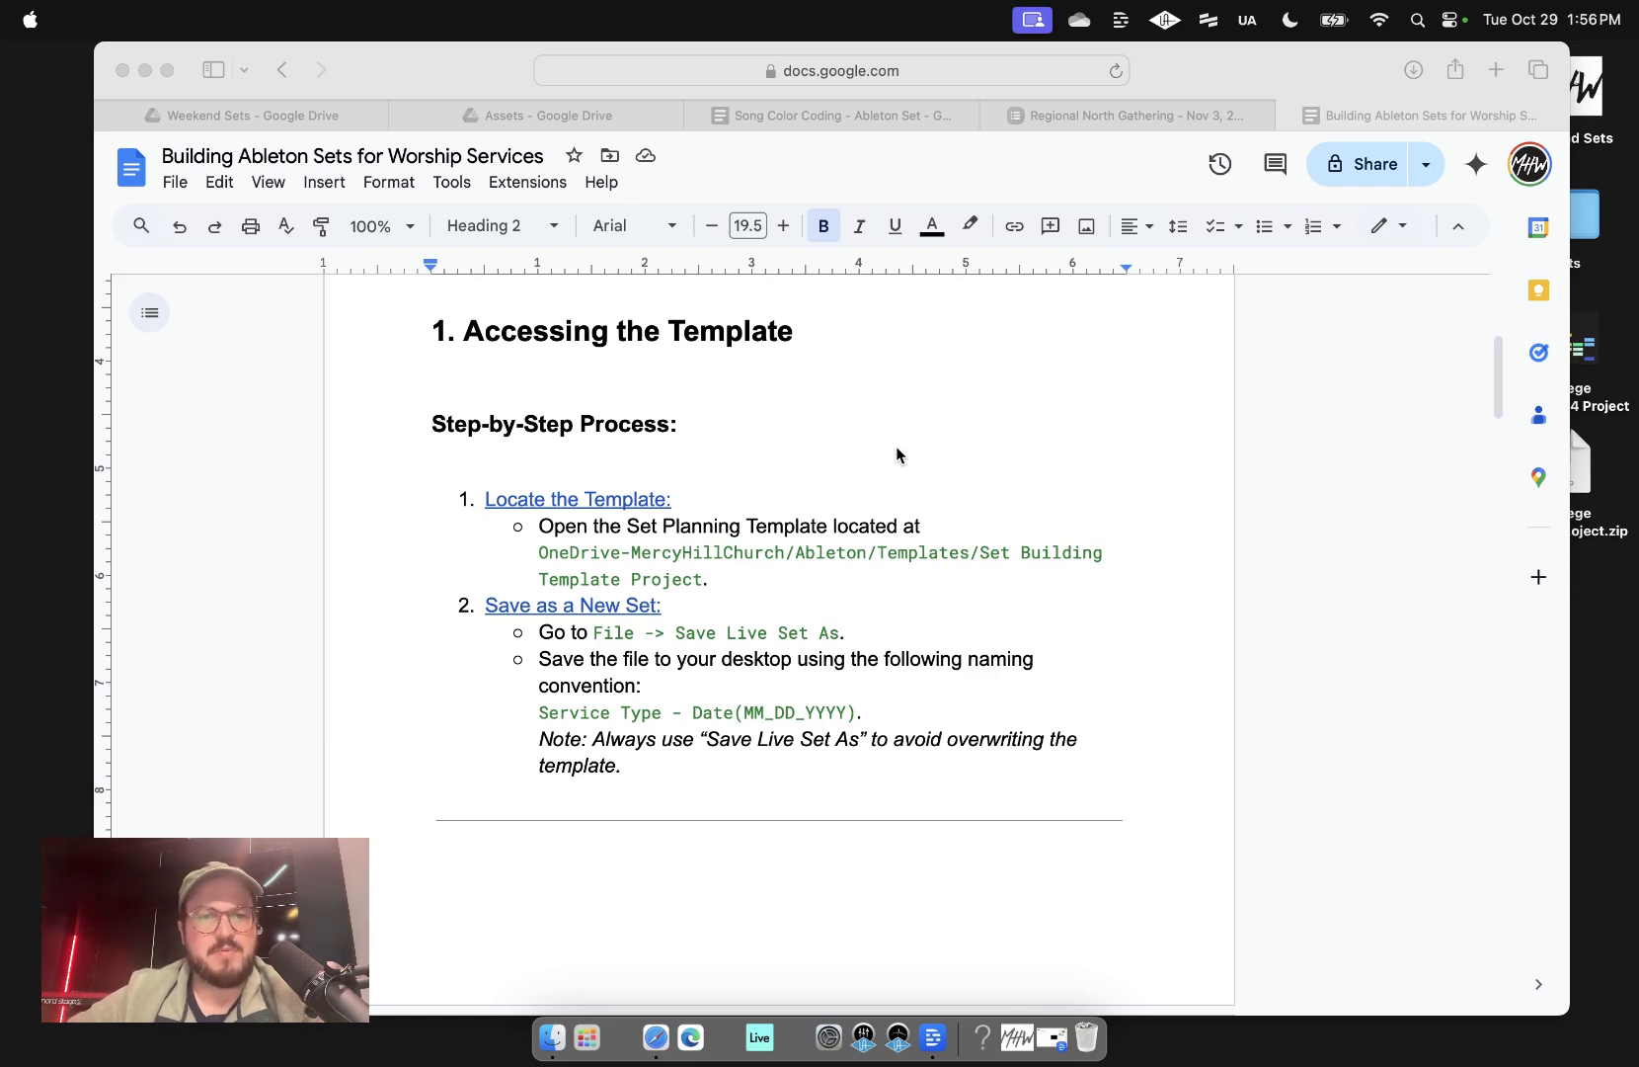
- Read the "Accessing the Template" section of the worship set guide, covering the template location and naming convention
{"action": "scroll", "coordinate": [884, 477], "scroll_direction": "down", "scroll_amount": 1}
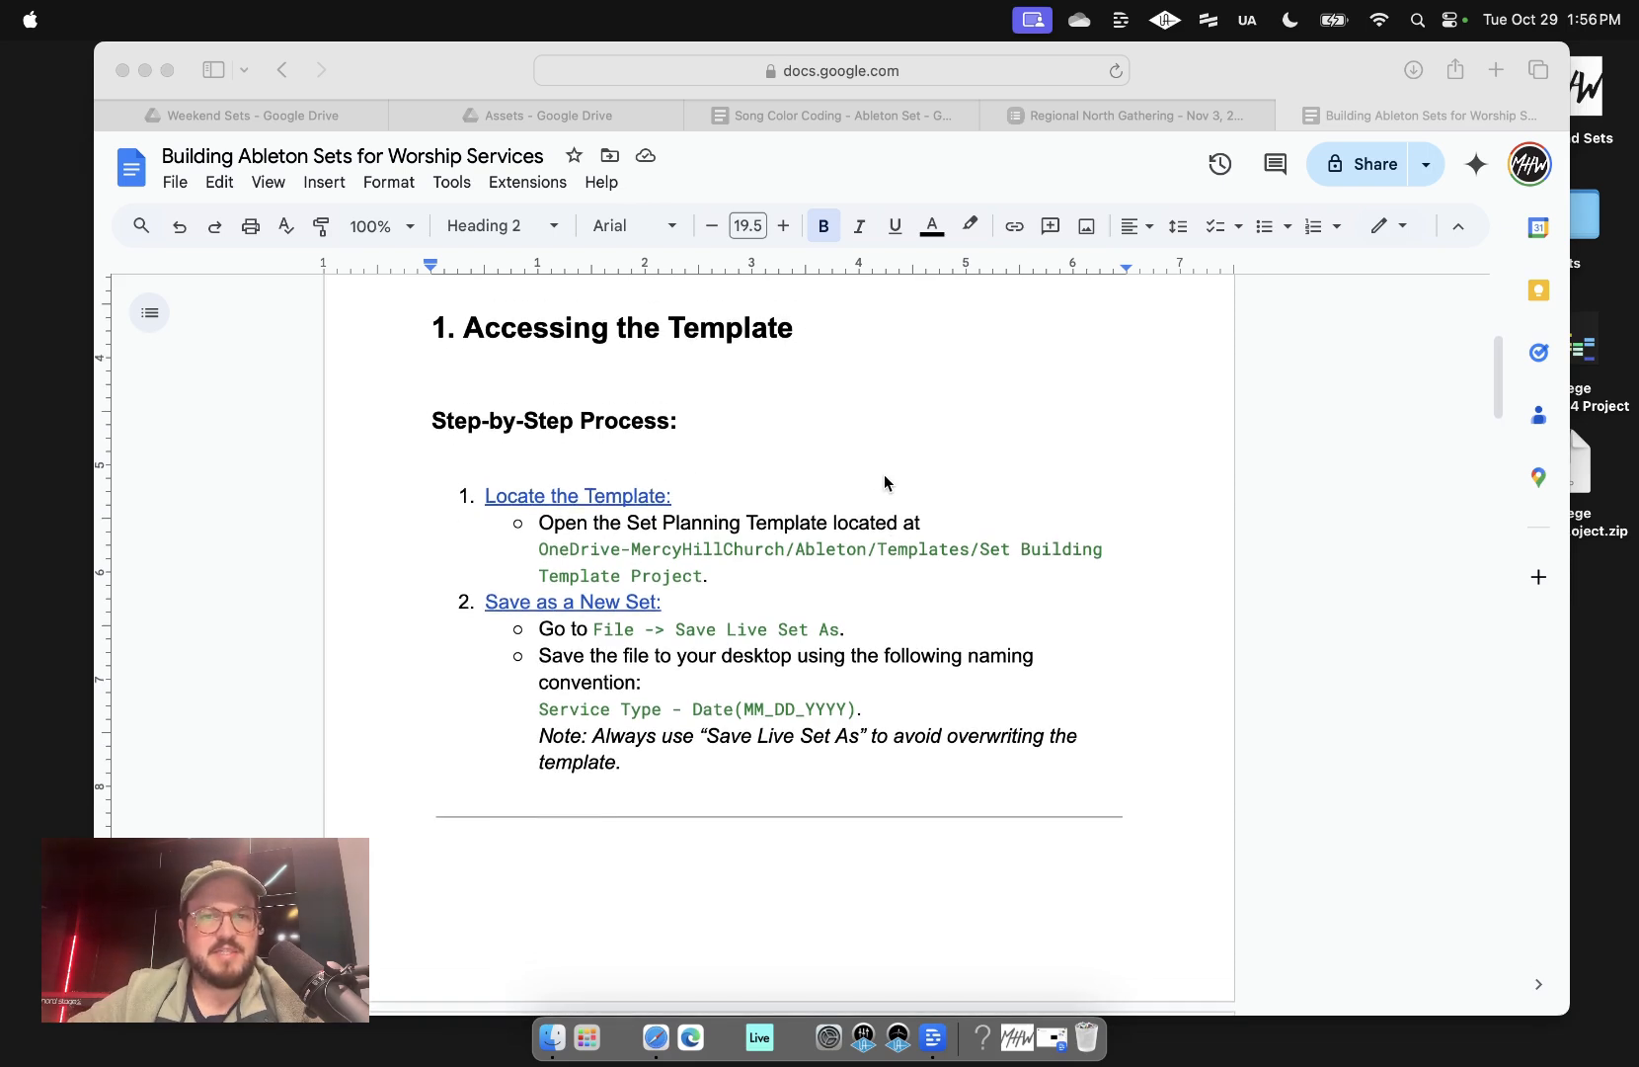
{"action": "scroll", "coordinate": [884, 474], "scroll_direction": "up", "scroll_amount": 1}
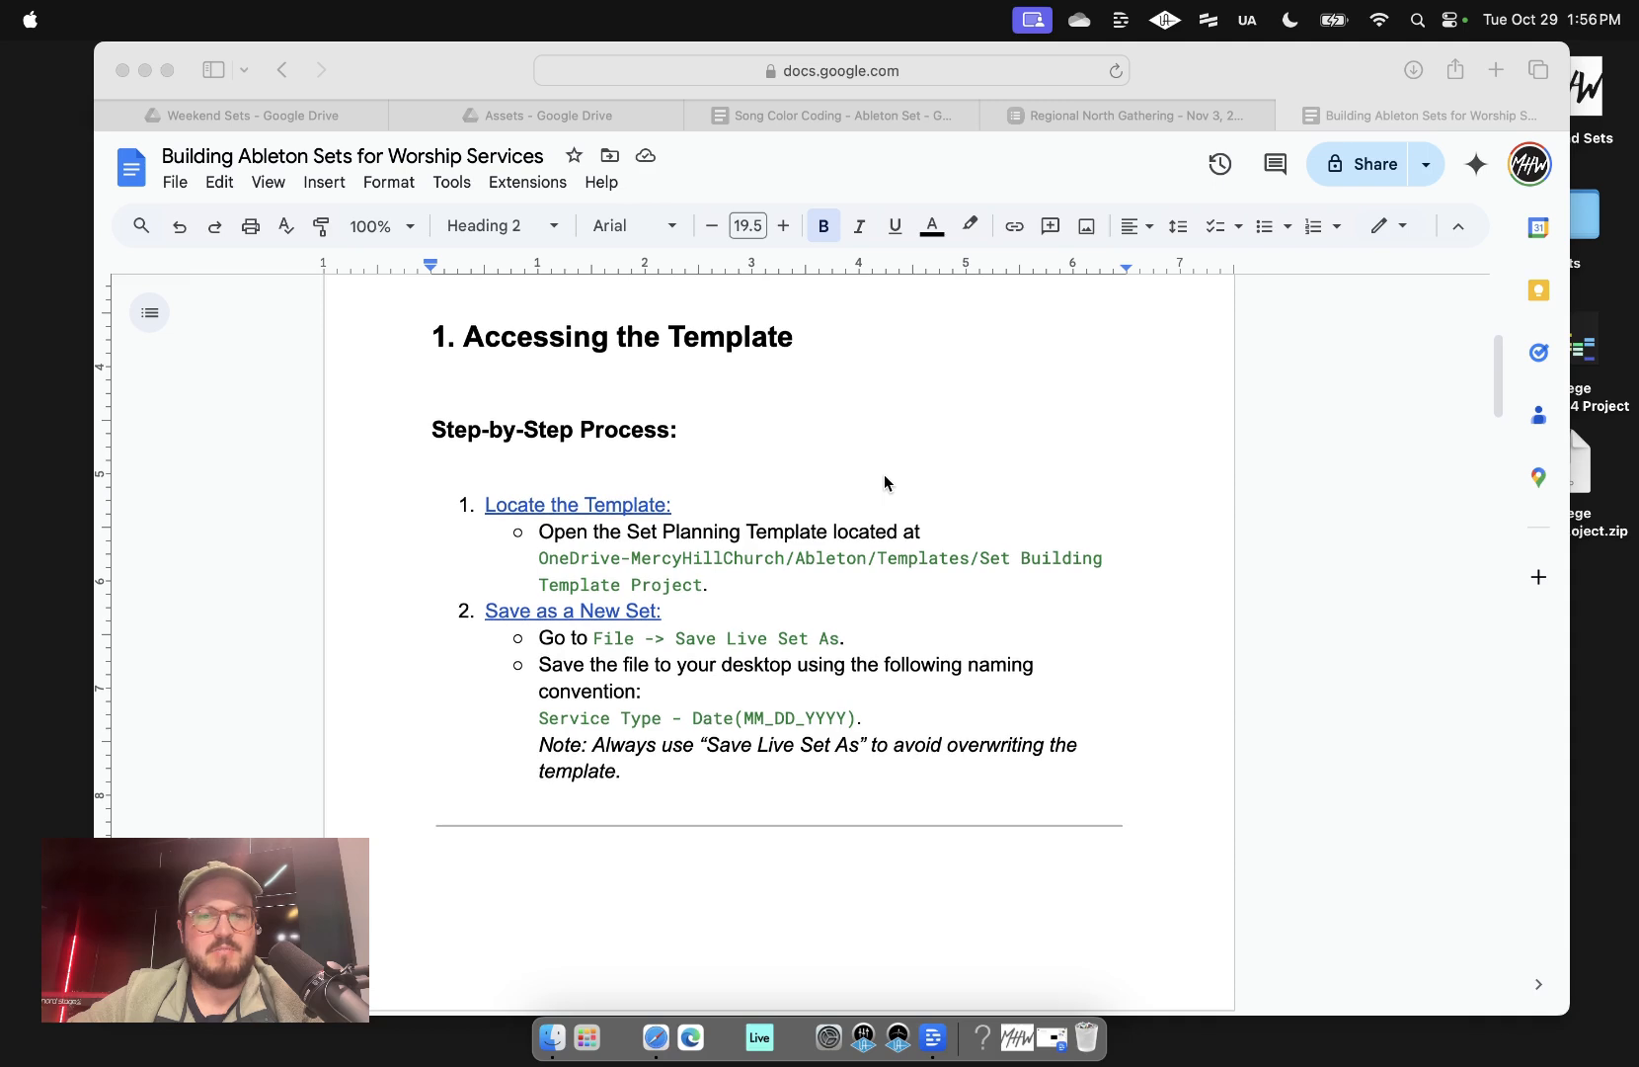
{"action": "scroll", "coordinate": [884, 474], "scroll_direction": "up", "scroll_amount": 1}
{"action": "scroll", "coordinate": [883, 474], "scroll_direction": "down", "scroll_amount": 5}
{"action": "scroll", "coordinate": [884, 474], "scroll_direction": "up", "scroll_amount": 5}
{"action": "scroll", "coordinate": [884, 474], "scroll_direction": "up", "scroll_amount": 3}
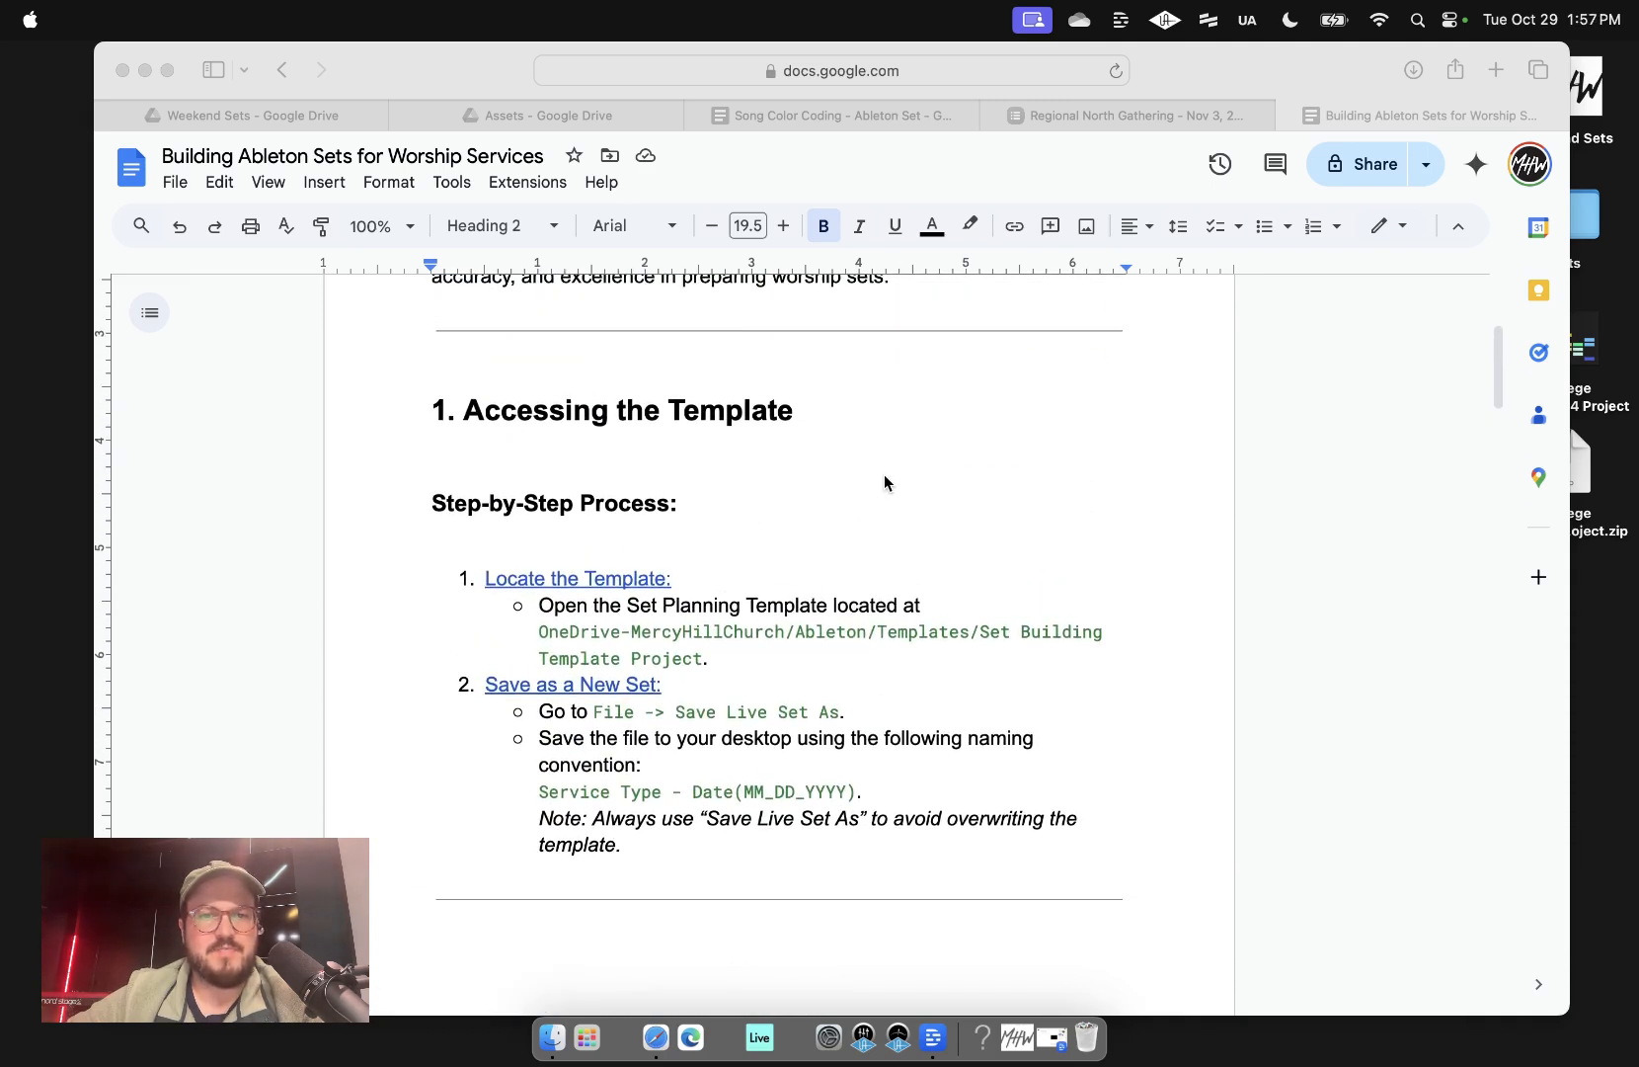
{"action": "scroll", "coordinate": [884, 475], "scroll_direction": "down", "scroll_amount": 3}
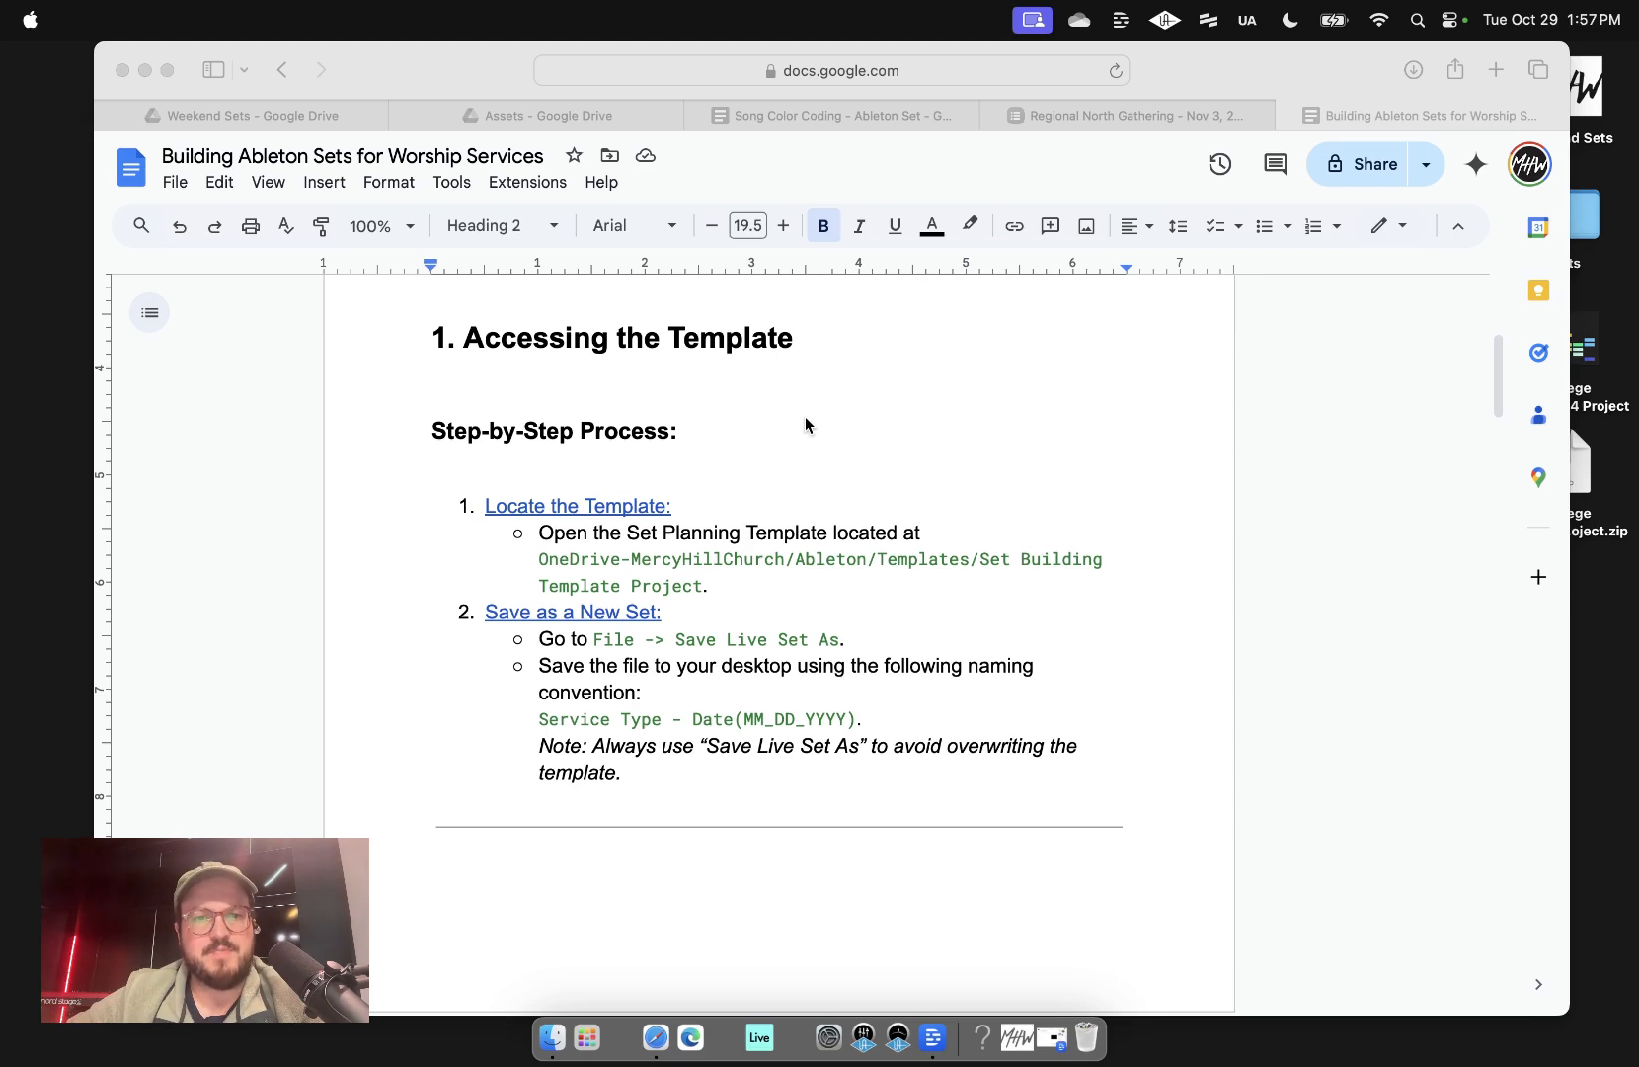
{"action": "scroll", "coordinate": [804, 416], "scroll_direction": "down", "scroll_amount": 1}
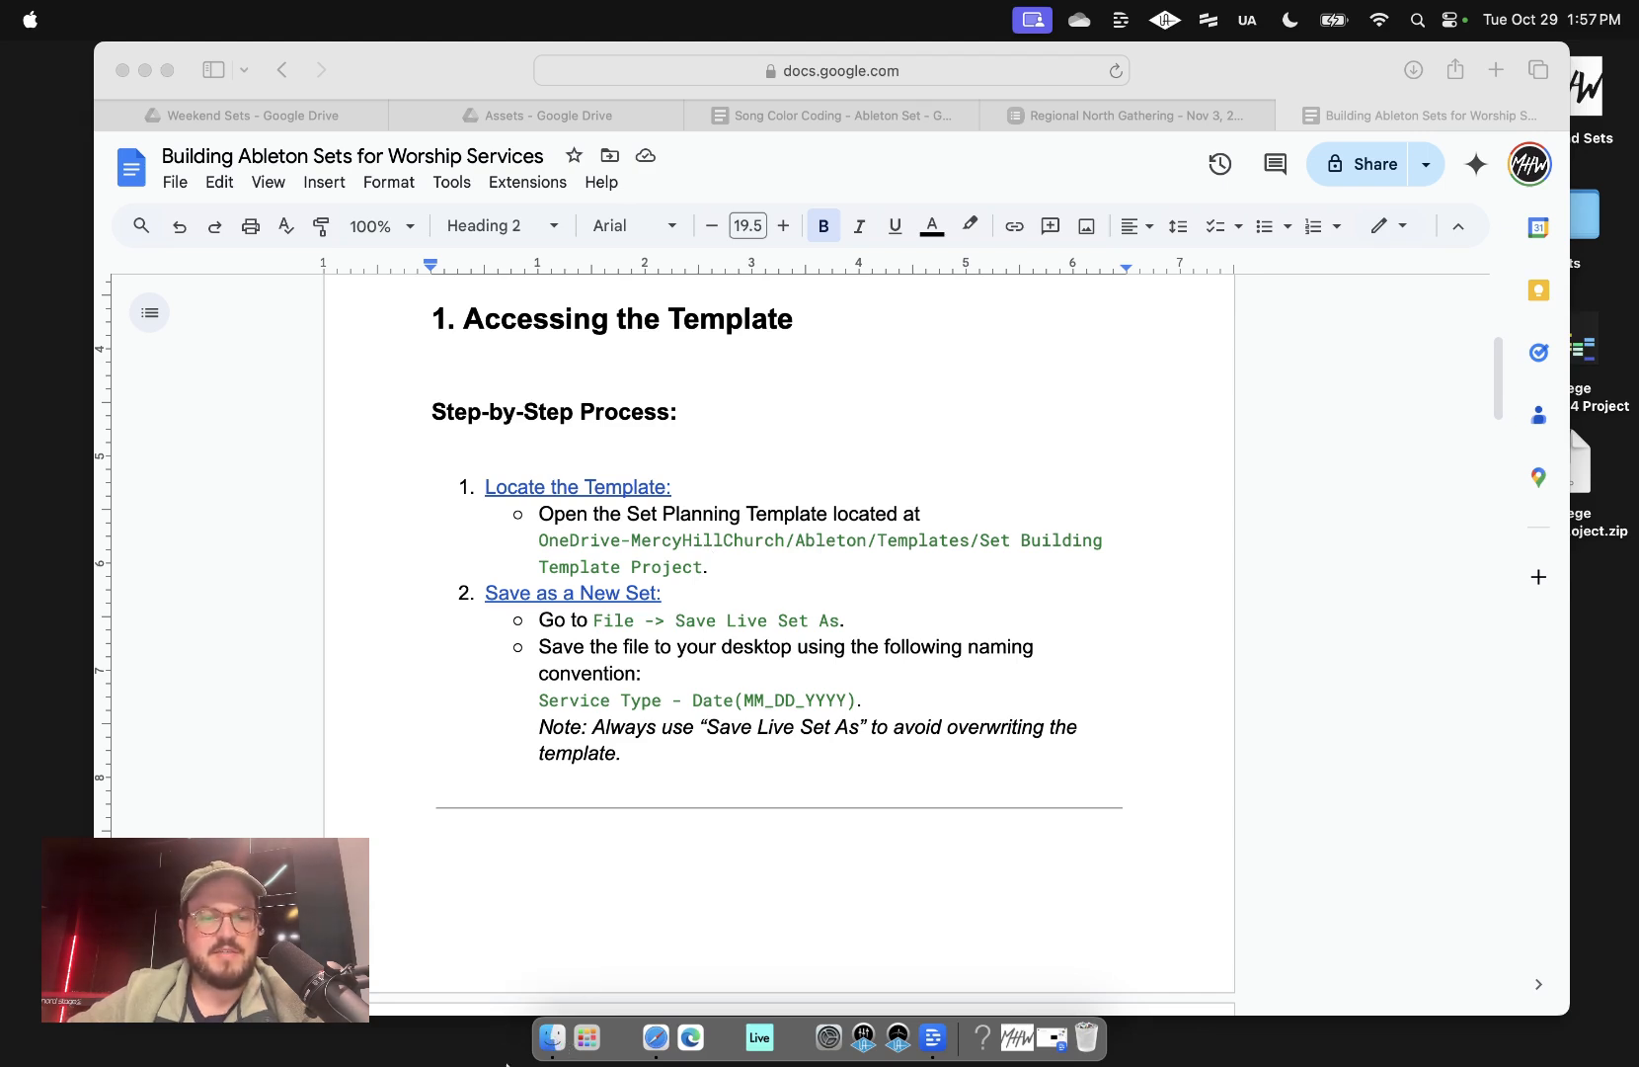
- Switch to Finder and open Set Building Template.als from the Set Building Template Project folder in Ableton/Templates
{"action": "left_click", "coordinate": [552, 1039]}
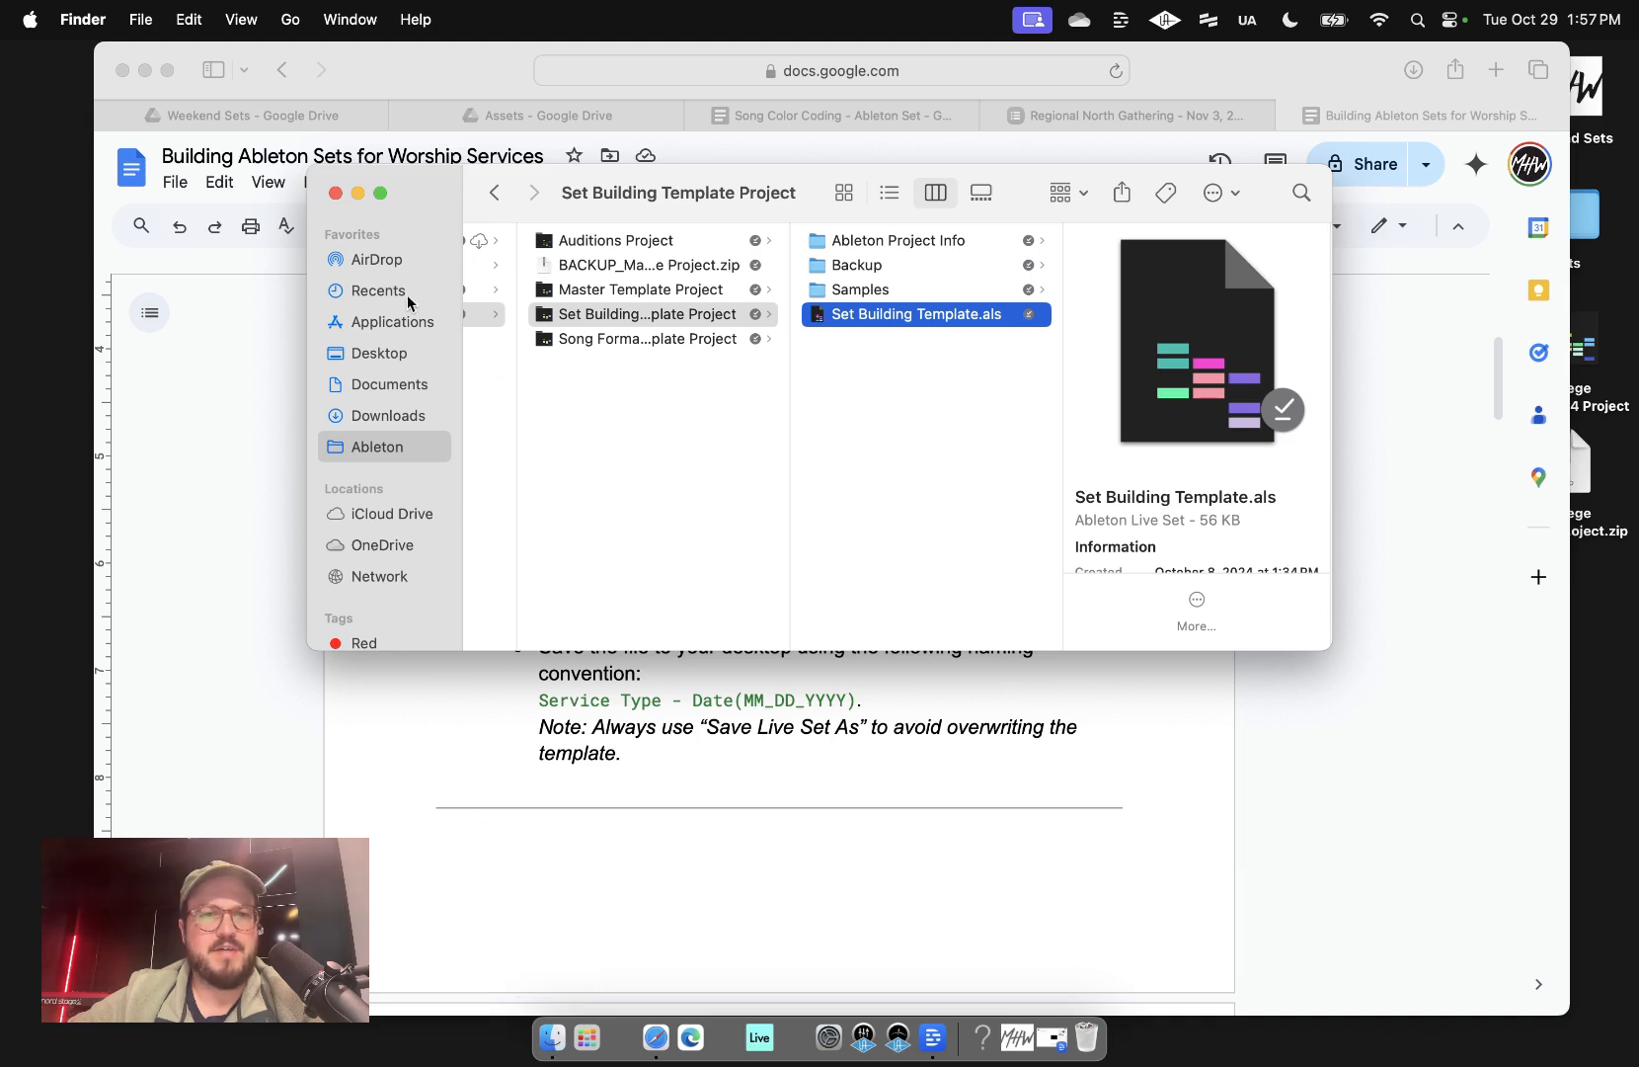
{"action": "left_click", "coordinate": [382, 451]}
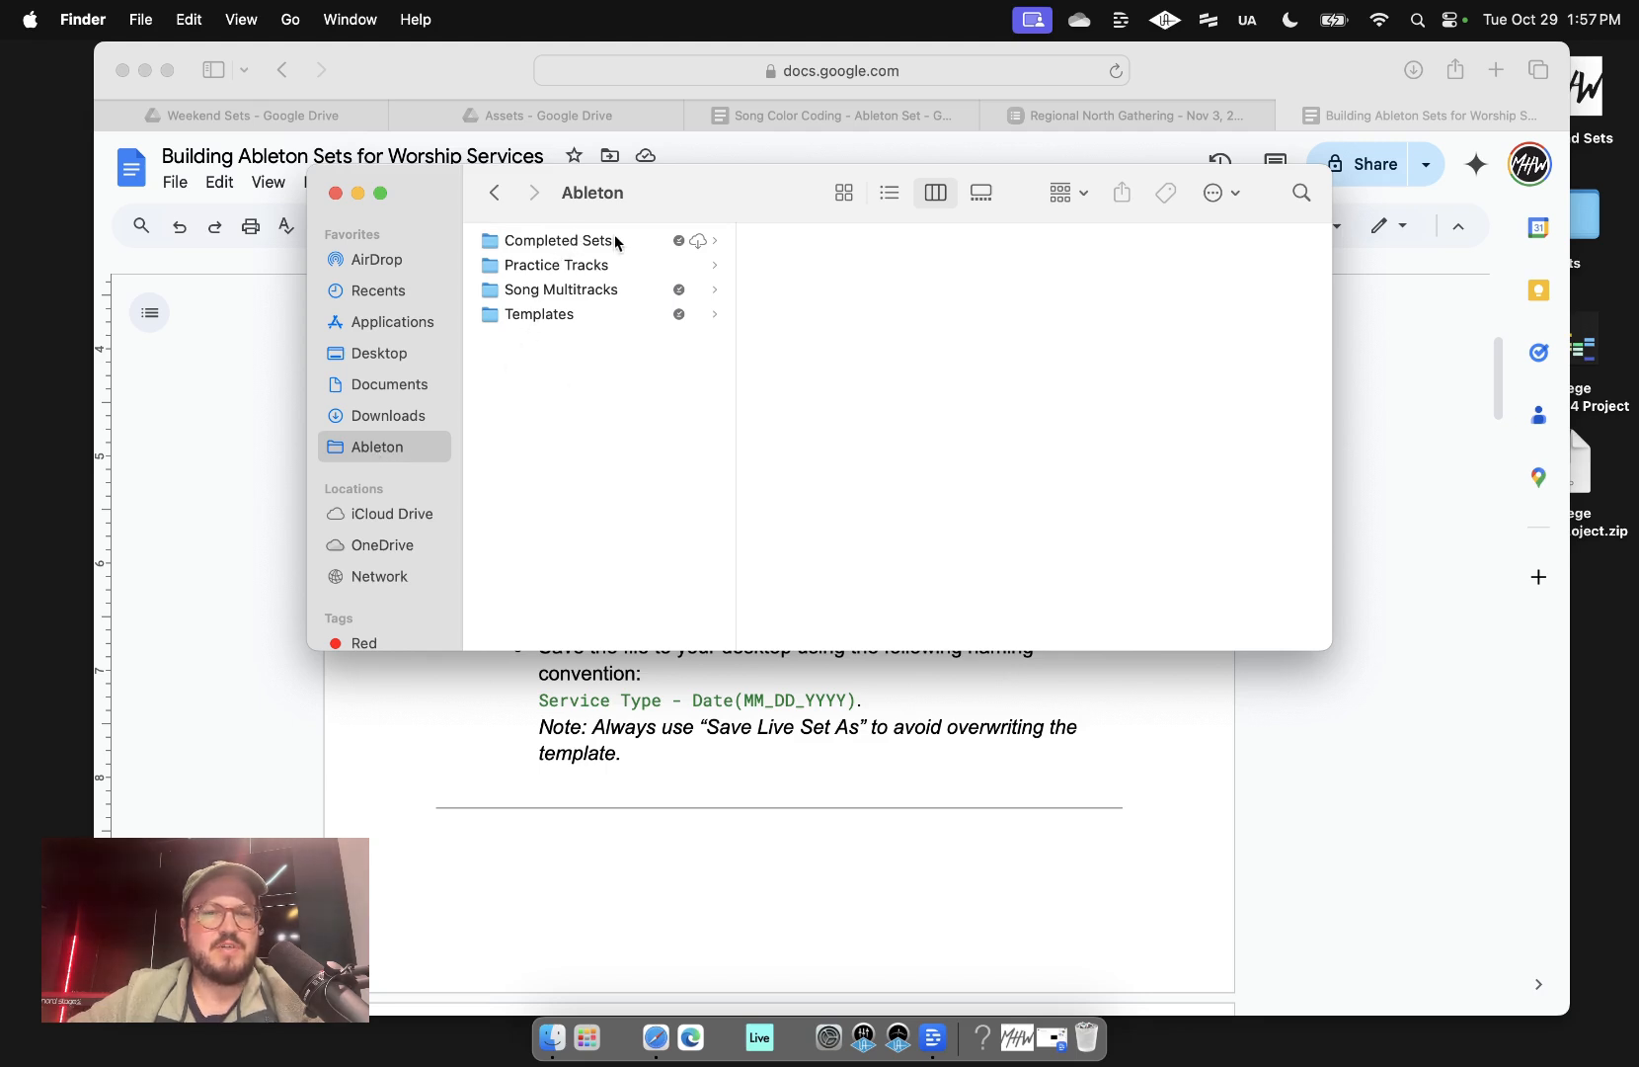
{"action": "left_click", "coordinate": [549, 315]}
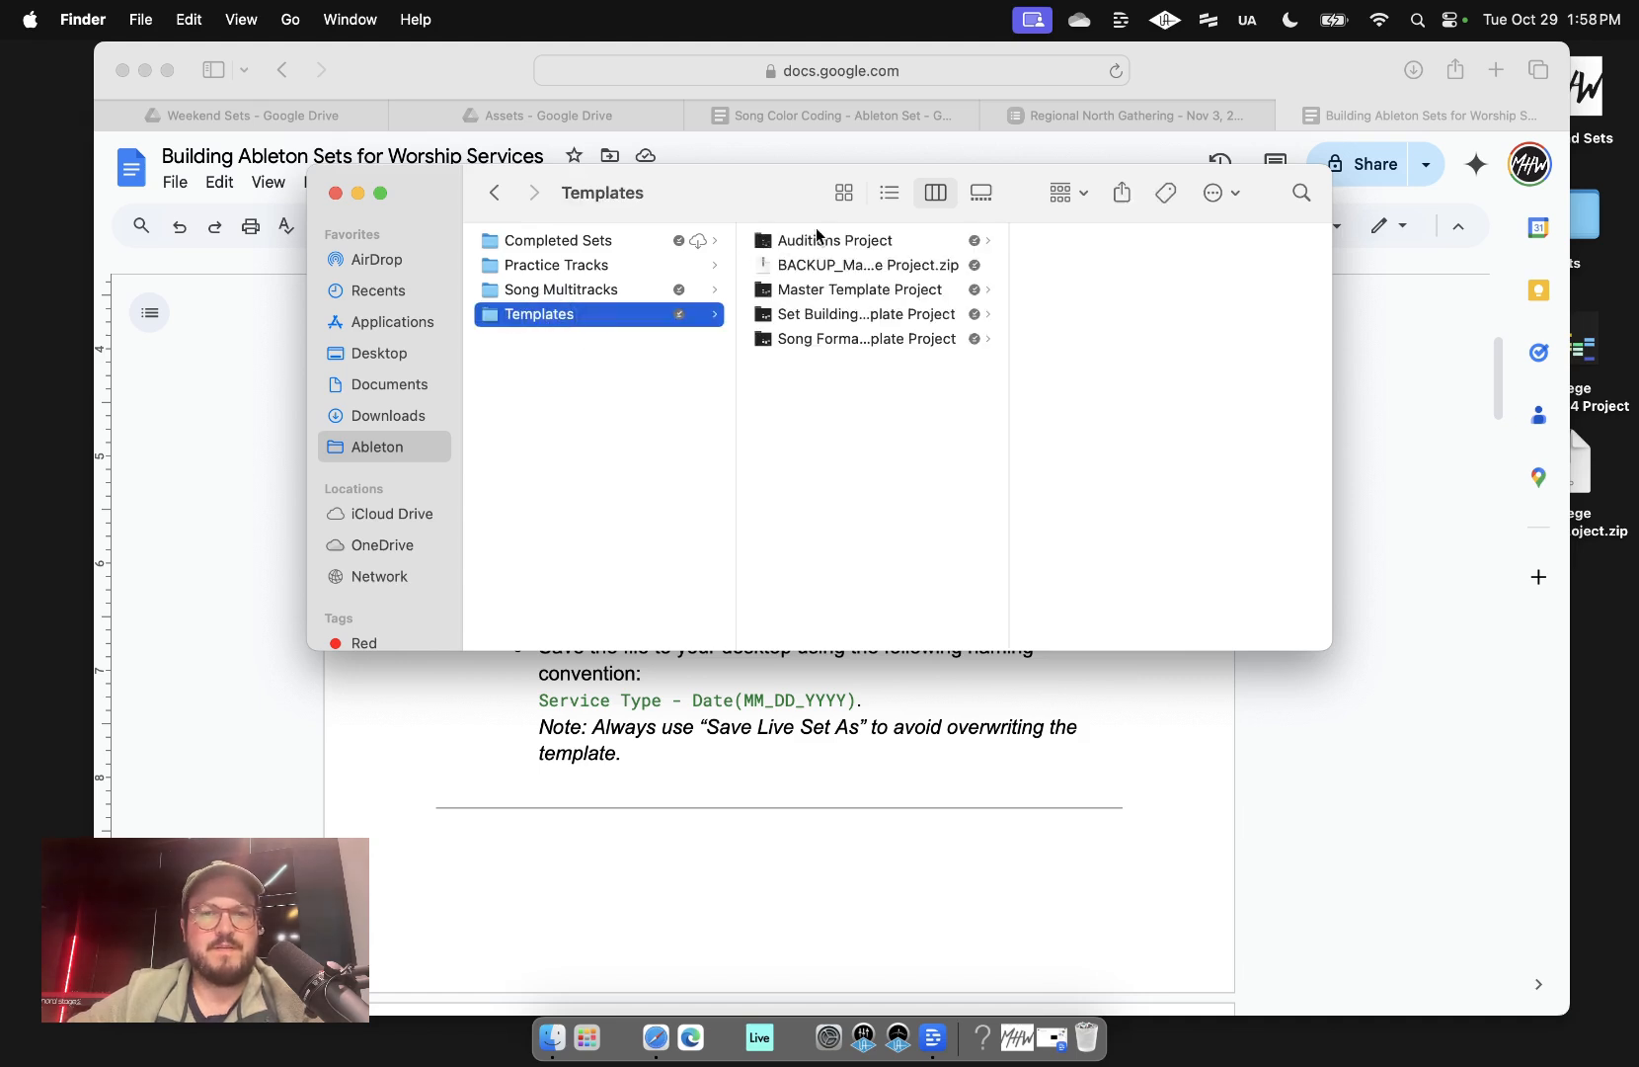
{"action": "left_click", "coordinate": [831, 321]}
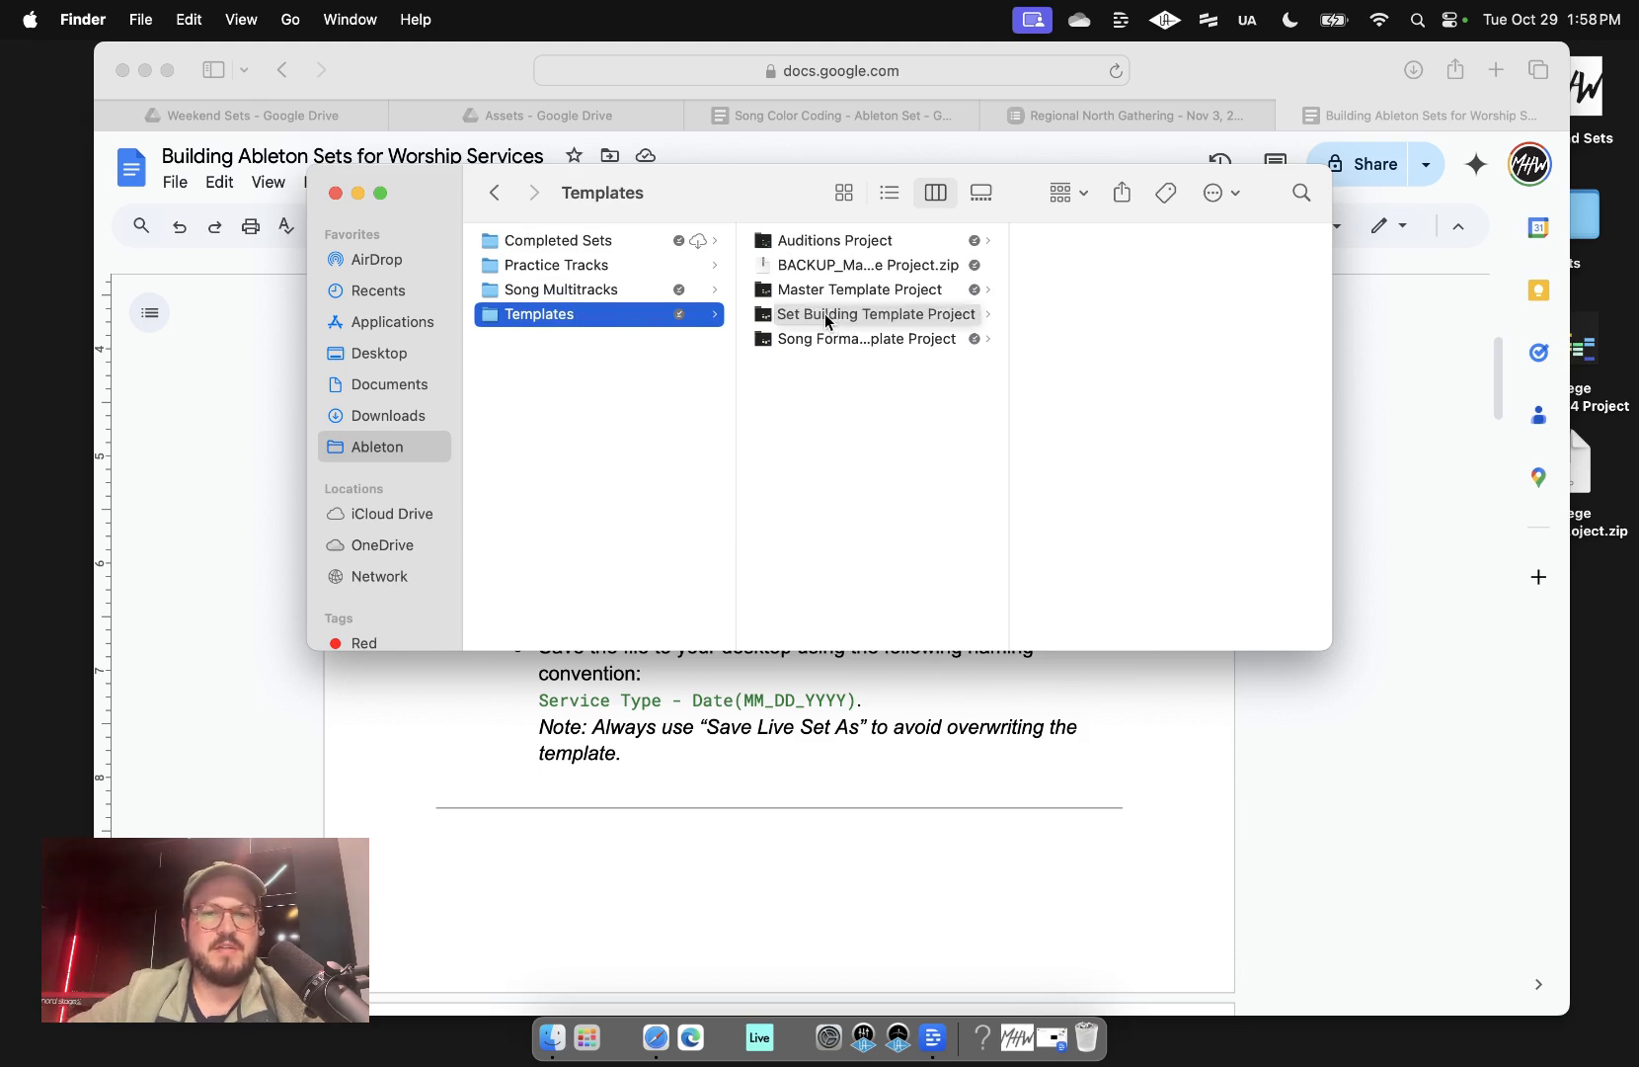
{"action": "left_click", "coordinate": [832, 321]}
{"action": "key", "text": "Return"}
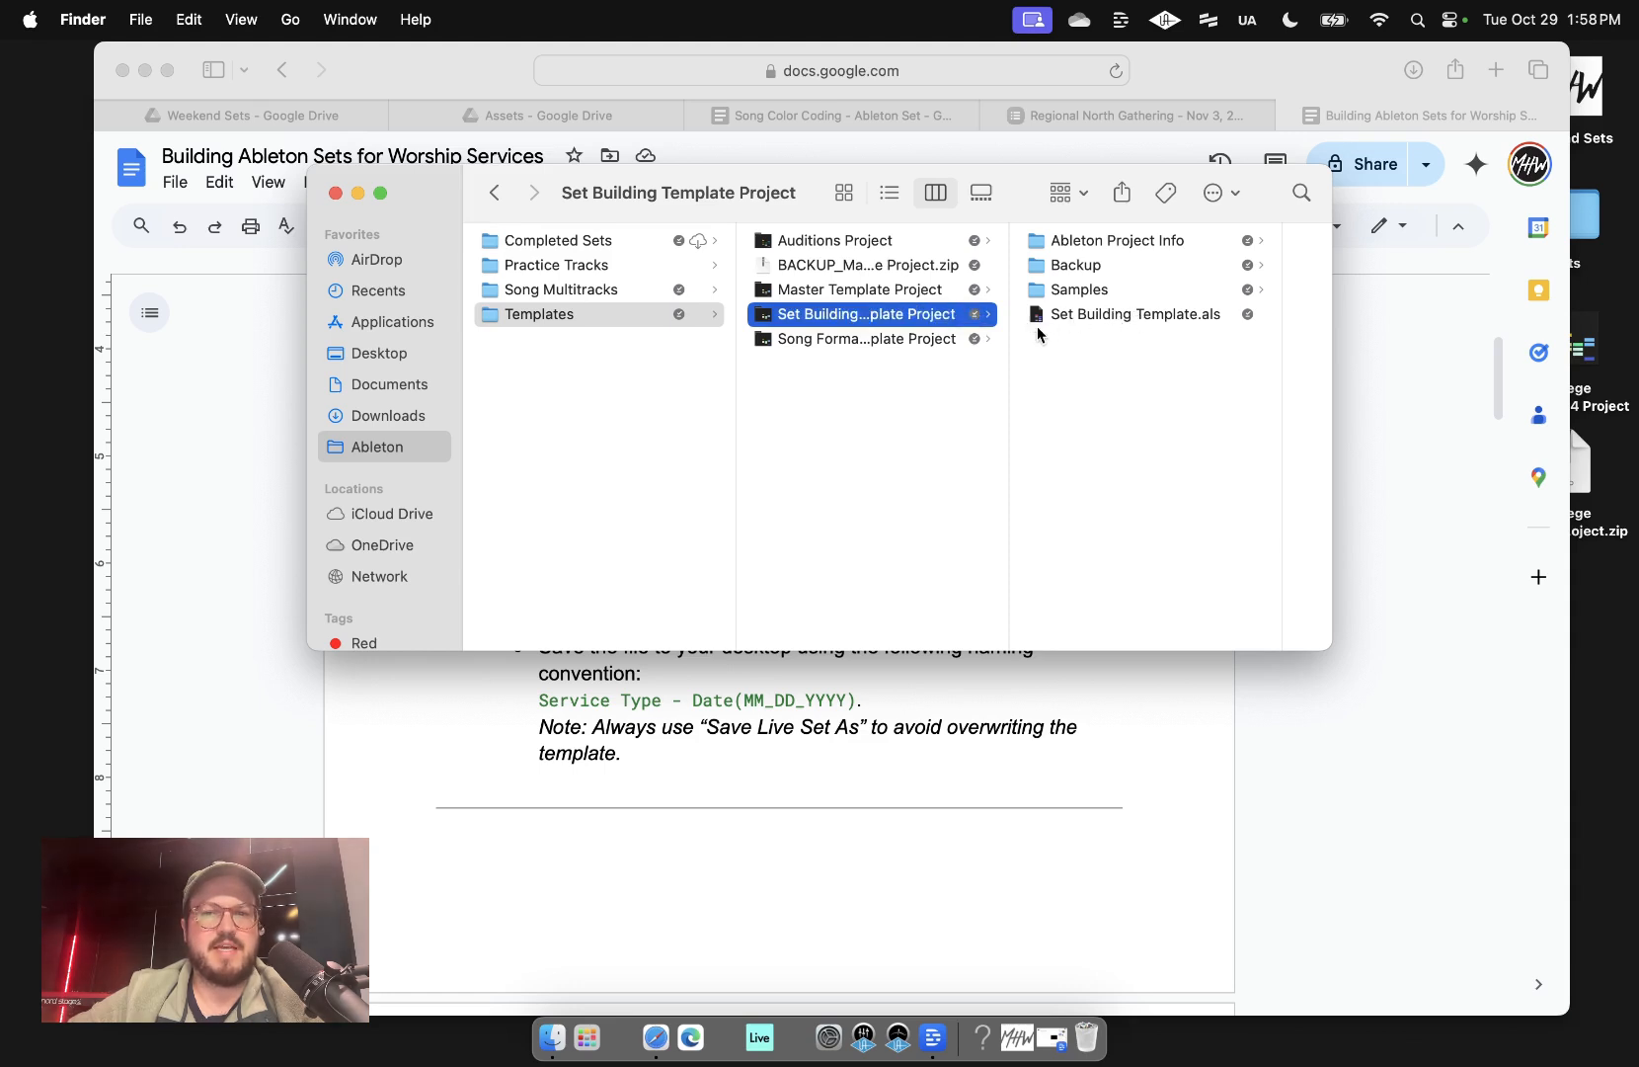
{"action": "left_click", "coordinate": [1101, 317]}
{"action": "double_click", "coordinate": [1101, 315]}
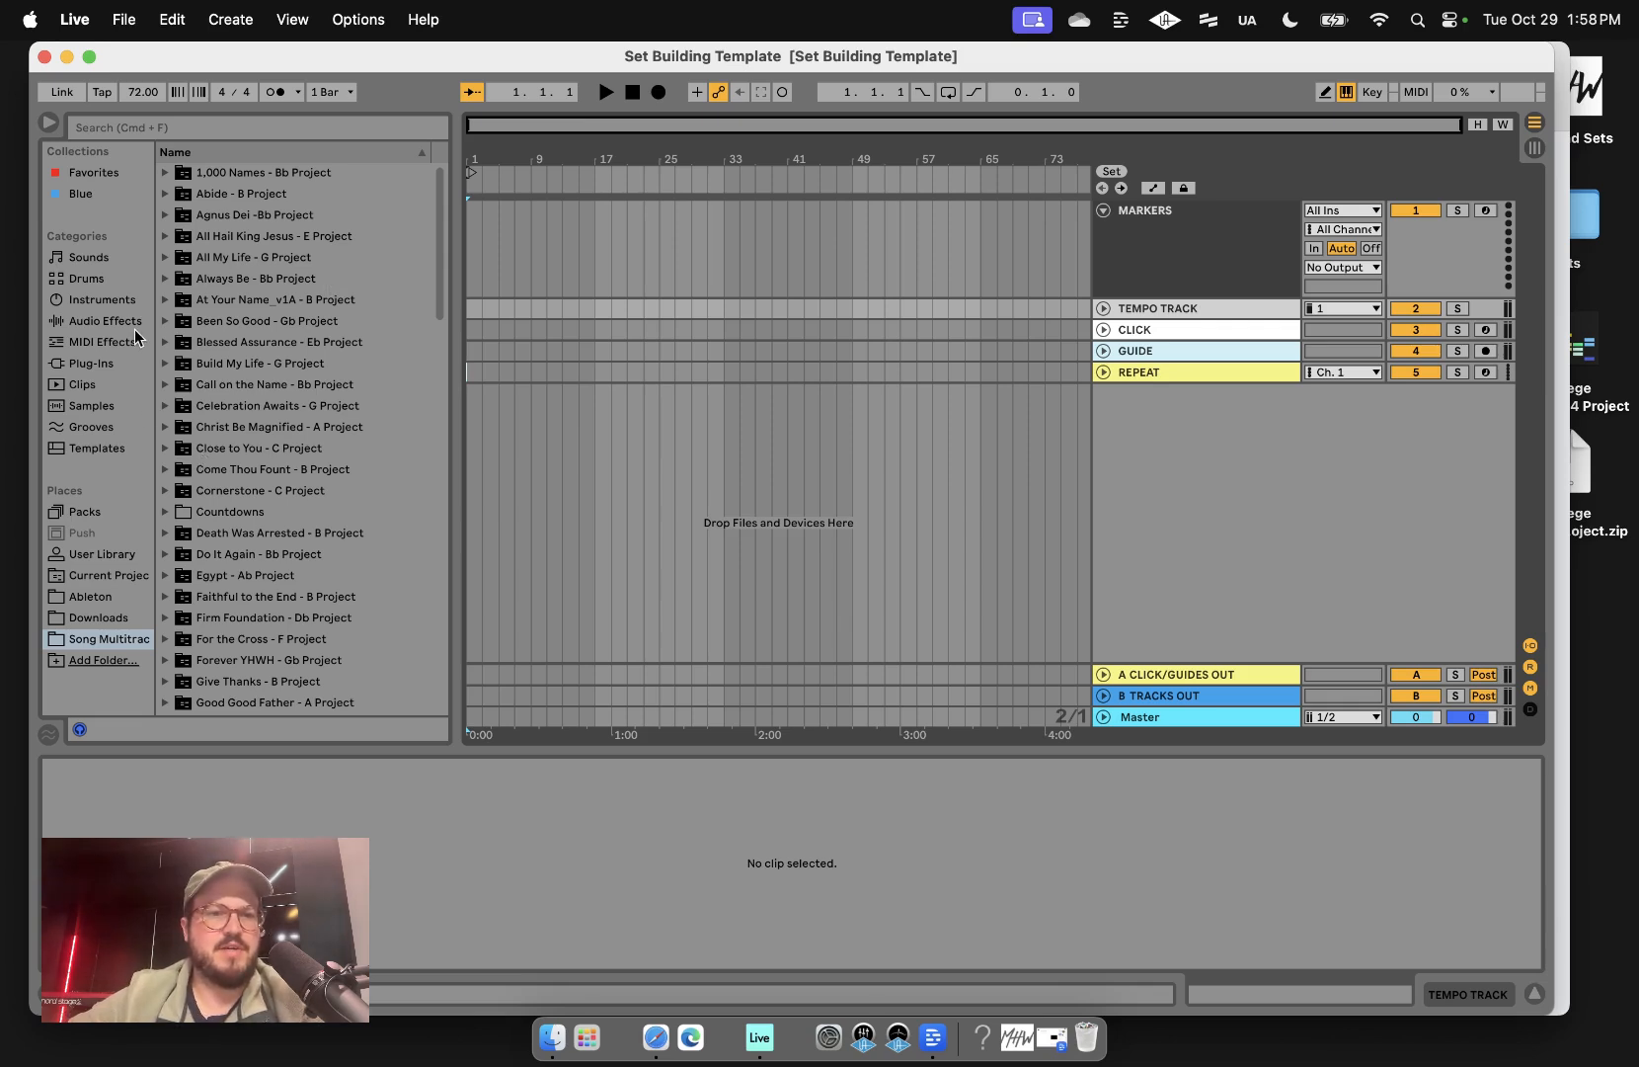
- Look through the song projects in the Song Multitracks folder of Live's file browser
{"action": "left_click", "coordinate": [111, 619]}
{"action": "left_click", "coordinate": [106, 639]}
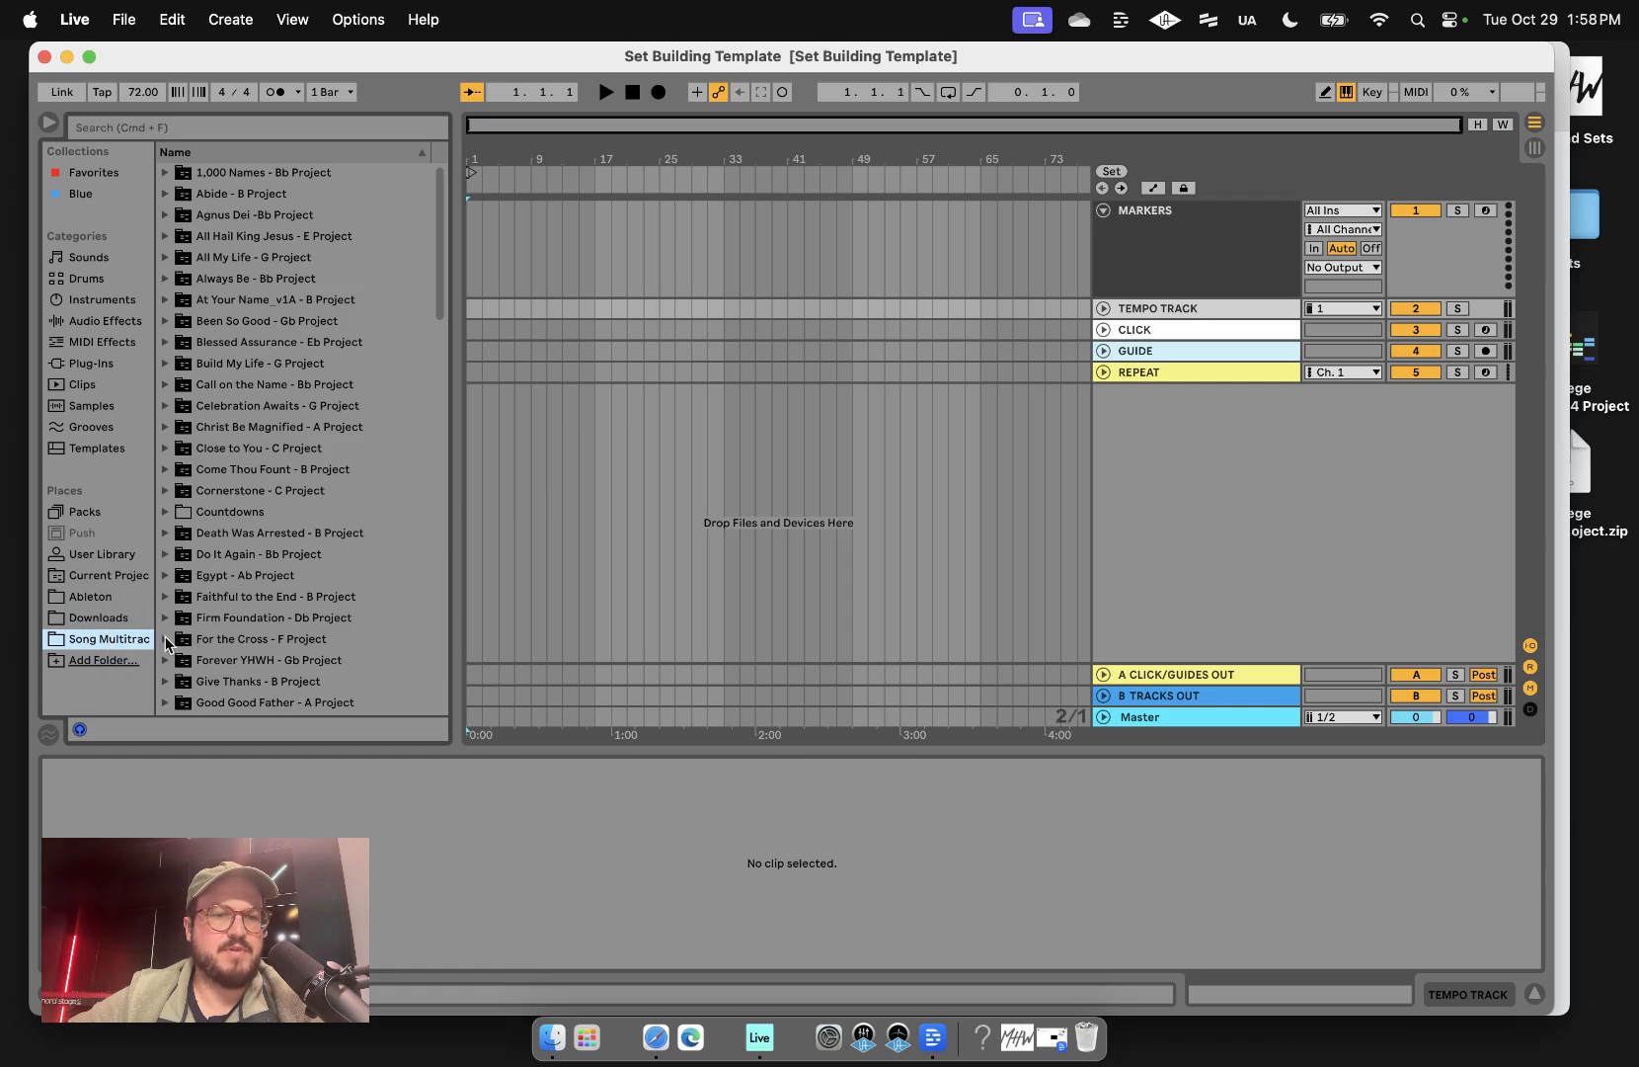
{"action": "scroll", "coordinate": [262, 419], "scroll_direction": "down", "scroll_amount": 8}
{"action": "scroll", "coordinate": [262, 420], "scroll_direction": "down", "scroll_amount": 3}
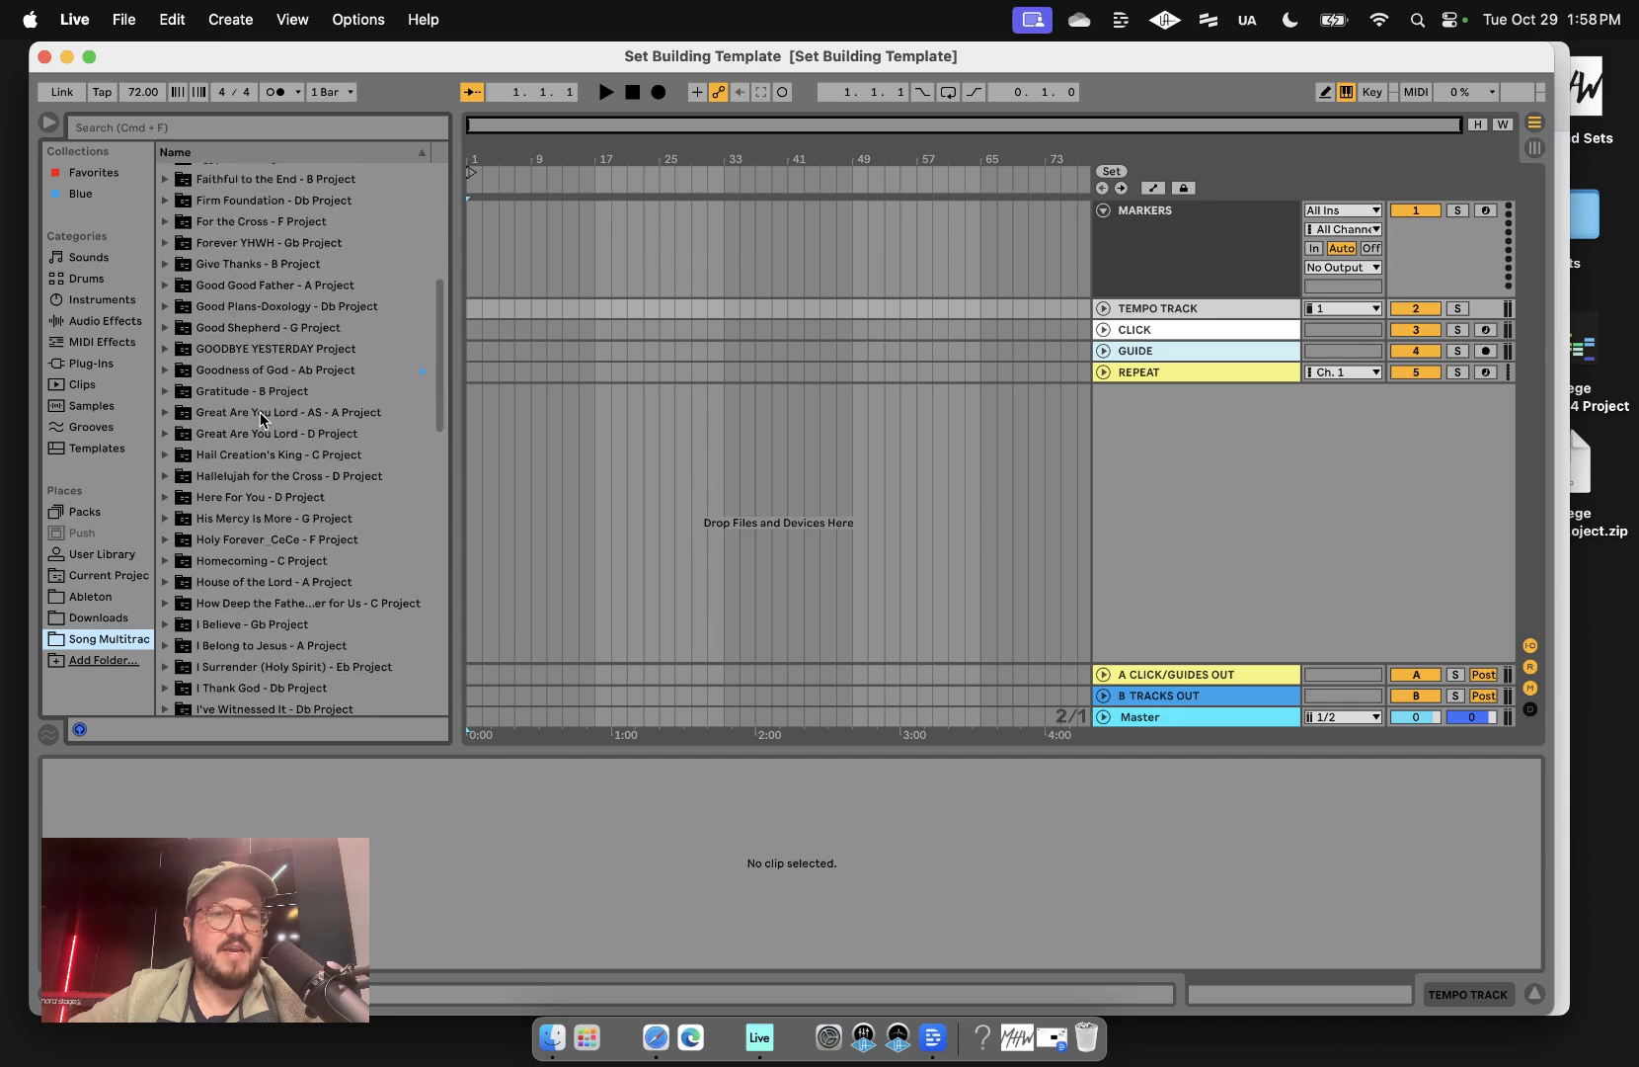
{"action": "scroll", "coordinate": [262, 420], "scroll_direction": "up", "scroll_amount": 10}
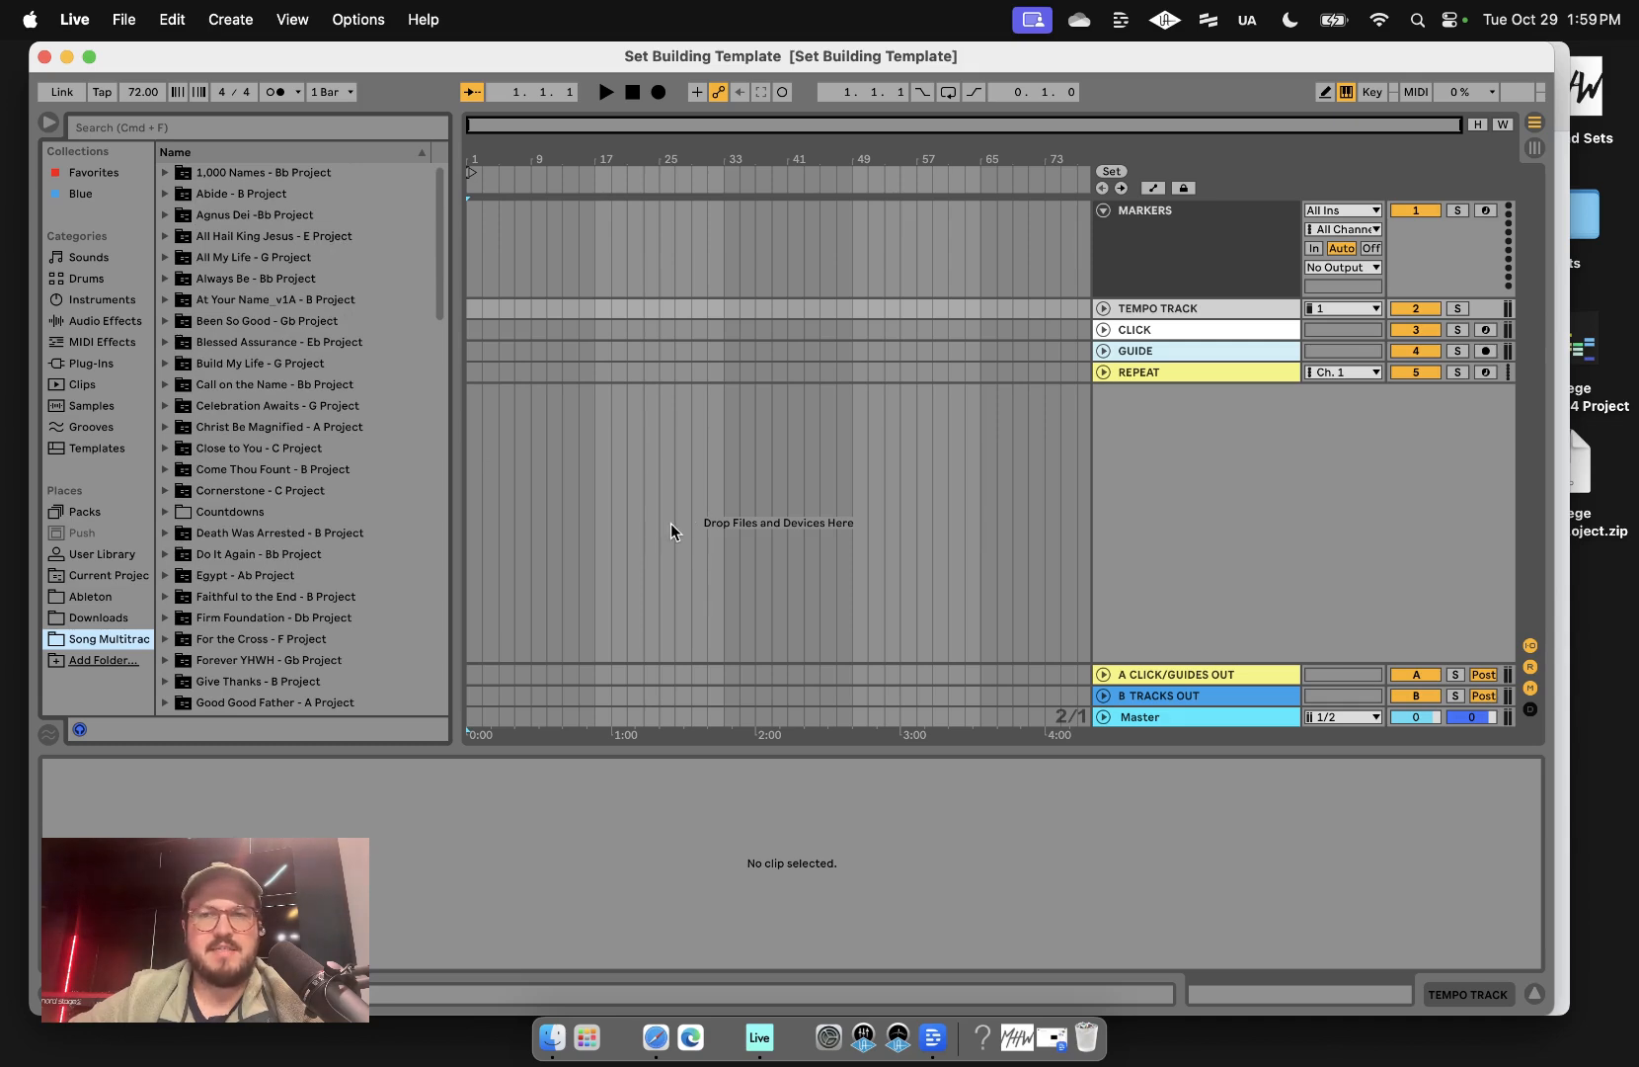
- Compare the template's Session and Arrangement views, finishing in the Arrangement view
{"action": "left_click", "coordinate": [1535, 149]}
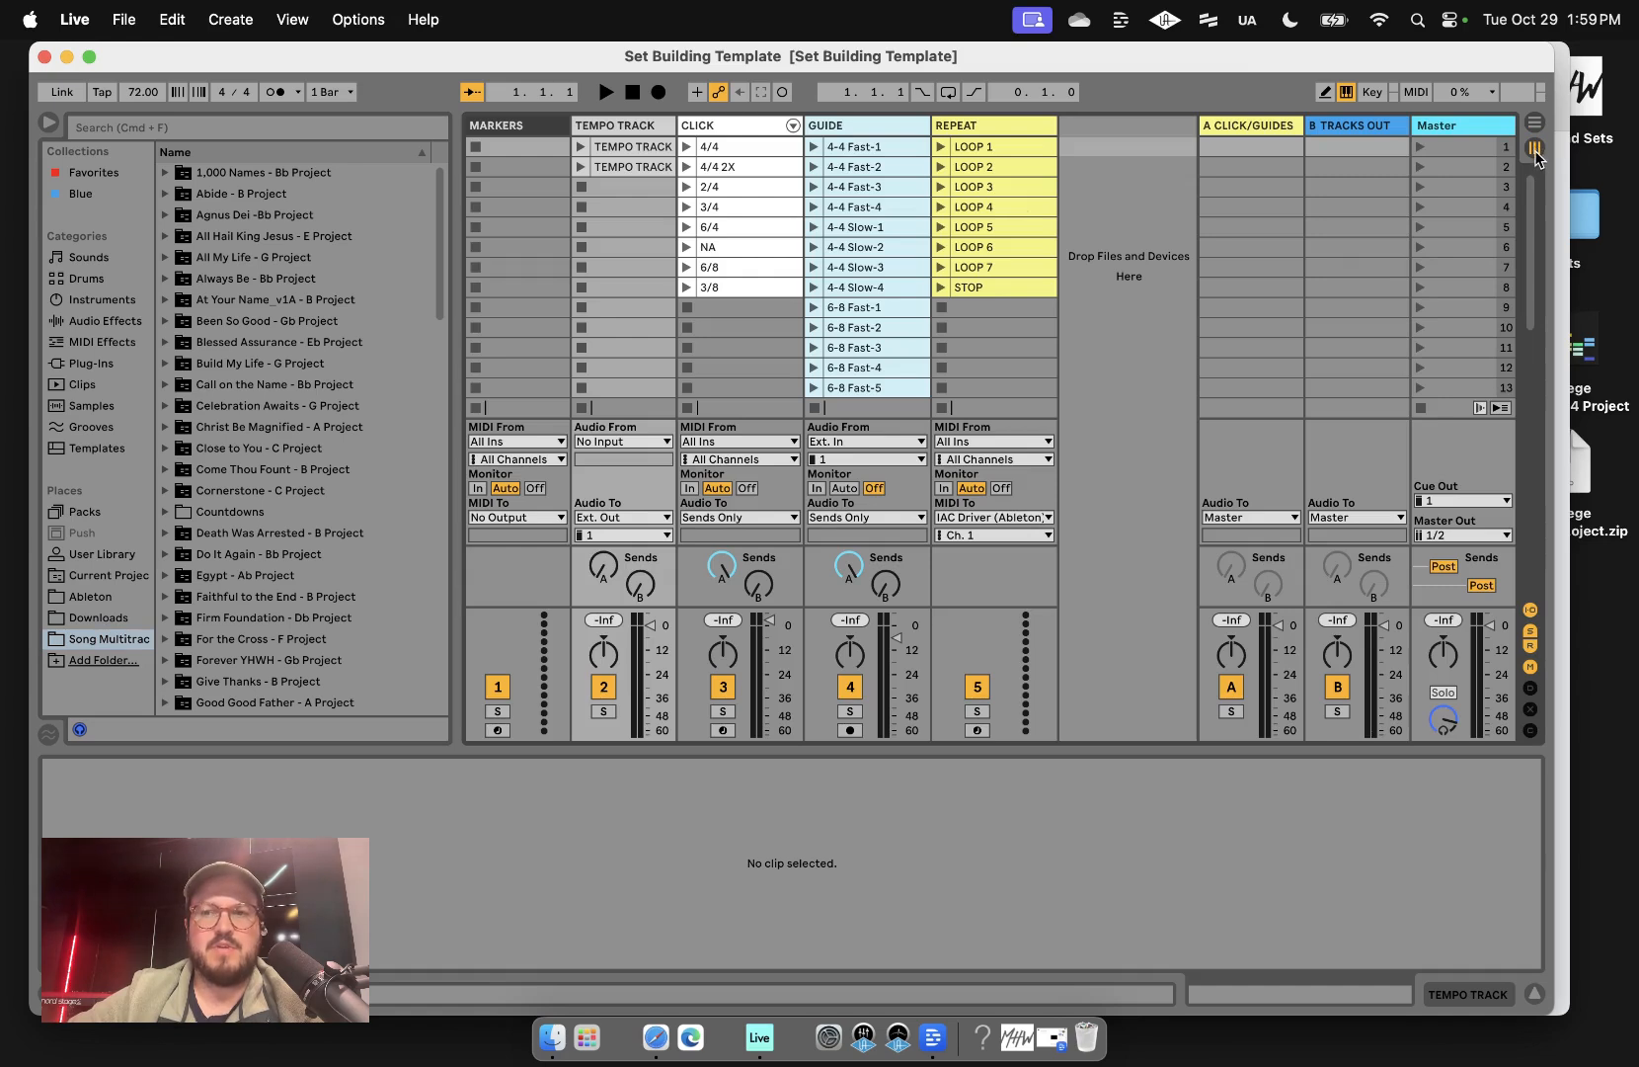
{"action": "key", "text": "Tab"}
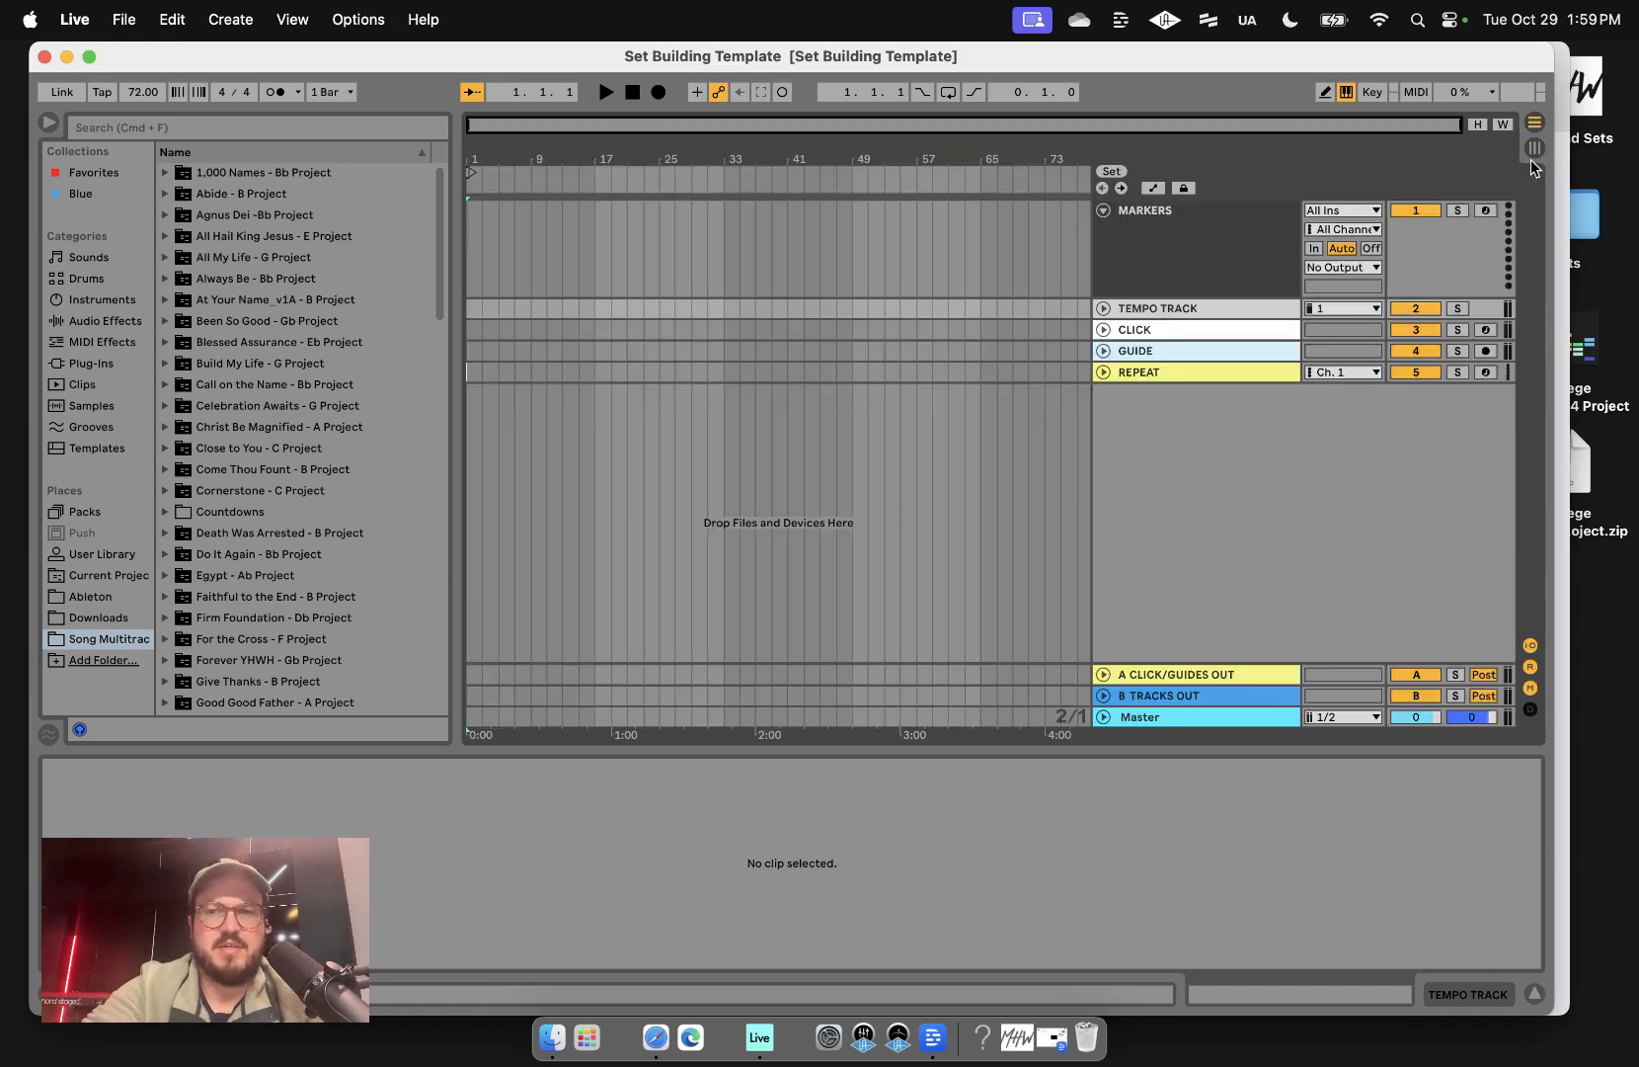
{"action": "key", "text": "Tab"}
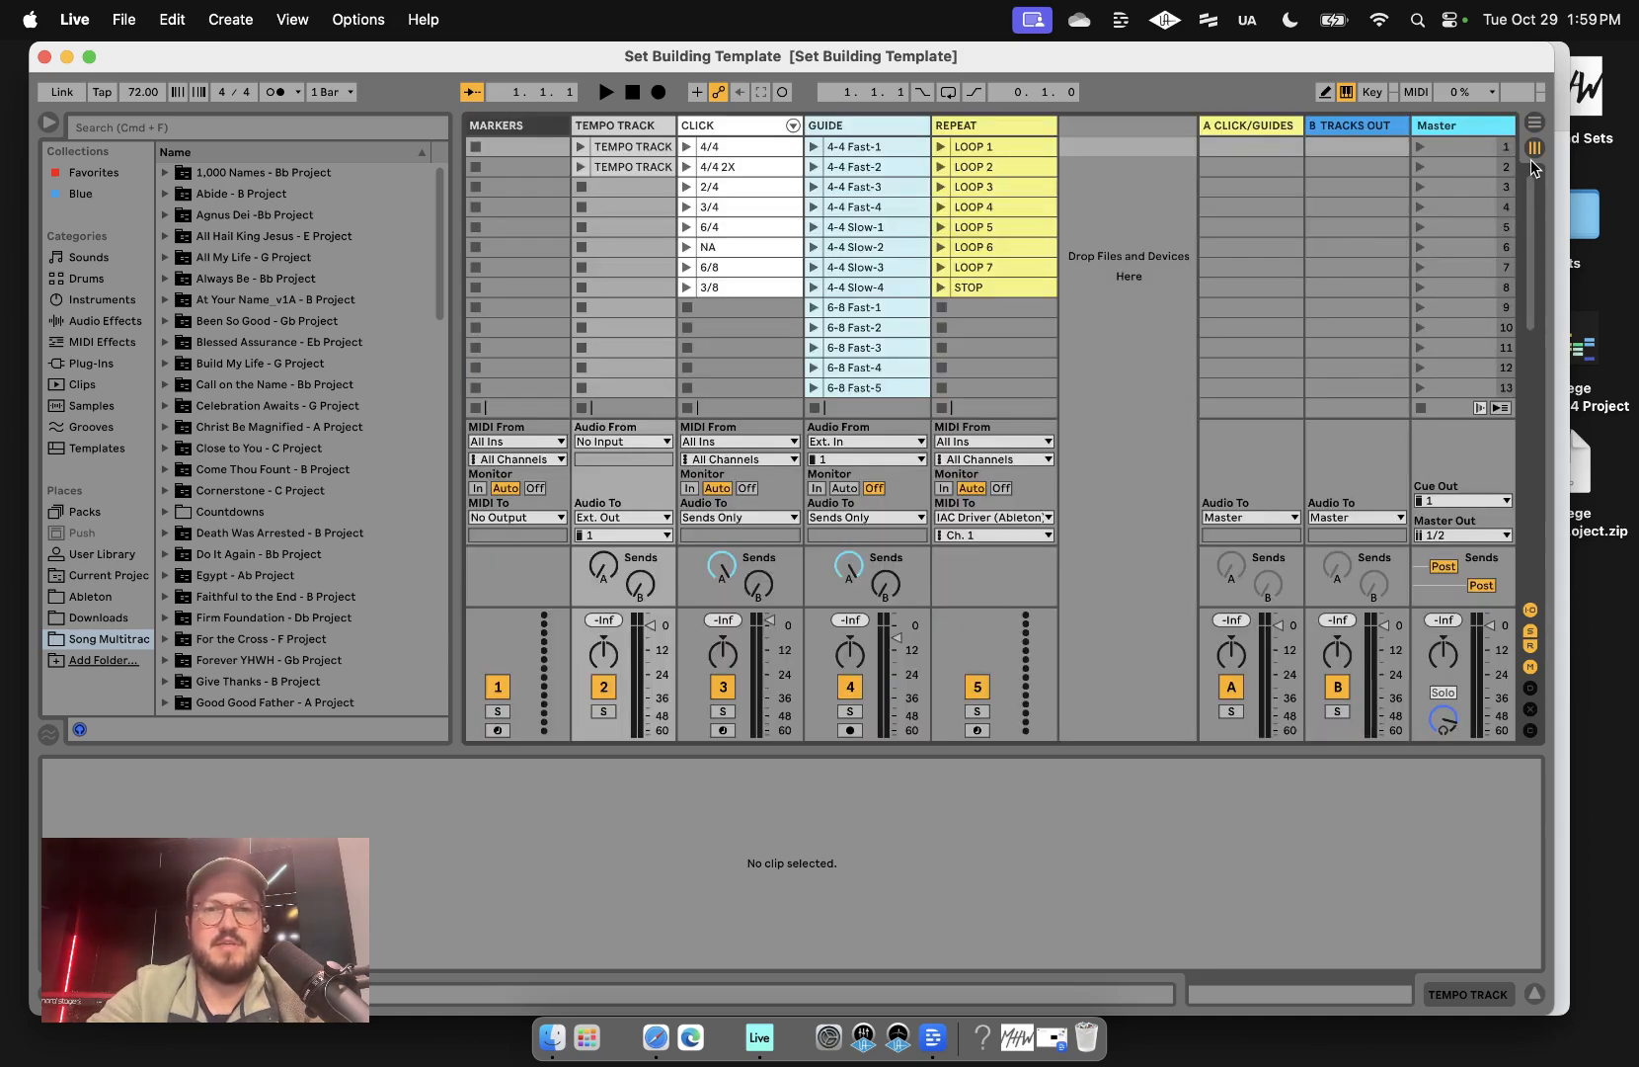
{"action": "key", "text": "Tab"}
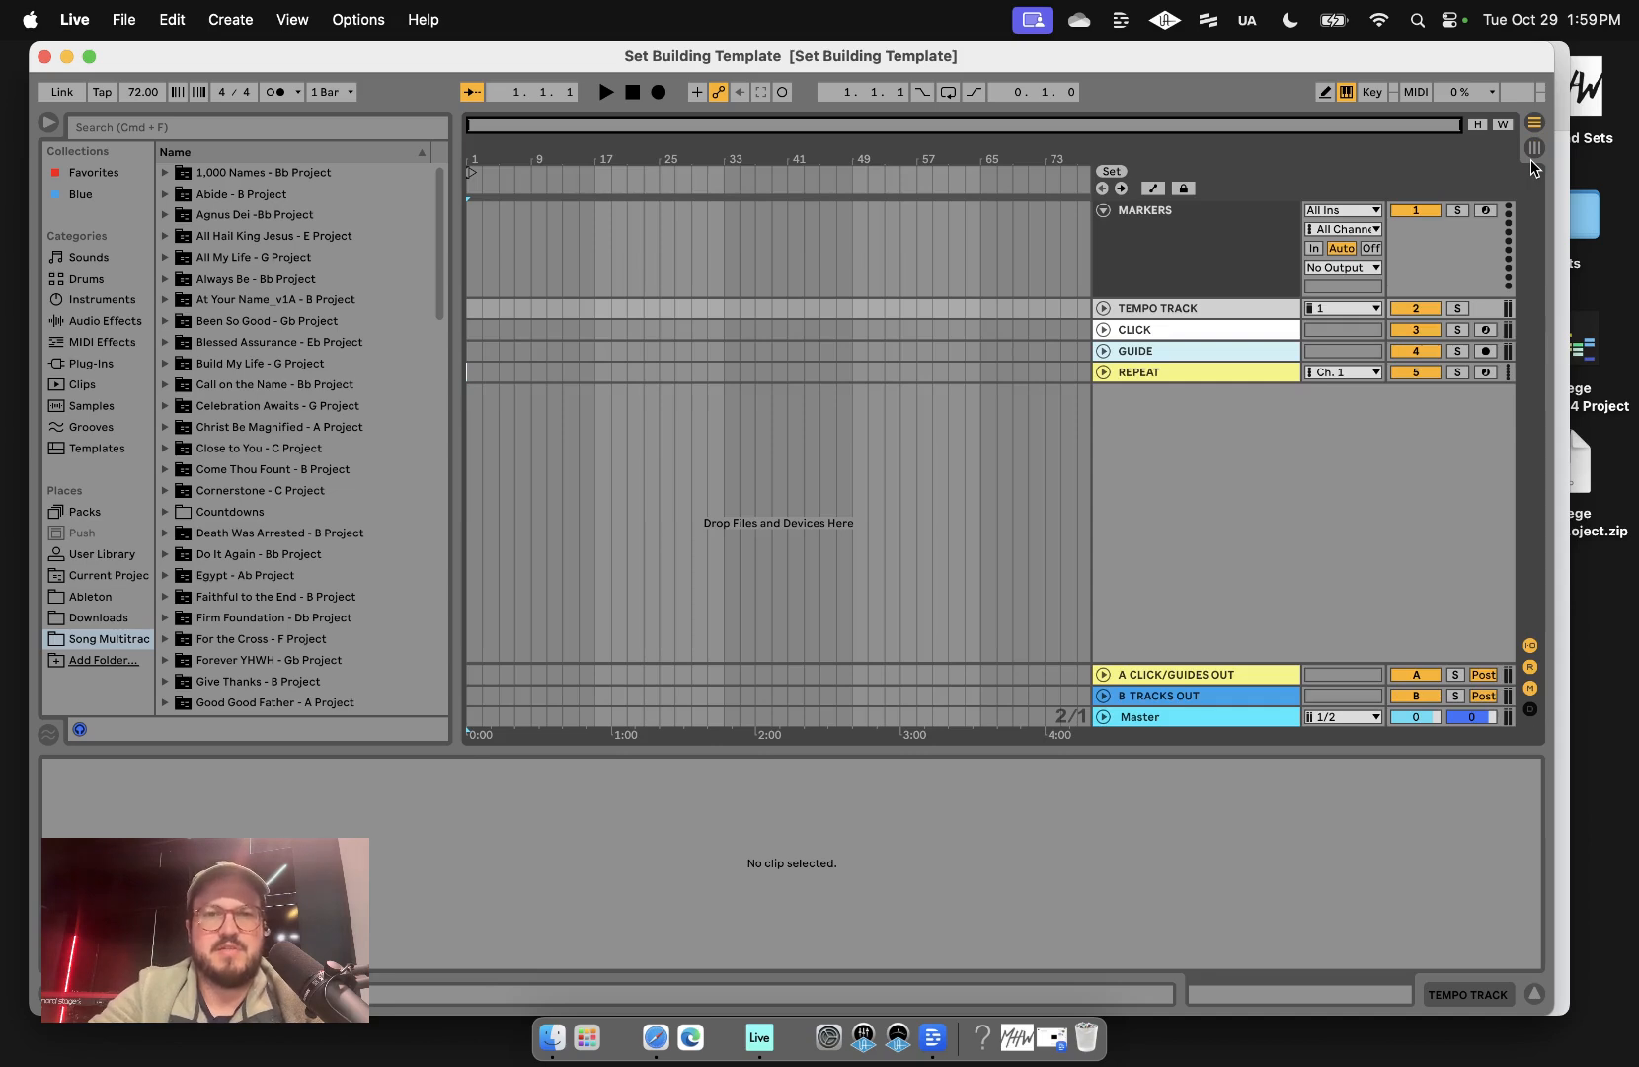
{"action": "key", "text": "Tab"}
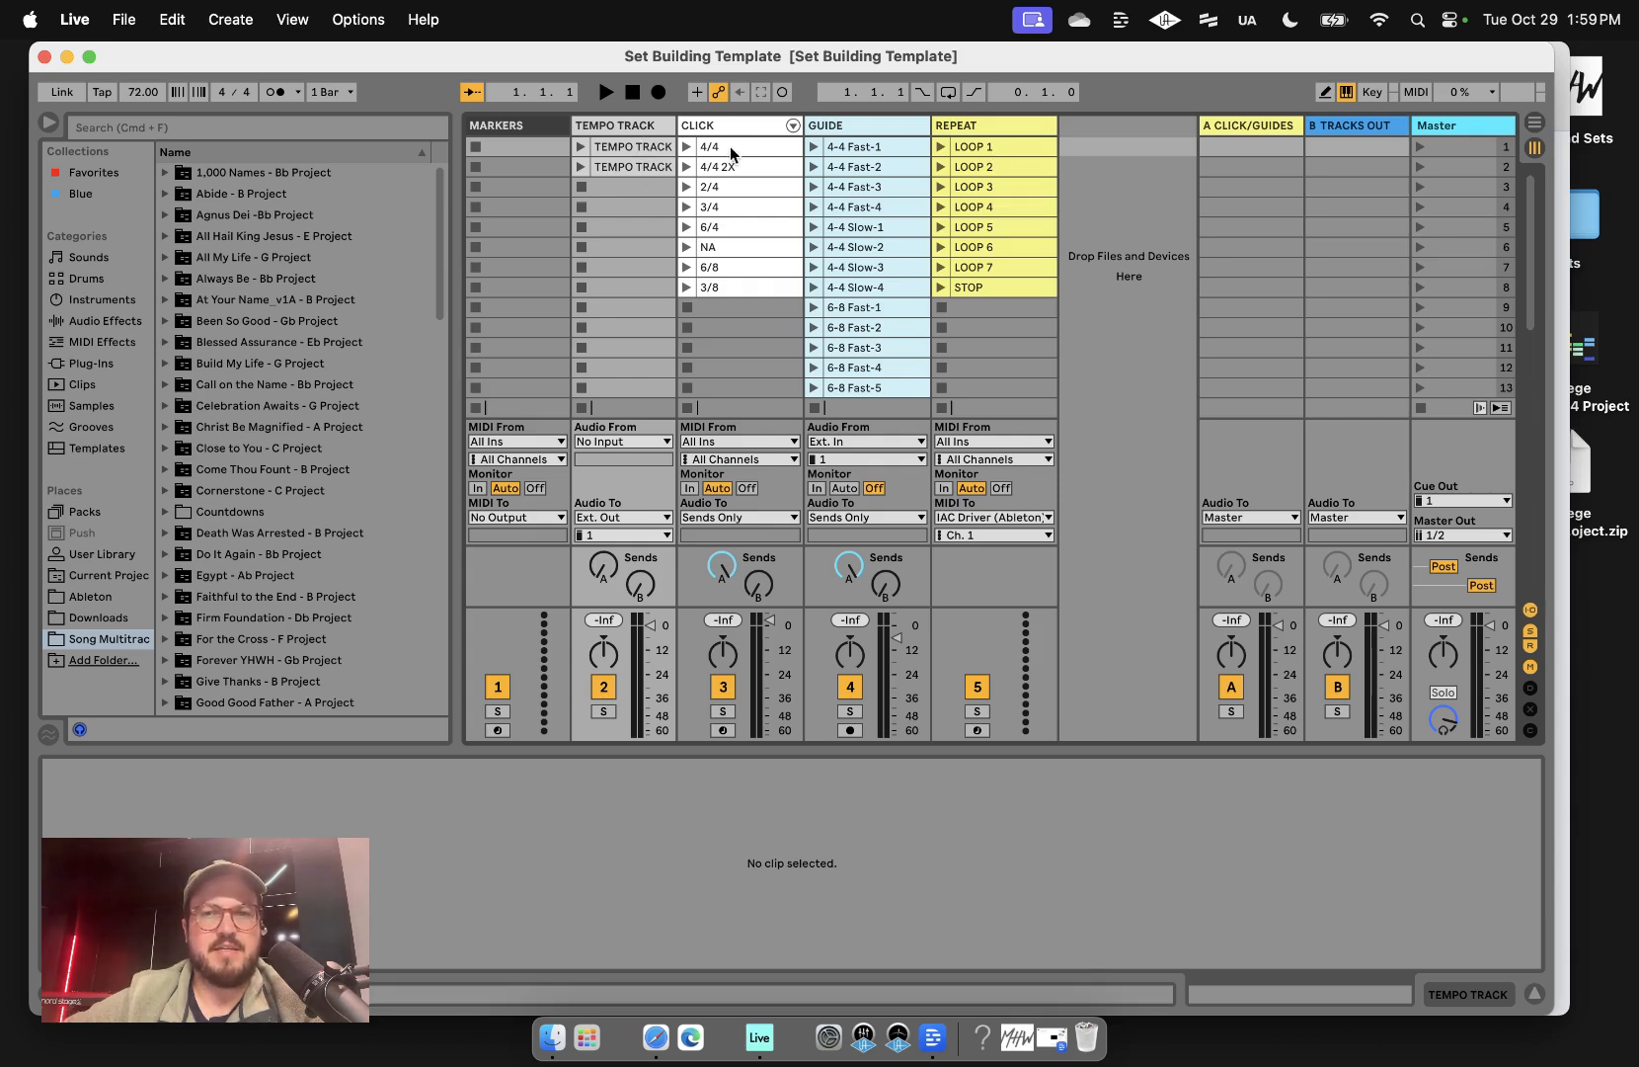
{"action": "key", "text": "Tab"}
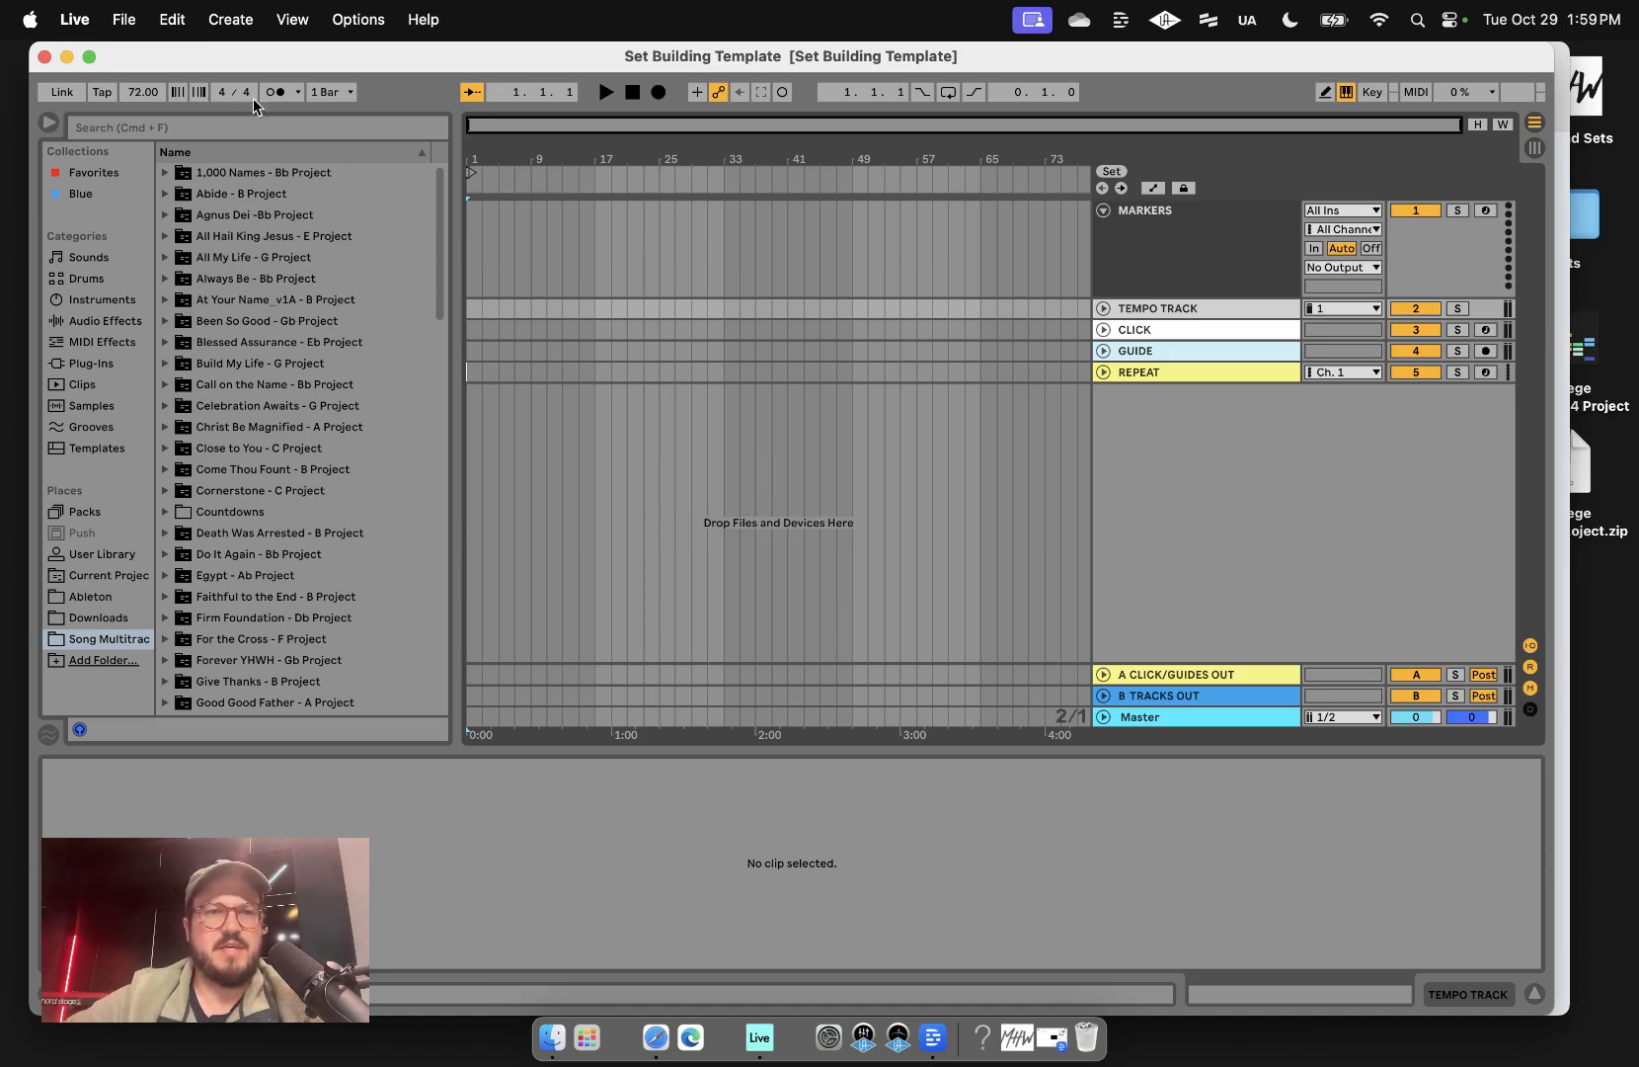
- Save the template as a new Live Set named "November 3rd 2024" on the Desktop, checking the service date in the Planning Center plan in Safari
{"action": "left_click", "coordinate": [128, 21]}
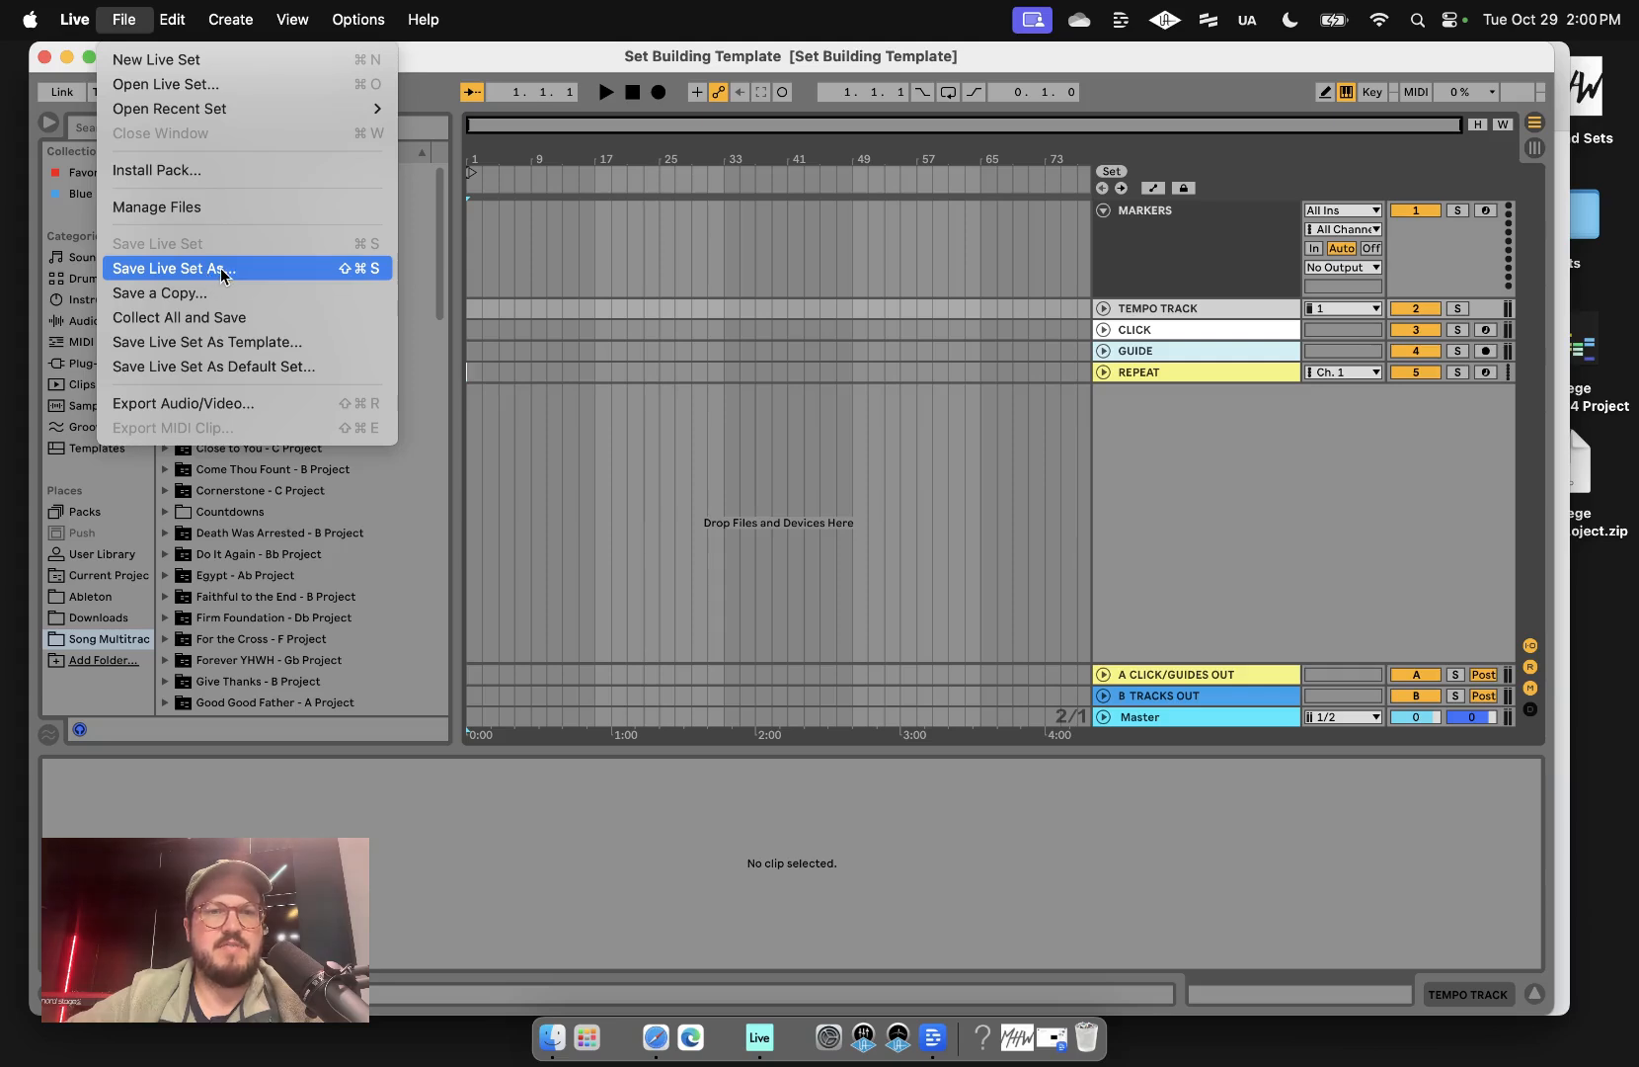
{"action": "left_click", "coordinate": [205, 276]}
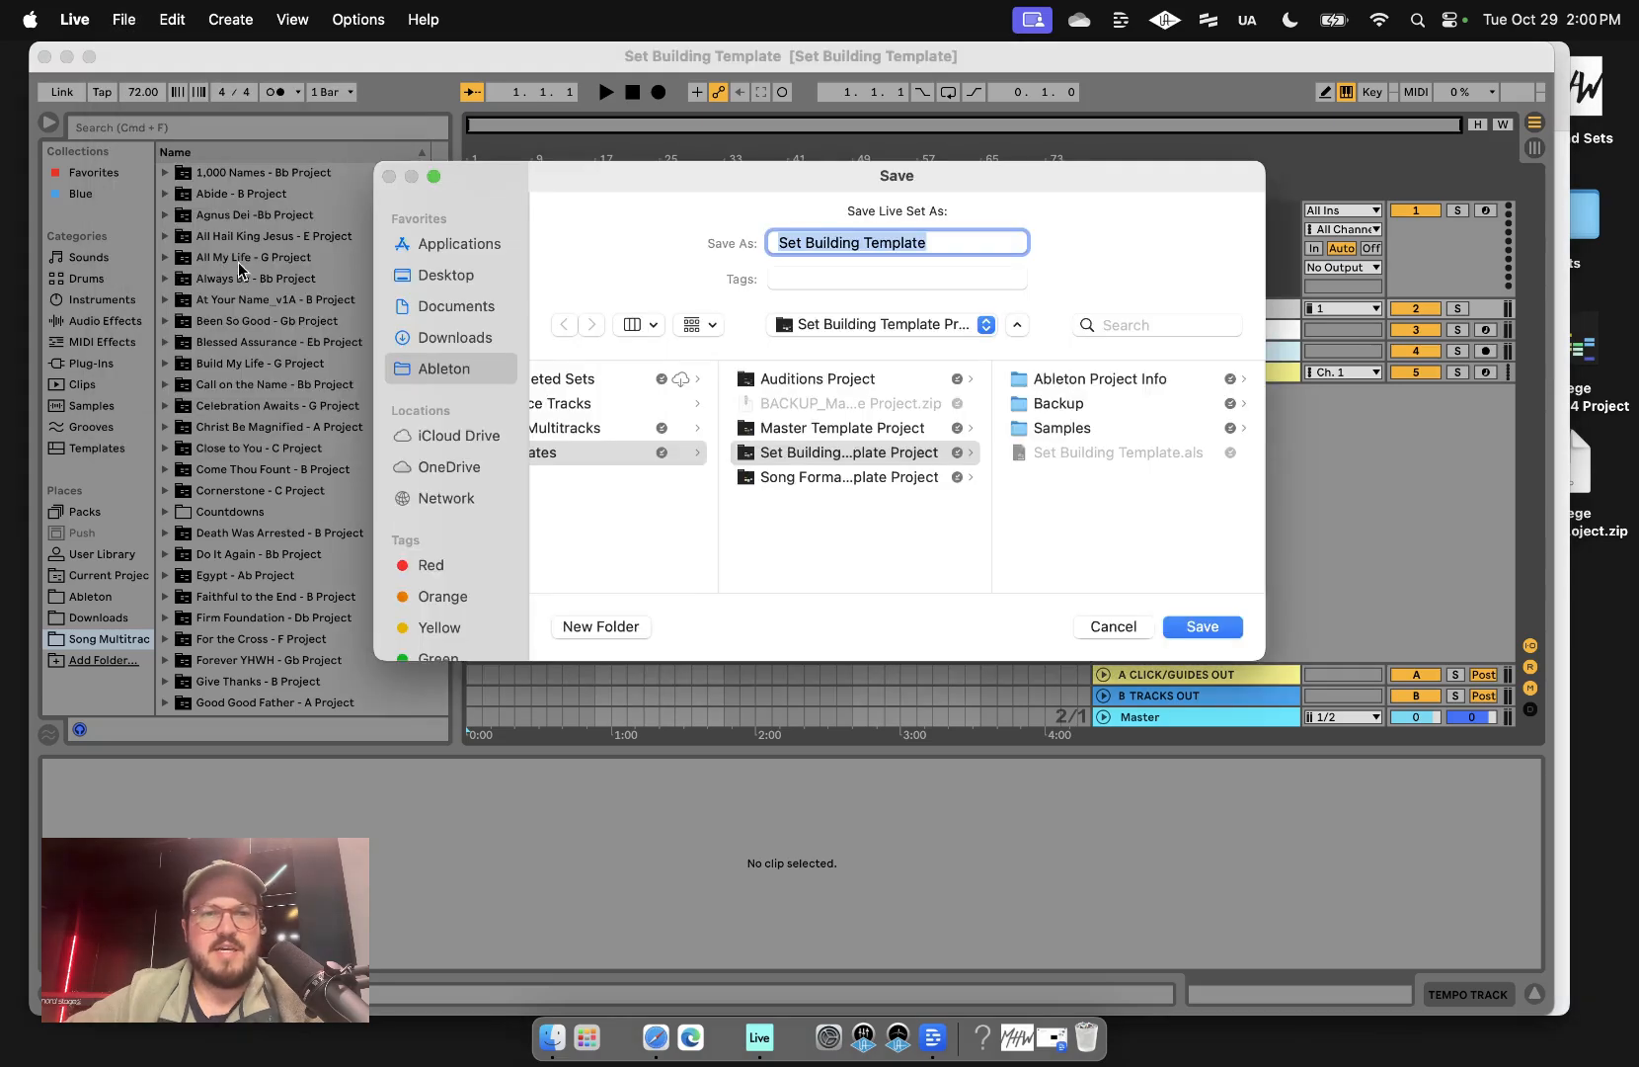
{"action": "left_click", "coordinate": [443, 279]}
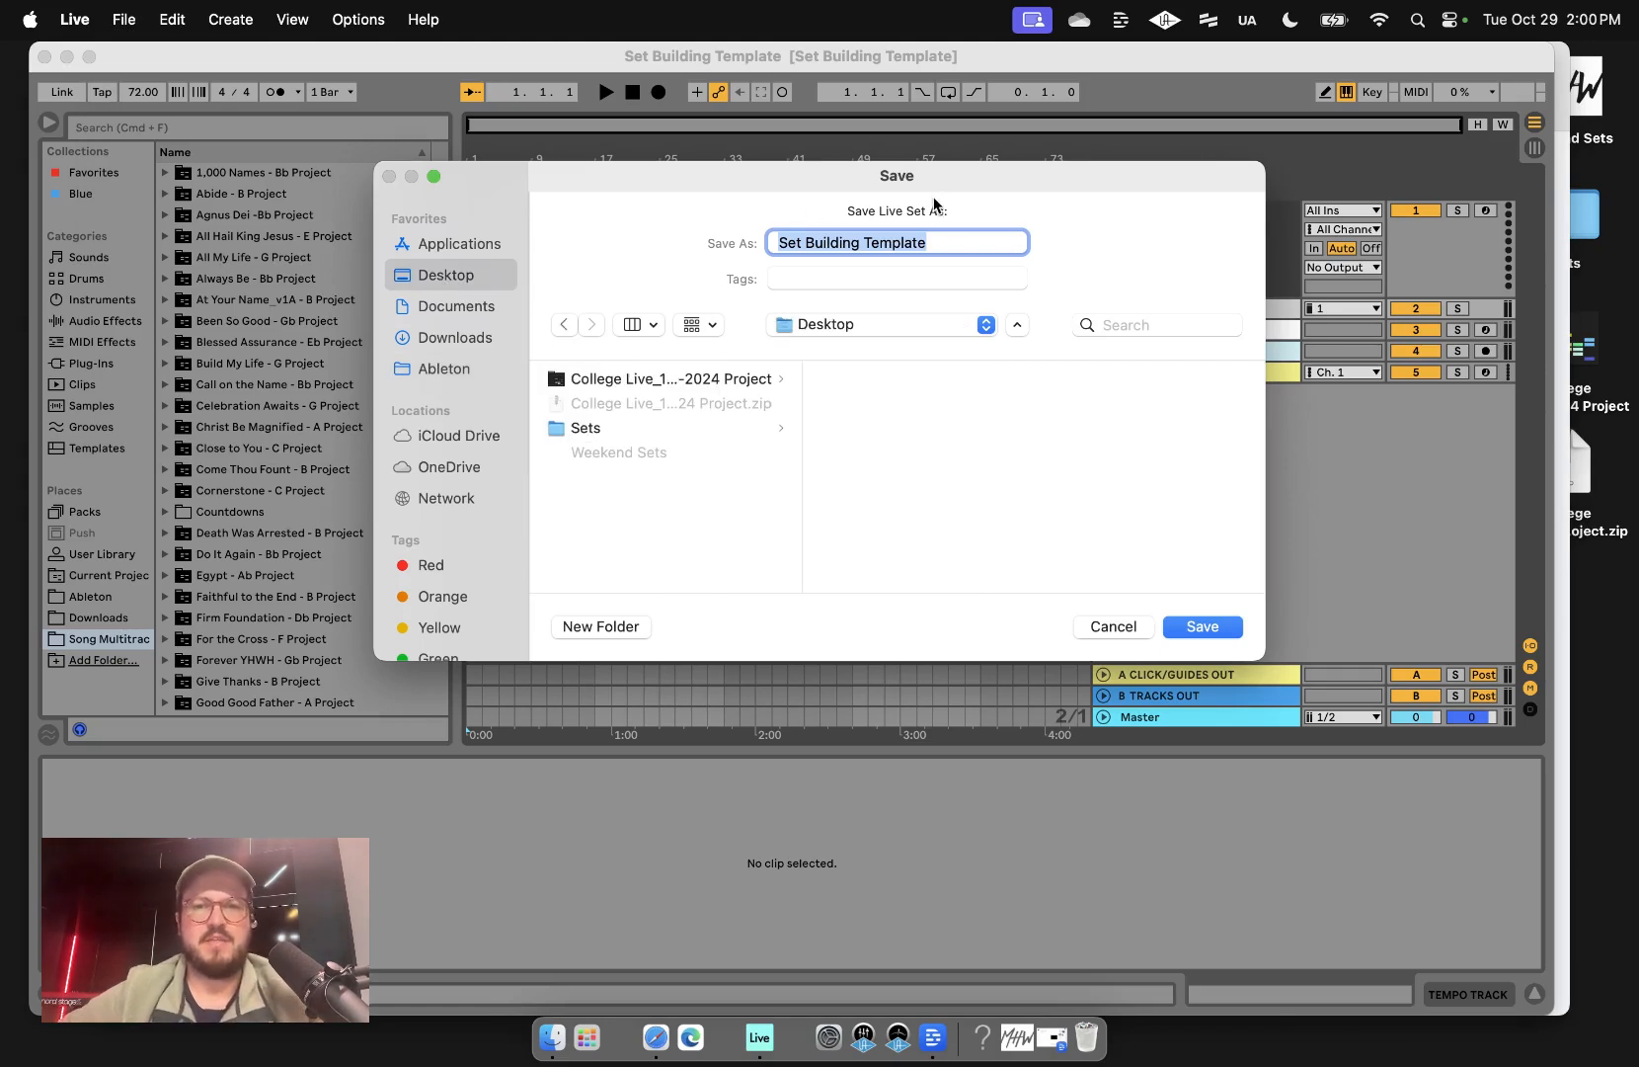
{"action": "left_click", "coordinate": [656, 1042]}
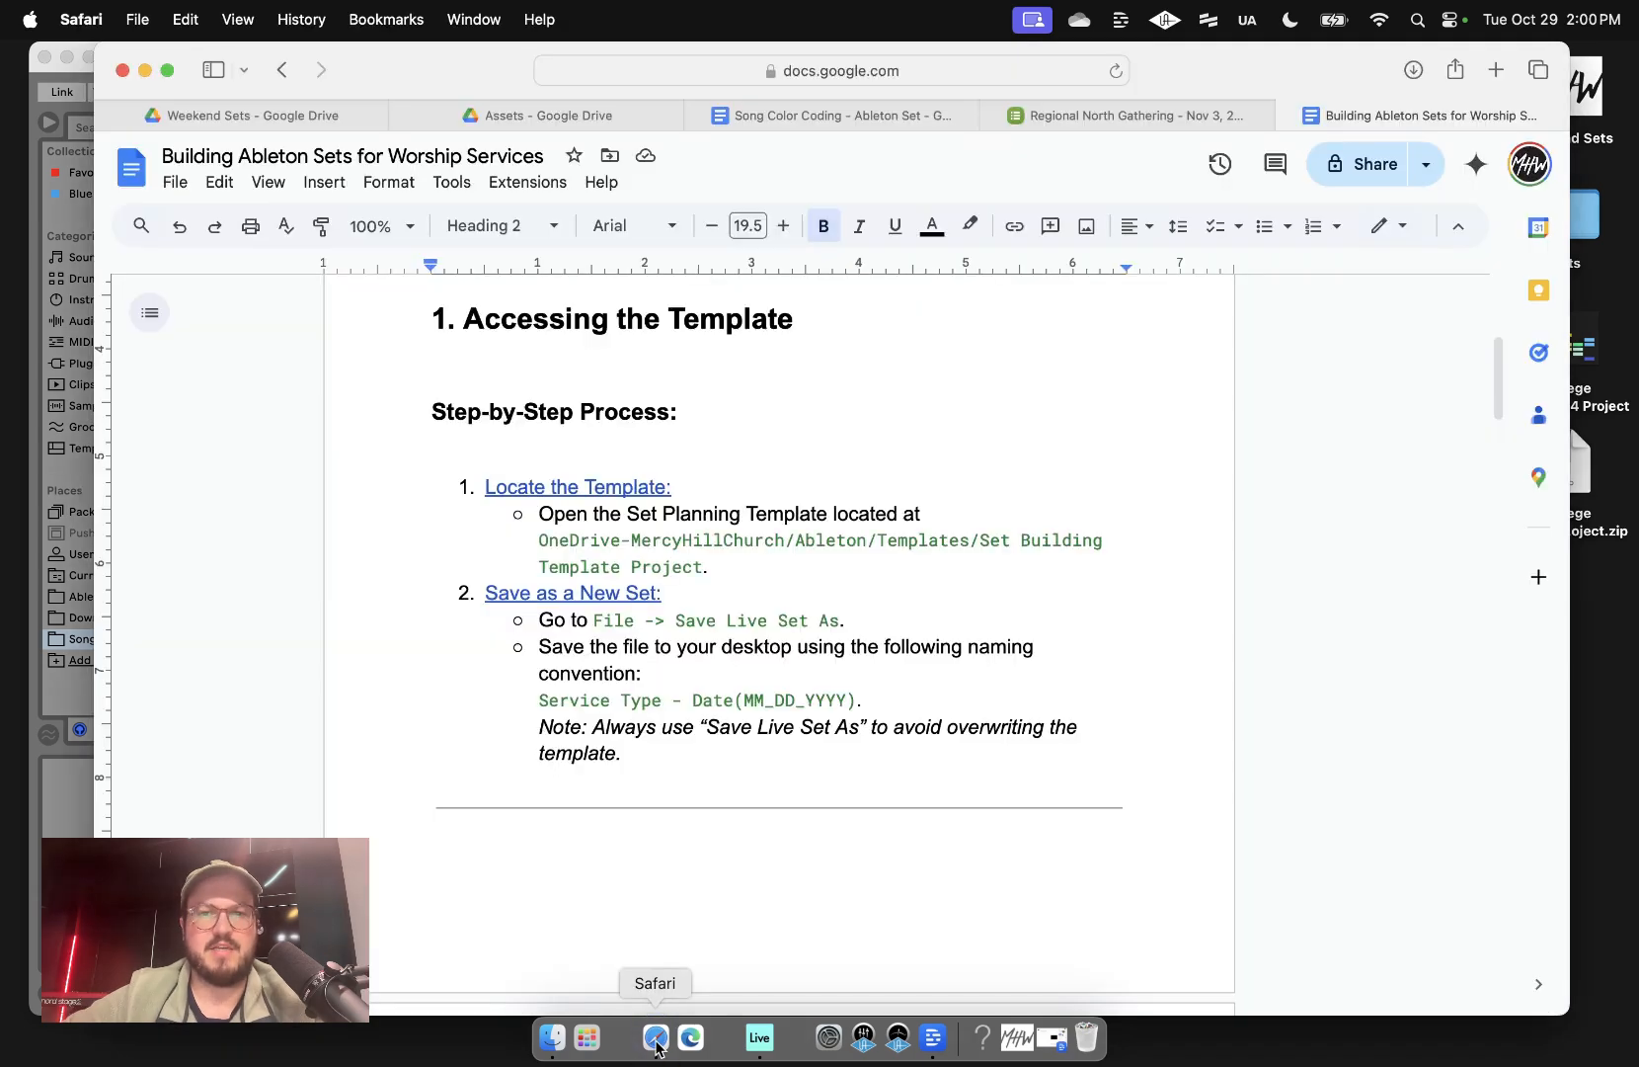
{"action": "left_click", "coordinate": [1204, 115]}
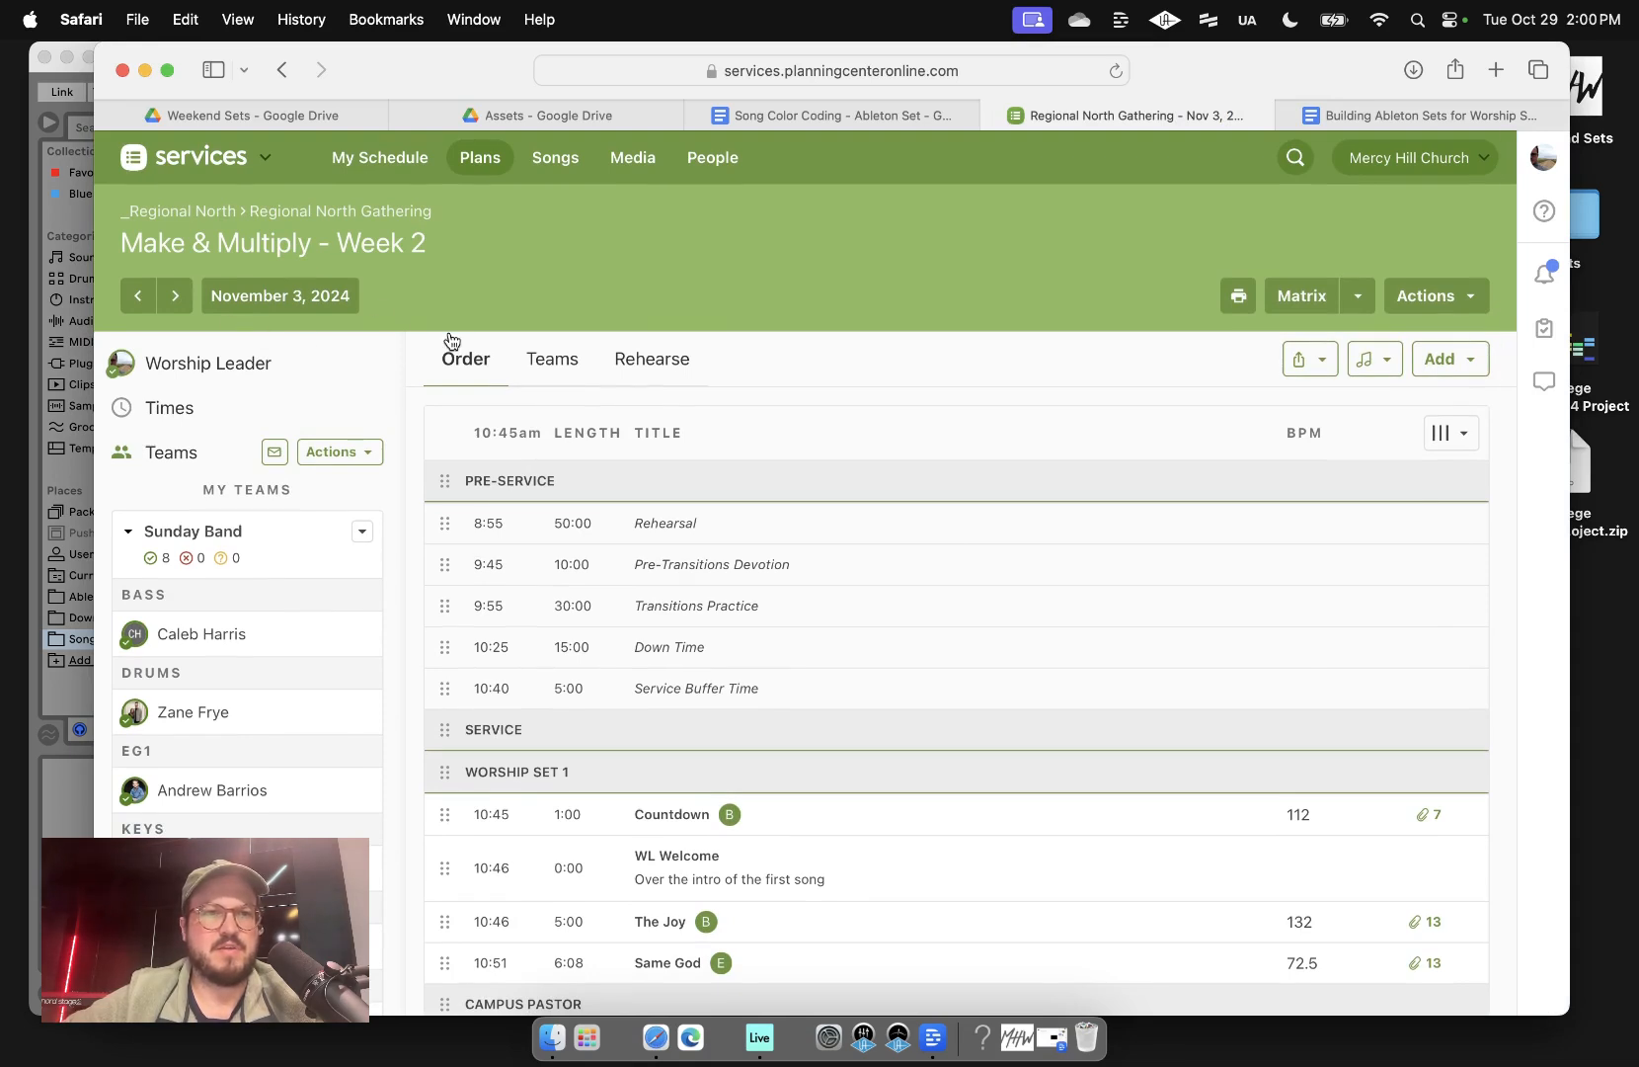
{"action": "key", "text": "super+Tab"}
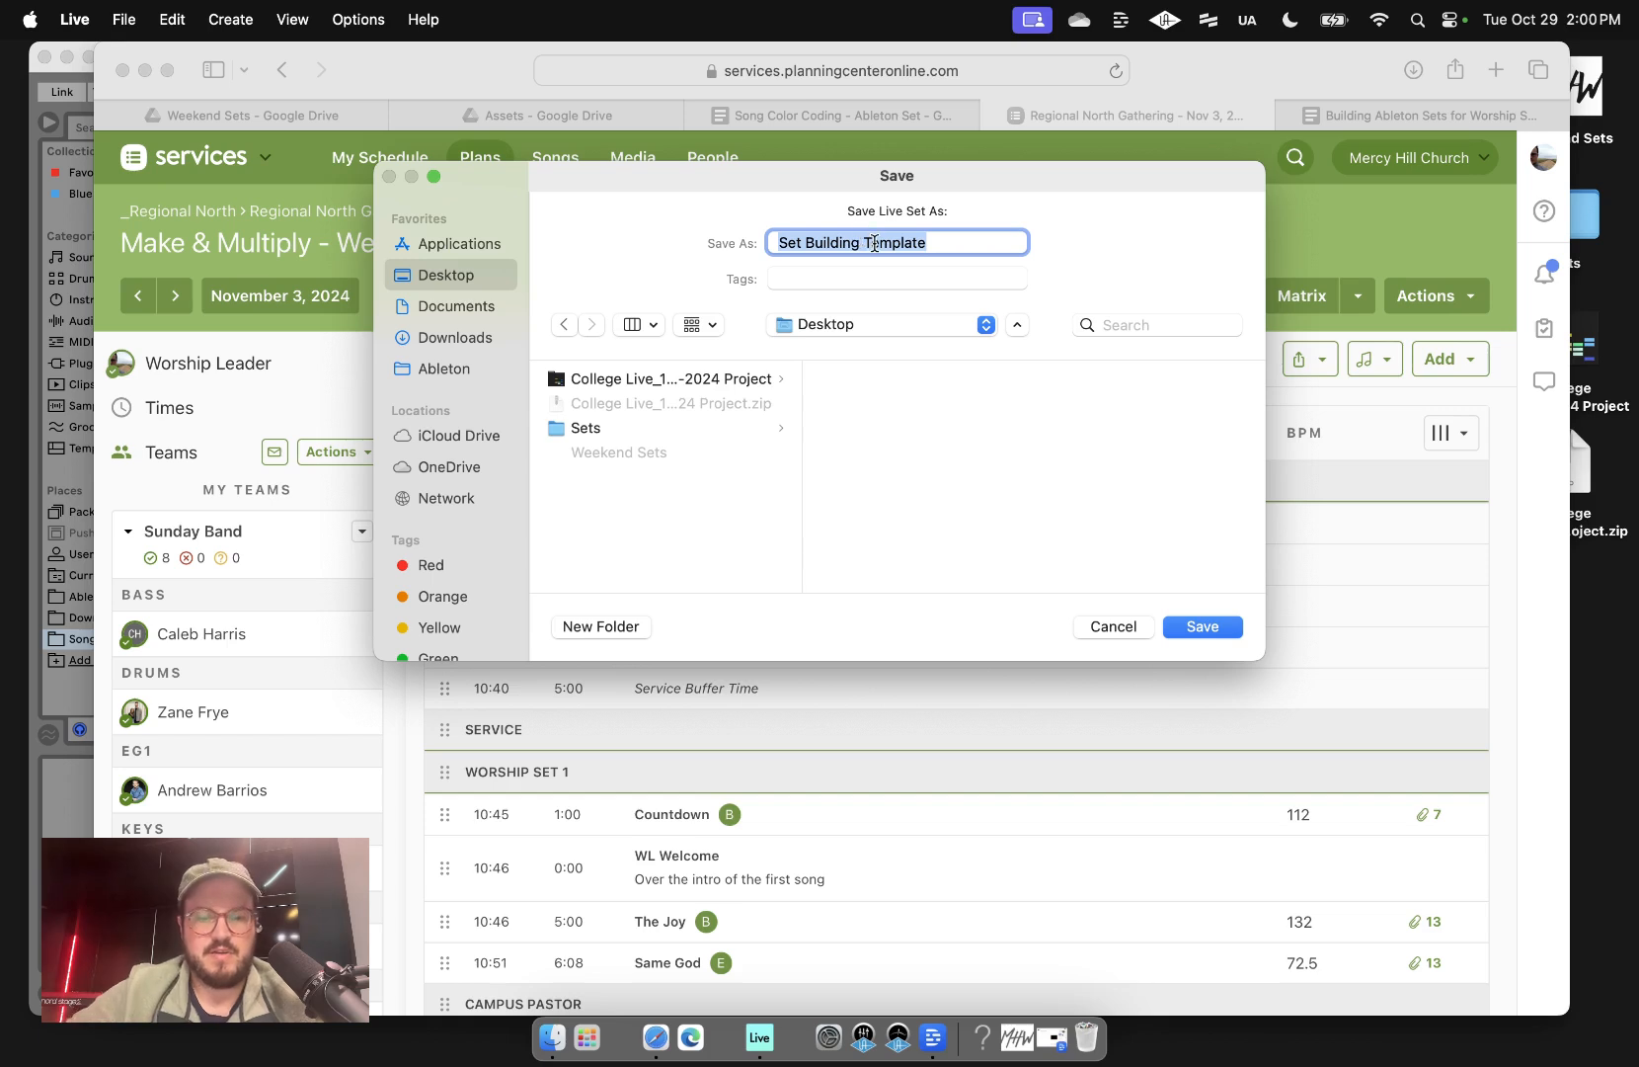
{"action": "type", "text": "No"}
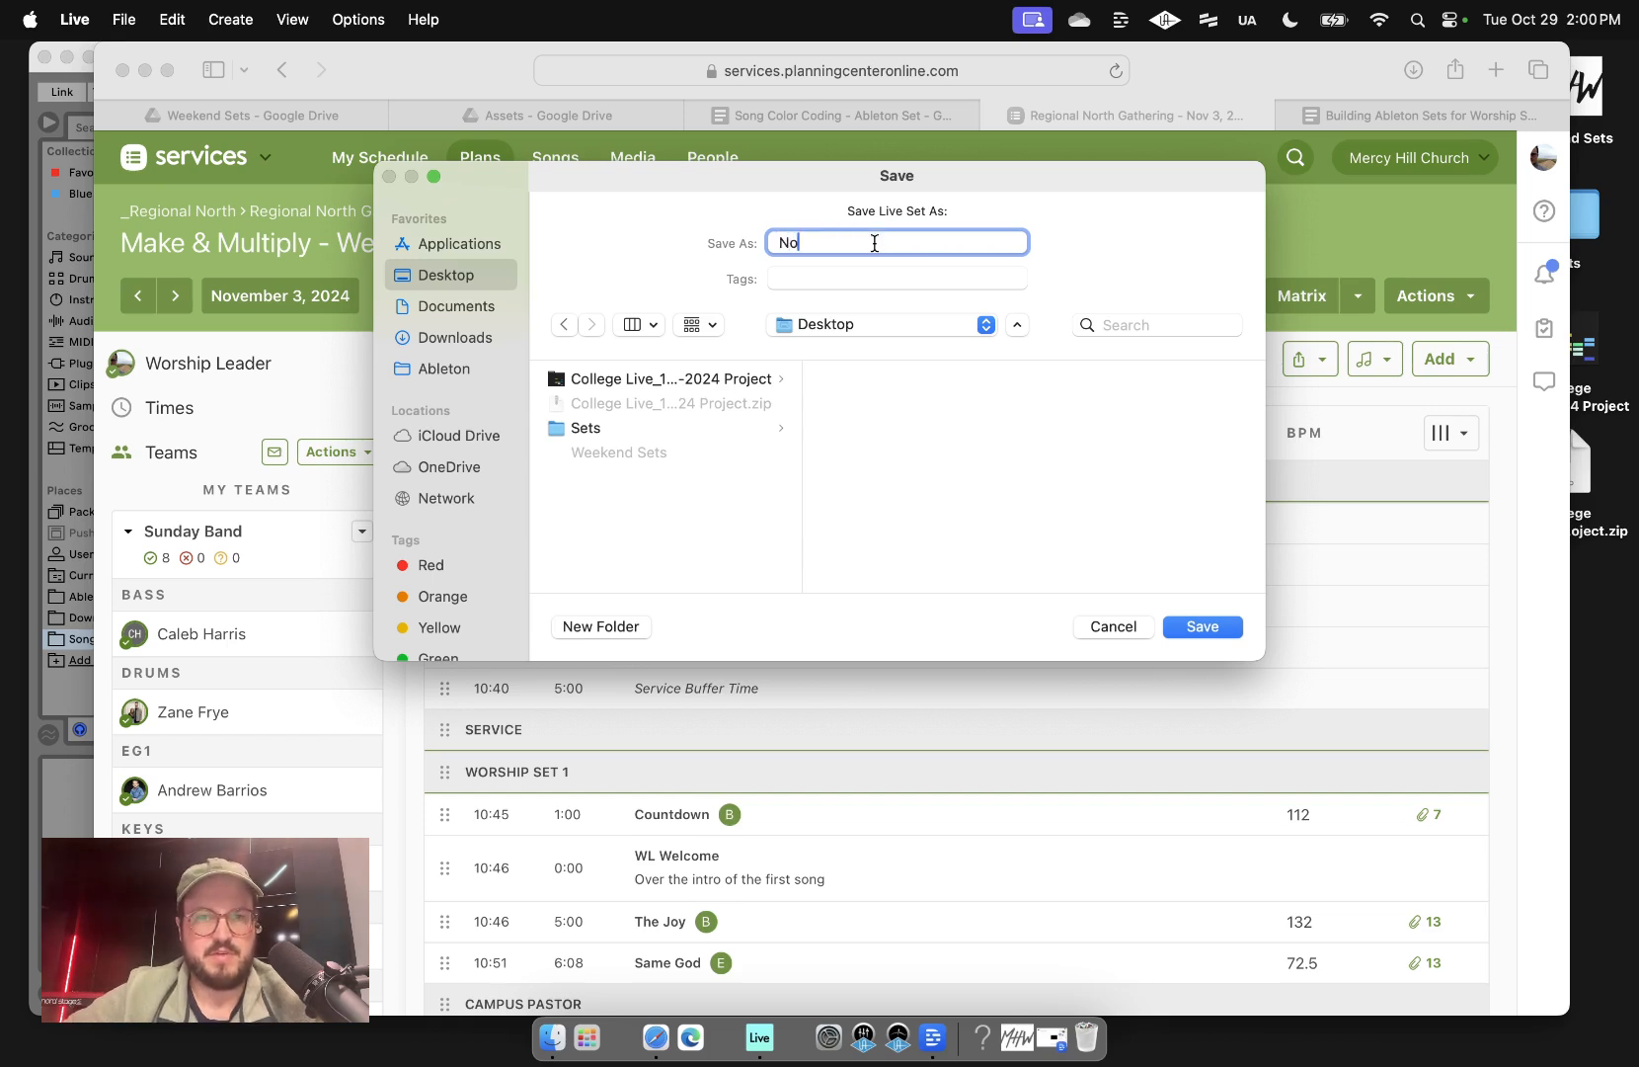
{"action": "type", "text": "vember 3rd 2024"}
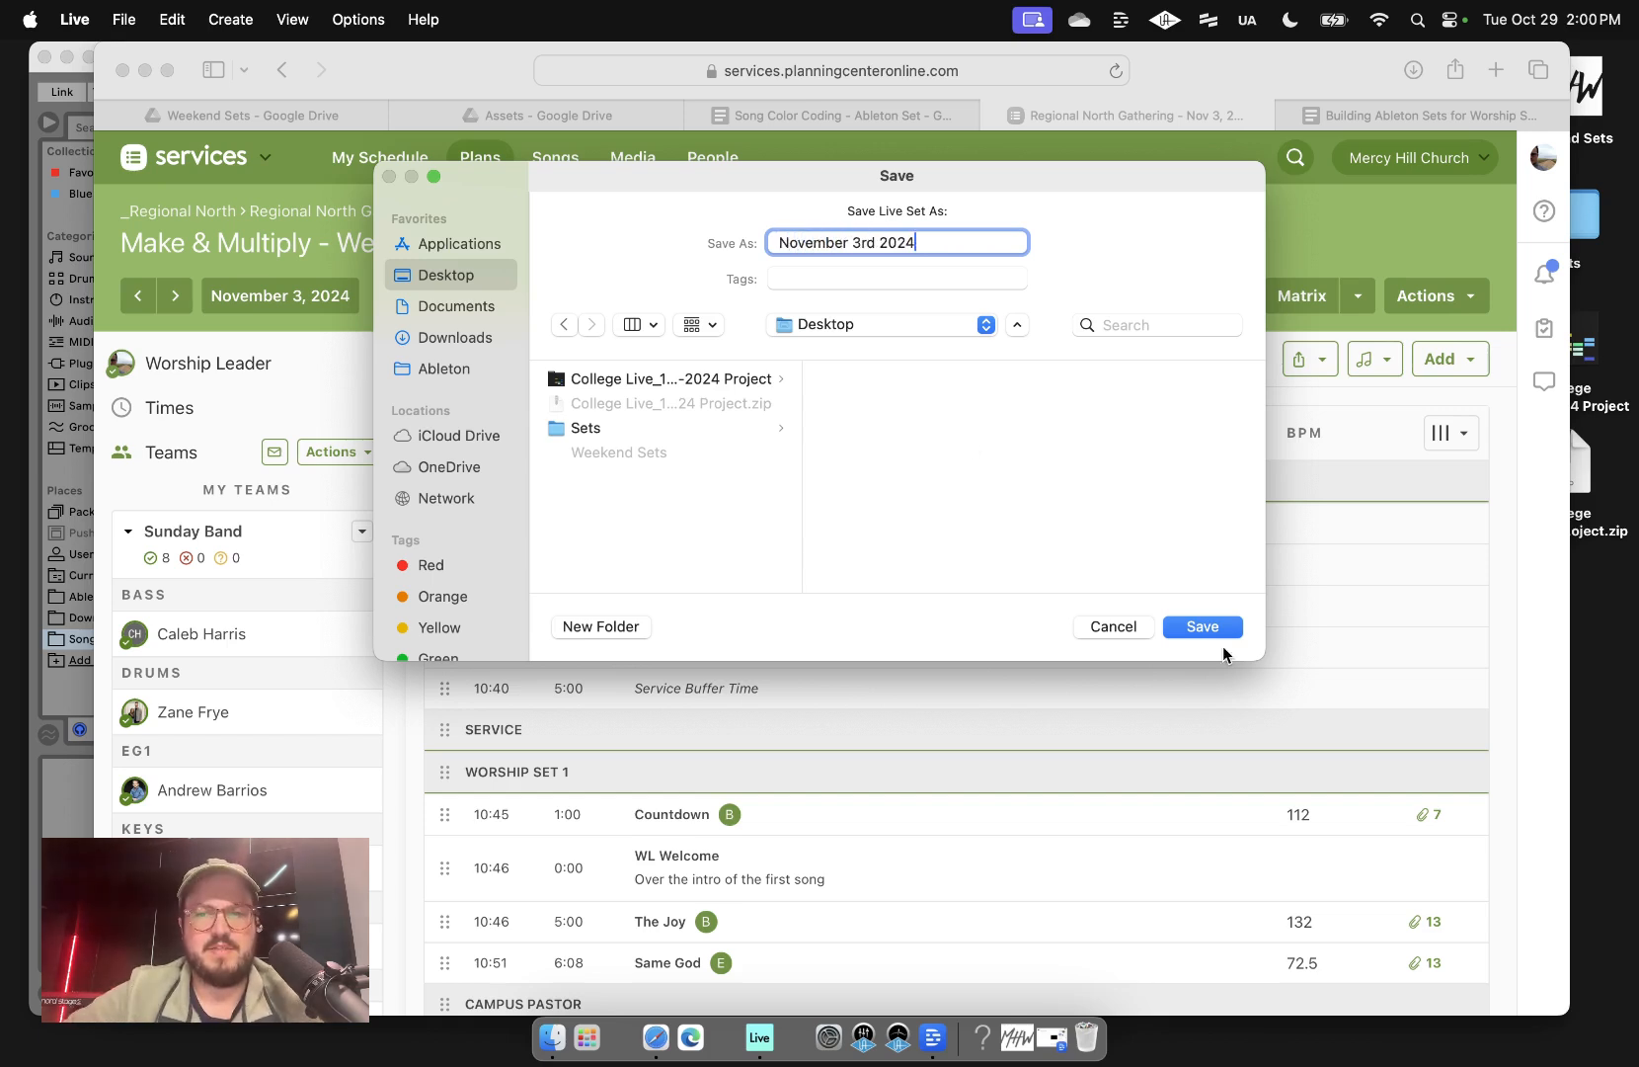
{"action": "left_click", "coordinate": [1203, 628]}
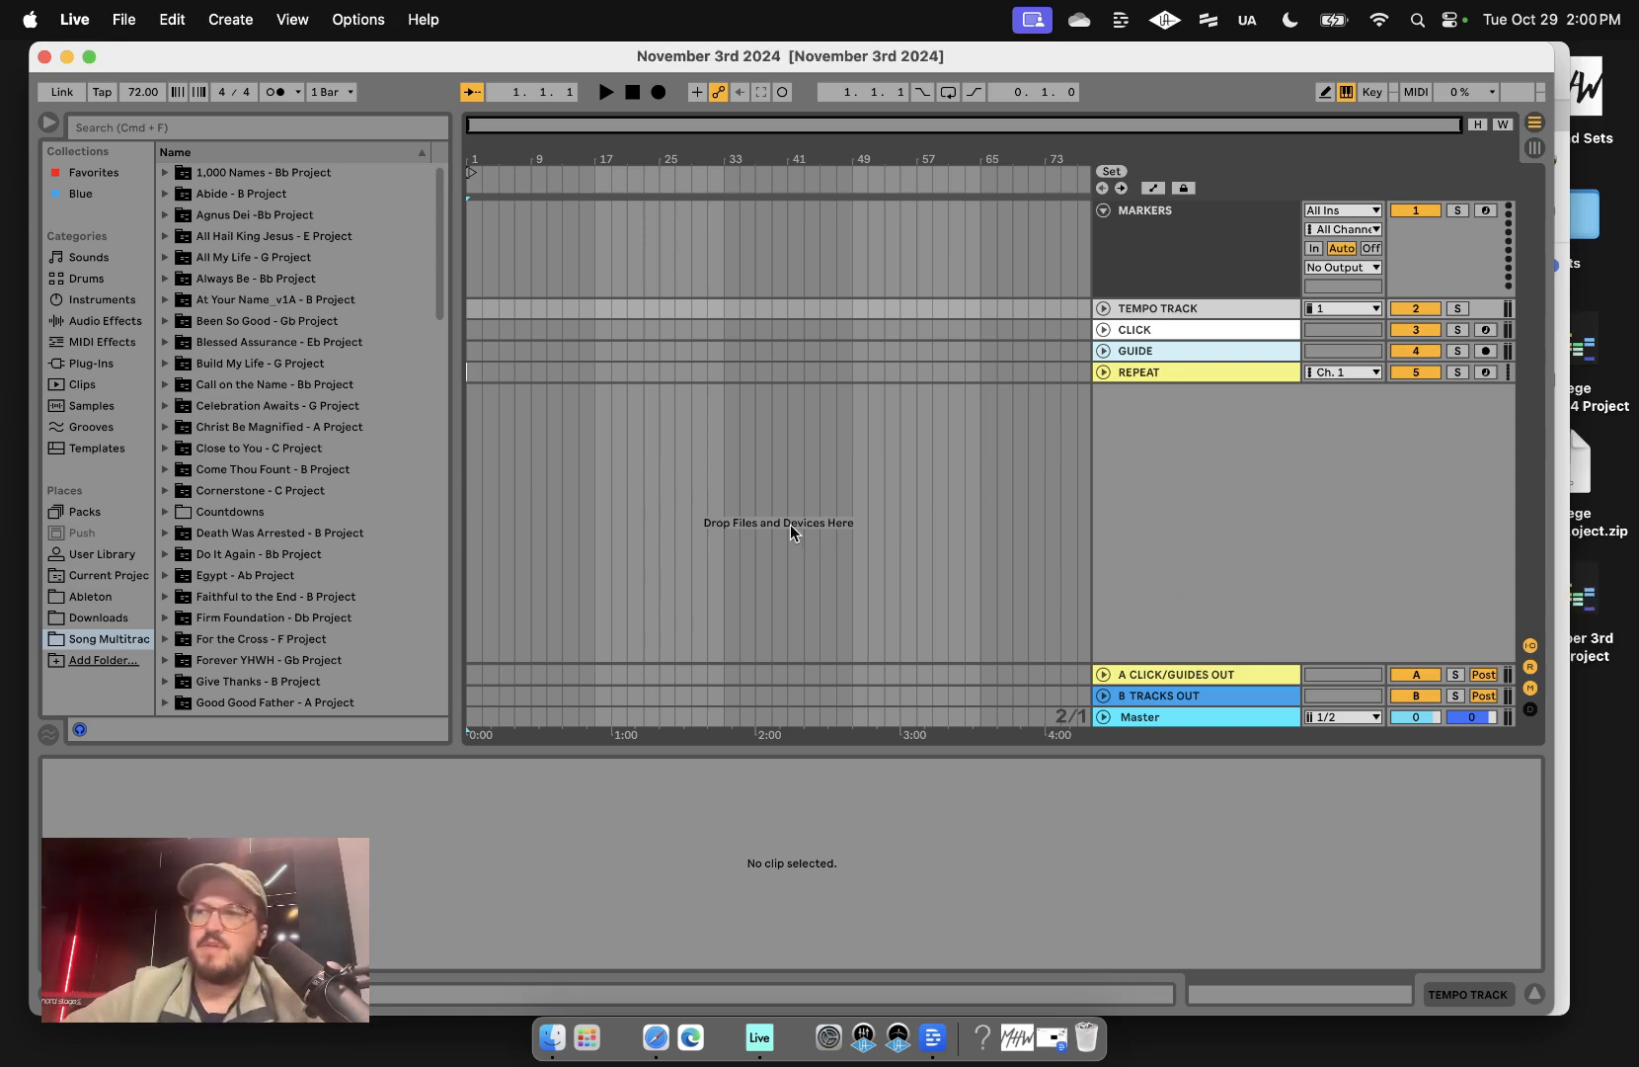
- Switch to the Safari guide and read the checklist under "Setting Up the First Song"
{"action": "key", "text": "super+Tab"}
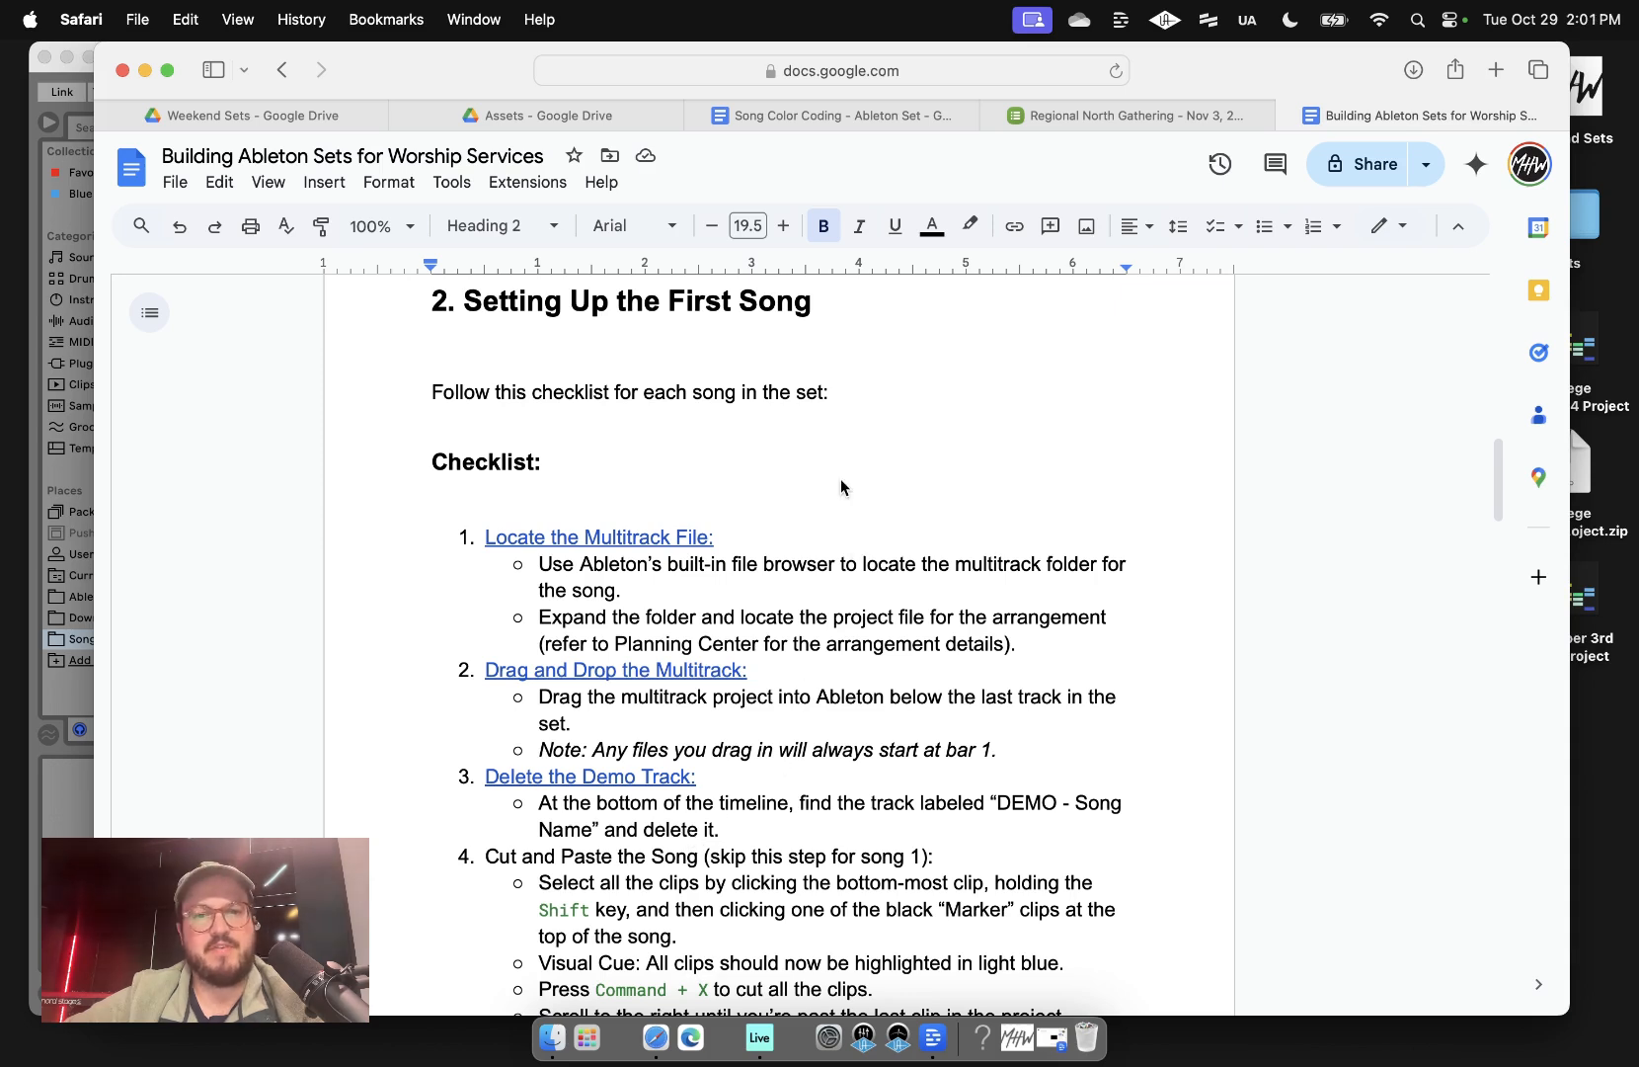
{"action": "scroll", "coordinate": [841, 482], "scroll_direction": "down", "scroll_amount": 1}
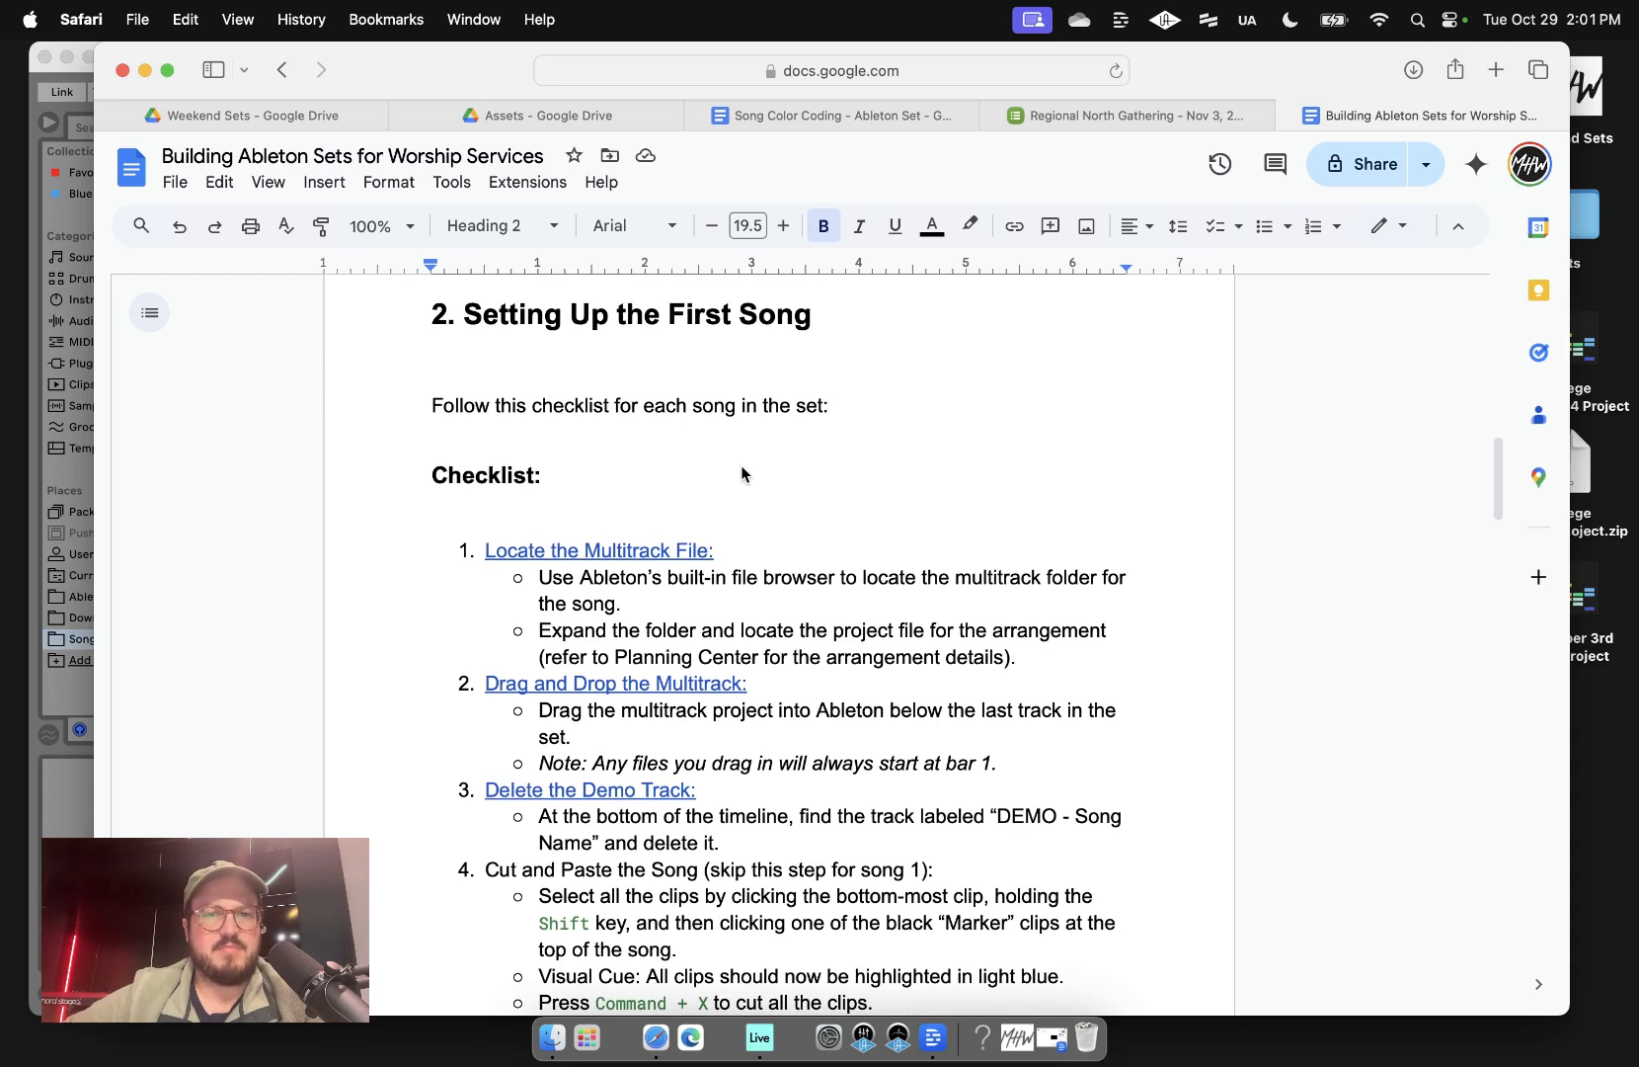
{"action": "scroll", "coordinate": [743, 472], "scroll_direction": "down", "scroll_amount": 2}
{"action": "scroll", "coordinate": [742, 474], "scroll_direction": "up", "scroll_amount": 1}
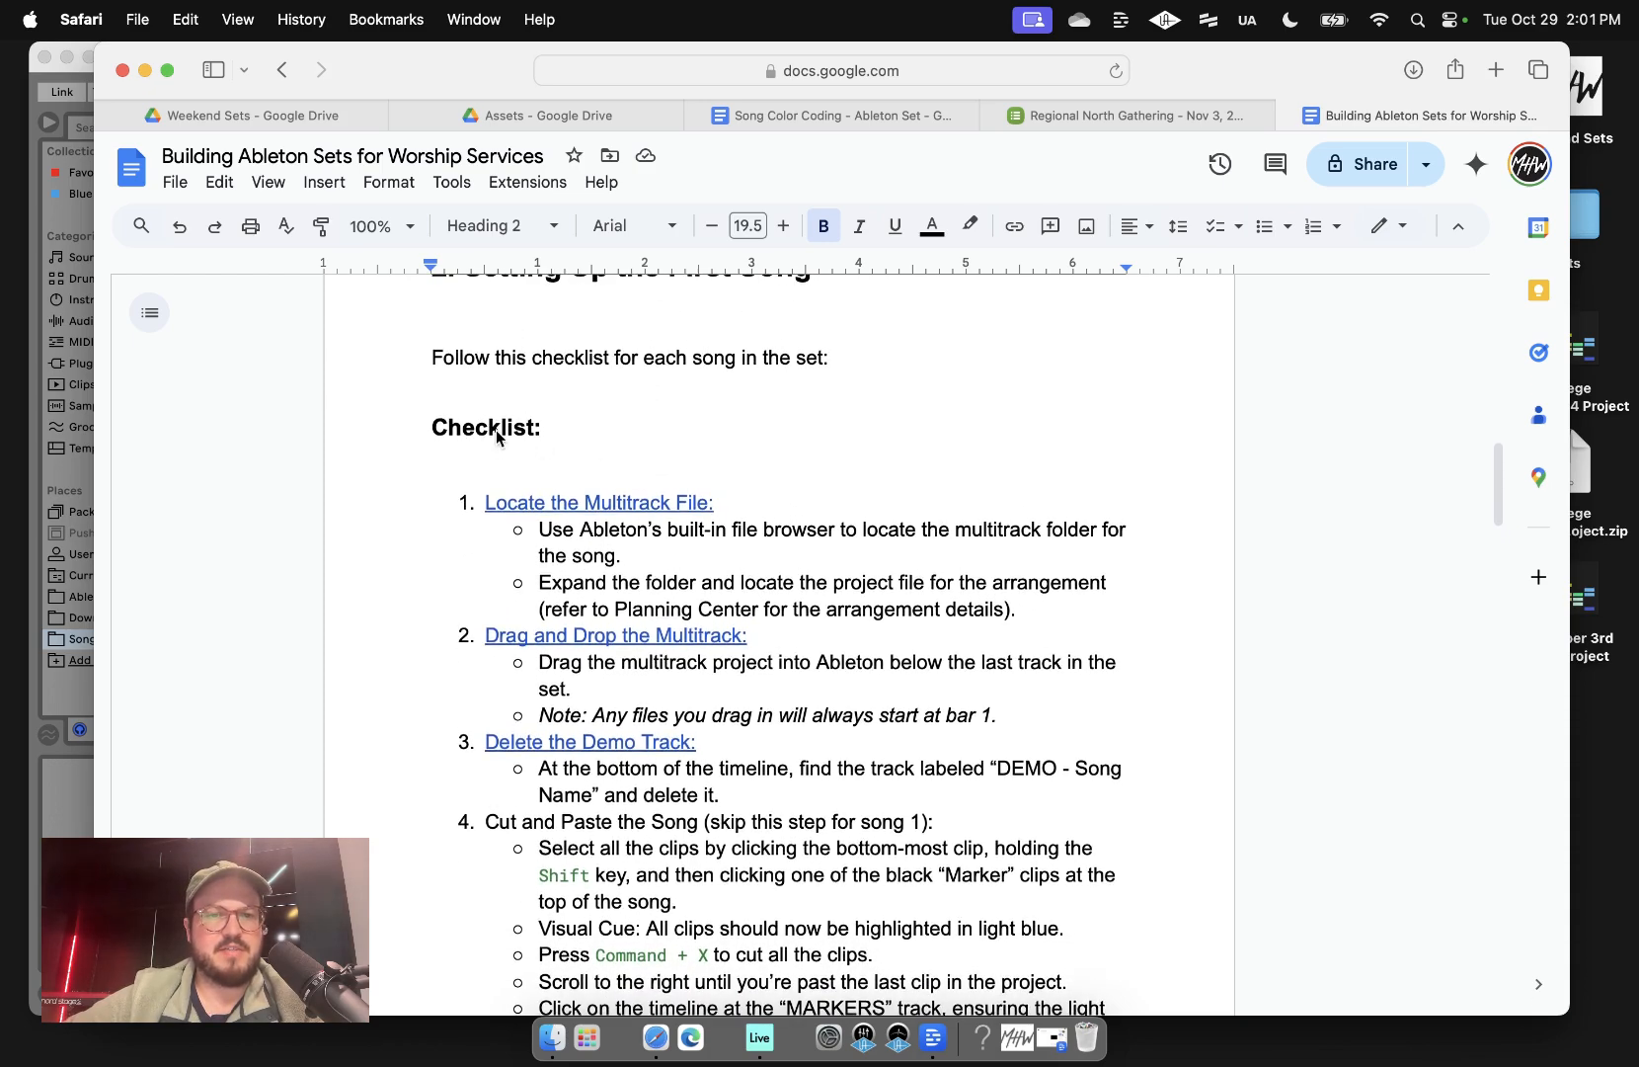
{"action": "scroll", "coordinate": [758, 490], "scroll_direction": "down", "scroll_amount": 3}
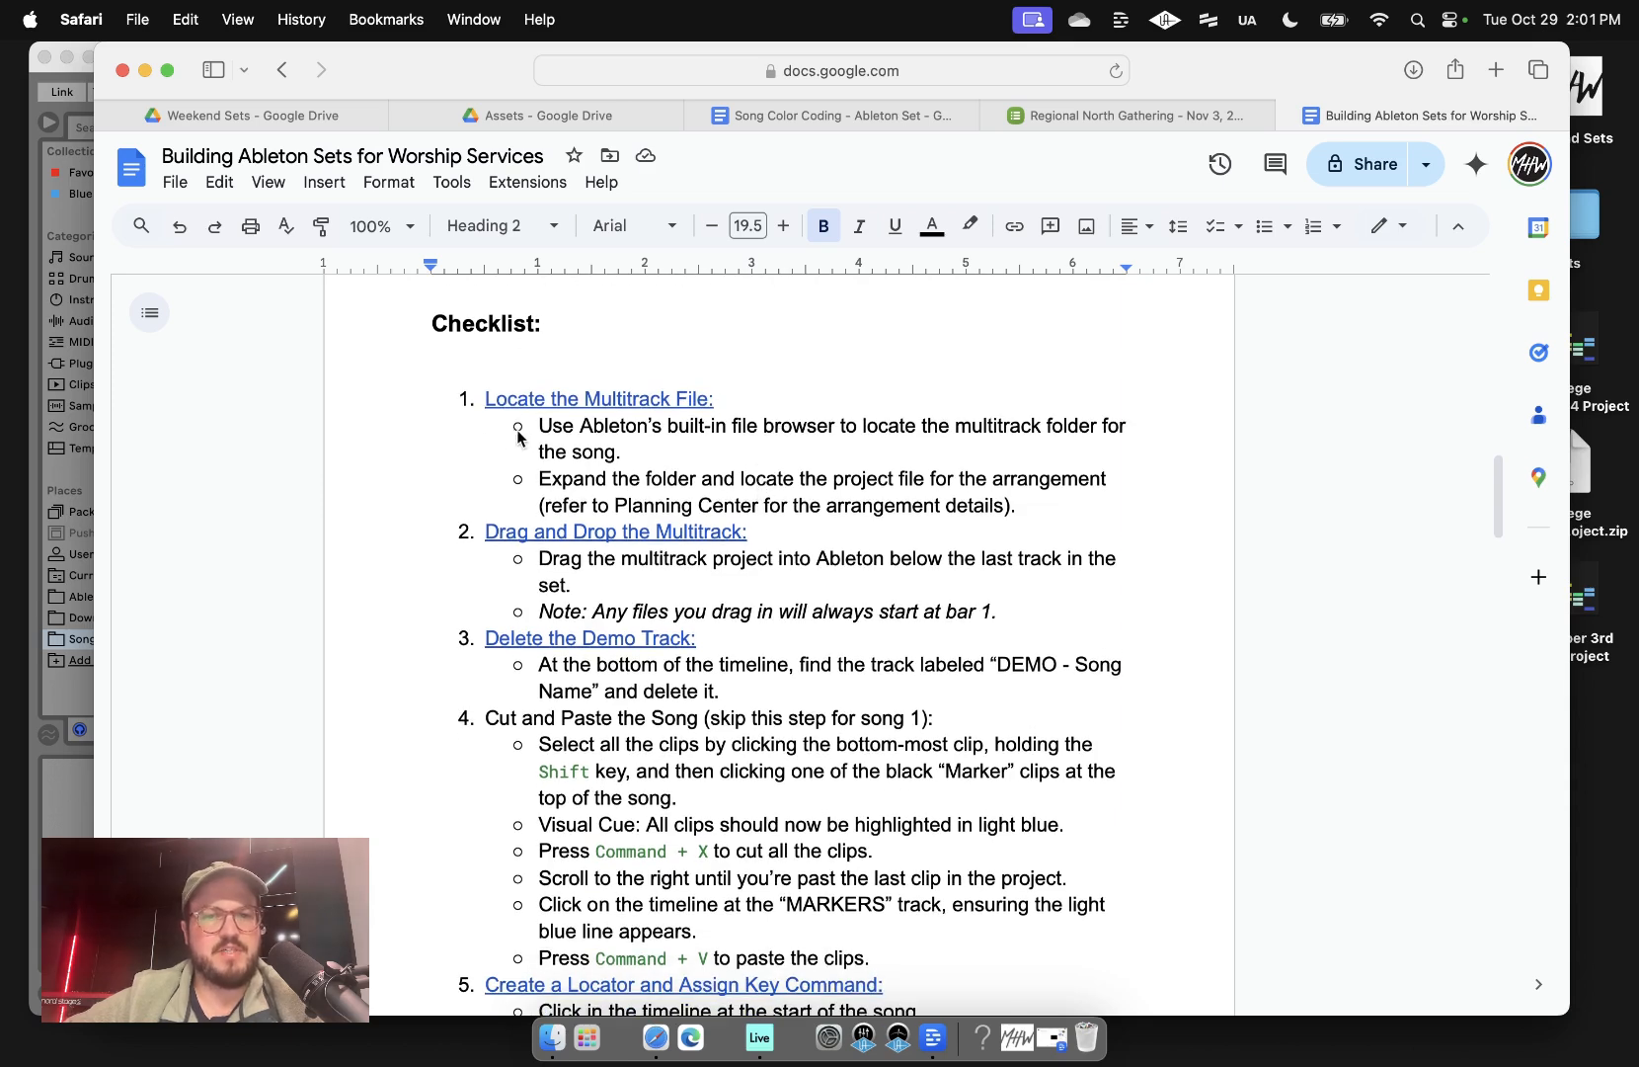
- Return to Ableton Live and browse the Song Multitracks folder for a song's multitrack project
{"action": "left_click", "coordinate": [35, 78]}
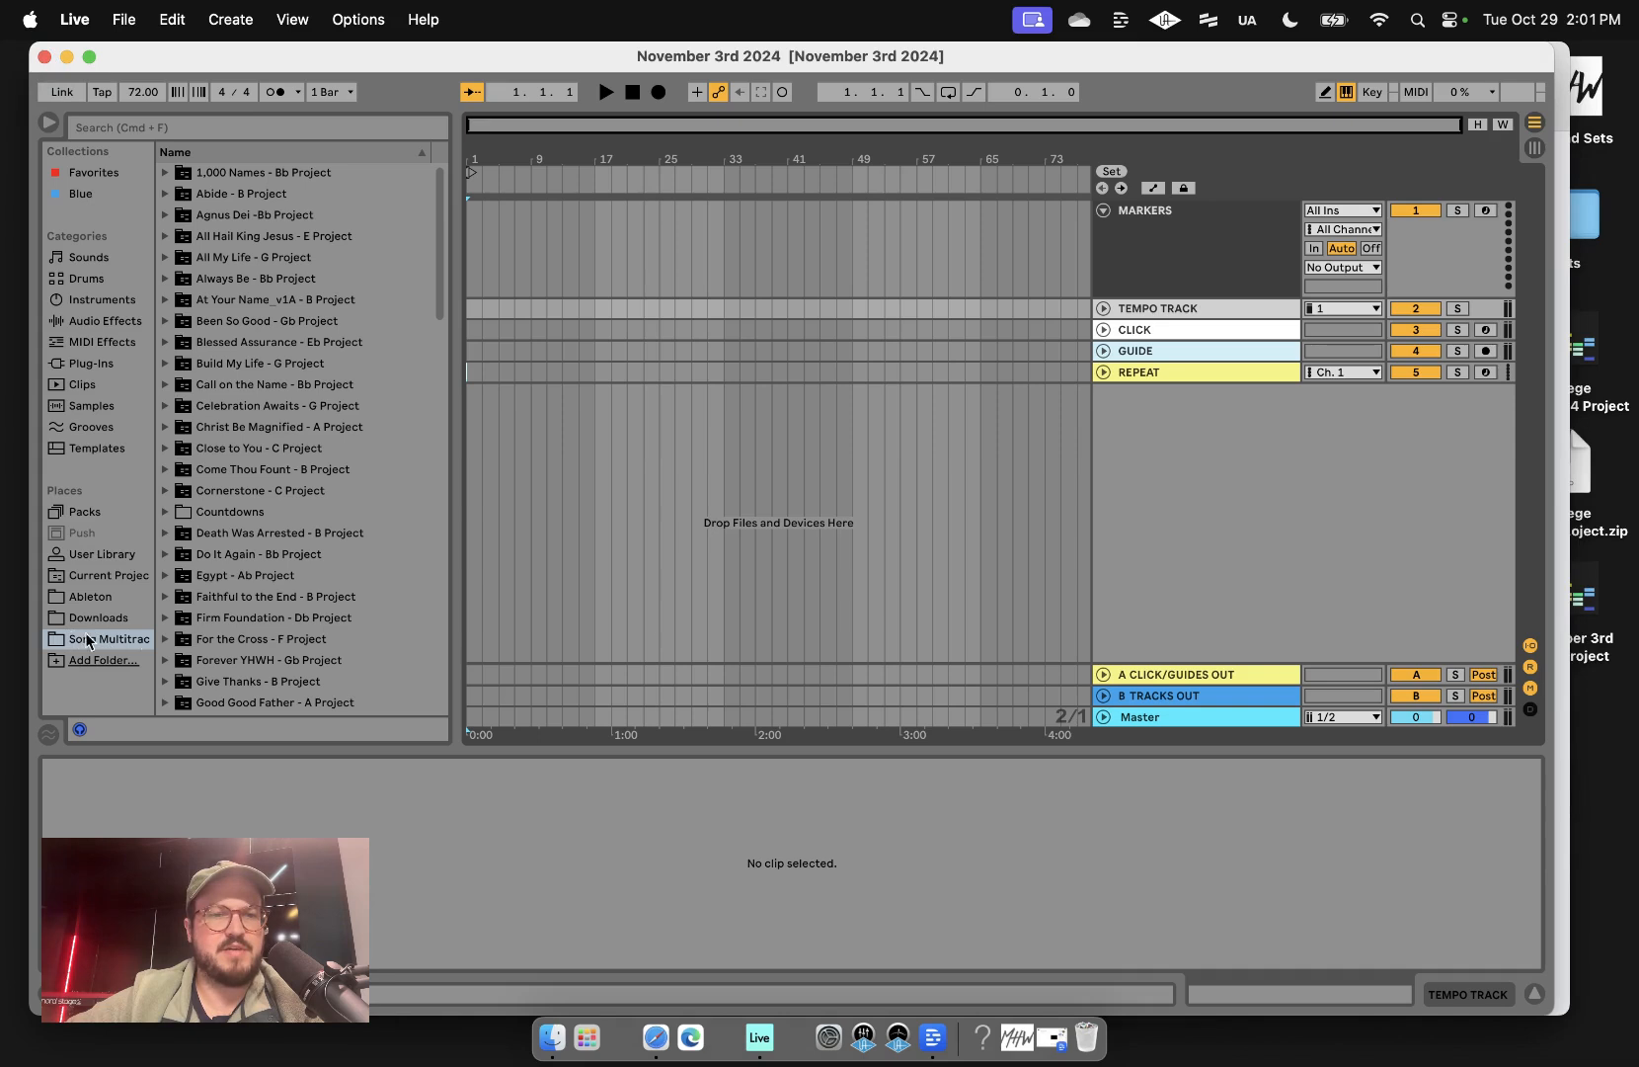
{"action": "scroll", "coordinate": [280, 578], "scroll_direction": "down", "scroll_amount": 5}
{"action": "scroll", "coordinate": [280, 578], "scroll_direction": "up", "scroll_amount": 5}
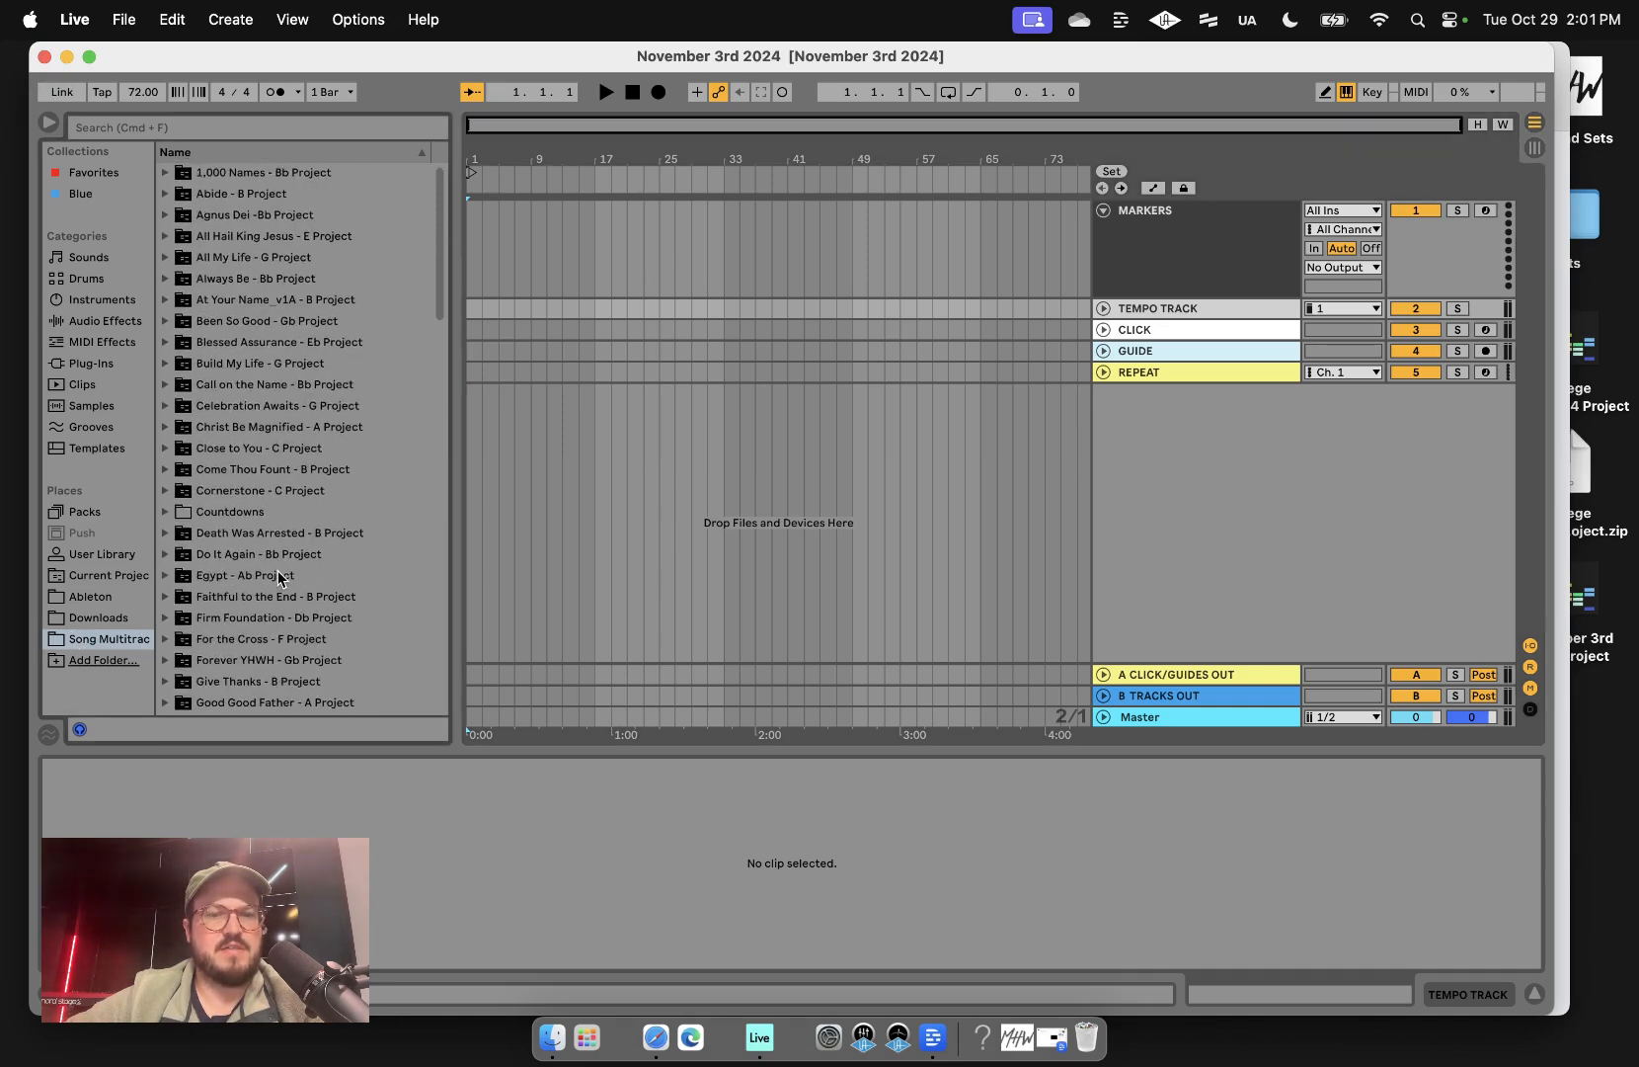
- Switch to Safari and check the Planning Center service order for the first item in Worship Set 1
{"action": "left_click", "coordinate": [656, 1037]}
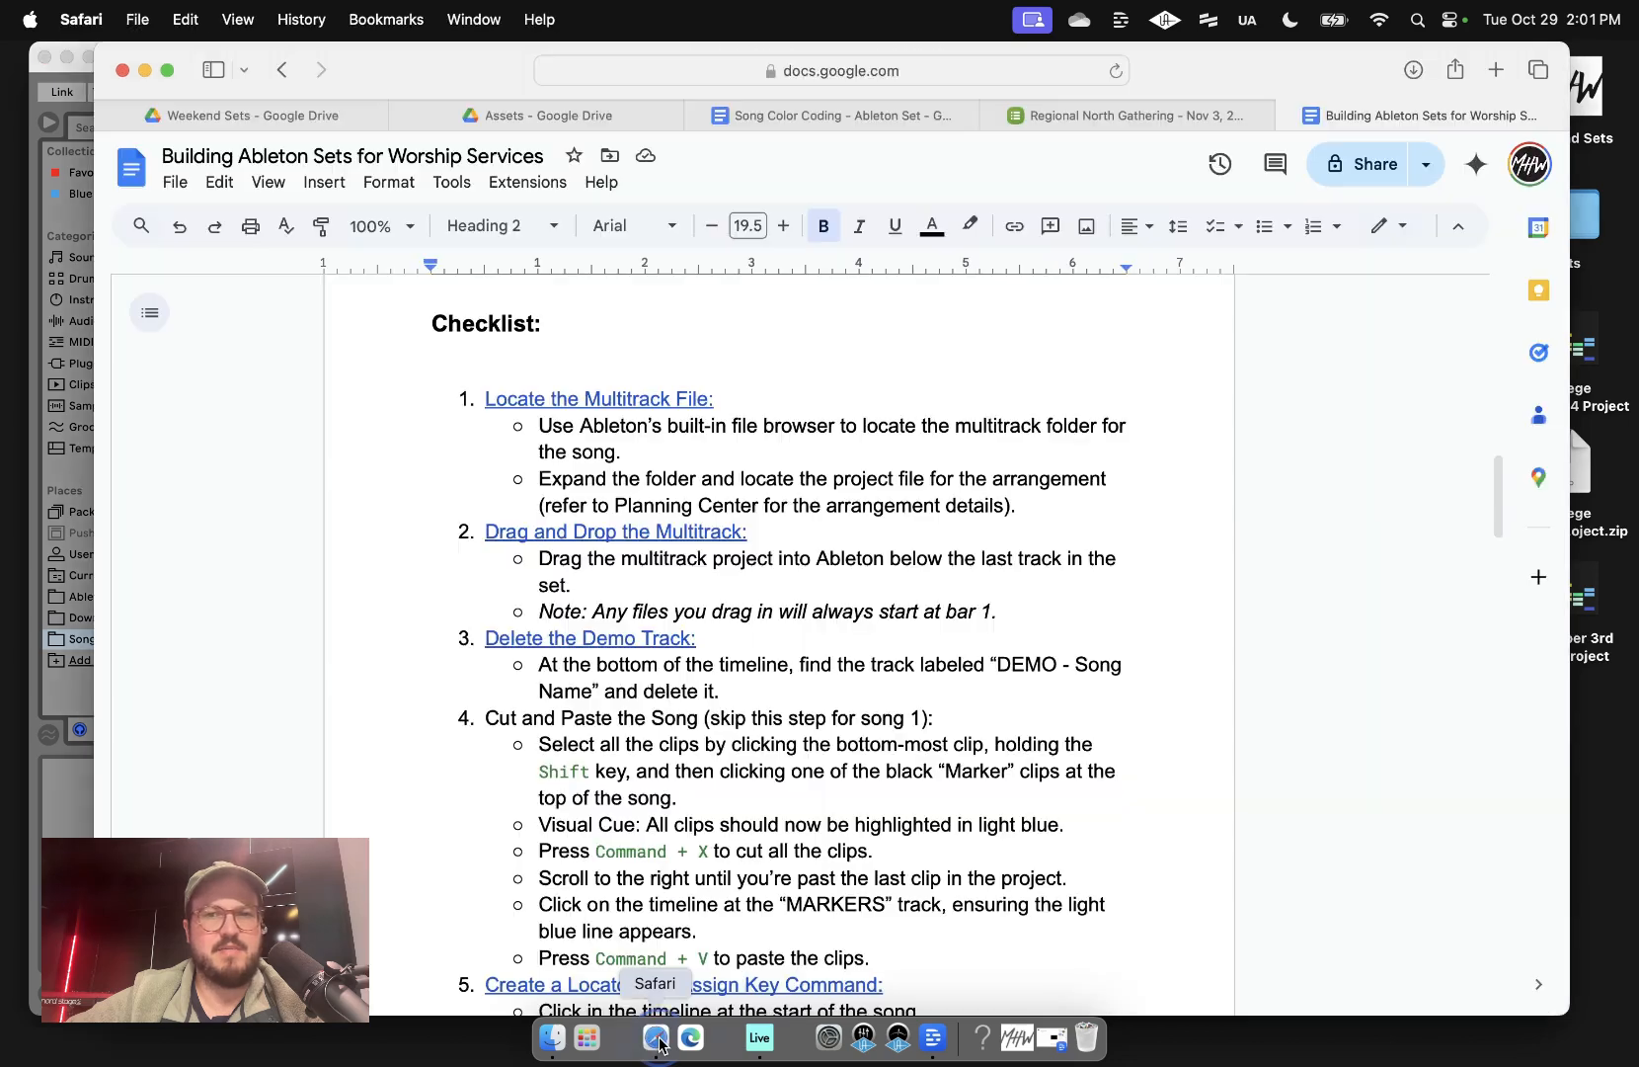
{"action": "left_click", "coordinate": [1153, 113]}
{"action": "scroll", "coordinate": [827, 721], "scroll_direction": "down", "scroll_amount": 3}
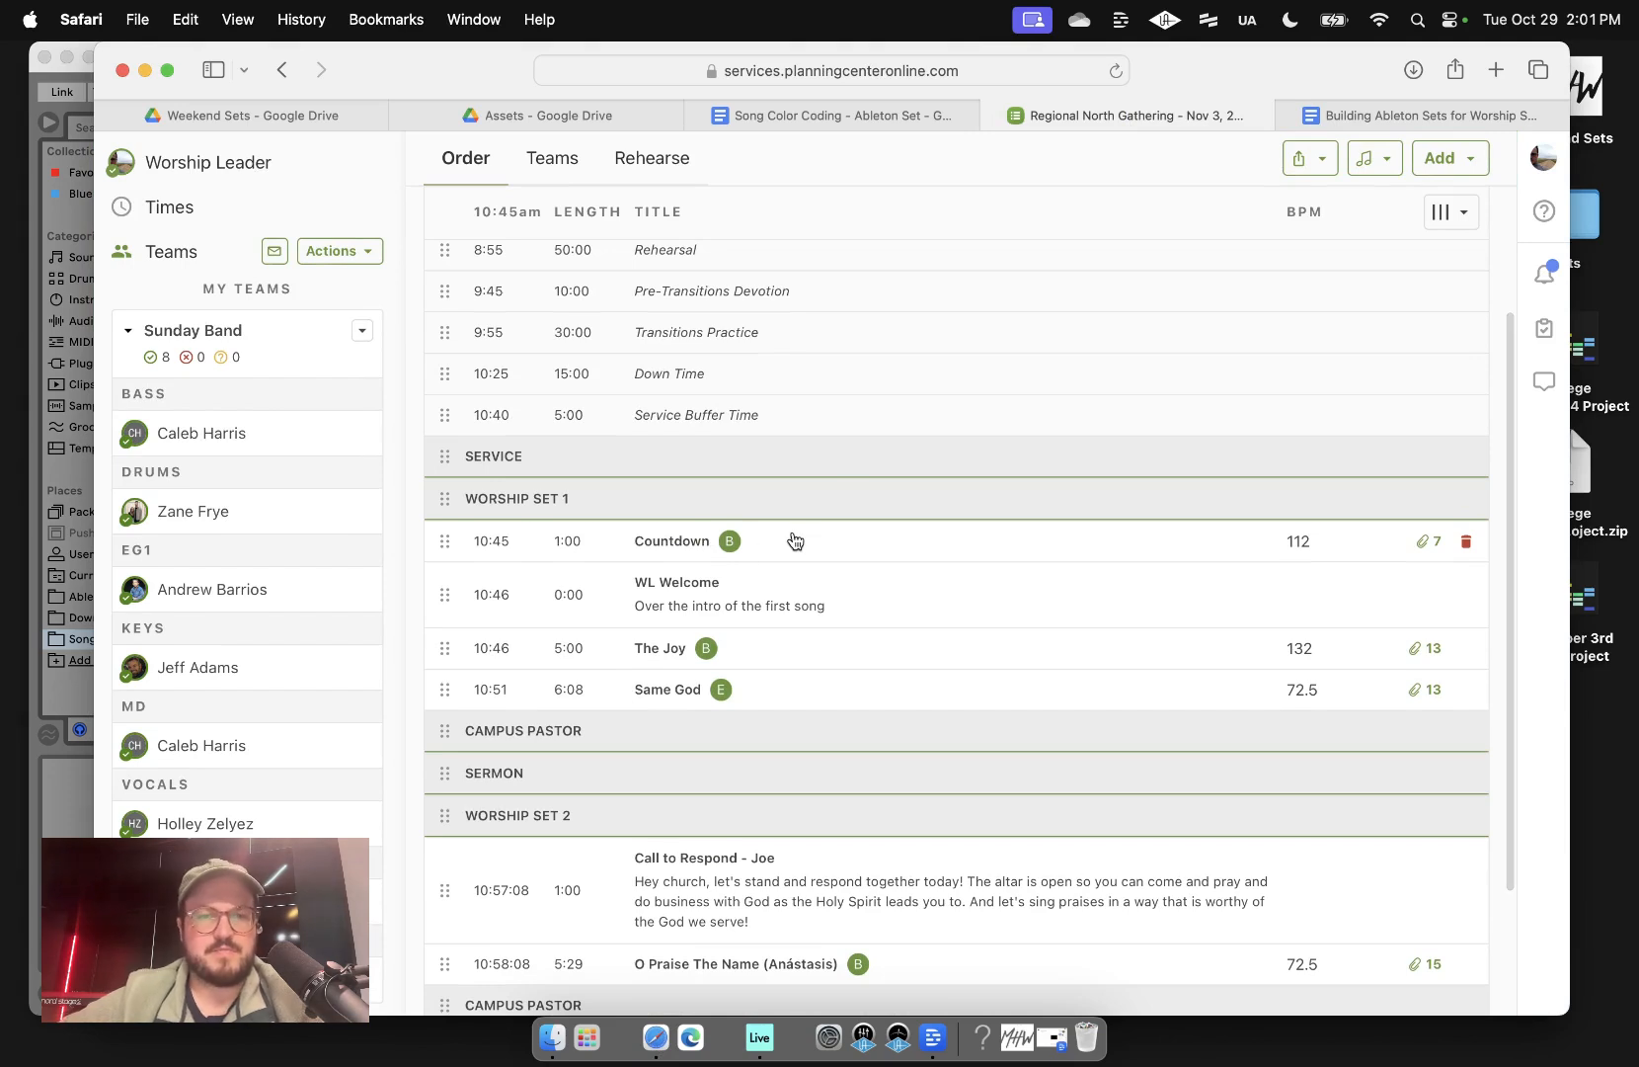
- Return to Ableton Live and expand the Countdowns folder in the Song Multitracks folder
{"action": "left_click", "coordinate": [35, 77]}
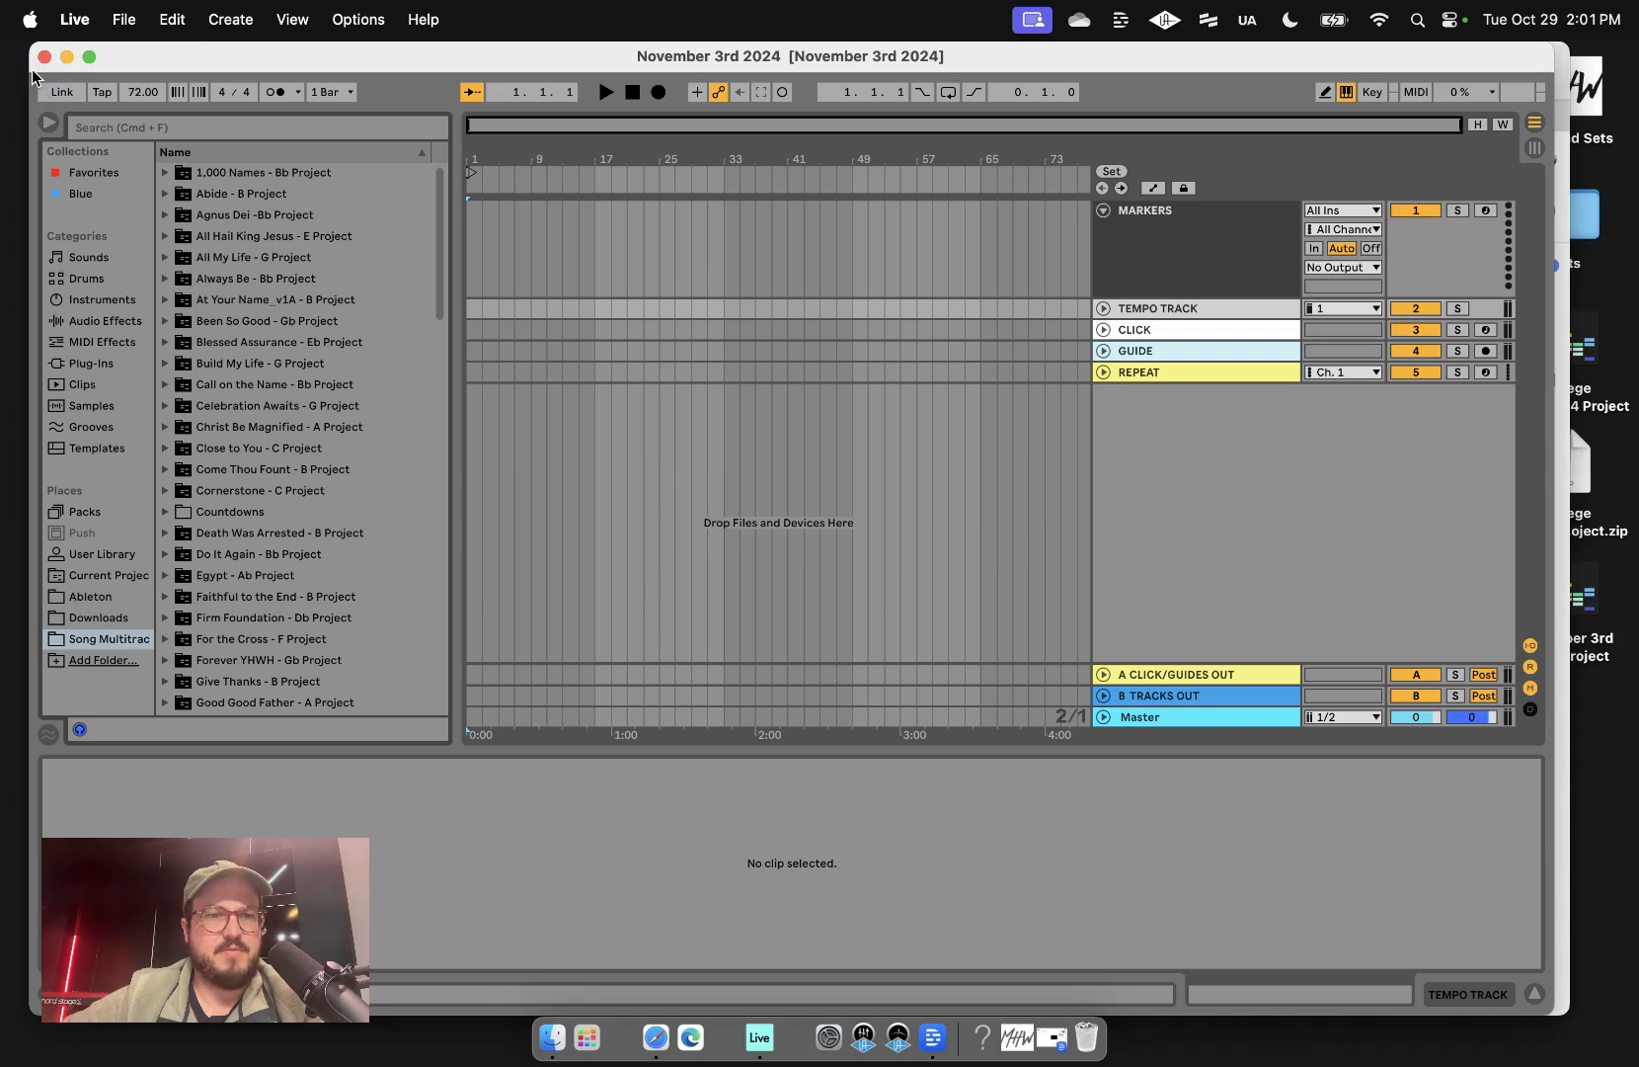
{"action": "scroll", "coordinate": [271, 389], "scroll_direction": "down", "scroll_amount": 1}
{"action": "scroll", "coordinate": [236, 456], "scroll_direction": "up", "scroll_amount": 1}
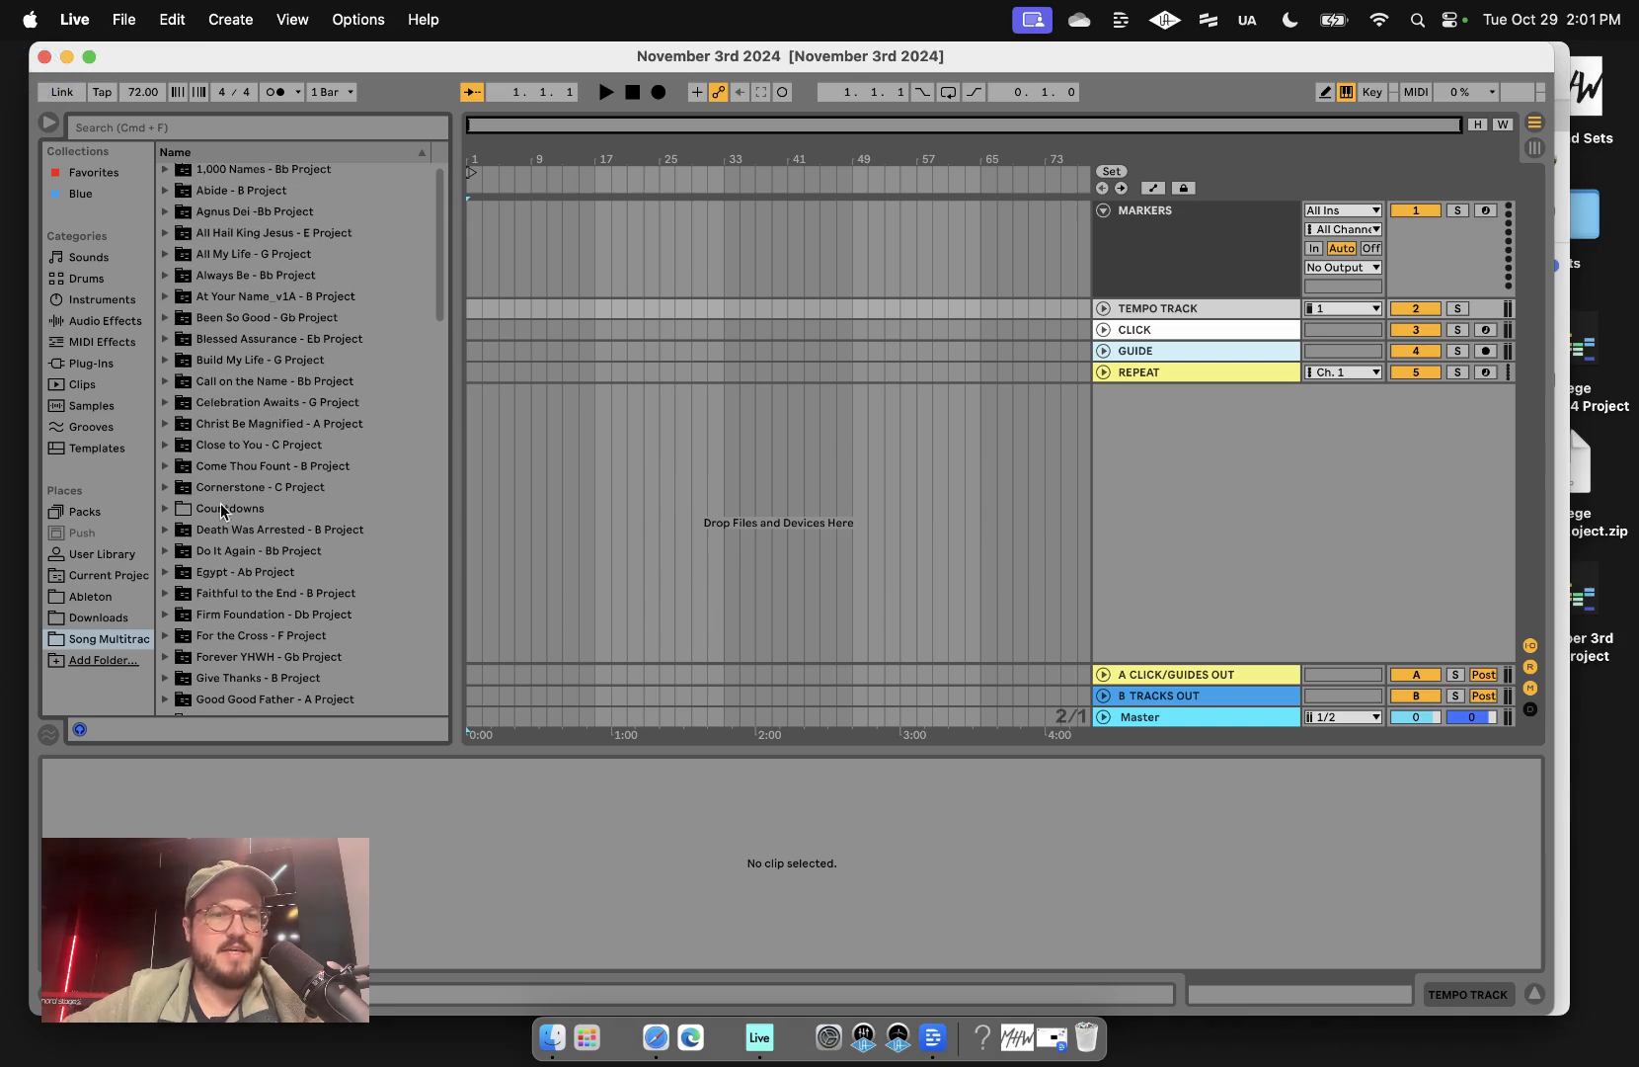
{"action": "left_click", "coordinate": [165, 510]}
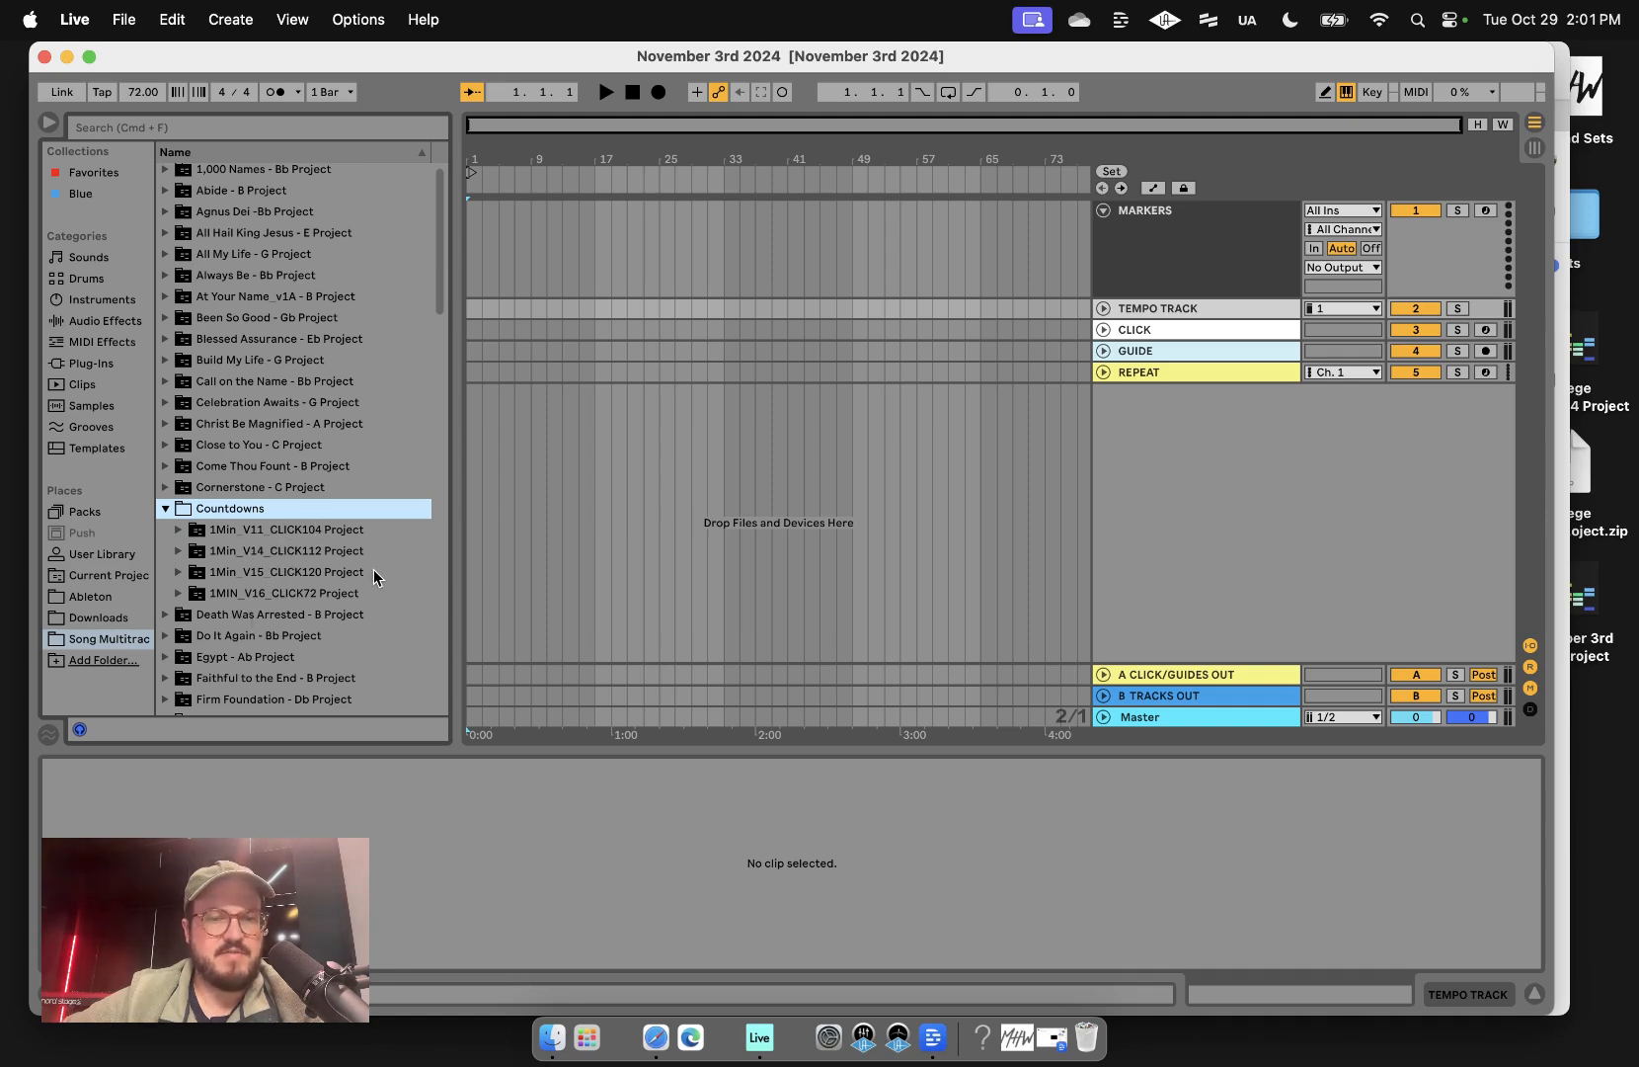
- Open the Countdown item in the Planning Center plan in Safari to check its linked arrangement, and return to Ableton Live
{"action": "left_click", "coordinate": [656, 1039]}
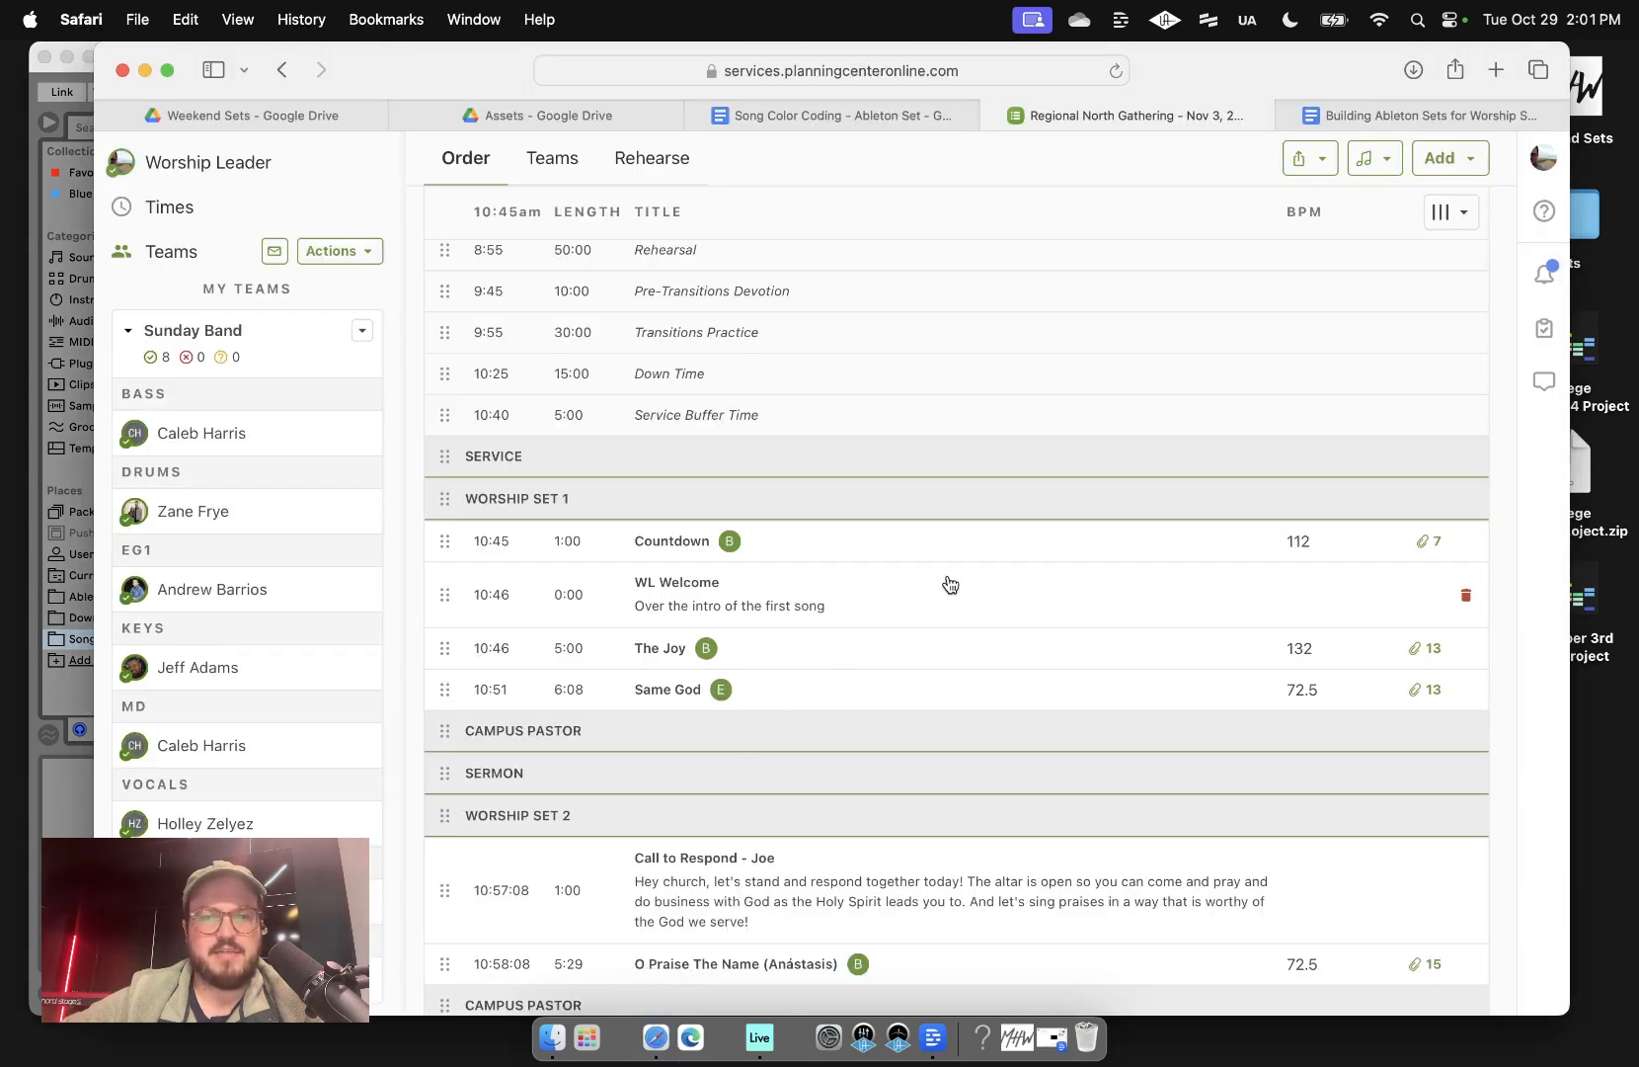
{"action": "left_click", "coordinate": [1434, 551]}
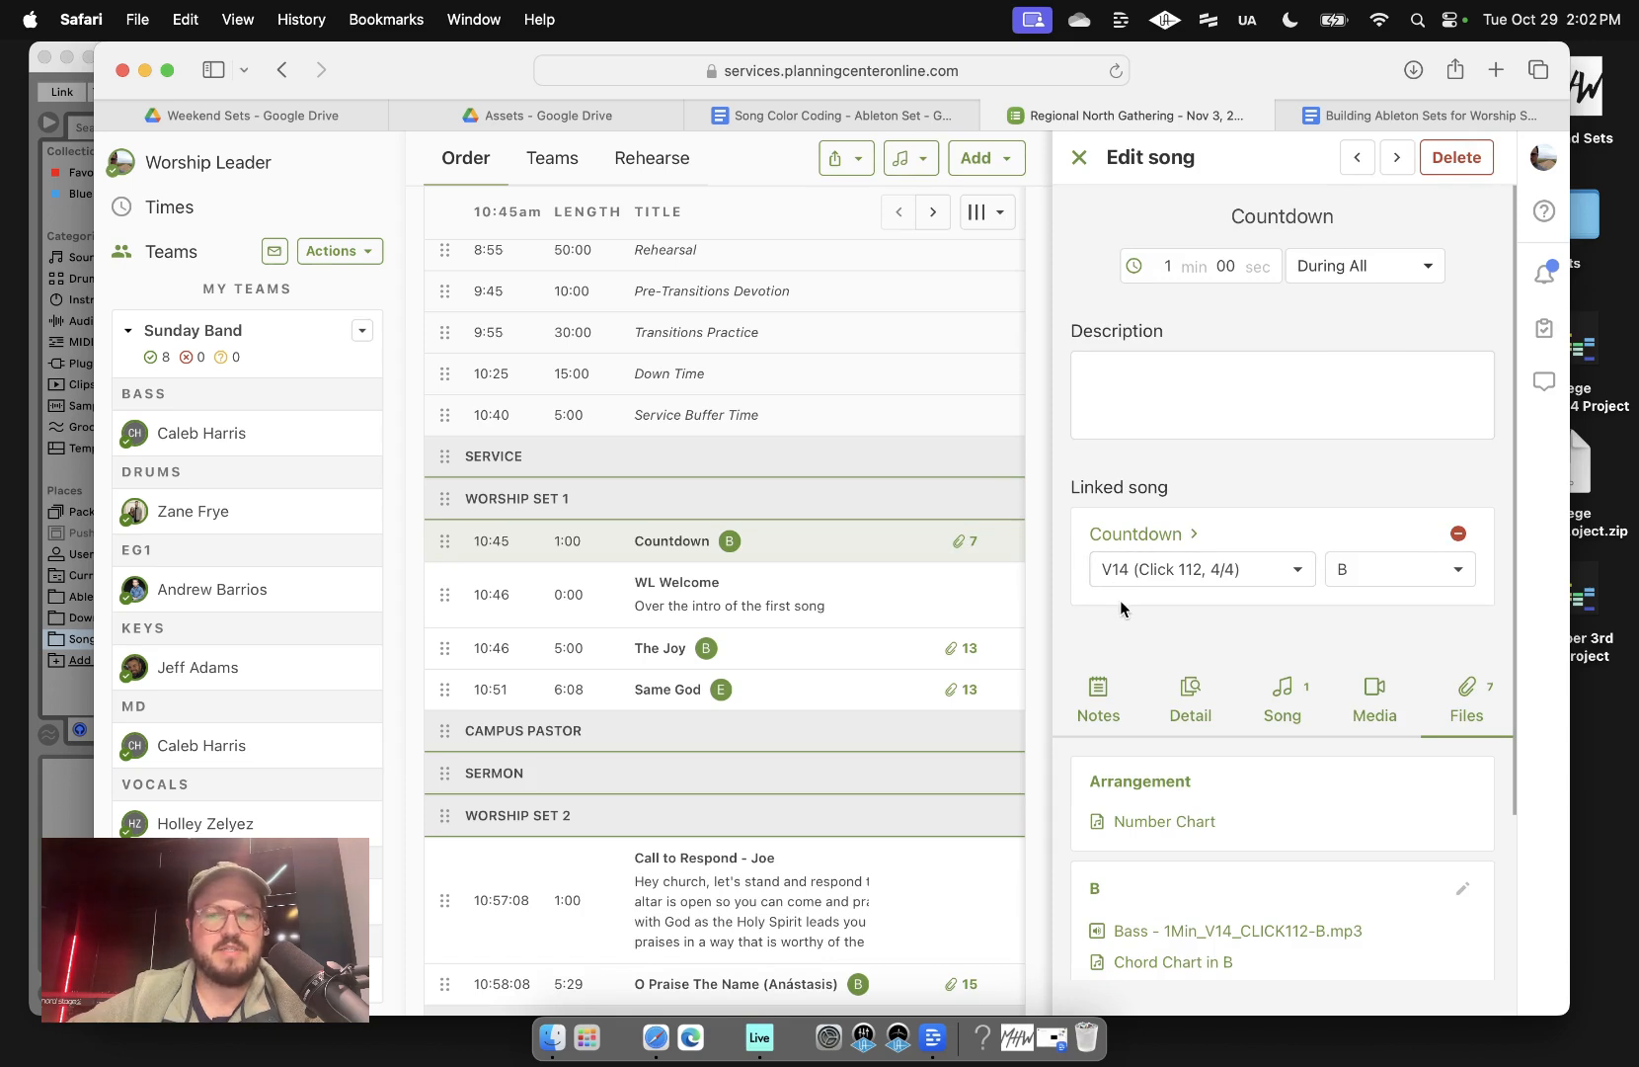
{"action": "left_click", "coordinate": [33, 86]}
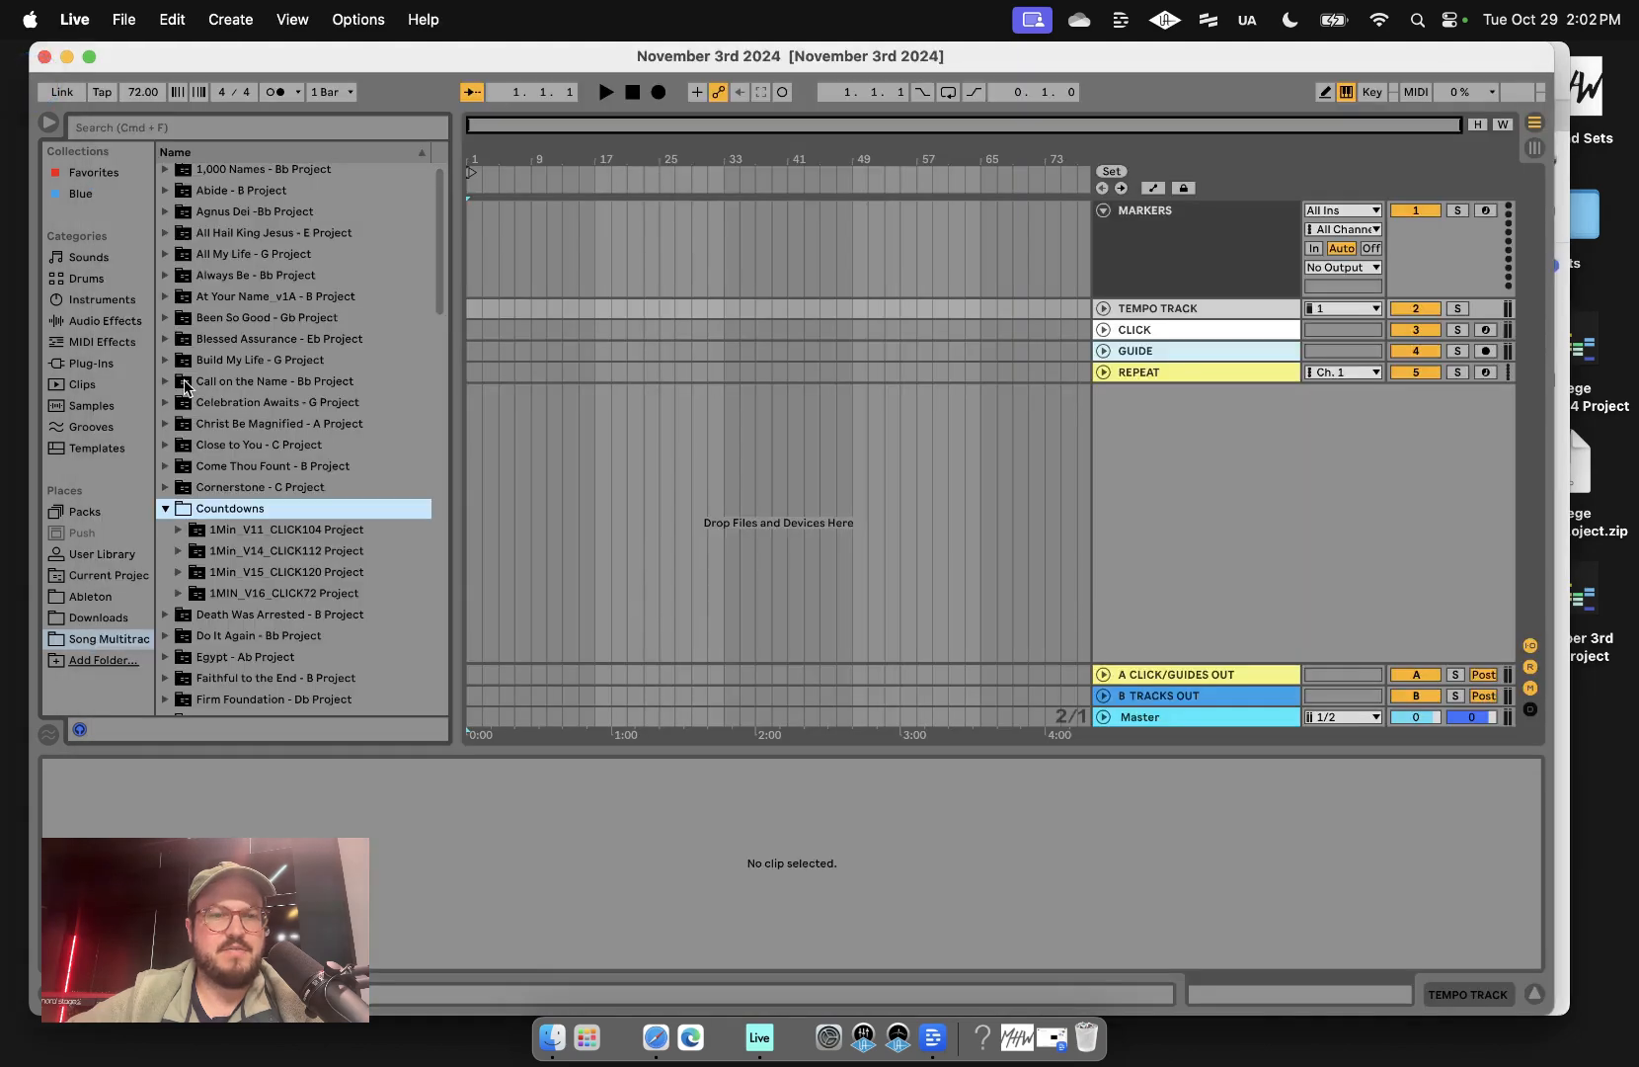
- Expand the 1Min_V14_CLICK112 Project folder inside Countdowns to locate its Live Set file
{"action": "scroll", "coordinate": [188, 388], "scroll_direction": "down", "scroll_amount": 1}
{"action": "scroll", "coordinate": [184, 387], "scroll_direction": "down", "scroll_amount": 1}
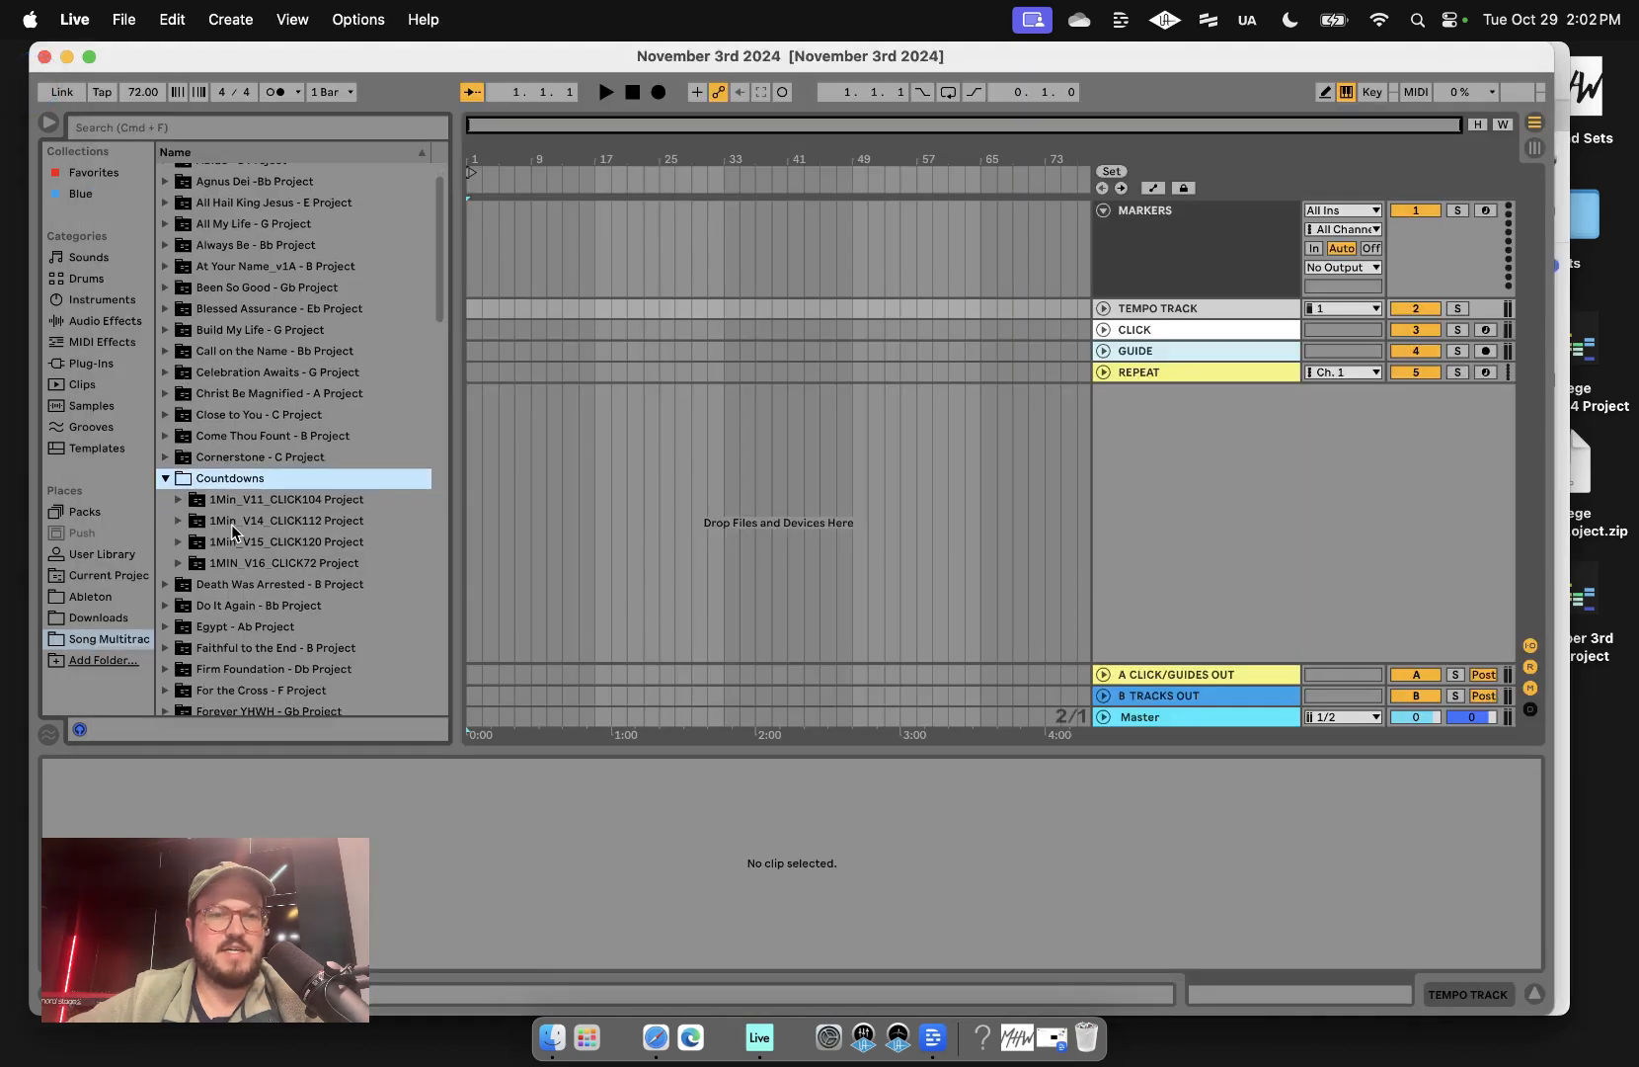
{"action": "left_click", "coordinate": [179, 522]}
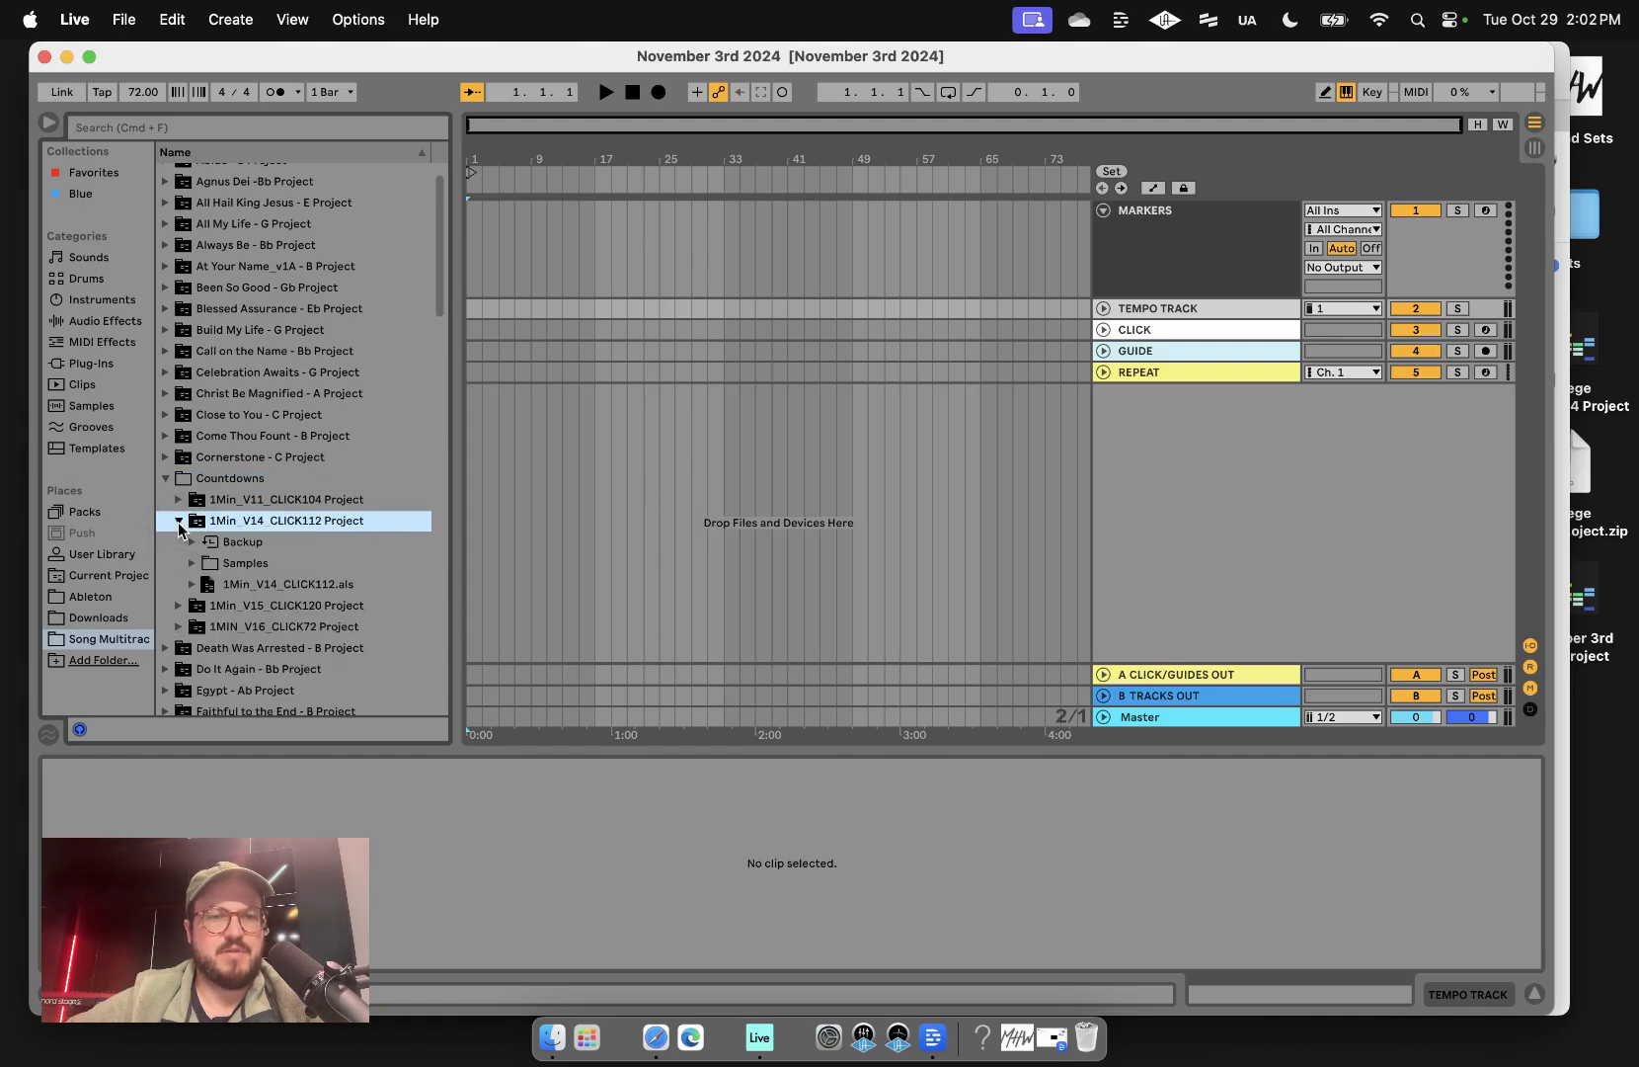
{"action": "scroll", "coordinate": [262, 552], "scroll_direction": "down", "scroll_amount": 2}
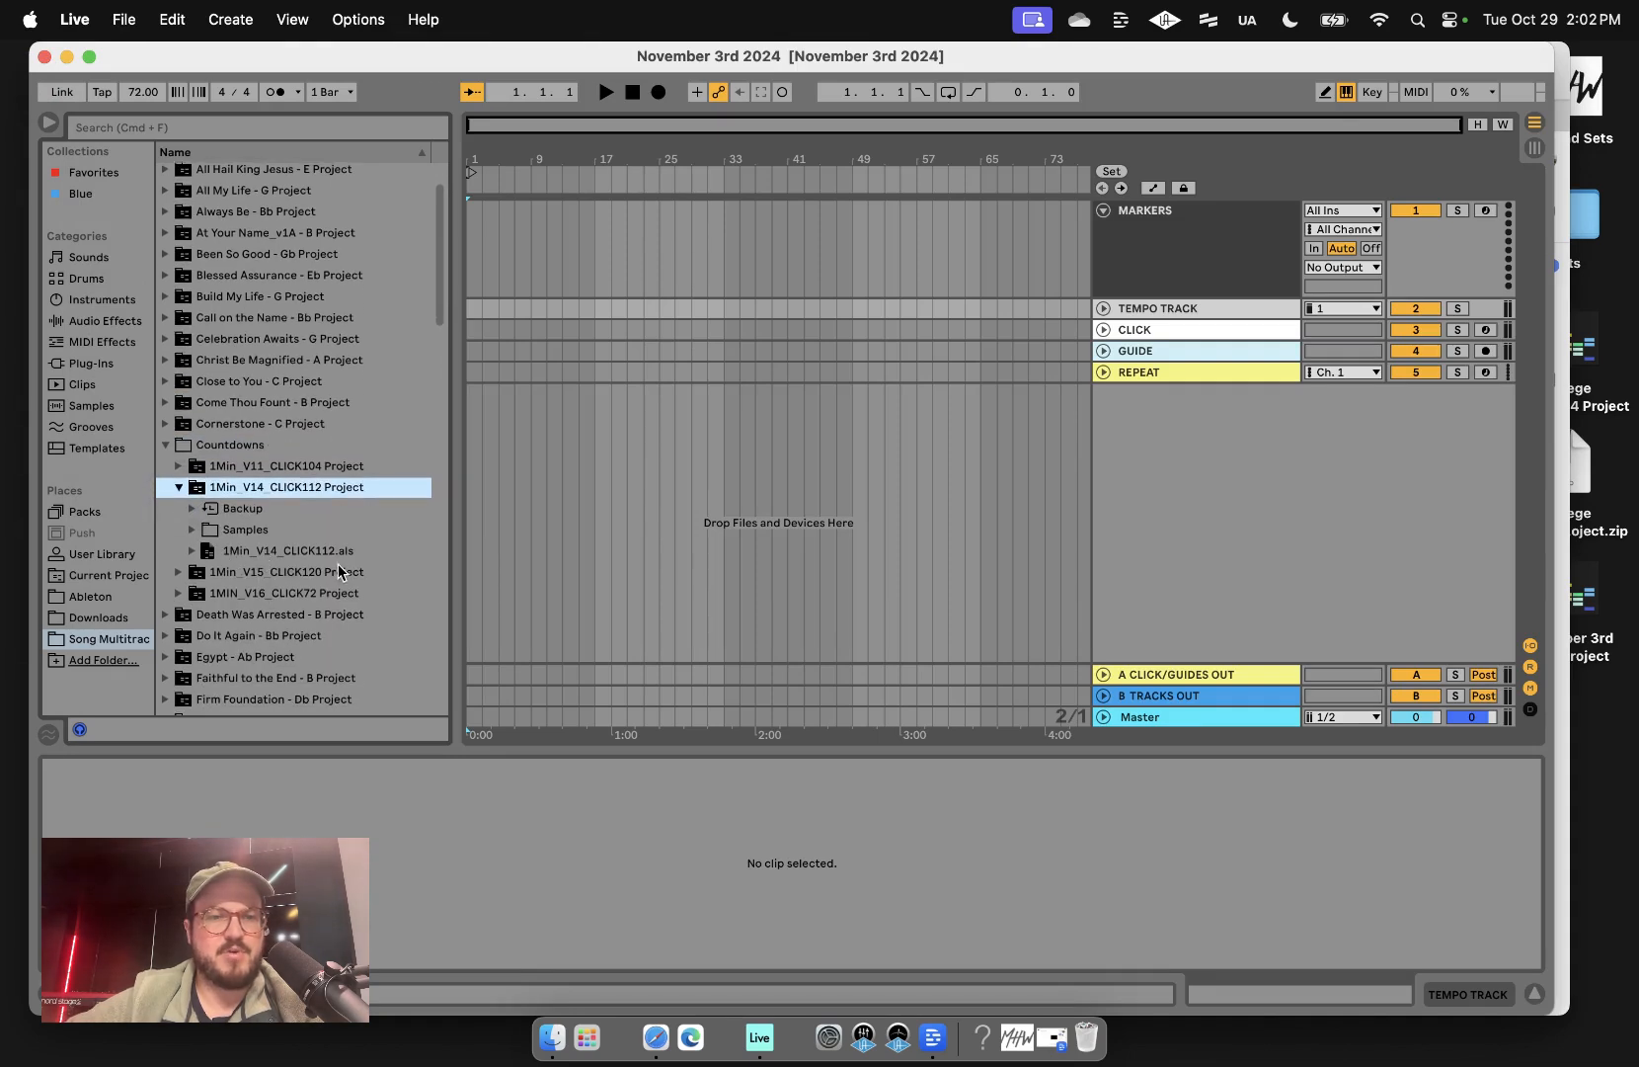
- Check the guide's multitrack import instructions in Safari, and add 1Min_V14_CLICK112.als below the last track of the set in Ableton Live
{"action": "key", "text": "super+Tab"}
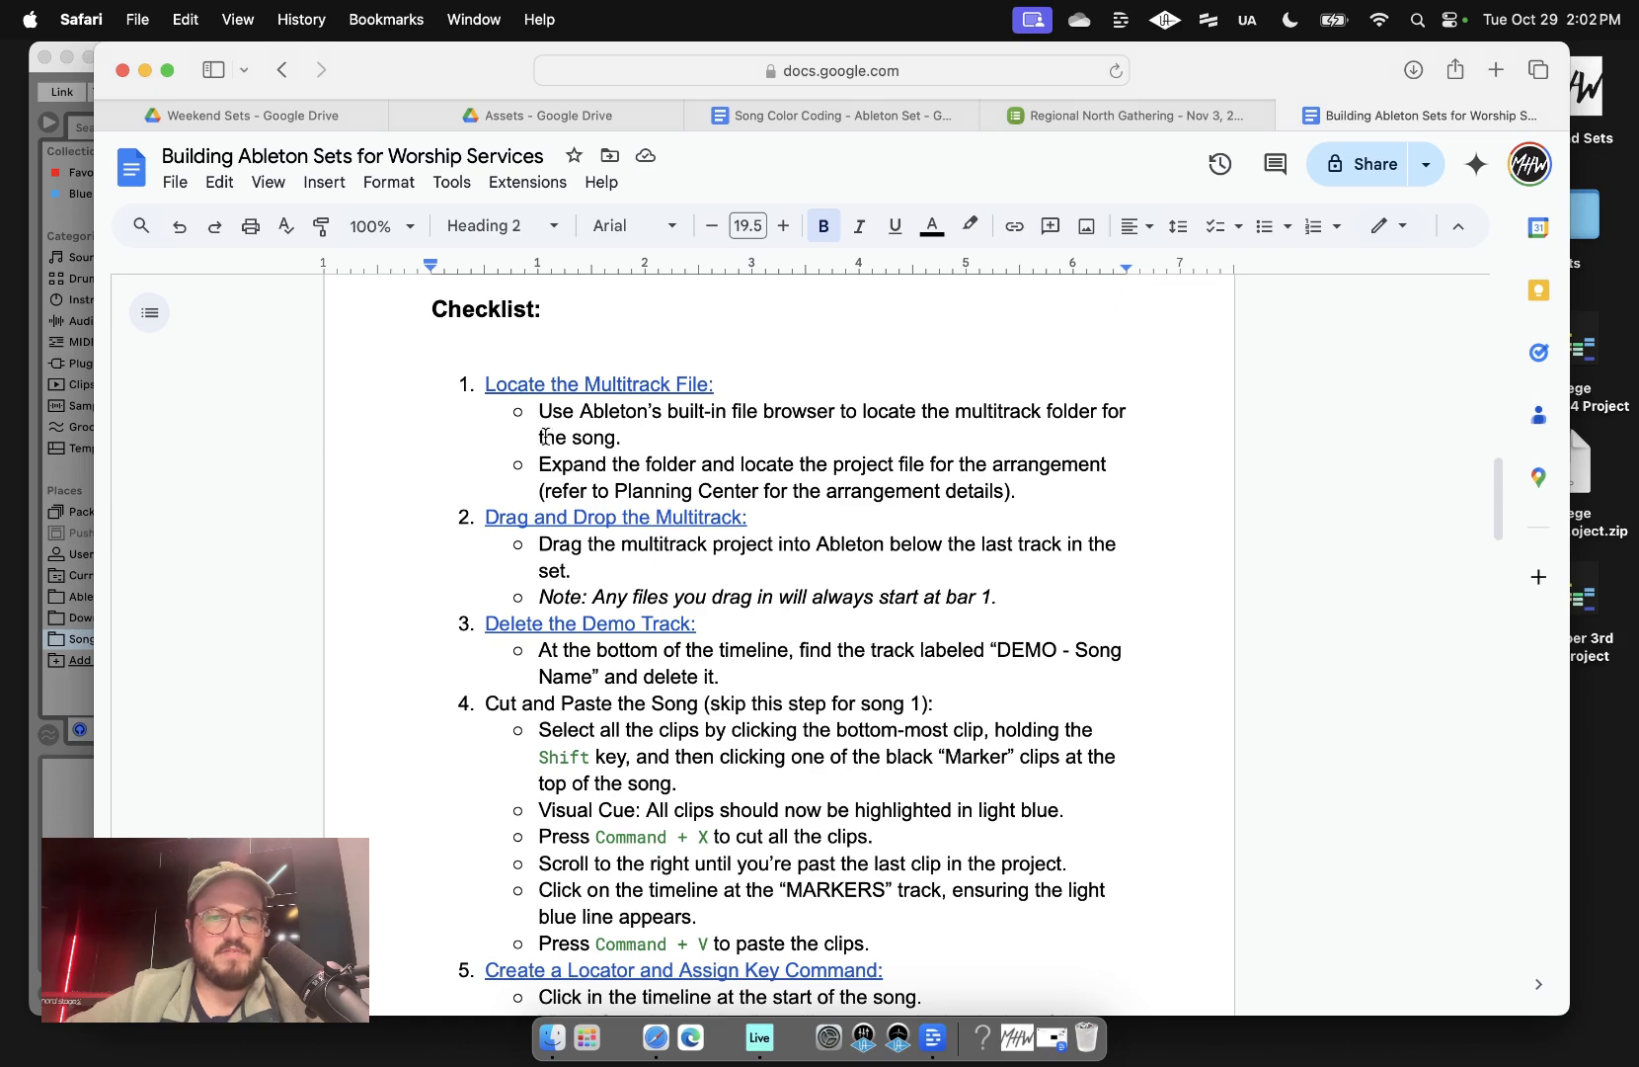
{"action": "scroll", "coordinate": [679, 438], "scroll_direction": "down", "scroll_amount": 1}
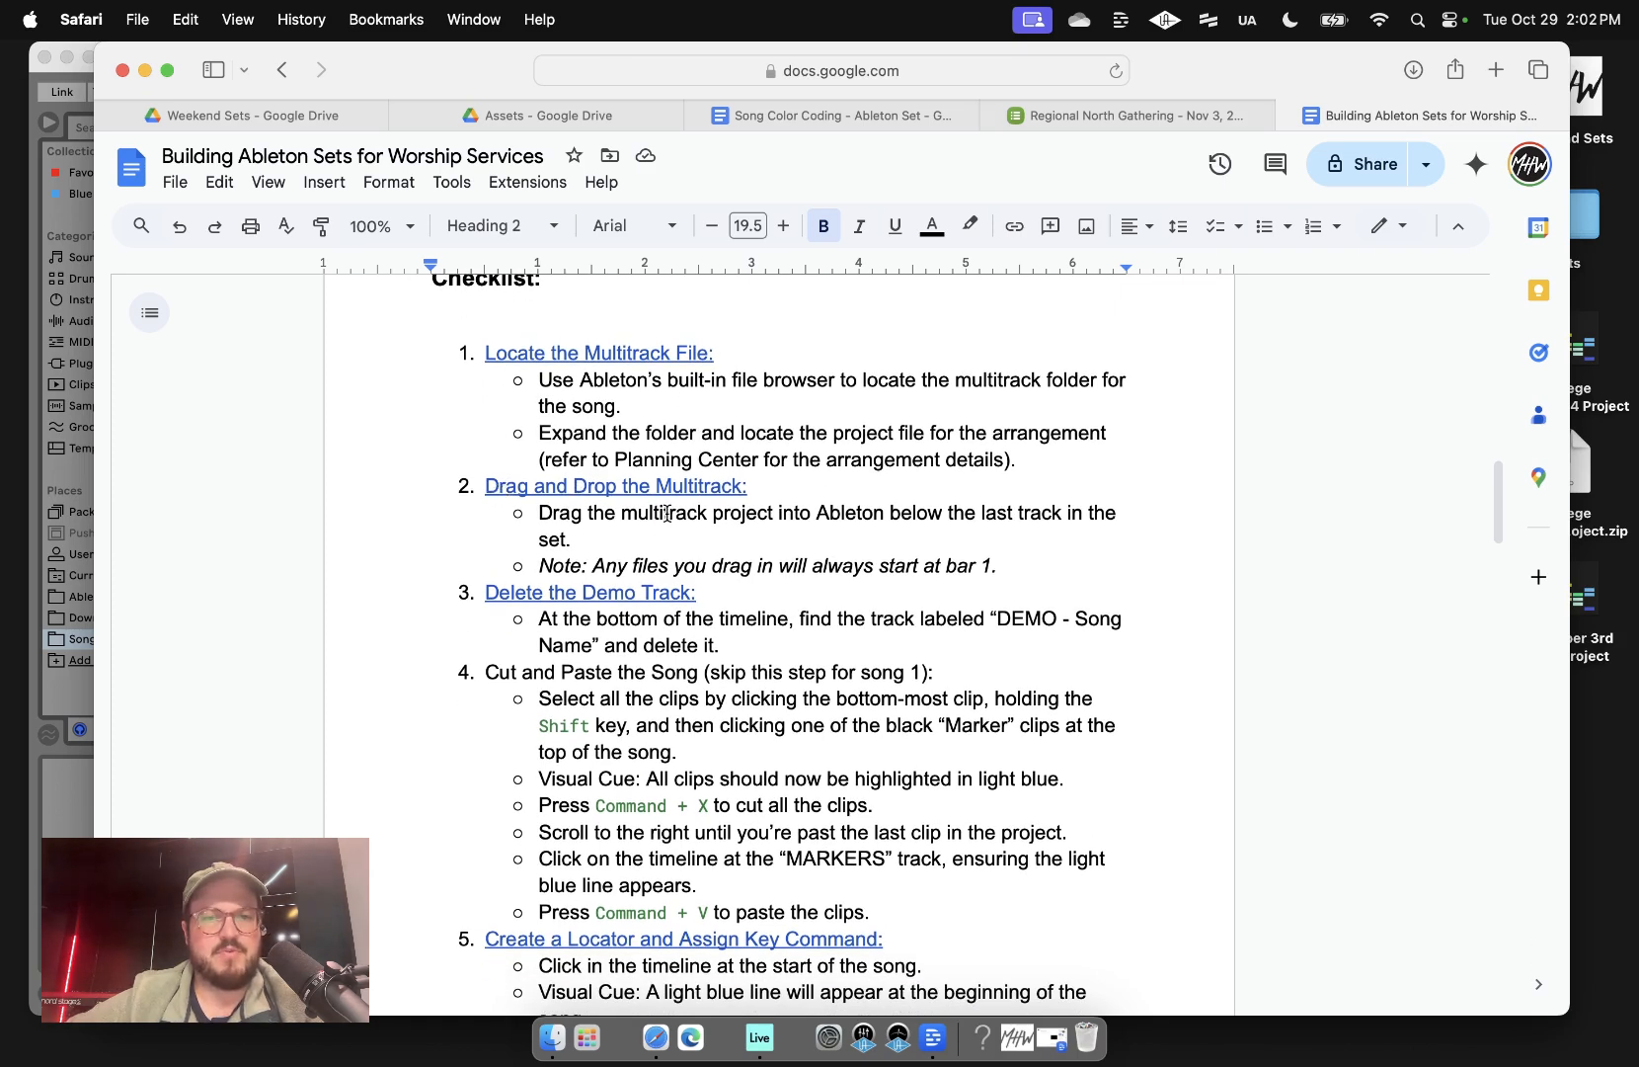
{"action": "left_click", "coordinate": [38, 99]}
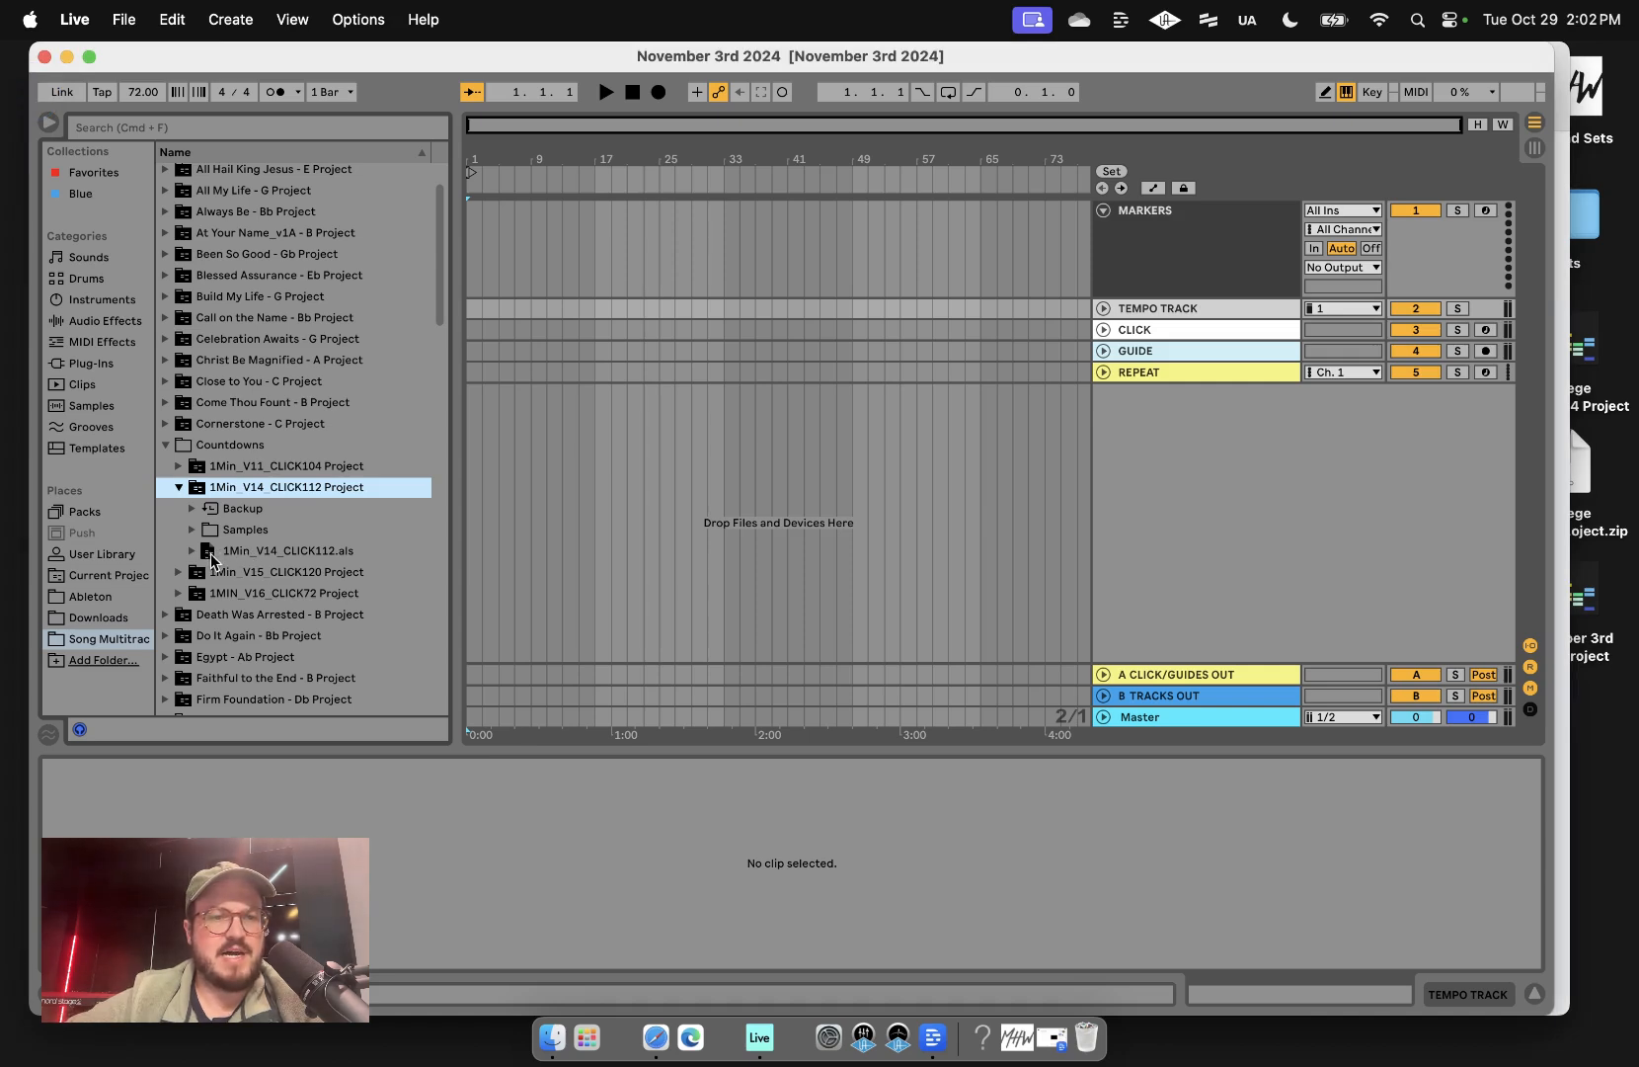
{"action": "left_click_drag", "start_coordinate": [211, 555], "coordinate": [577, 484]}
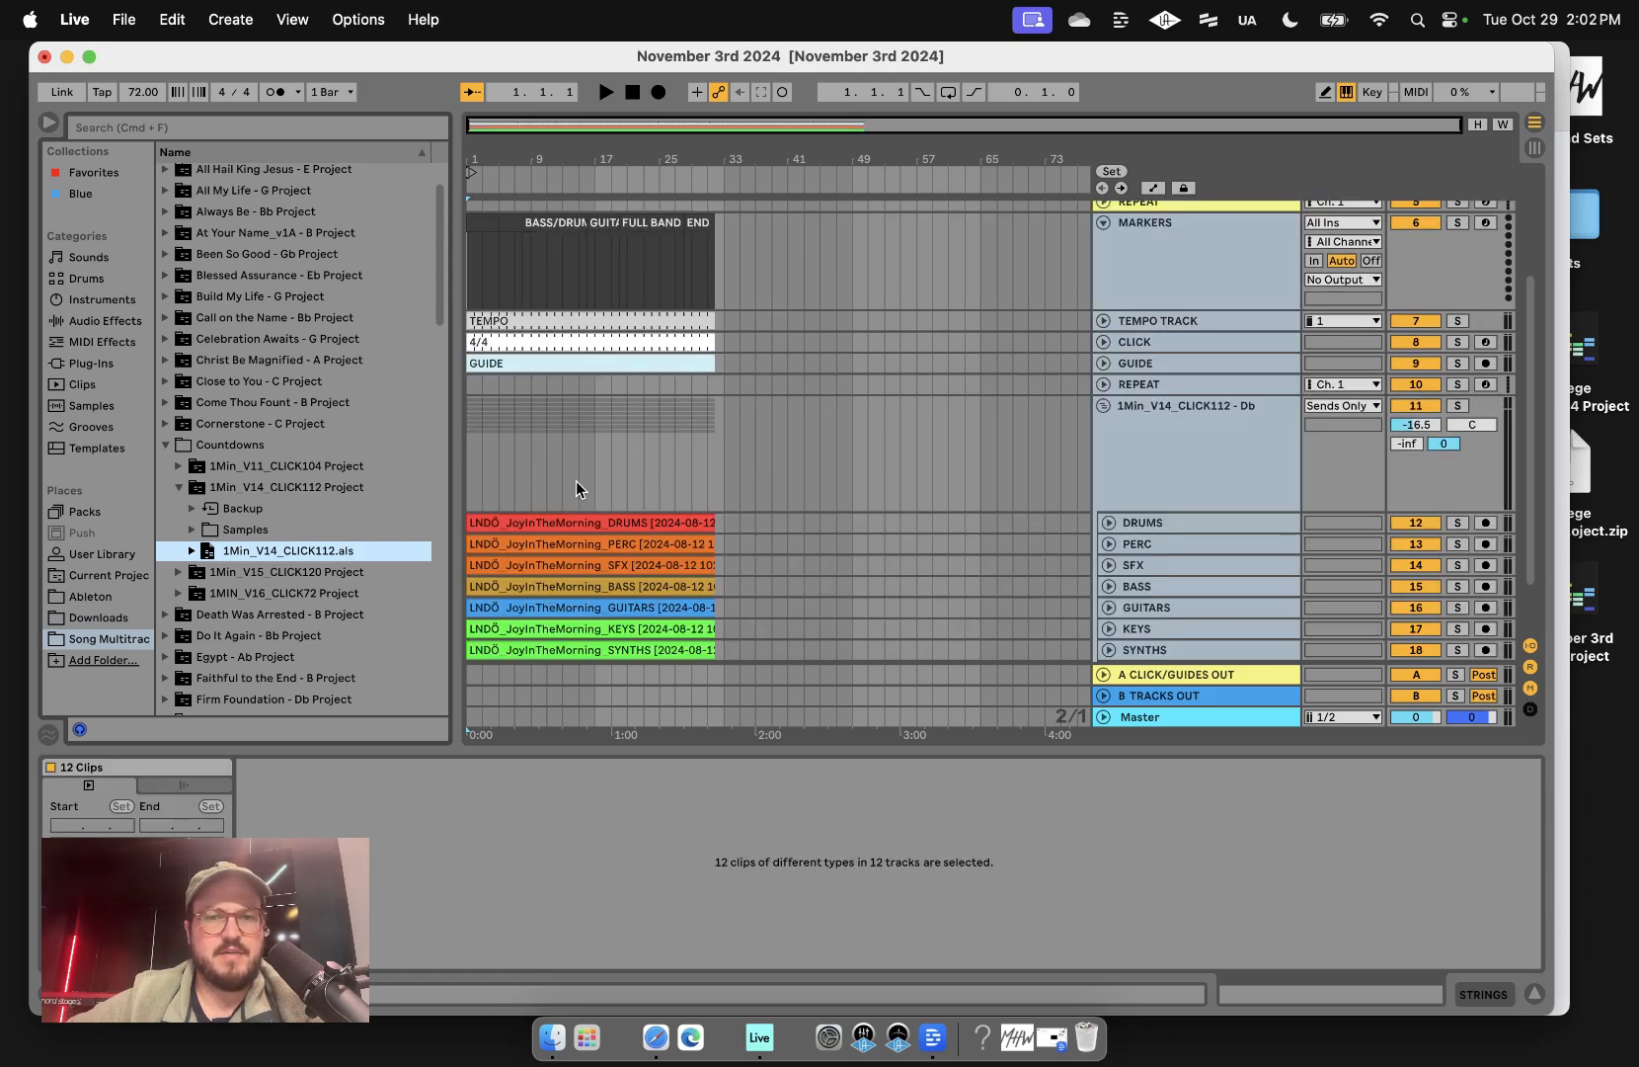
{"action": "scroll", "coordinate": [749, 451], "scroll_direction": "up", "scroll_amount": 5}
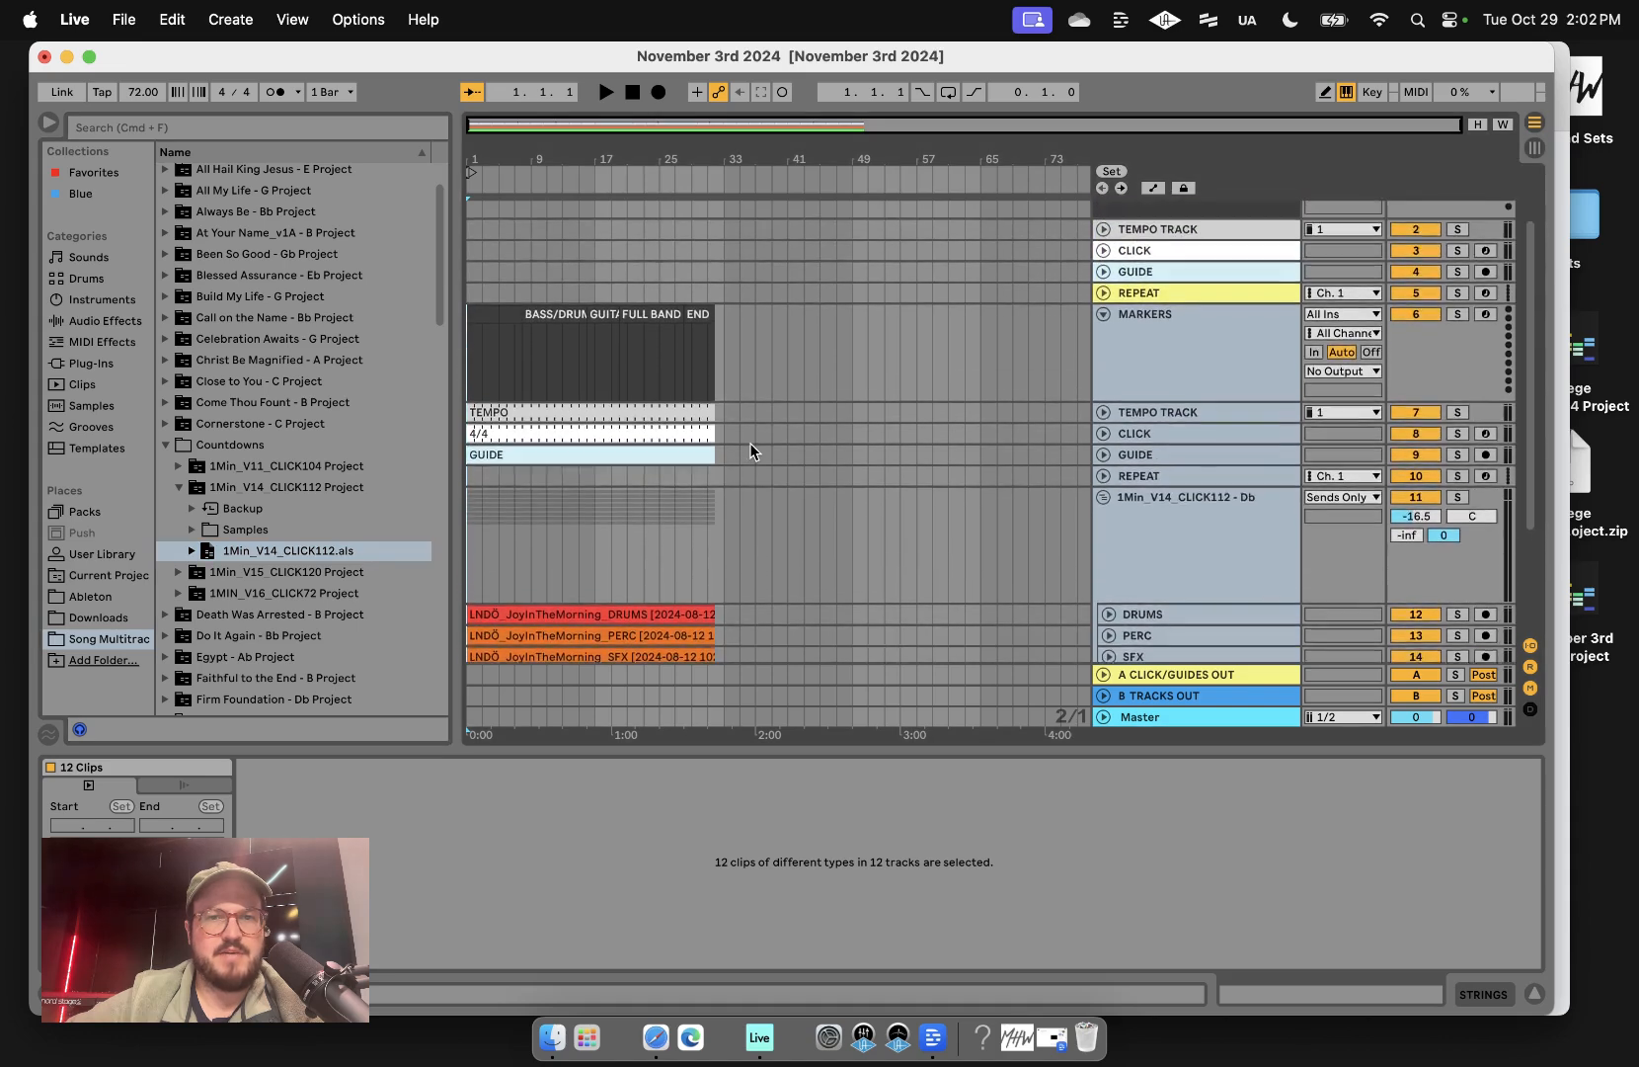
{"action": "scroll", "coordinate": [750, 451], "scroll_direction": "up", "scroll_amount": 2}
- Read "Delete the Demo Track" in the Safari guide, and look for a demo track among the imported tracks in Ableton Live
{"action": "left_click", "coordinate": [656, 1039]}
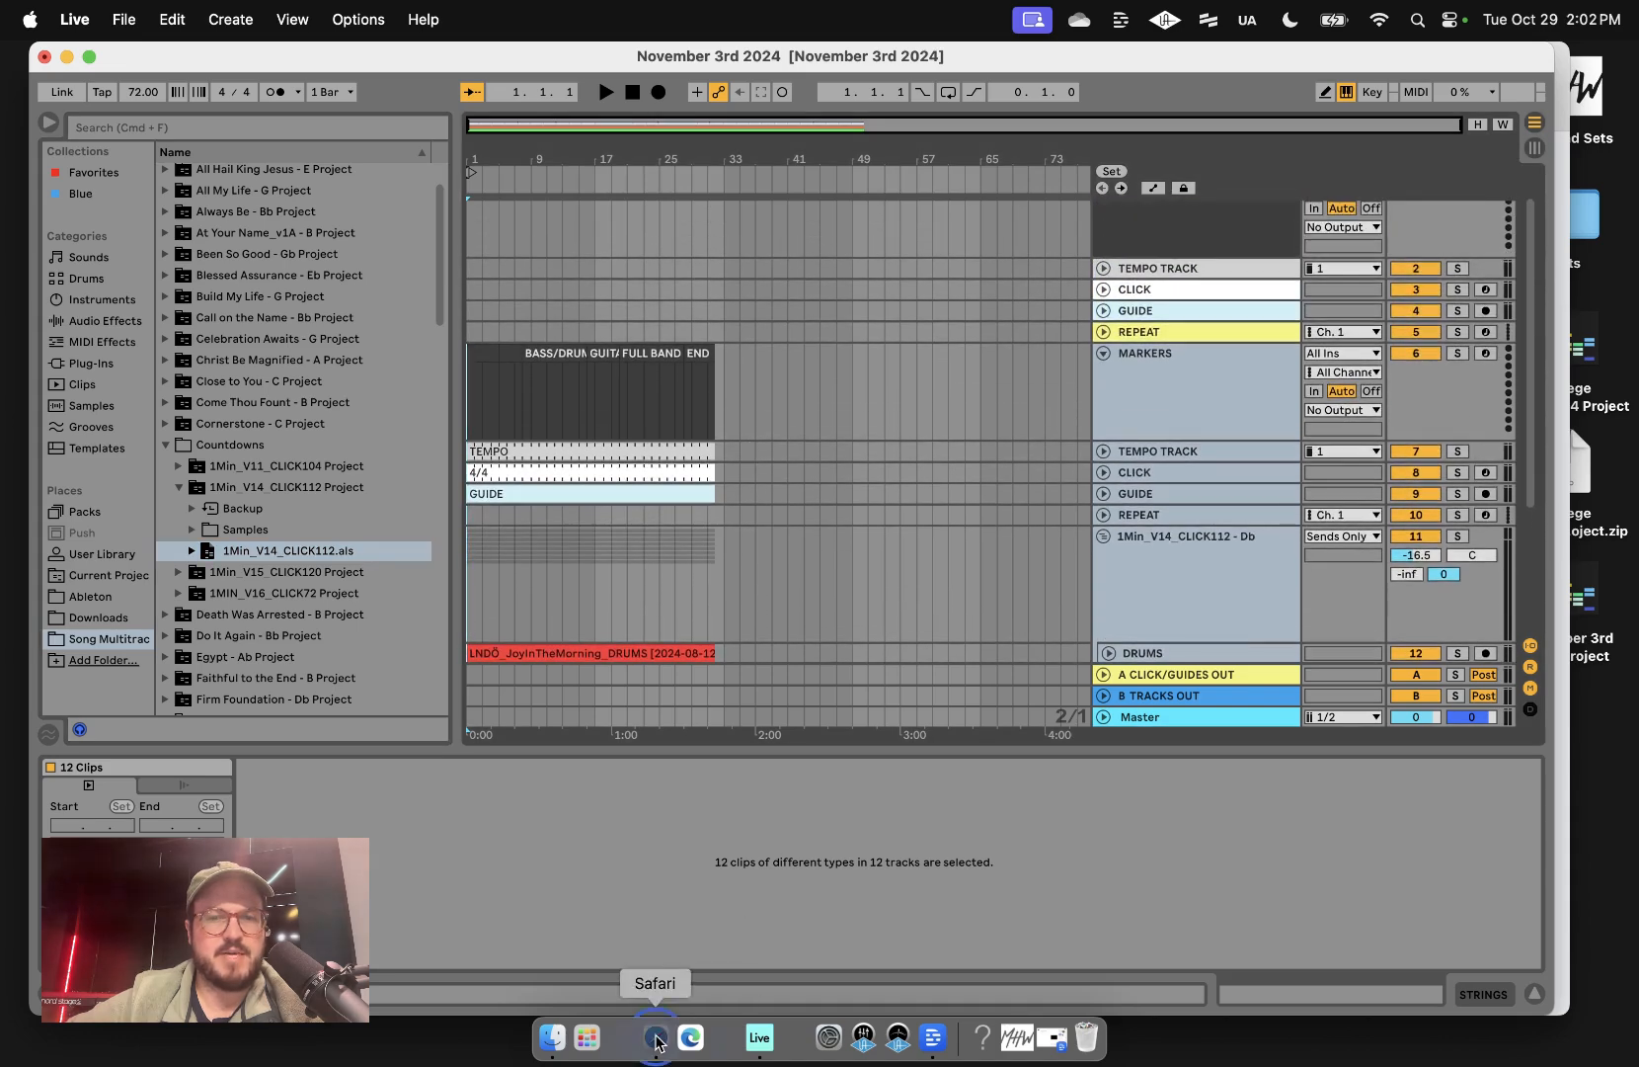
{"action": "scroll", "coordinate": [802, 553], "scroll_direction": "down", "scroll_amount": 3}
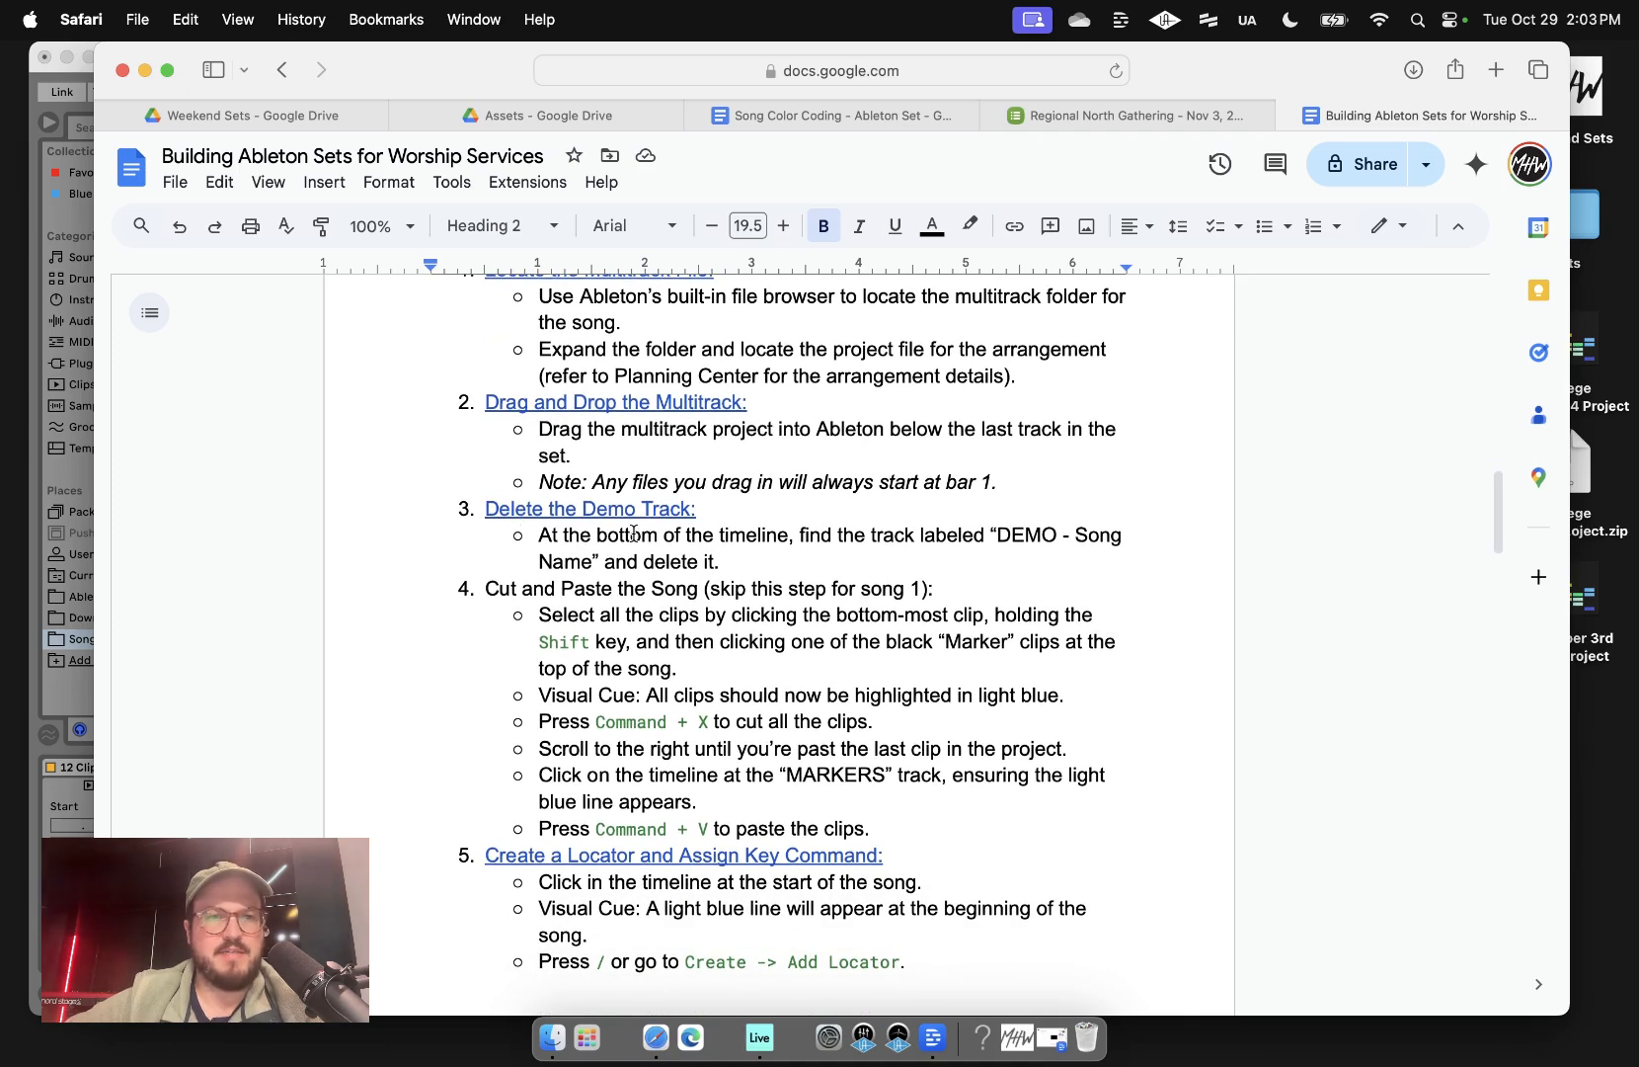
{"action": "left_click", "coordinate": [32, 82]}
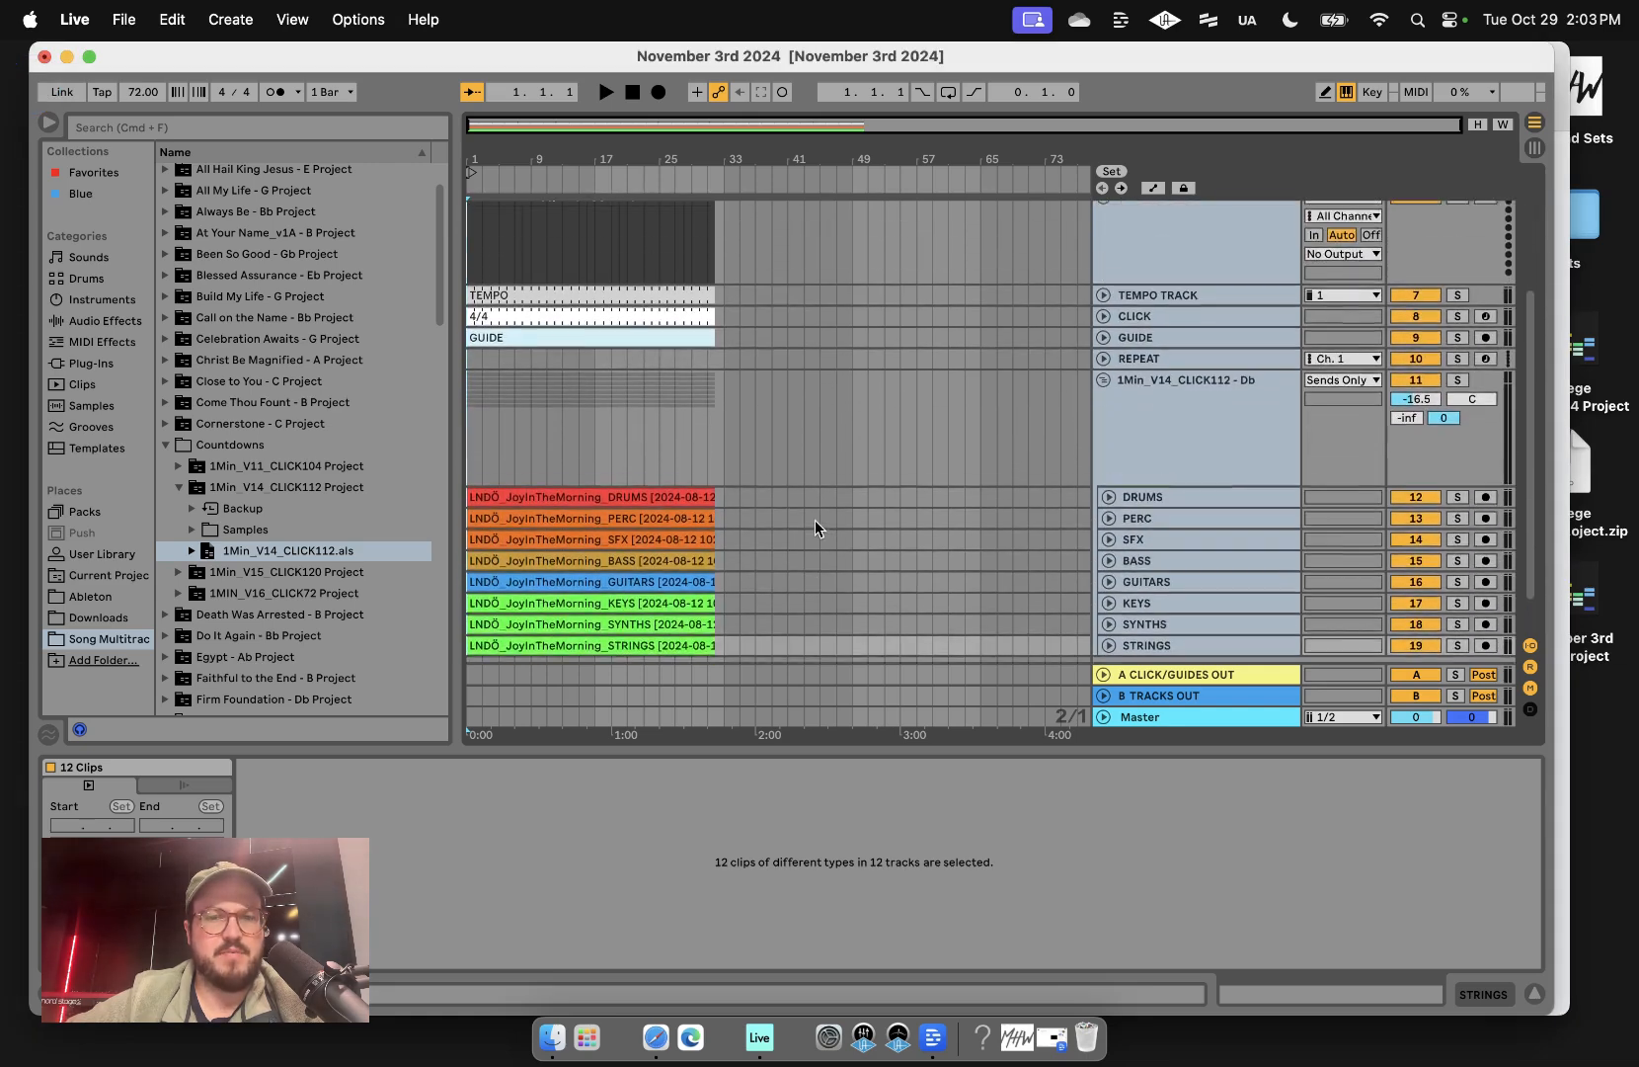
- Switch to the Safari guide and read the checklist item "Create a Locator and Assign Key Command"
{"action": "left_click", "coordinate": [661, 1038]}
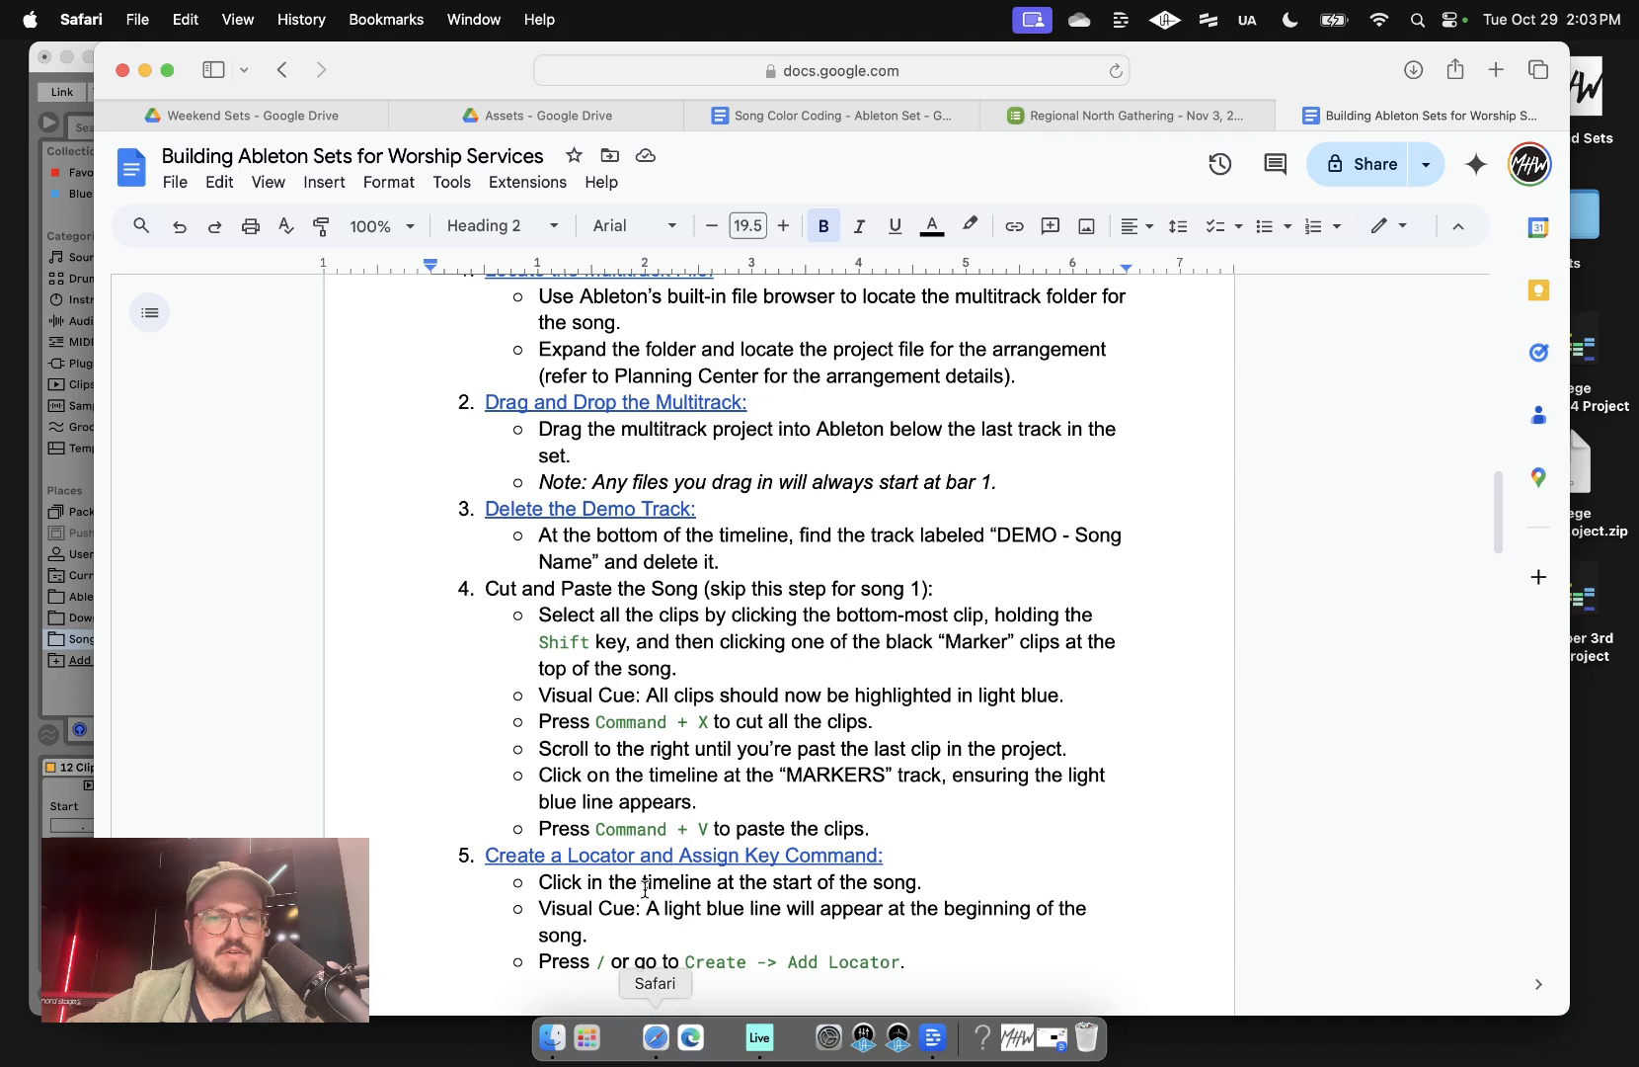
{"action": "scroll", "coordinate": [649, 459], "scroll_direction": "down", "scroll_amount": 3}
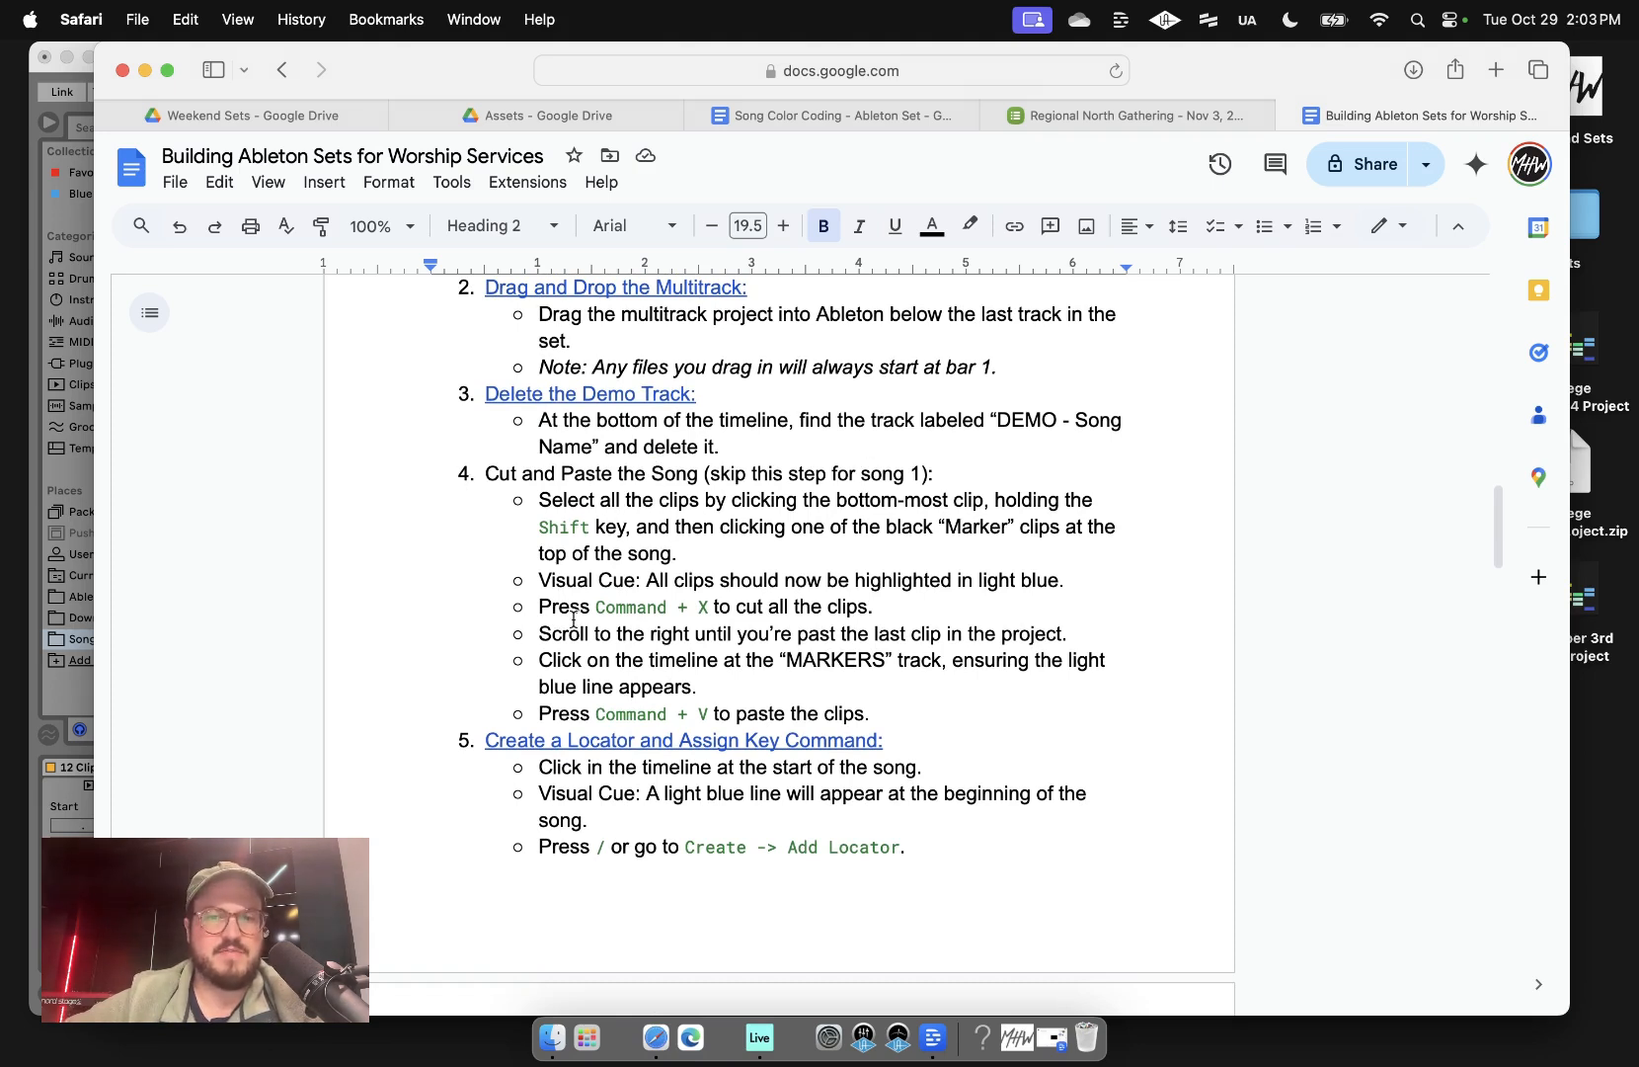
{"action": "scroll", "coordinate": [574, 619], "scroll_direction": "down", "scroll_amount": 5}
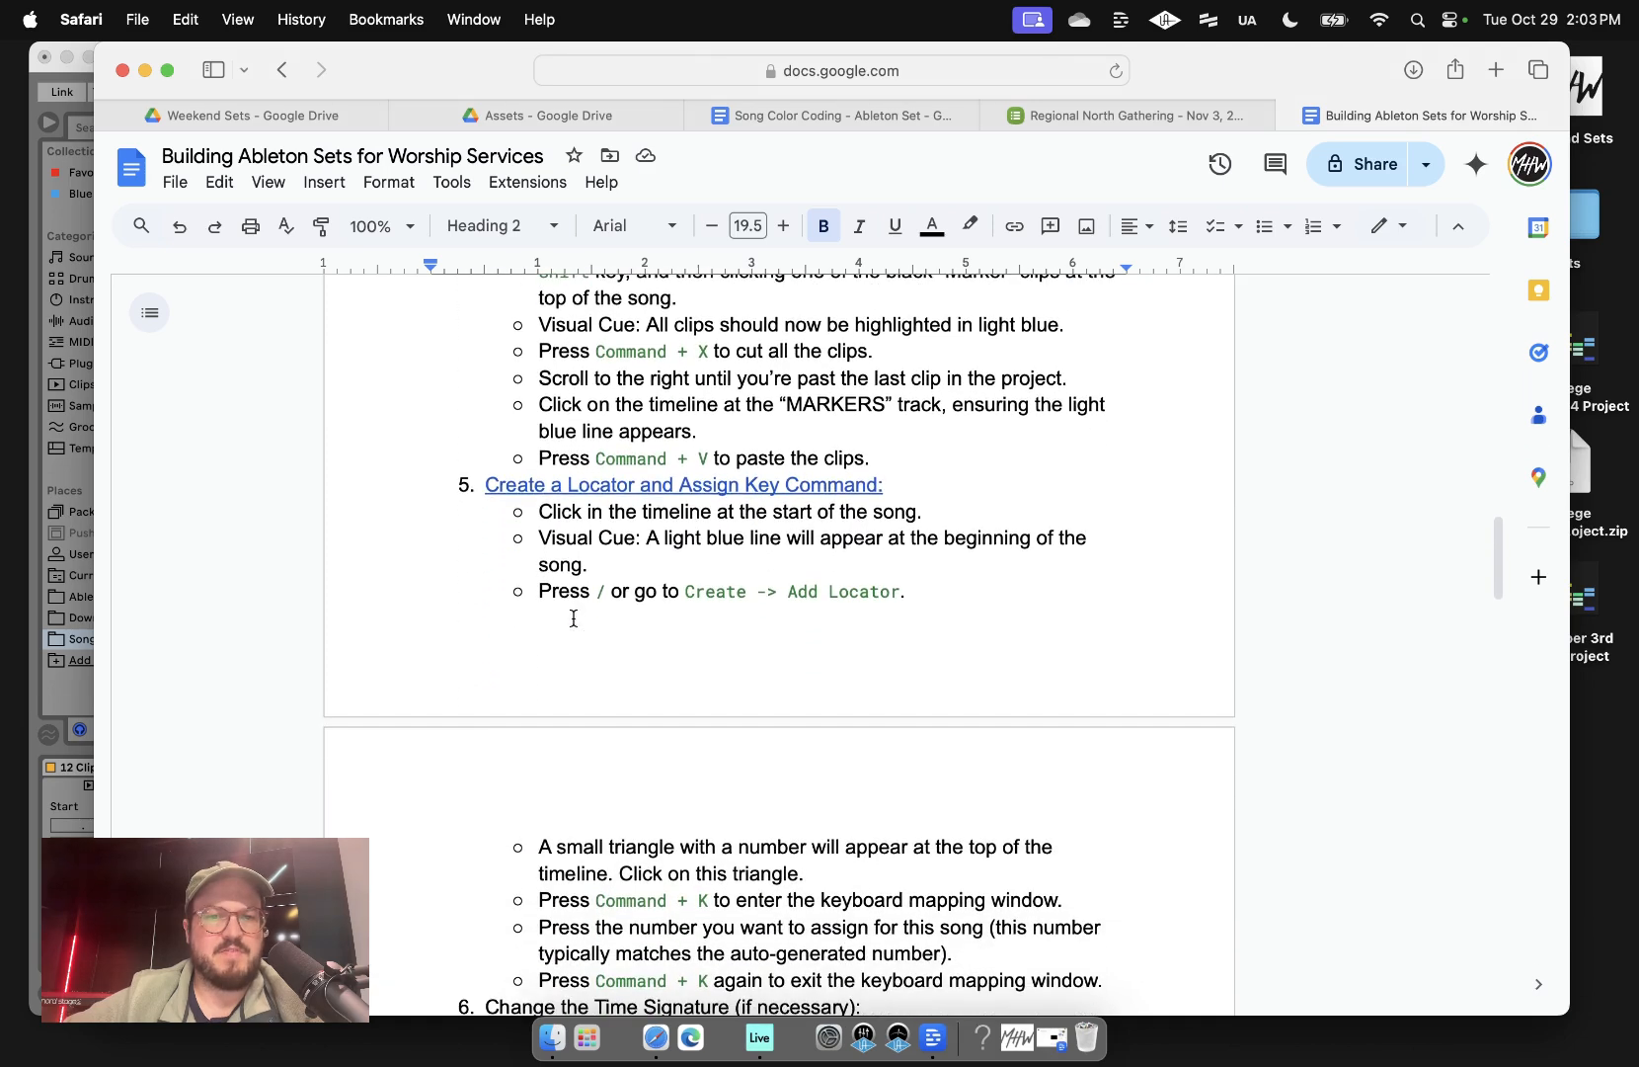
{"action": "scroll", "coordinate": [531, 523], "scroll_direction": "down", "scroll_amount": 1}
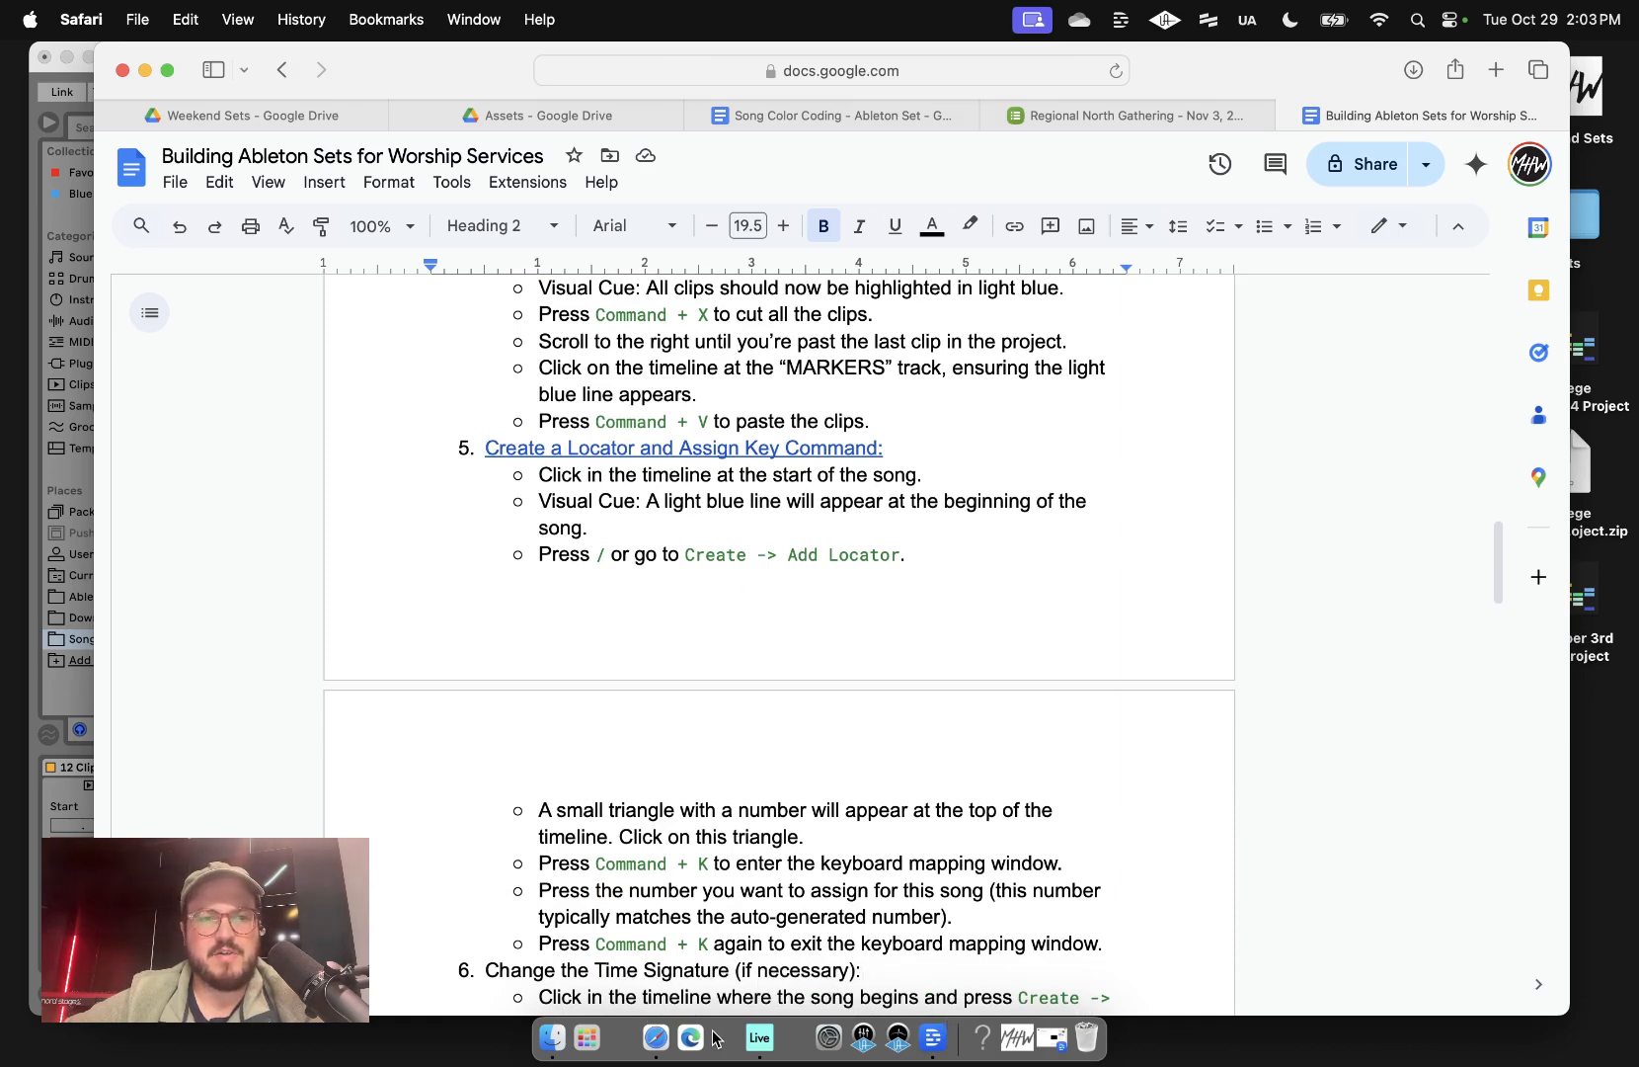
- Return to Ableton Live and add a locator at bar 1, at the start of the countdown
{"action": "left_click", "coordinate": [33, 99]}
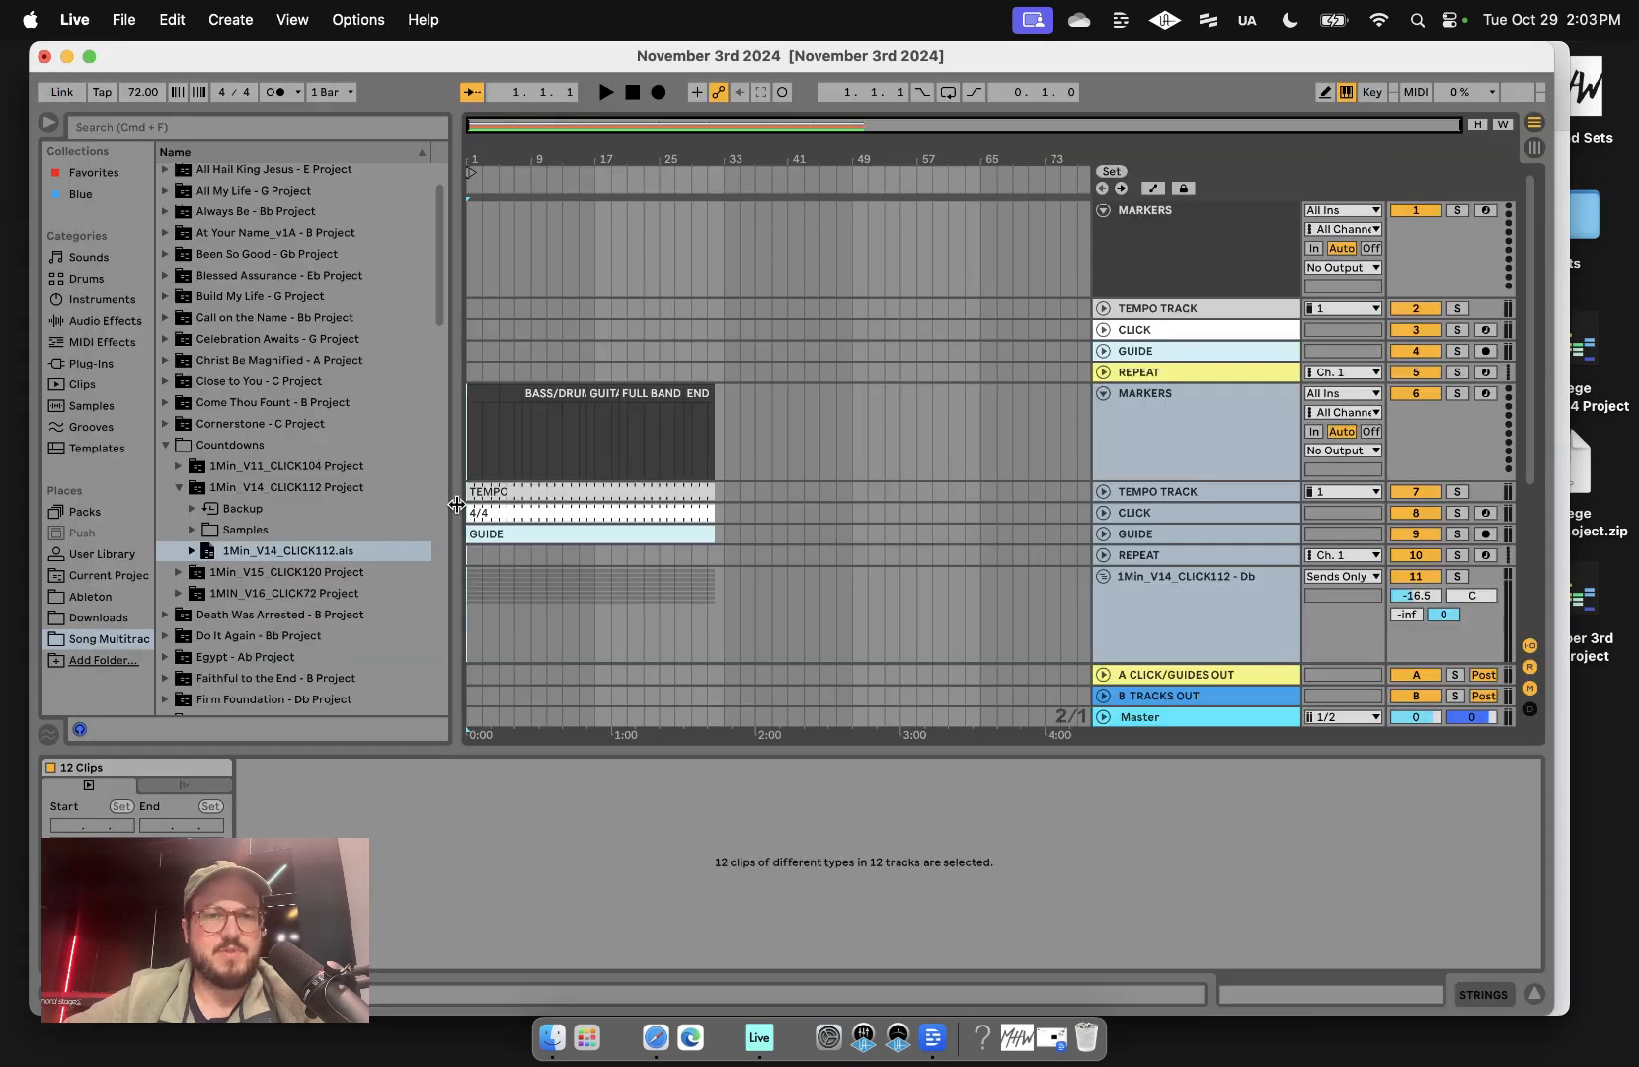
{"action": "left_click", "coordinate": [468, 557]}
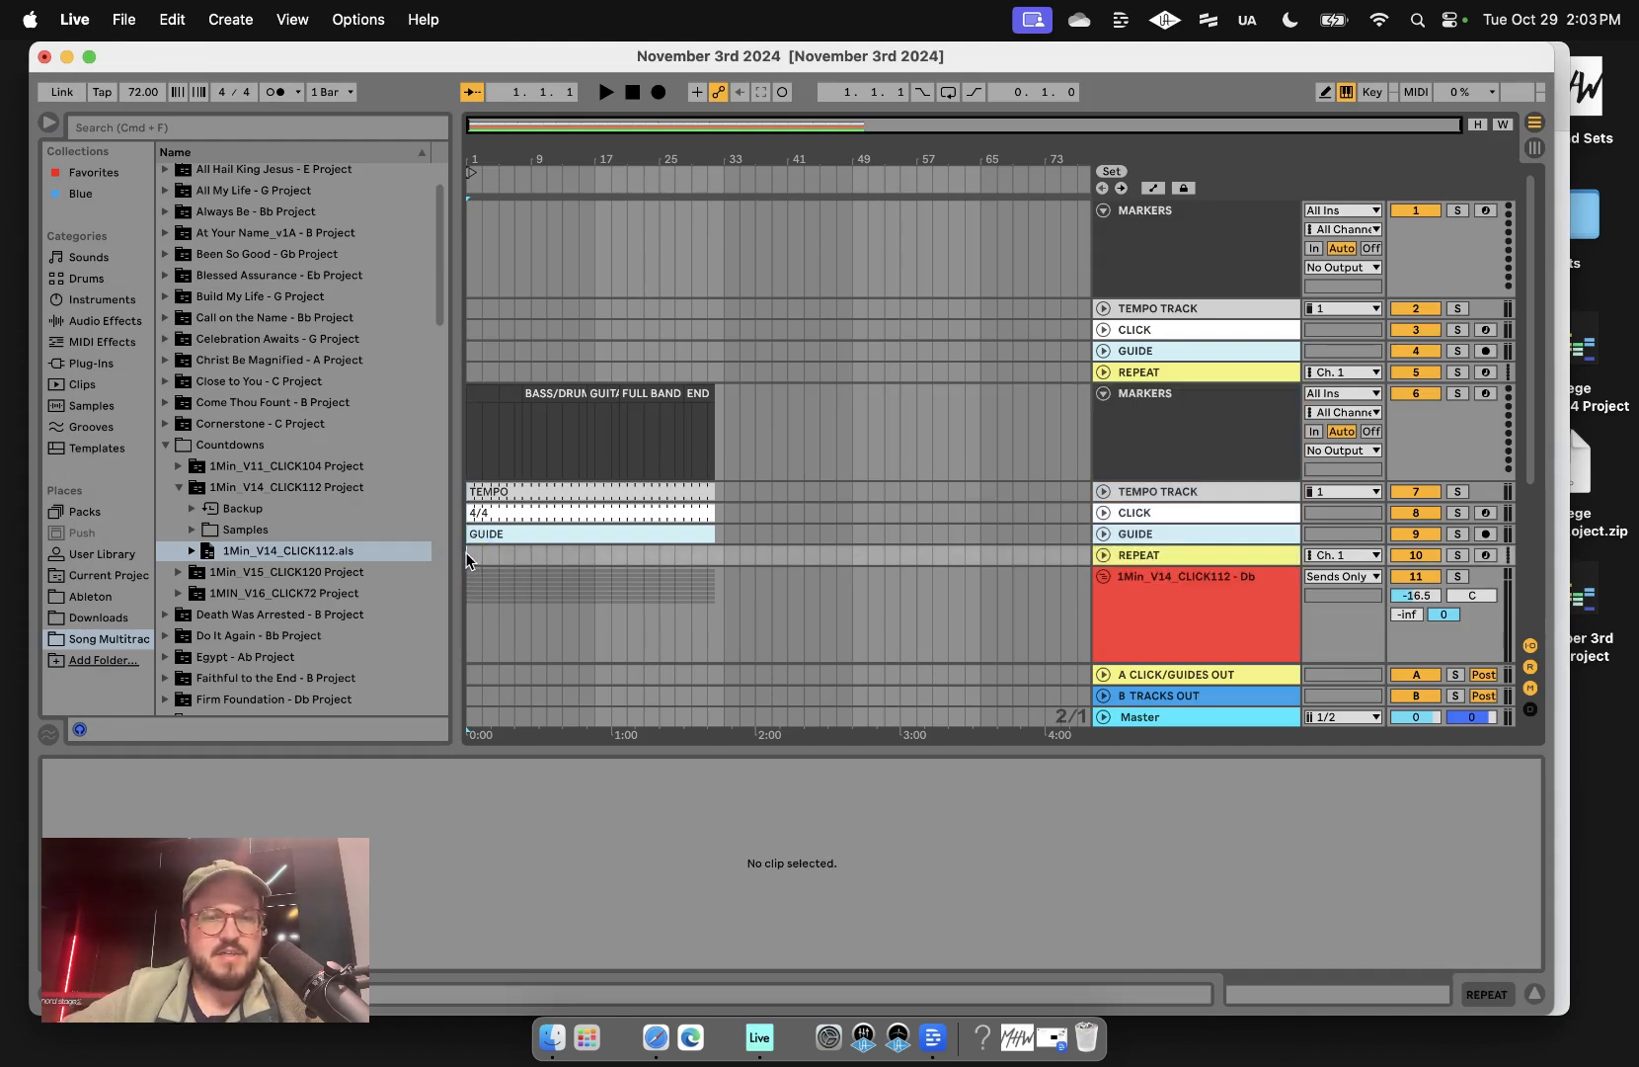
{"action": "left_click", "coordinate": [466, 554]}
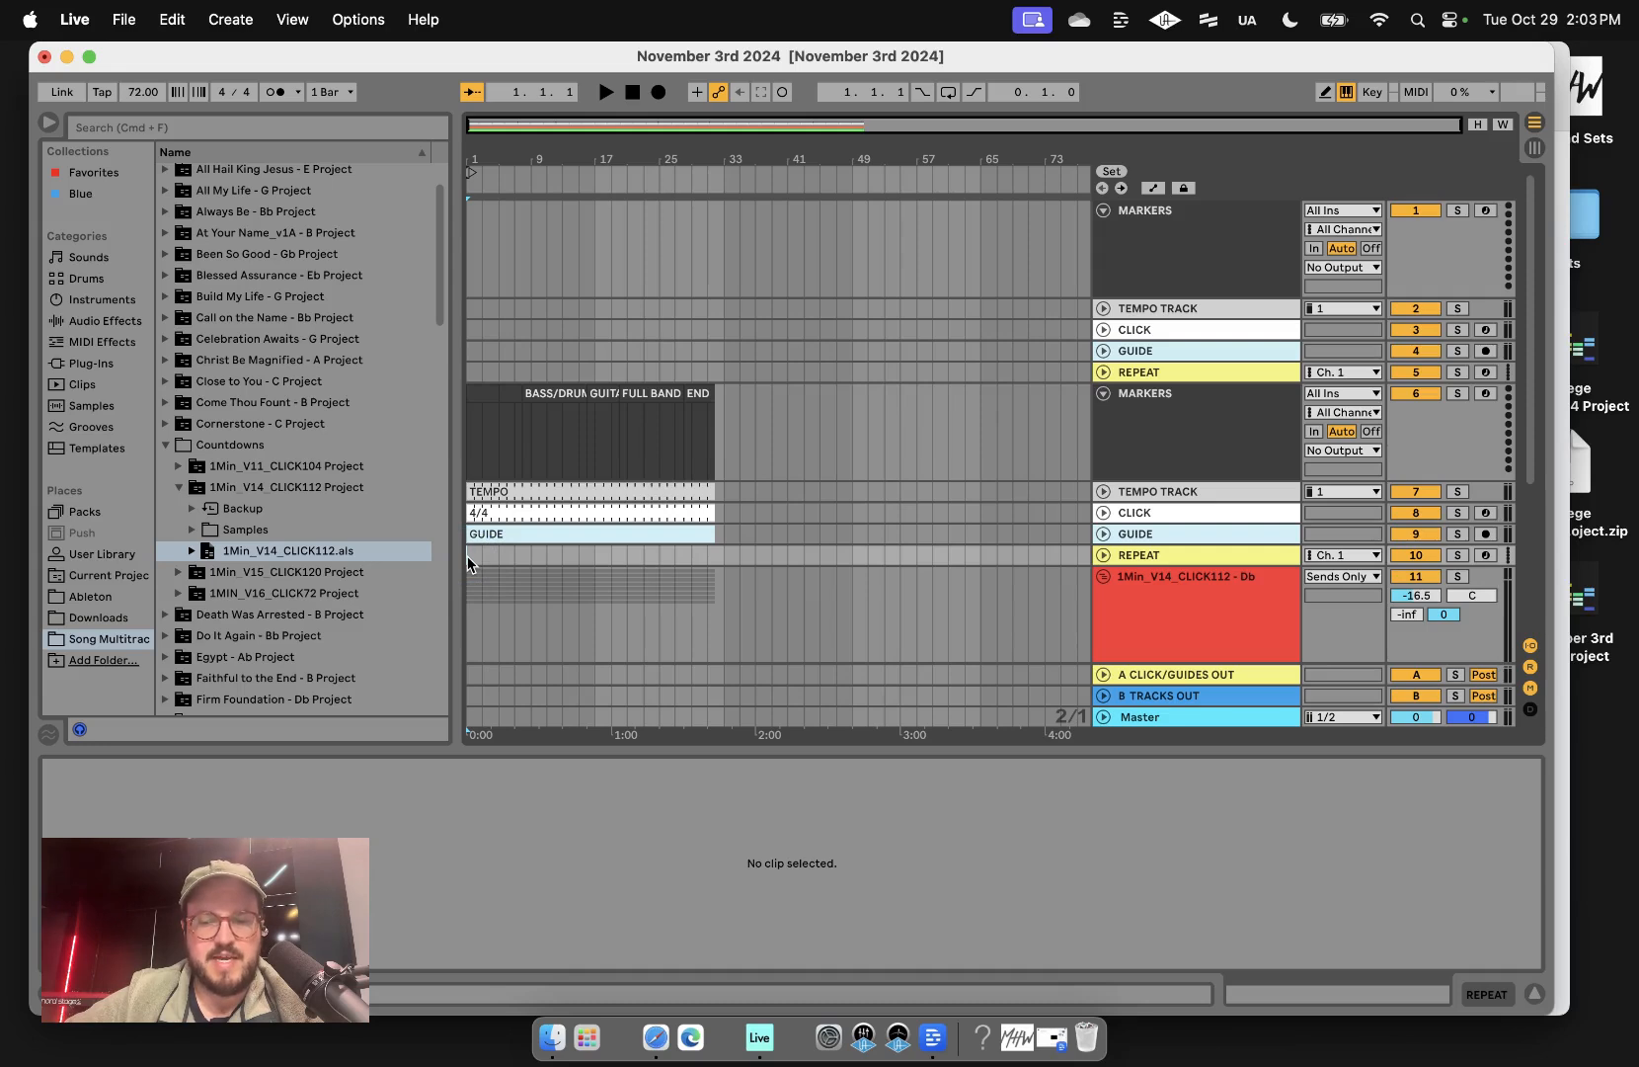
{"action": "key", "text": "l"}
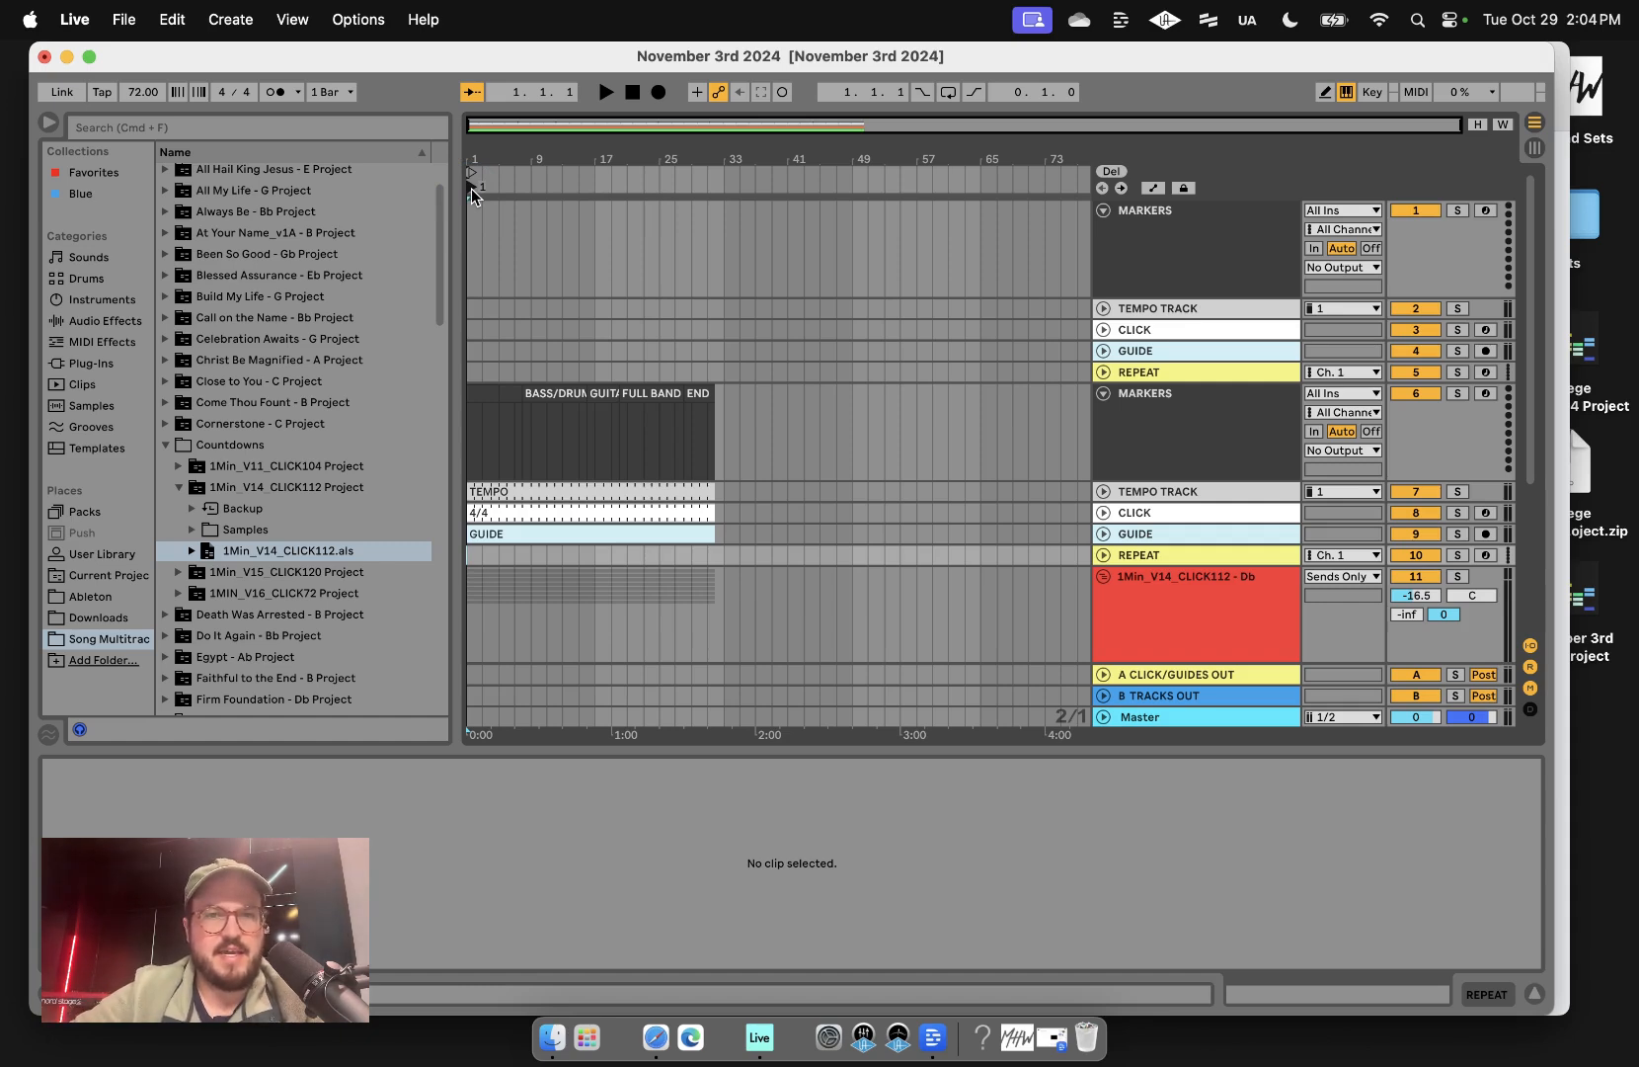
- Map the computer key 1 to the countdown's locator and leave key mapping mode
{"action": "key", "text": "super+k"}
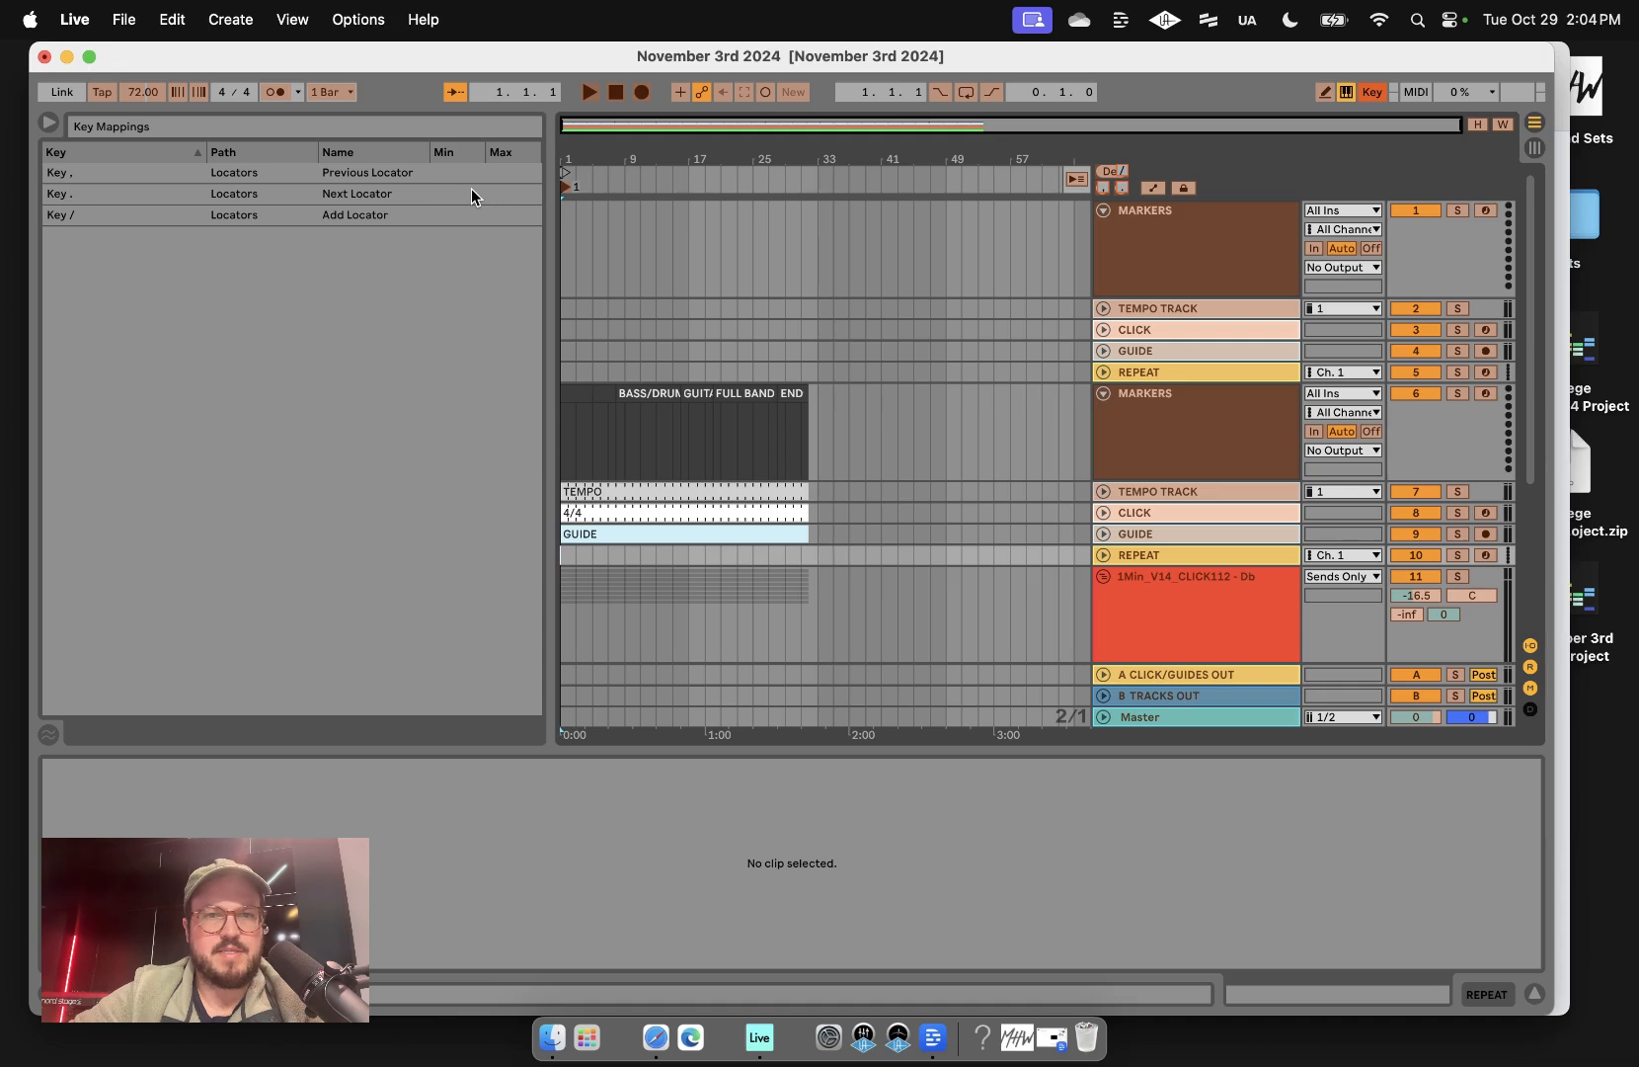
{"action": "left_click", "coordinate": [565, 186]}
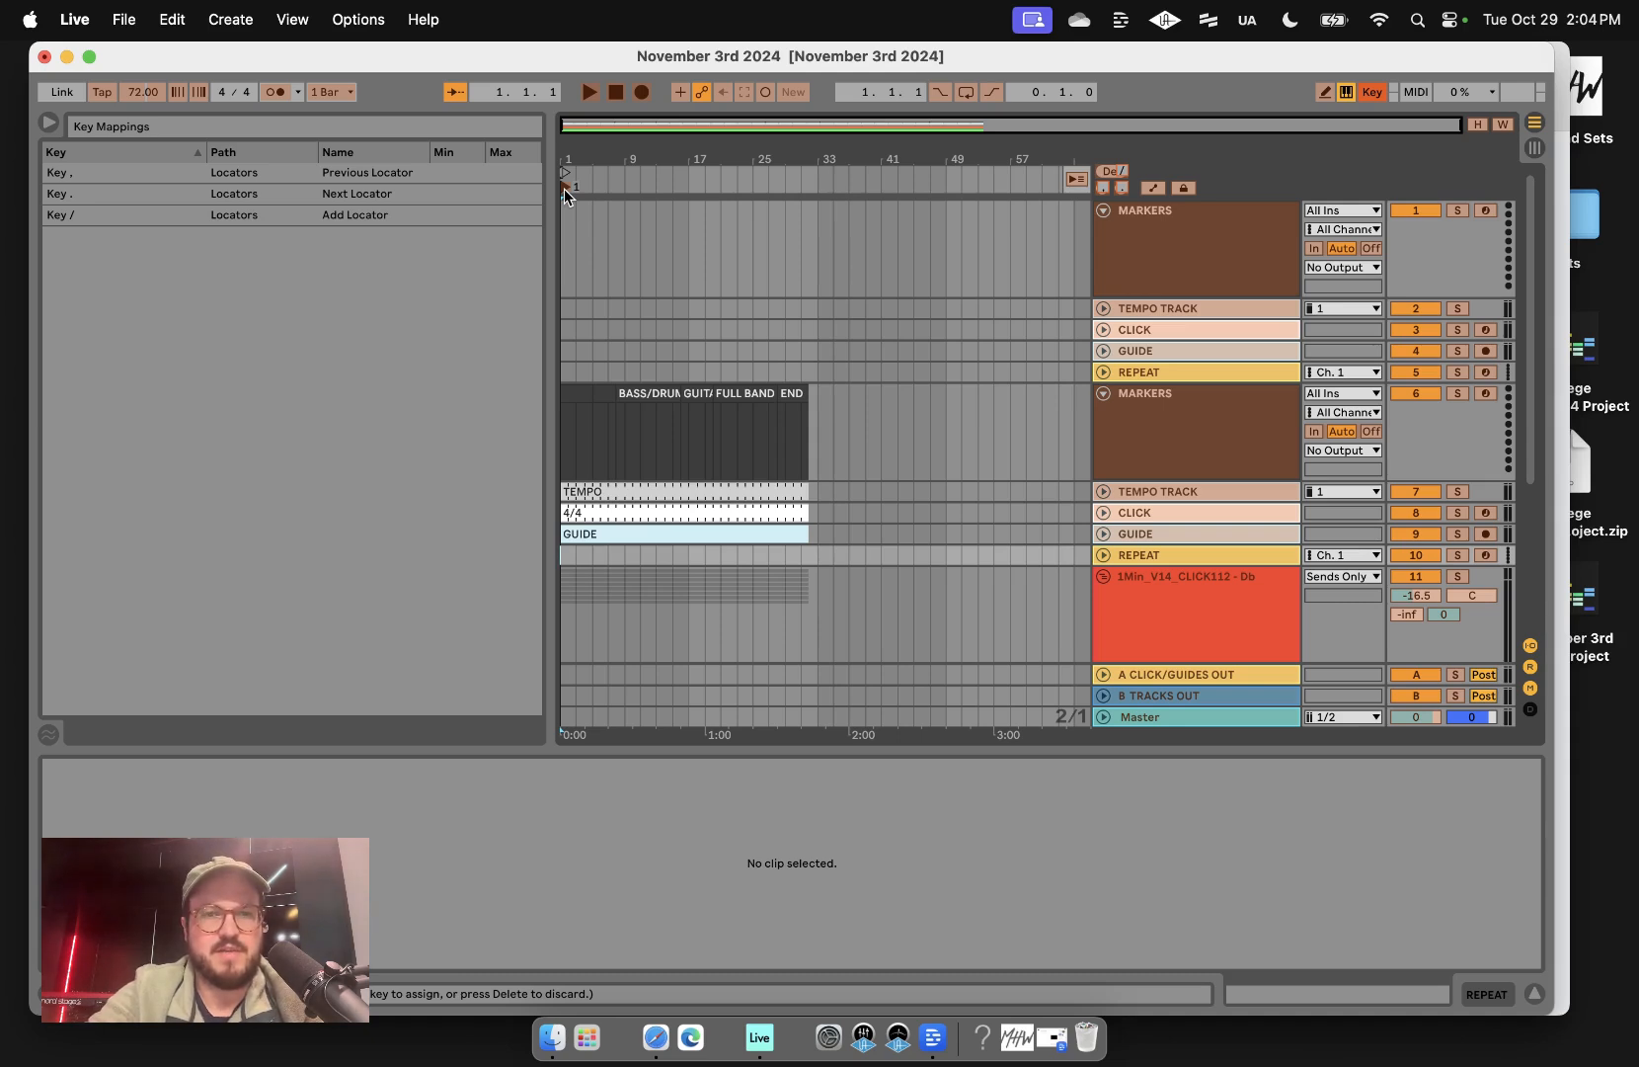
{"action": "key", "text": "1"}
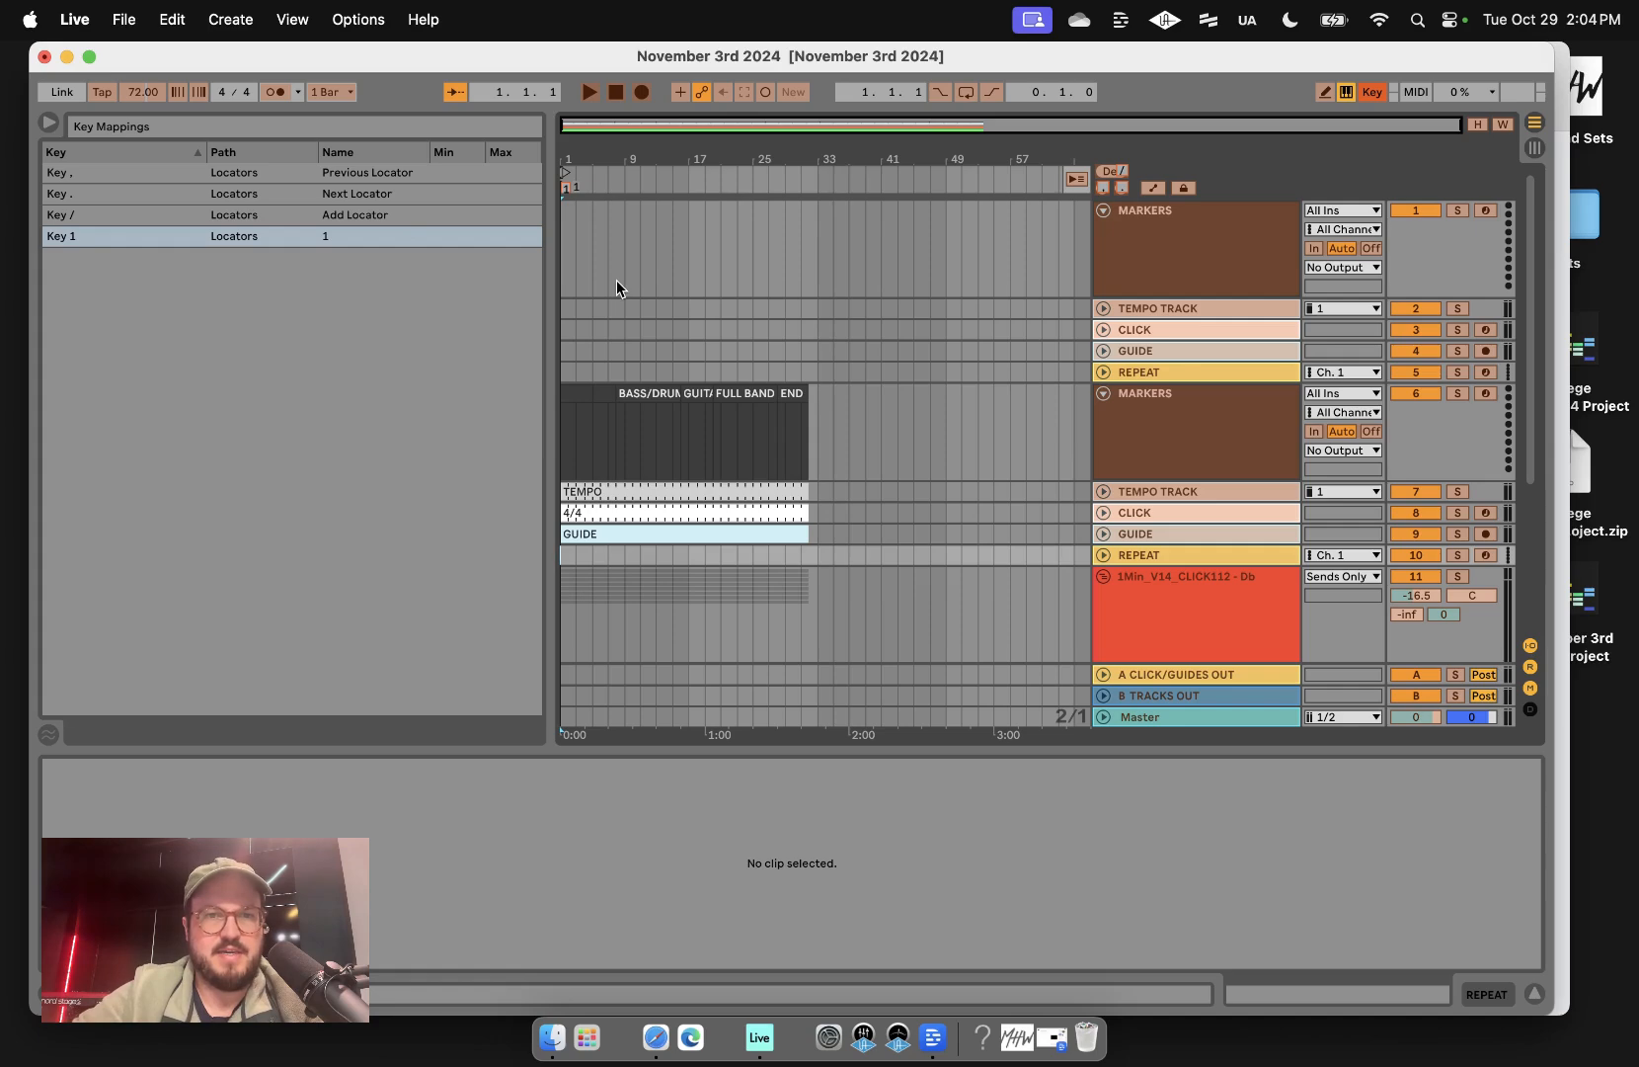
{"action": "key", "text": "super+k"}
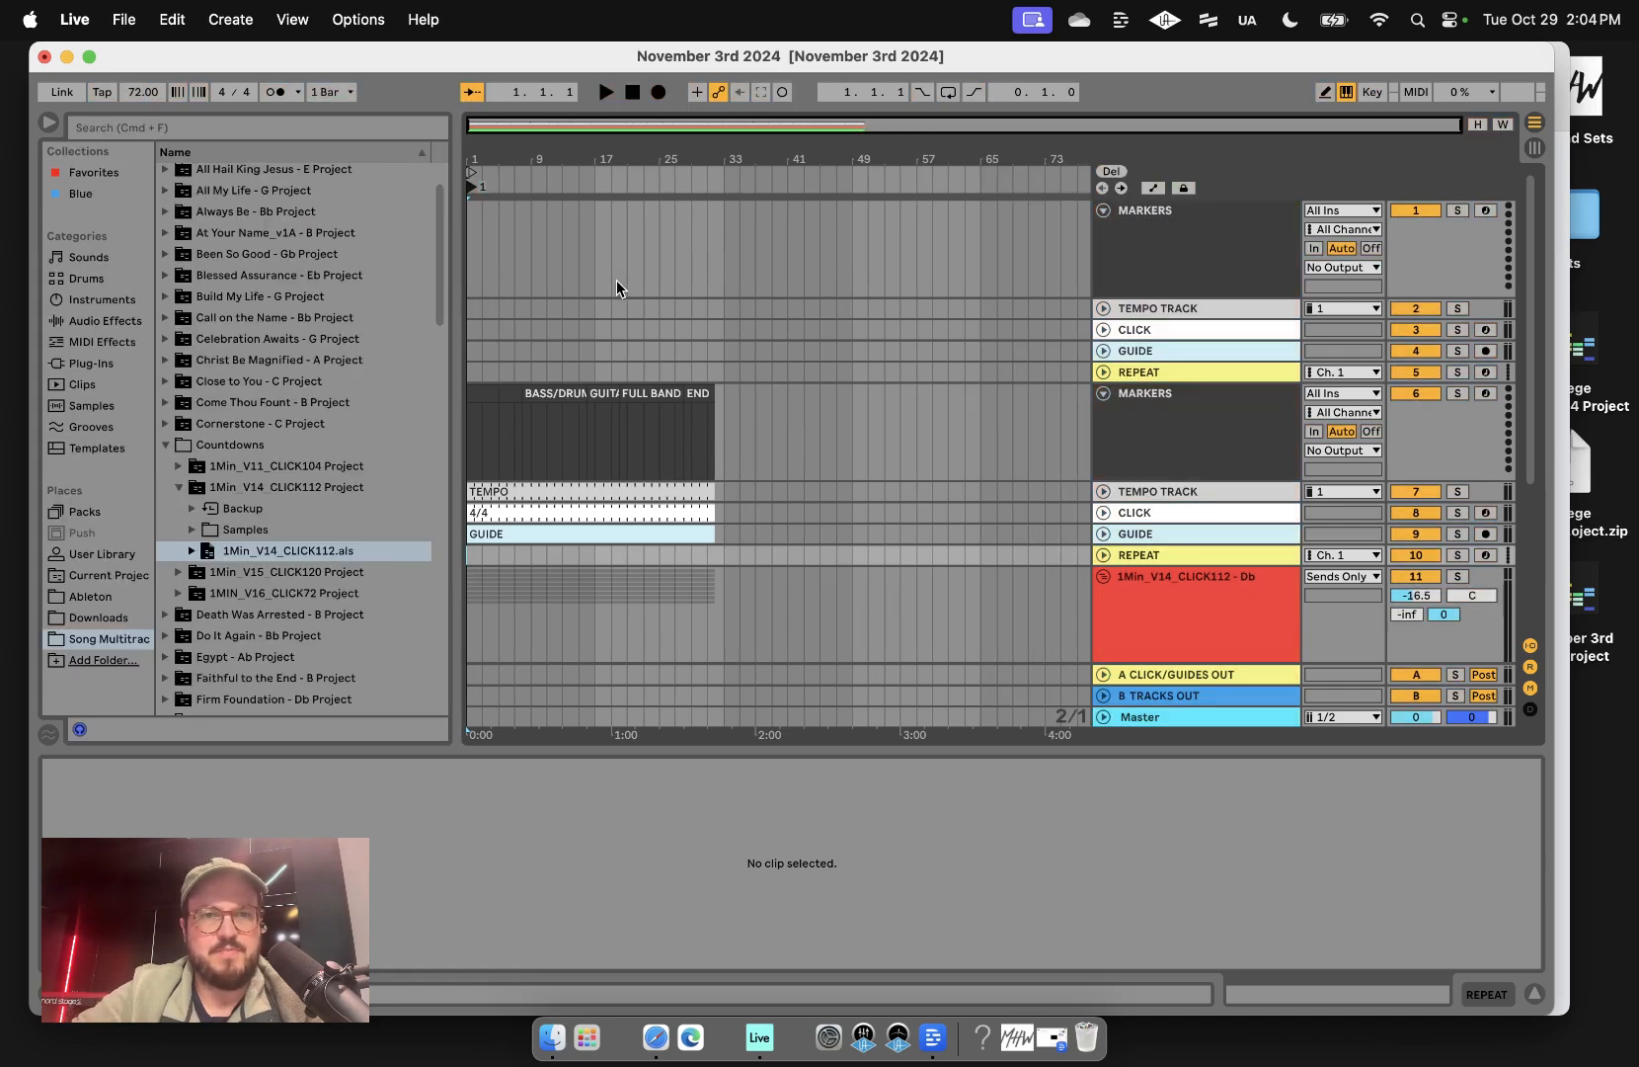
- Read the guide's time signature item in Safari, and compare the Countdown's time signature in Planning Center with the Ableton Live set's
{"action": "key", "text": "super+Tab"}
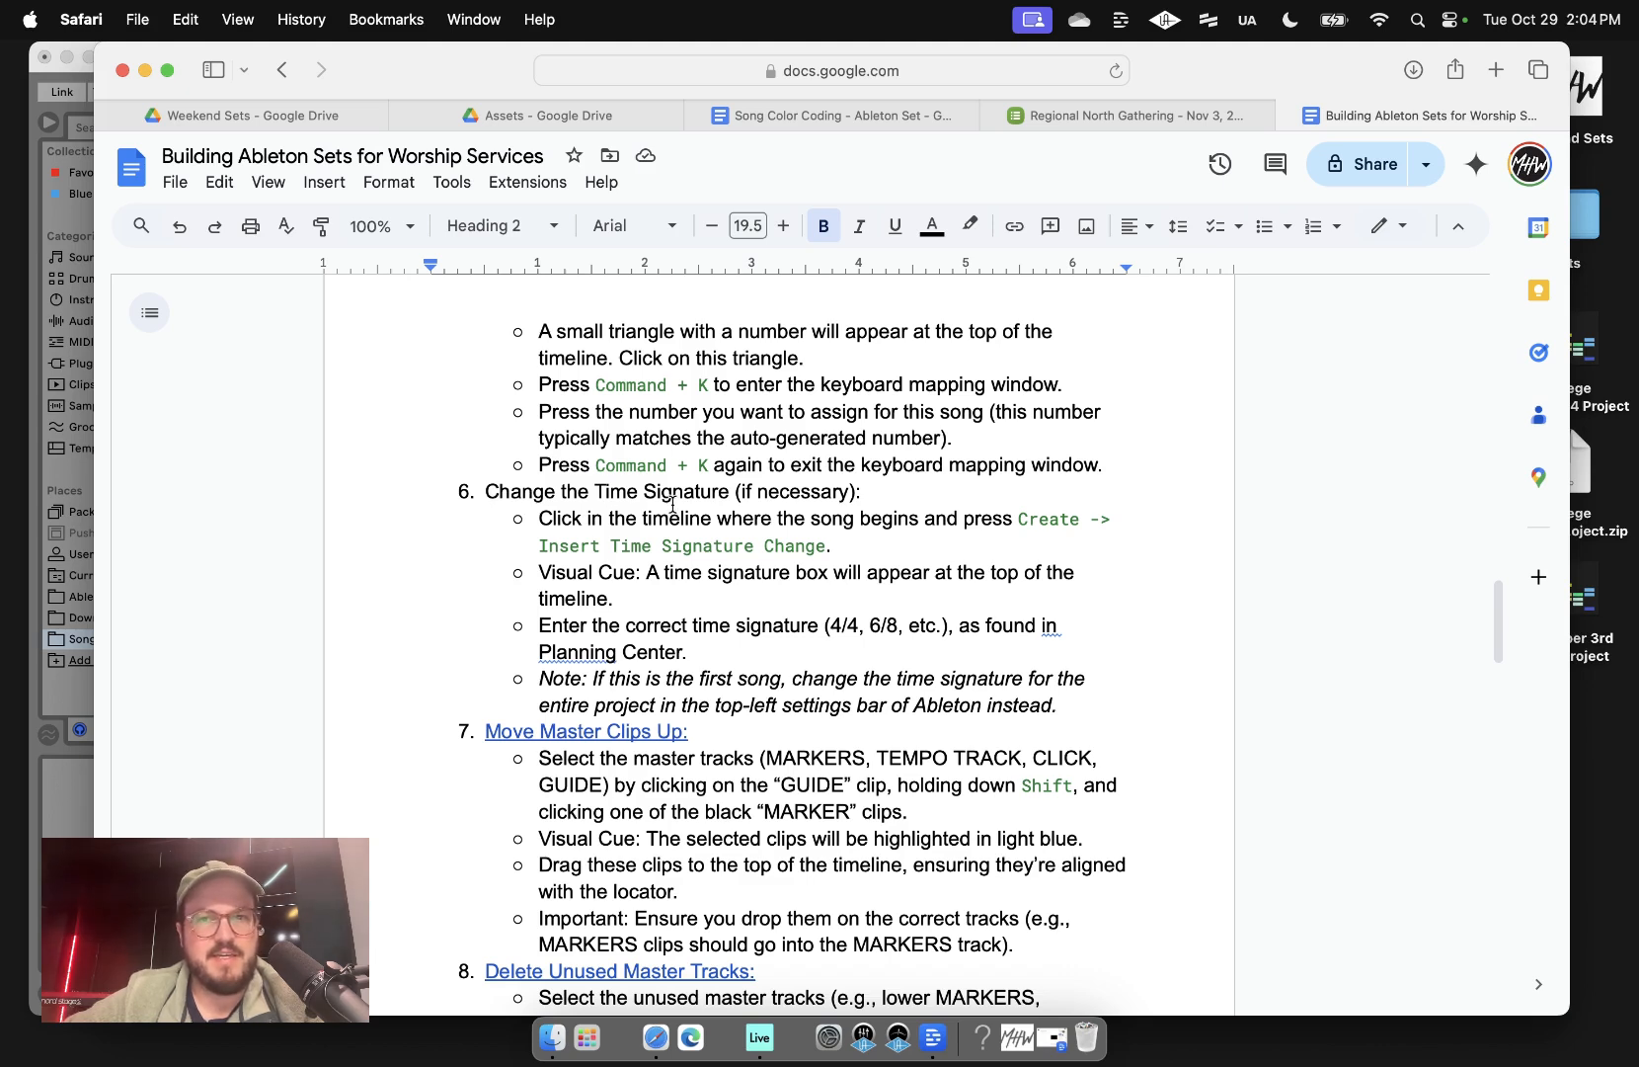
{"action": "left_click", "coordinate": [1161, 111]}
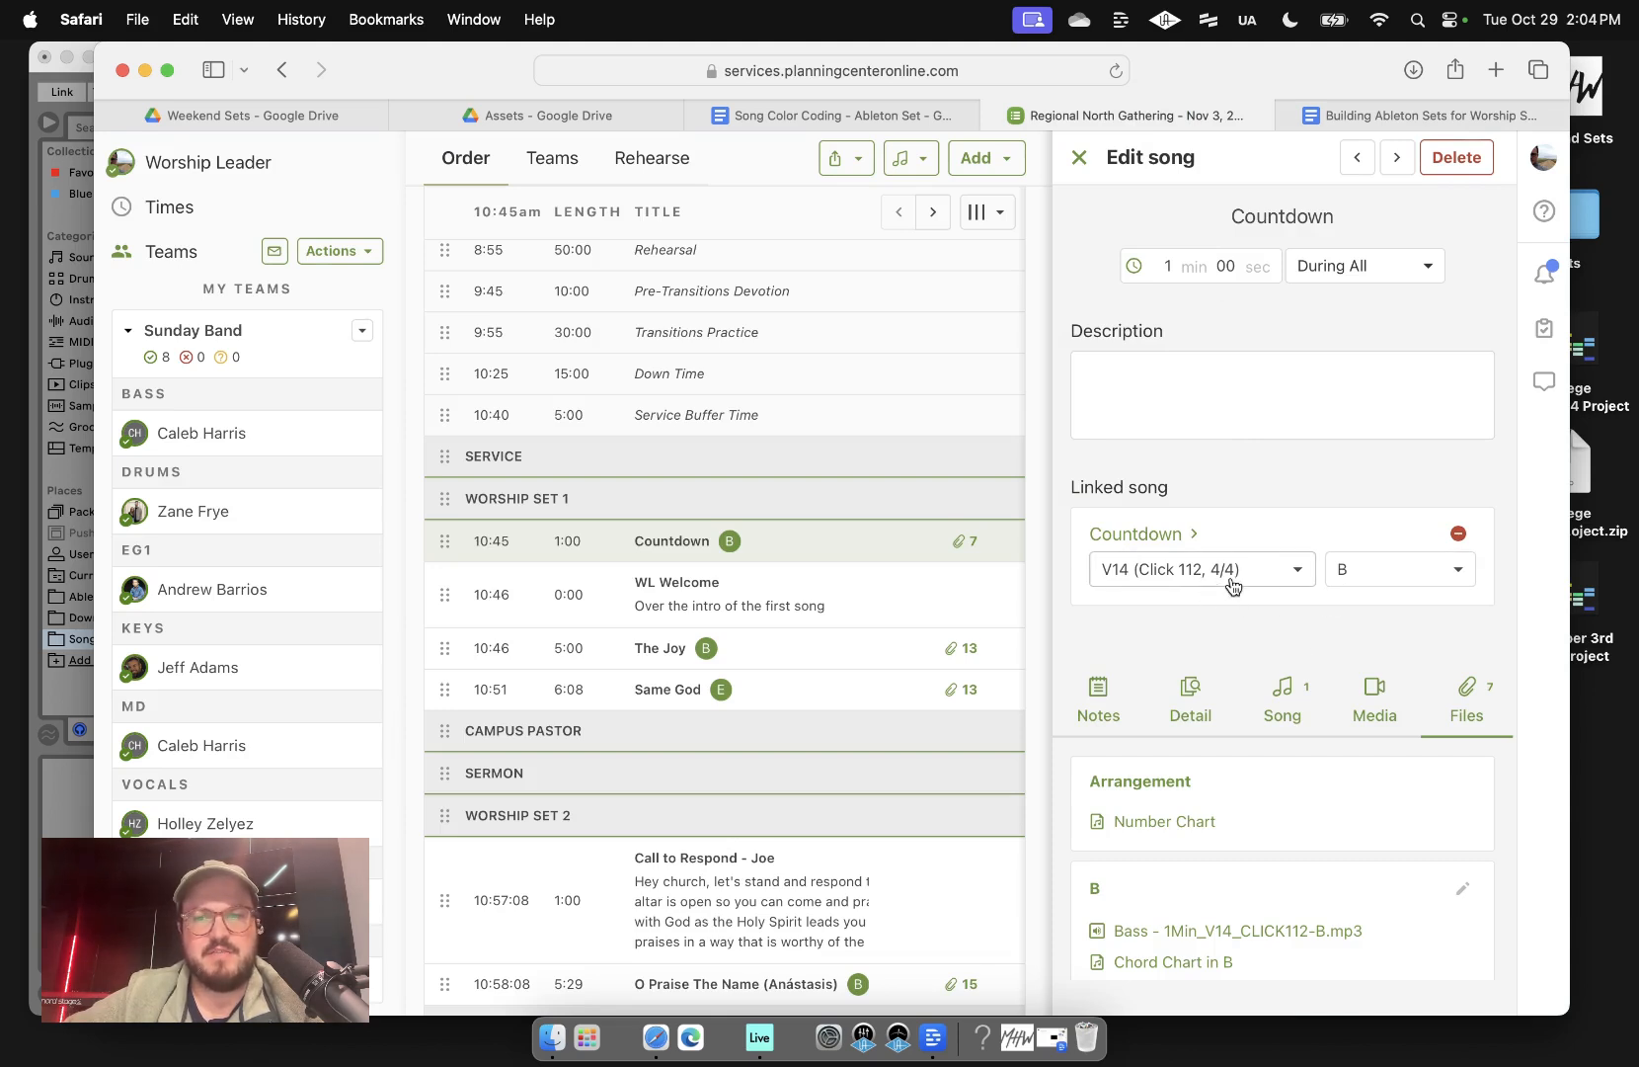
{"action": "left_click", "coordinate": [45, 71]}
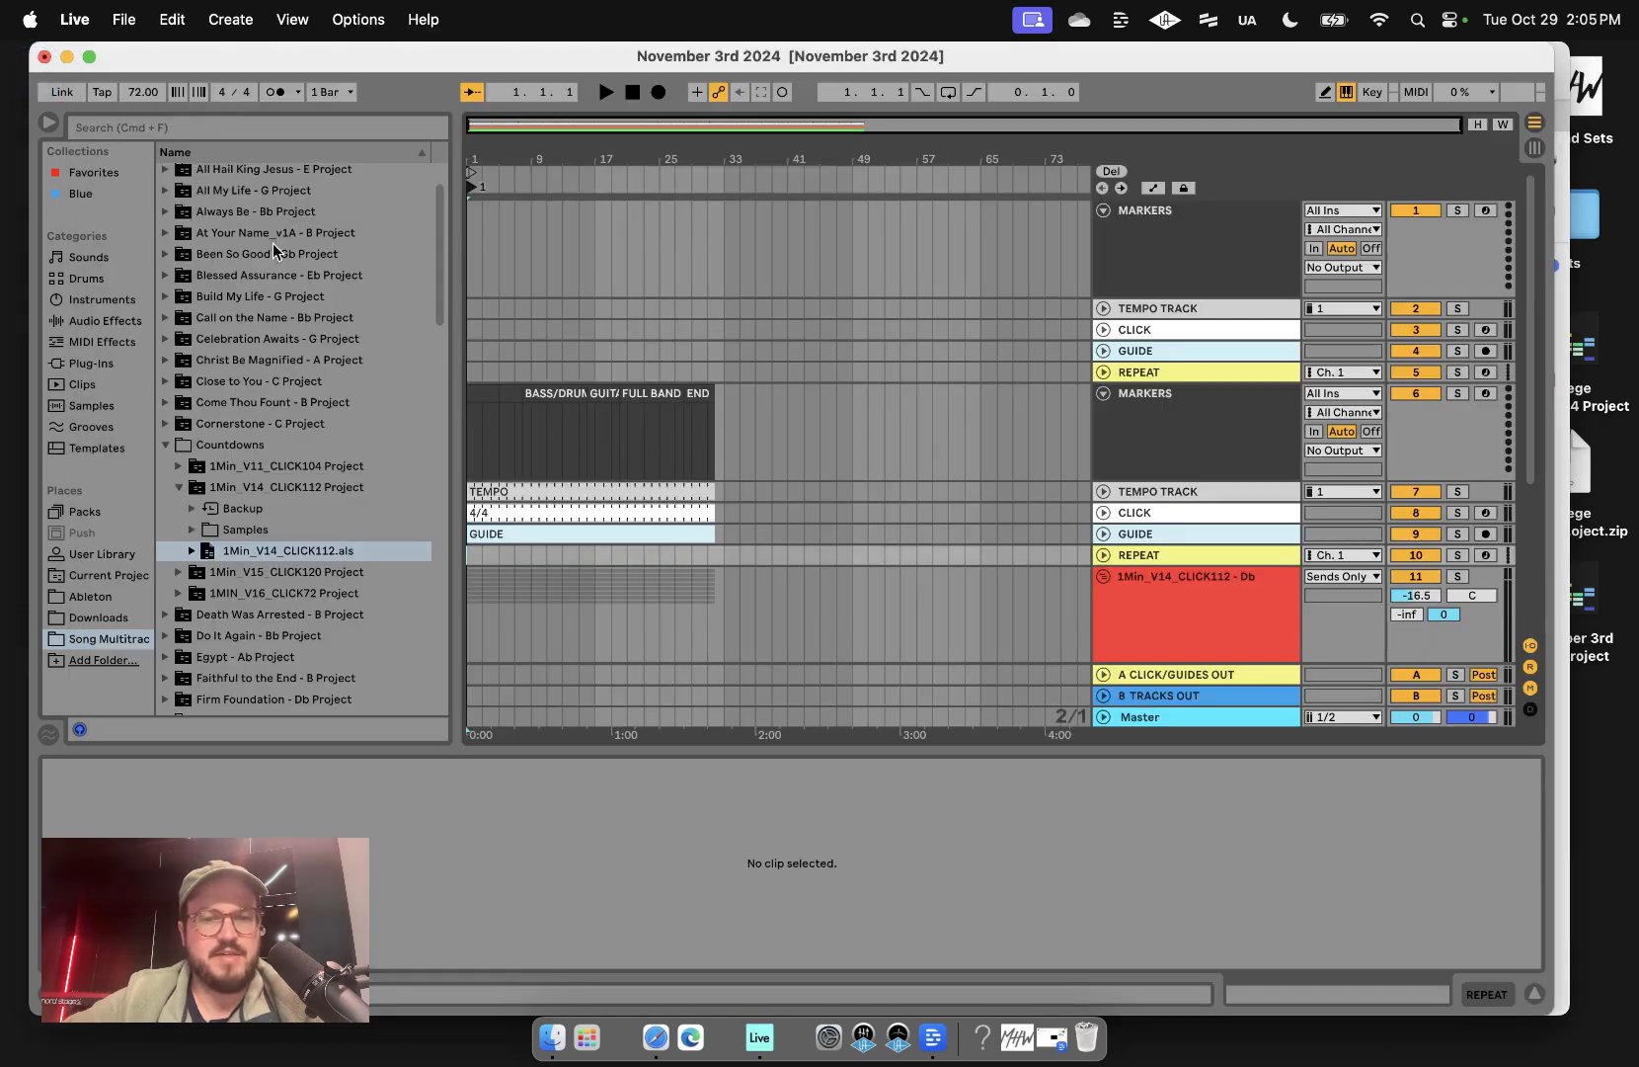
{"action": "left_click", "coordinate": [664, 1035]}
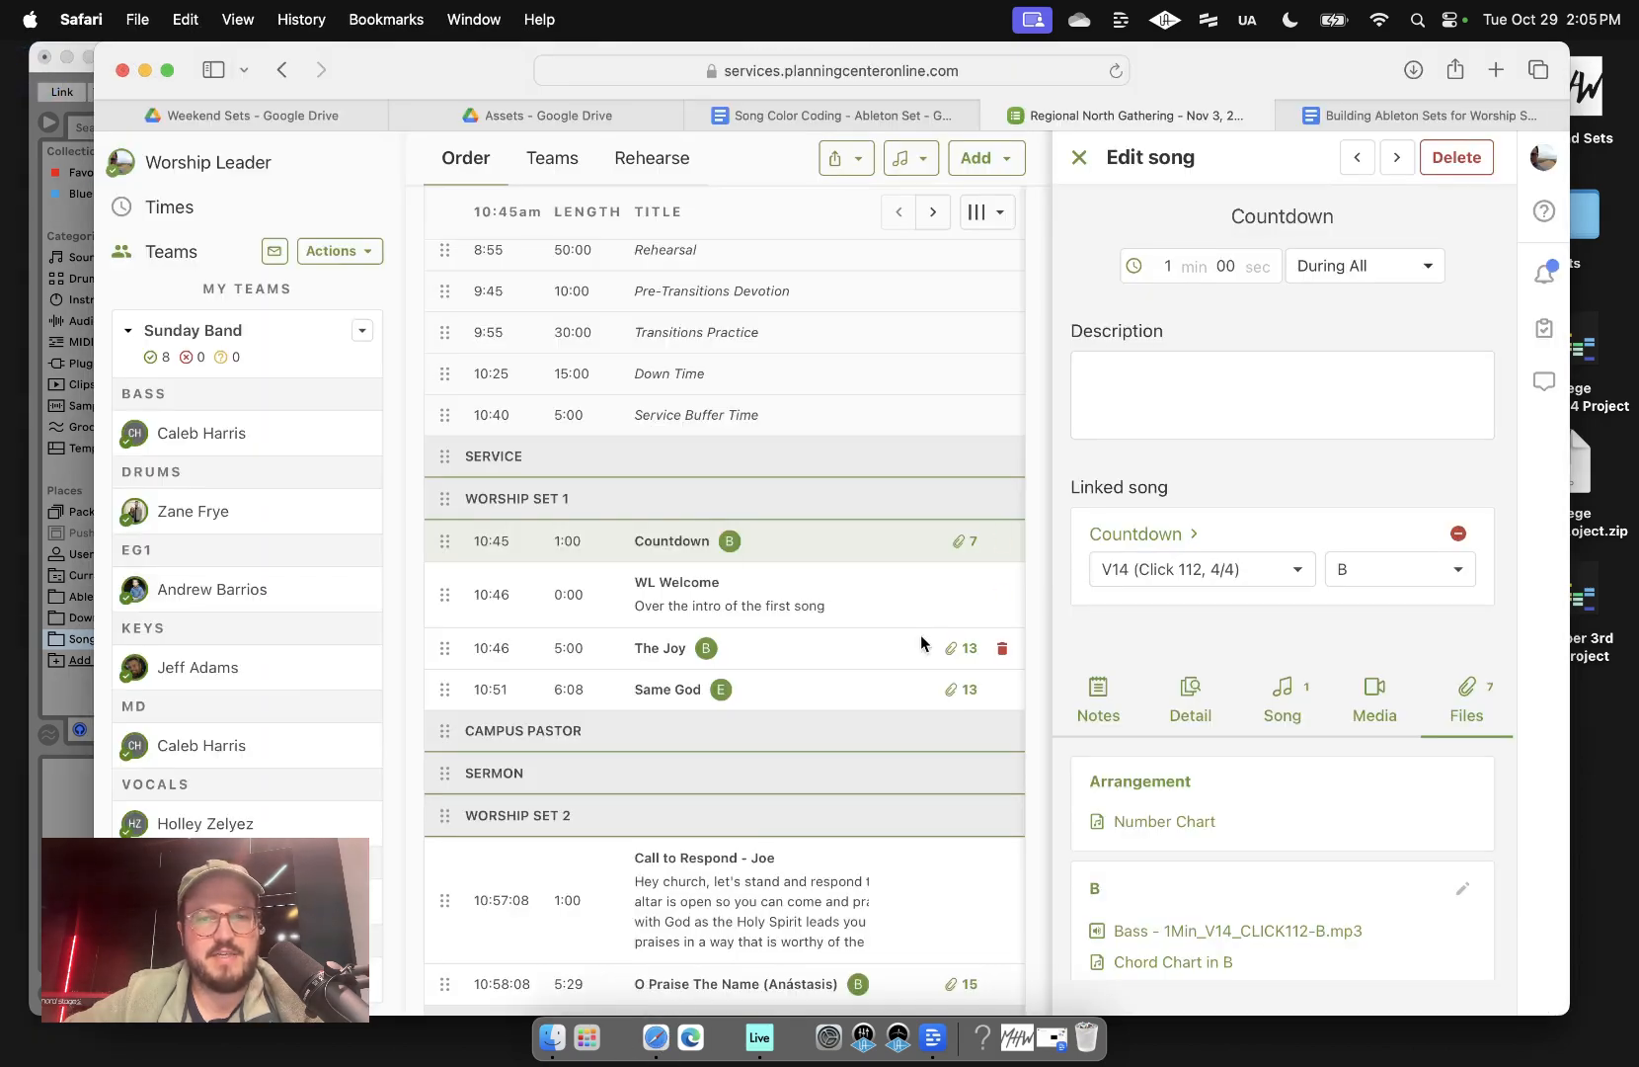
- Read the checklist item "Move Master Clips Up" in the Safari guide, and return to Ableton Live
{"action": "key", "text": "ctrl+Tab"}
{"action": "scroll", "coordinate": [671, 544], "scroll_direction": "down", "scroll_amount": 1}
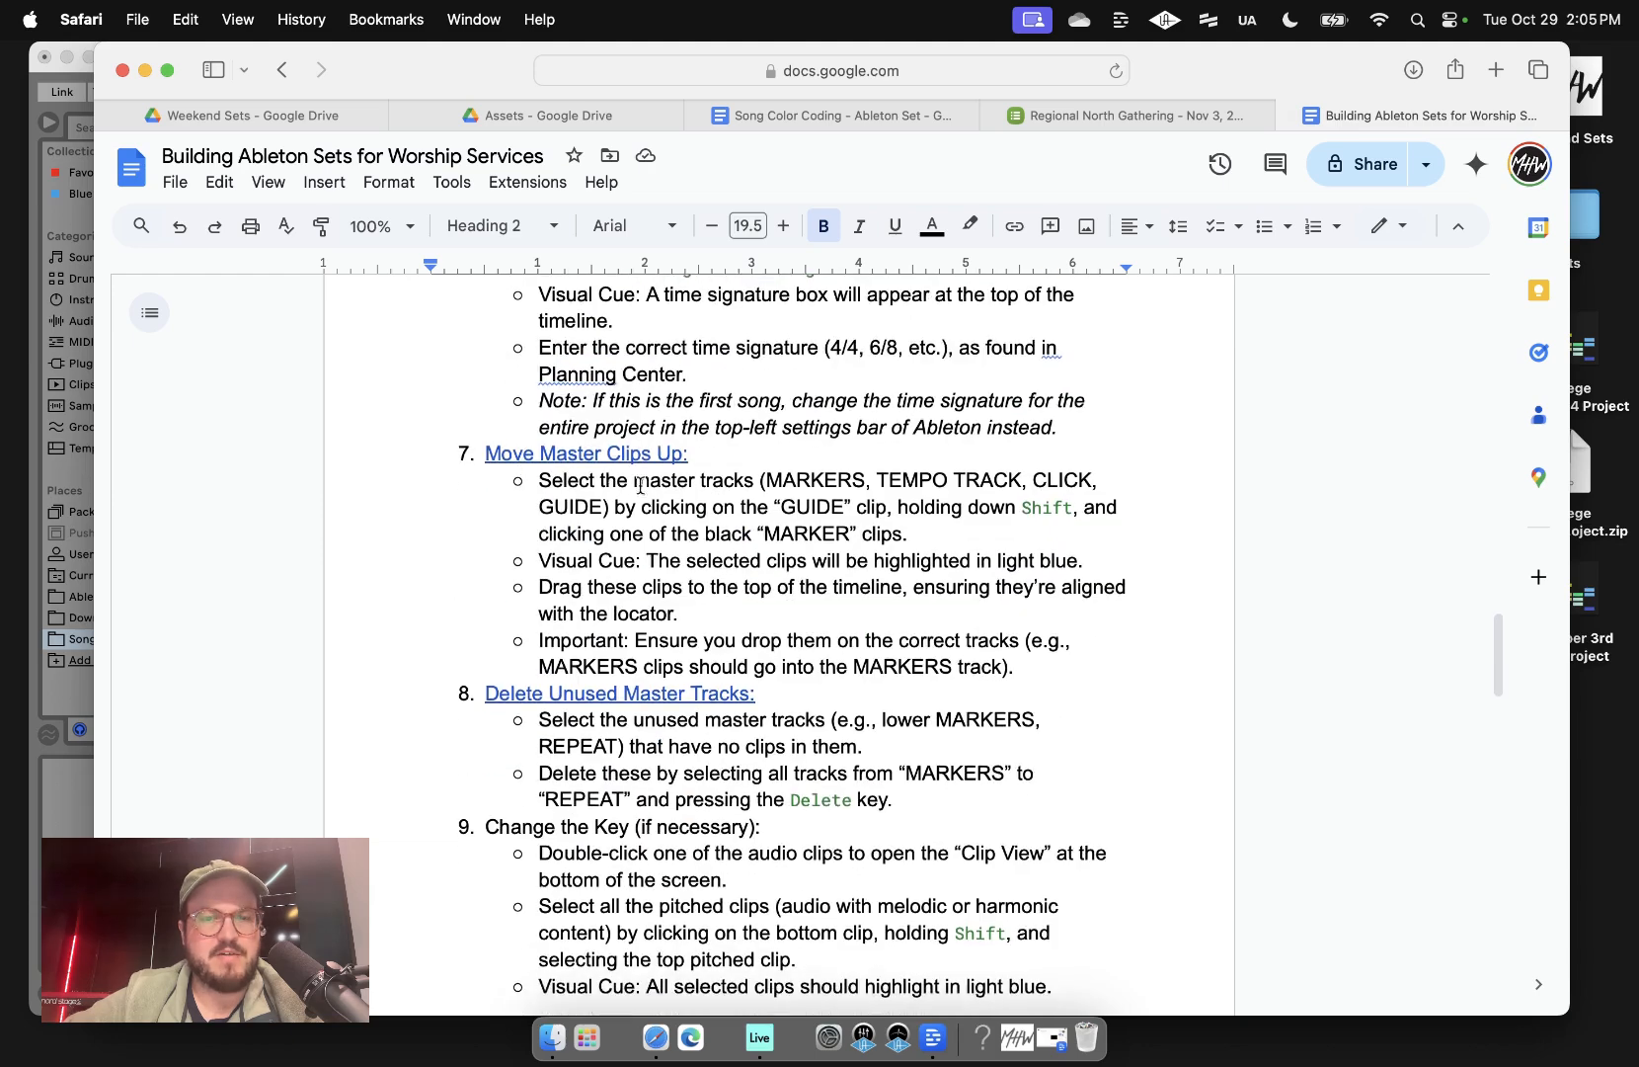
{"action": "left_click", "coordinate": [55, 79]}
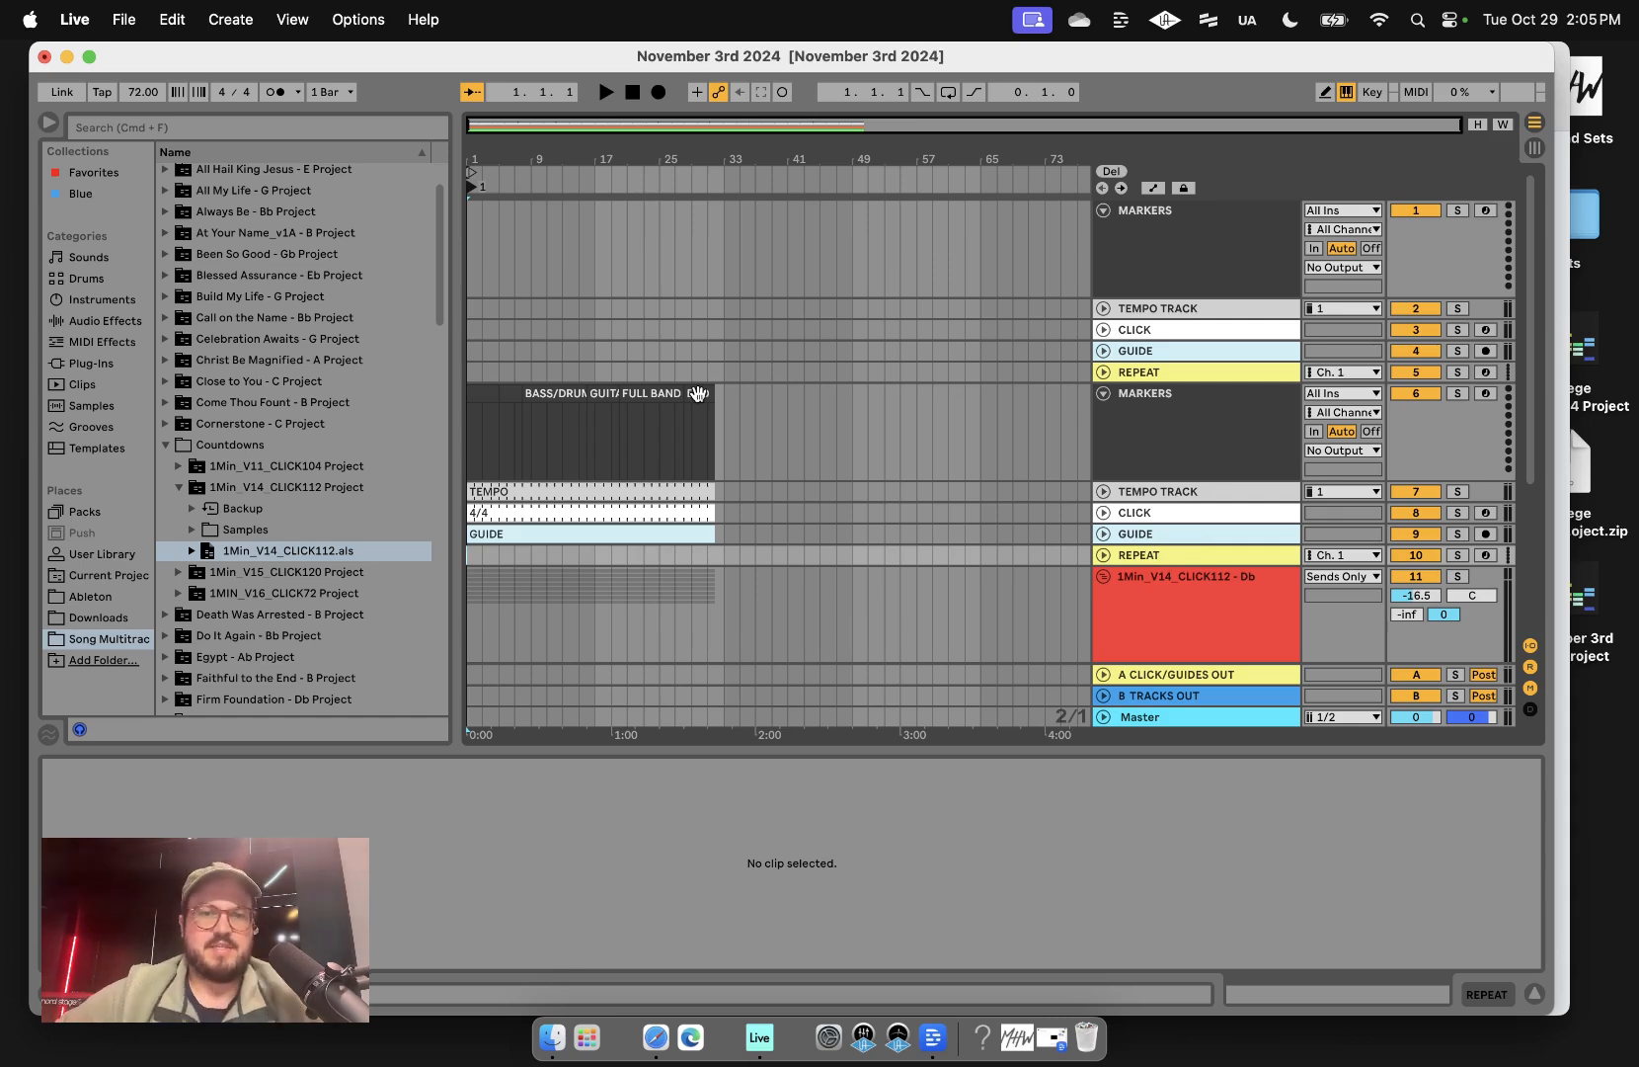
- Move the countdown's MARKERS, TEMPO, 4/4 click and GUIDE clips up to the set's matching master tracks, aligned with the locator at bar 1
{"action": "scroll", "coordinate": [697, 385], "scroll_direction": "down", "scroll_amount": 1}
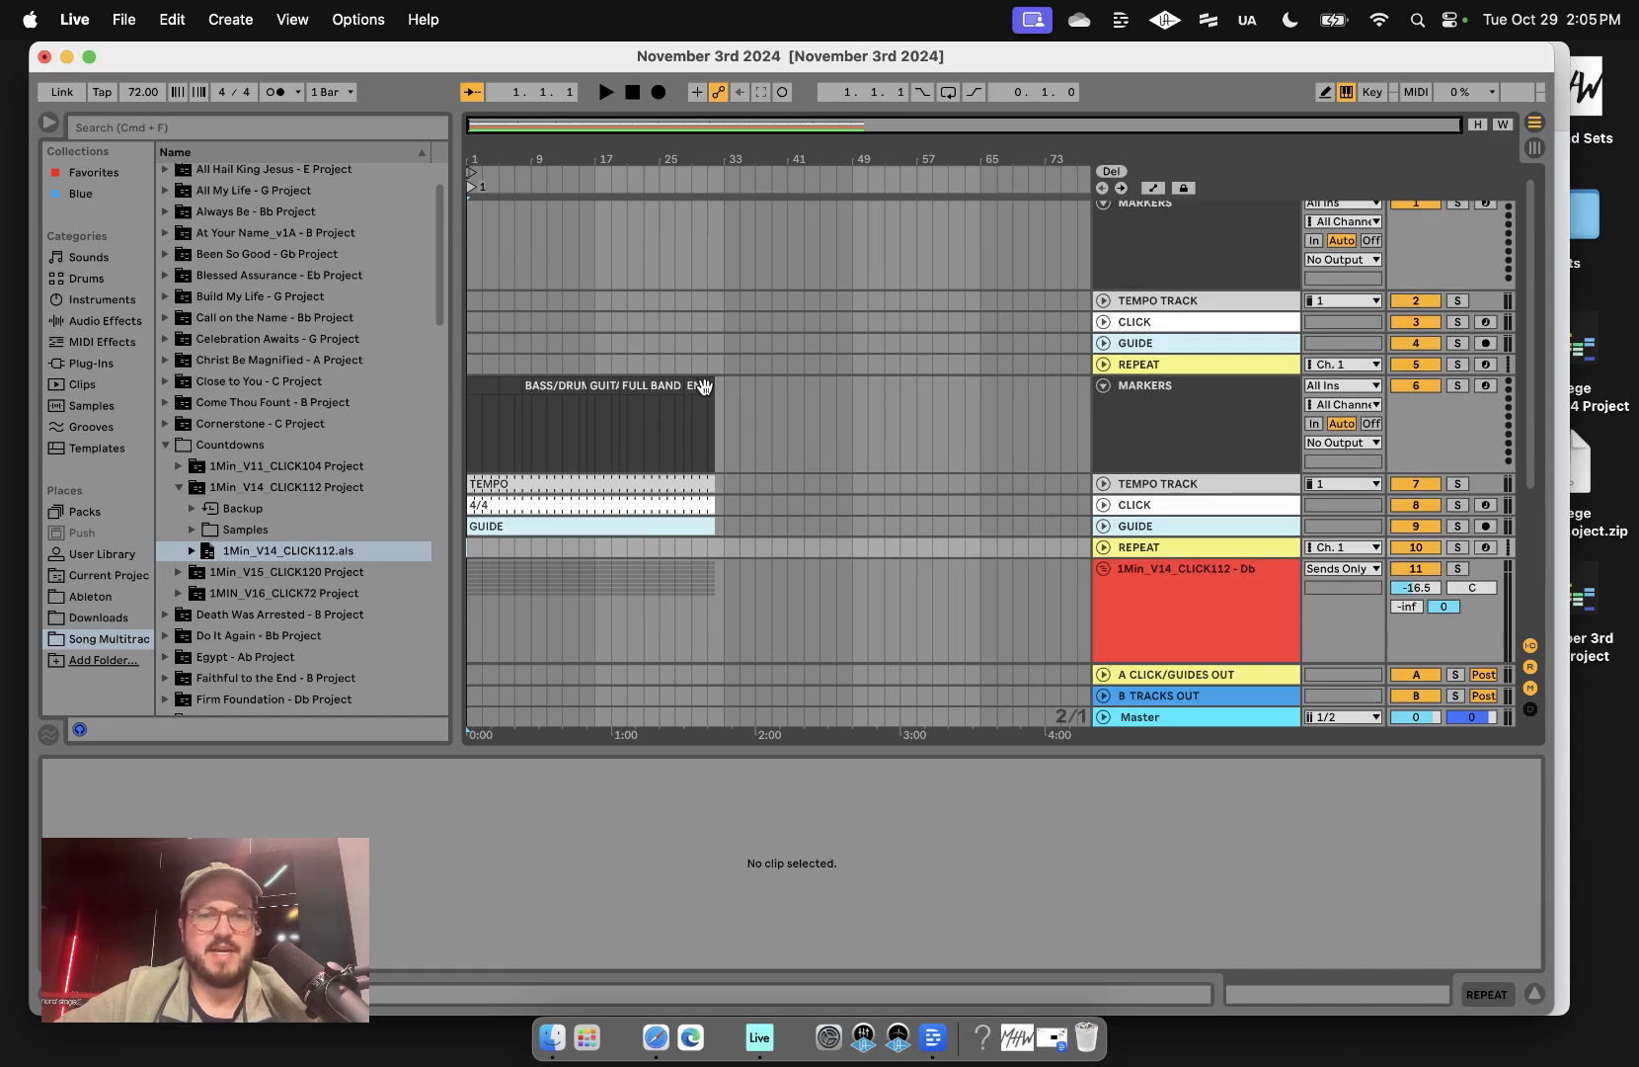
{"action": "scroll", "coordinate": [701, 385], "scroll_direction": "up", "scroll_amount": 1}
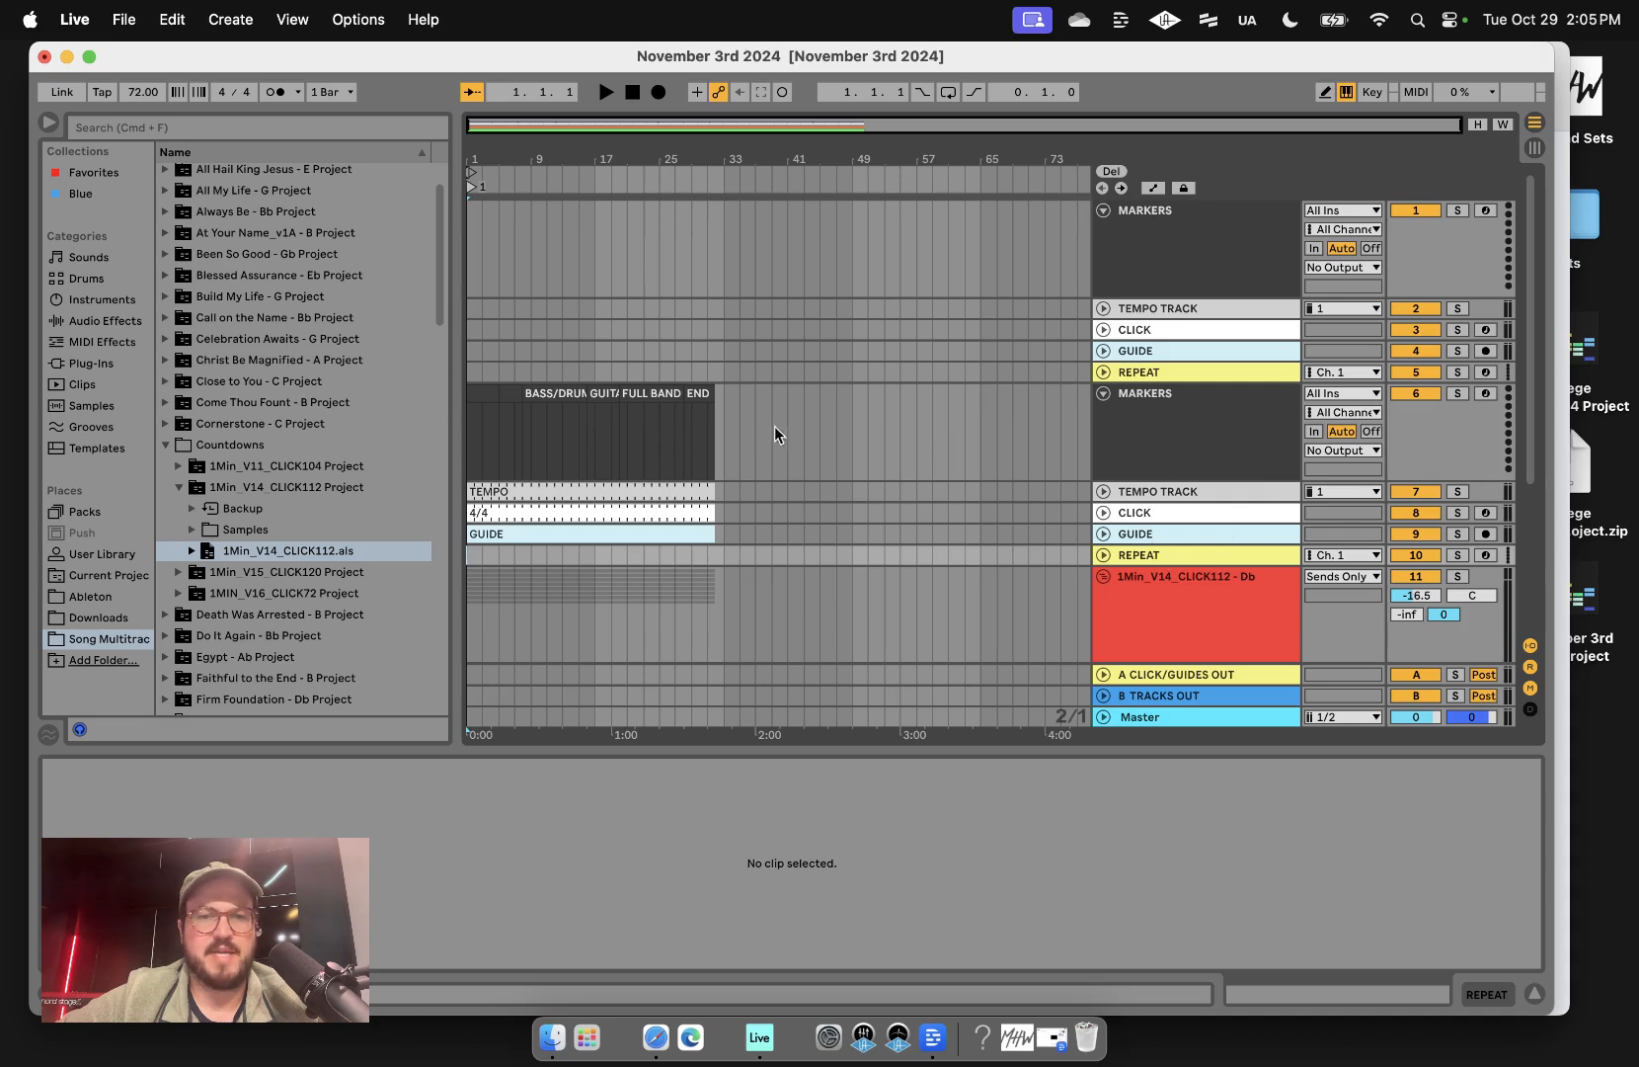
{"action": "scroll", "coordinate": [788, 460], "scroll_direction": "down", "scroll_amount": 1}
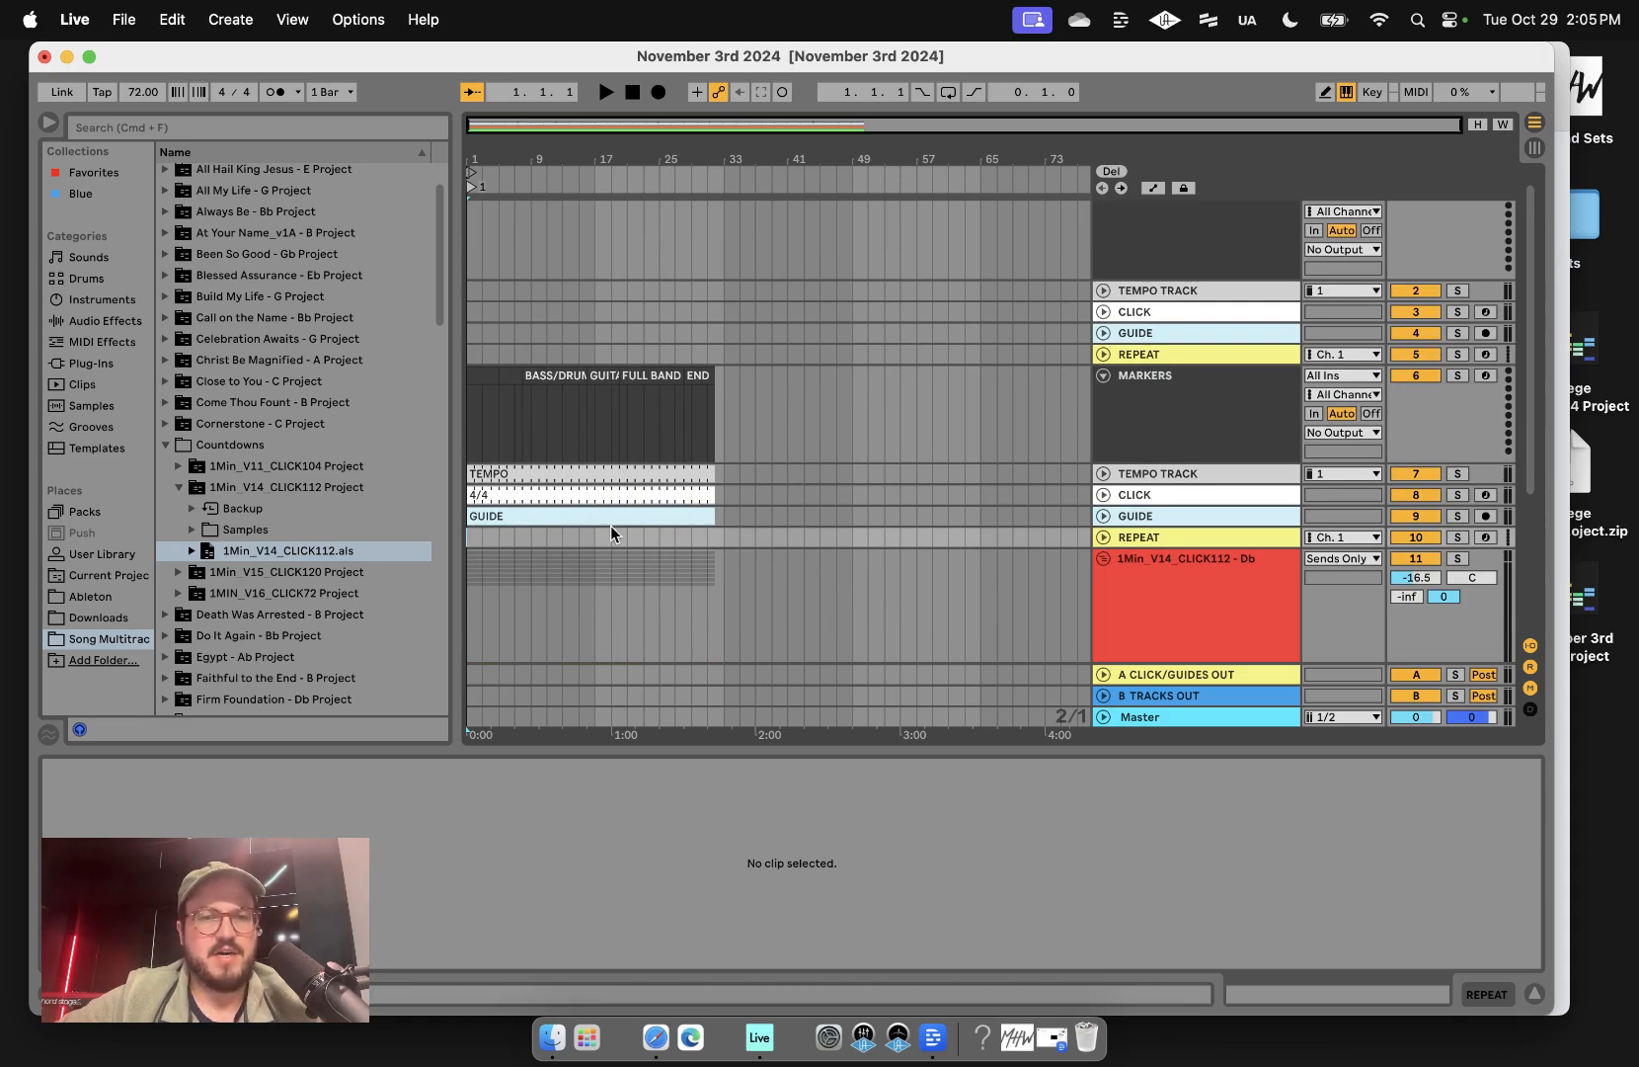
{"action": "left_click", "coordinate": [662, 516]}
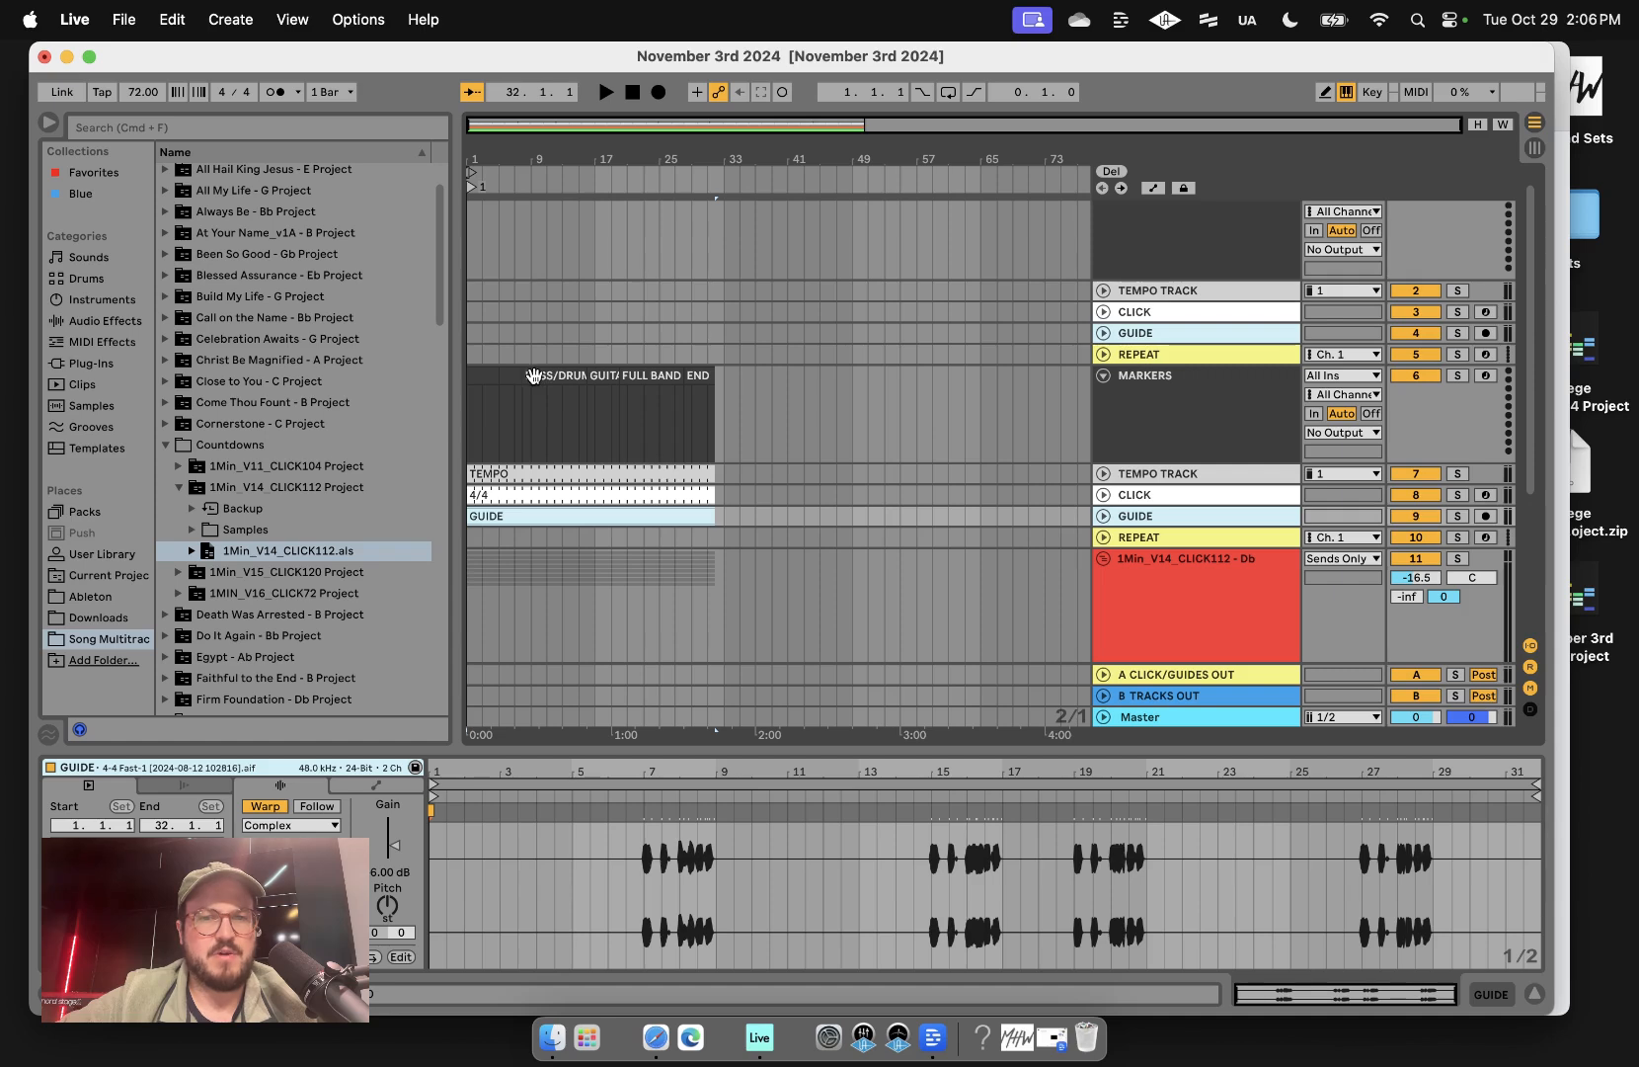
{"action": "left_click", "coordinate": [533, 376]}
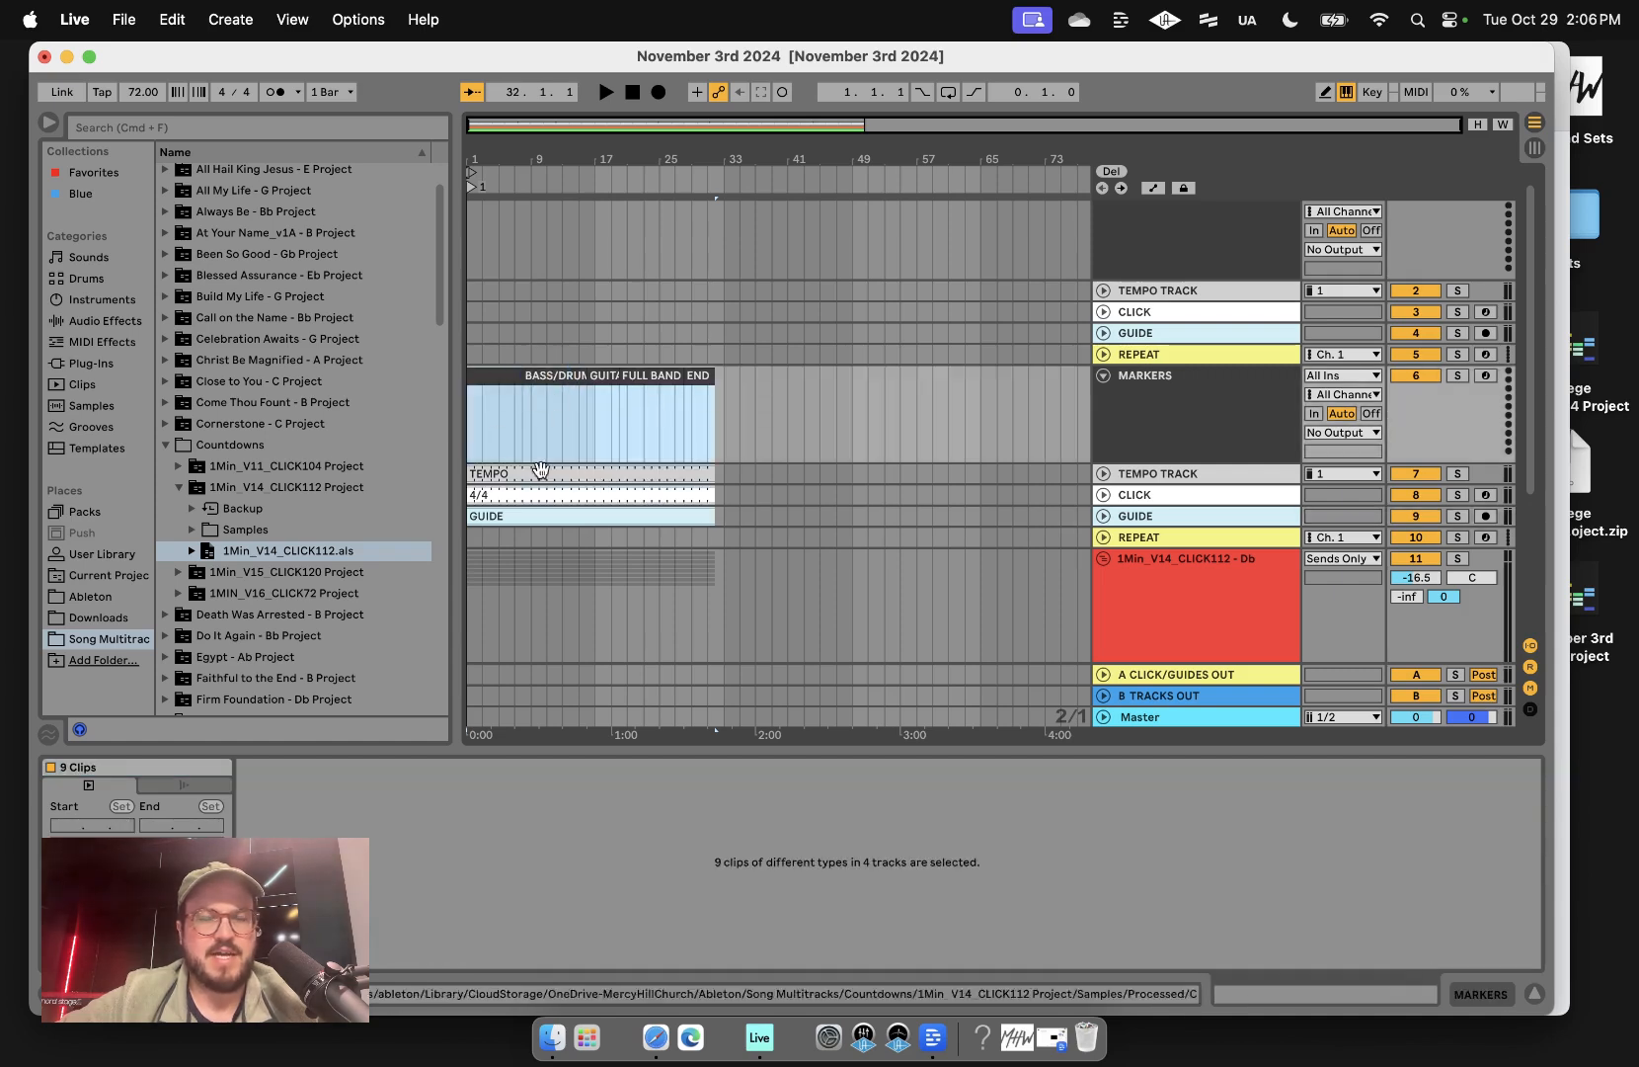
{"action": "scroll", "coordinate": [697, 453], "scroll_direction": "up", "scroll_amount": 1}
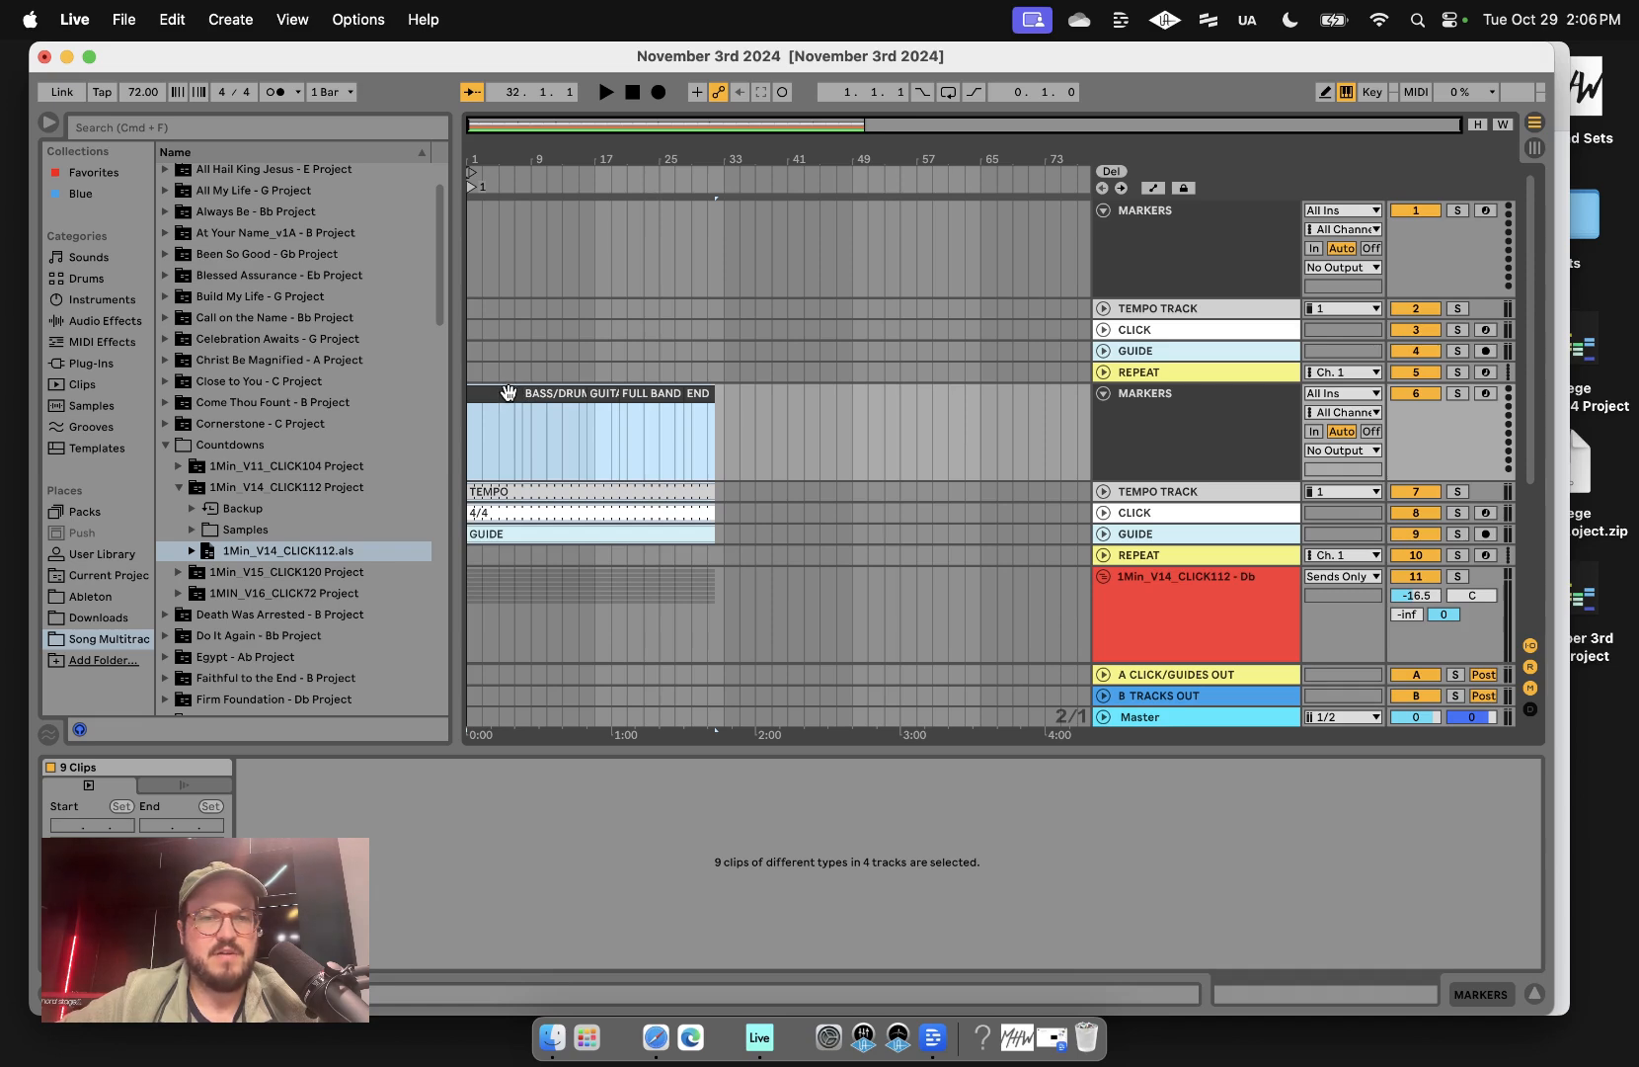
{"action": "left_click_drag", "start_coordinate": [509, 393], "coordinate": [515, 264]}
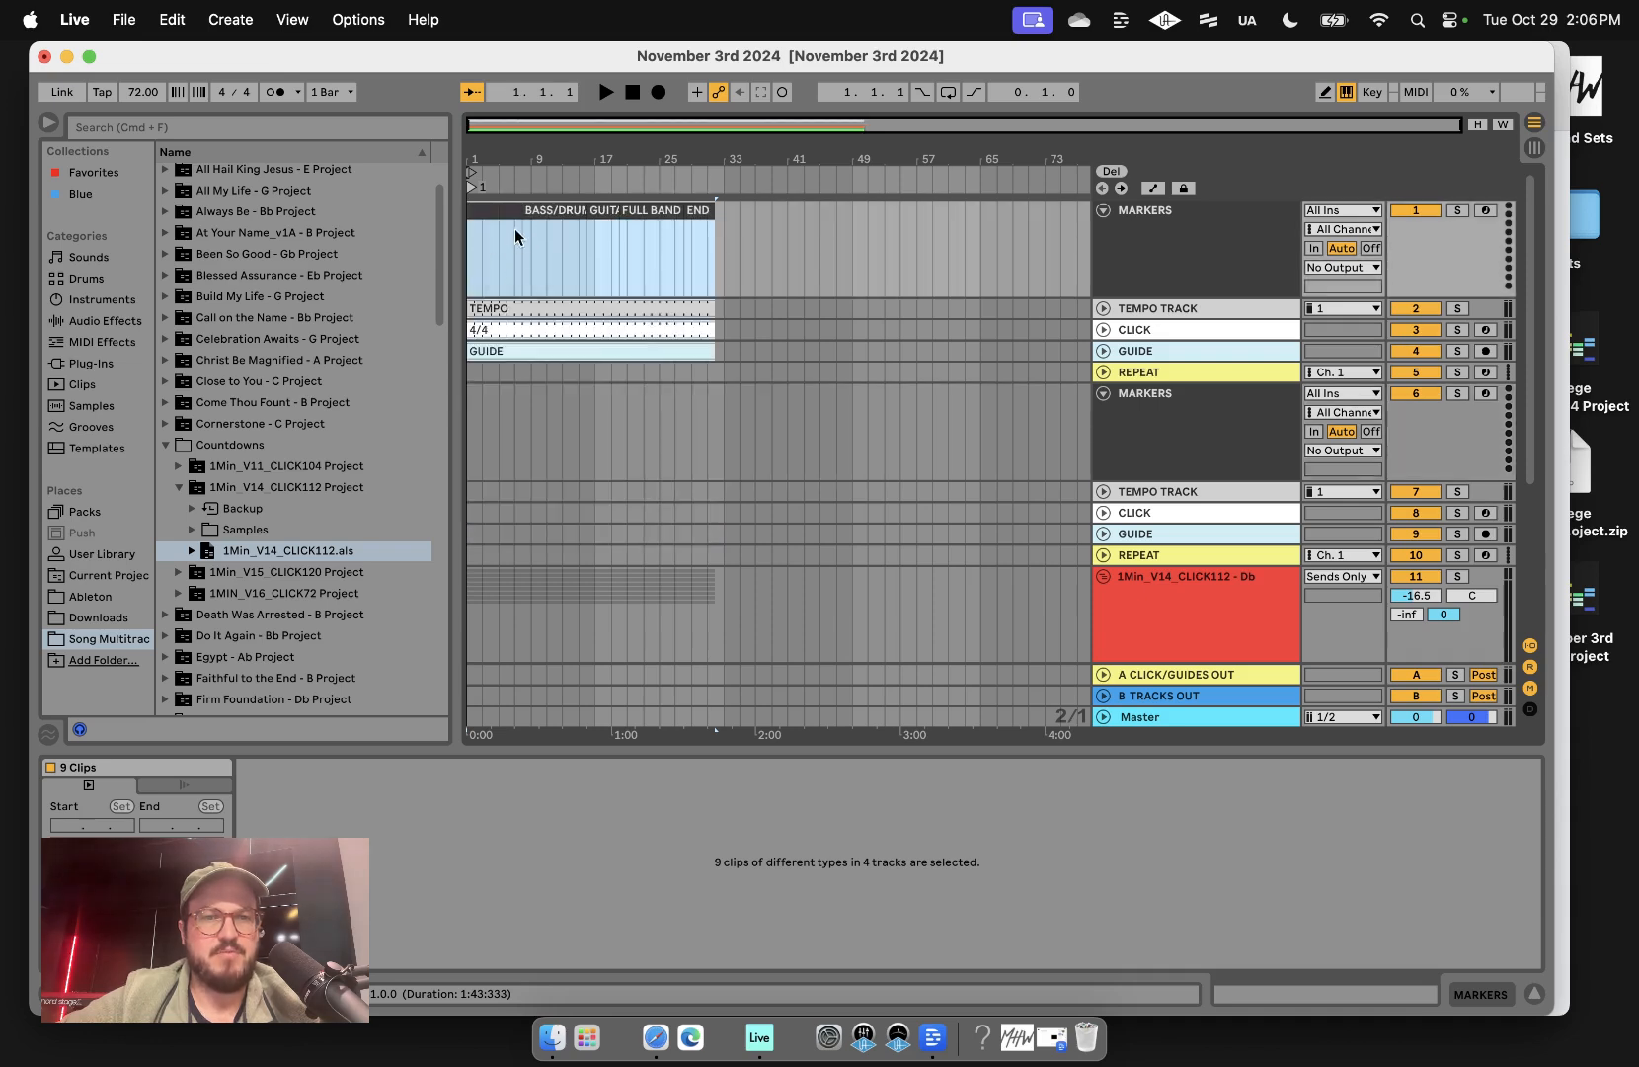
{"action": "left_click_drag", "start_coordinate": [492, 221], "coordinate": [492, 226]}
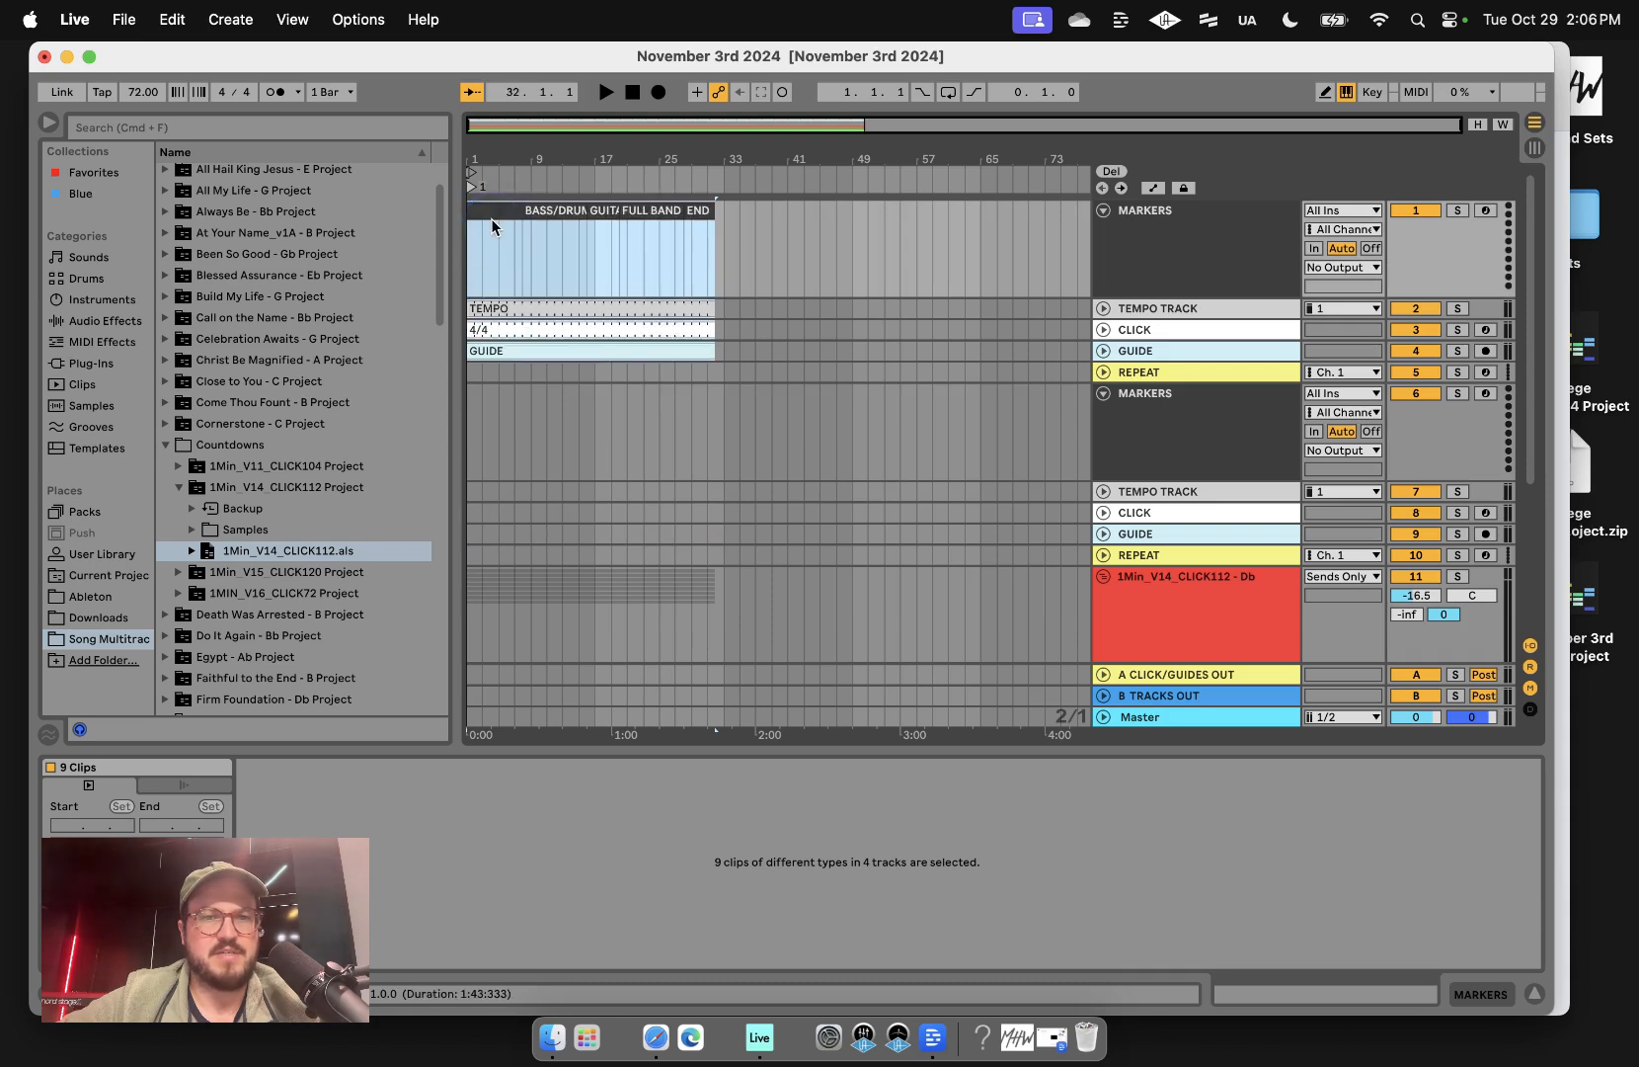
{"action": "left_click", "coordinate": [739, 462]}
- Read the guide's item "Delete Unused Master Tracks" in Safari, and return to Ableton Live
{"action": "left_click", "coordinate": [656, 1037]}
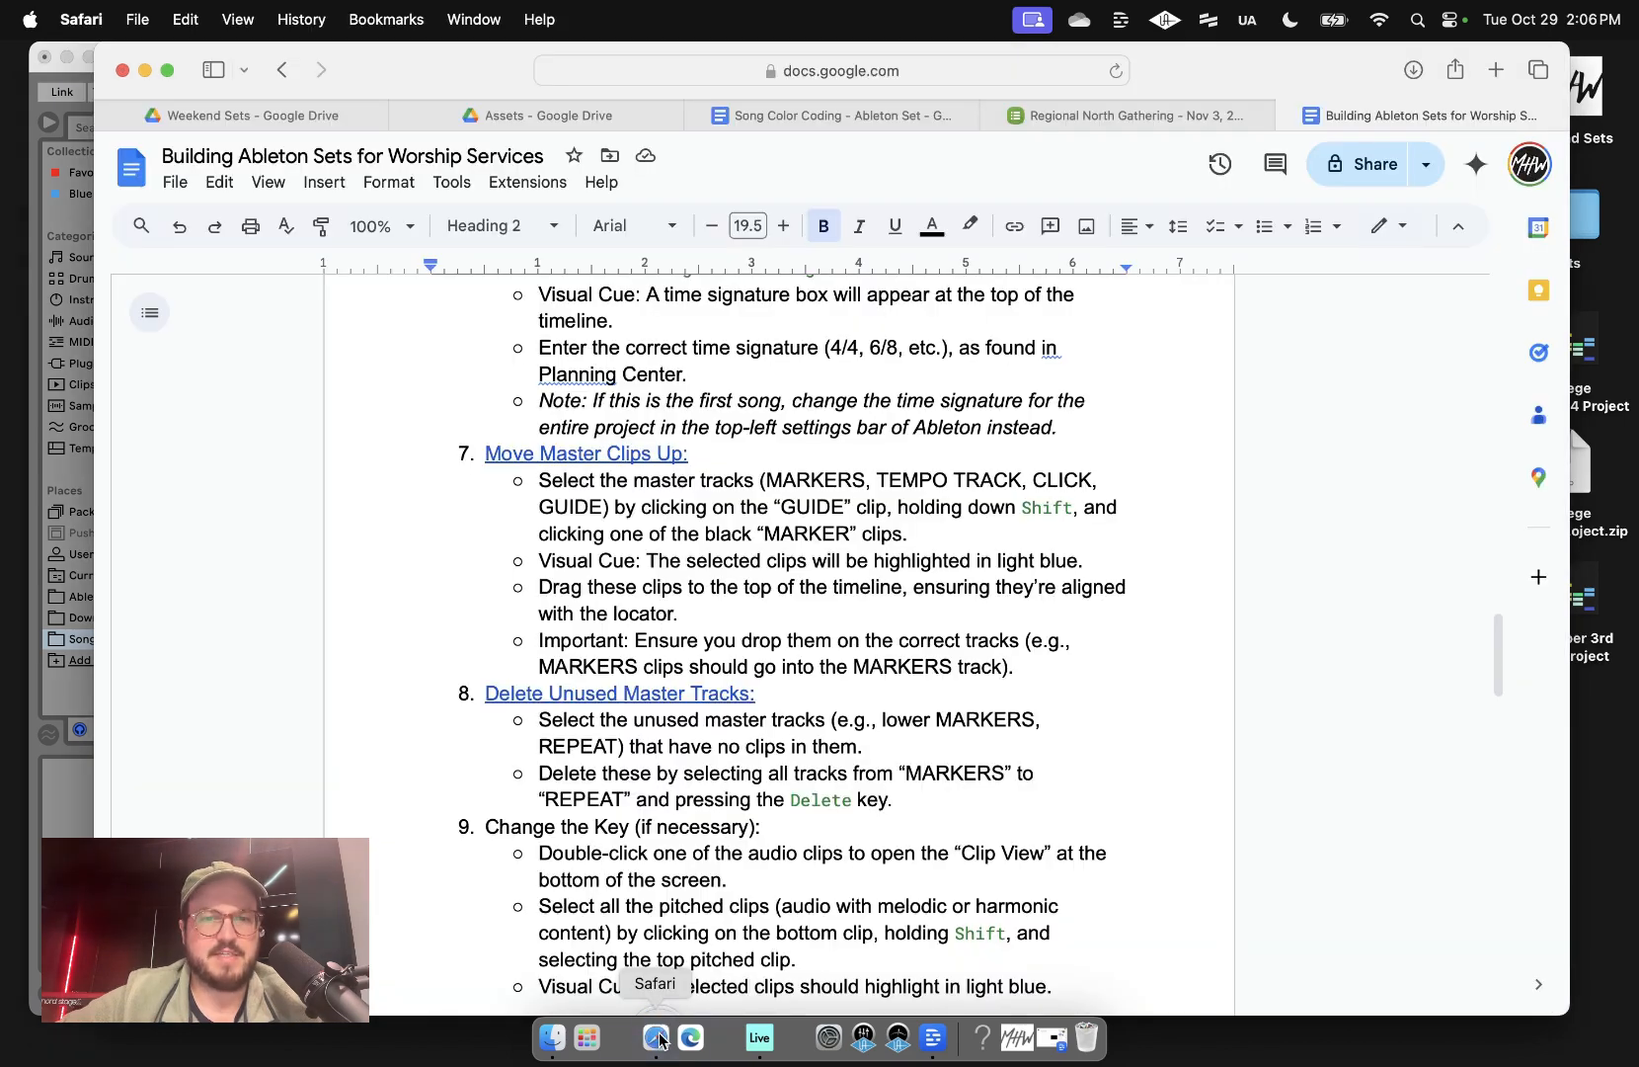
{"action": "scroll", "coordinate": [730, 471], "scroll_direction": "down", "scroll_amount": 3}
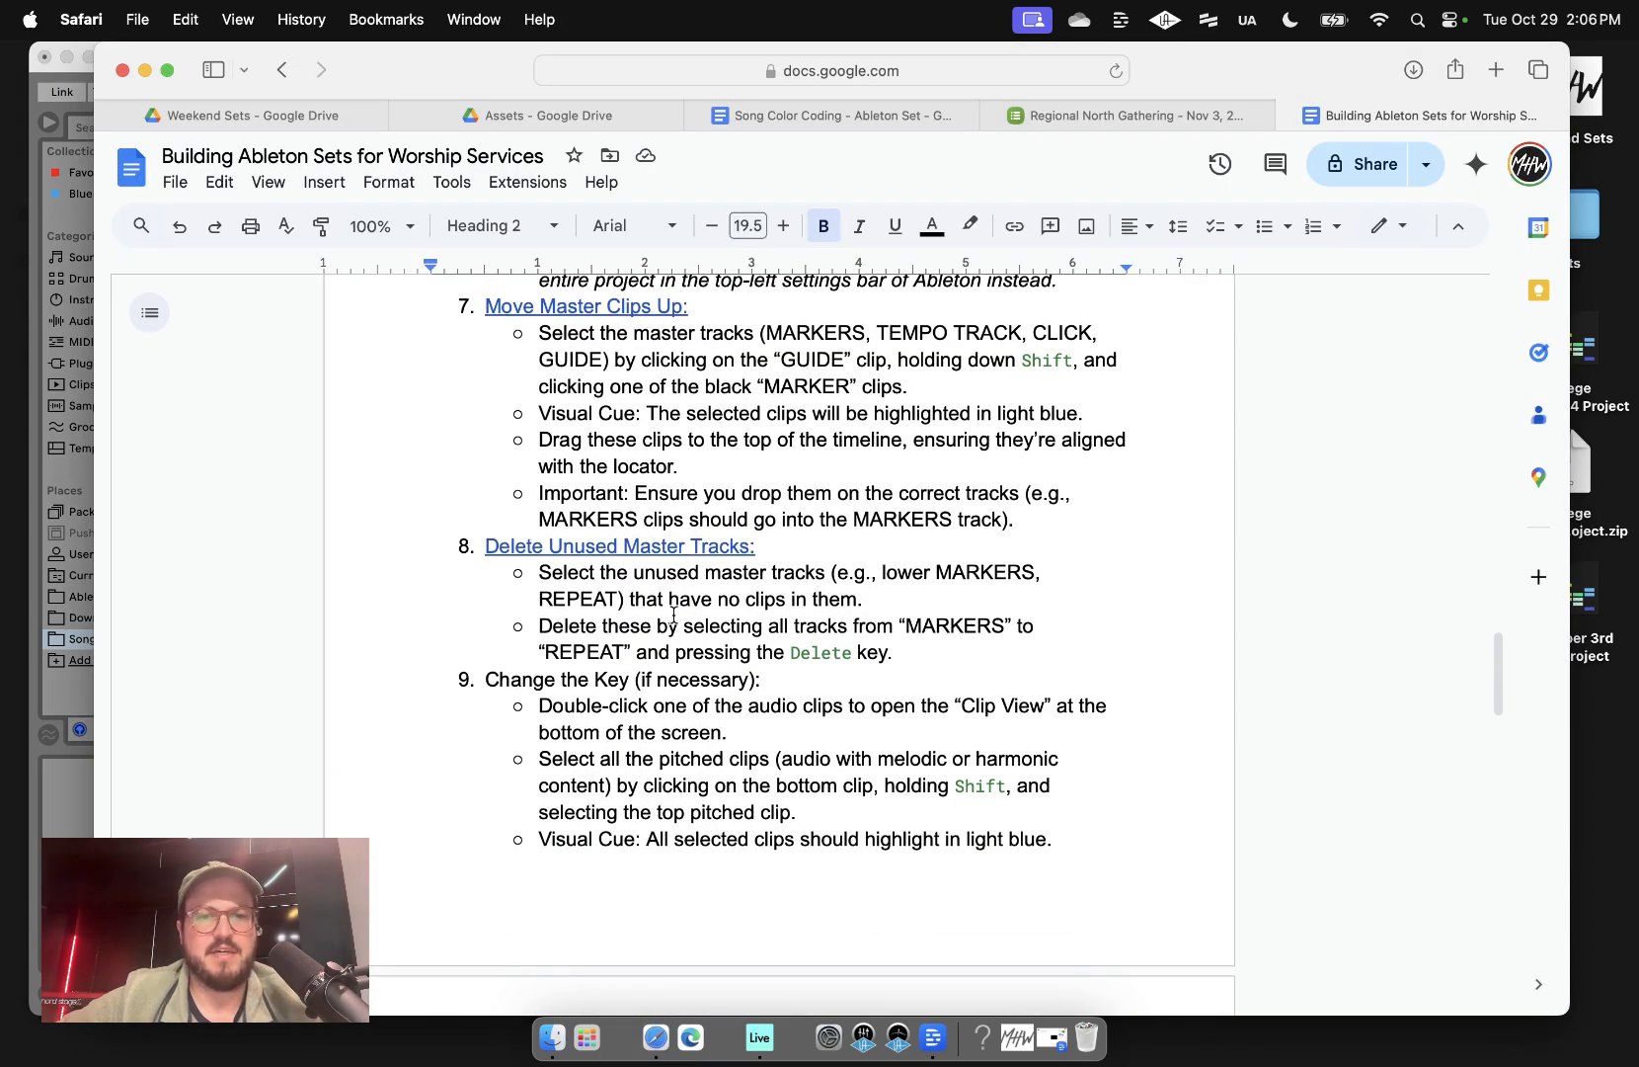
{"action": "left_click", "coordinate": [42, 79]}
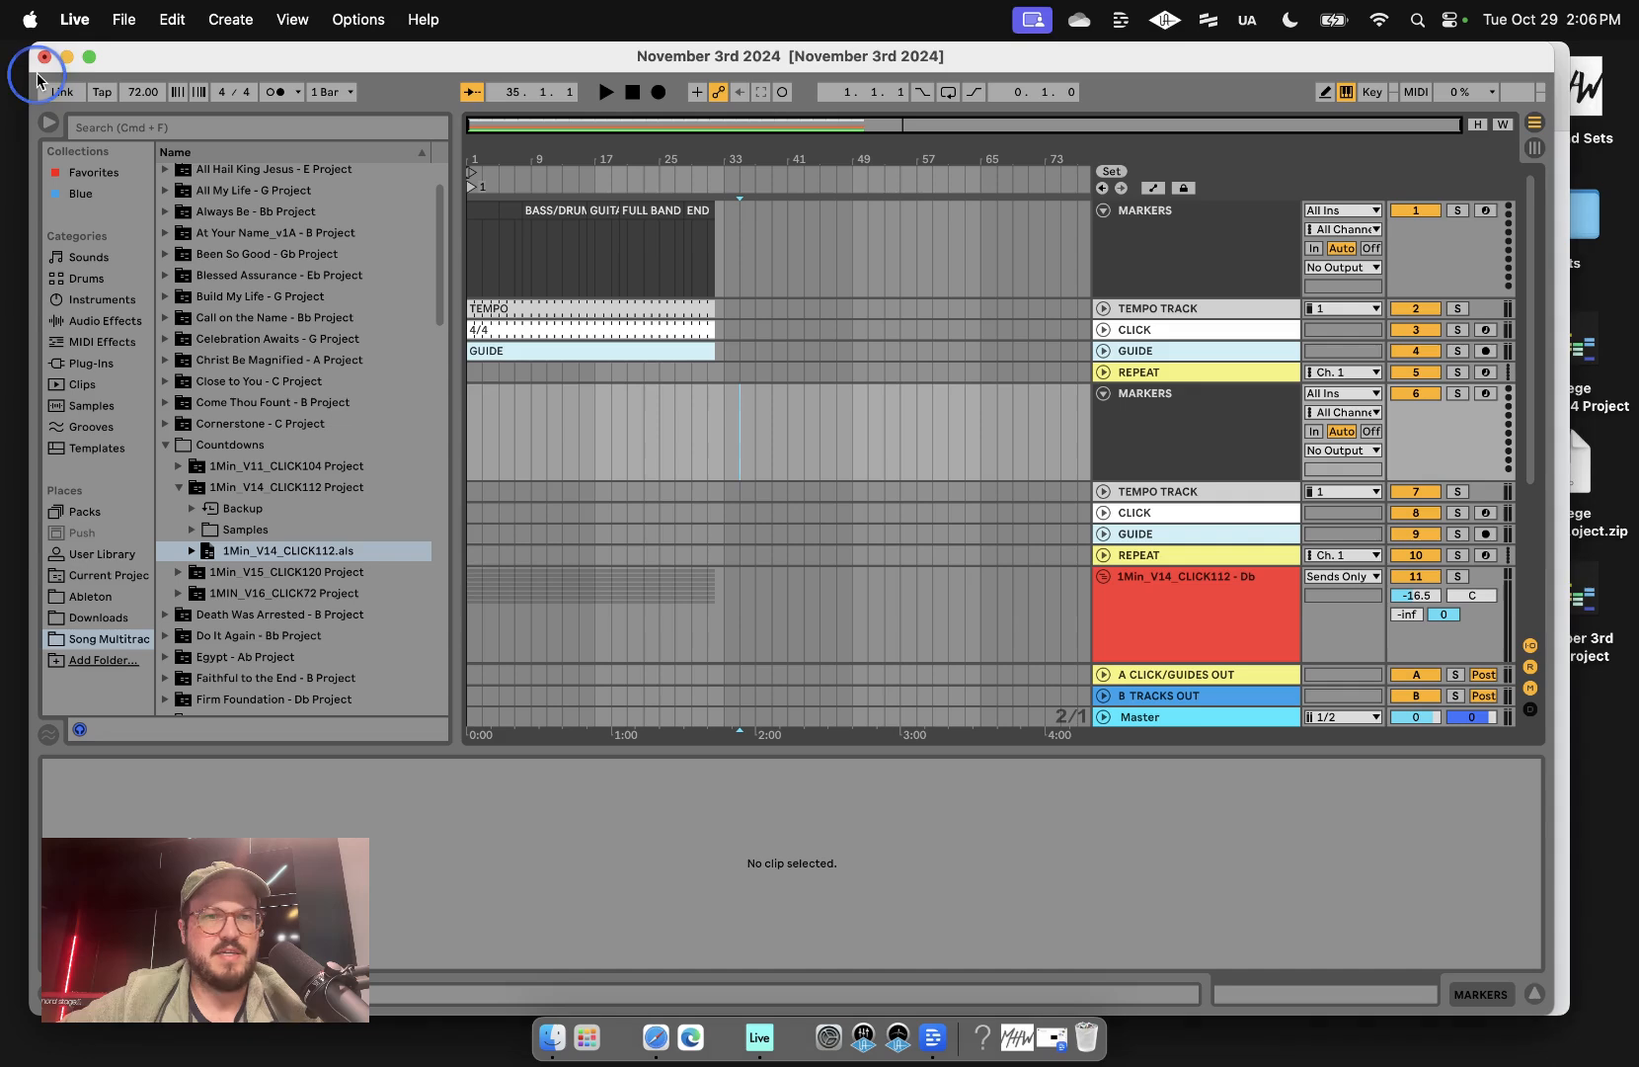
- Delete the empty lower master tracks from MARKERS through REPEAT, directly above the countdown's group
{"action": "left_click", "coordinate": [1215, 476]}
{"action": "left_click", "coordinate": [1155, 555], "text": "shift"}
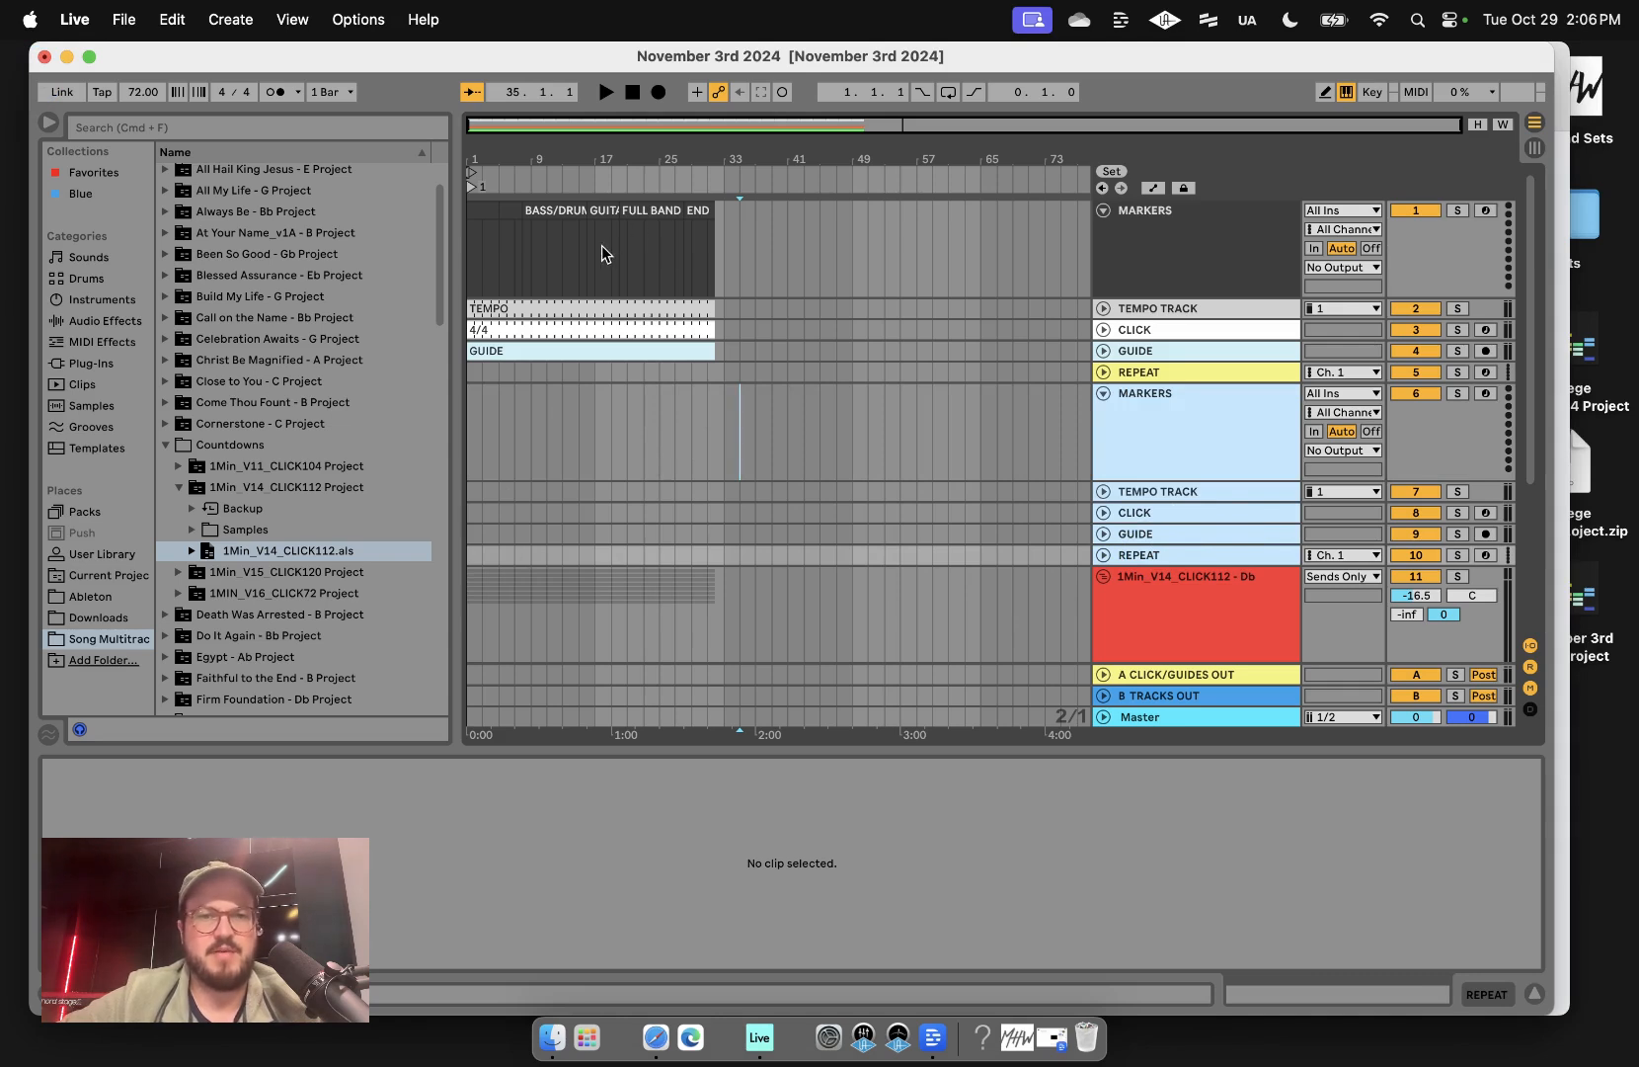
{"action": "left_click", "coordinate": [1200, 435]}
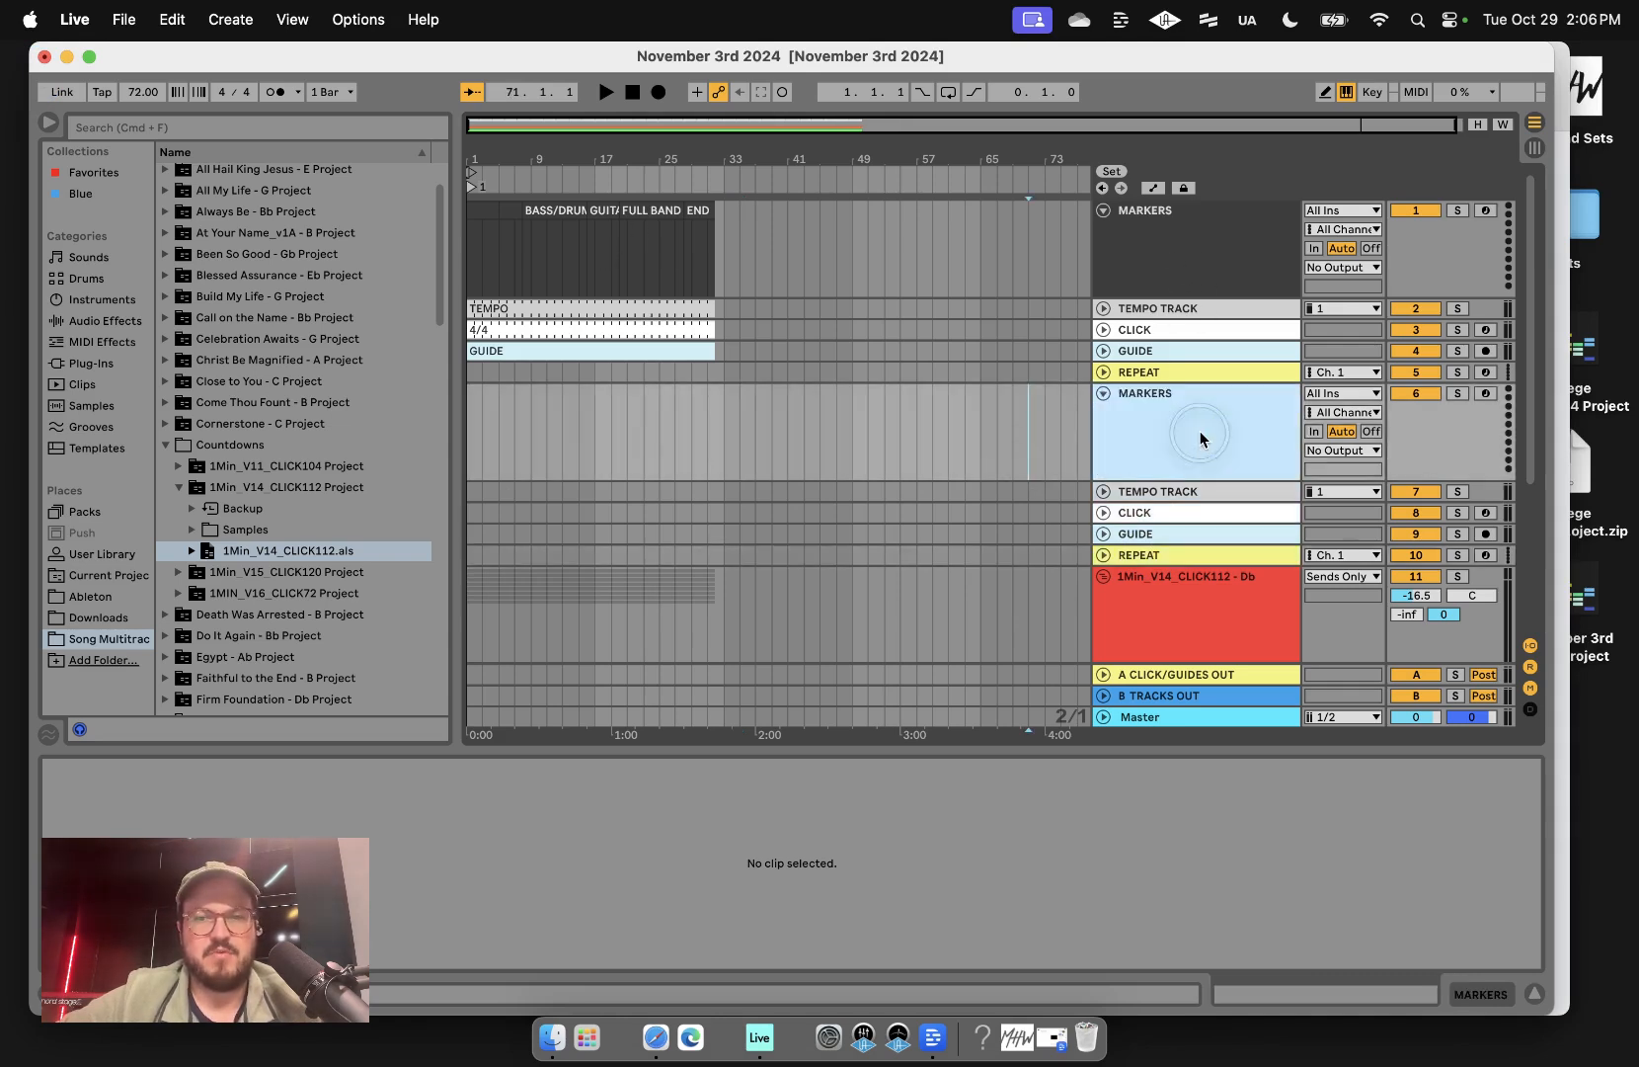
{"action": "left_click", "coordinate": [1195, 556], "text": "shift"}
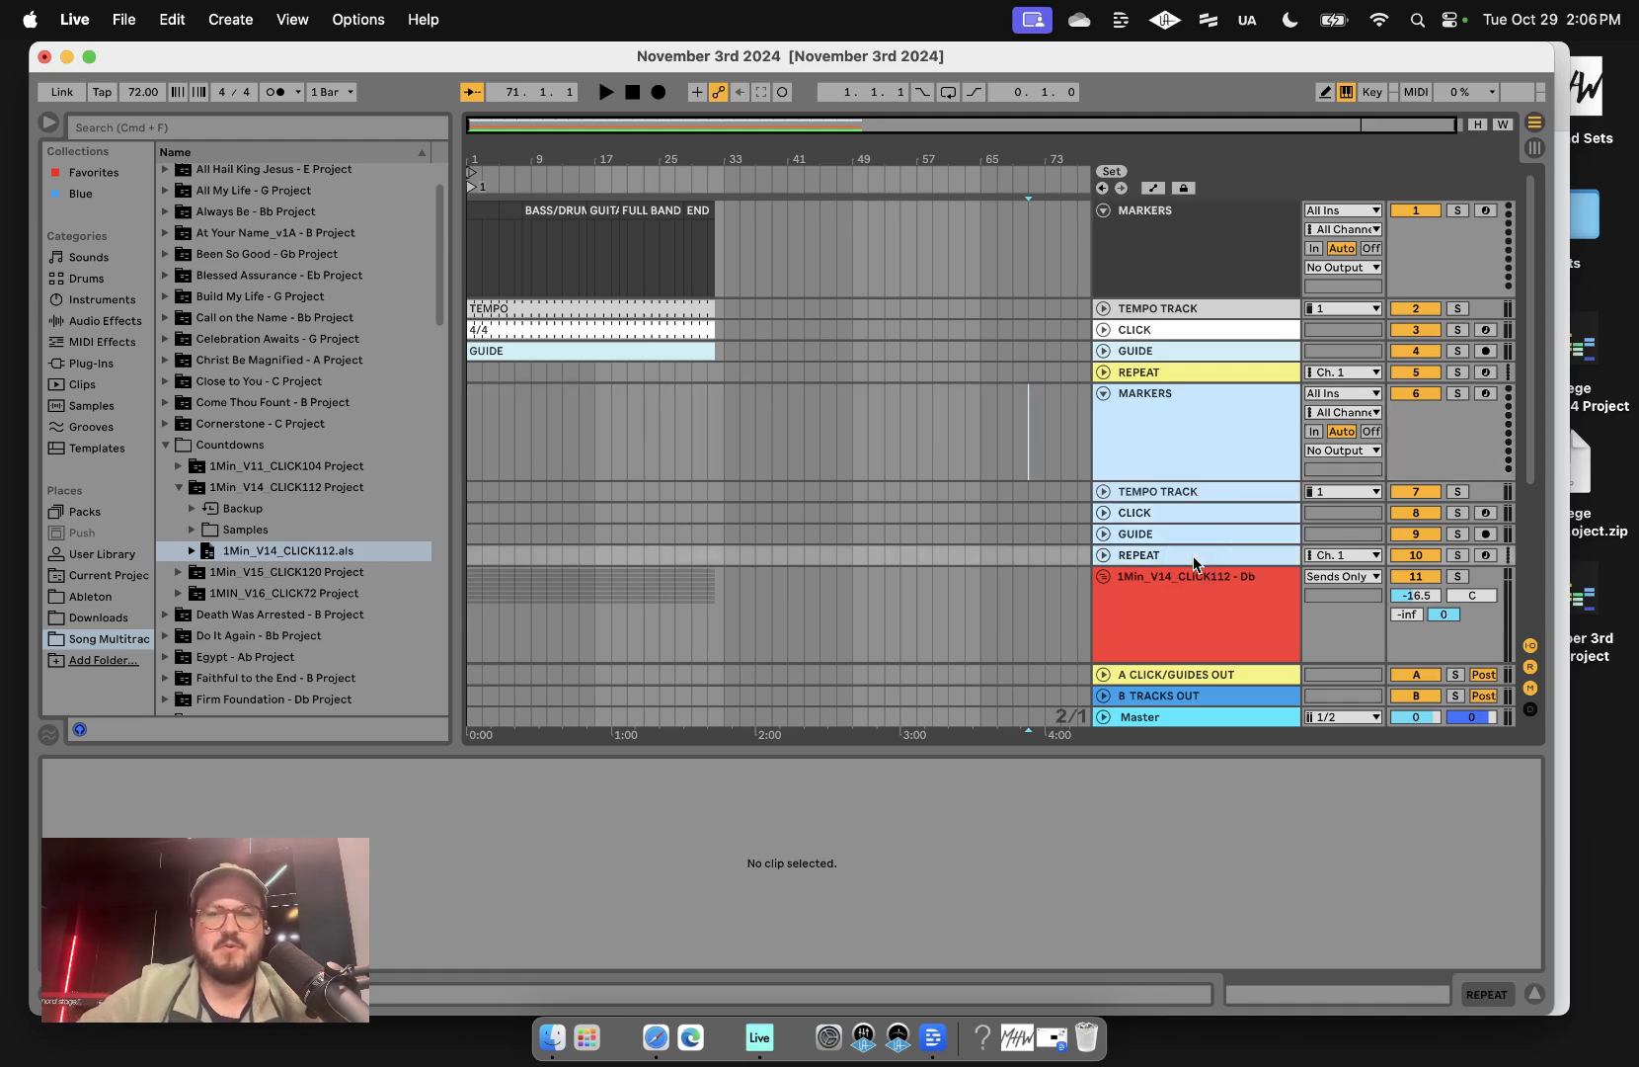
{"action": "key", "text": "Delete"}
- Read the guide's "Change the Key" item in Safari, check the Countdown's key in Planning Center, and return to Ableton Live
{"action": "left_click", "coordinate": [656, 1037]}
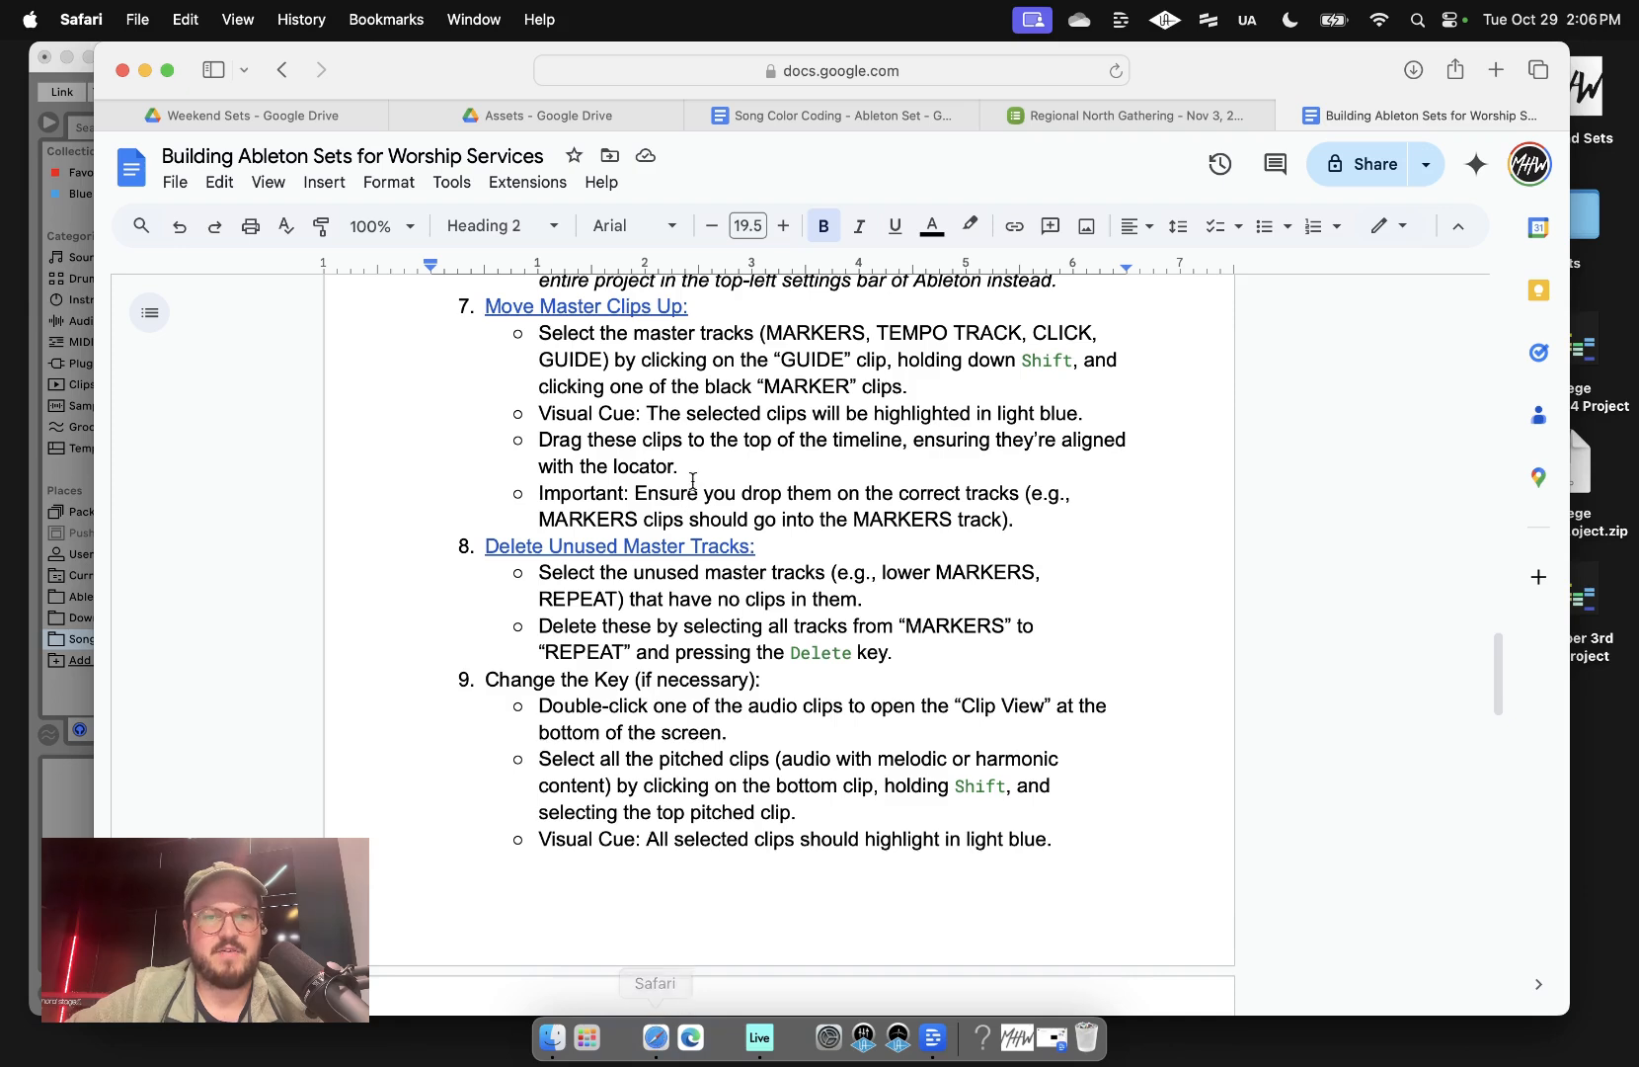
{"action": "scroll", "coordinate": [693, 481], "scroll_direction": "down", "scroll_amount": 5}
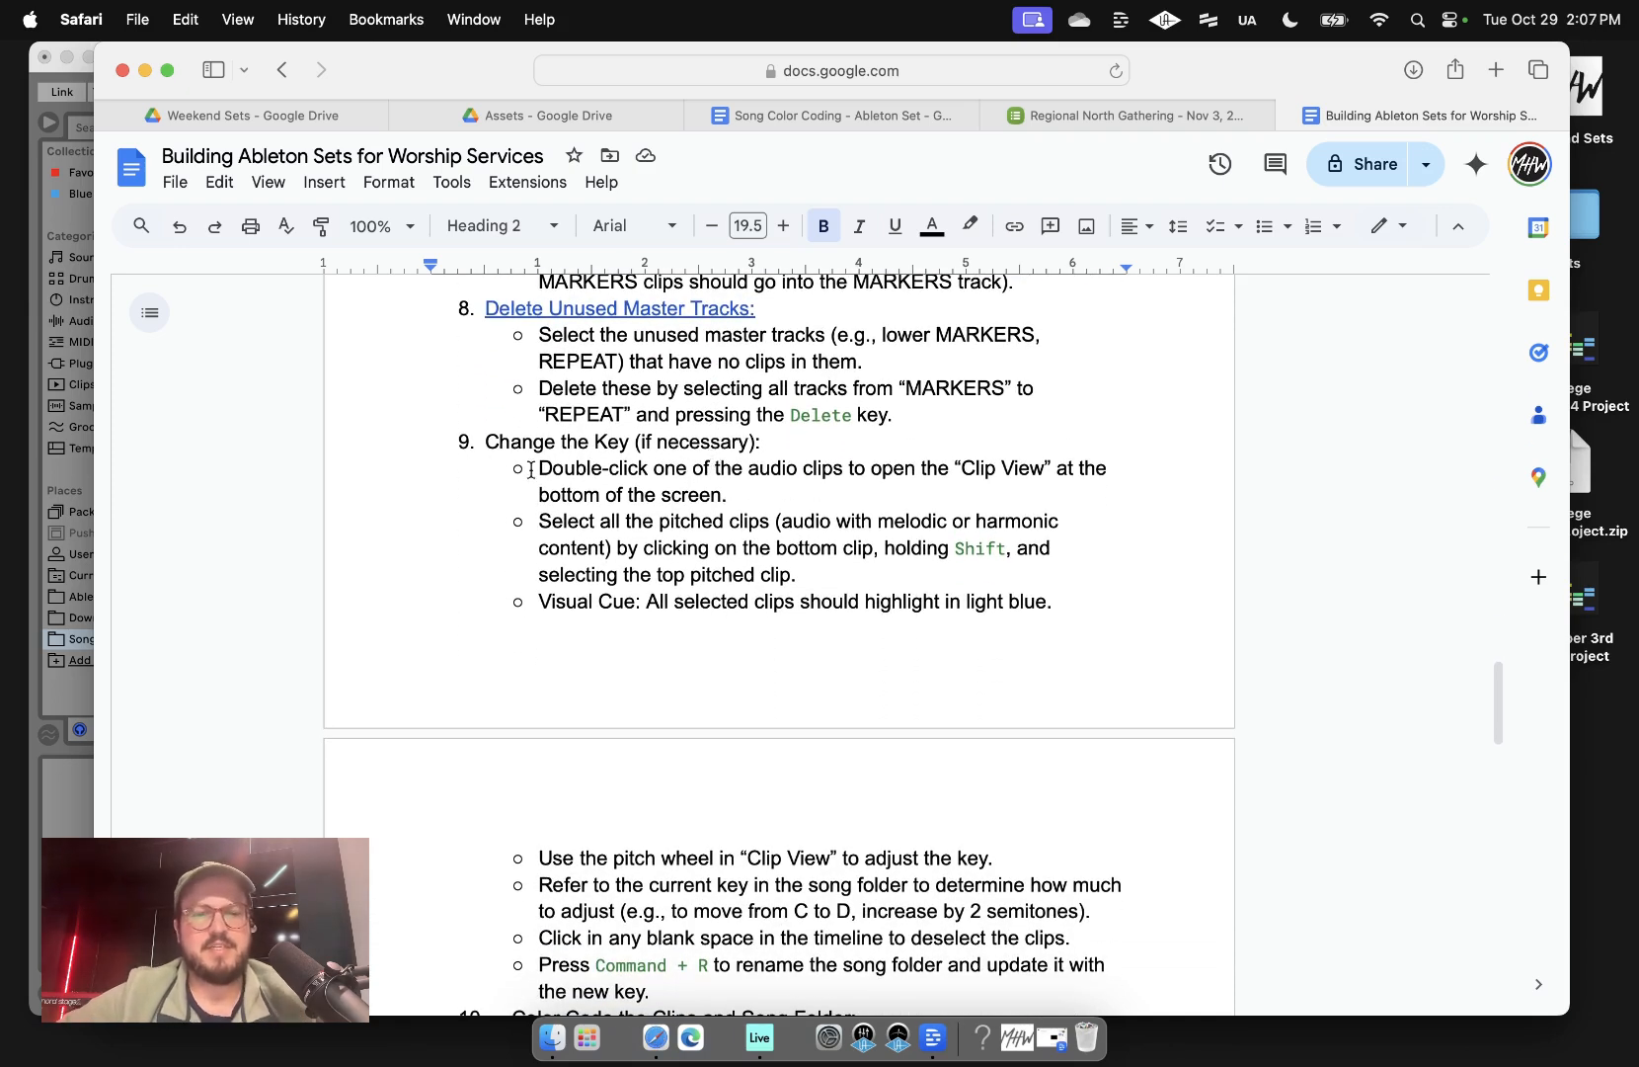
{"action": "scroll", "coordinate": [713, 484], "scroll_direction": "down", "scroll_amount": 1}
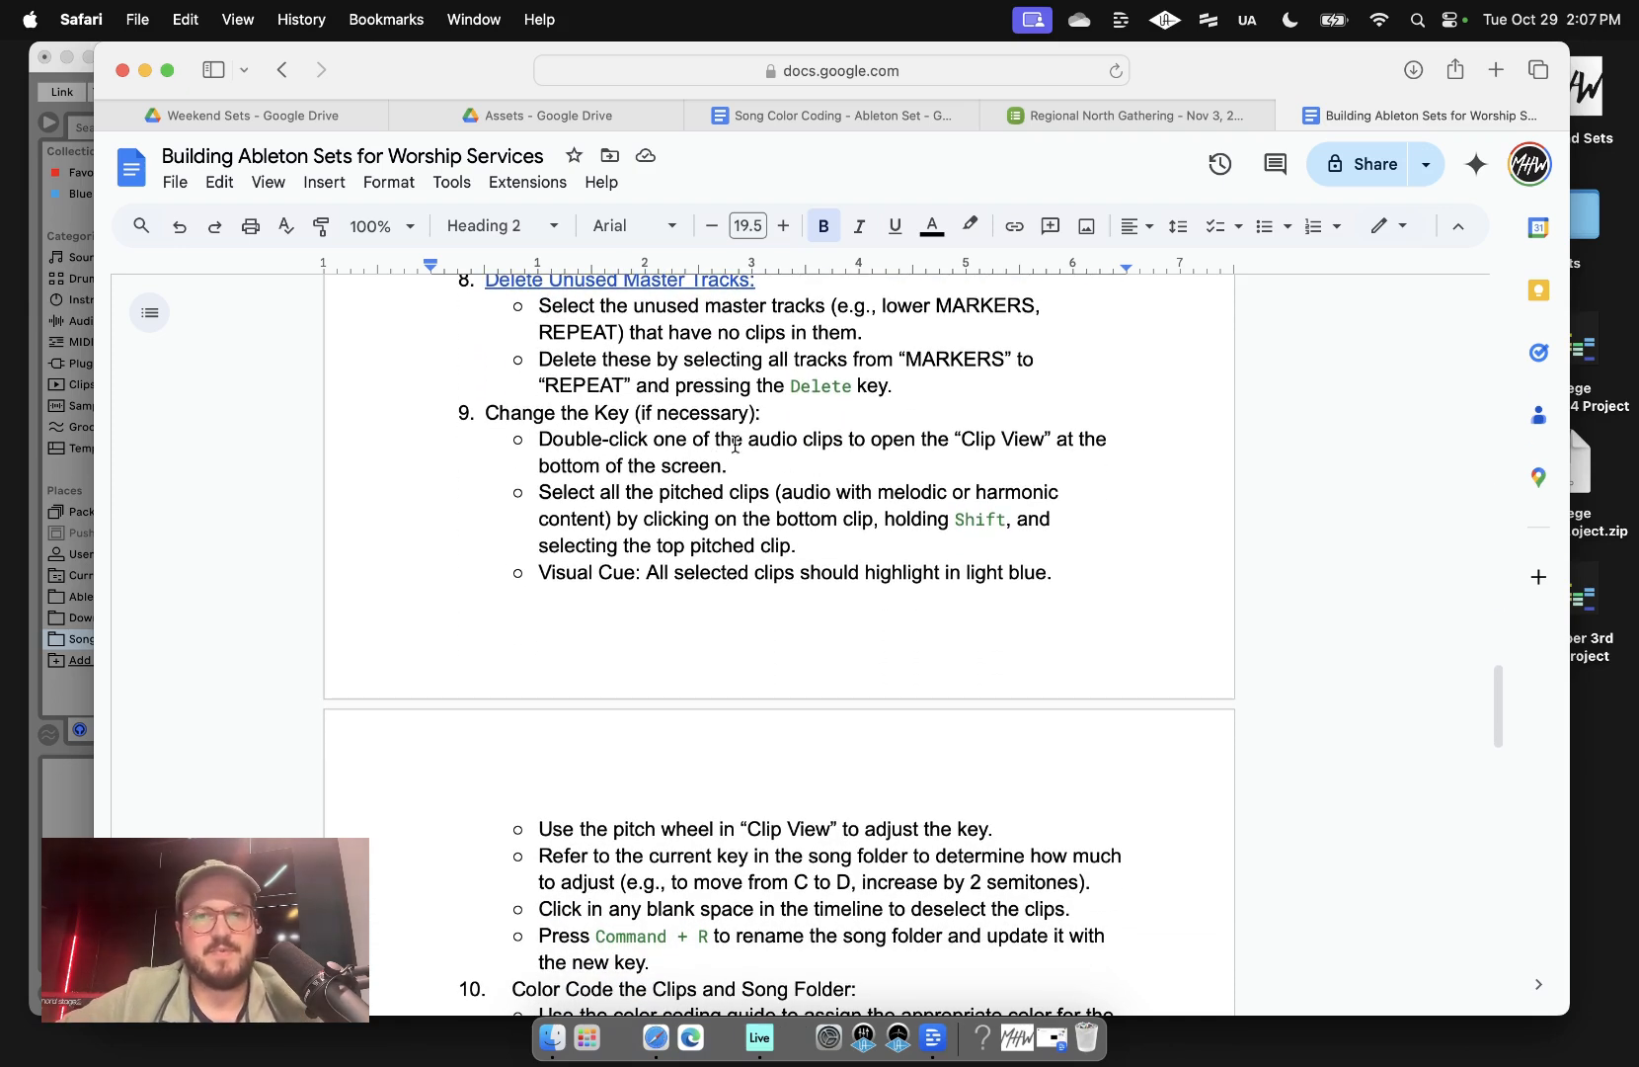
{"action": "left_click", "coordinate": [1140, 117]}
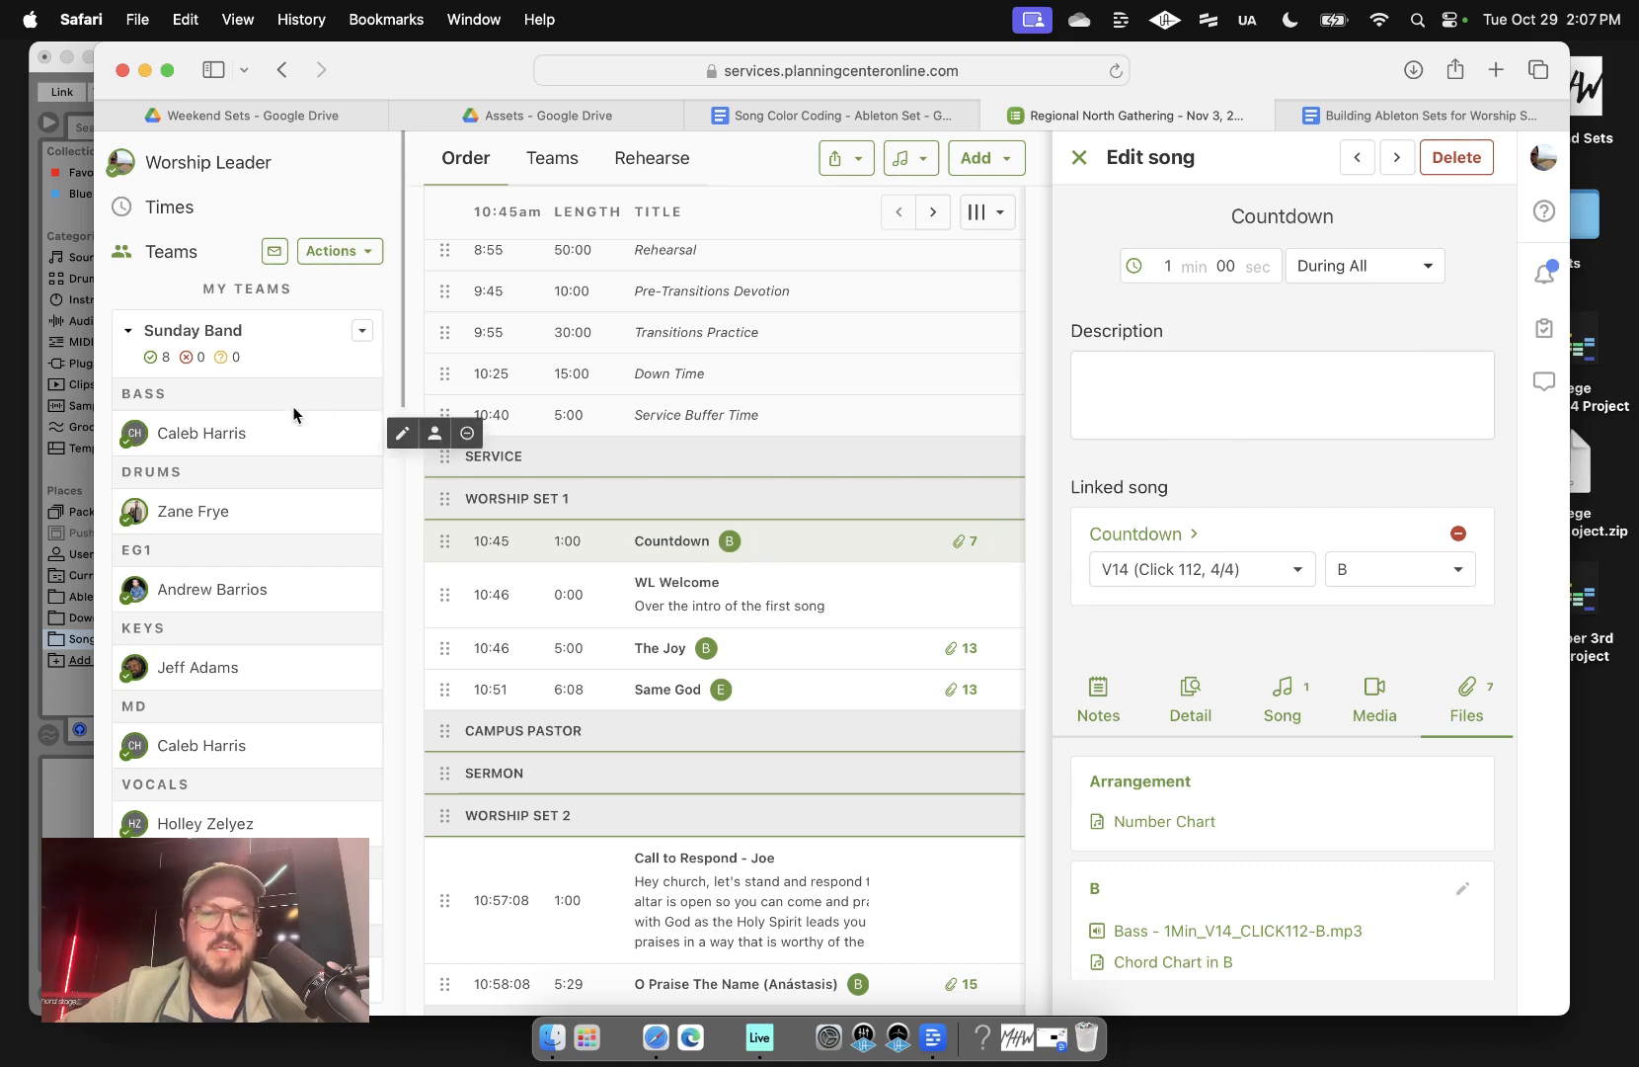
{"action": "left_click", "coordinate": [33, 90]}
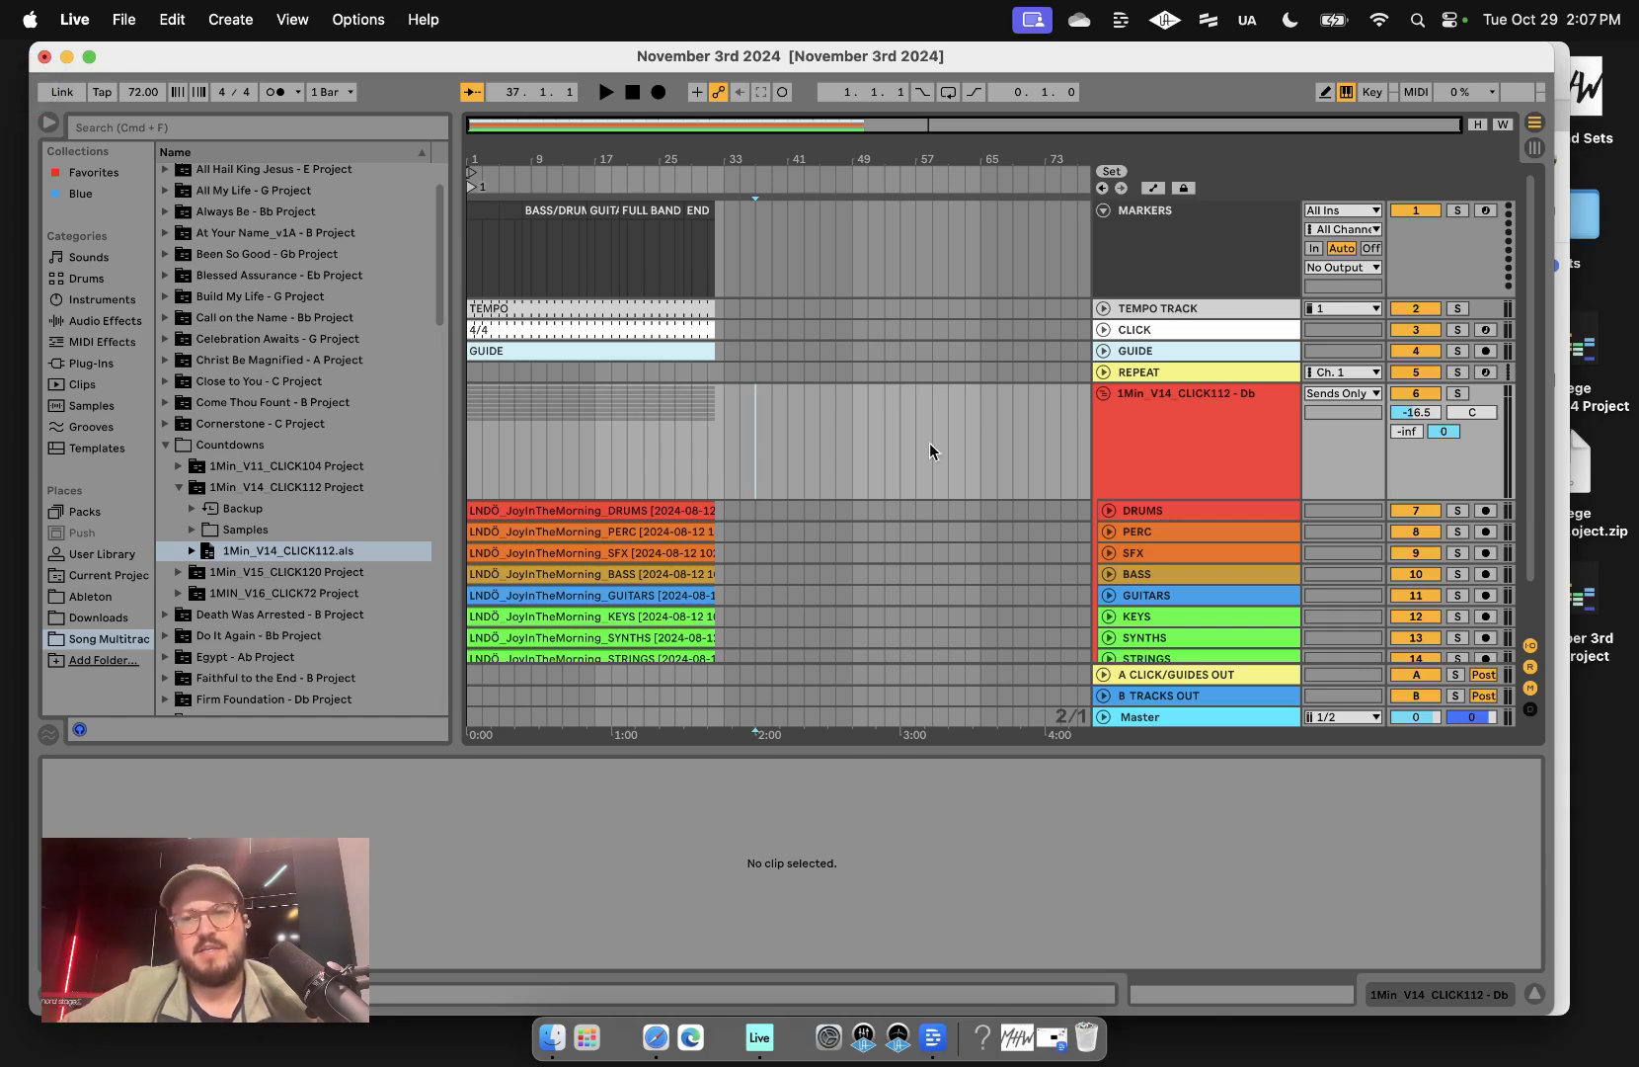
- Compare the countdown group's key with B on the keyboard chart in Google Drive, and return to the countdown's tracks in Ableton Live
{"action": "left_click", "coordinate": [1179, 428]}
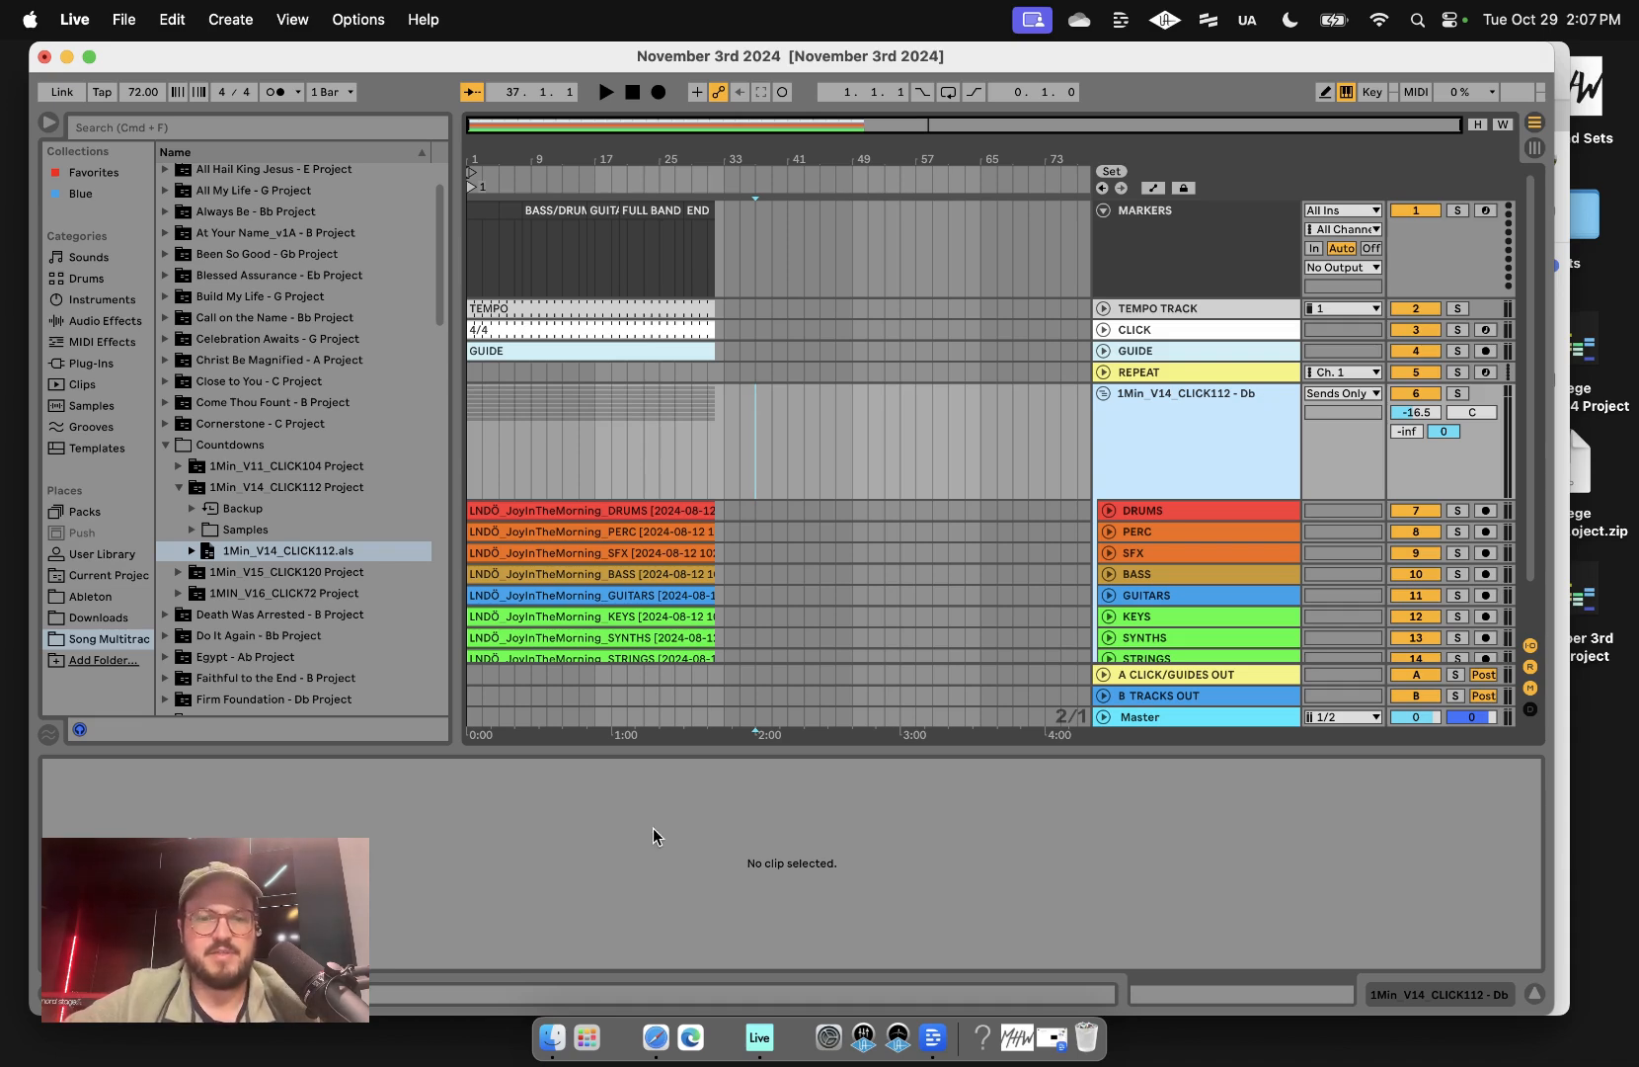
{"action": "left_click", "coordinate": [654, 1037]}
{"action": "left_click", "coordinate": [576, 117]}
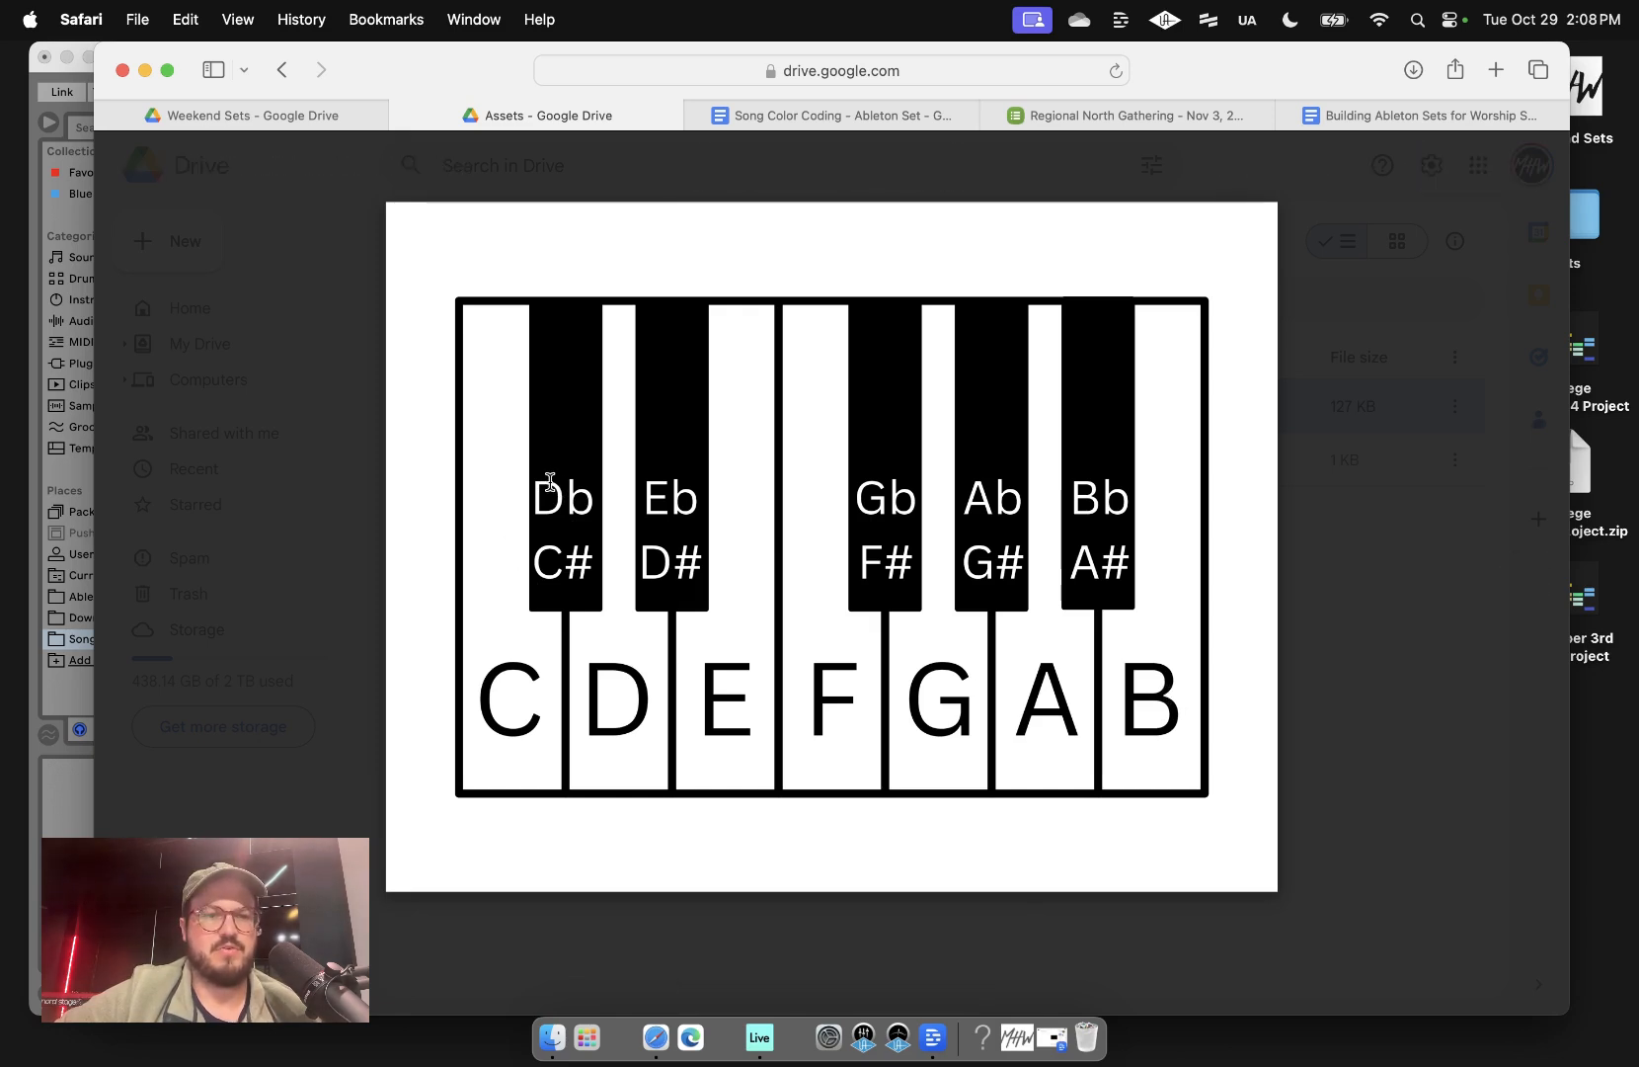
{"action": "left_click", "coordinate": [32, 83]}
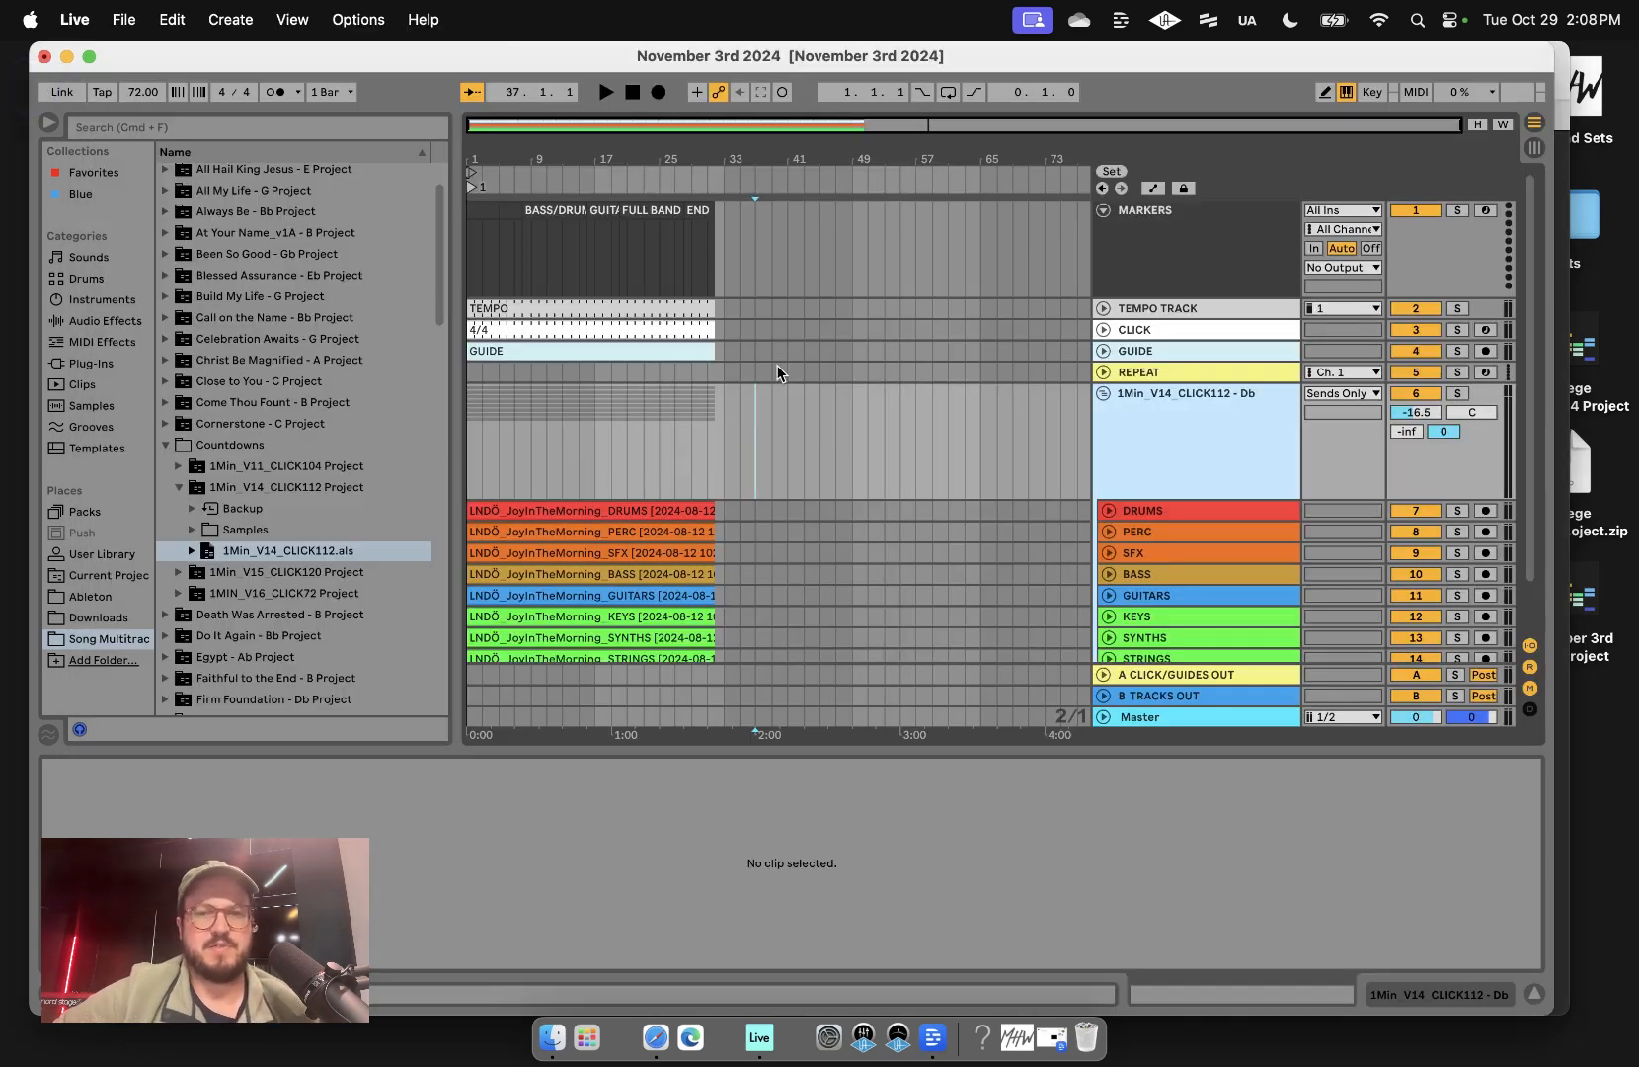
{"action": "scroll", "coordinate": [836, 470], "scroll_direction": "down", "scroll_amount": 1}
{"action": "scroll", "coordinate": [835, 478], "scroll_direction": "down", "scroll_amount": 1}
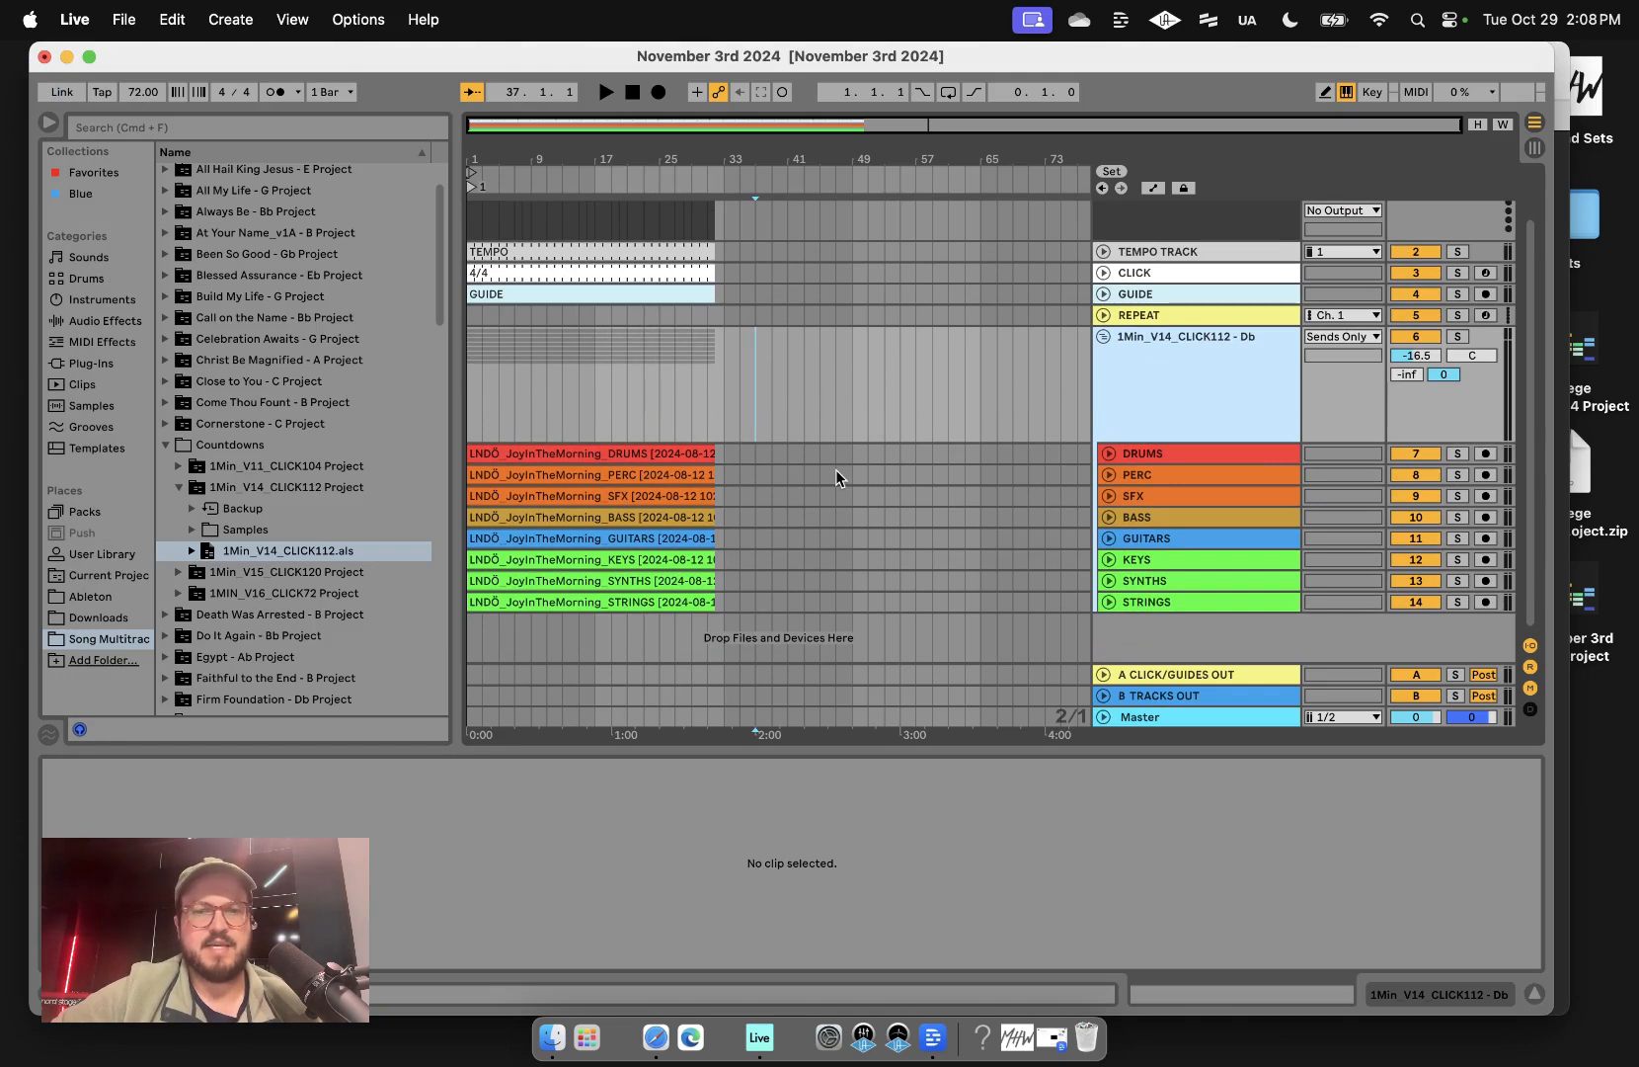
{"action": "left_click", "coordinate": [856, 474]}
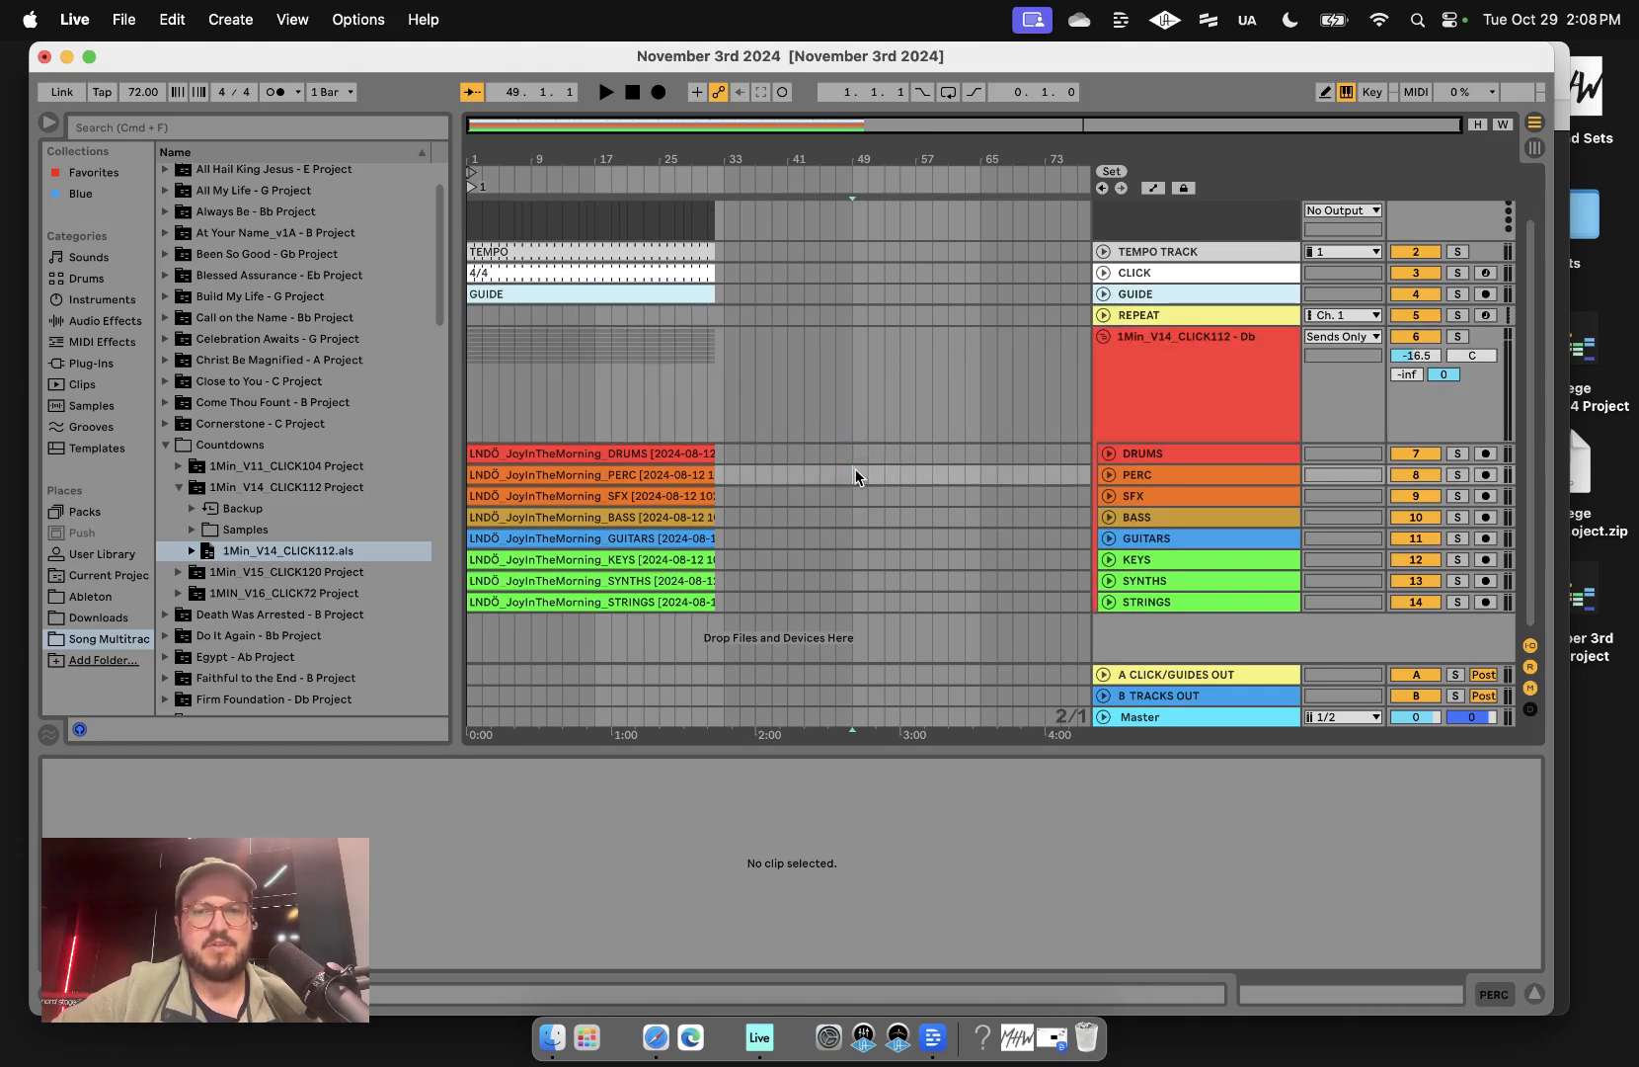
{"action": "left_click", "coordinate": [645, 517]}
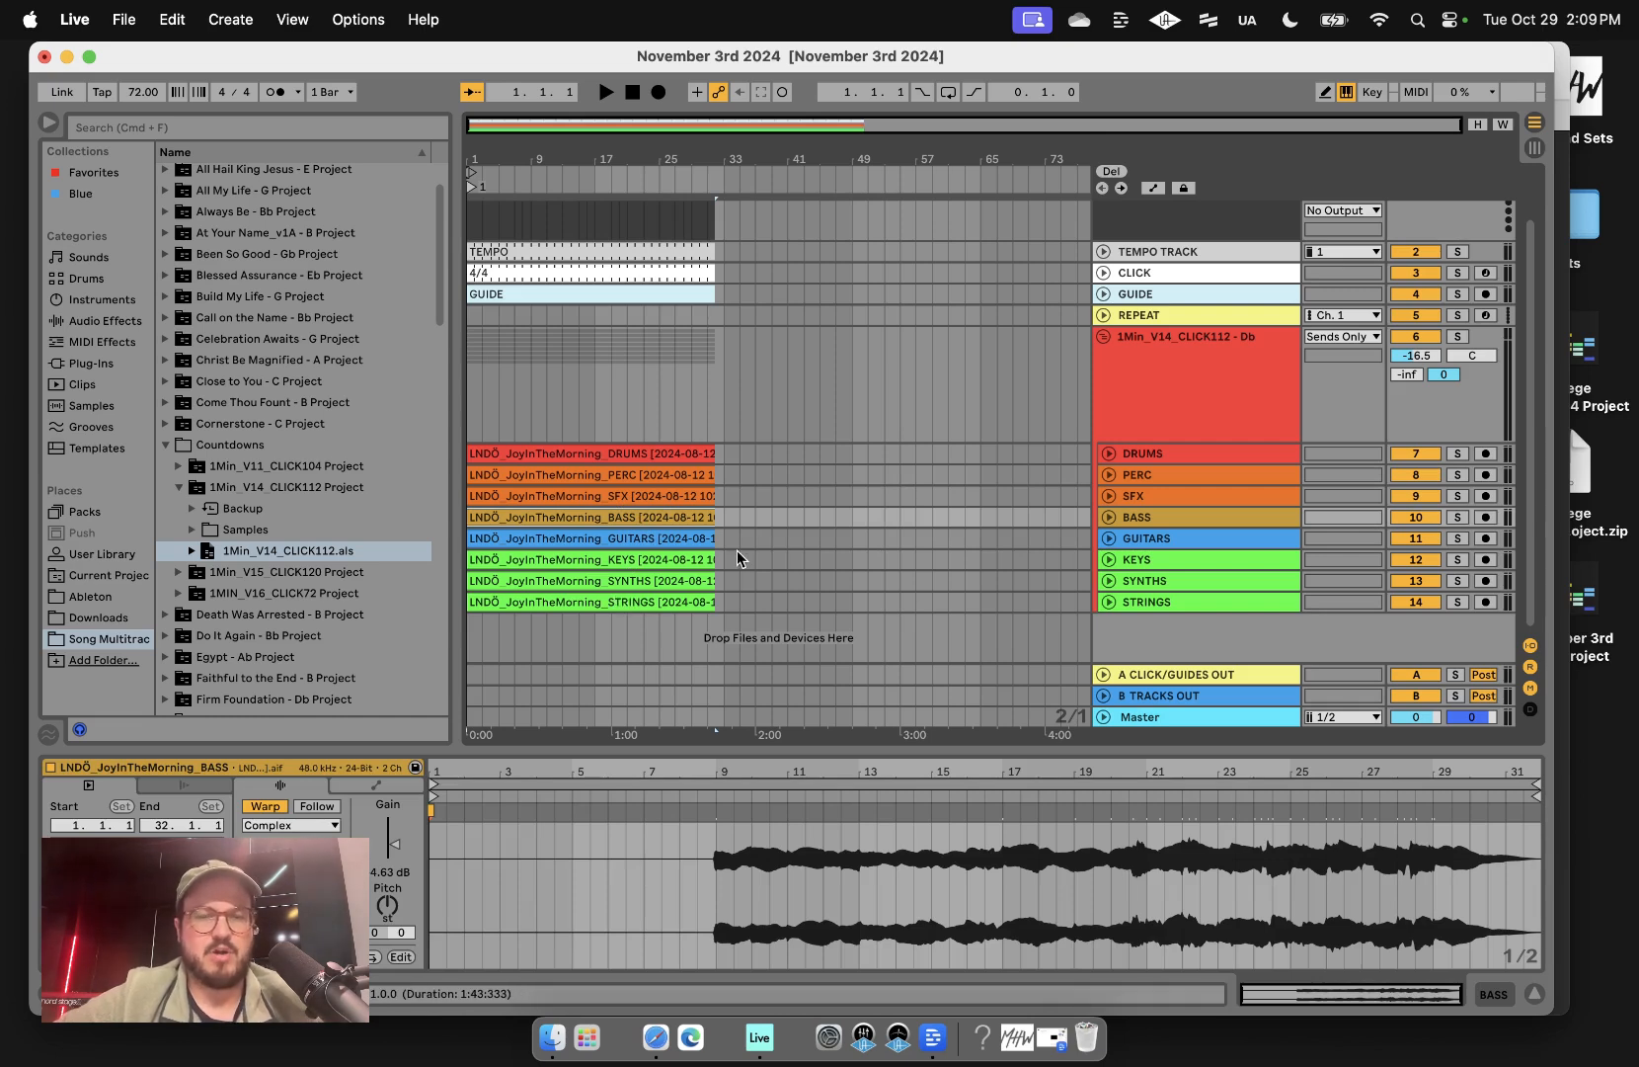
{"action": "left_click", "coordinate": [739, 517]}
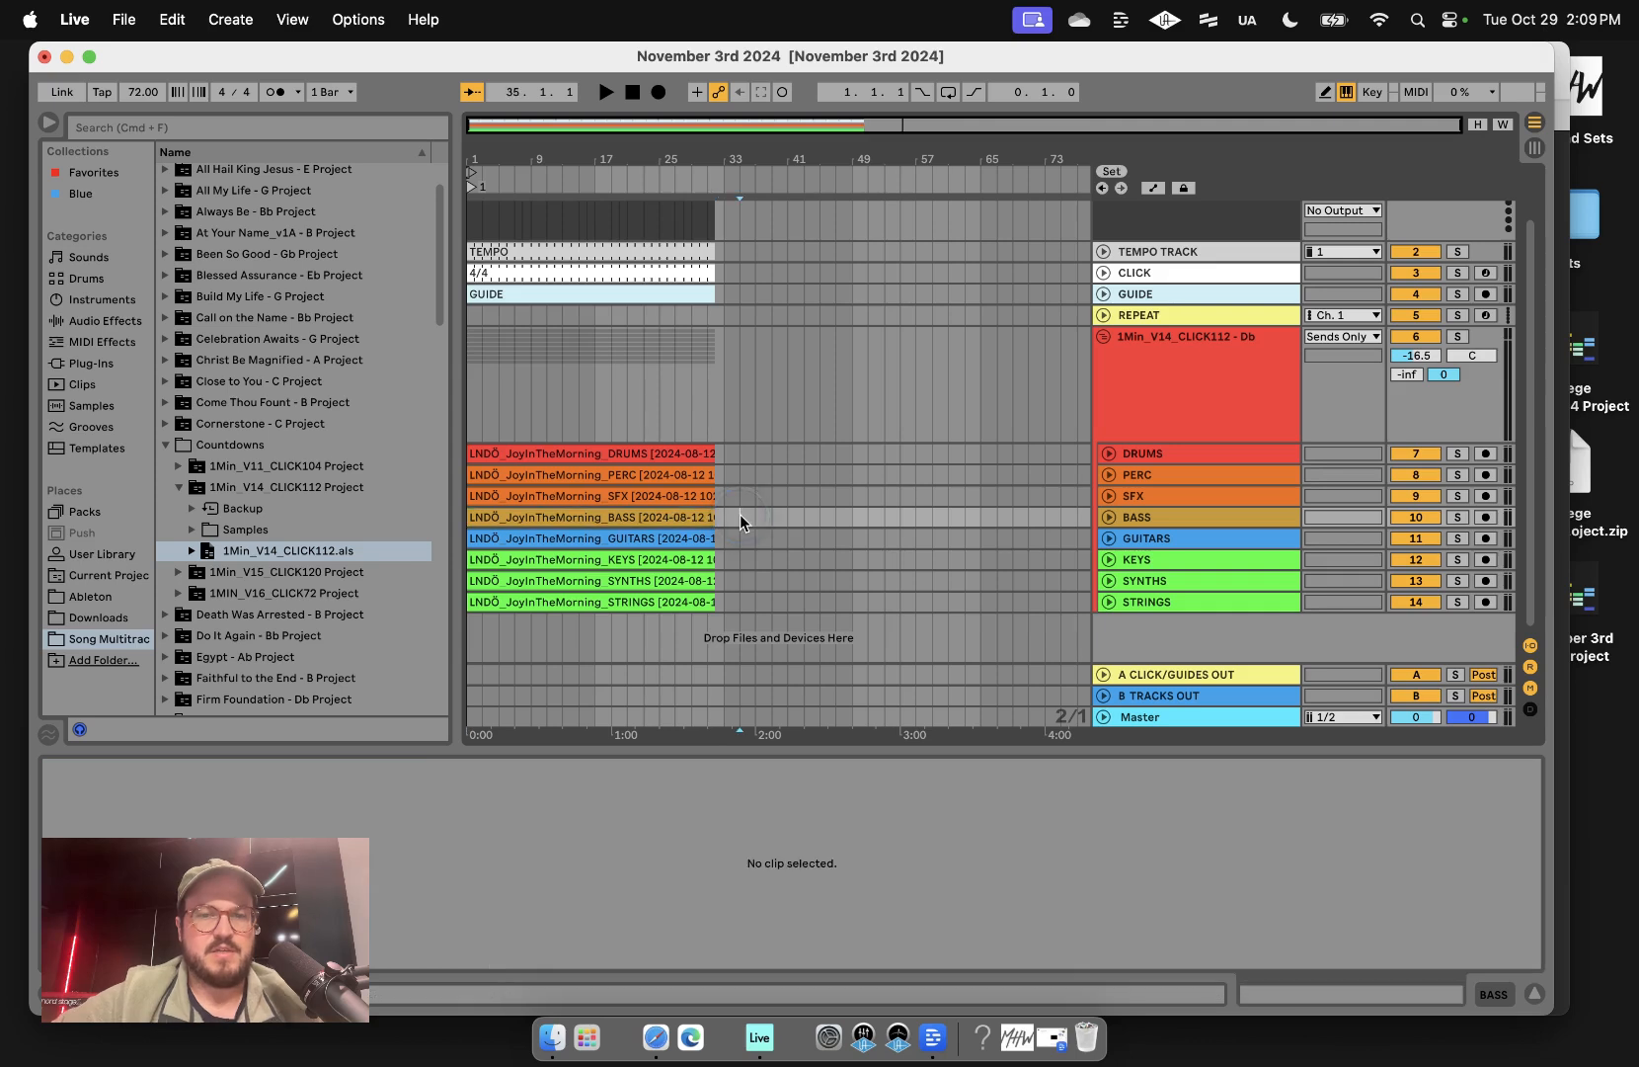
{"action": "left_click", "coordinate": [625, 516]}
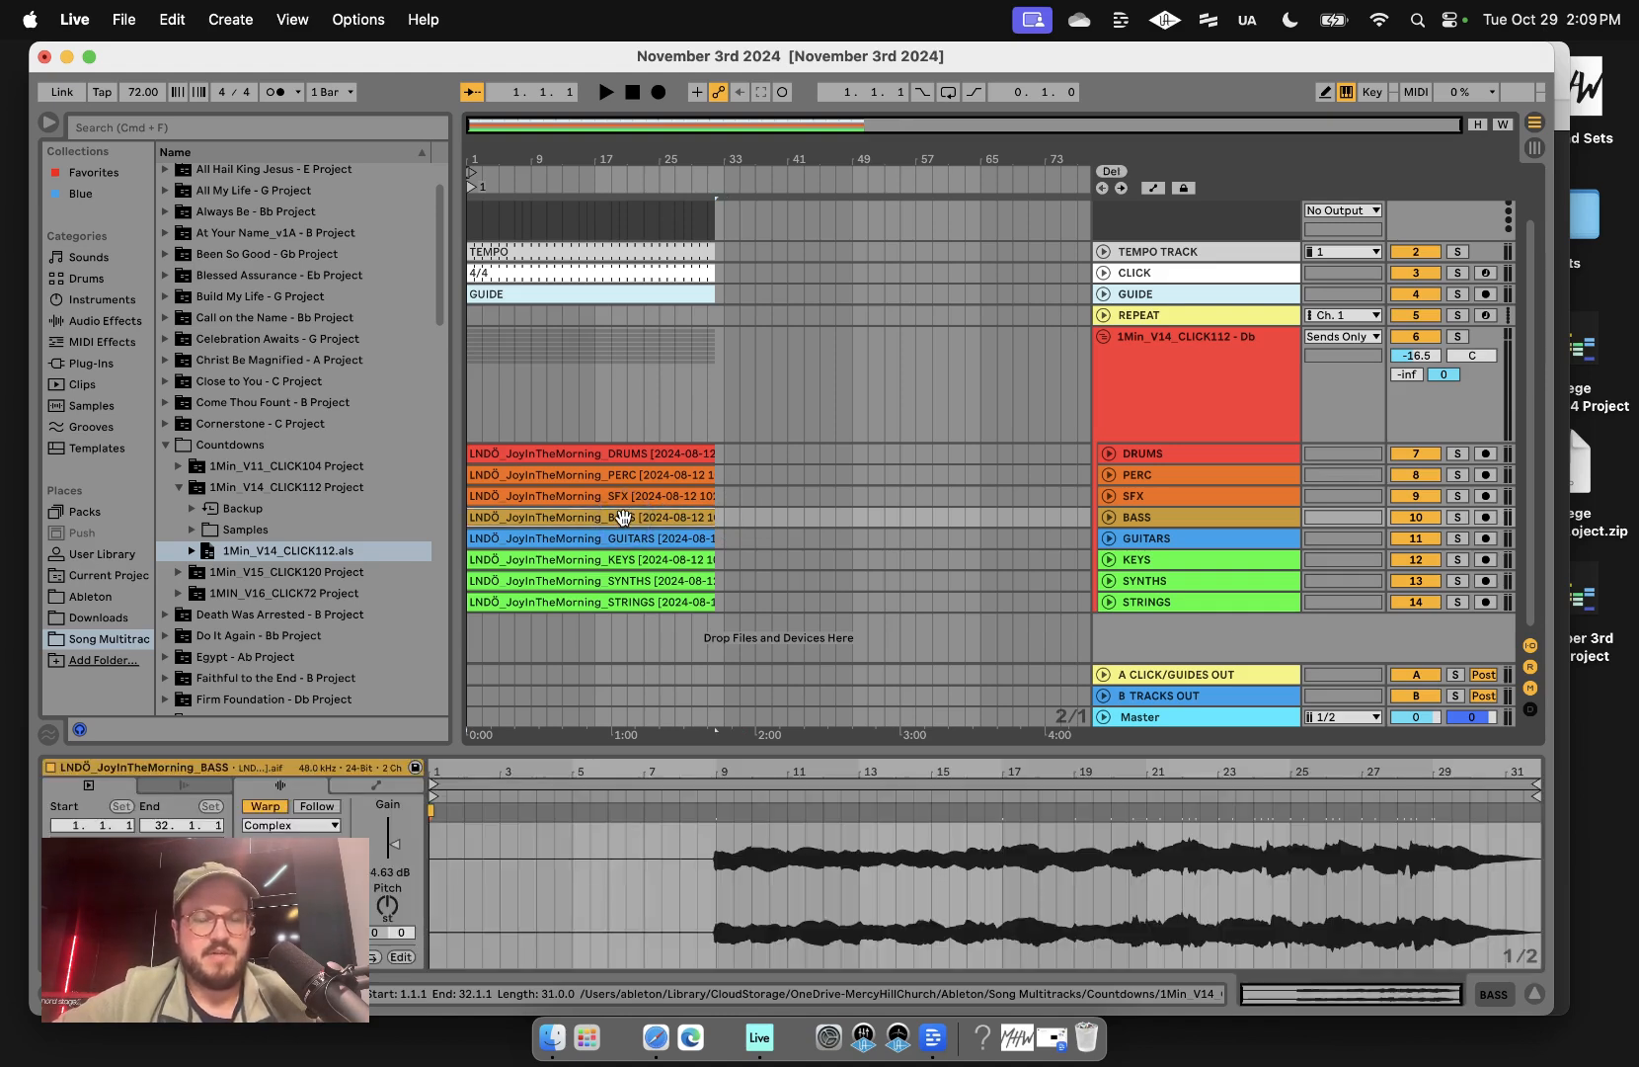
{"action": "left_click", "coordinate": [612, 605], "text": "shift"}
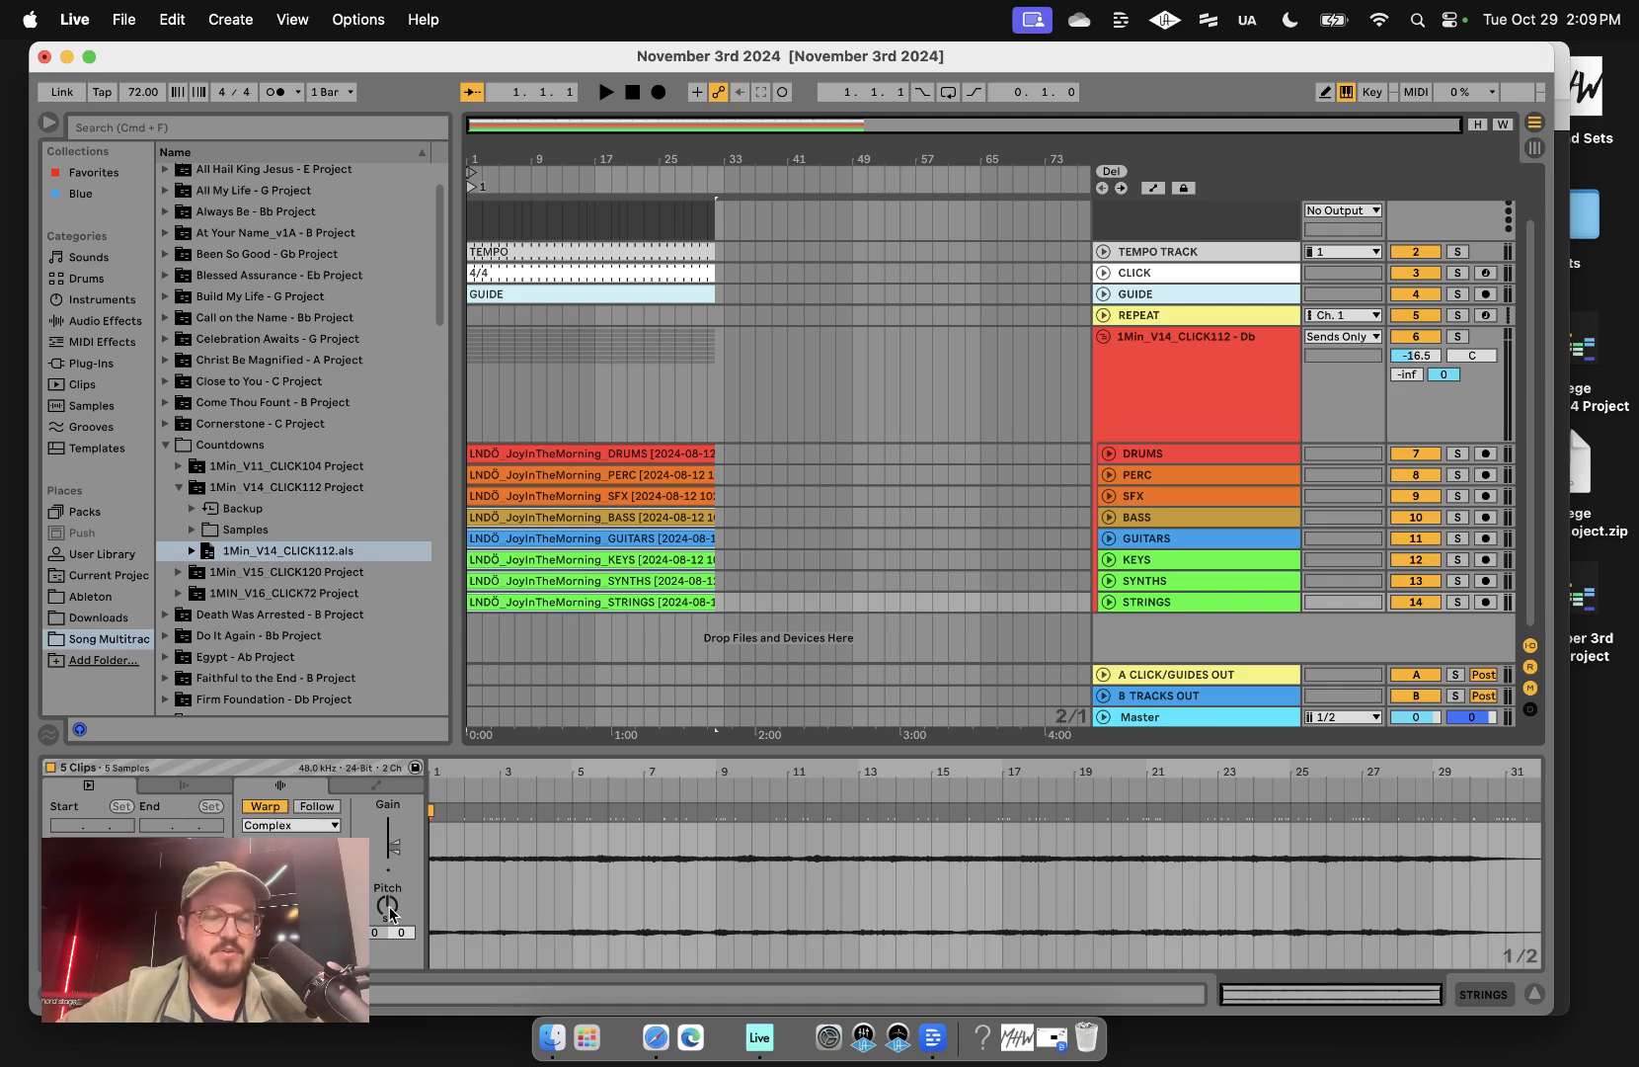
{"action": "left_click", "coordinate": [842, 599]}
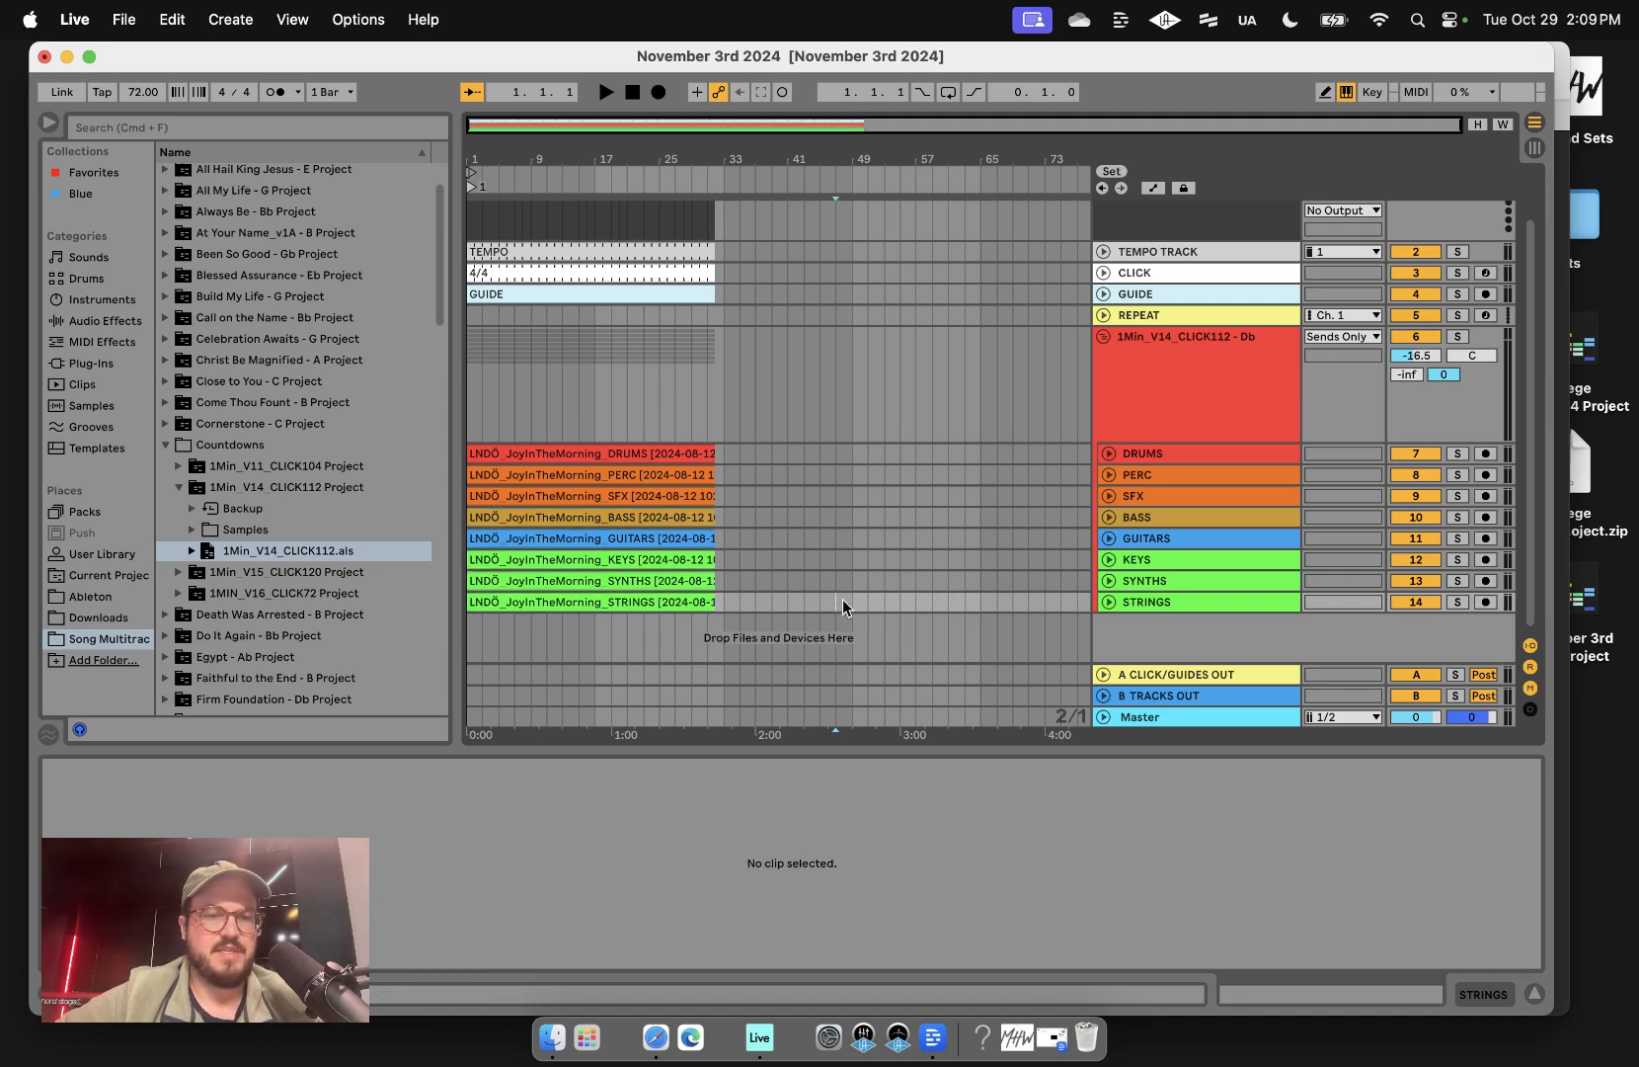
{"action": "left_click", "coordinate": [648, 559]}
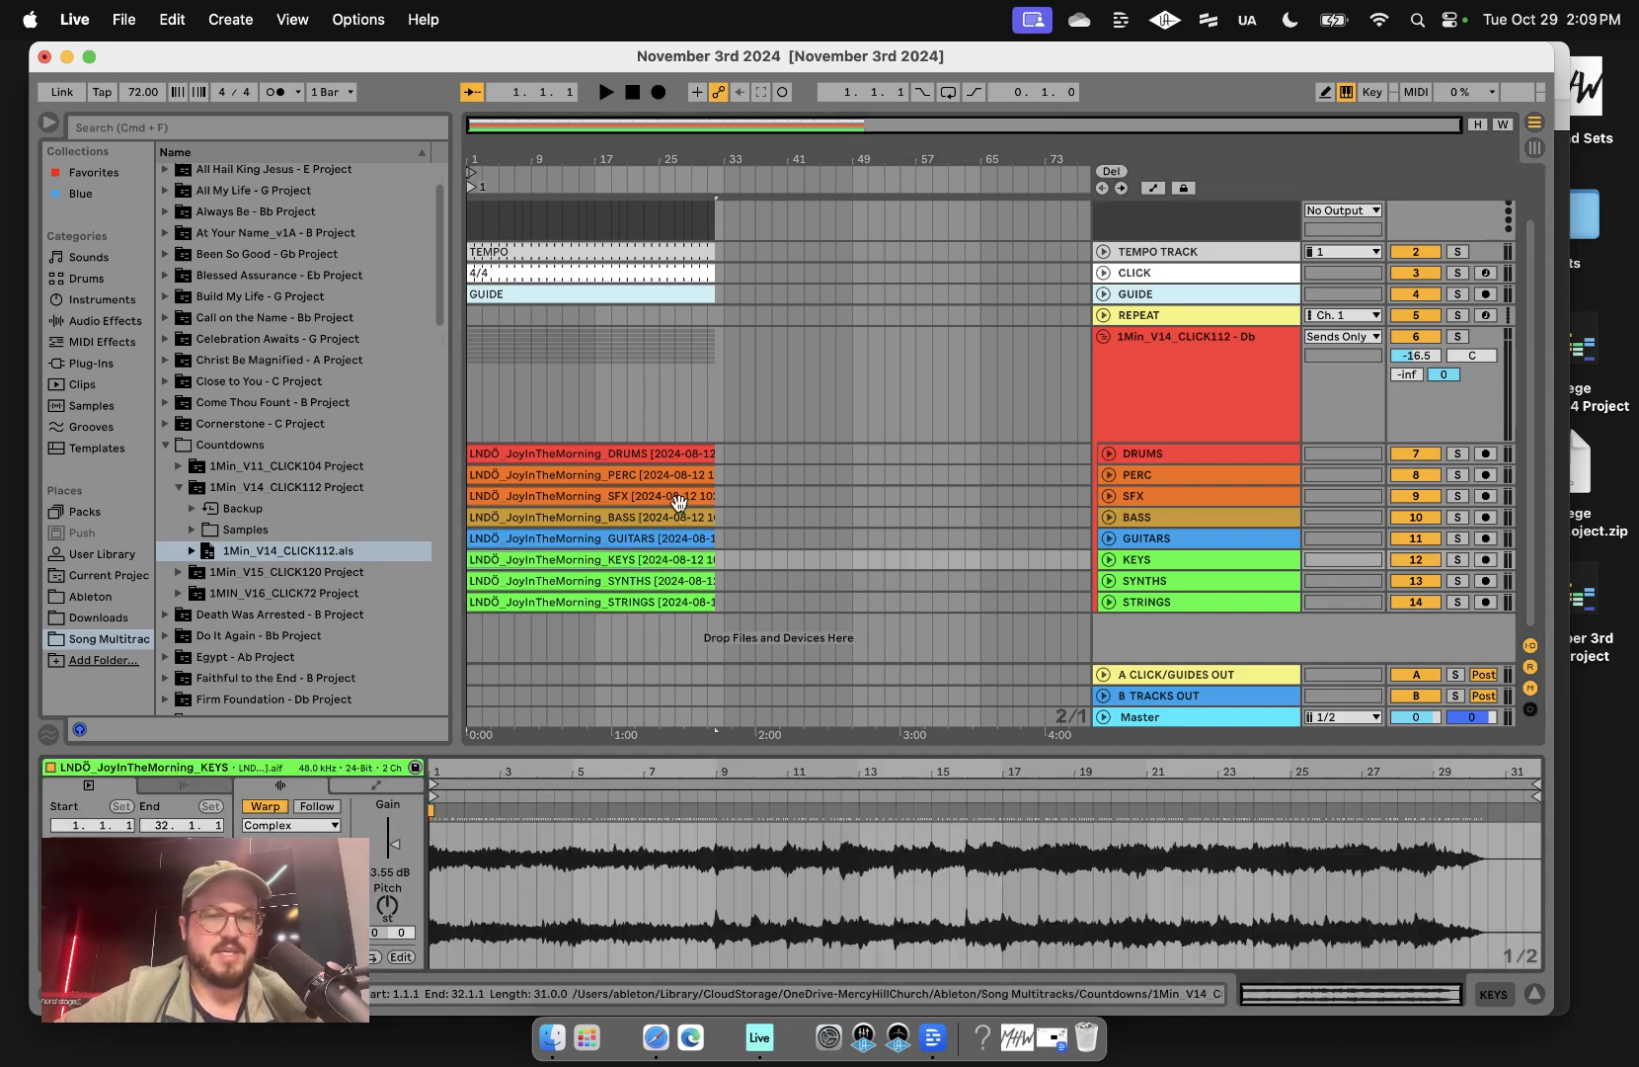
- Transpose the countdown's pitched clips from BASS through STRINGS by -2 semitones, and deselect them
{"action": "left_click", "coordinate": [668, 517]}
{"action": "left_click", "coordinate": [631, 603], "text": "shift"}
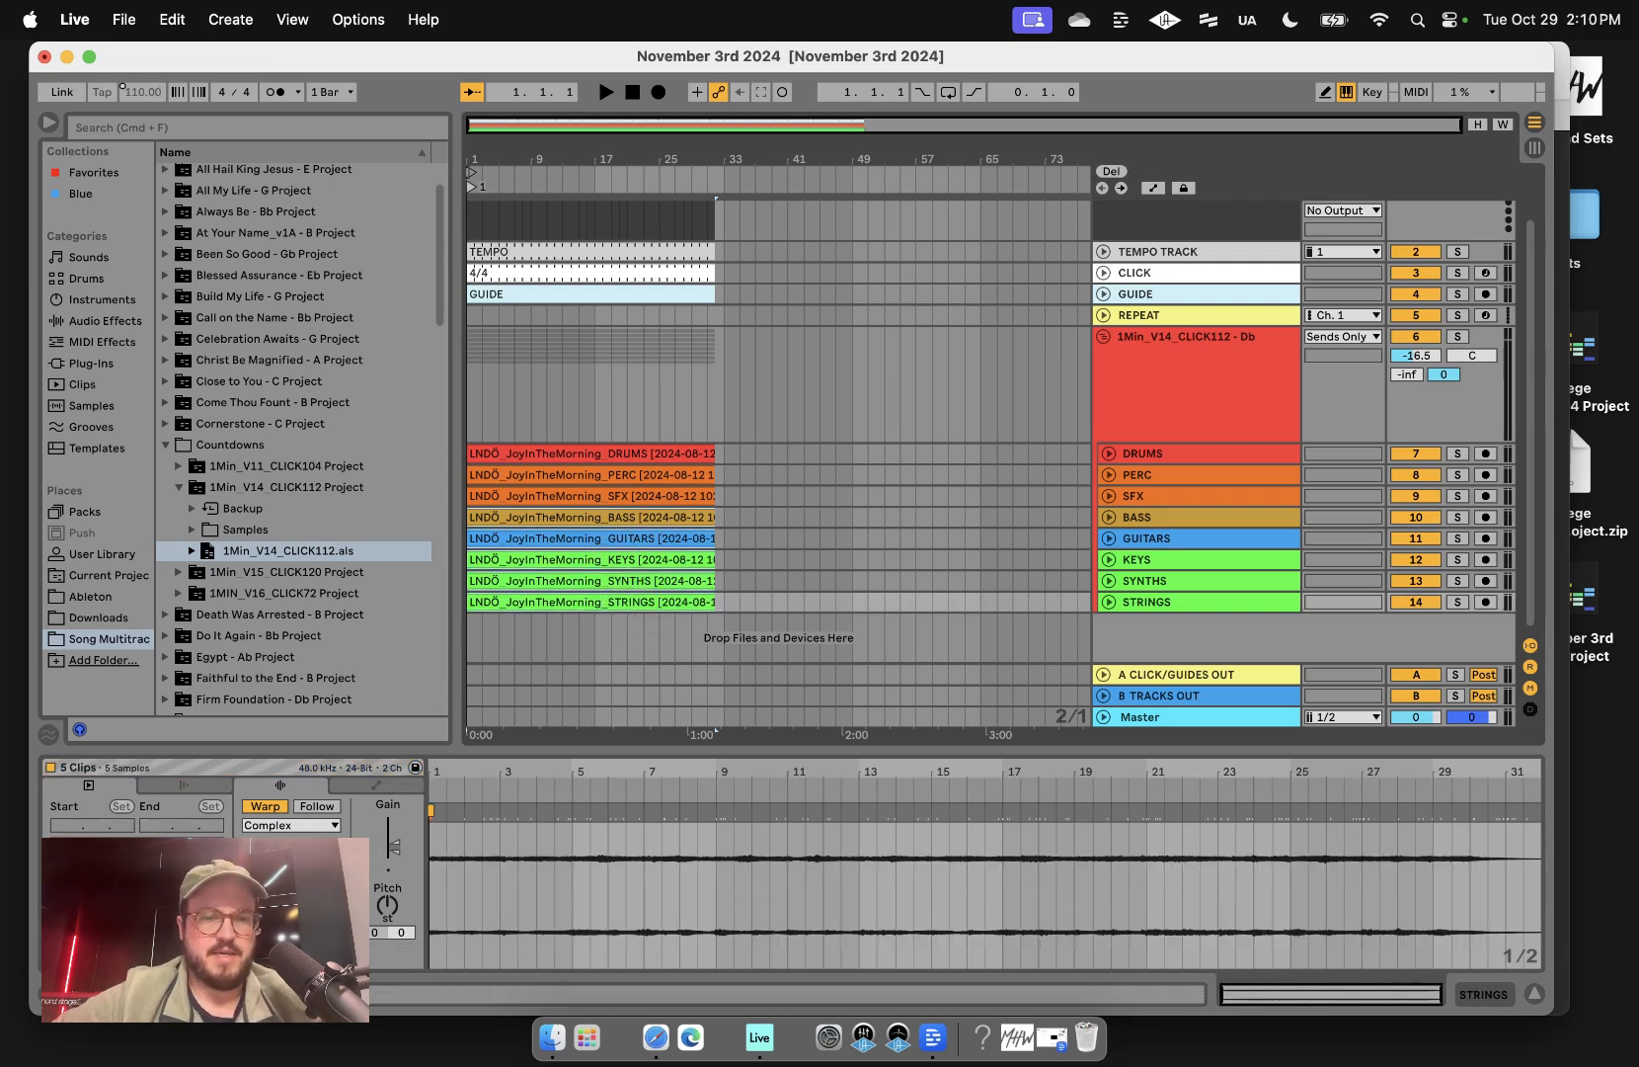
{"action": "left_click", "coordinate": [391, 905]}
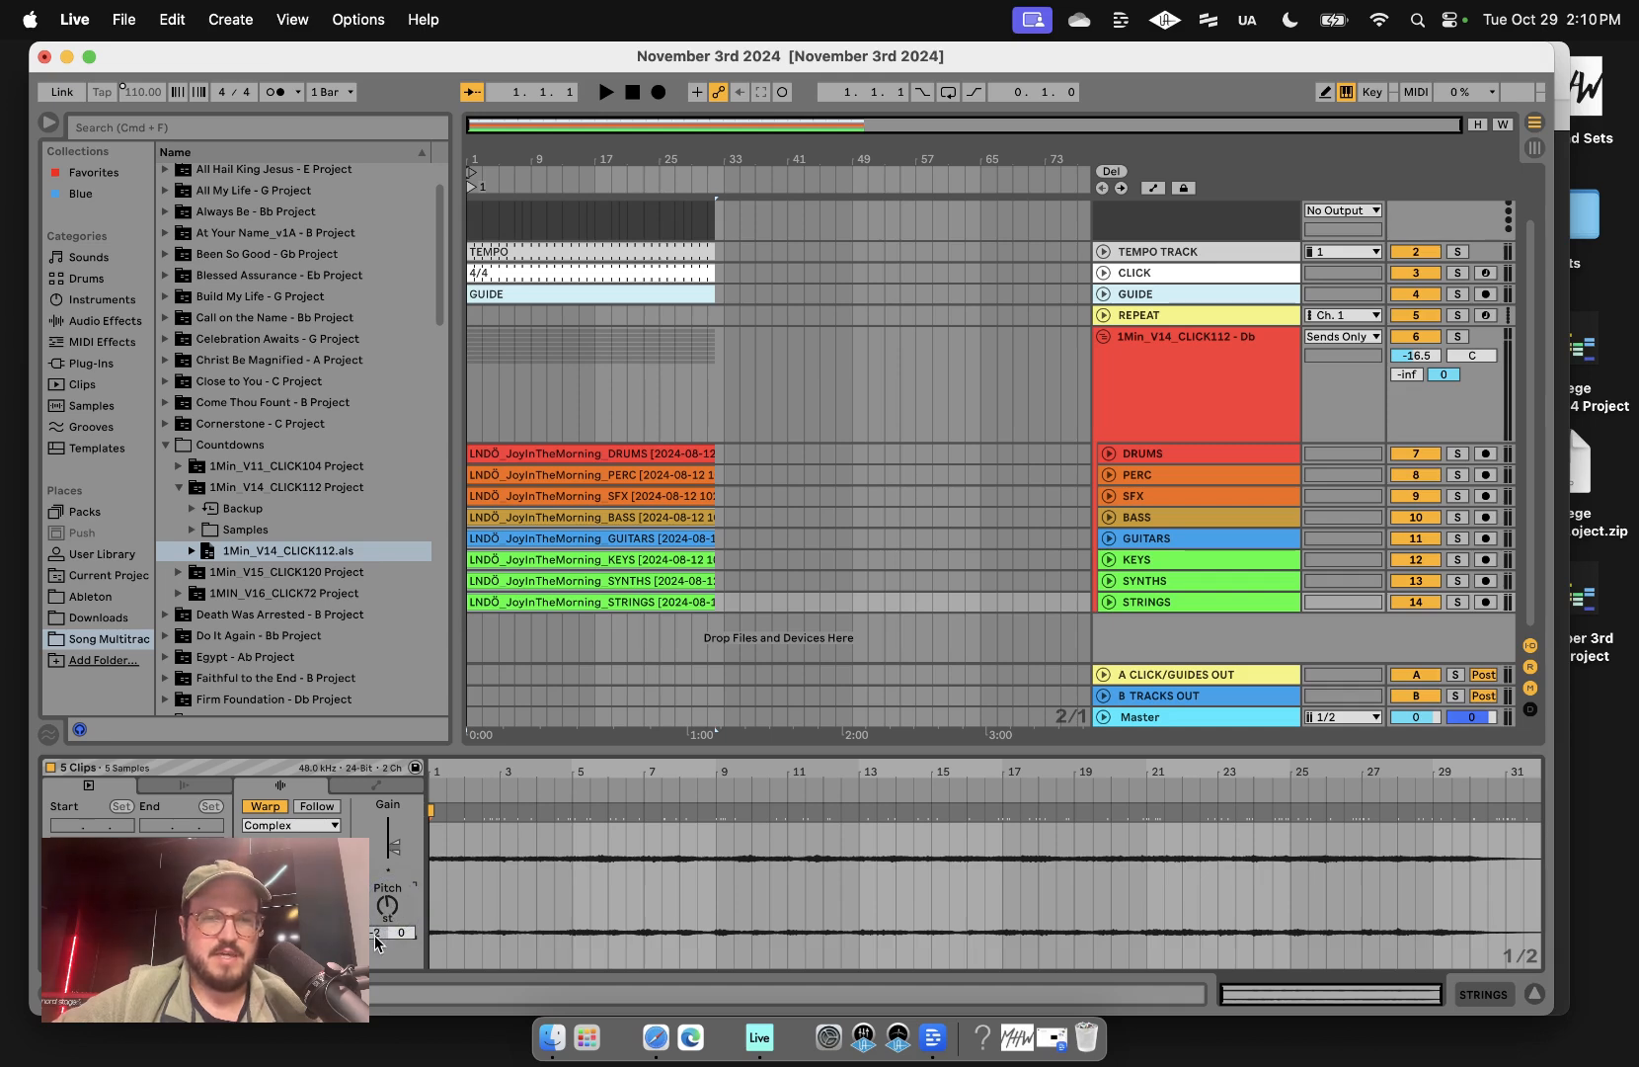
{"action": "left_click", "coordinate": [787, 559]}
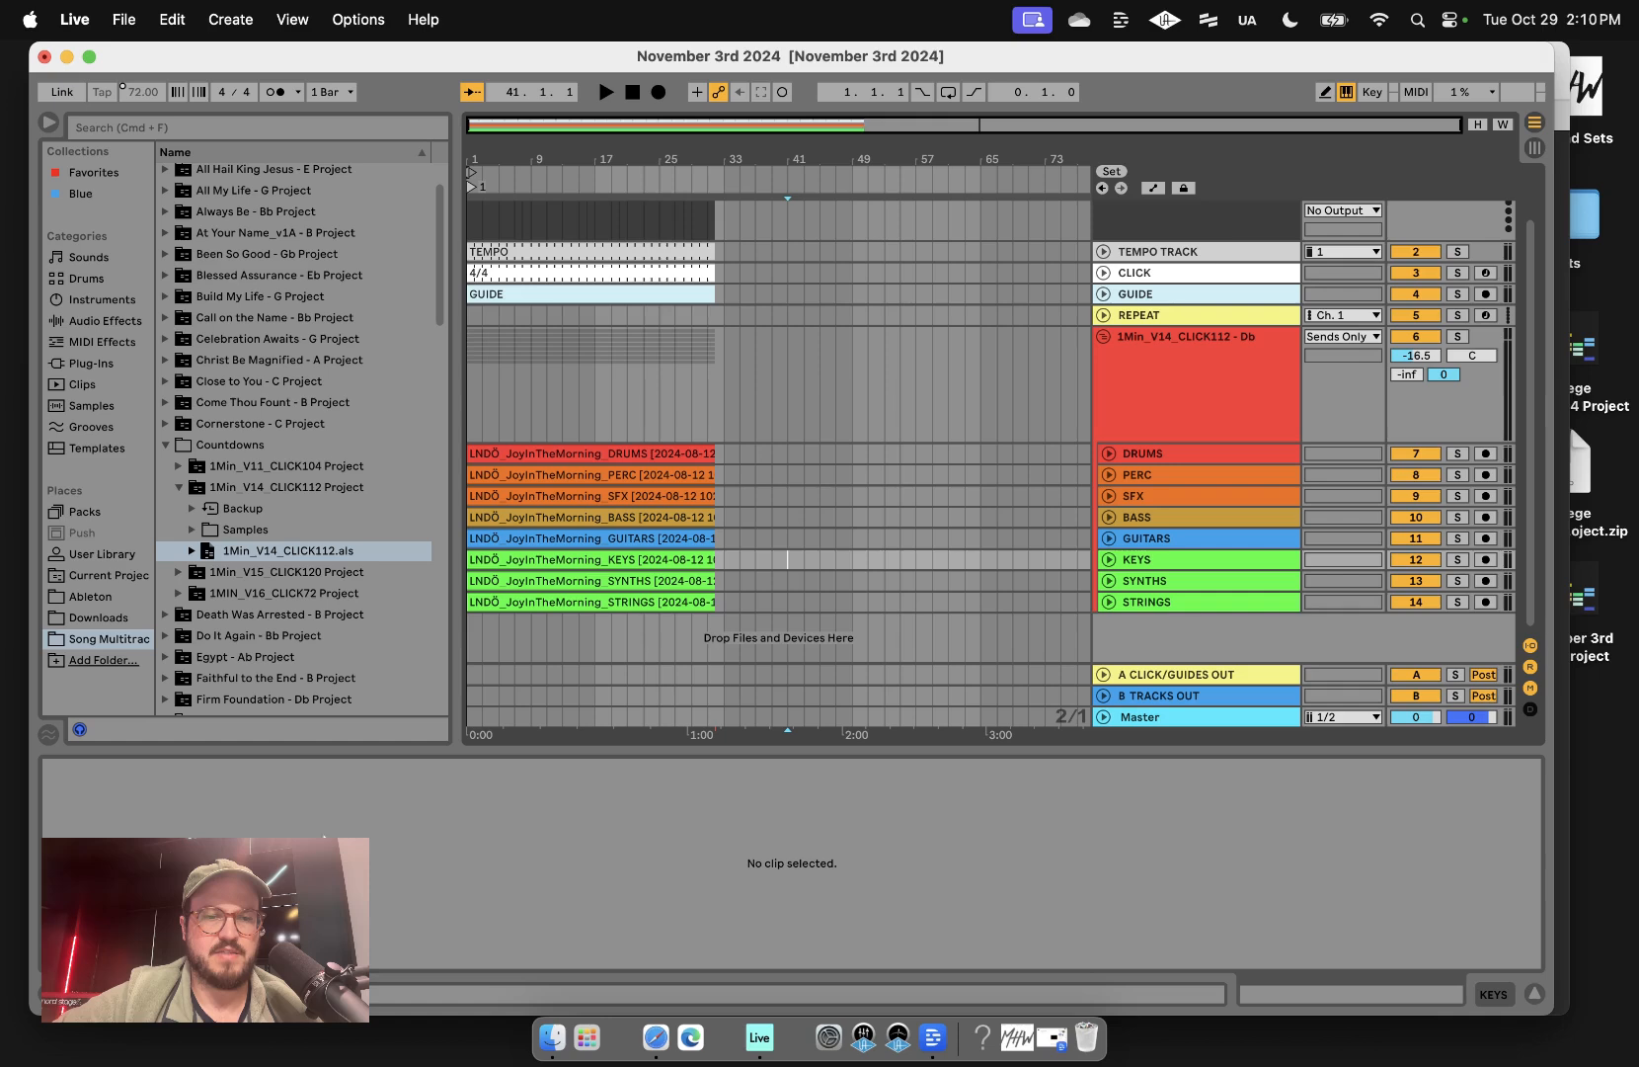
- Rename the countdown's group 1Min_V14_CLICK112 - B to match its new key, and deselect it
{"action": "left_click", "coordinate": [804, 538]}
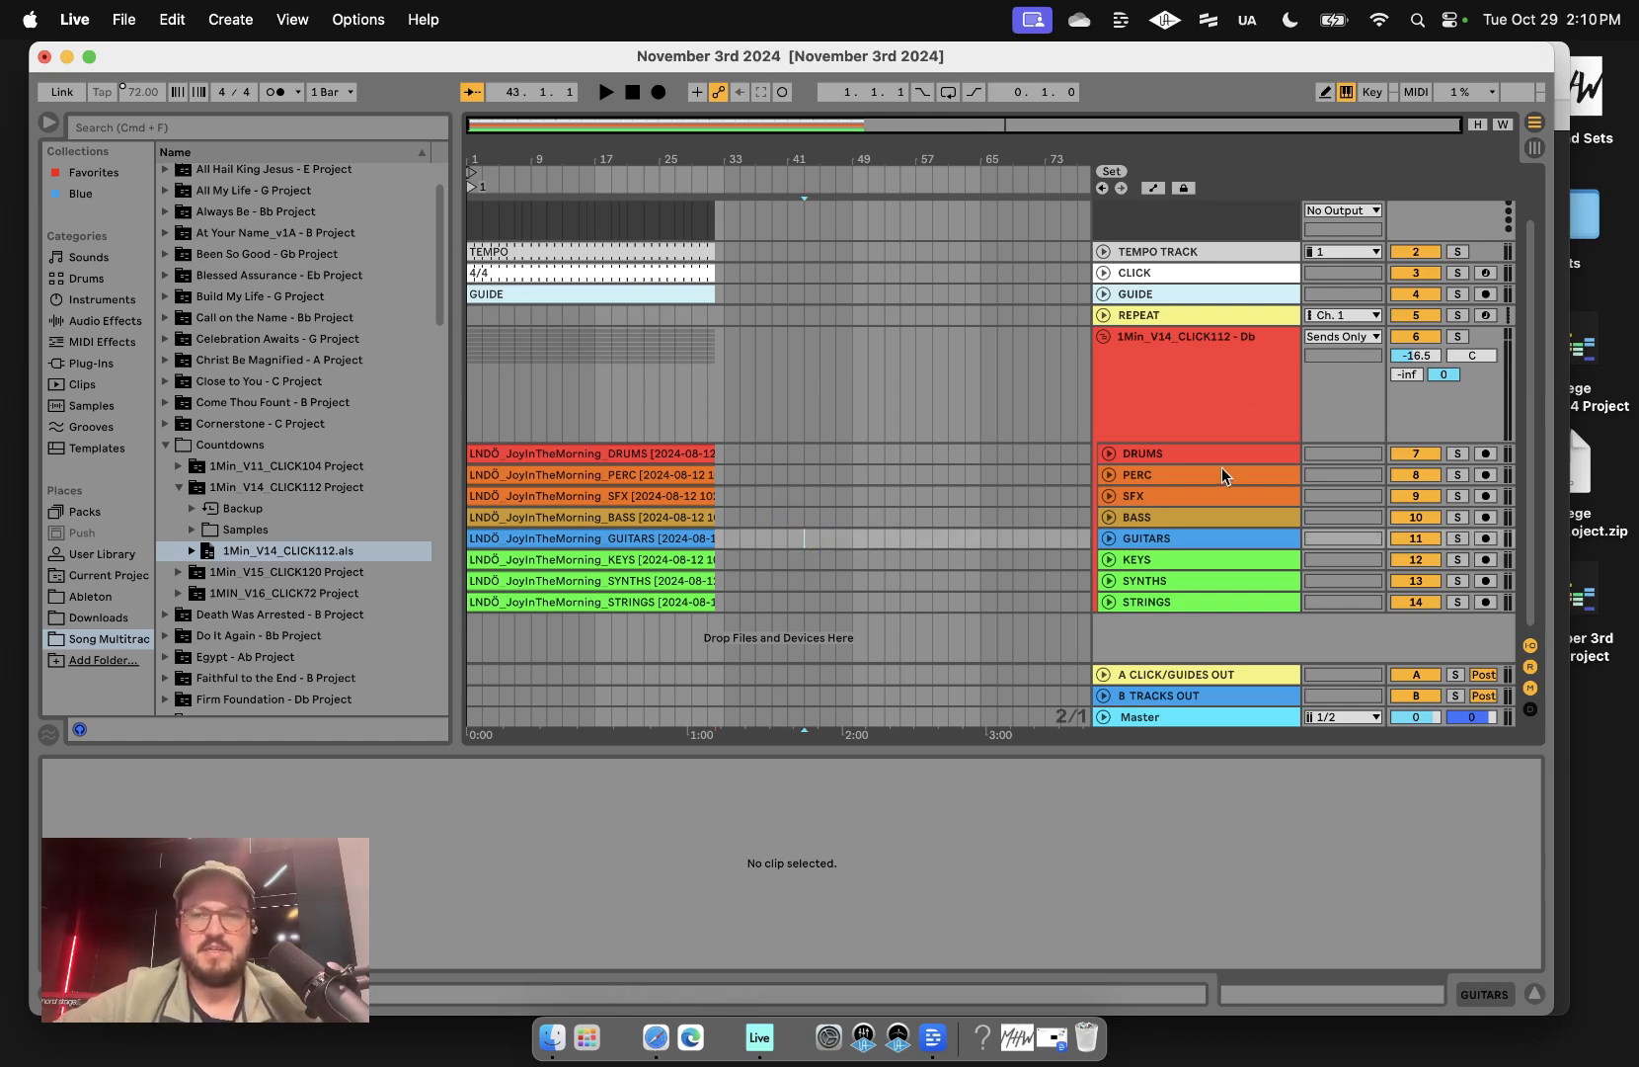
{"action": "left_click", "coordinate": [1258, 395]}
{"action": "key", "text": "super+r"}
{"action": "left_click", "coordinate": [1254, 344]}
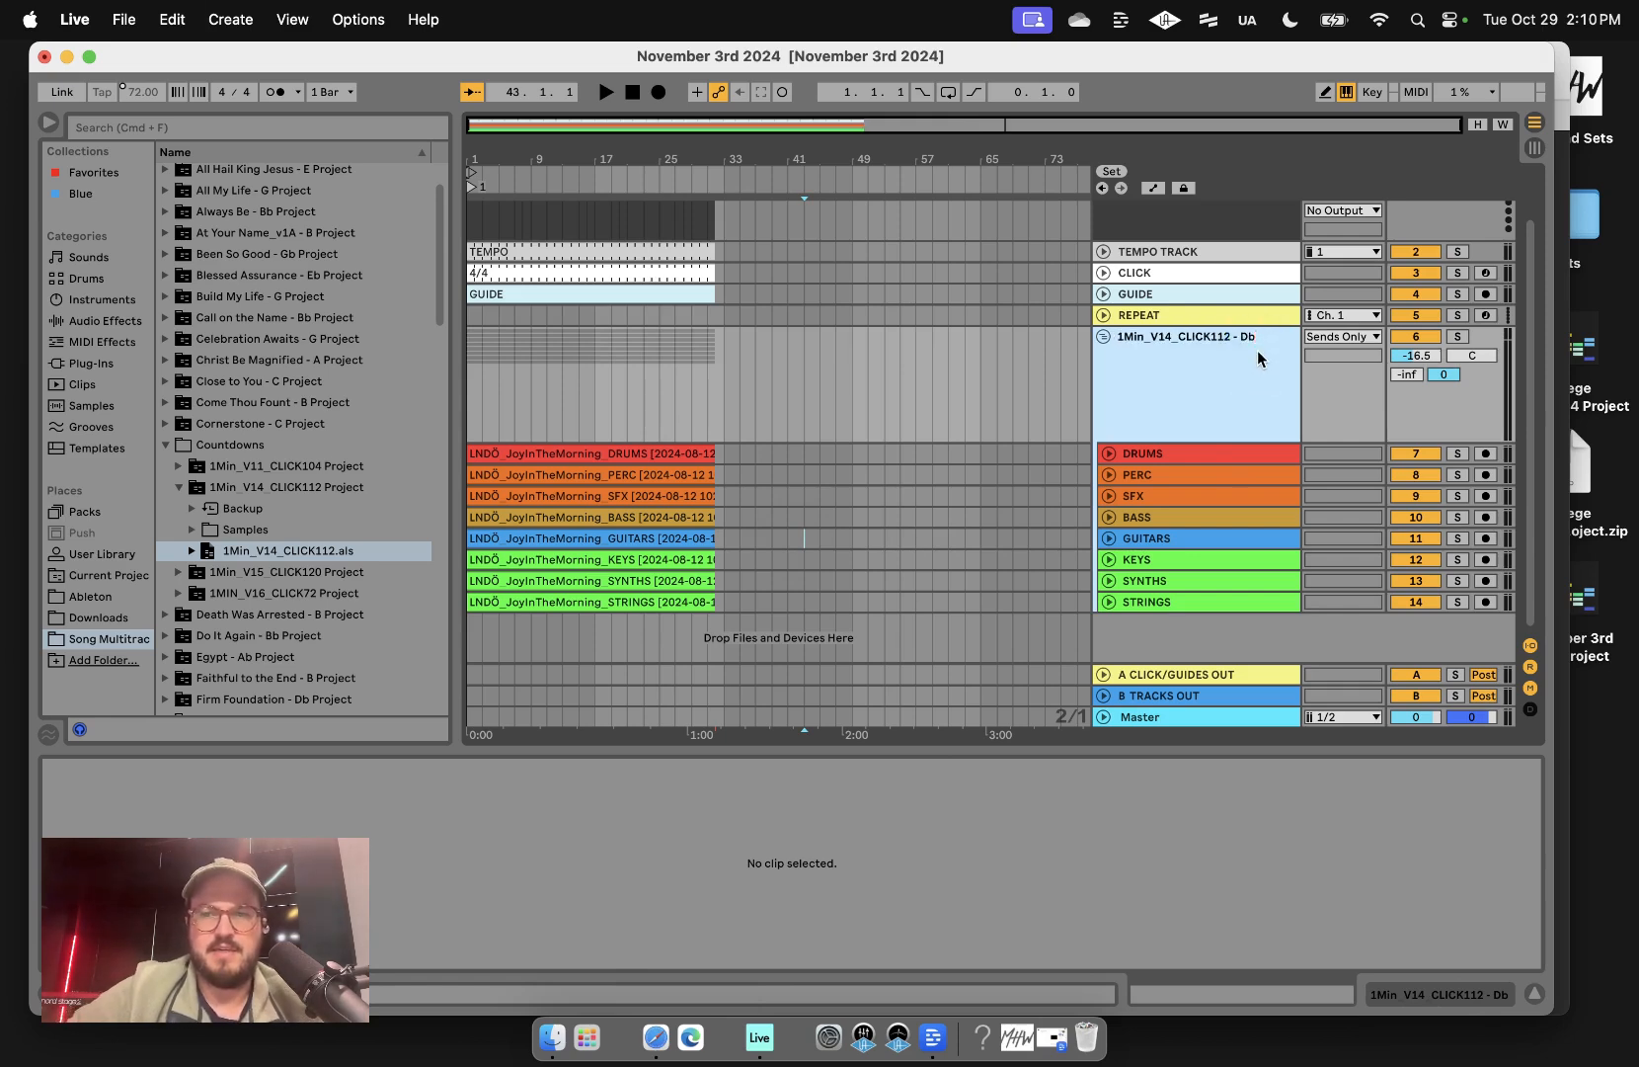
{"action": "key", "text": "BackSpace"}
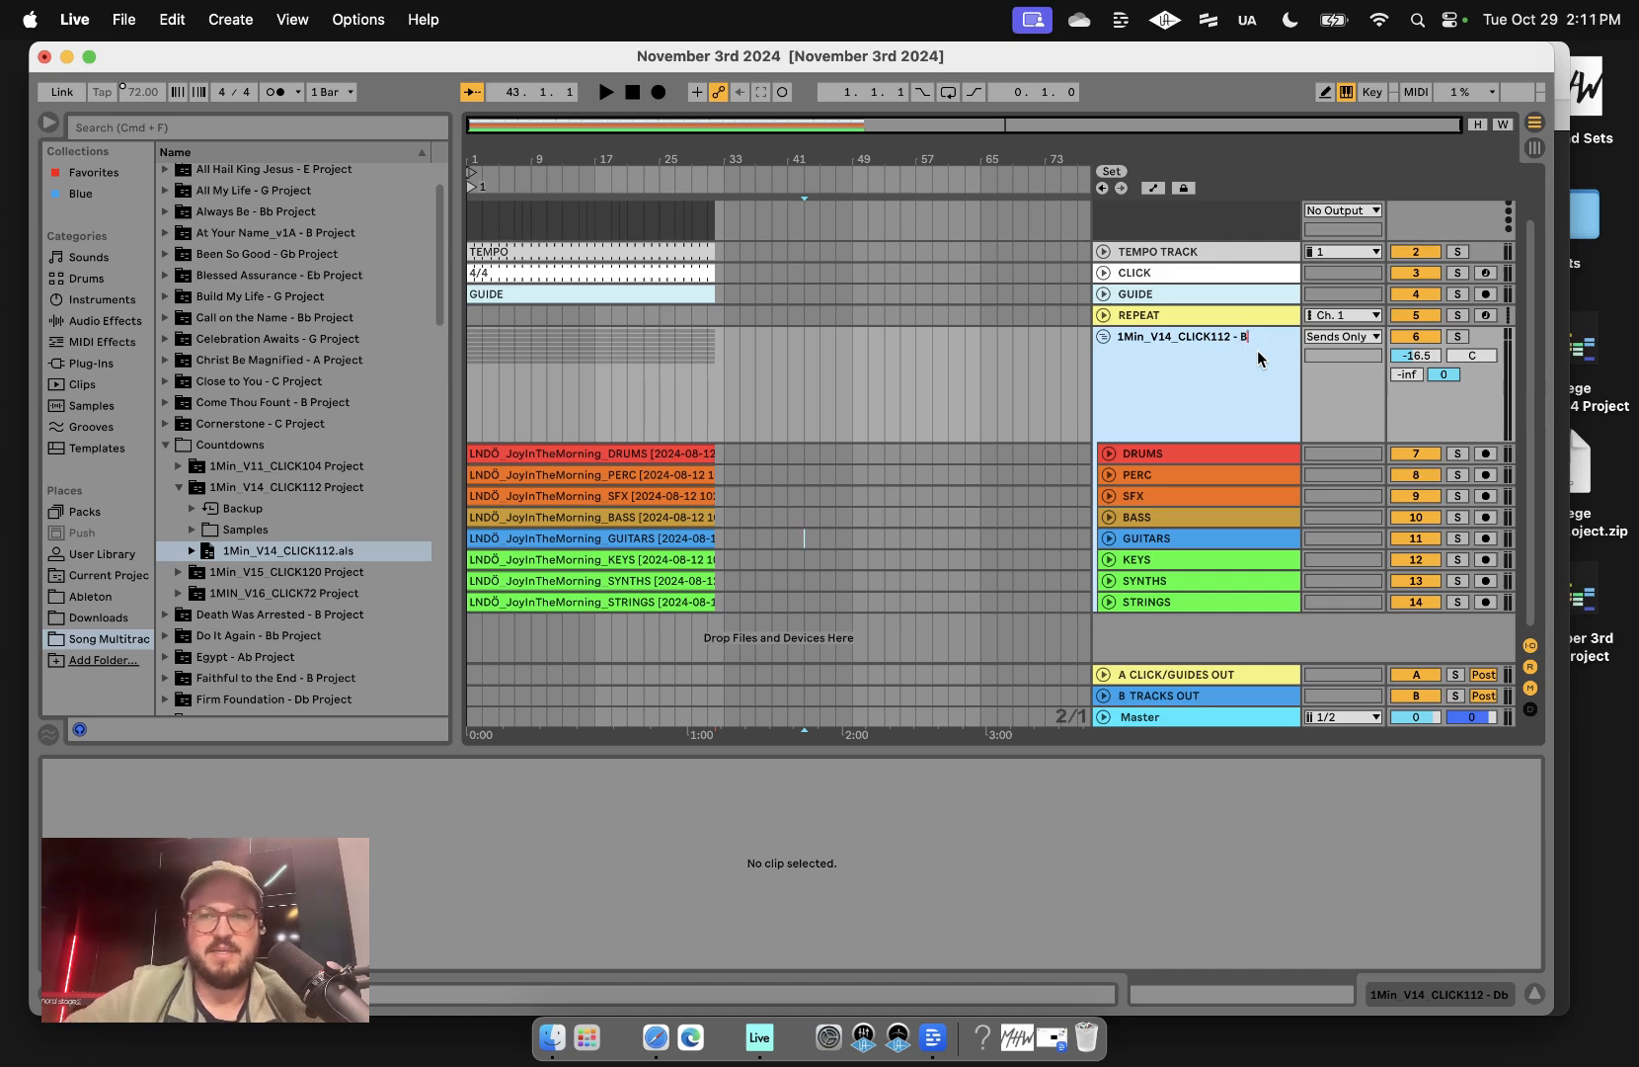
{"action": "key", "text": "Return"}
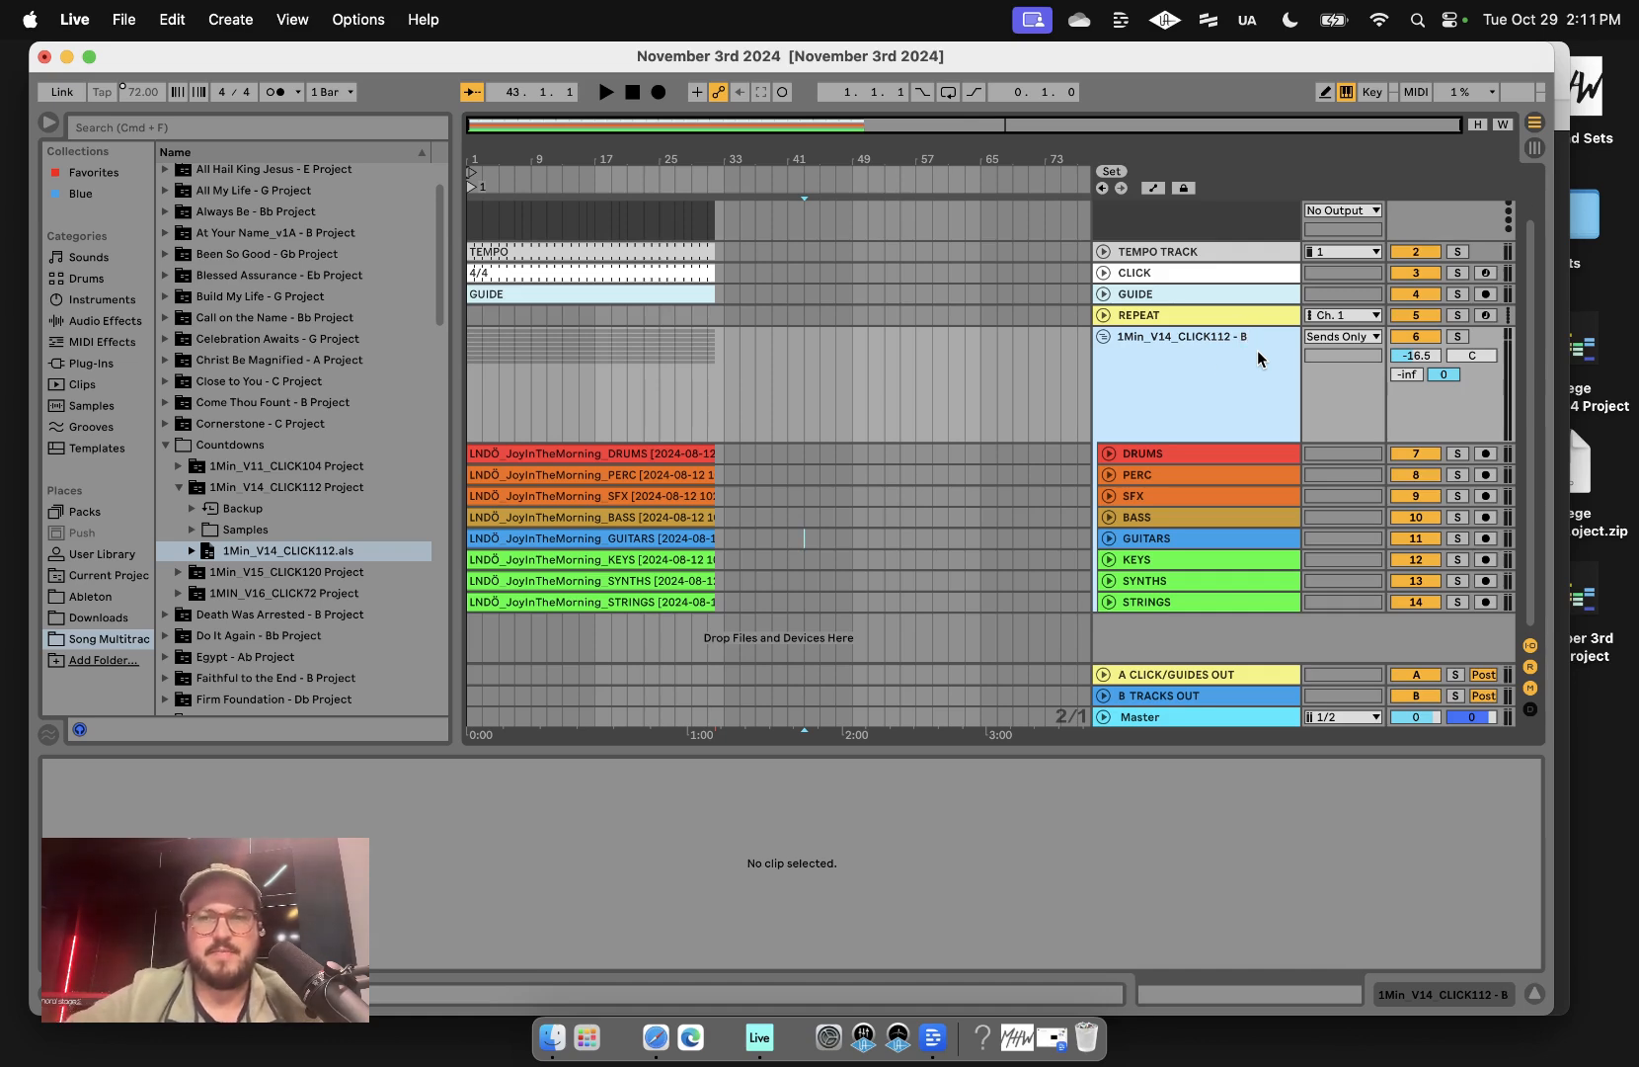
{"action": "left_click", "coordinate": [1027, 405]}
- Read the guide's color coding item in Safari, look up the countdown's color in the Song Color Coding document, and return to Ableton Live
{"action": "left_click", "coordinate": [655, 1035]}
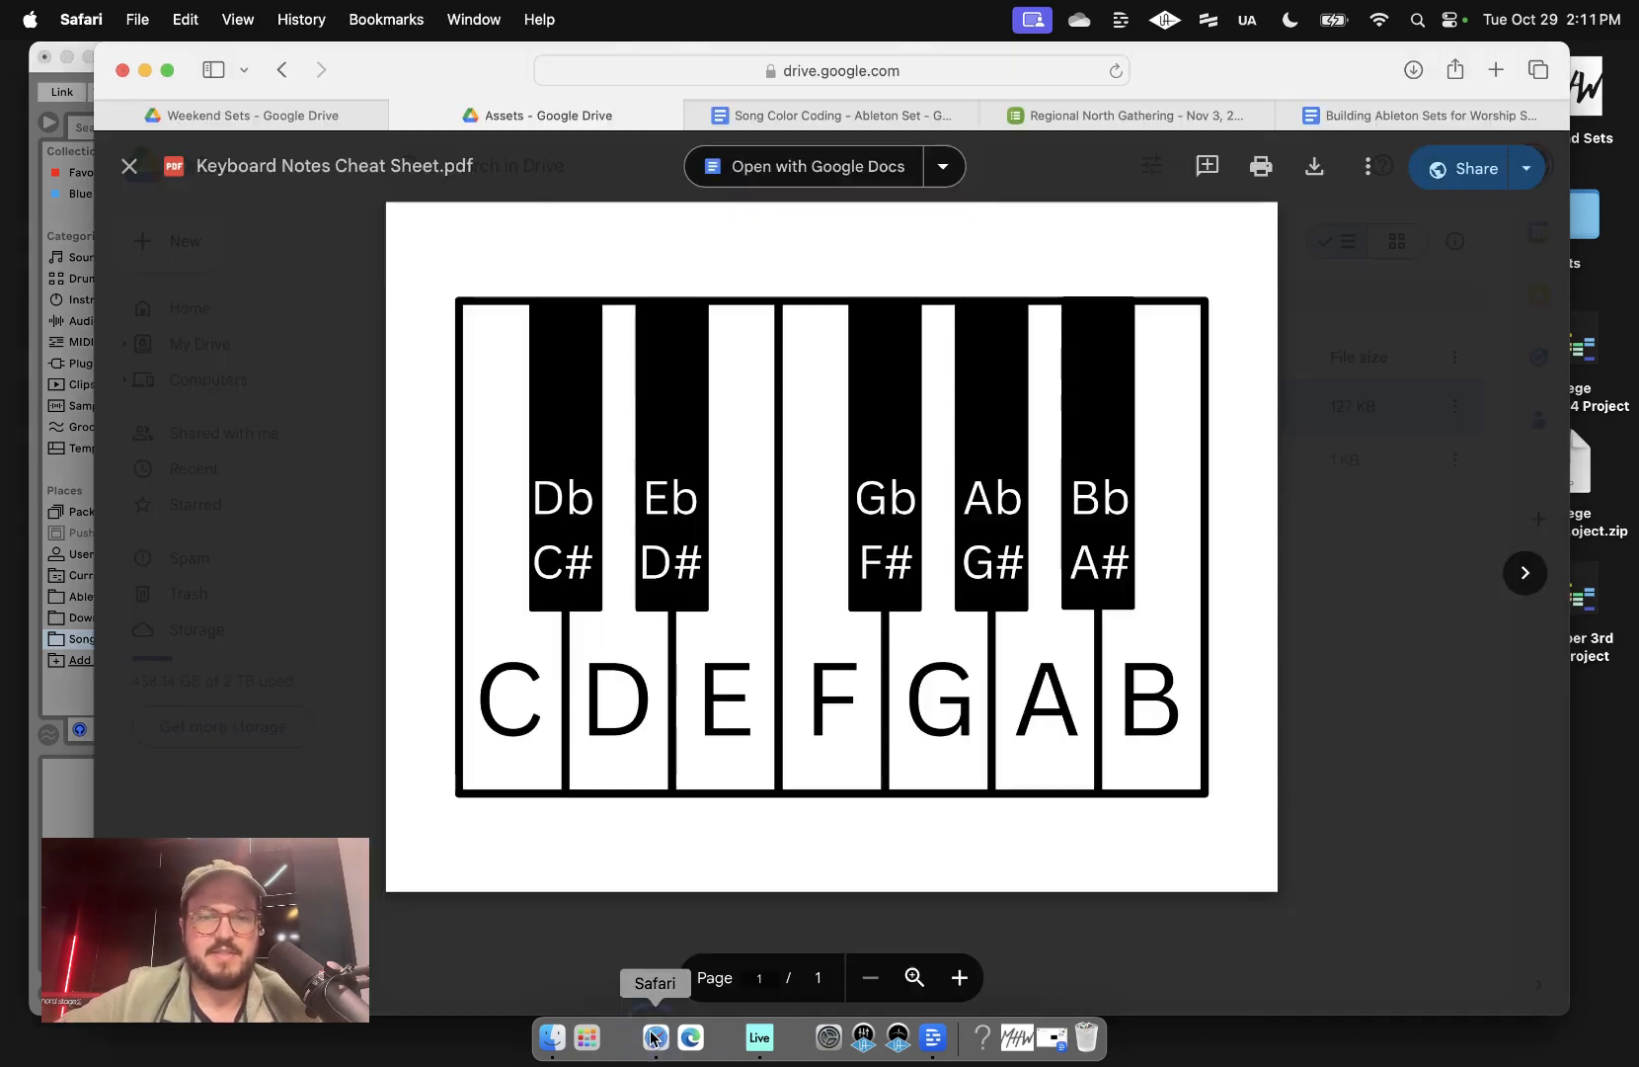
{"action": "left_click", "coordinate": [1422, 116]}
{"action": "scroll", "coordinate": [919, 713], "scroll_direction": "up", "scroll_amount": 1}
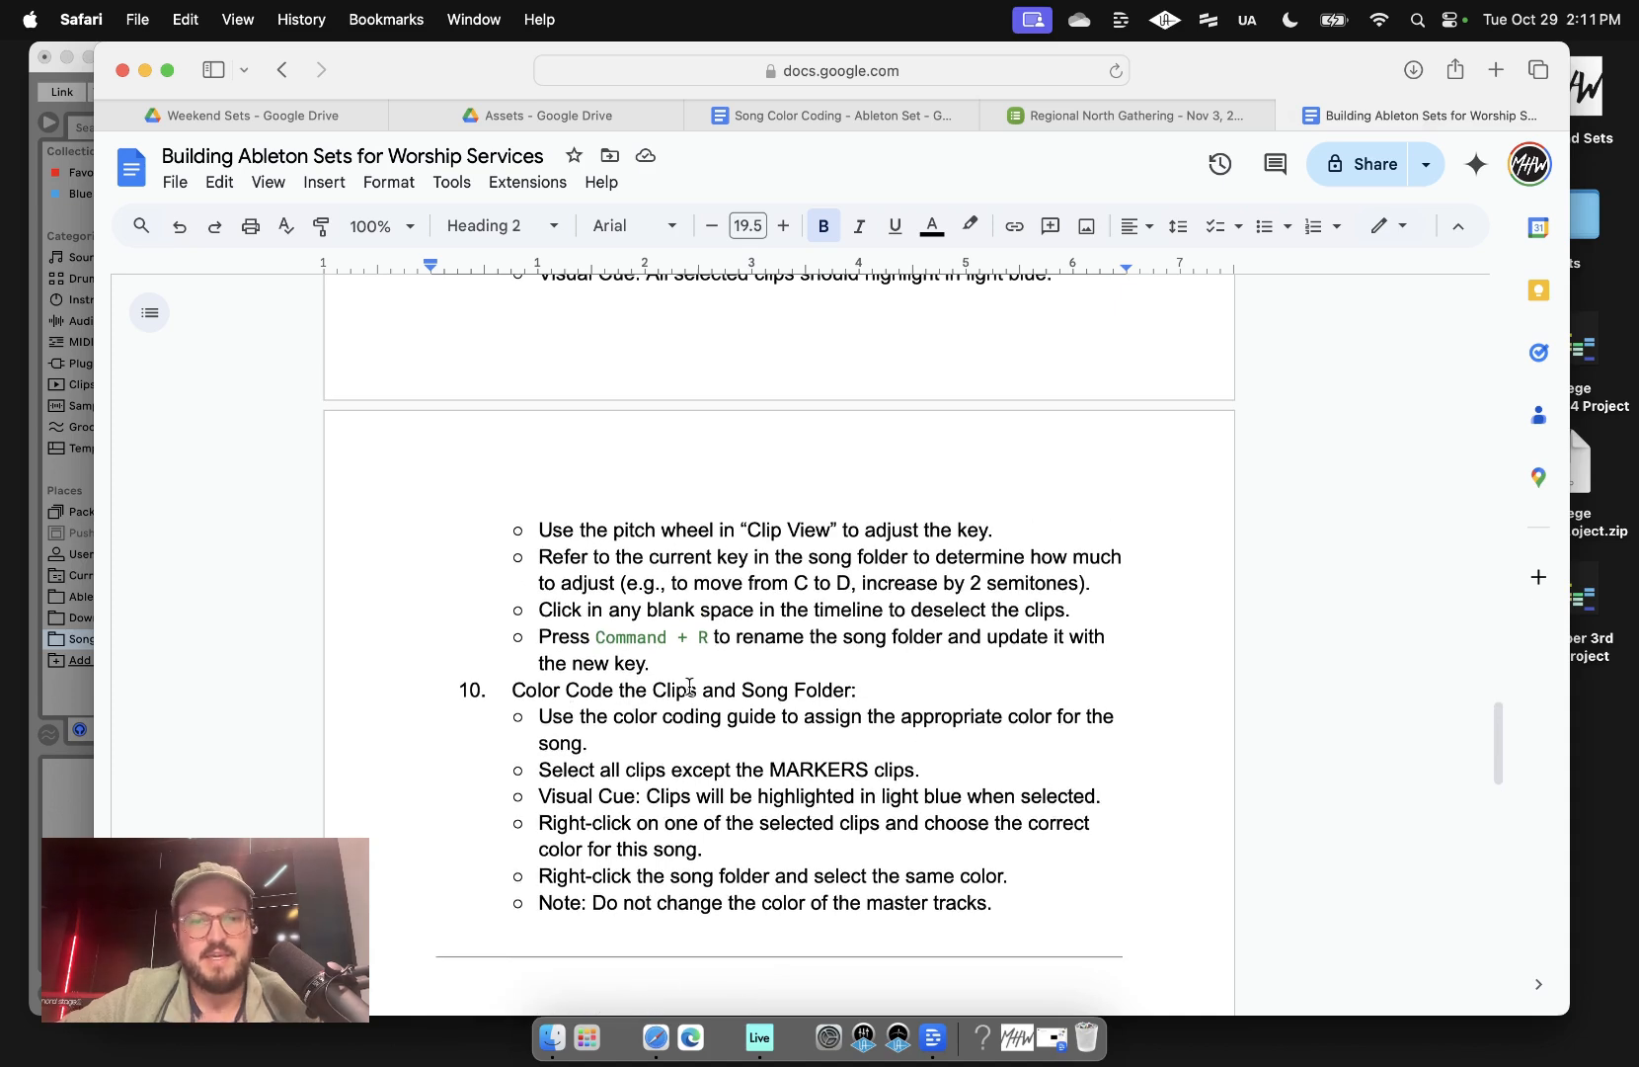
{"action": "left_click", "coordinate": [830, 112]}
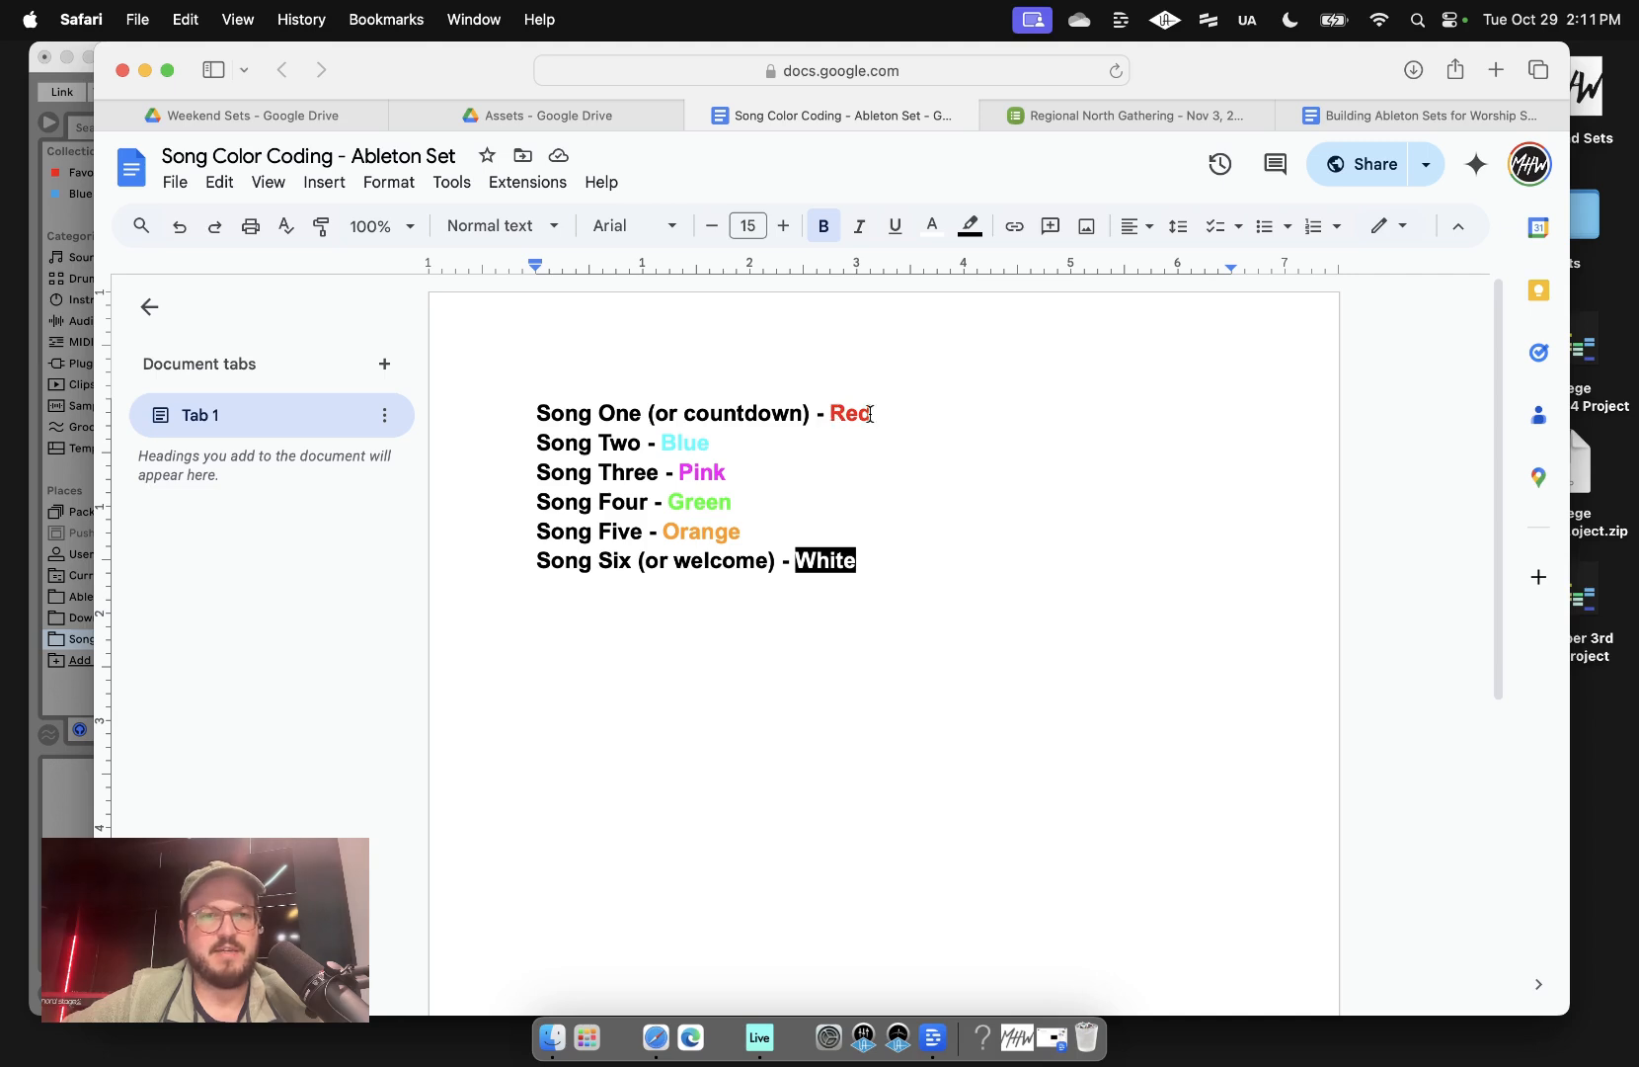
{"action": "left_click", "coordinate": [30, 79]}
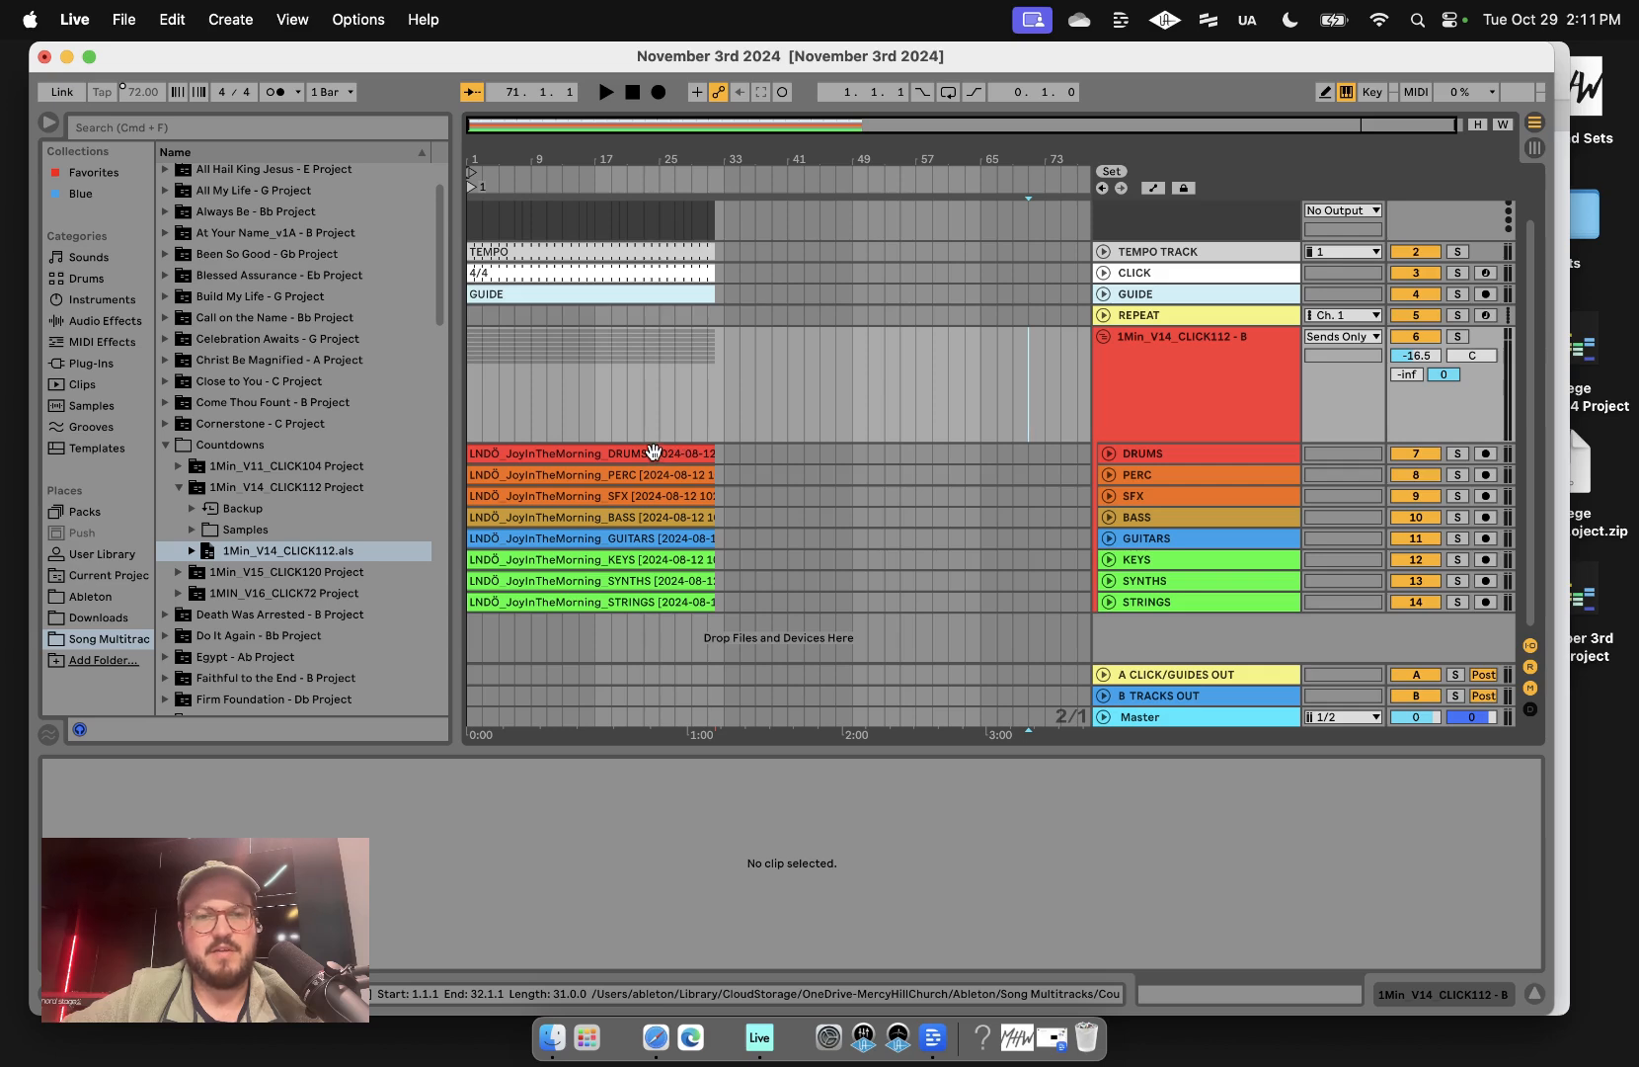
{"action": "left_click", "coordinate": [685, 461]}
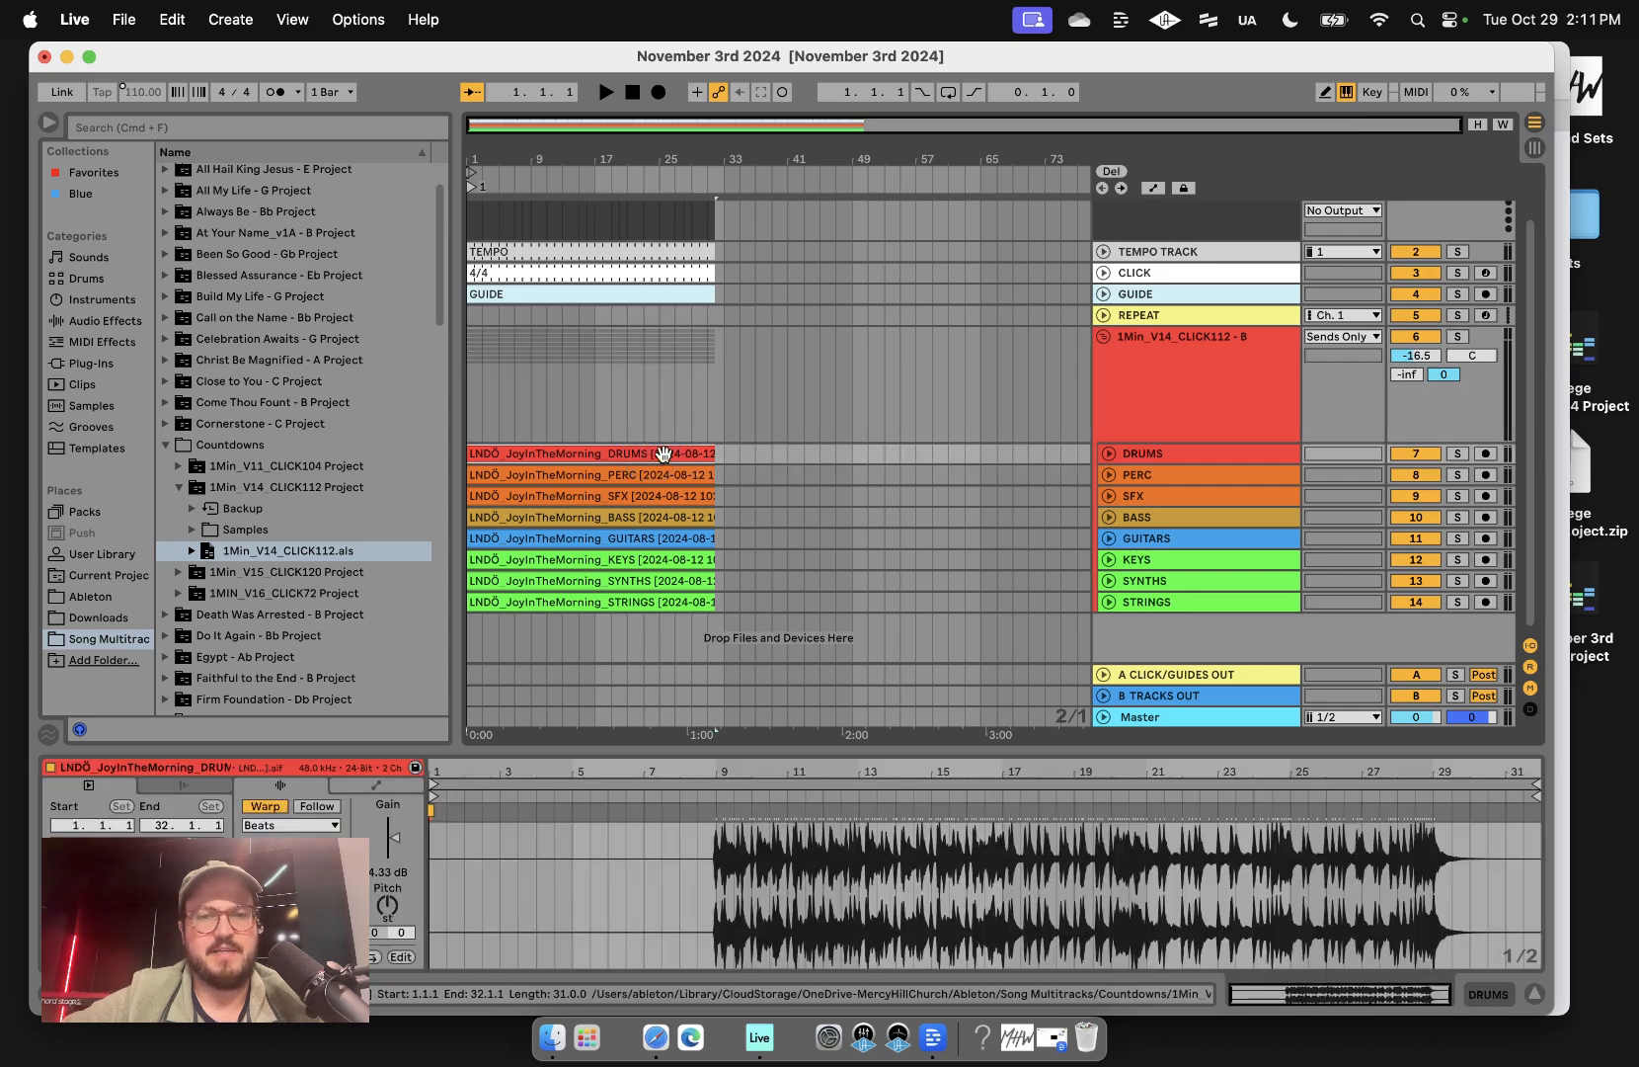
{"action": "left_click", "coordinate": [787, 430]}
{"action": "scroll", "coordinate": [672, 287], "scroll_direction": "up", "scroll_amount": 2}
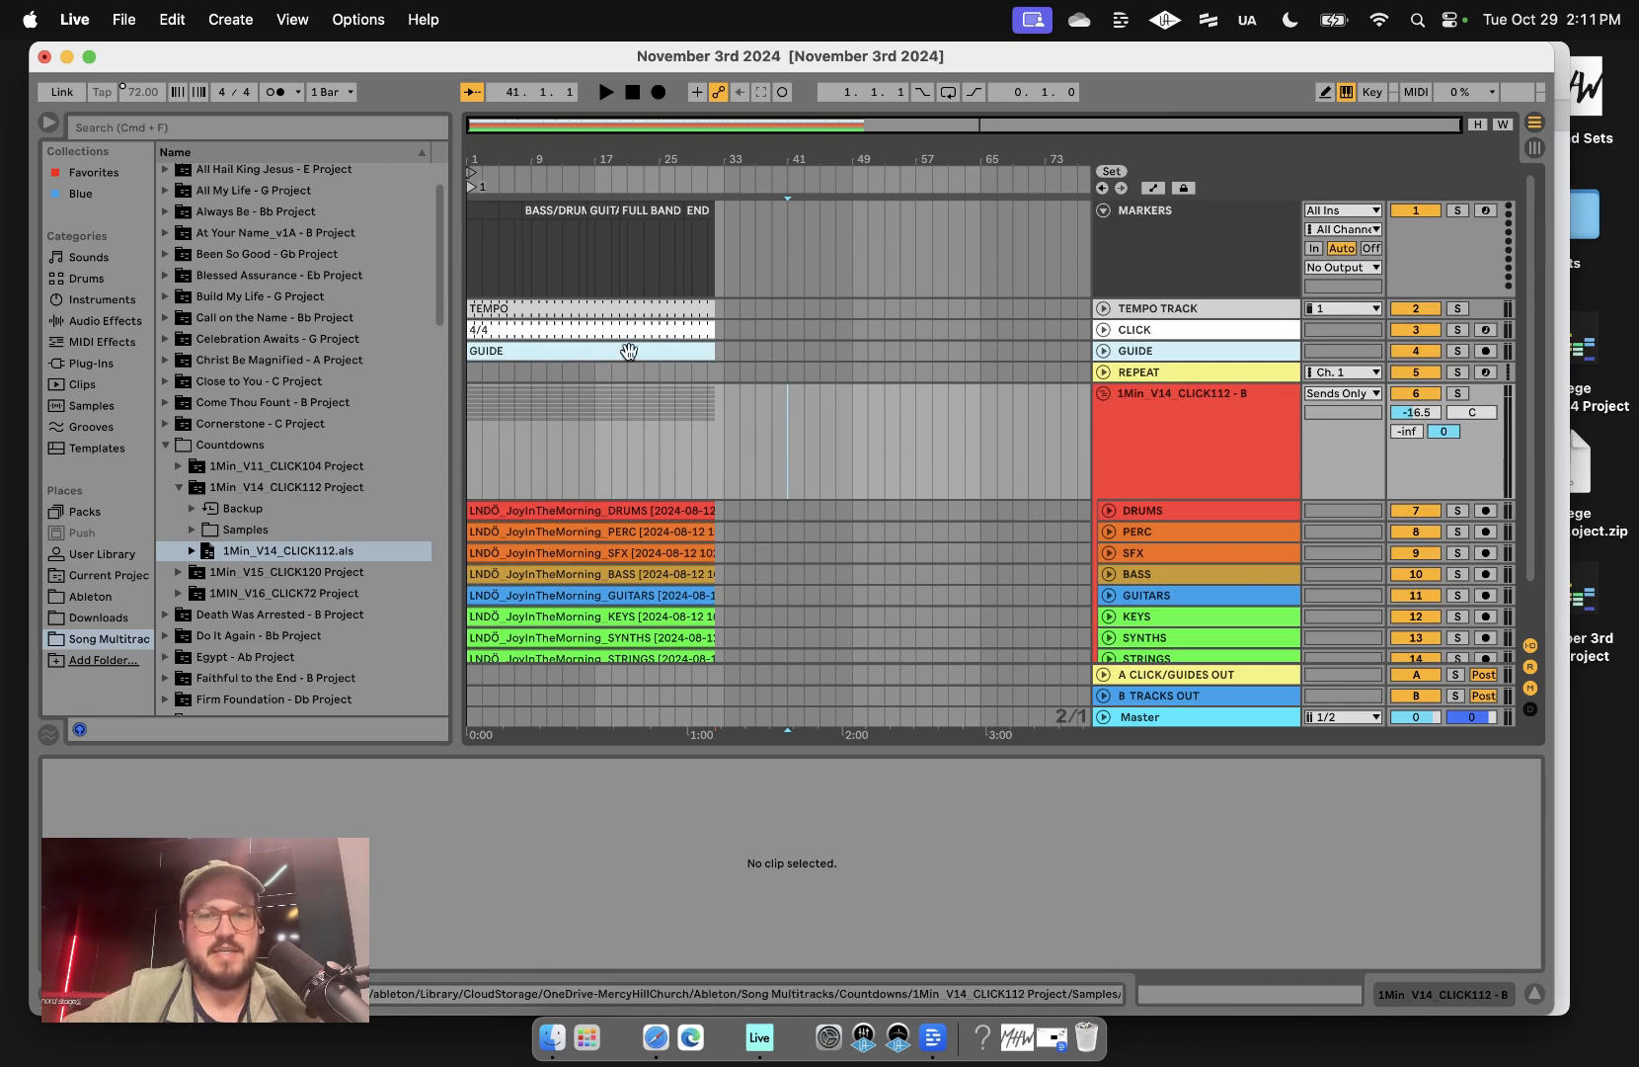
{"action": "scroll", "coordinate": [682, 583], "scroll_direction": "down", "scroll_amount": 2}
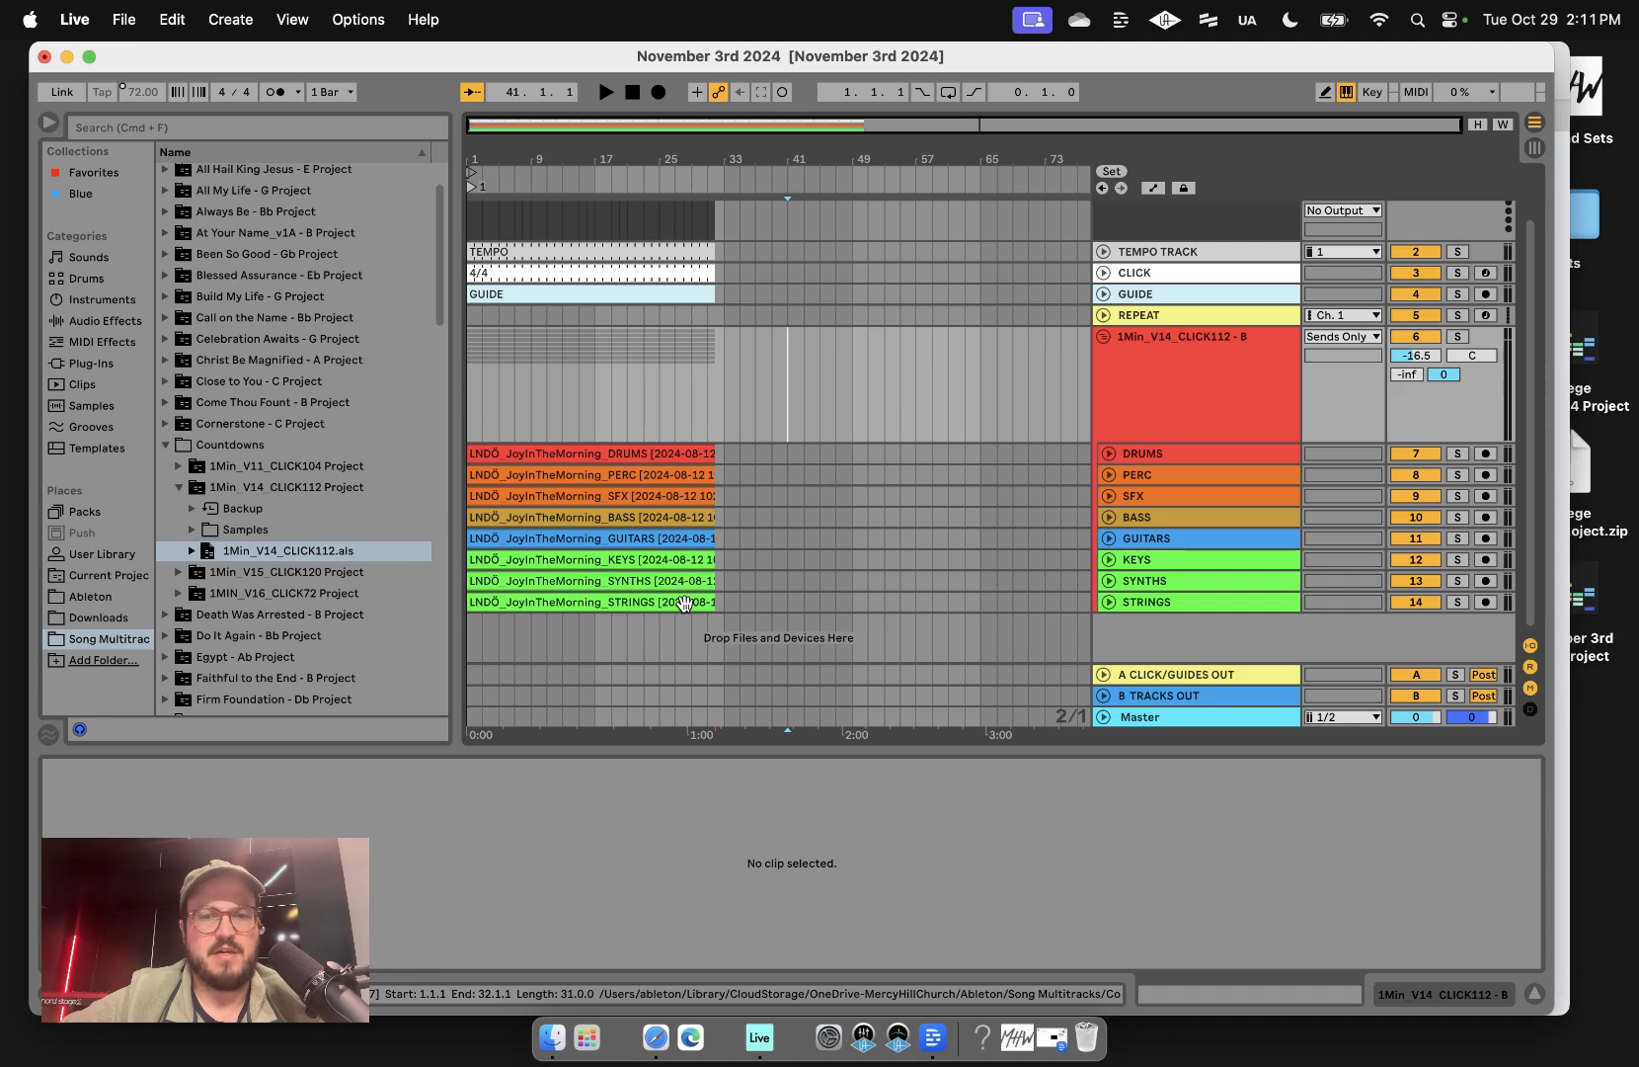
{"action": "left_click", "coordinate": [690, 604]}
{"action": "scroll", "coordinate": [684, 605], "scroll_direction": "up", "scroll_amount": 2}
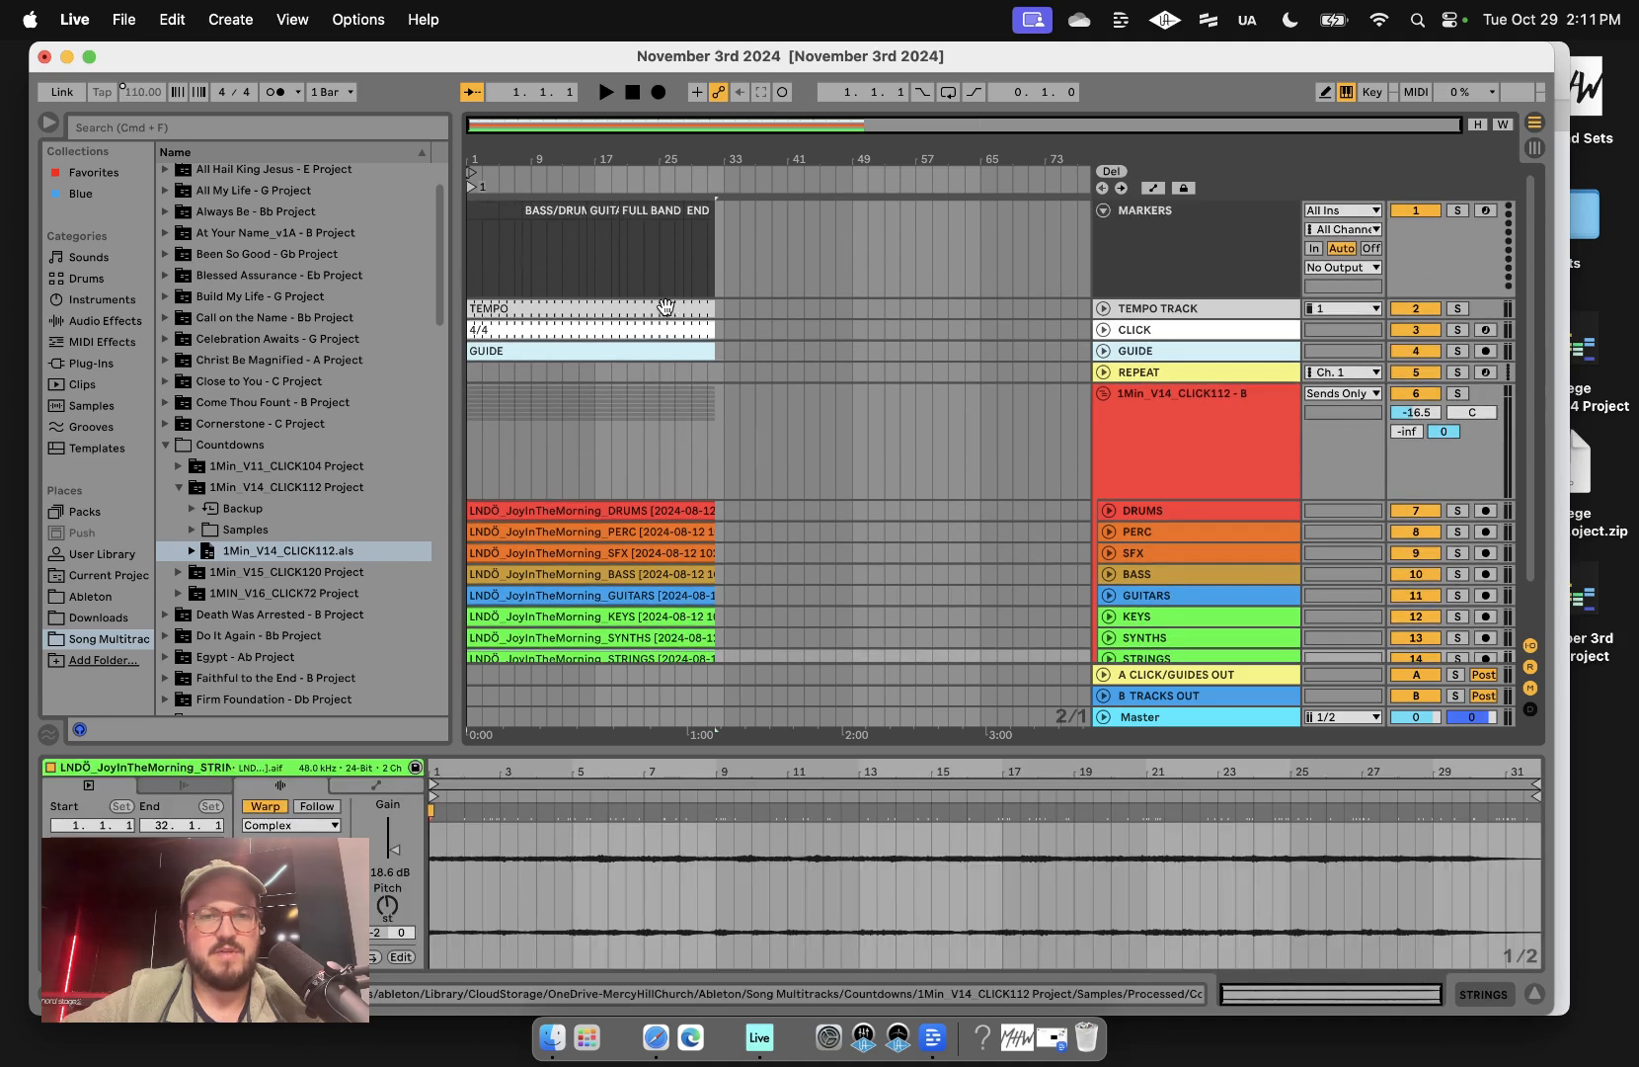
{"action": "key", "text": "super+a"}
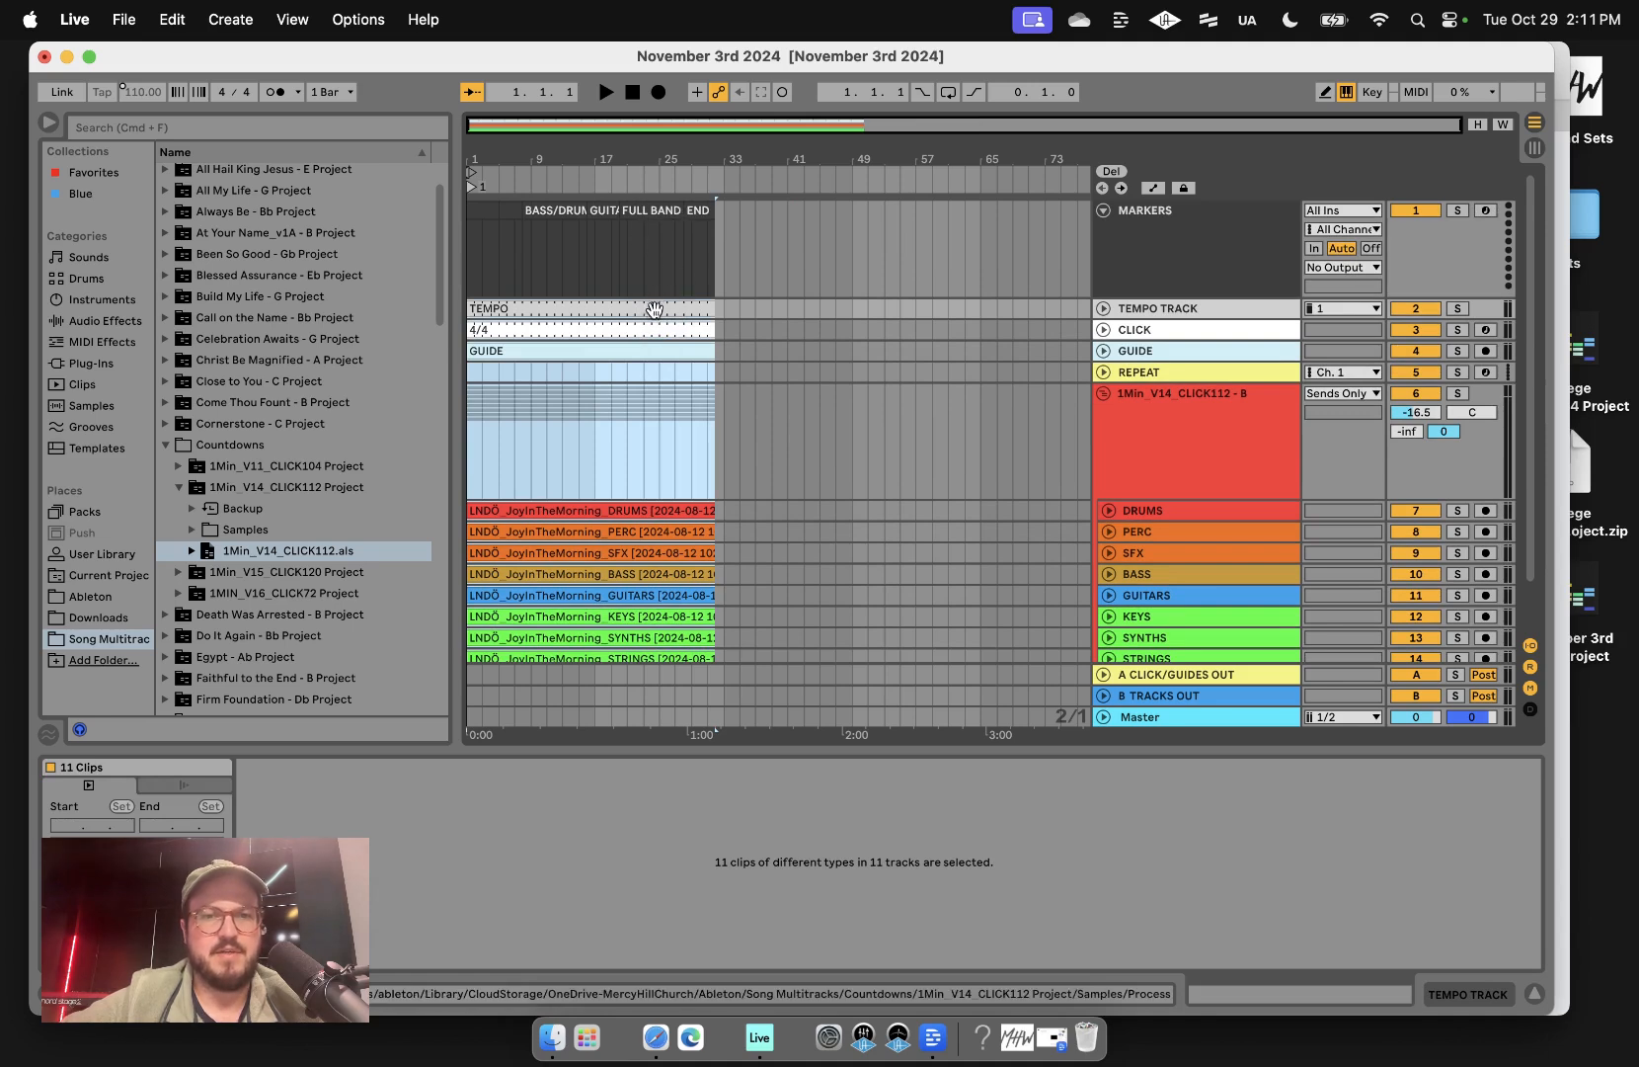
{"action": "left_click", "coordinate": [739, 319]}
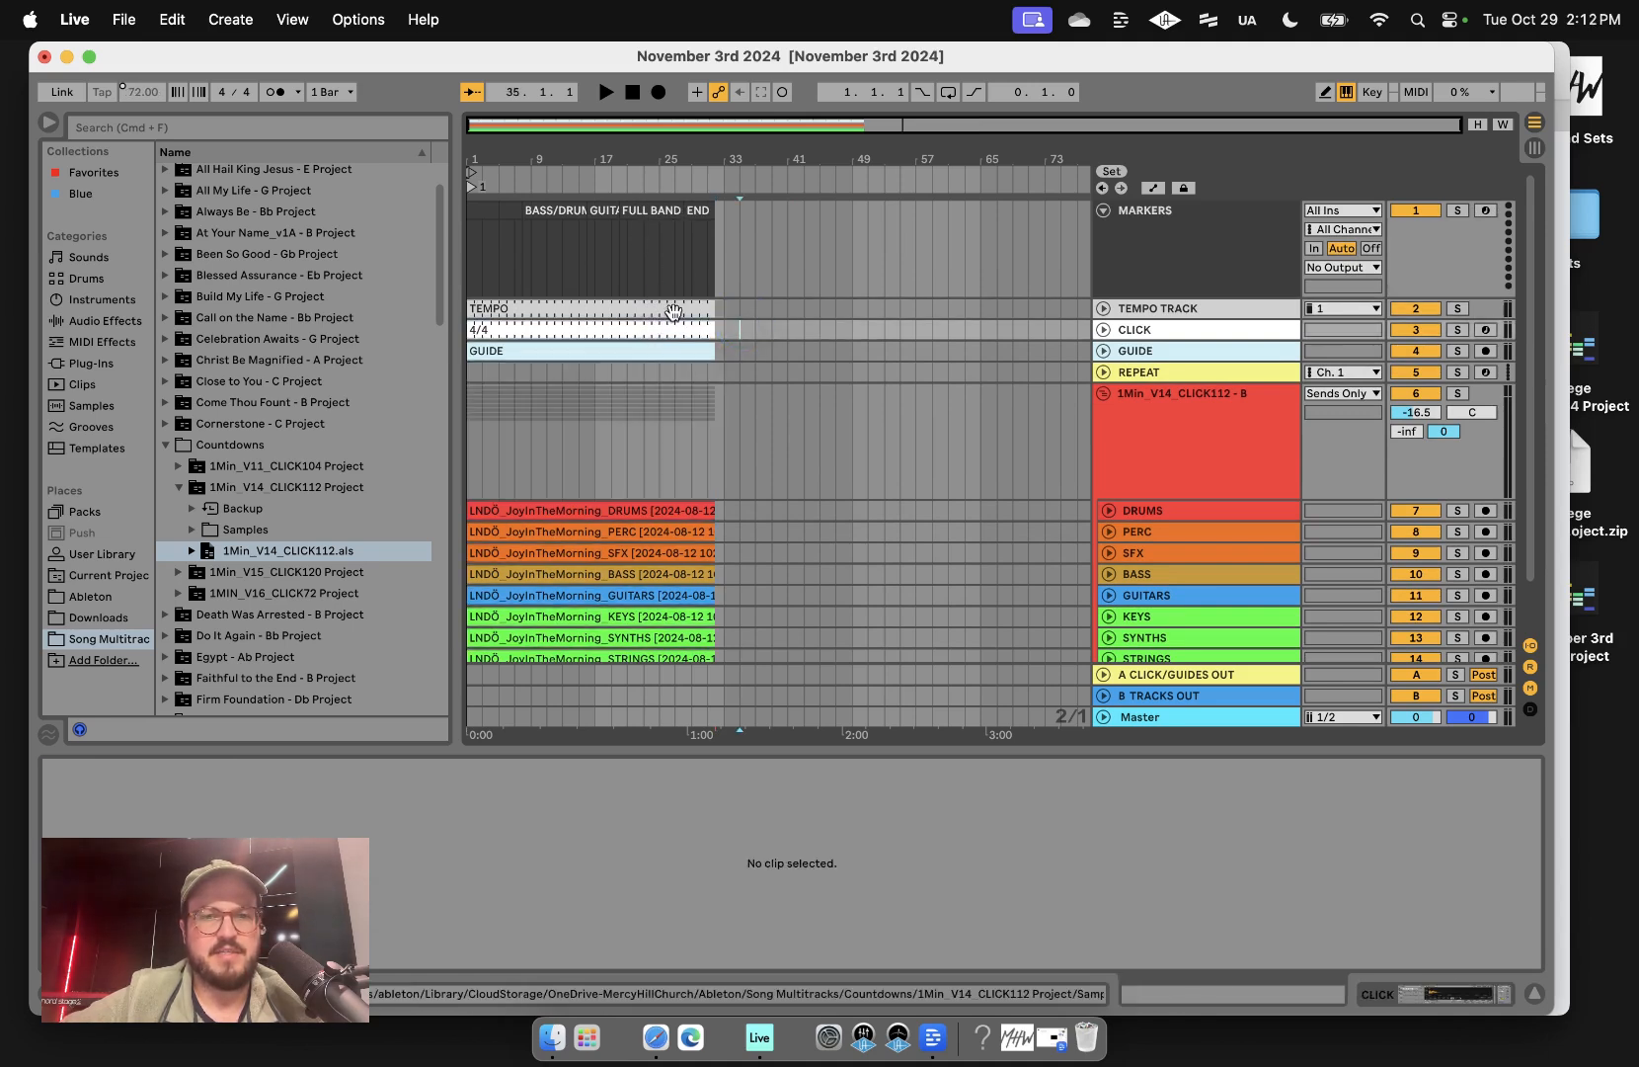
- Color all the countdown's clips from TEMPO through STRINGS red, leaving out the MARKERS clips, and deselect them
{"action": "left_click", "coordinate": [673, 311]}
{"action": "scroll", "coordinate": [682, 553], "scroll_direction": "down", "scroll_amount": 2}
{"action": "key", "text": "super+a"}
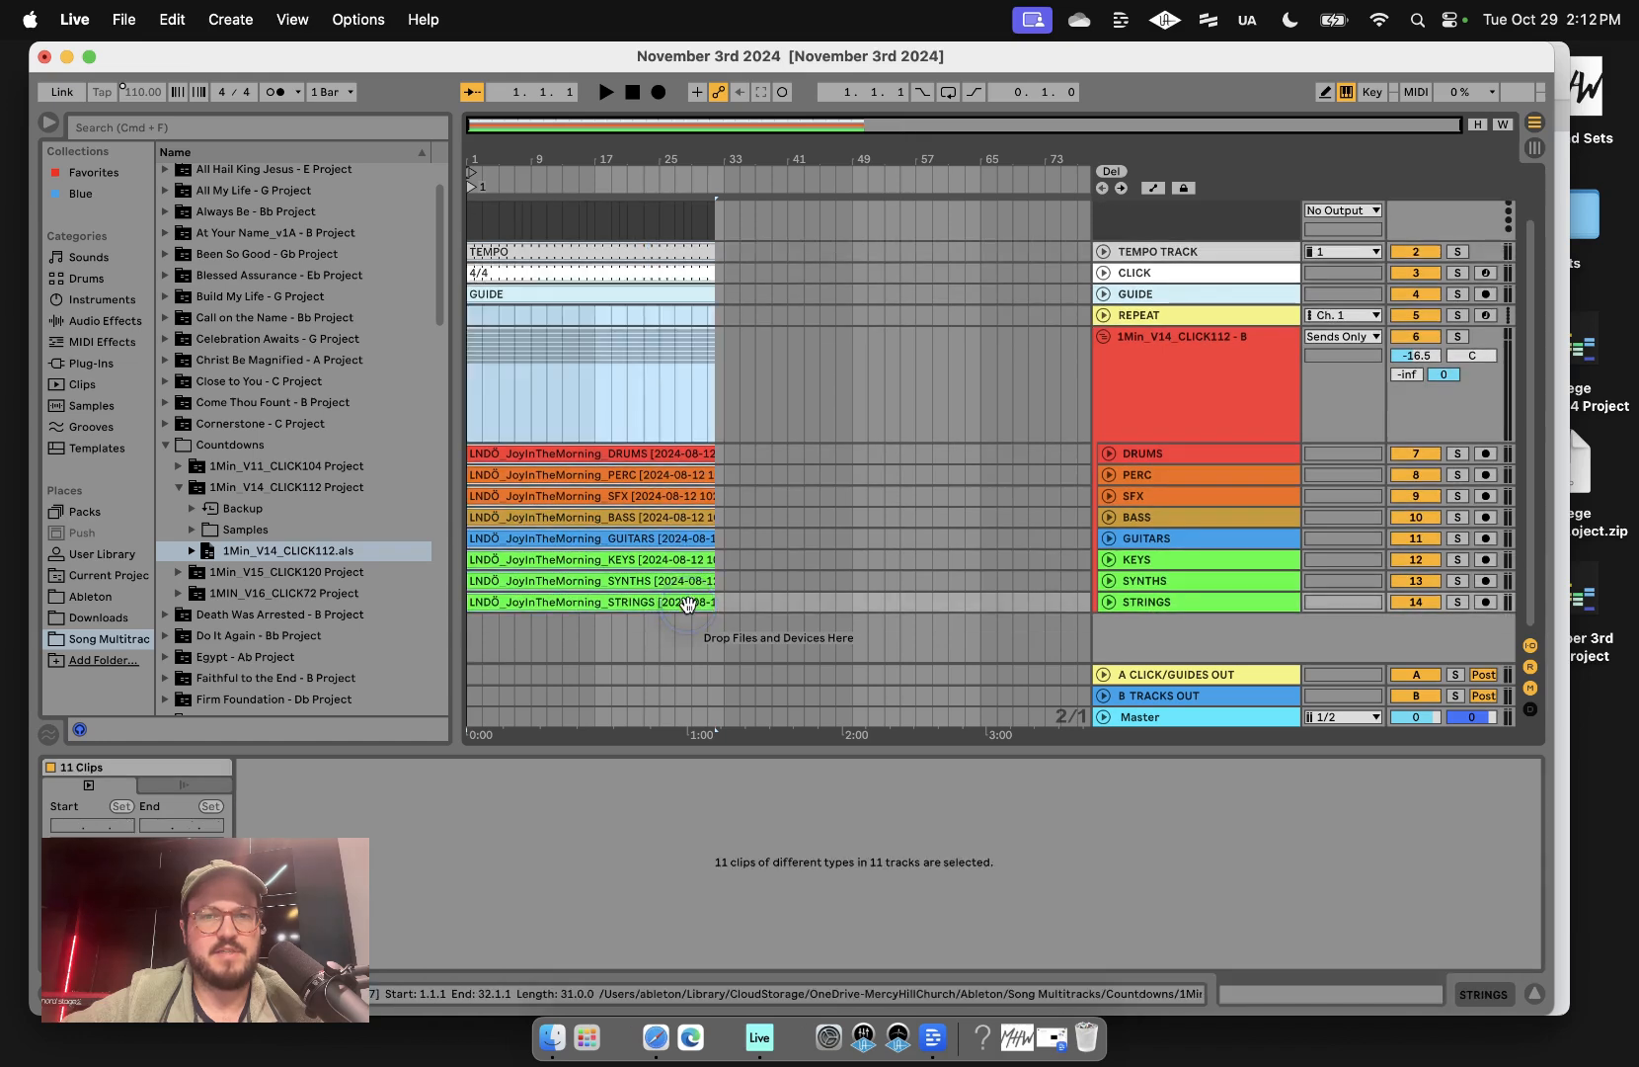
{"action": "scroll", "coordinate": [680, 326], "scroll_direction": "up", "scroll_amount": 2}
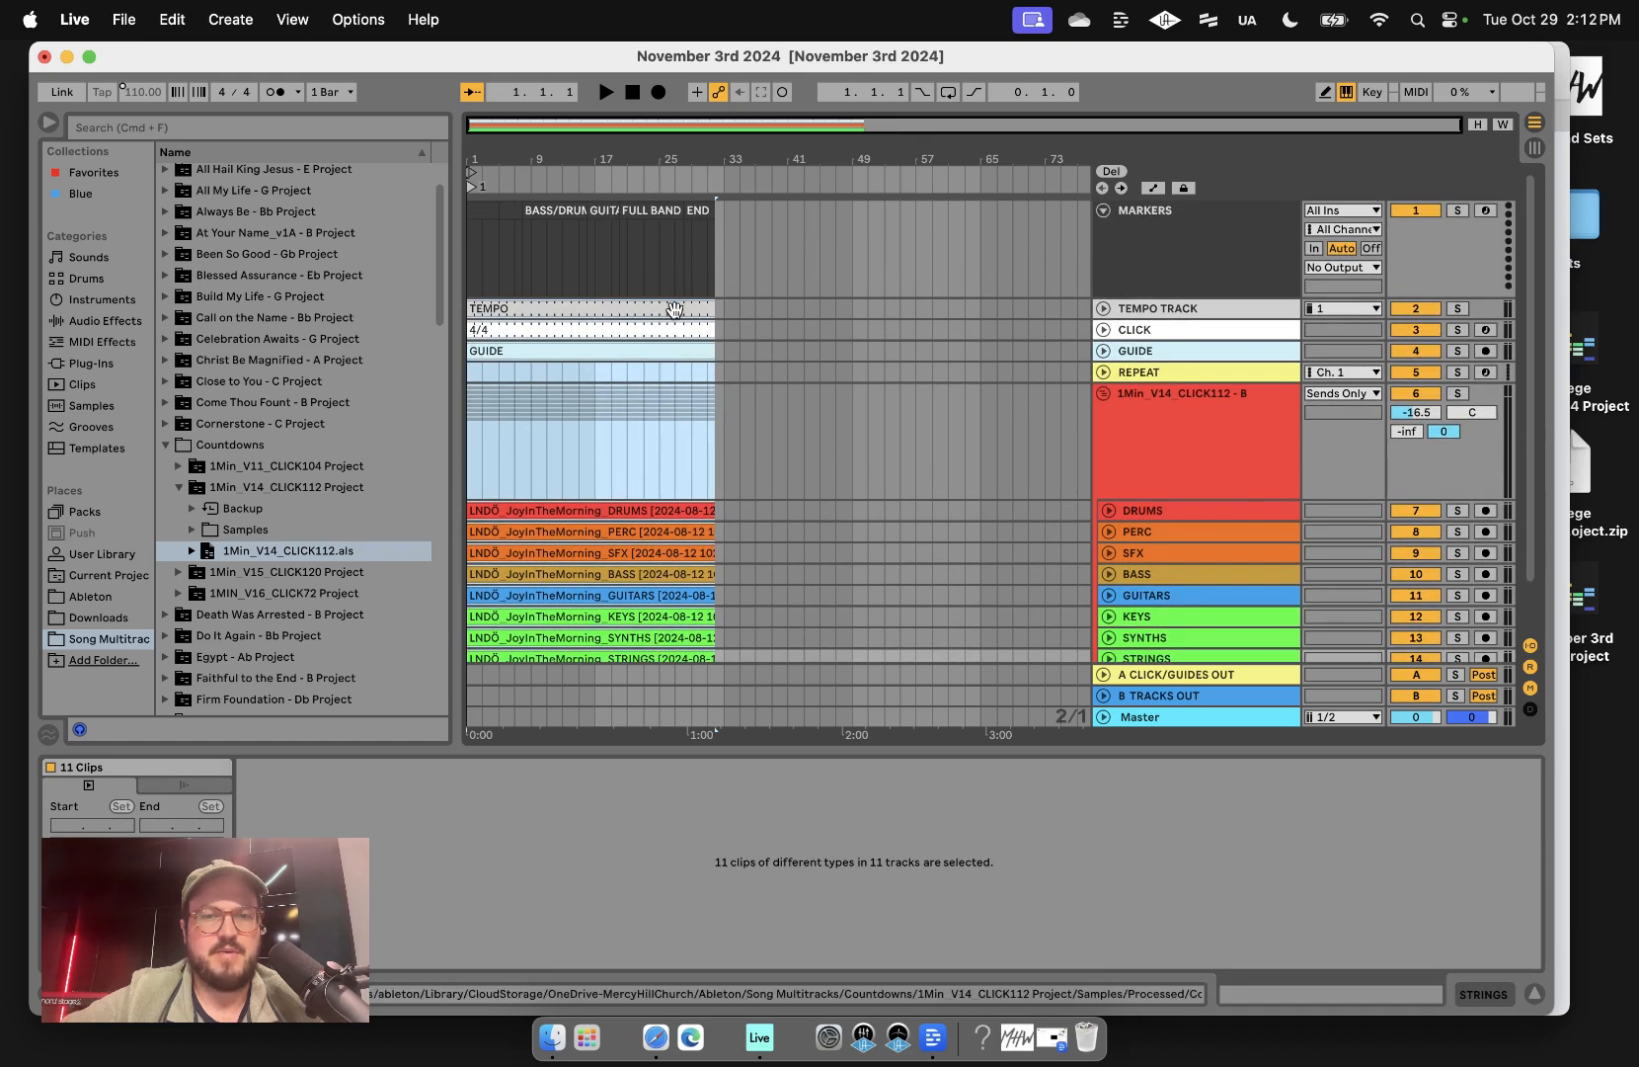
{"action": "right_click", "coordinate": [676, 311]}
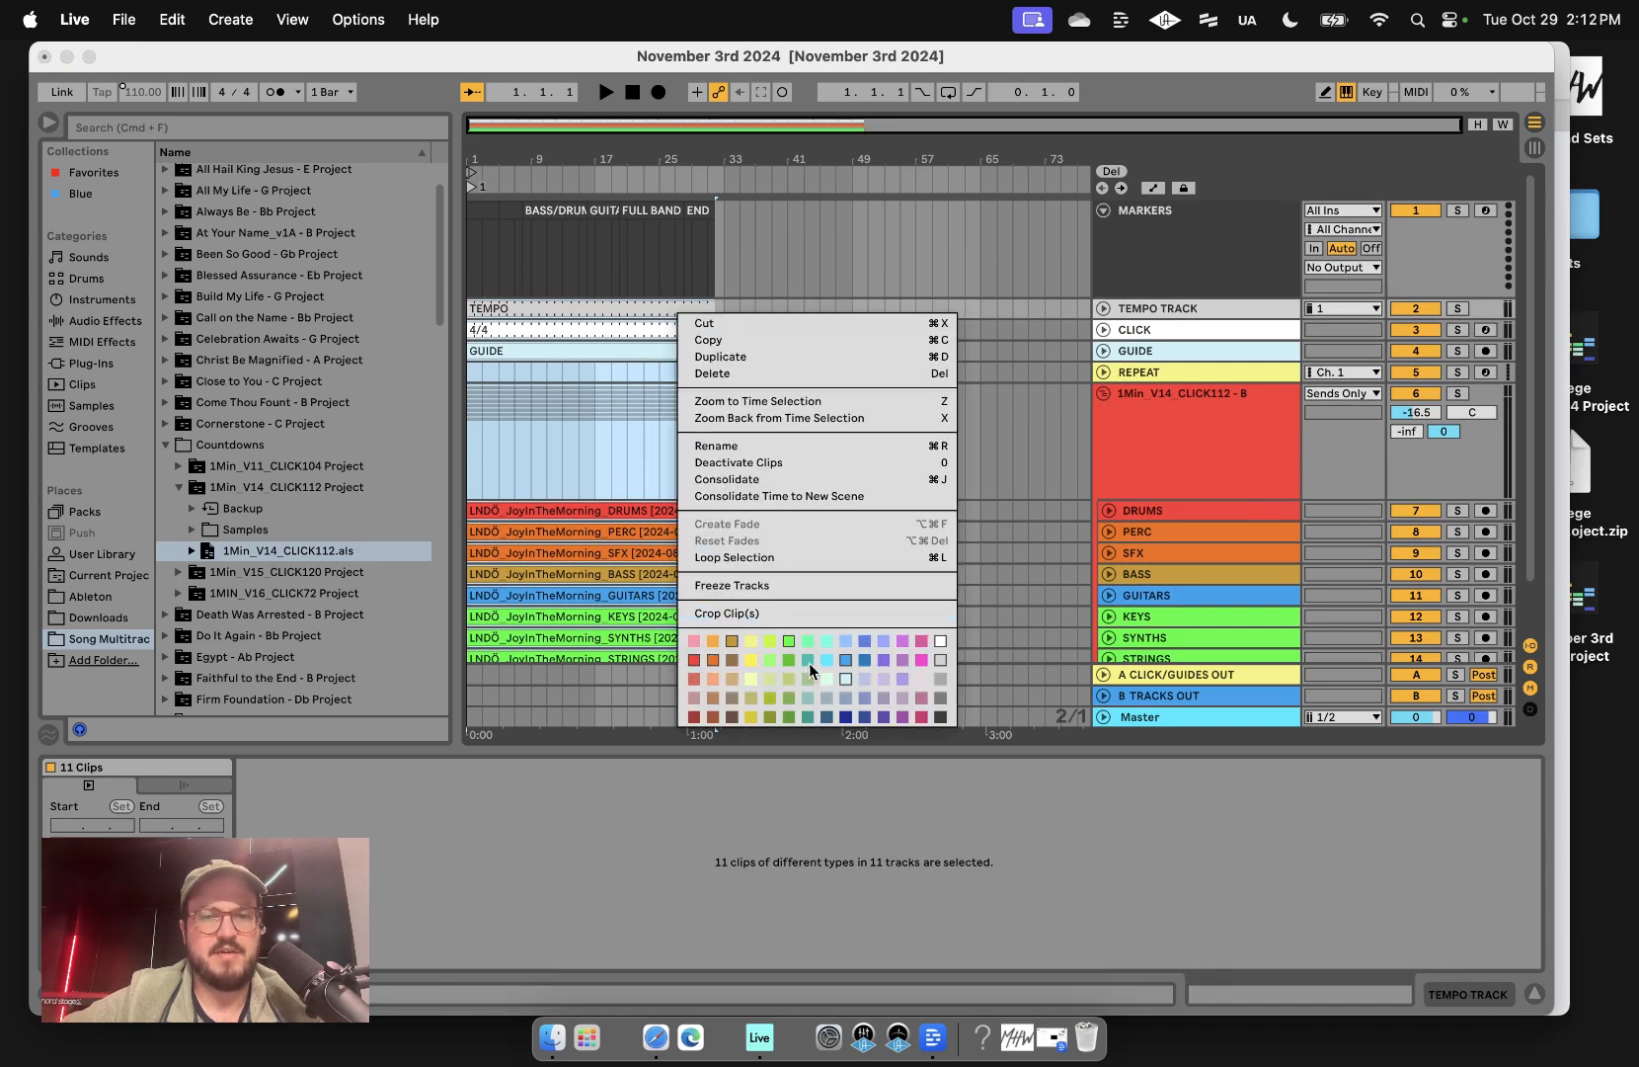
{"action": "left_click", "coordinate": [695, 660]}
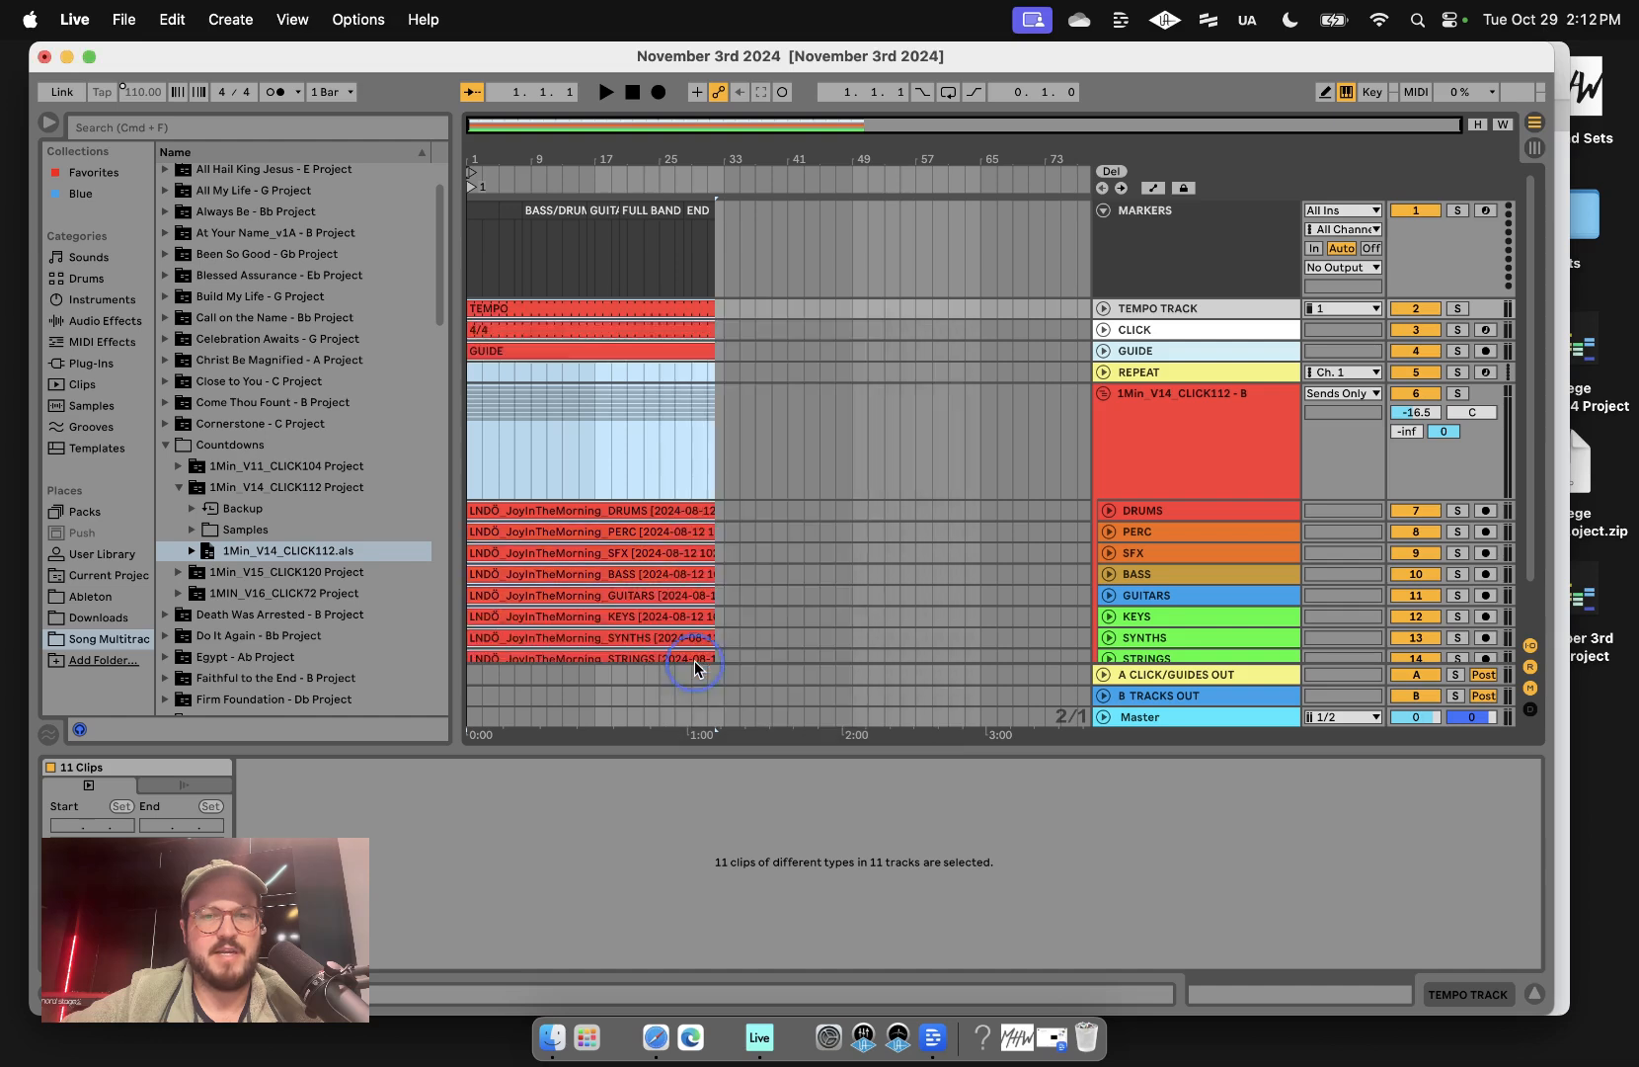
{"action": "left_click", "coordinate": [842, 421]}
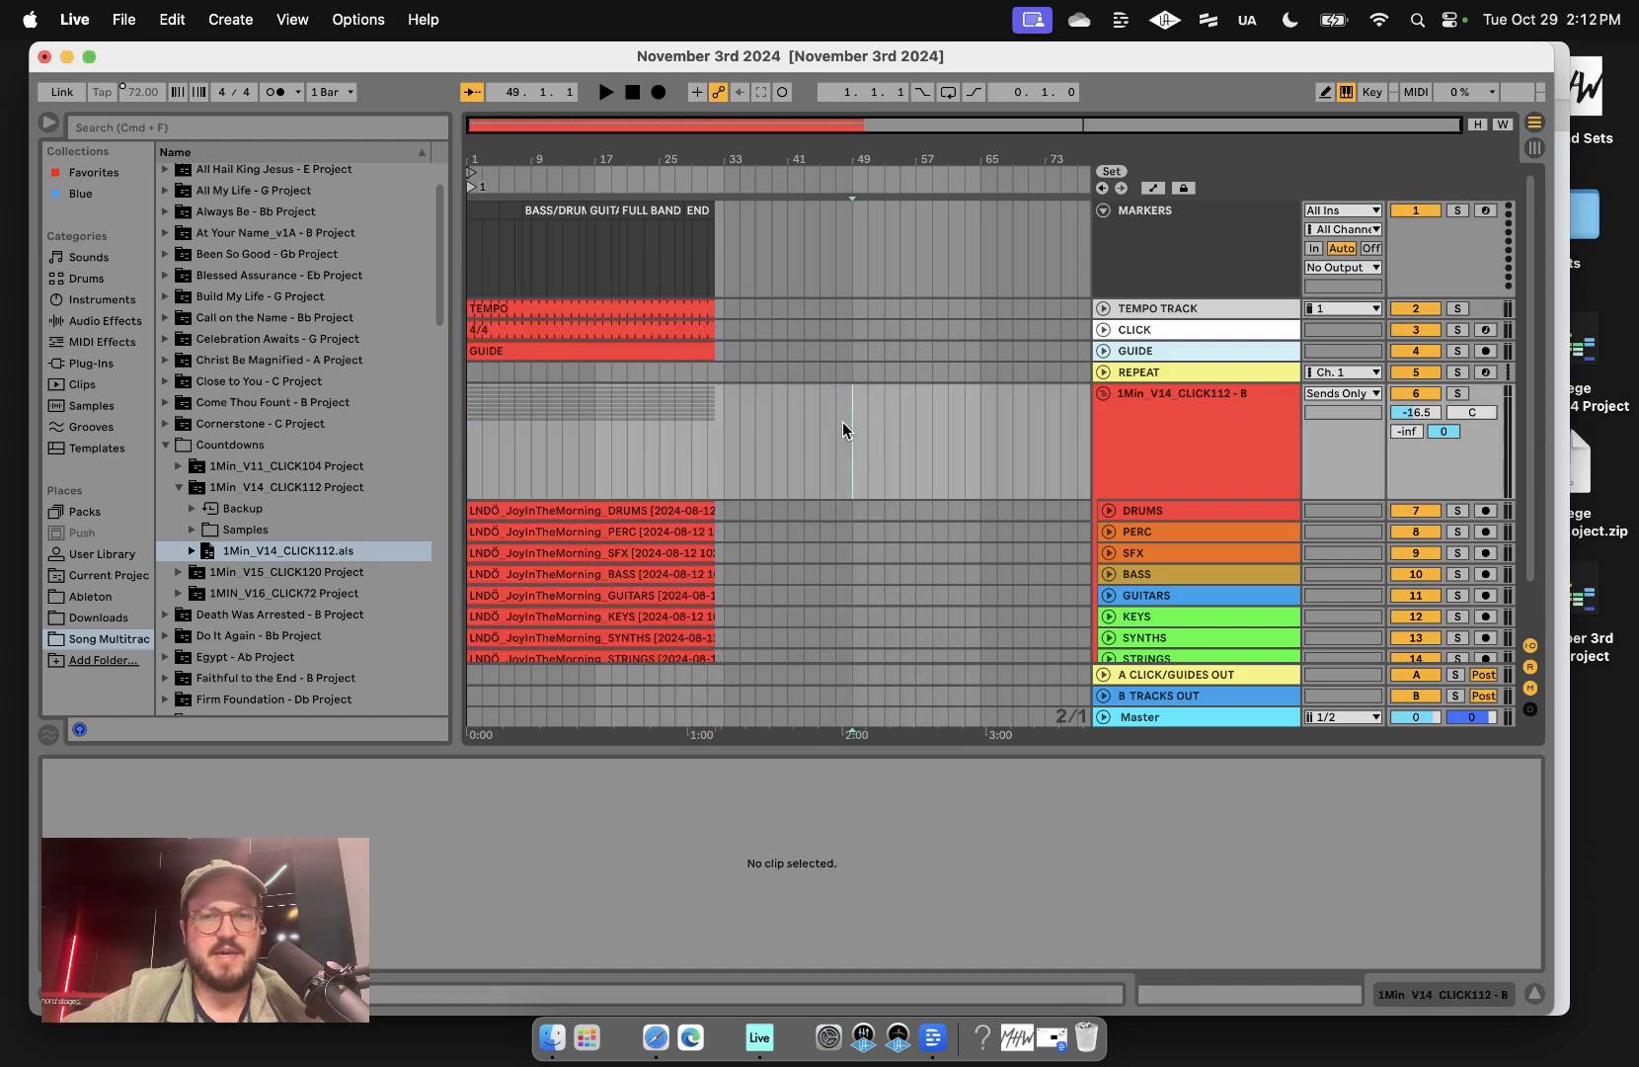
- Collapse the countdown's group and rename it 1 COUNTDOWN - B
{"action": "left_click", "coordinate": [1103, 394]}
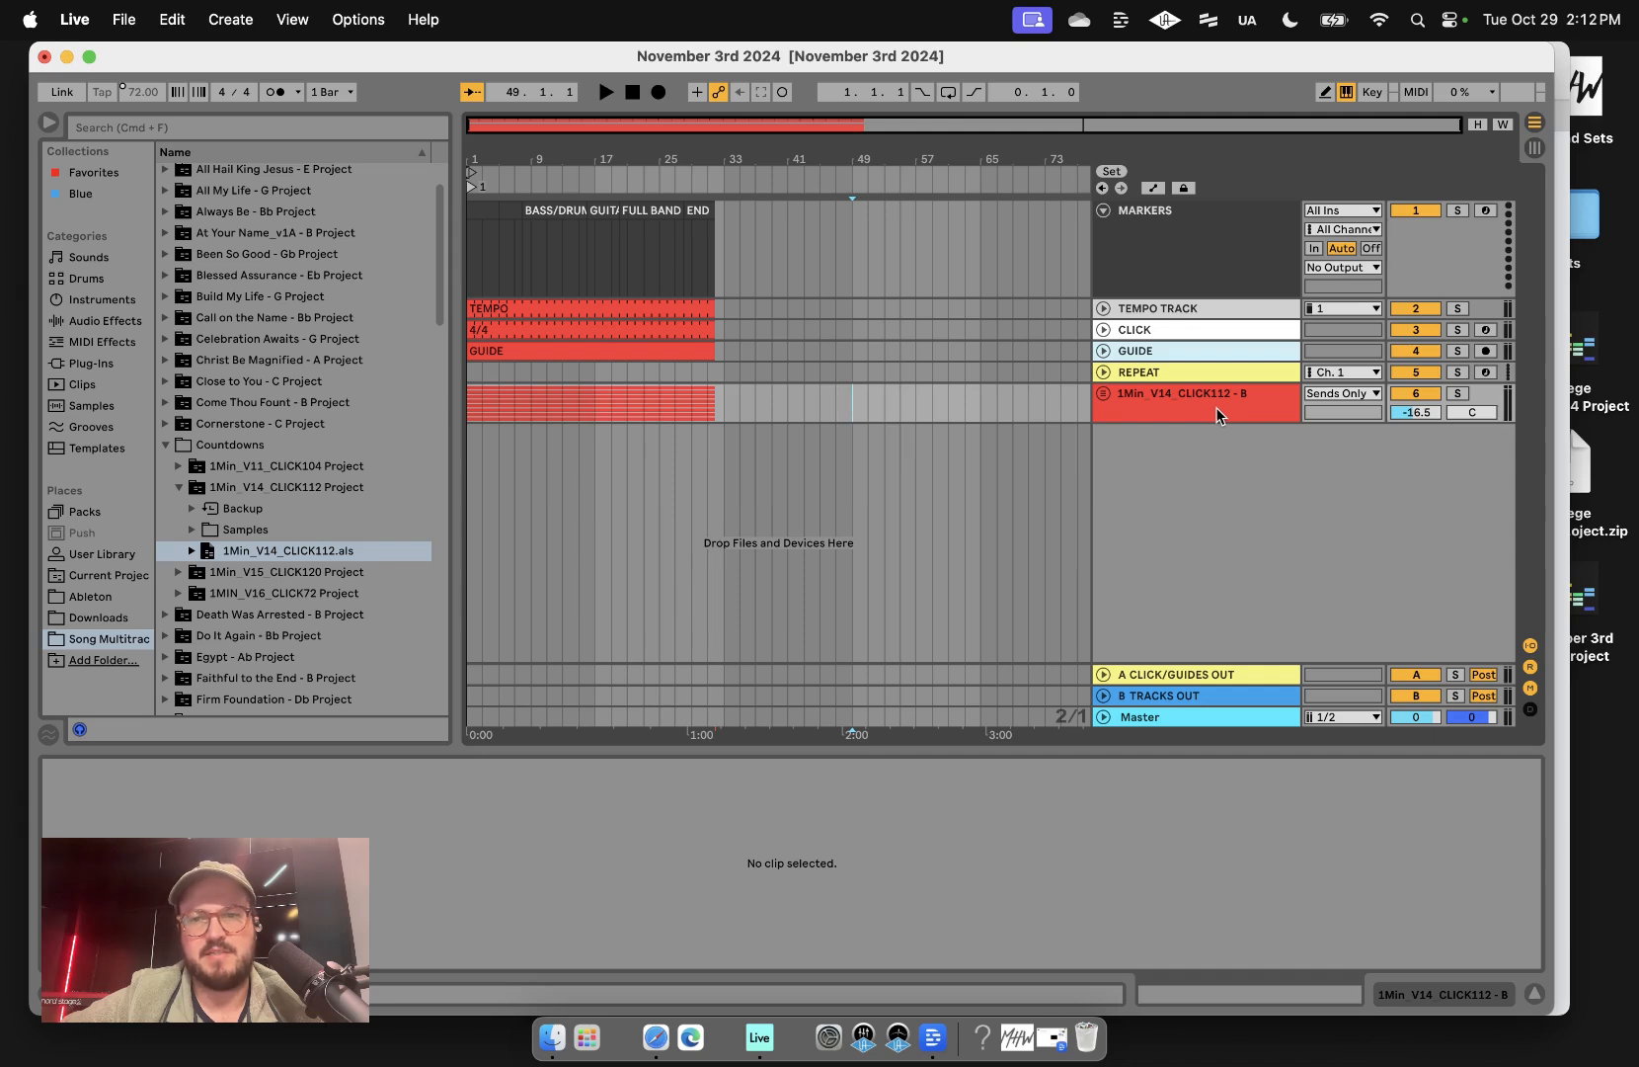
{"action": "key", "text": "super+r"}
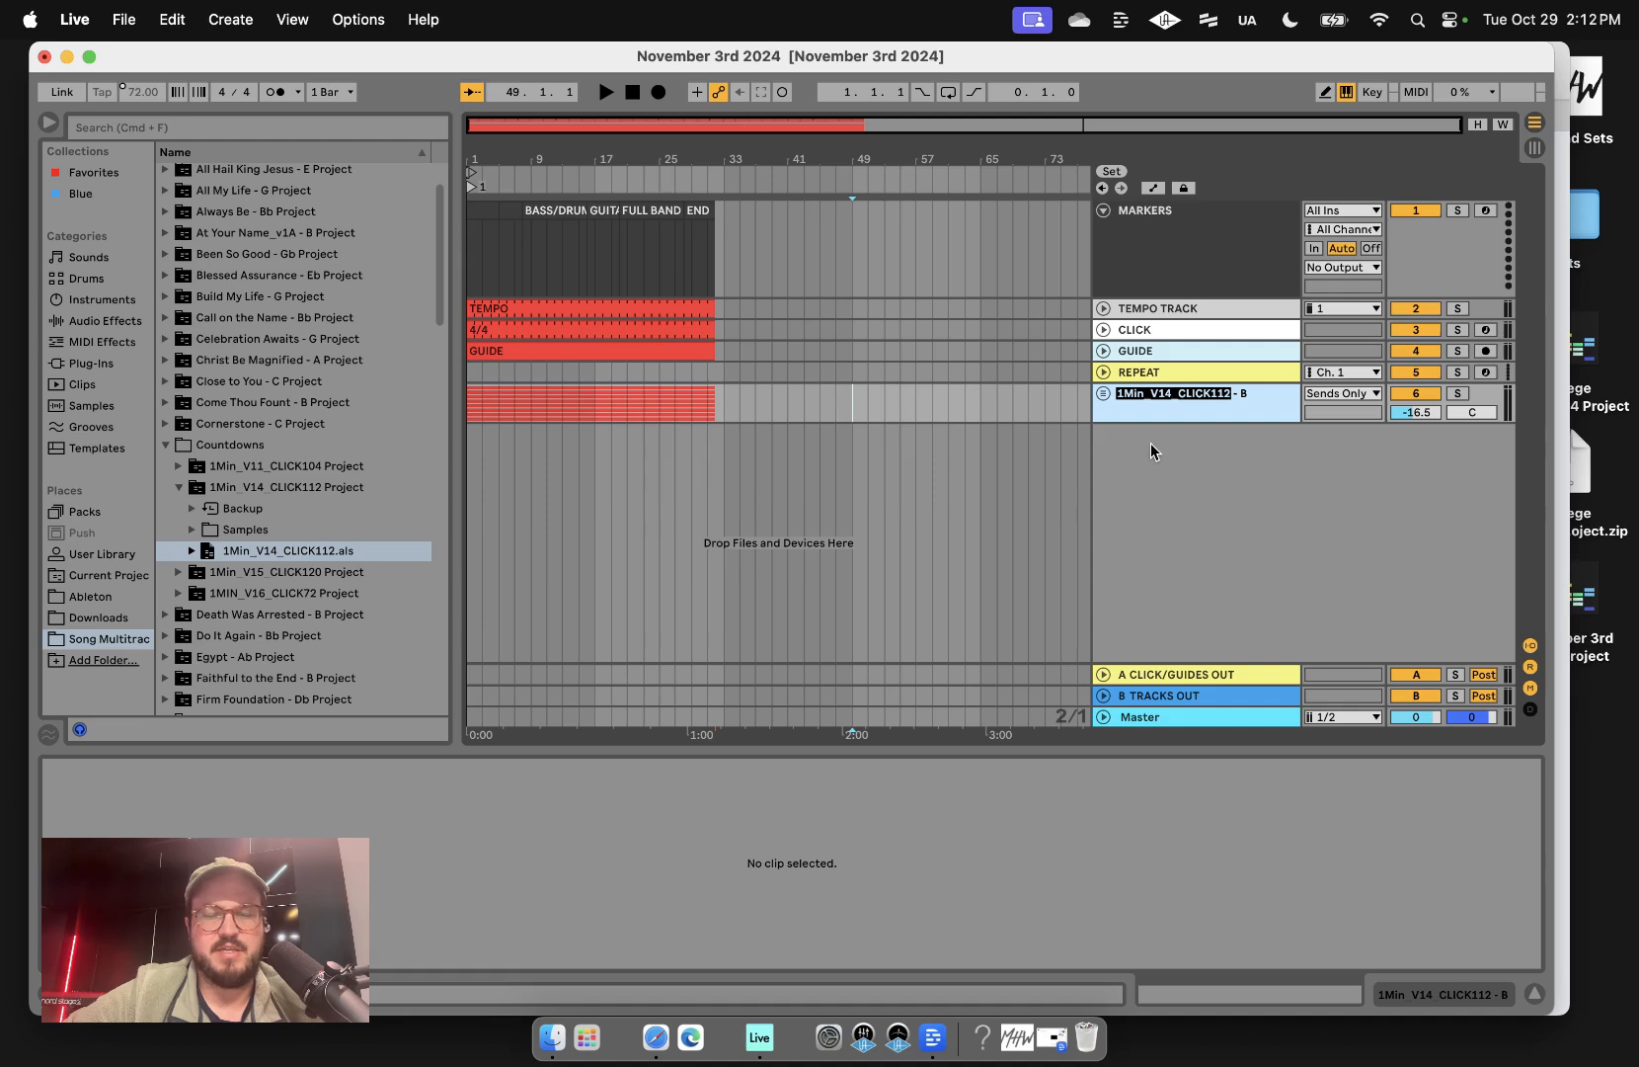
{"action": "type", "text": "1"}
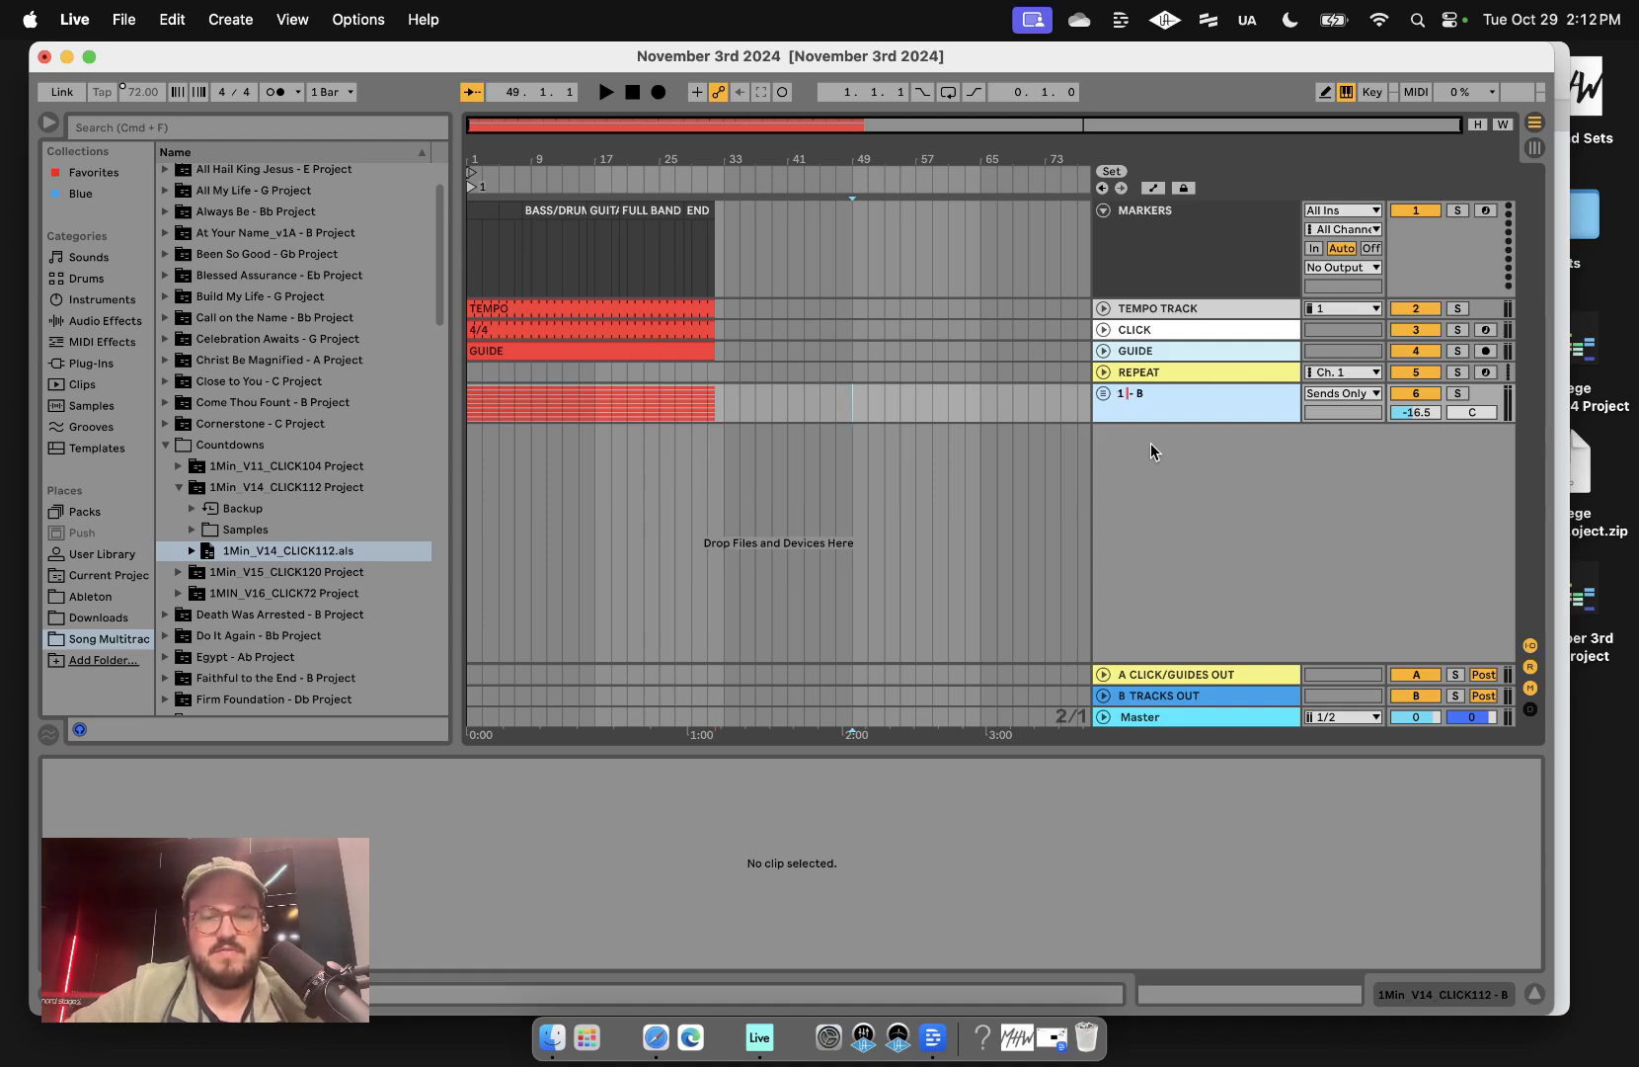
{"action": "type", "text": " COUNTDOWN"}
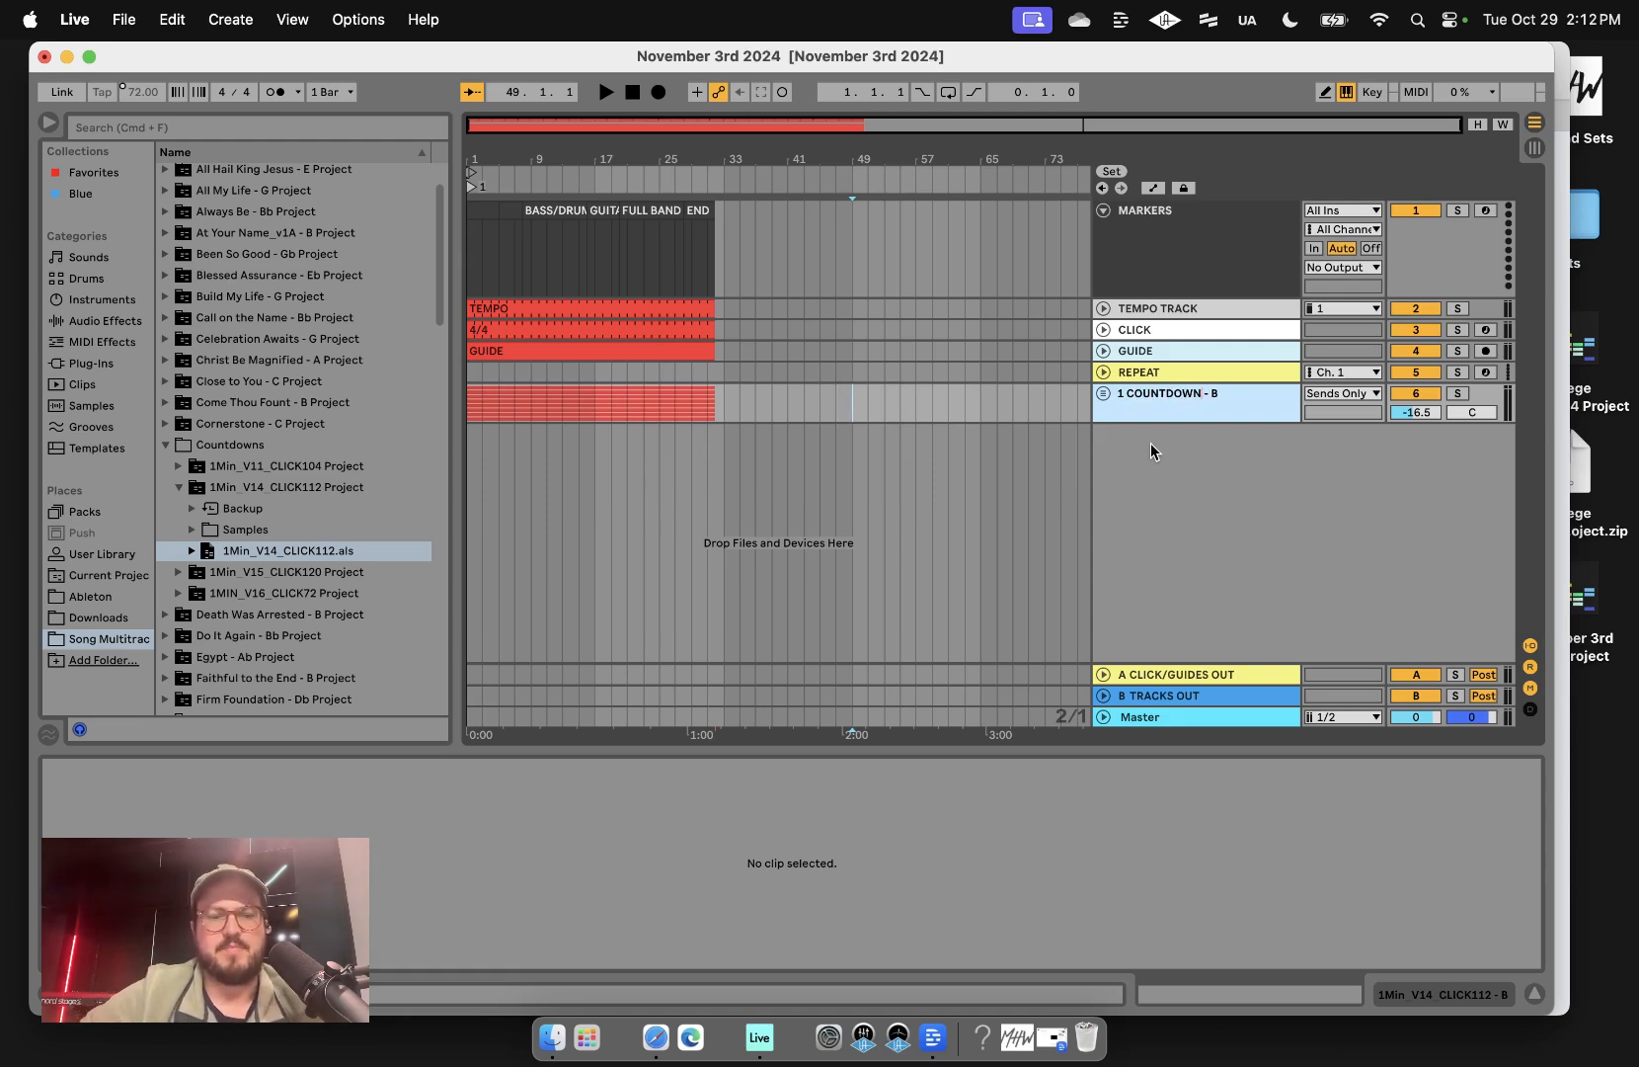
{"action": "key", "text": "Return"}
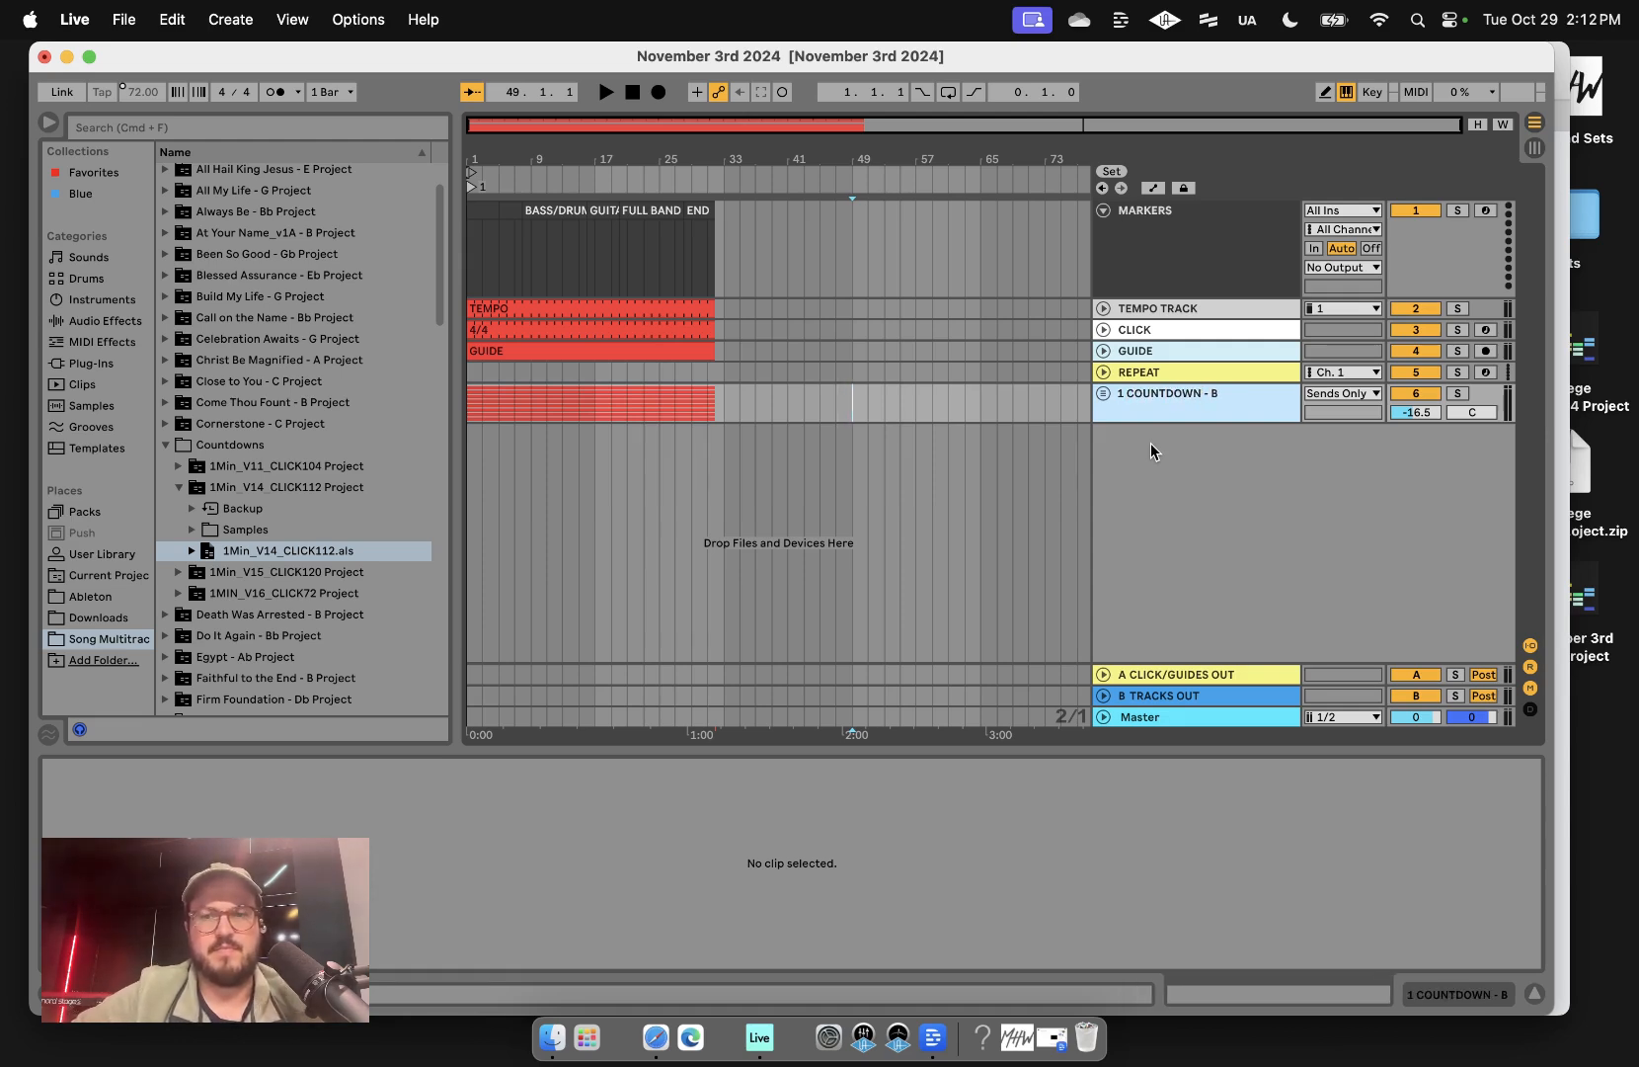
{"action": "left_click", "coordinate": [973, 497]}
- Reread the guide's multitrack steps in Safari, check The Joy's arrangement and key in Planning Center, and return to Ableton Live
{"action": "key", "text": "super+Tab"}
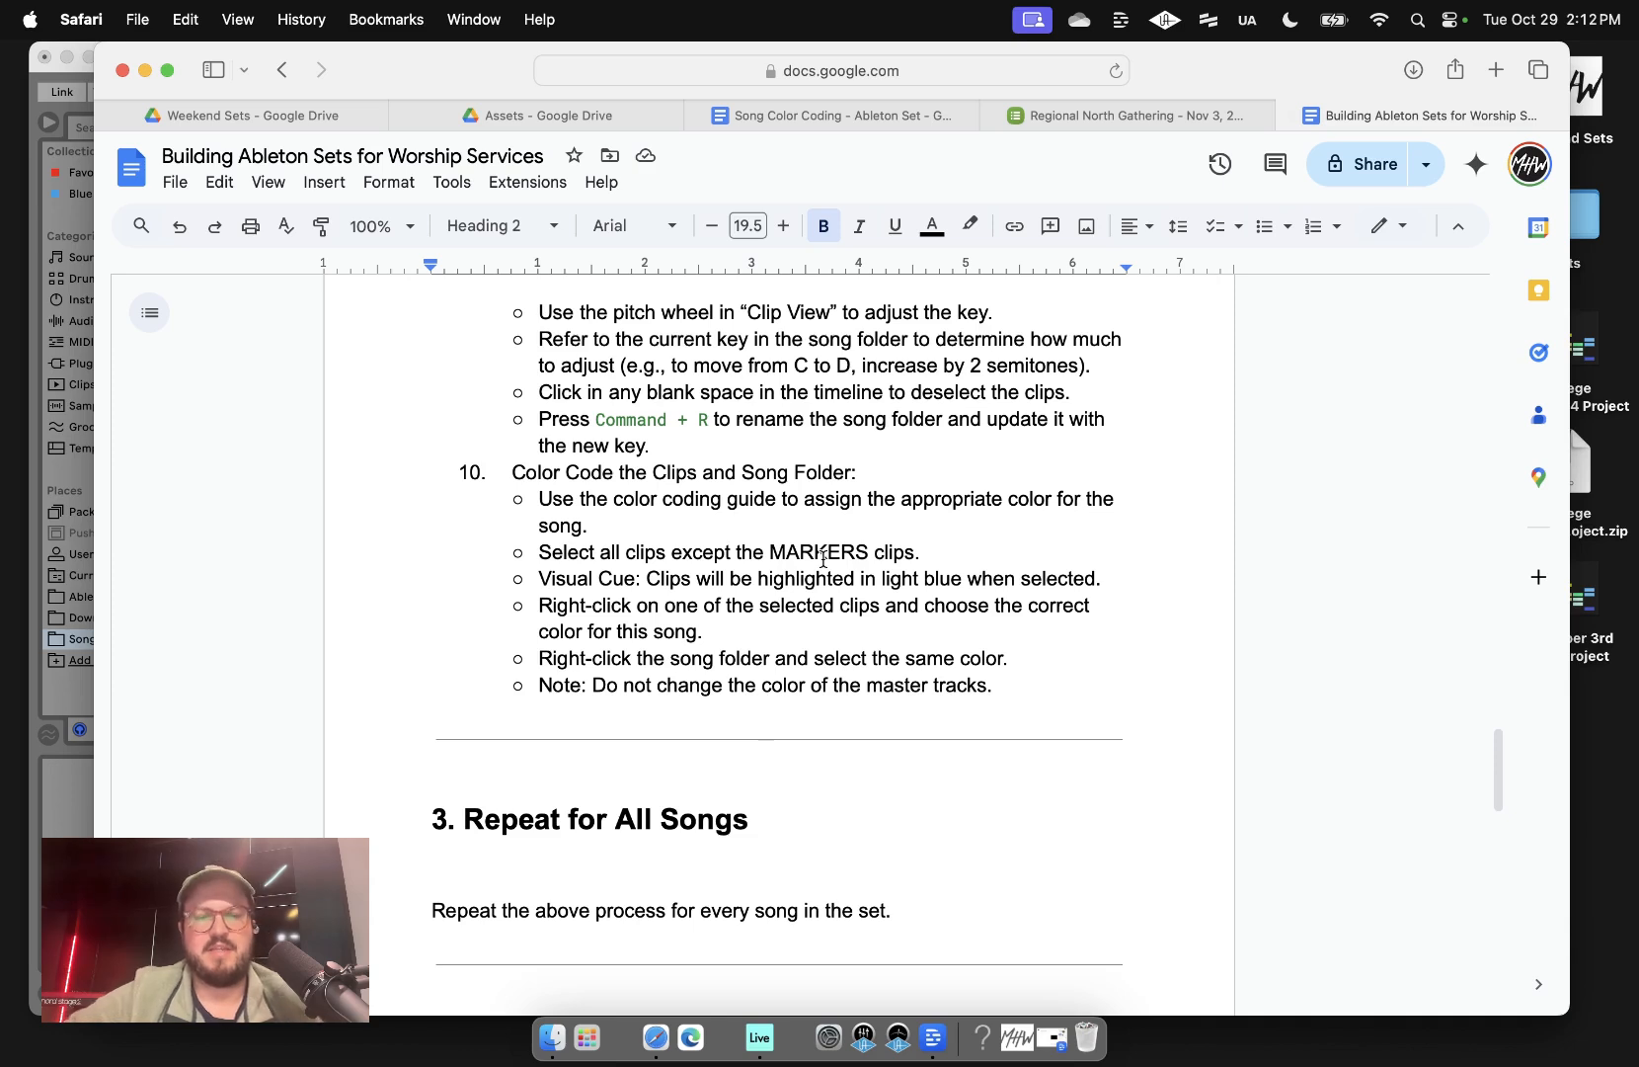
{"action": "scroll", "coordinate": [824, 559], "scroll_direction": "up", "scroll_amount": 3}
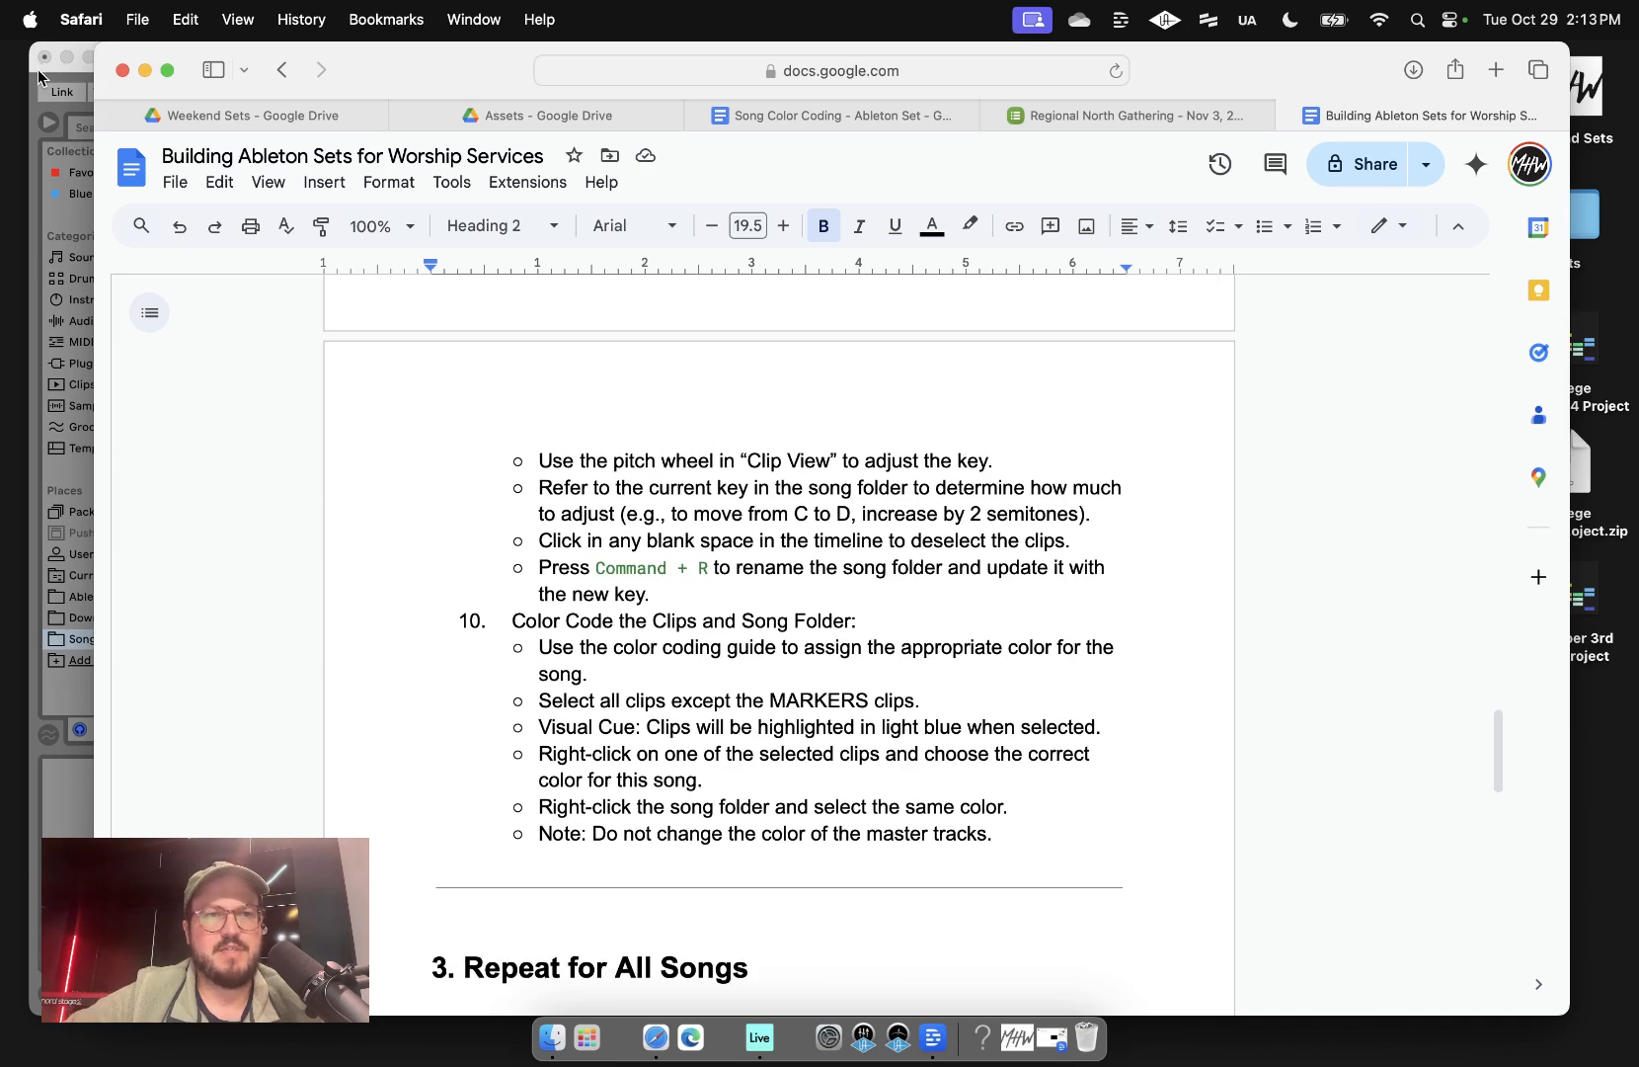
{"action": "scroll", "coordinate": [815, 597], "scroll_direction": "up", "scroll_amount": 20}
{"action": "scroll", "coordinate": [814, 596], "scroll_direction": "down", "scroll_amount": 5}
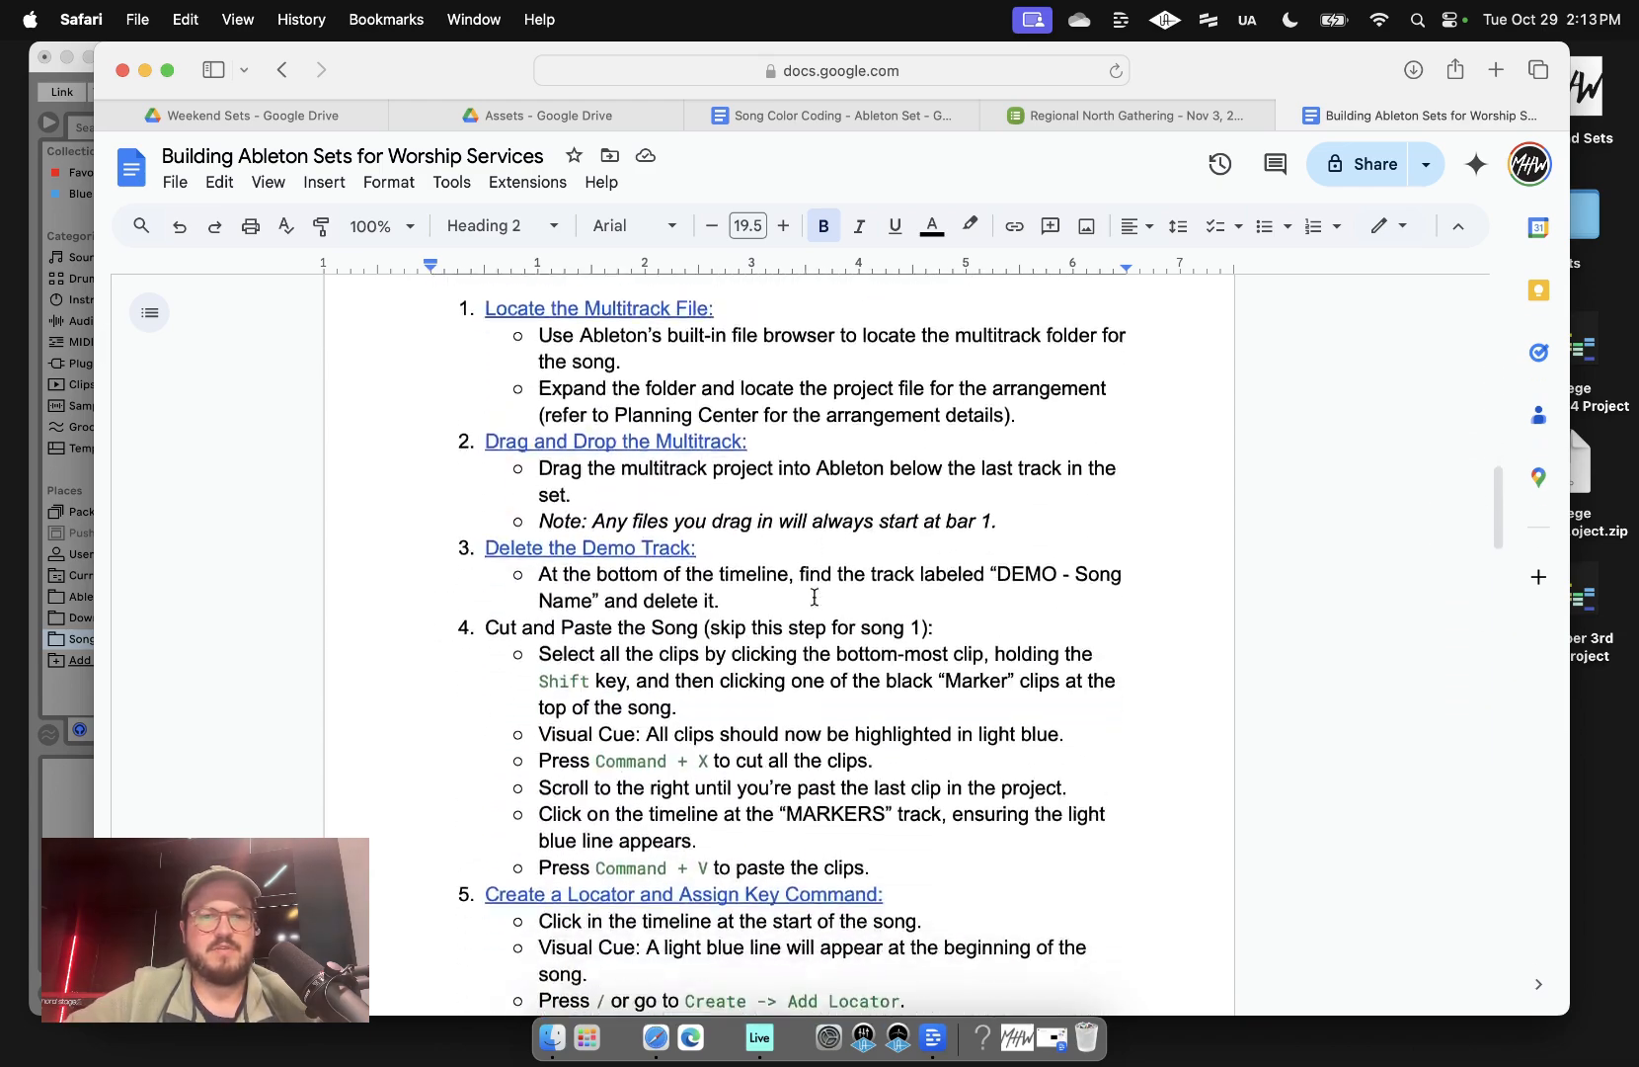
{"action": "left_click", "coordinate": [1142, 114]}
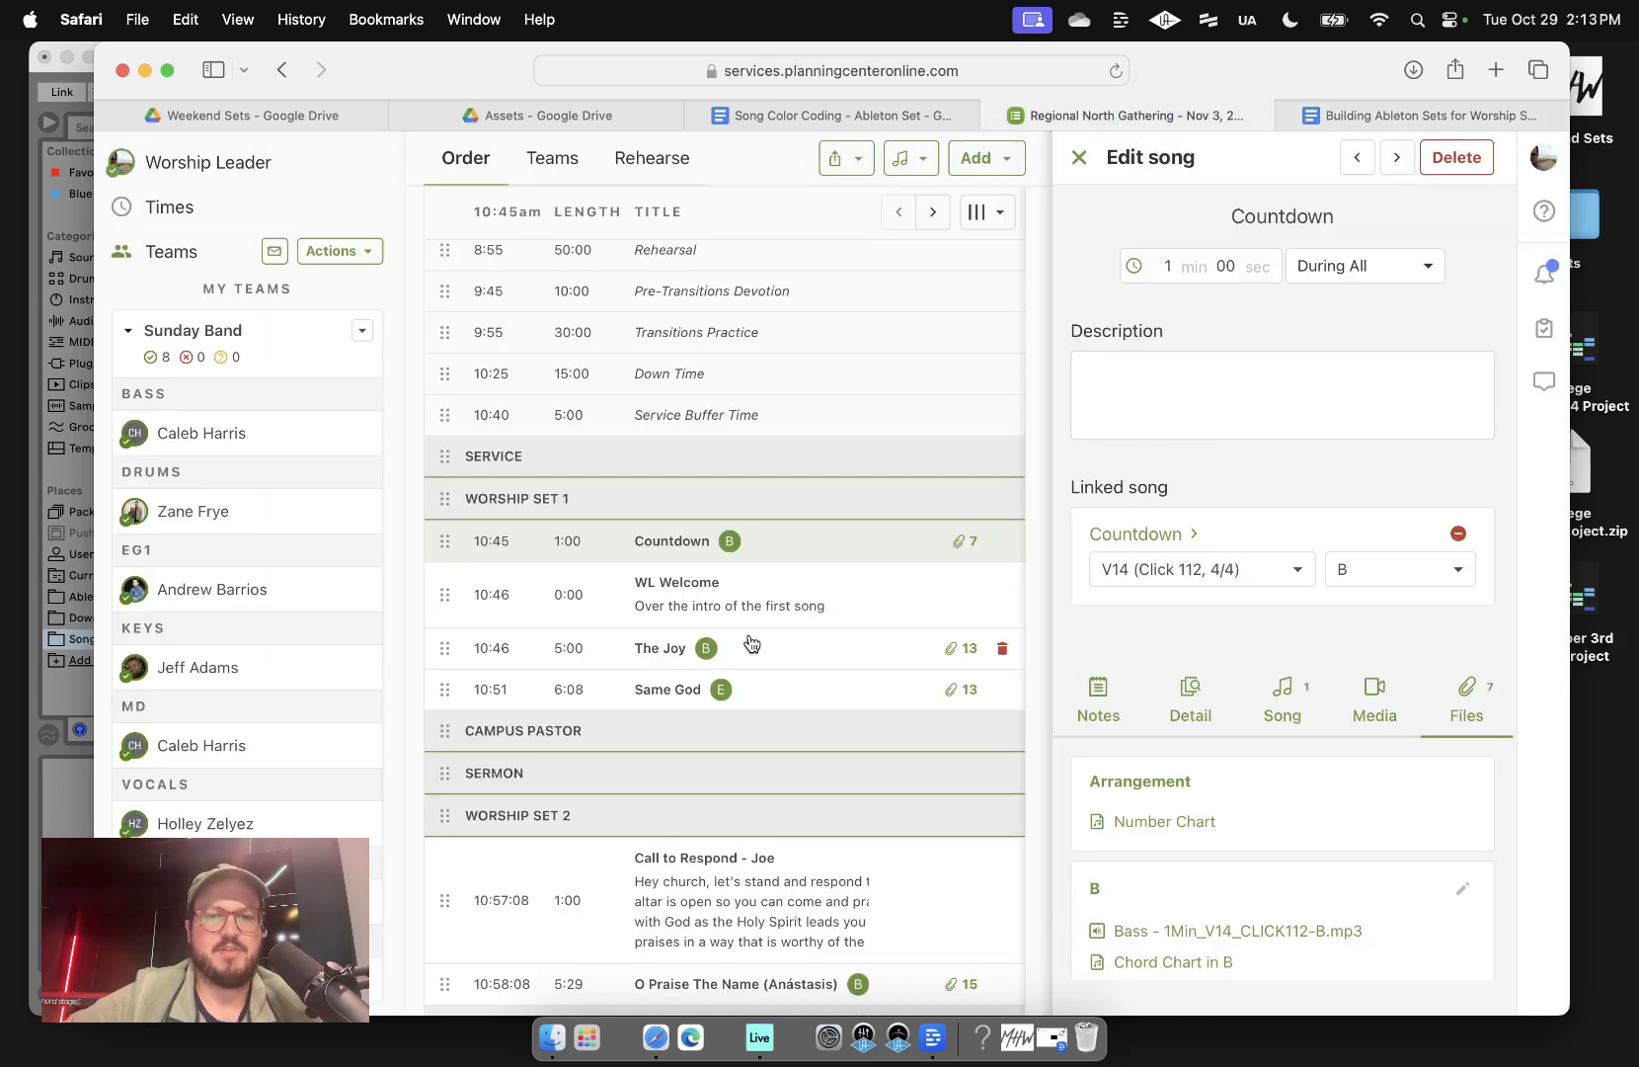
{"action": "left_click", "coordinate": [923, 655]}
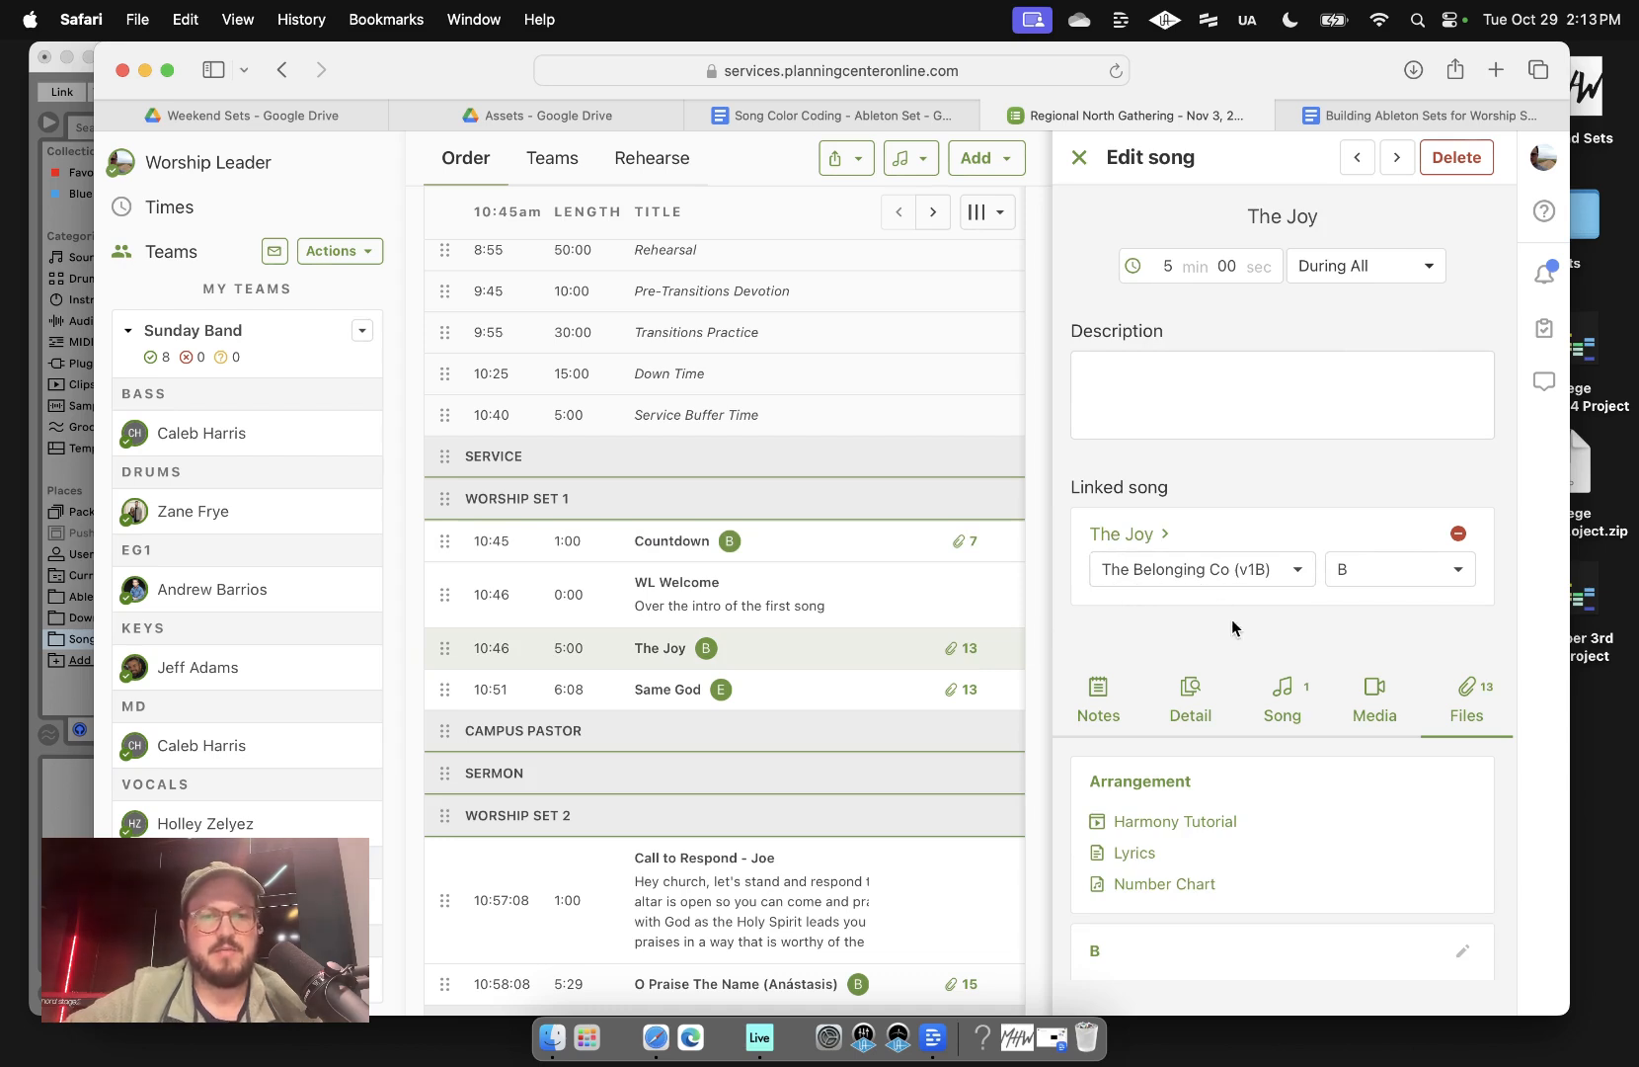
{"action": "left_click", "coordinate": [35, 94]}
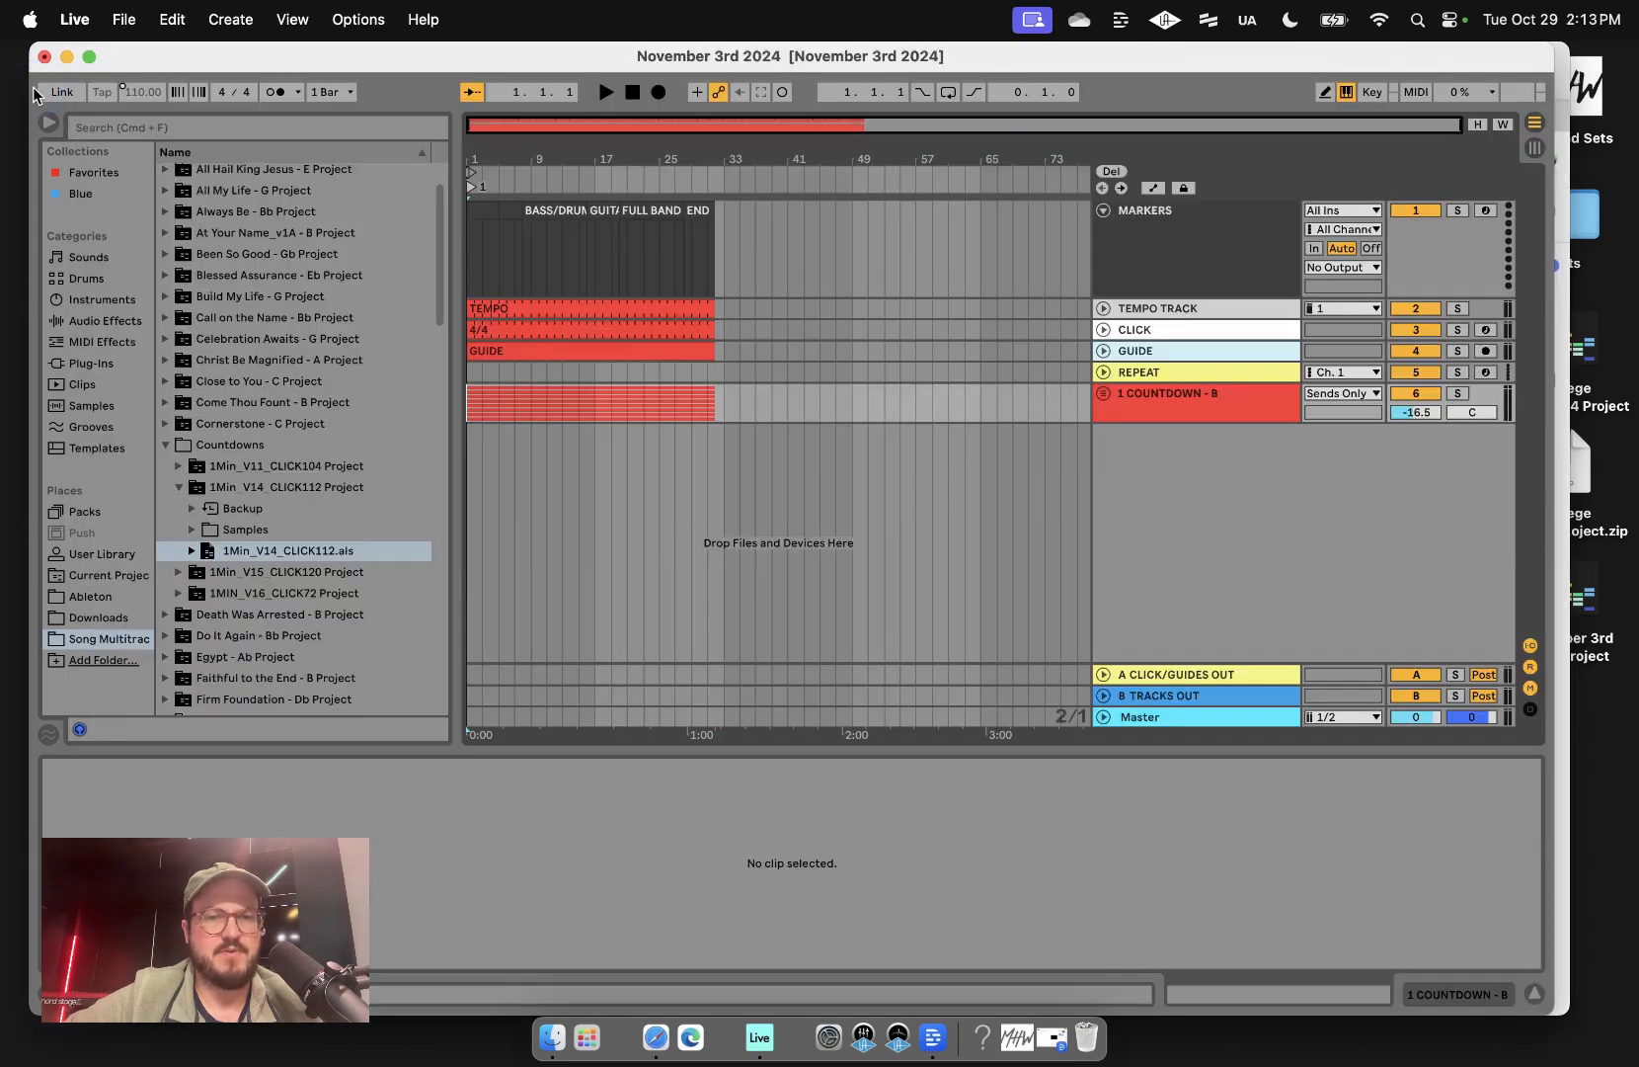
- Add The Joy_v1B - Db.als from The Joy - Db Project folder to the set, below the countdown's group
{"action": "left_click", "coordinate": [165, 447]}
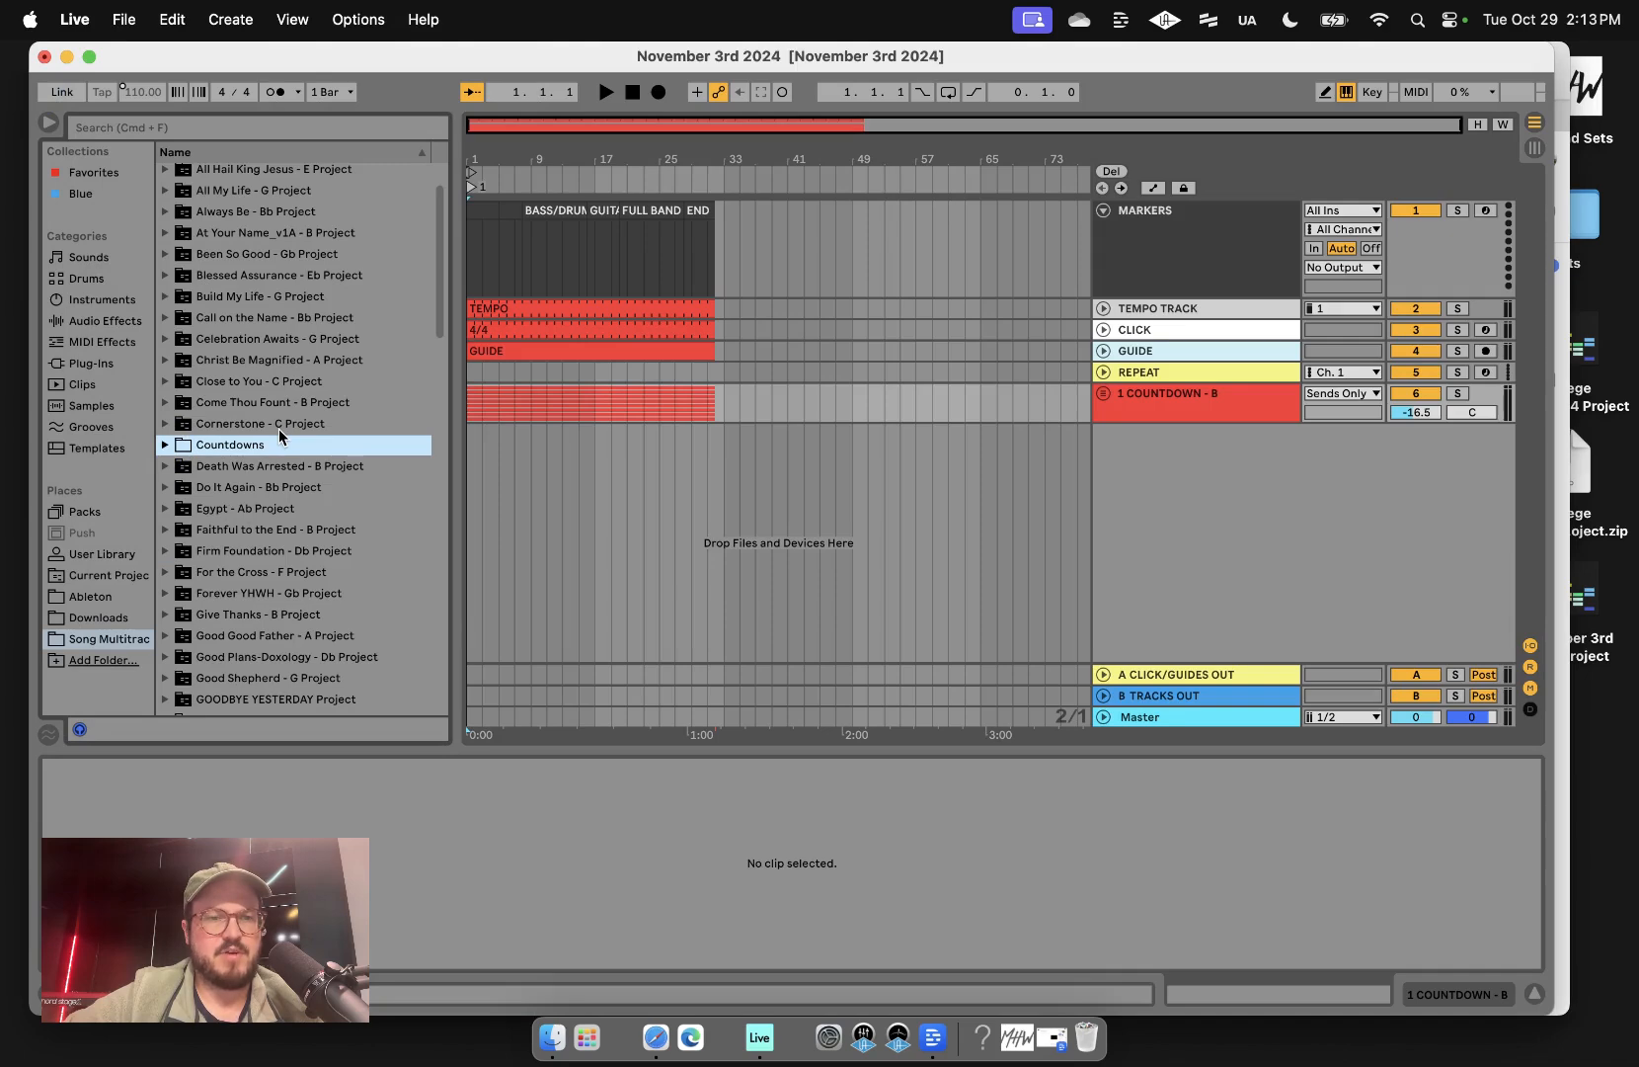
{"action": "scroll", "coordinate": [278, 429], "scroll_direction": "down", "scroll_amount": 15}
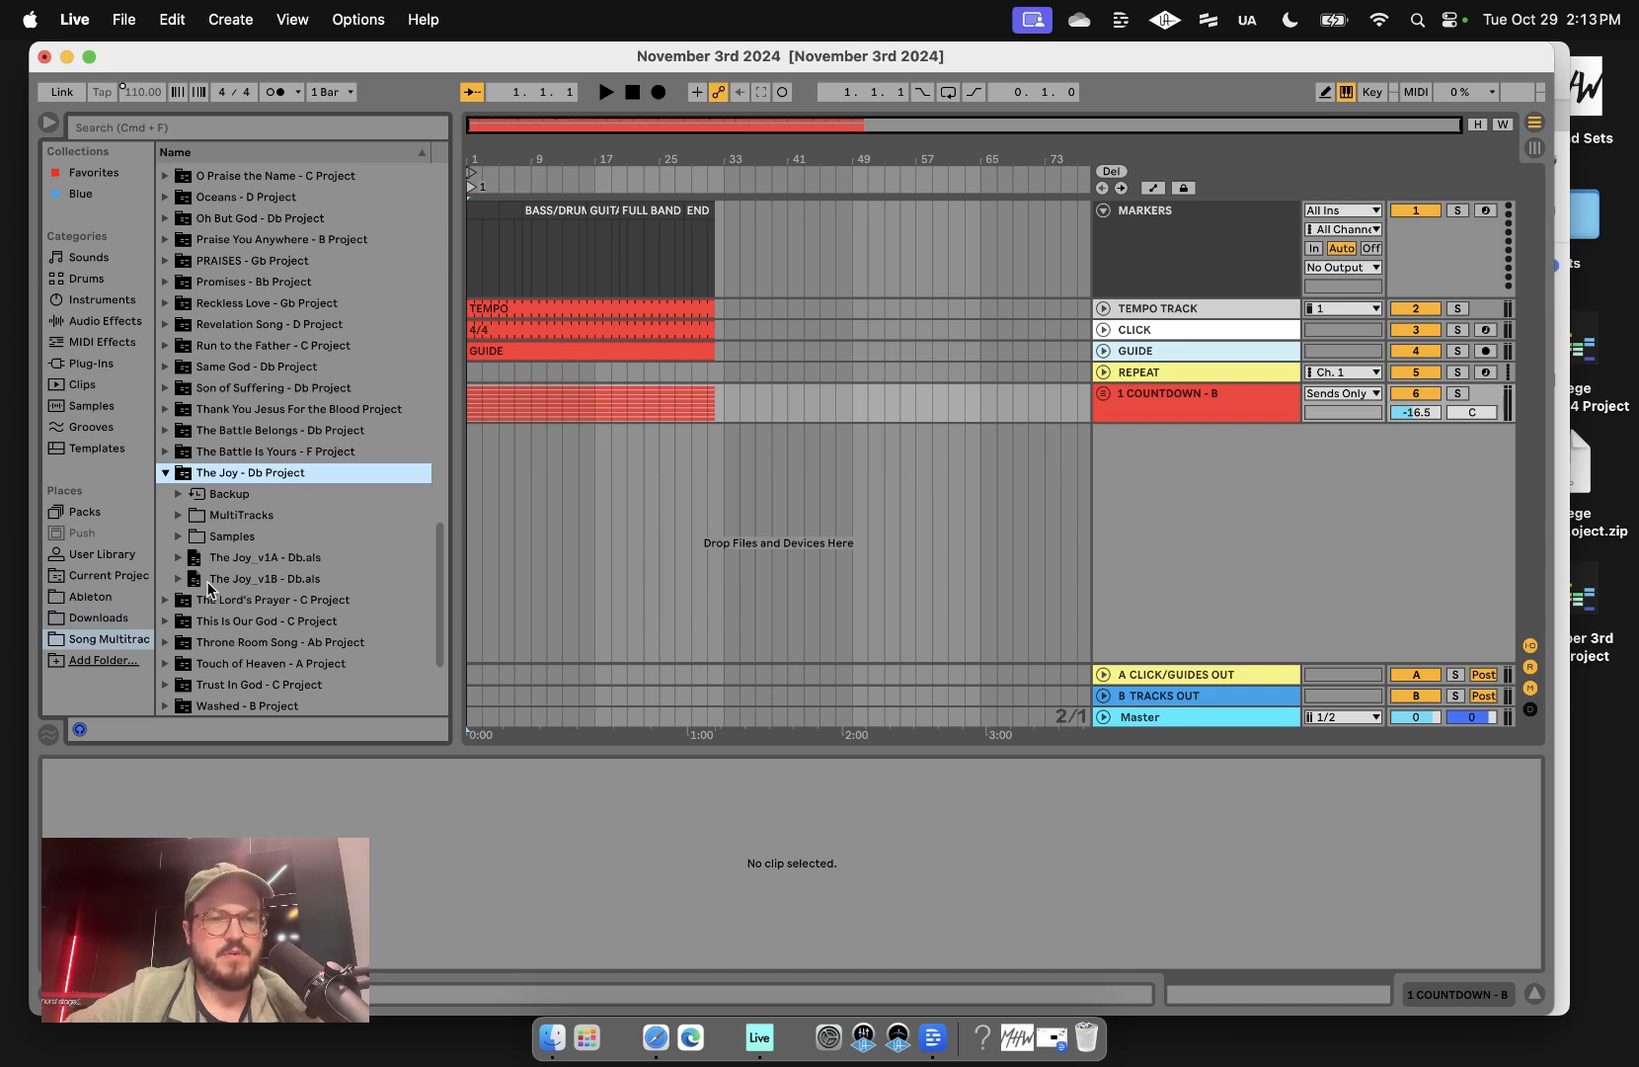
{"action": "left_click_drag", "start_coordinate": [206, 579], "coordinate": [662, 544]}
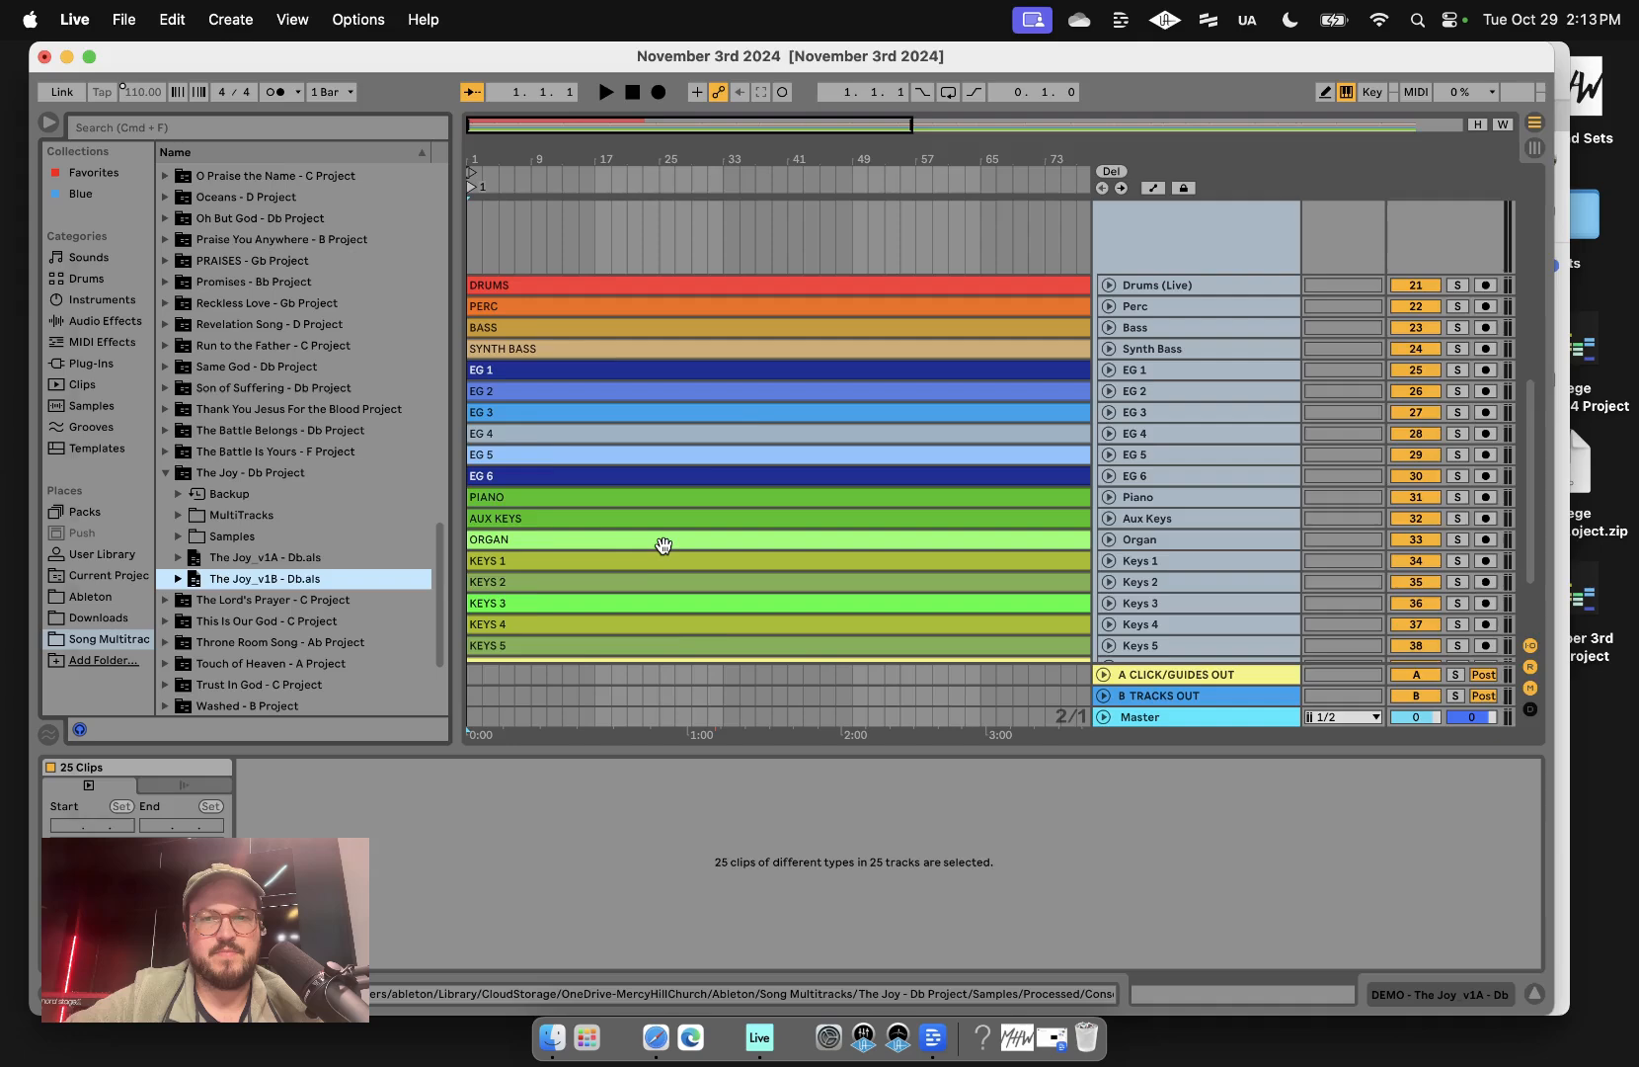
- Delete the DEMO - The Joy_v1A - Db track below The Joy's group
{"action": "key", "text": "super+Tab"}
{"action": "left_click", "coordinate": [31, 79]}
{"action": "left_click", "coordinate": [943, 387]}
{"action": "scroll", "coordinate": [937, 484], "scroll_direction": "down", "scroll_amount": 10}
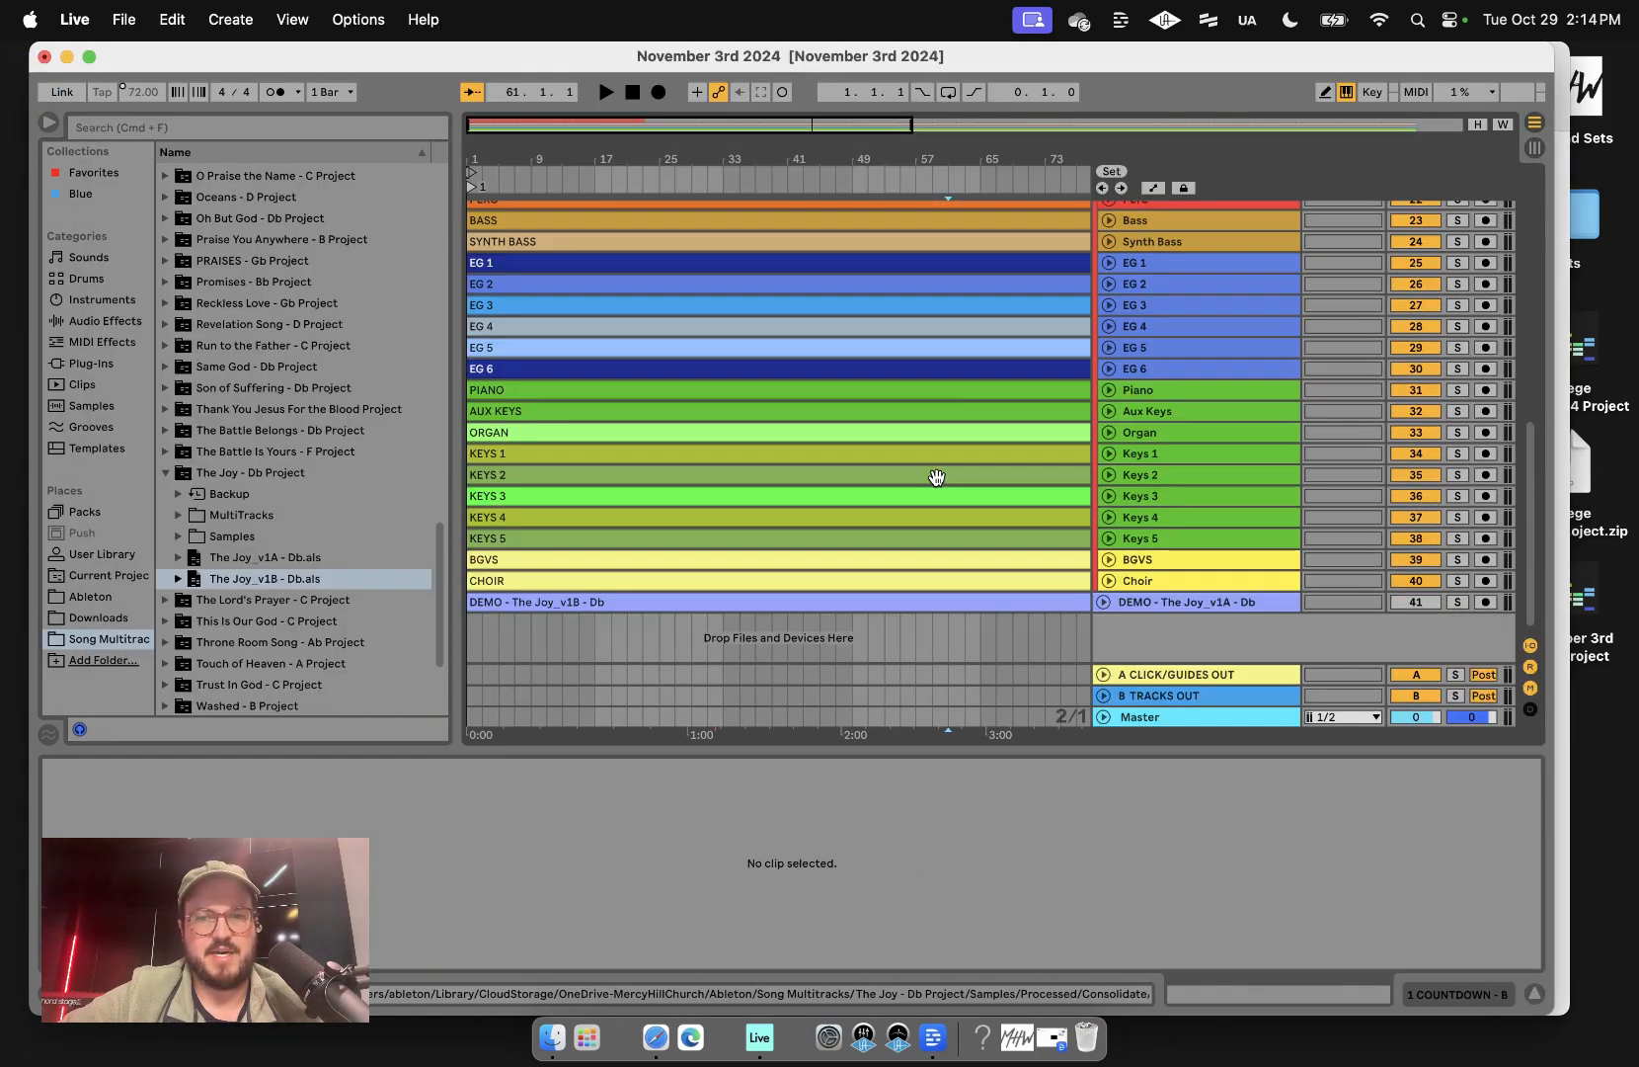
{"action": "left_click", "coordinate": [1163, 603]}
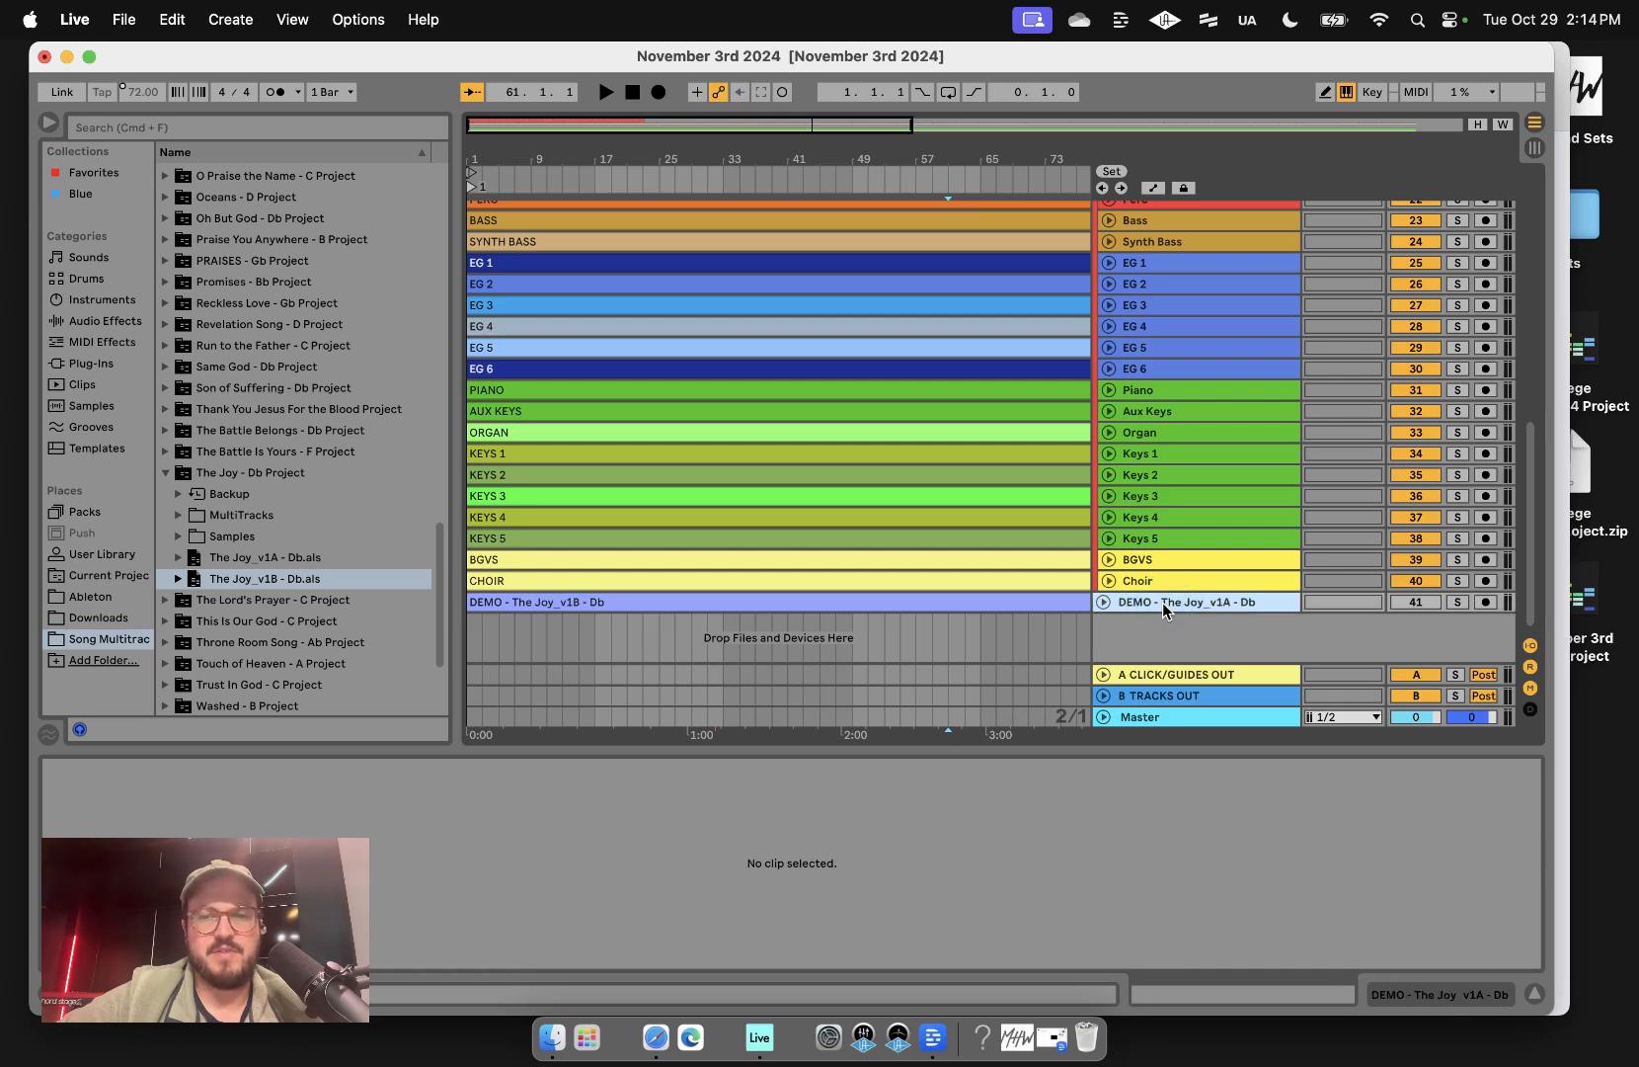
{"action": "key", "text": "Delete"}
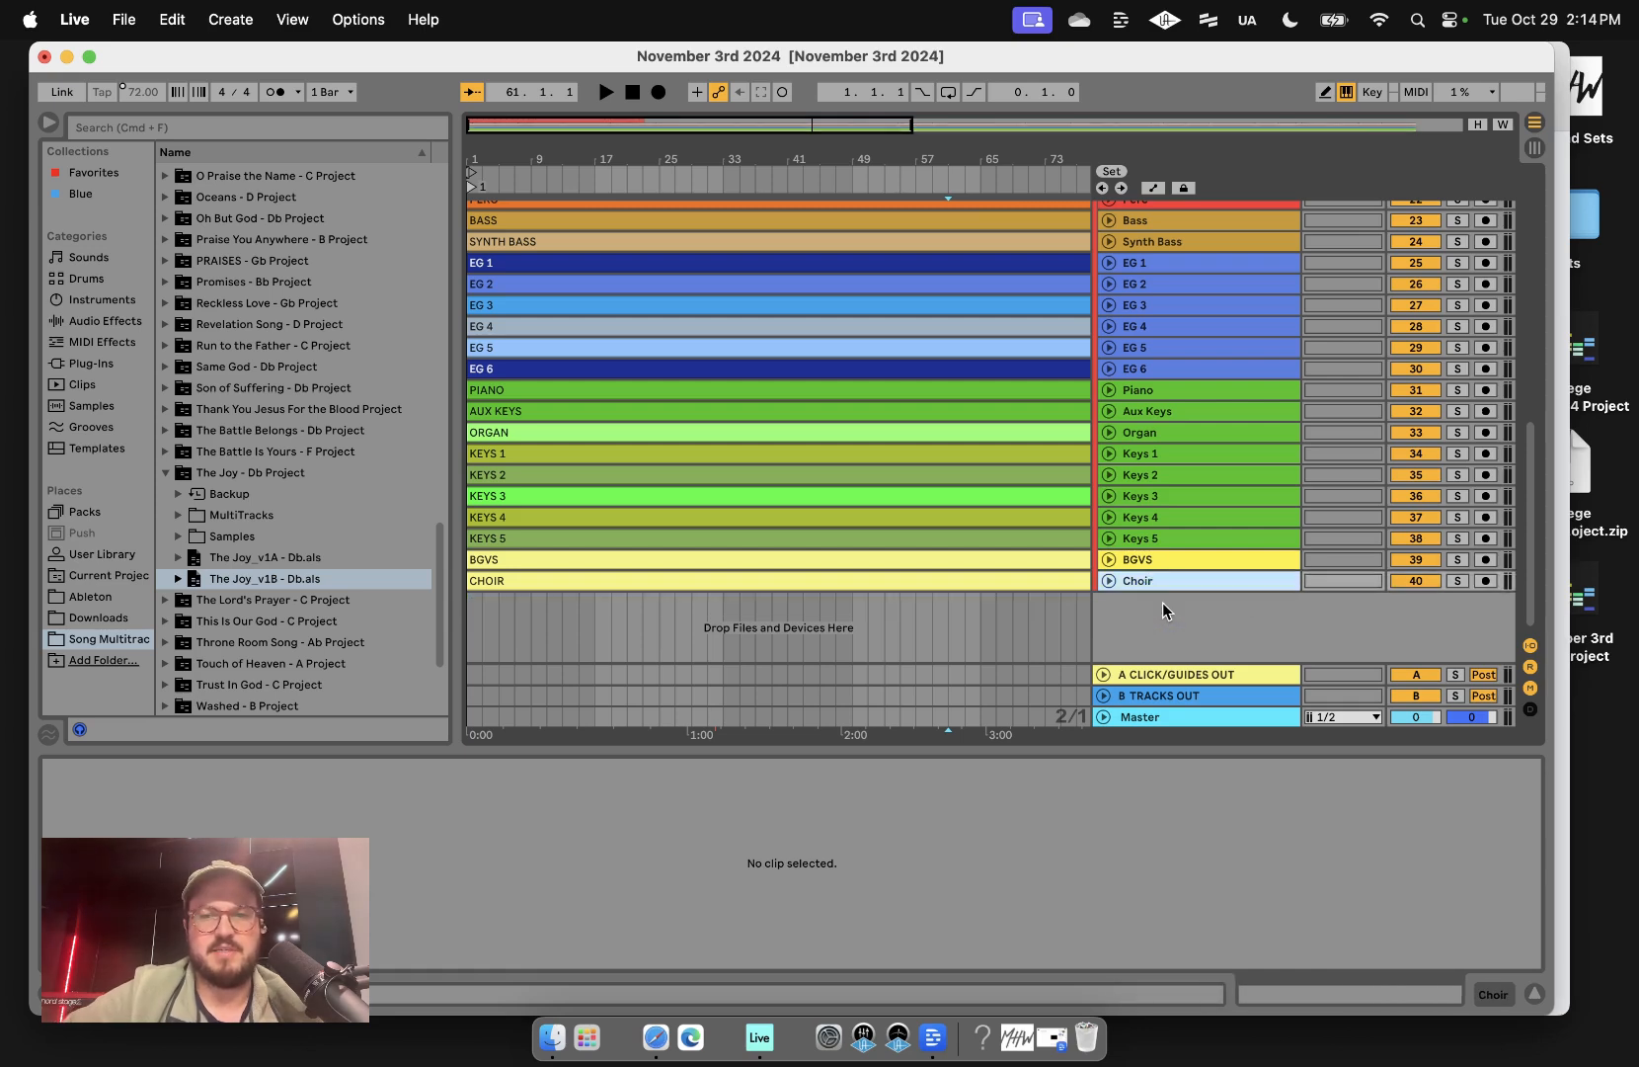
- Check the guide's steps for cutting and pasting a song in Safari and return to Ableton Live
{"action": "scroll", "coordinate": [869, 536], "scroll_direction": "up", "scroll_amount": 5}
{"action": "left_click", "coordinate": [655, 1037]}
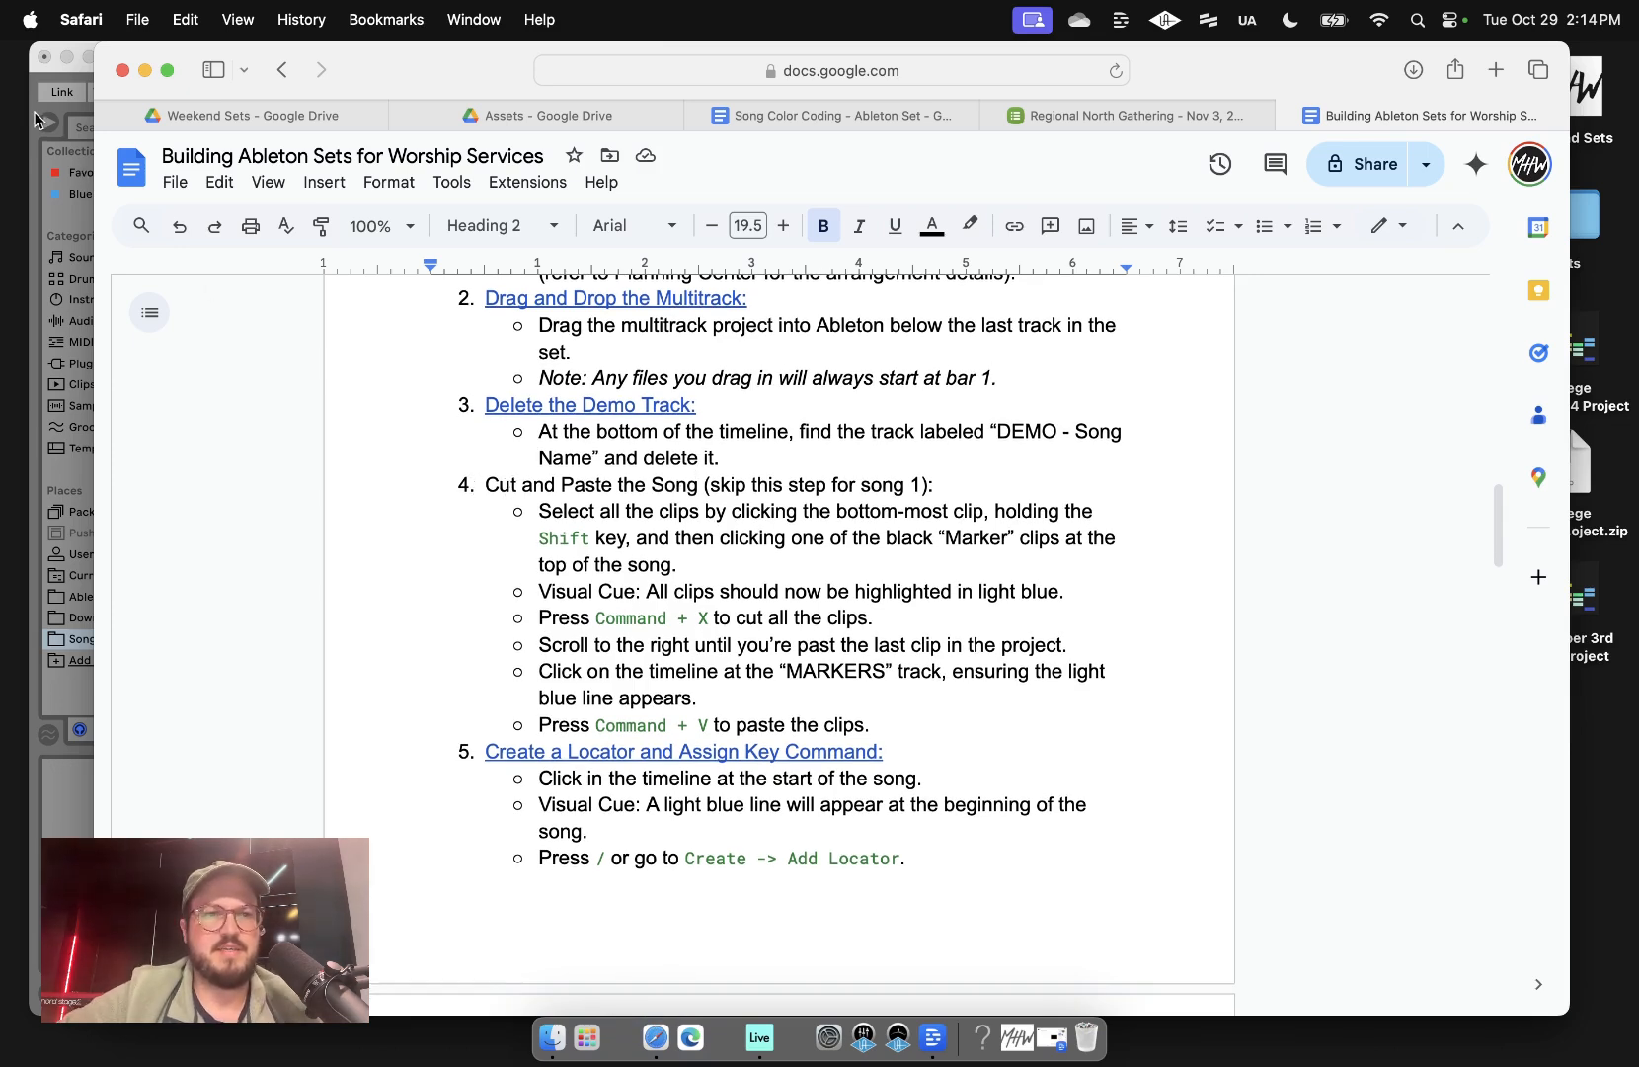
{"action": "key", "text": "super+Tab"}
{"action": "scroll", "coordinate": [722, 407], "scroll_direction": "up", "scroll_amount": 5}
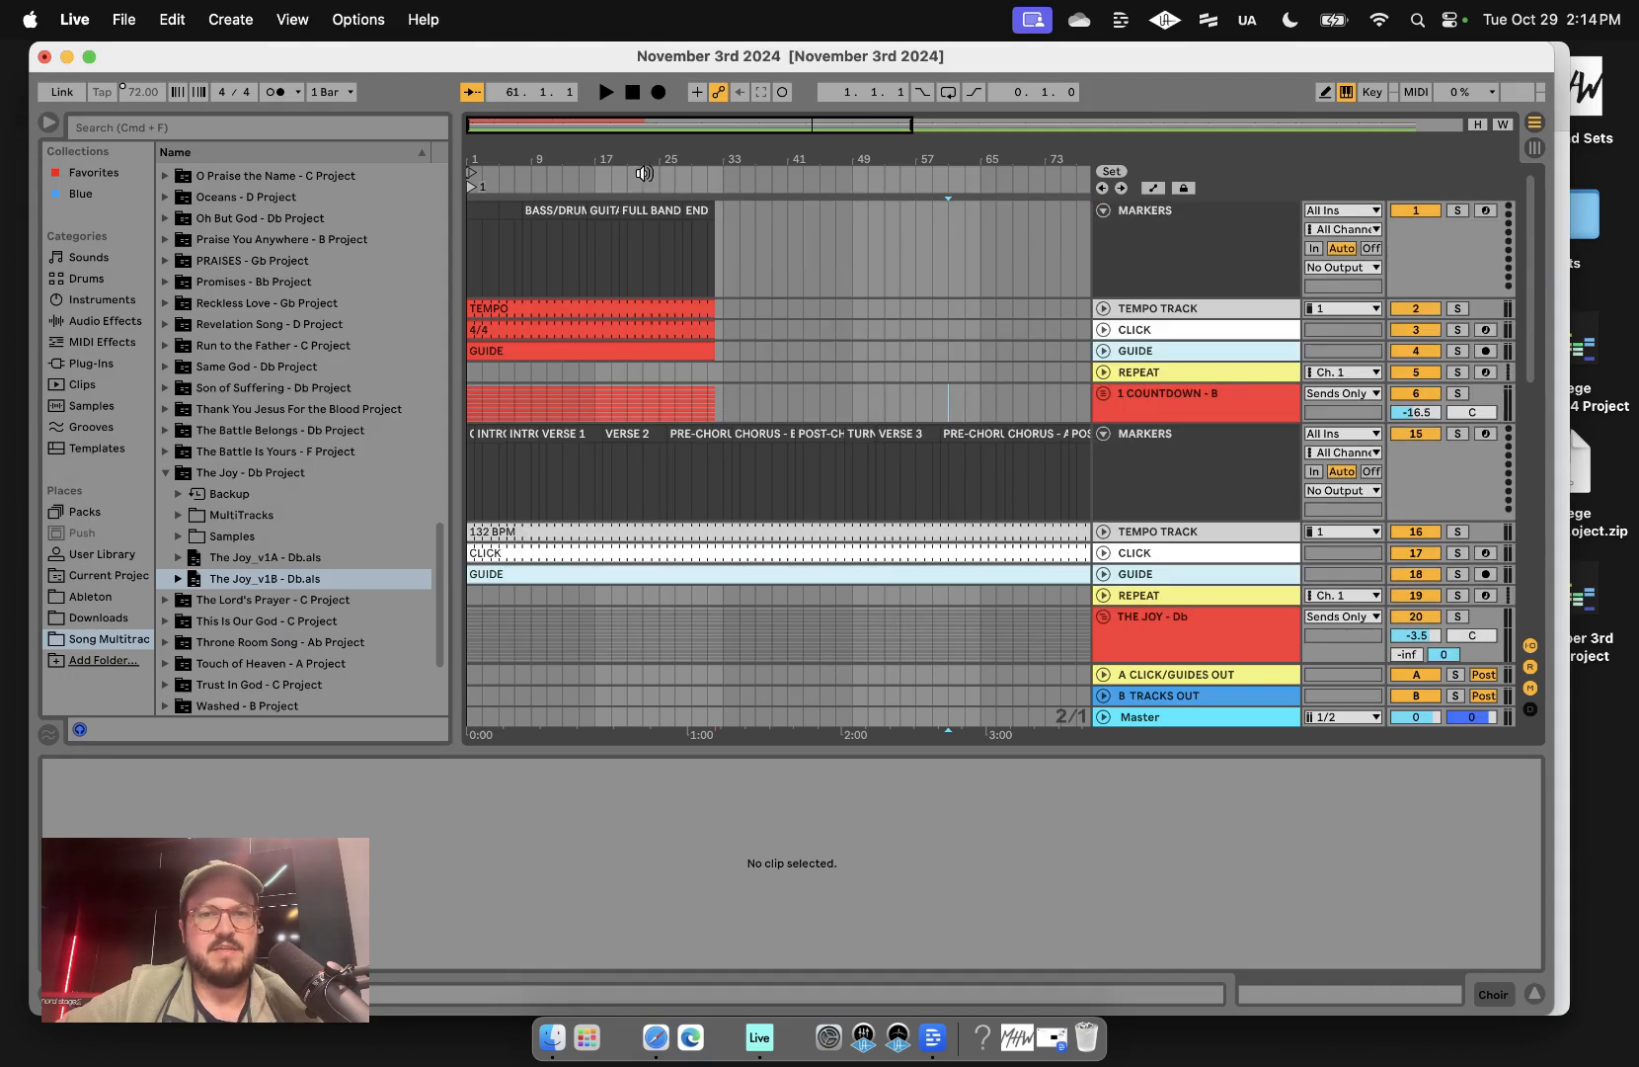
- Select all of The Joy's clips, from CHOIR up through its MARKERS clips, and cut them from the start of the timeline
{"action": "left_click", "coordinate": [469, 252]}
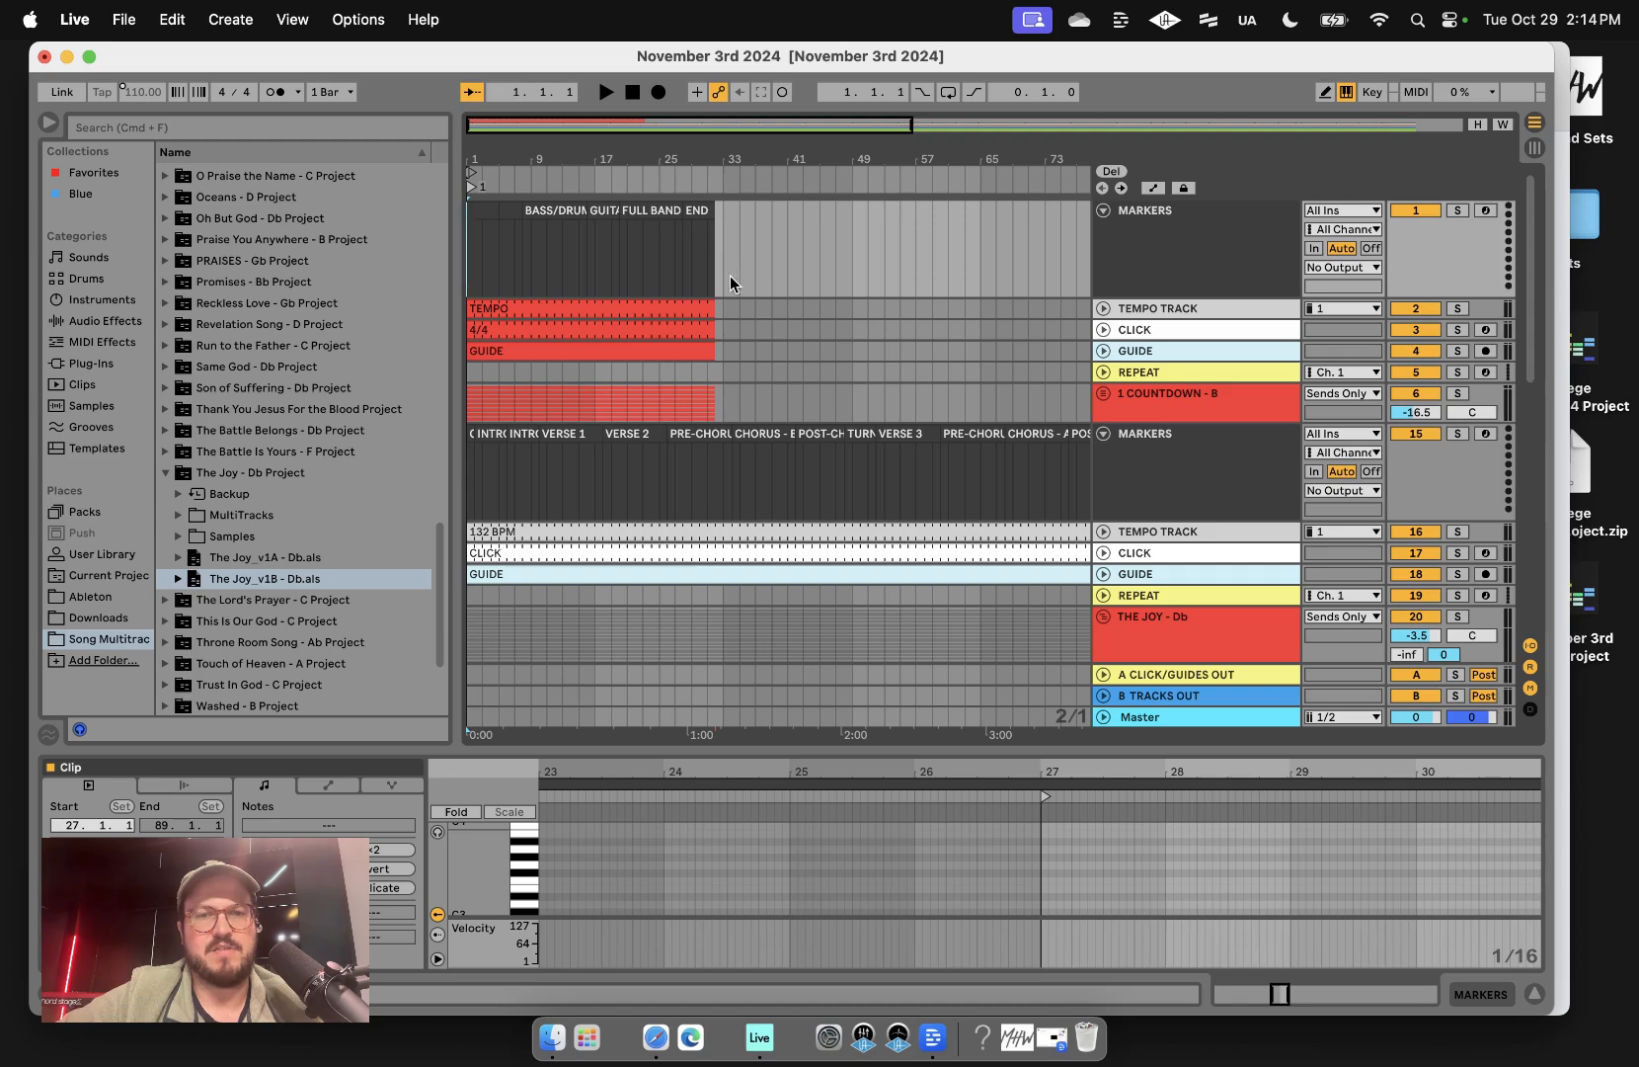
{"action": "scroll", "coordinate": [728, 276], "scroll_direction": "down", "scroll_amount": 10}
{"action": "scroll", "coordinate": [569, 483], "scroll_direction": "up", "scroll_amount": 1}
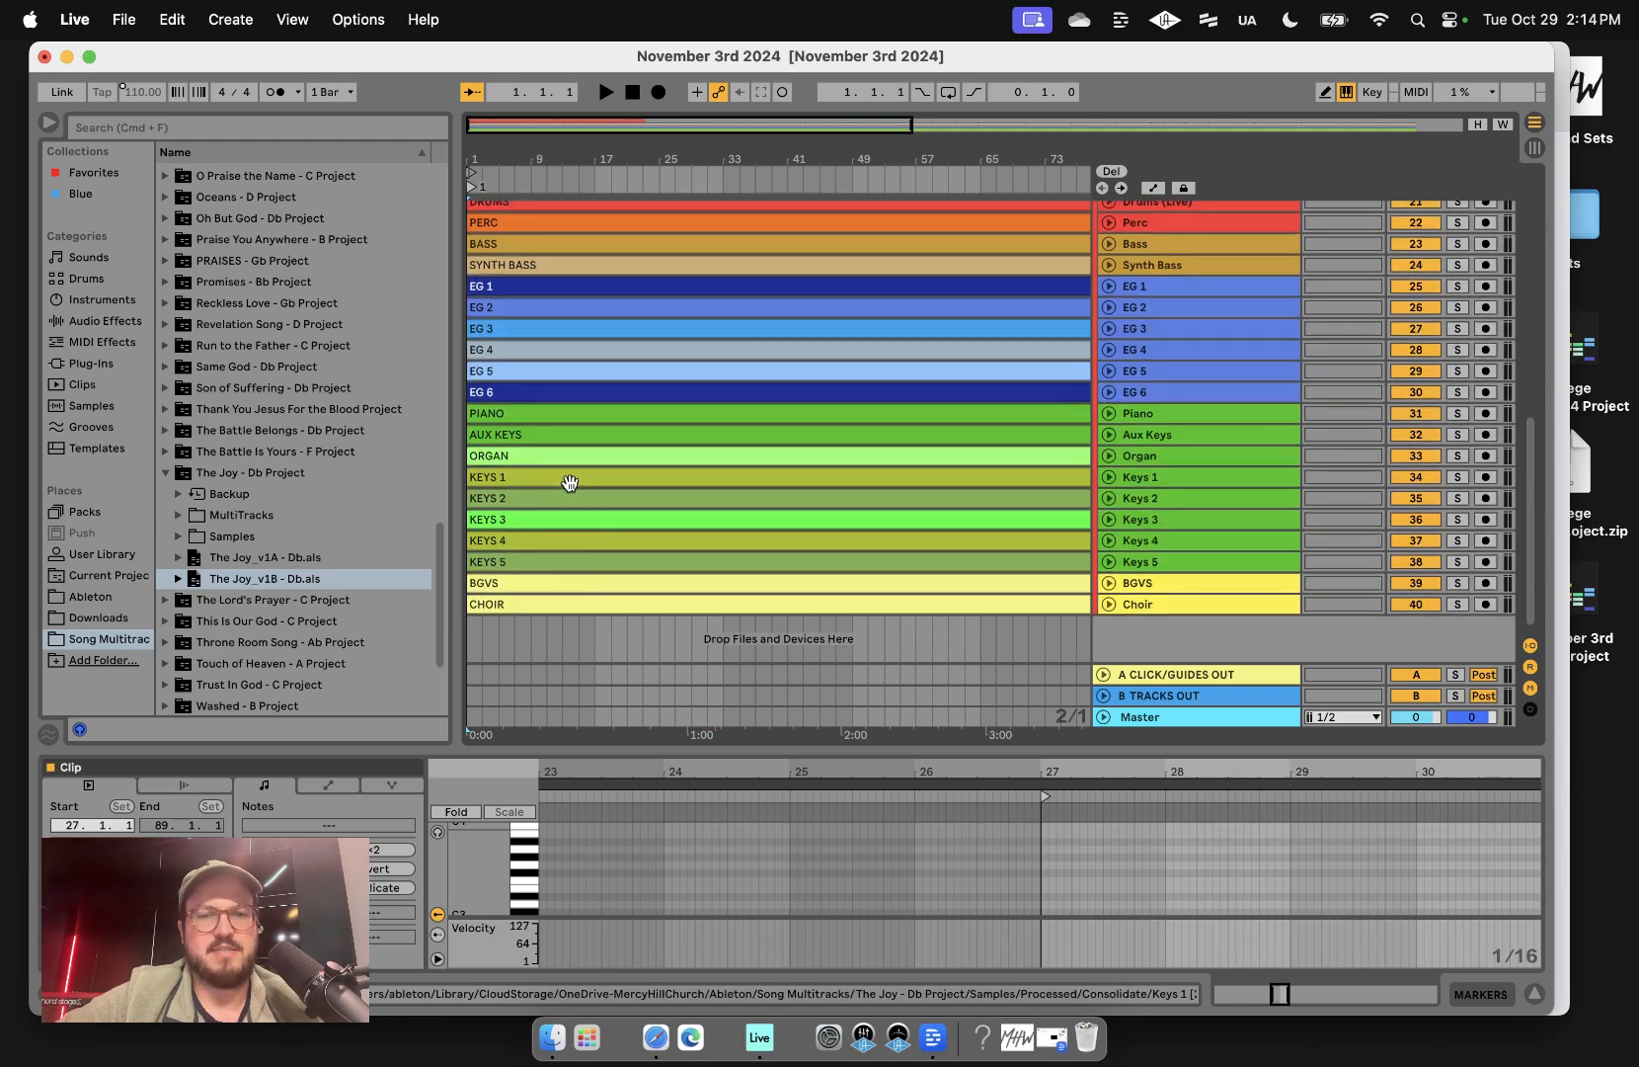
{"action": "left_click", "coordinate": [576, 603]}
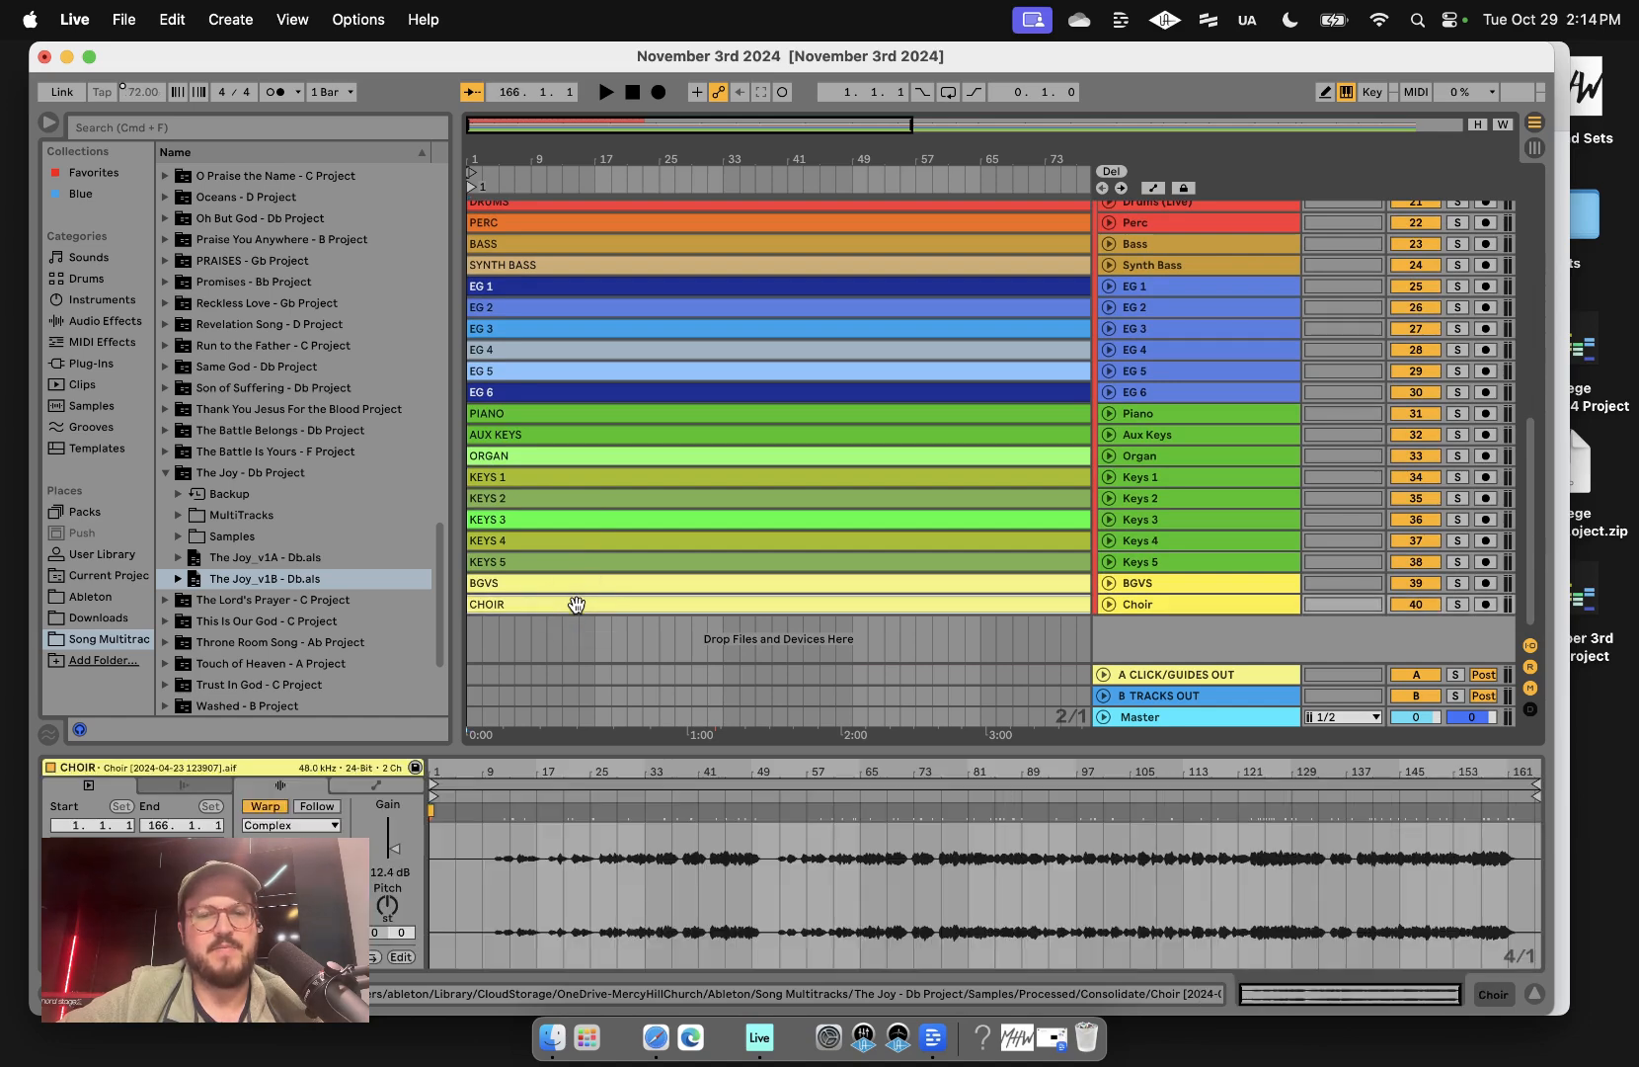
{"action": "scroll", "coordinate": [577, 604], "scroll_direction": "up", "scroll_amount": 10}
{"action": "scroll", "coordinate": [577, 604], "scroll_direction": "up", "scroll_amount": 1}
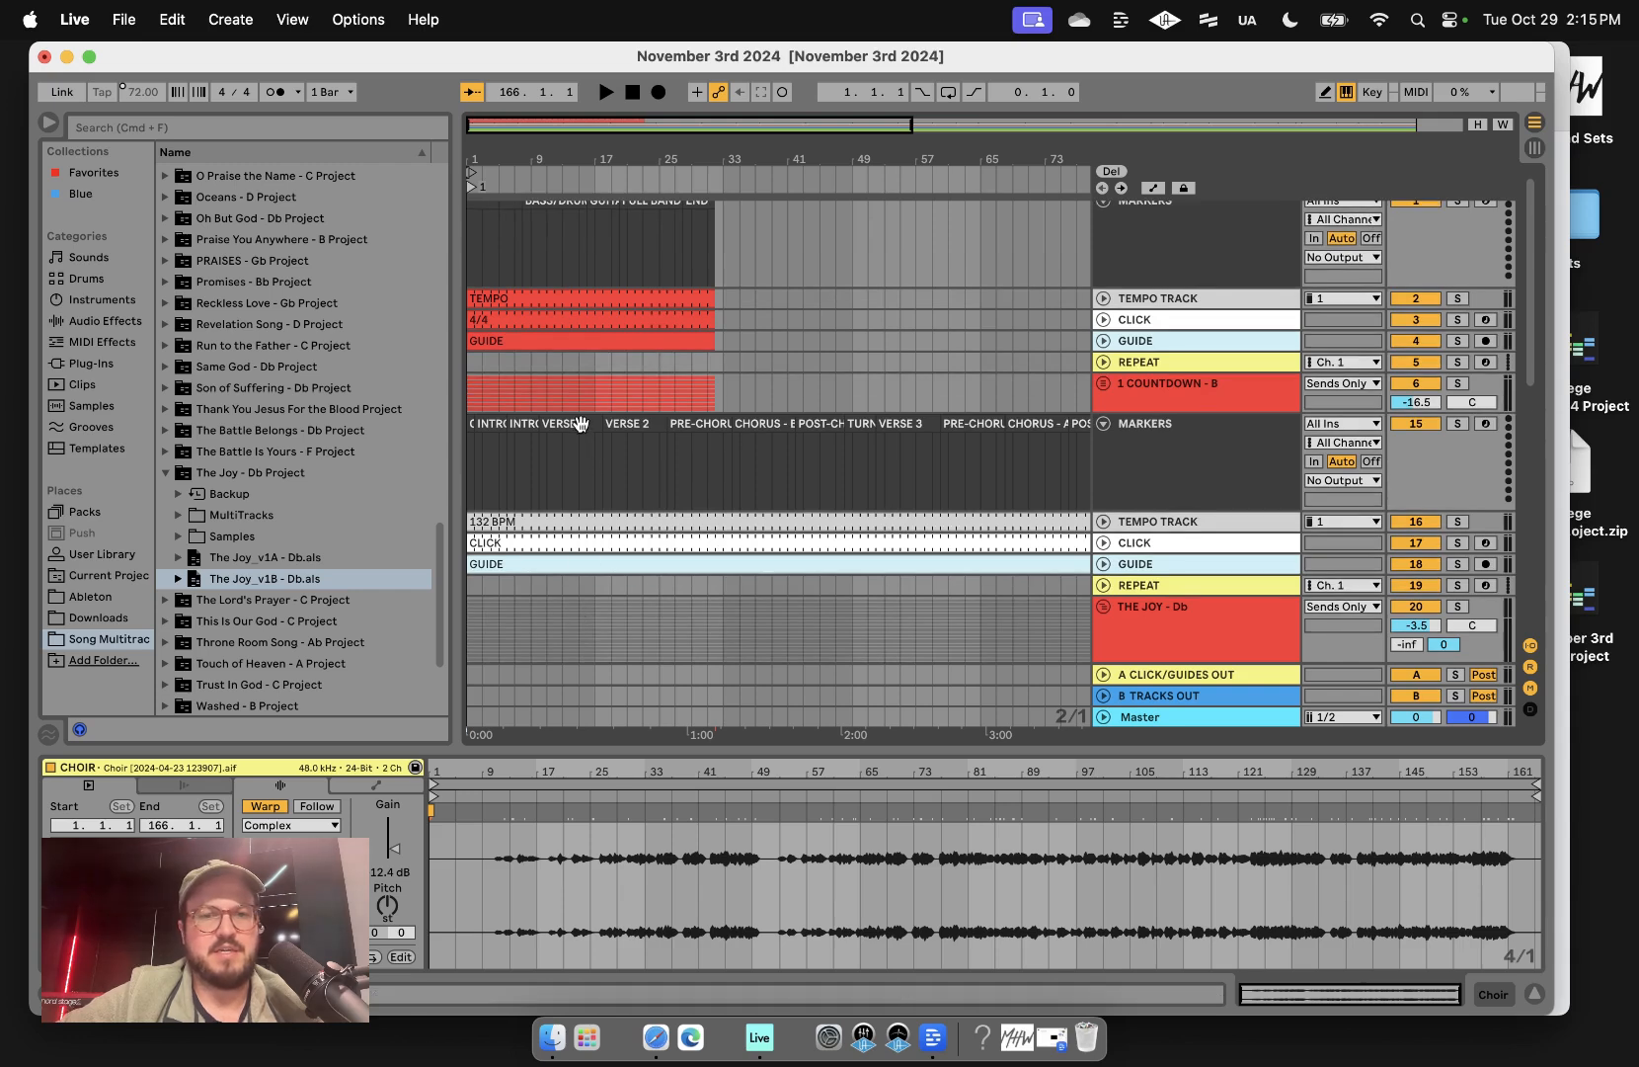
{"action": "key", "text": "super+a"}
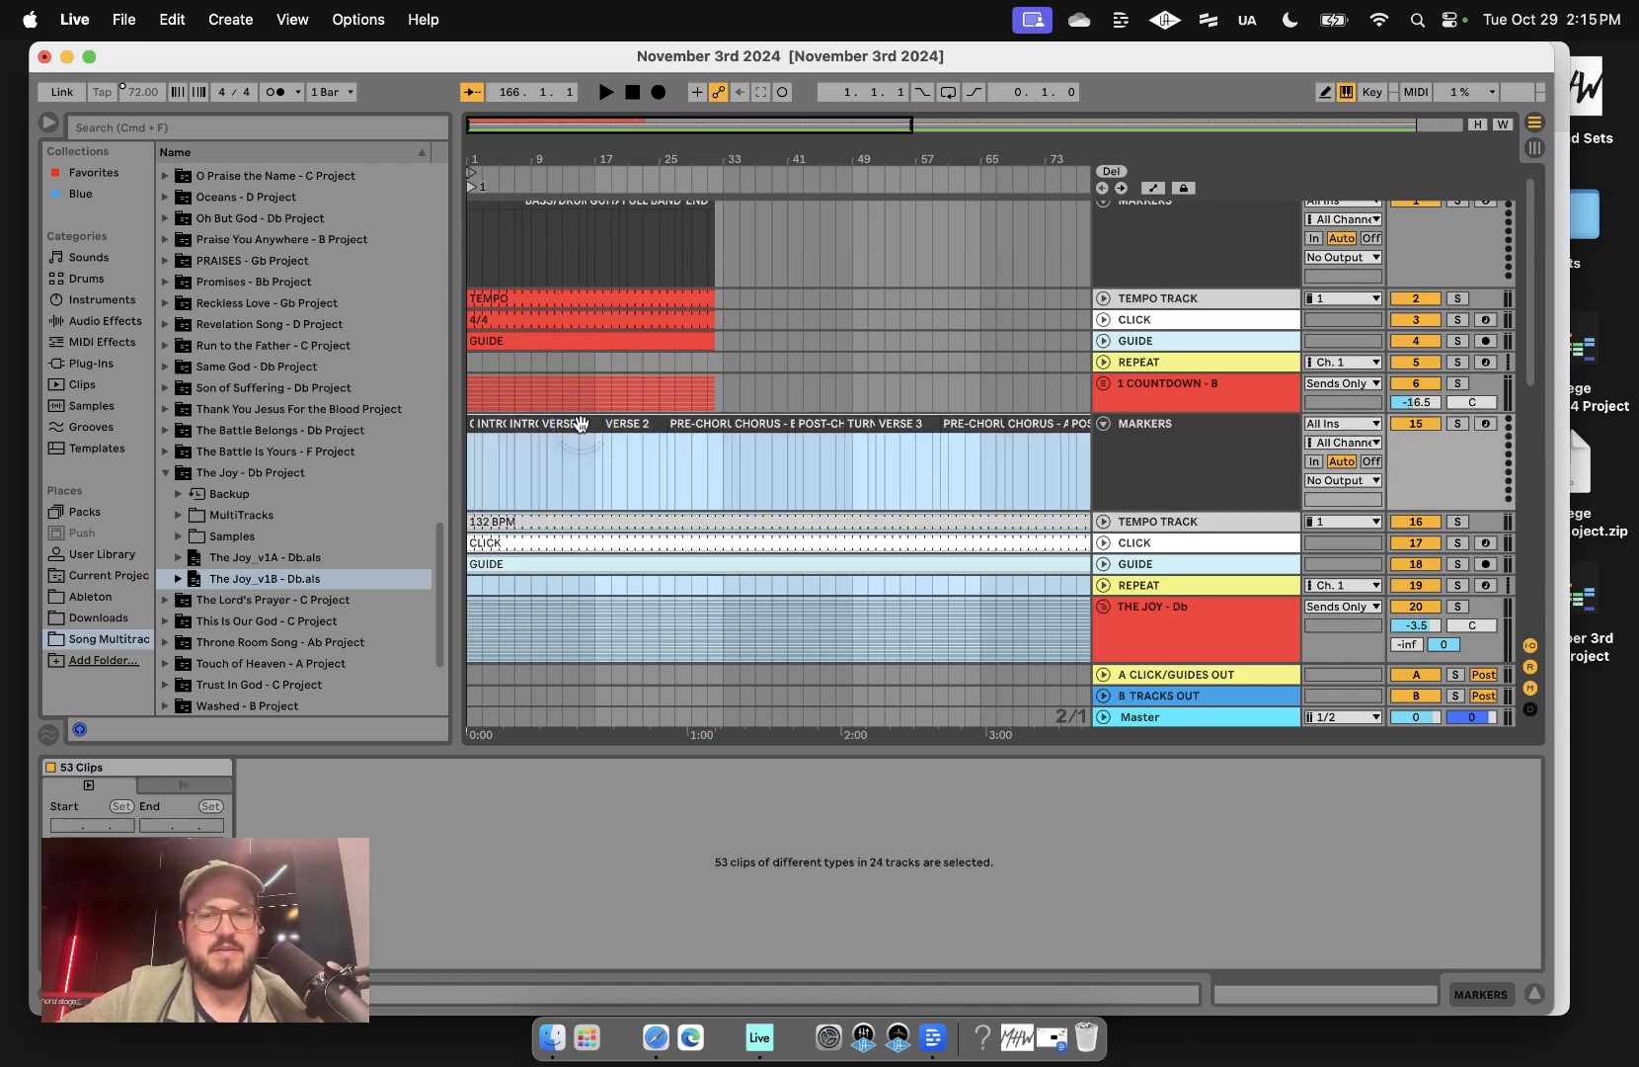
{"action": "scroll", "coordinate": [659, 527], "scroll_direction": "down", "scroll_amount": 8}
{"action": "scroll", "coordinate": [659, 527], "scroll_direction": "down", "scroll_amount": 8}
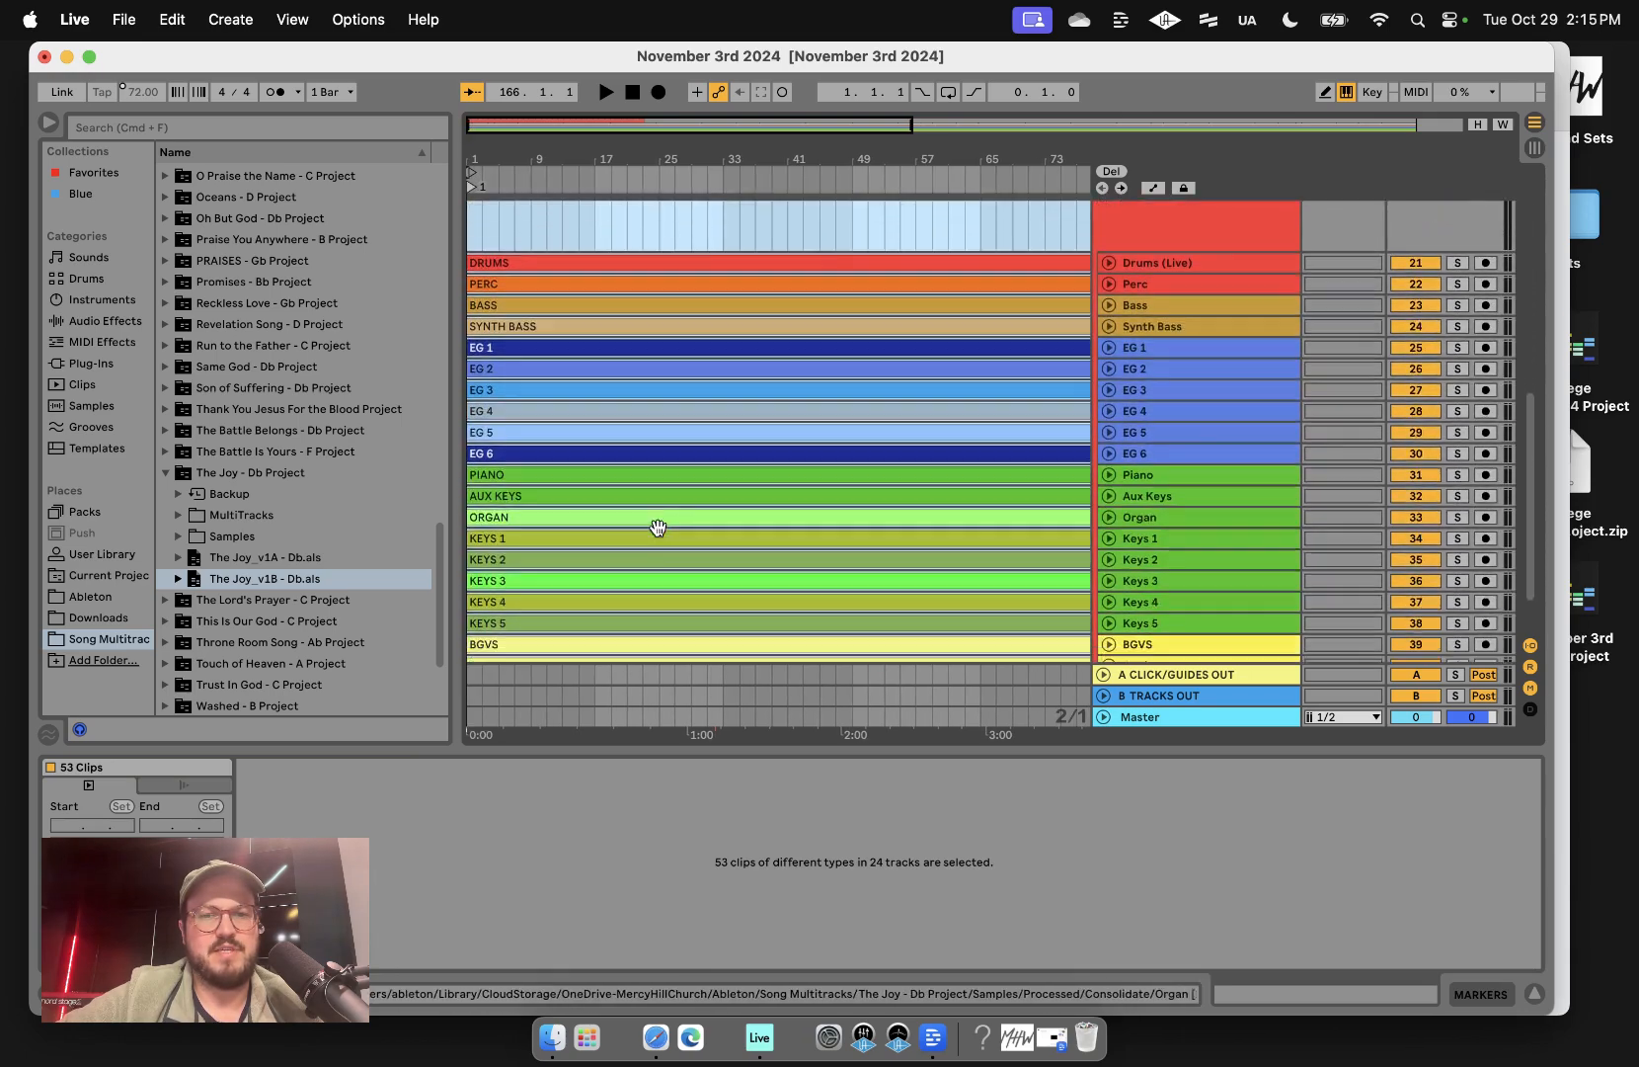
{"action": "scroll", "coordinate": [659, 526], "scroll_direction": "up", "scroll_amount": 11}
{"action": "scroll", "coordinate": [659, 528], "scroll_direction": "up", "scroll_amount": 2}
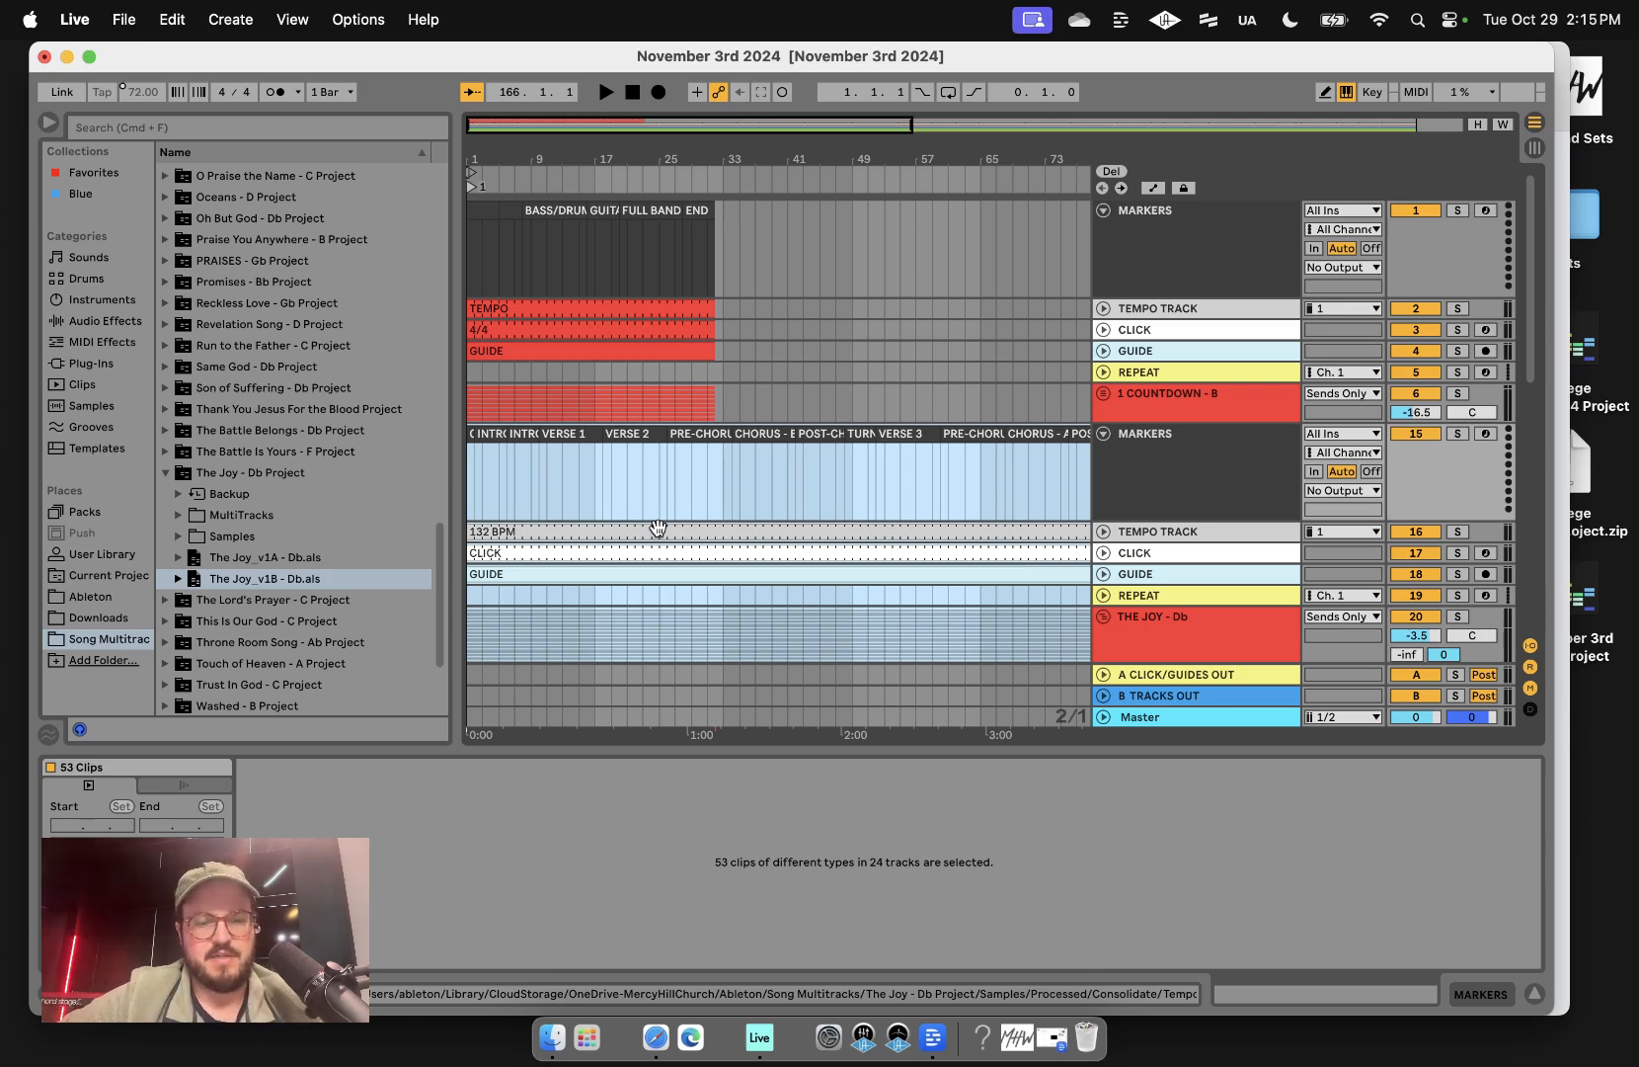
{"action": "key", "text": "Delete"}
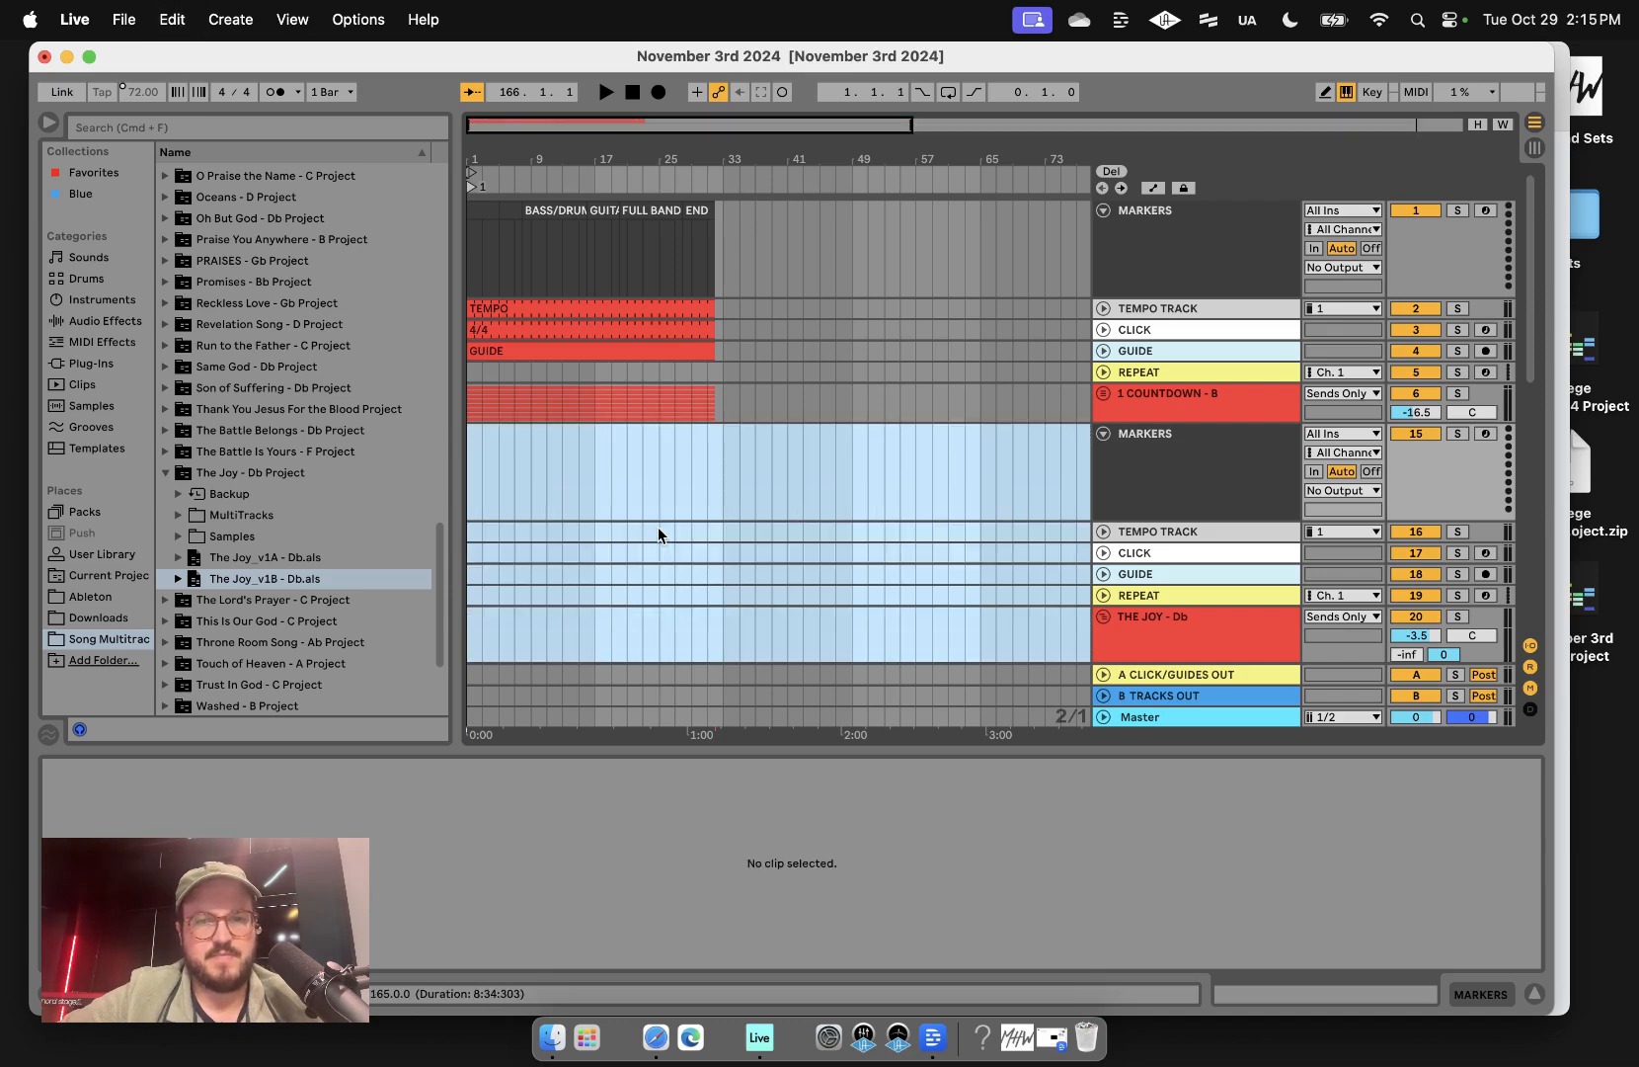
- Paste The Joy's clips at bar 33 of its own MARKERS track, just past the end of the countdown
{"action": "scroll", "coordinate": [726, 432], "scroll_direction": "up", "scroll_amount": 5}
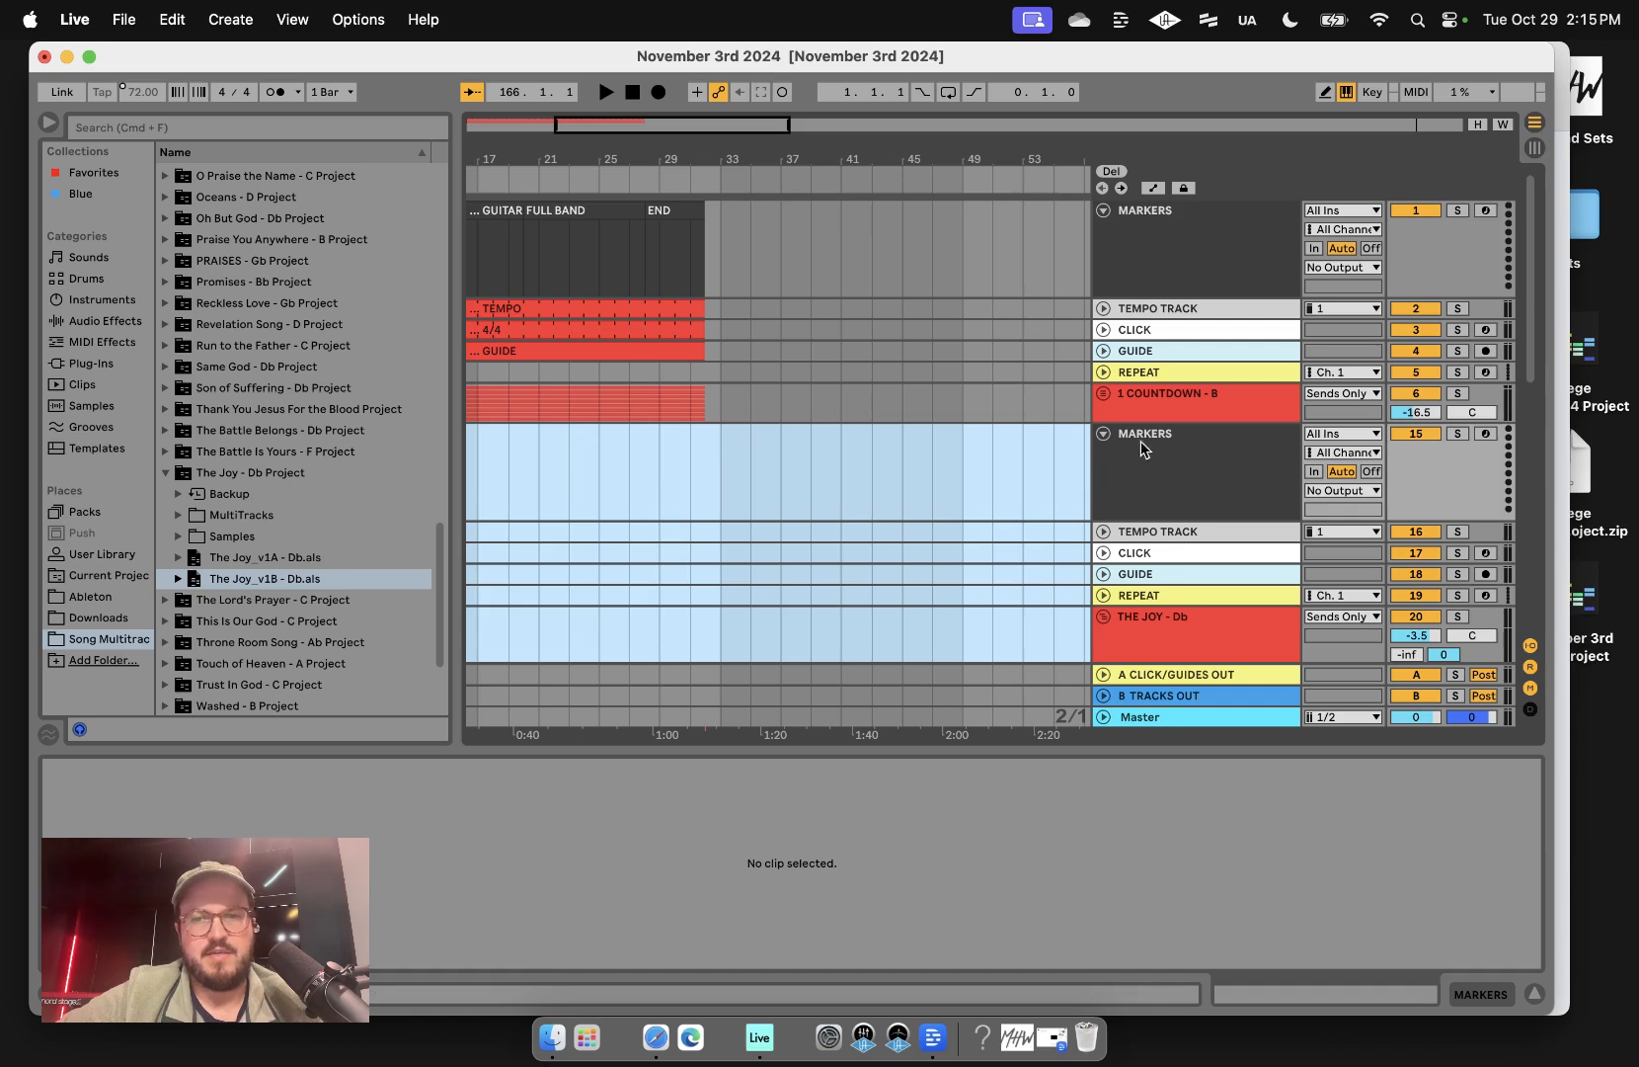
{"action": "left_click", "coordinate": [722, 463]}
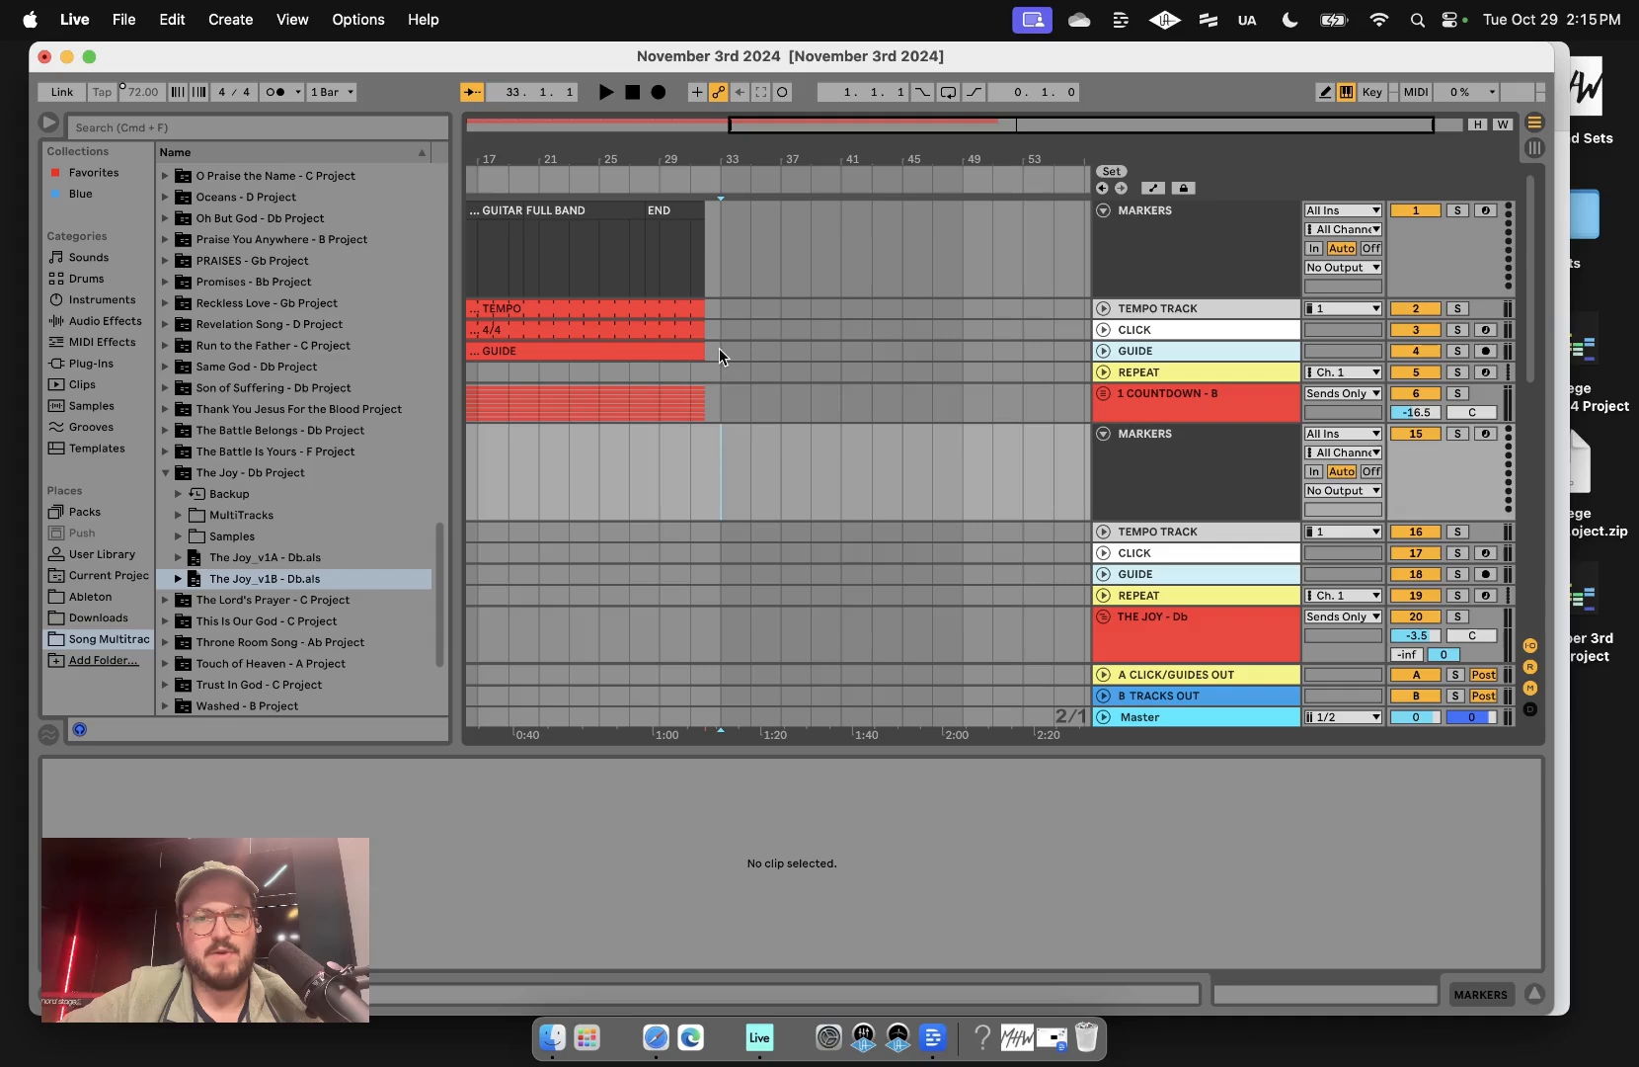
{"action": "key", "text": "super+v"}
{"action": "left_click", "coordinate": [694, 478]}
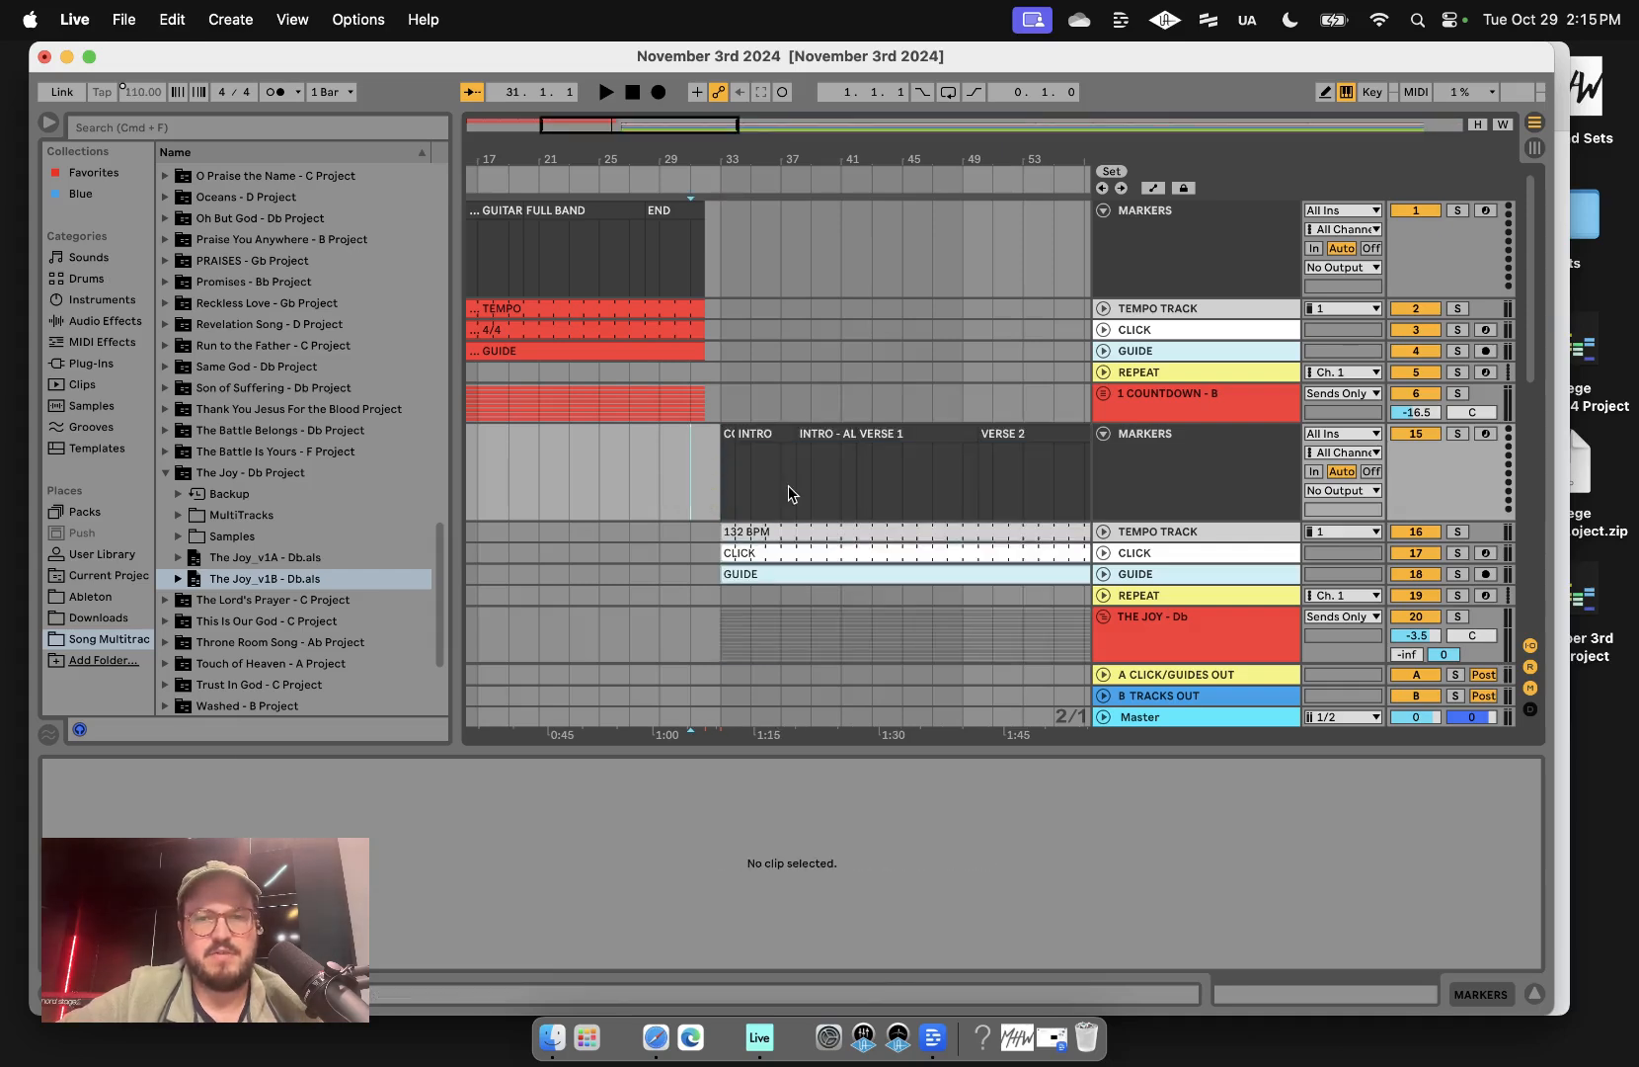
{"action": "scroll", "coordinate": [788, 486], "scroll_direction": "down", "scroll_amount": 6}
{"action": "scroll", "coordinate": [788, 485], "scroll_direction": "up", "scroll_amount": 6}
{"action": "scroll", "coordinate": [788, 486], "scroll_direction": "right", "scroll_amount": 1}
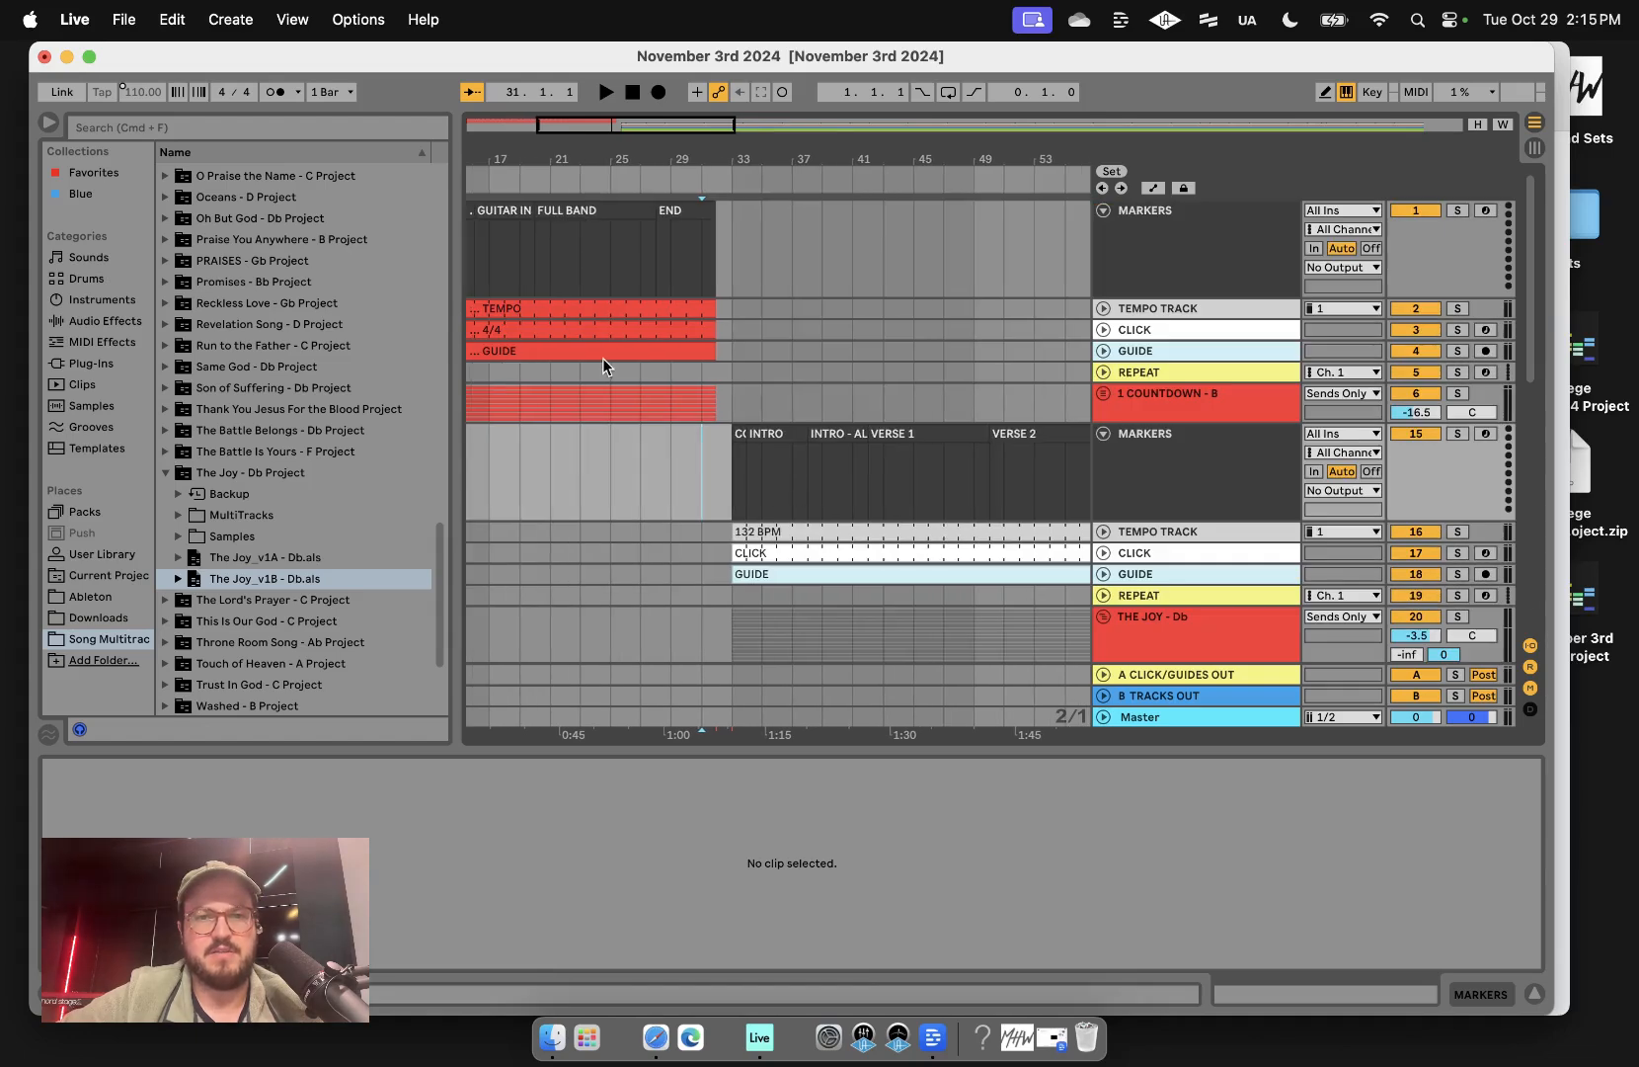
- Check the guide's locator step in Safari, then return to Ableton Live and add a locator at bar 33 where The Joy starts
{"action": "key", "text": "super+Tab"}
{"action": "scroll", "coordinate": [763, 550], "scroll_direction": "down", "scroll_amount": 3}
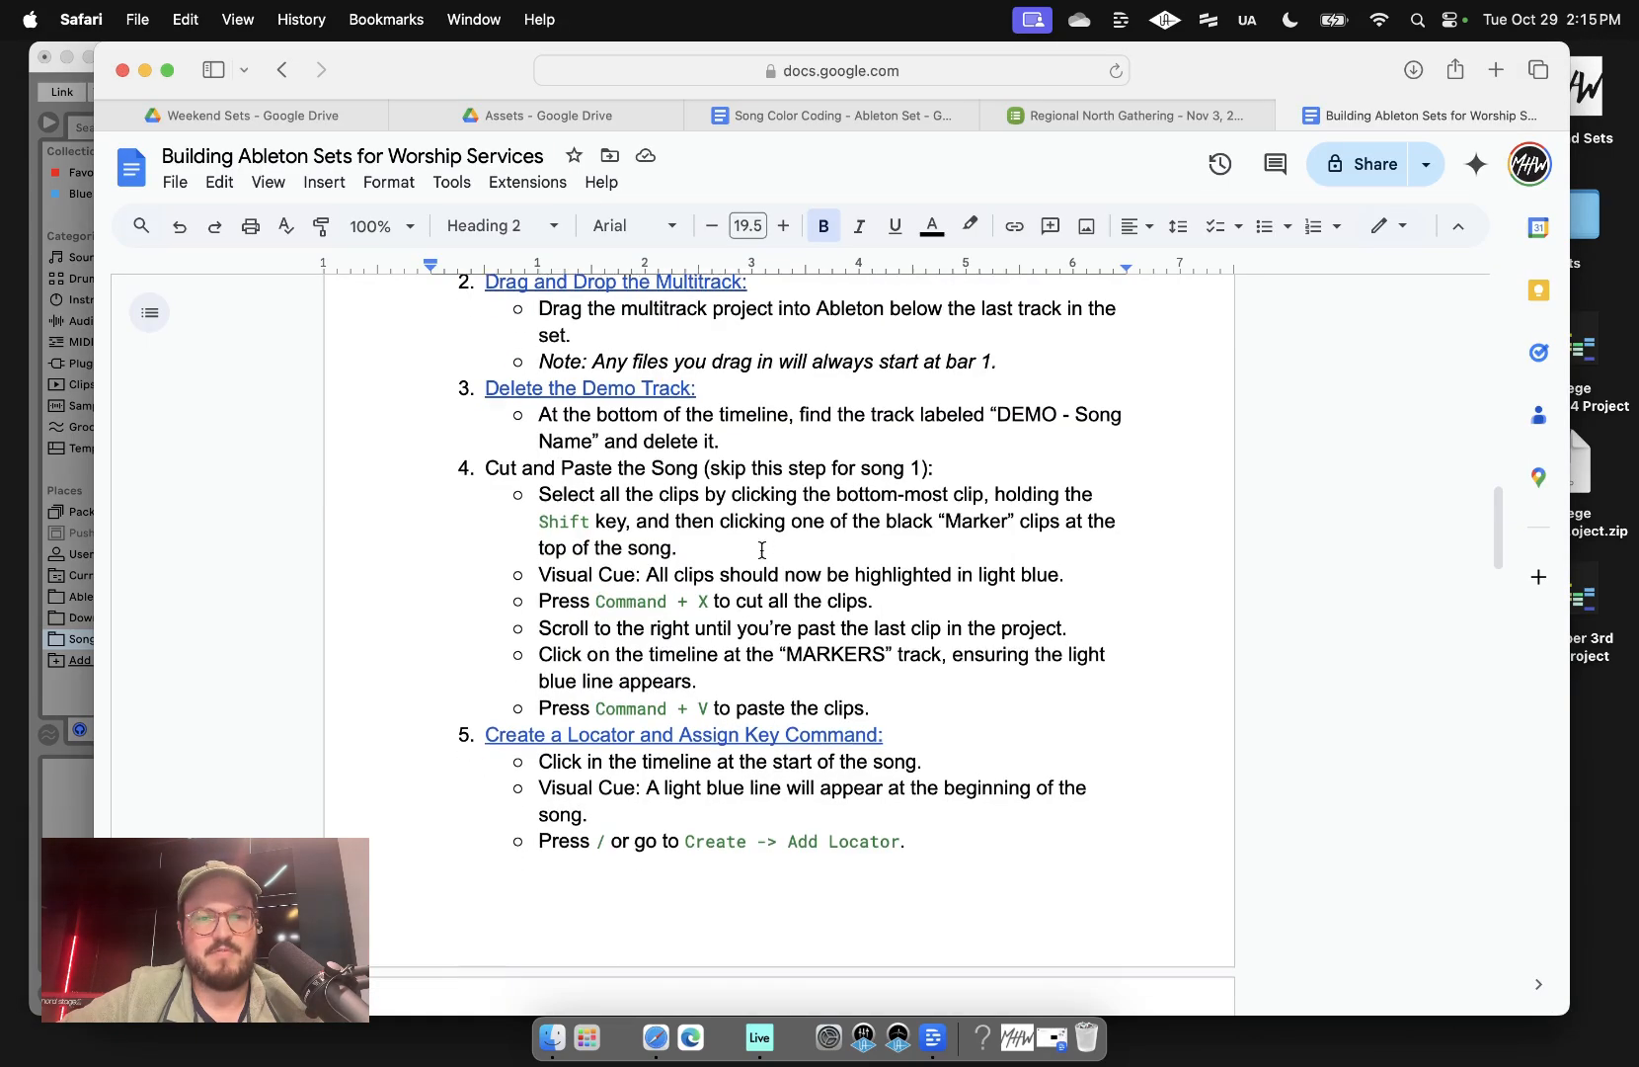
{"action": "left_click", "coordinate": [35, 72]}
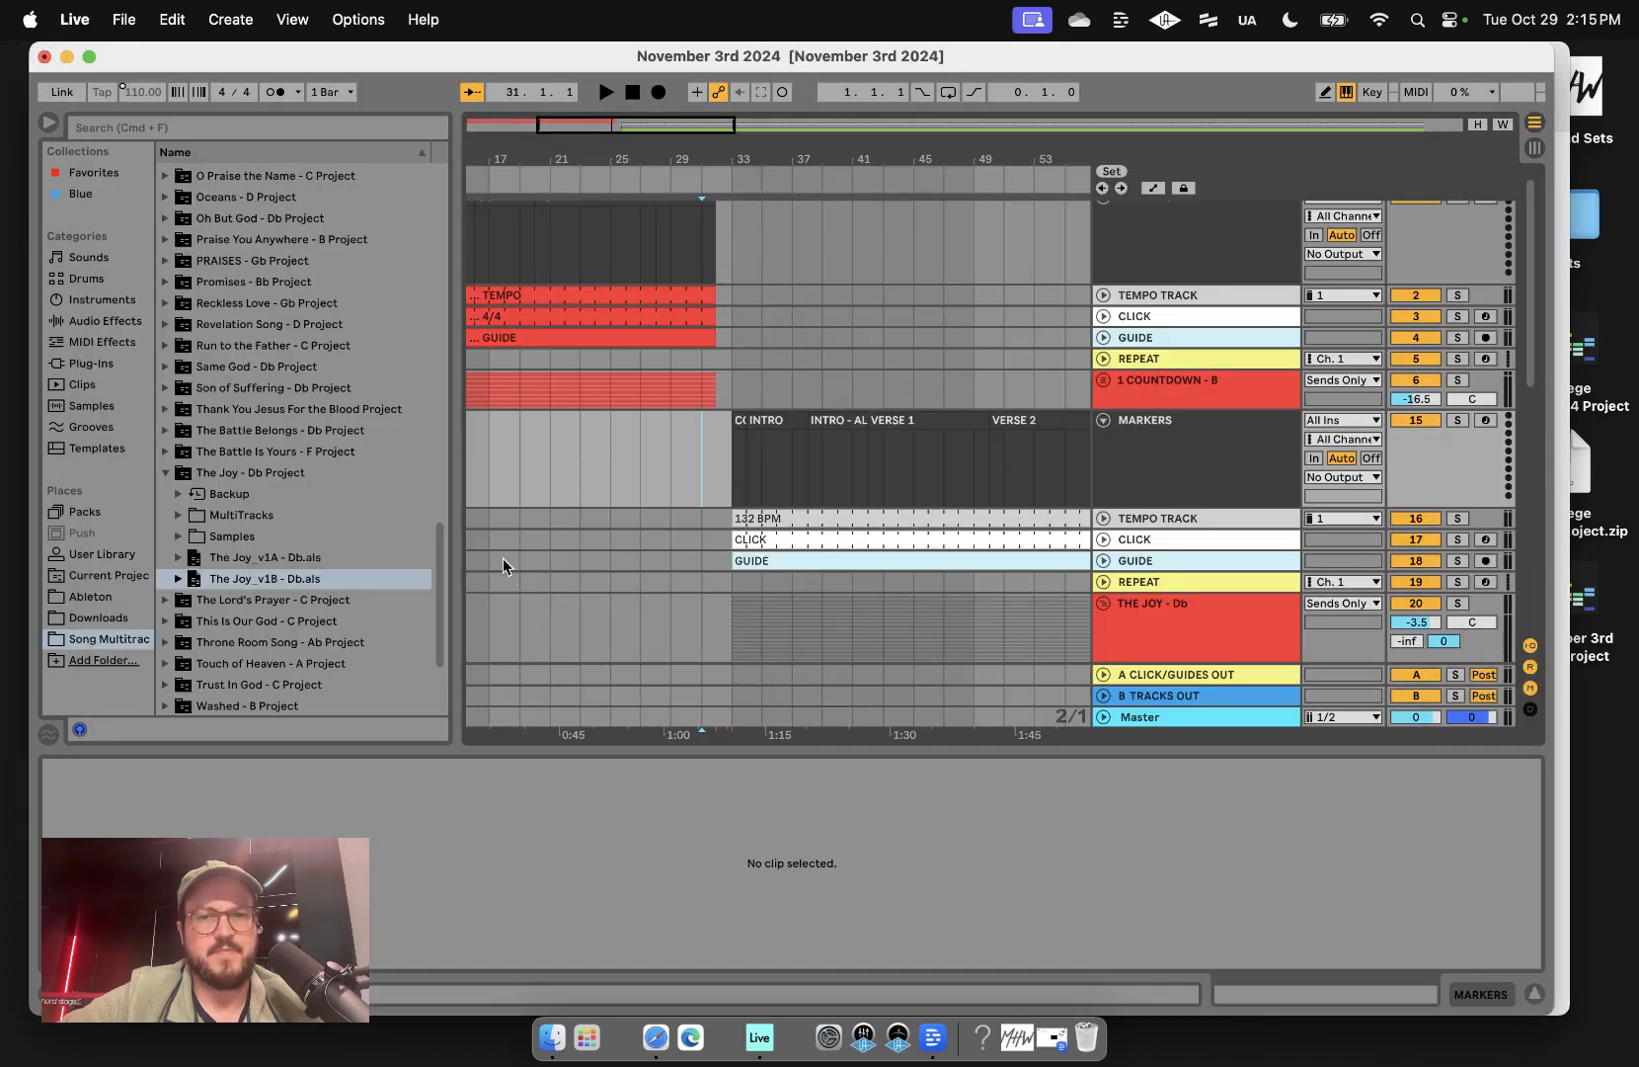
{"action": "left_click", "coordinate": [732, 470]}
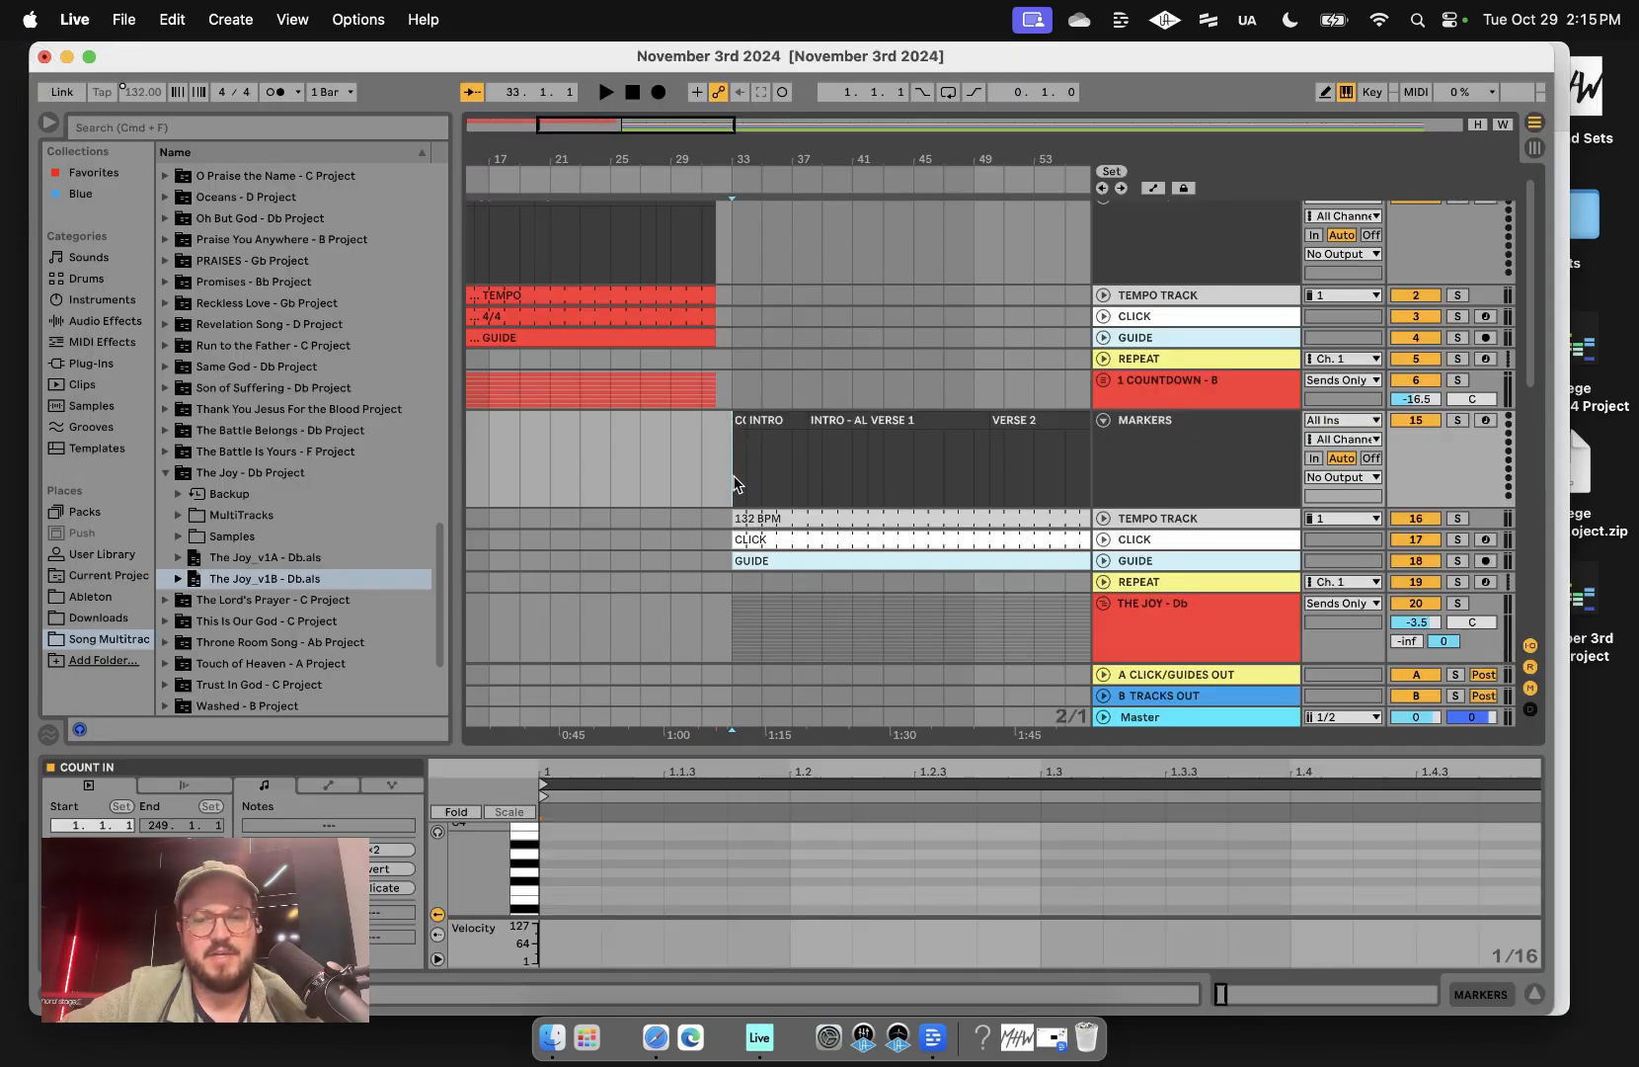
{"action": "key", "text": "l"}
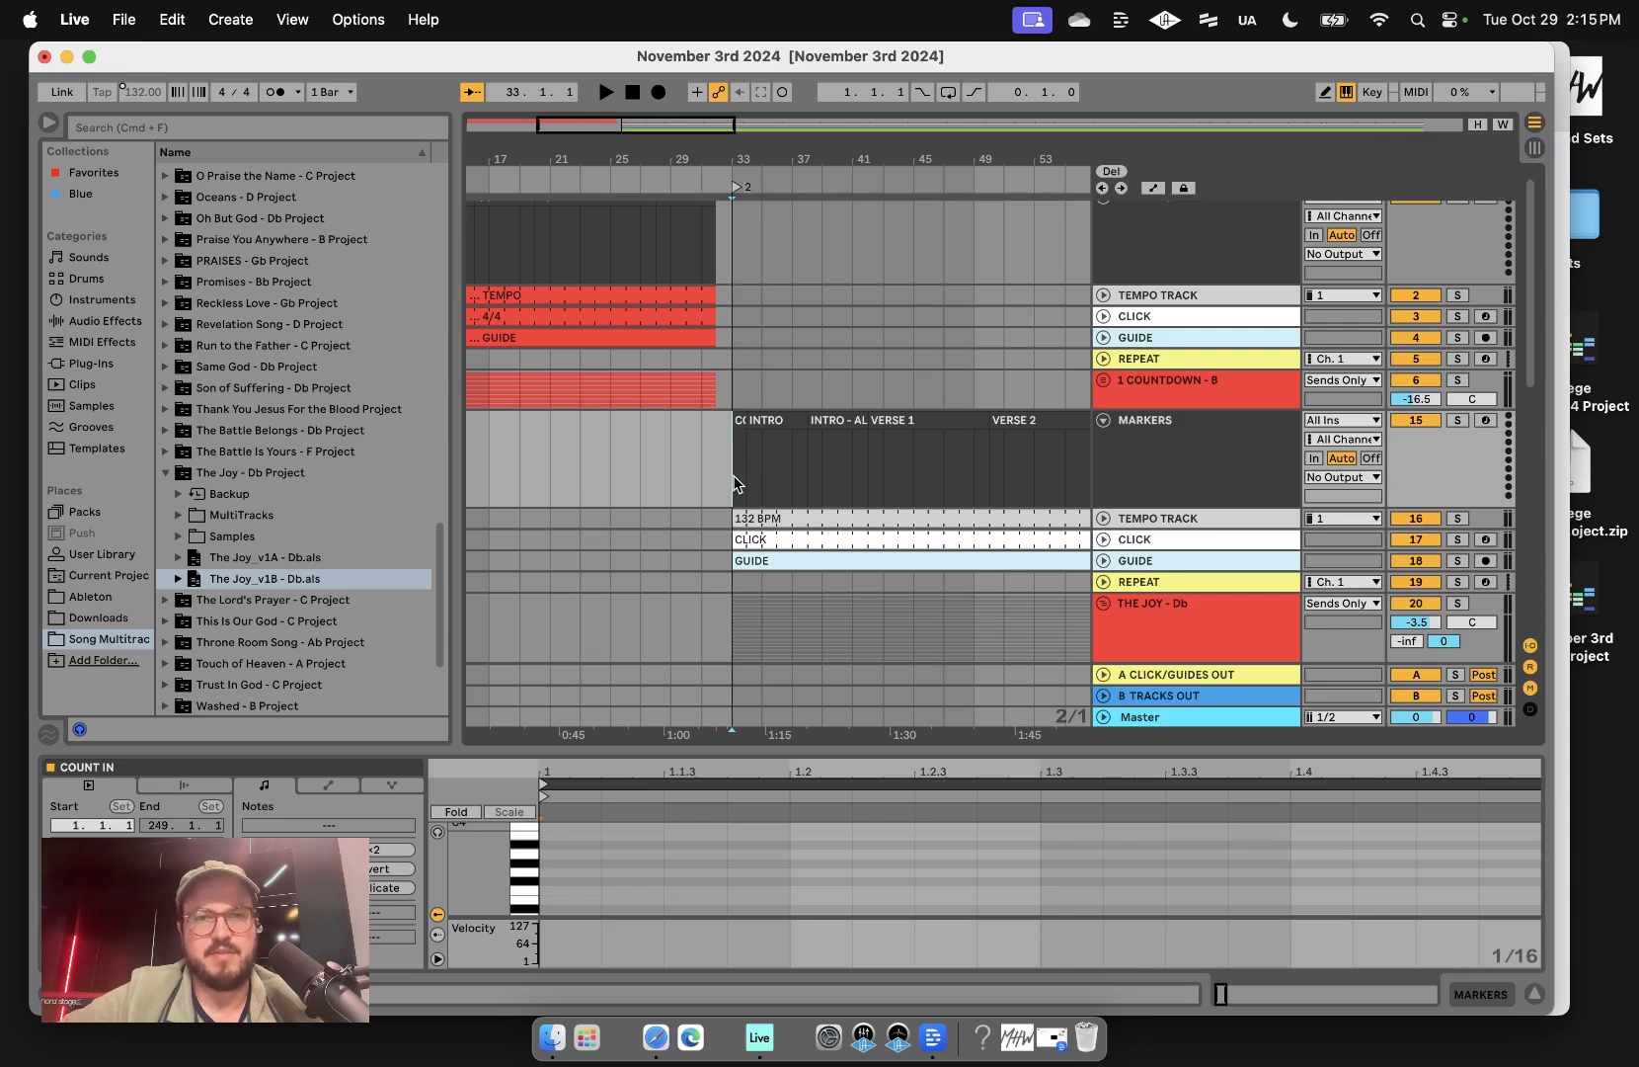
- Map The Joy's locator at bar 33 to computer key 2 and leave key mapping mode
{"action": "left_click", "coordinate": [734, 190]}
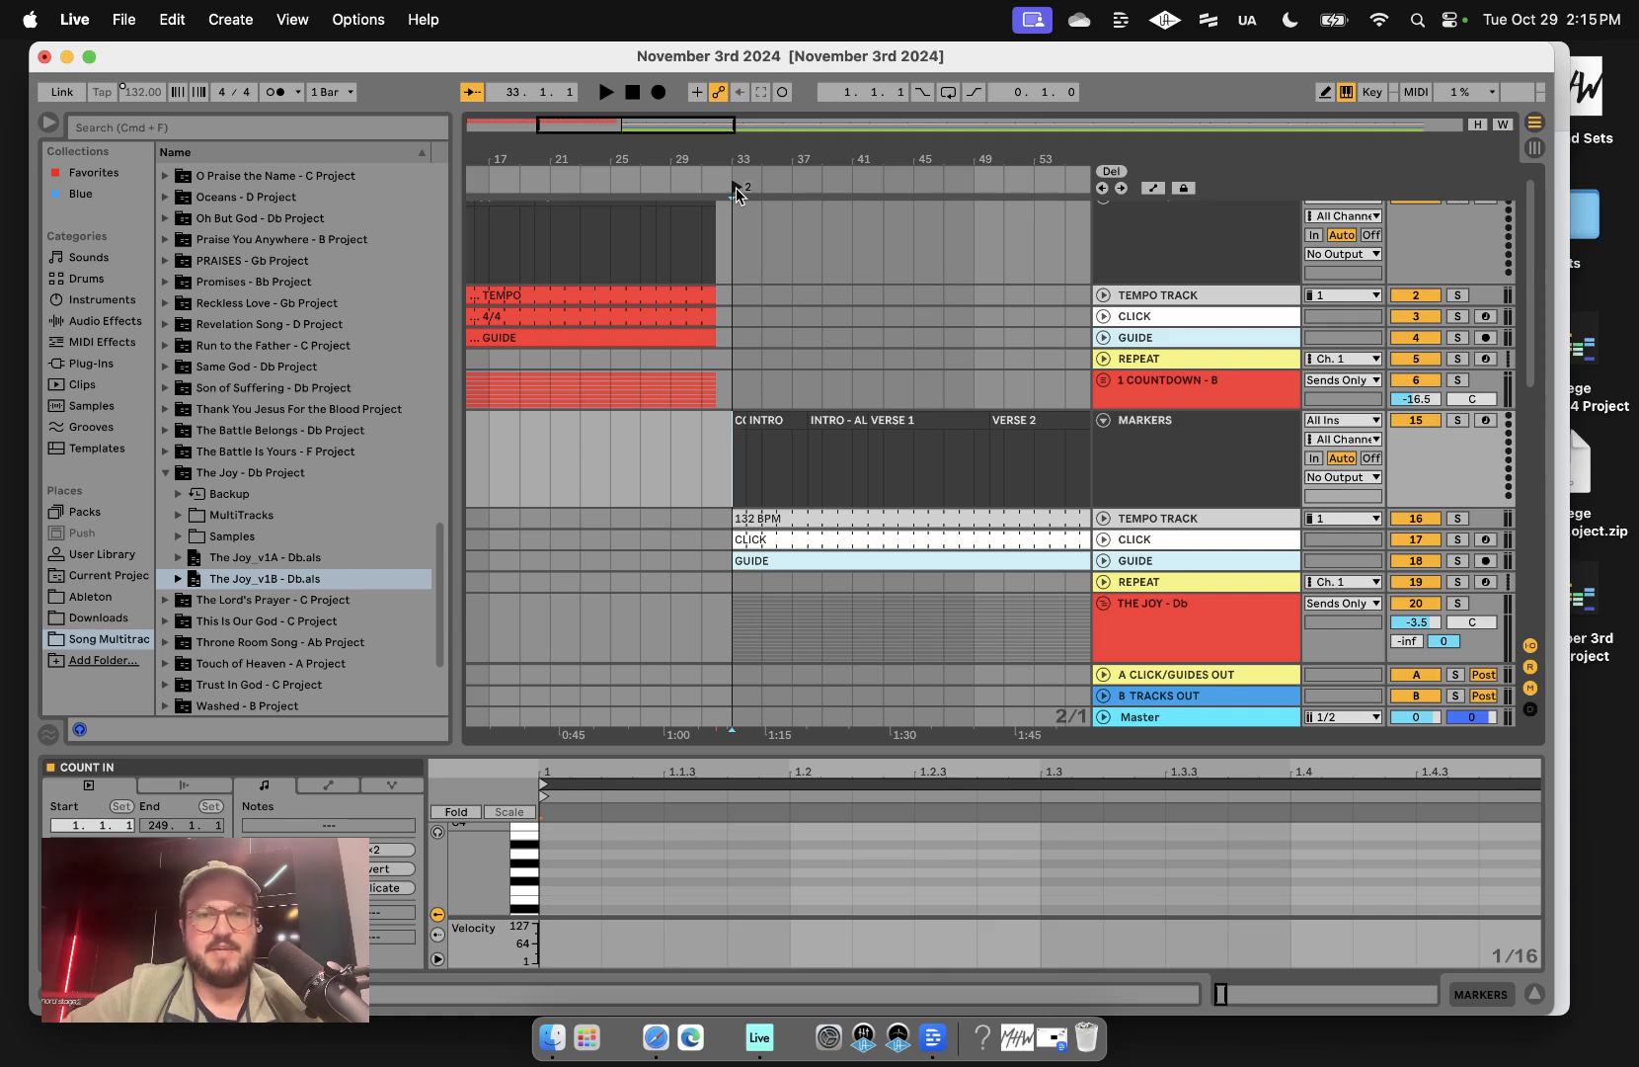
{"action": "key", "text": "super+k"}
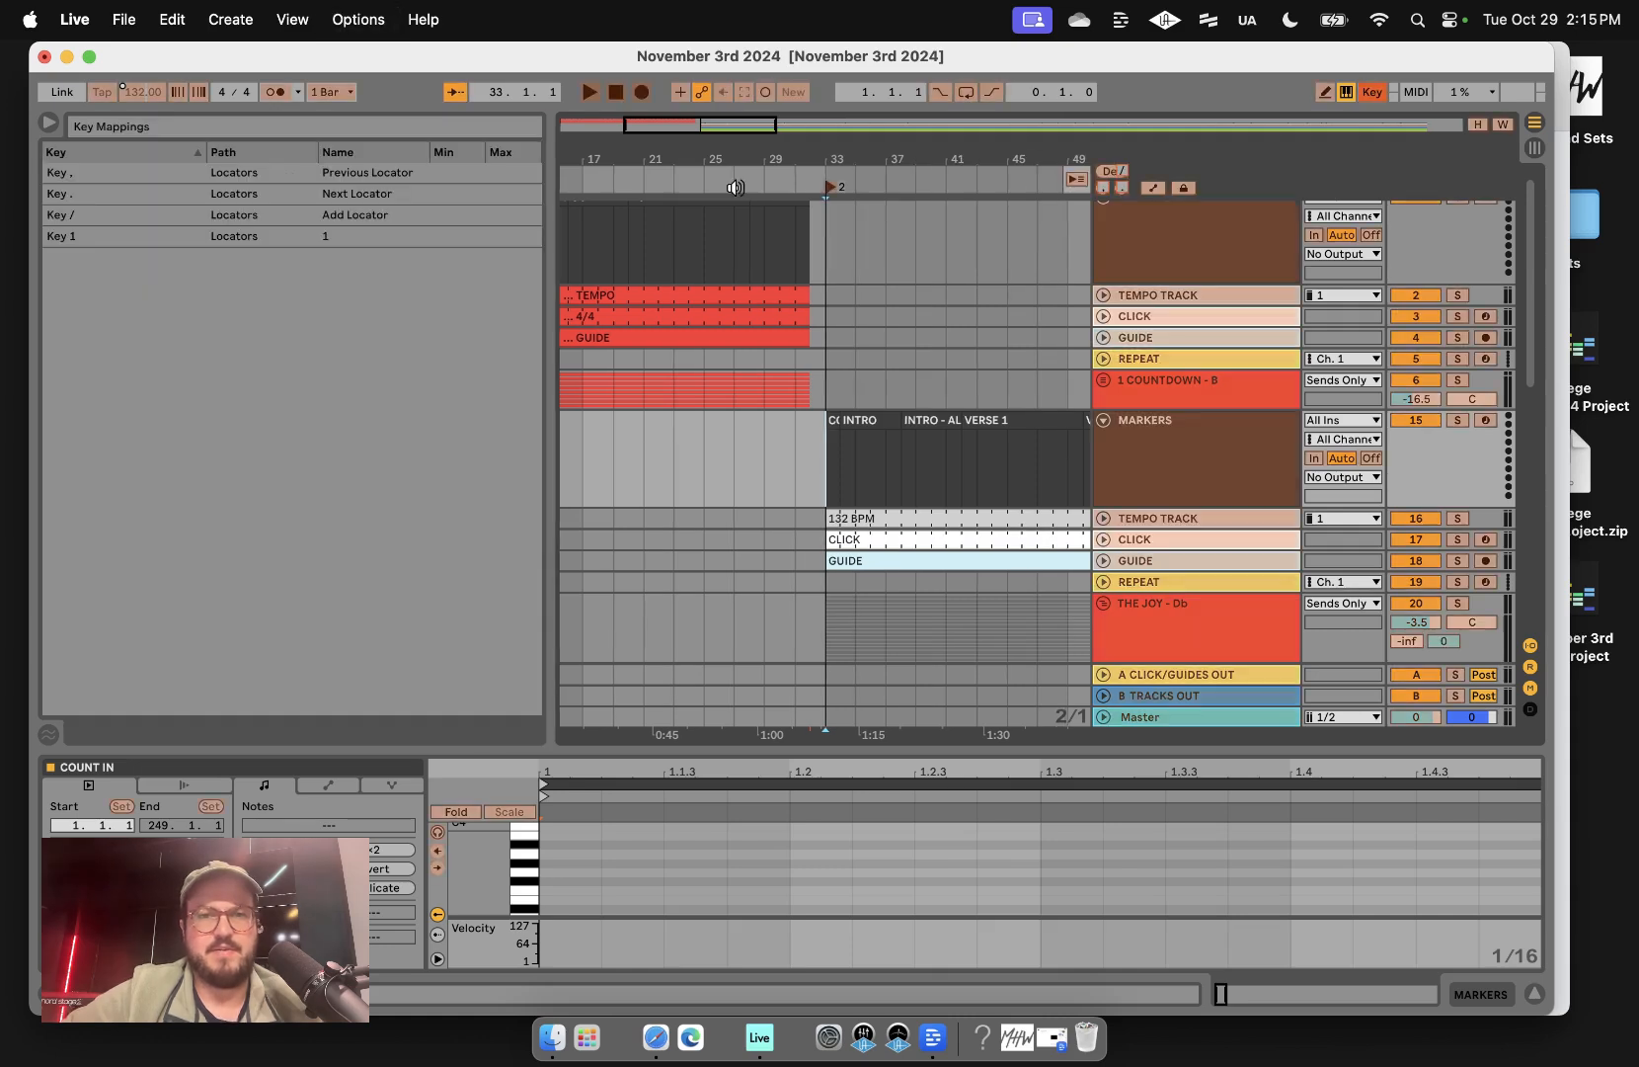
{"action": "left_click", "coordinate": [832, 189]}
{"action": "key", "text": "2"}
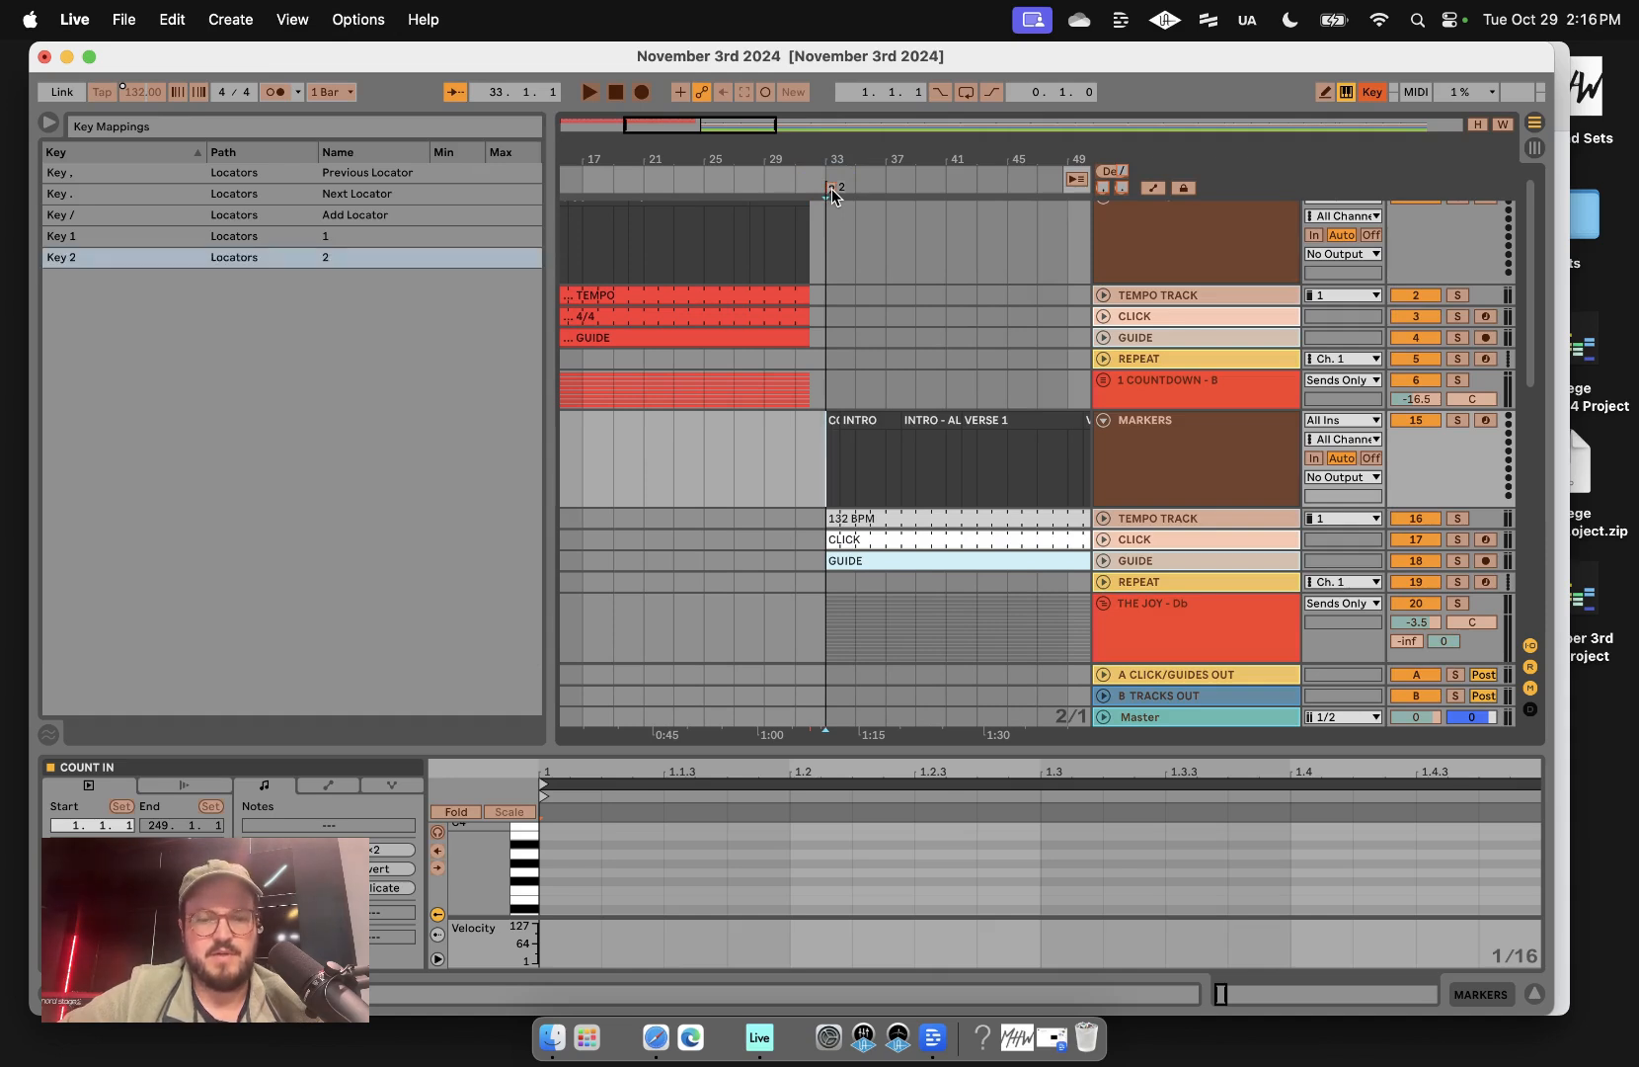
{"action": "key", "text": "super+k"}
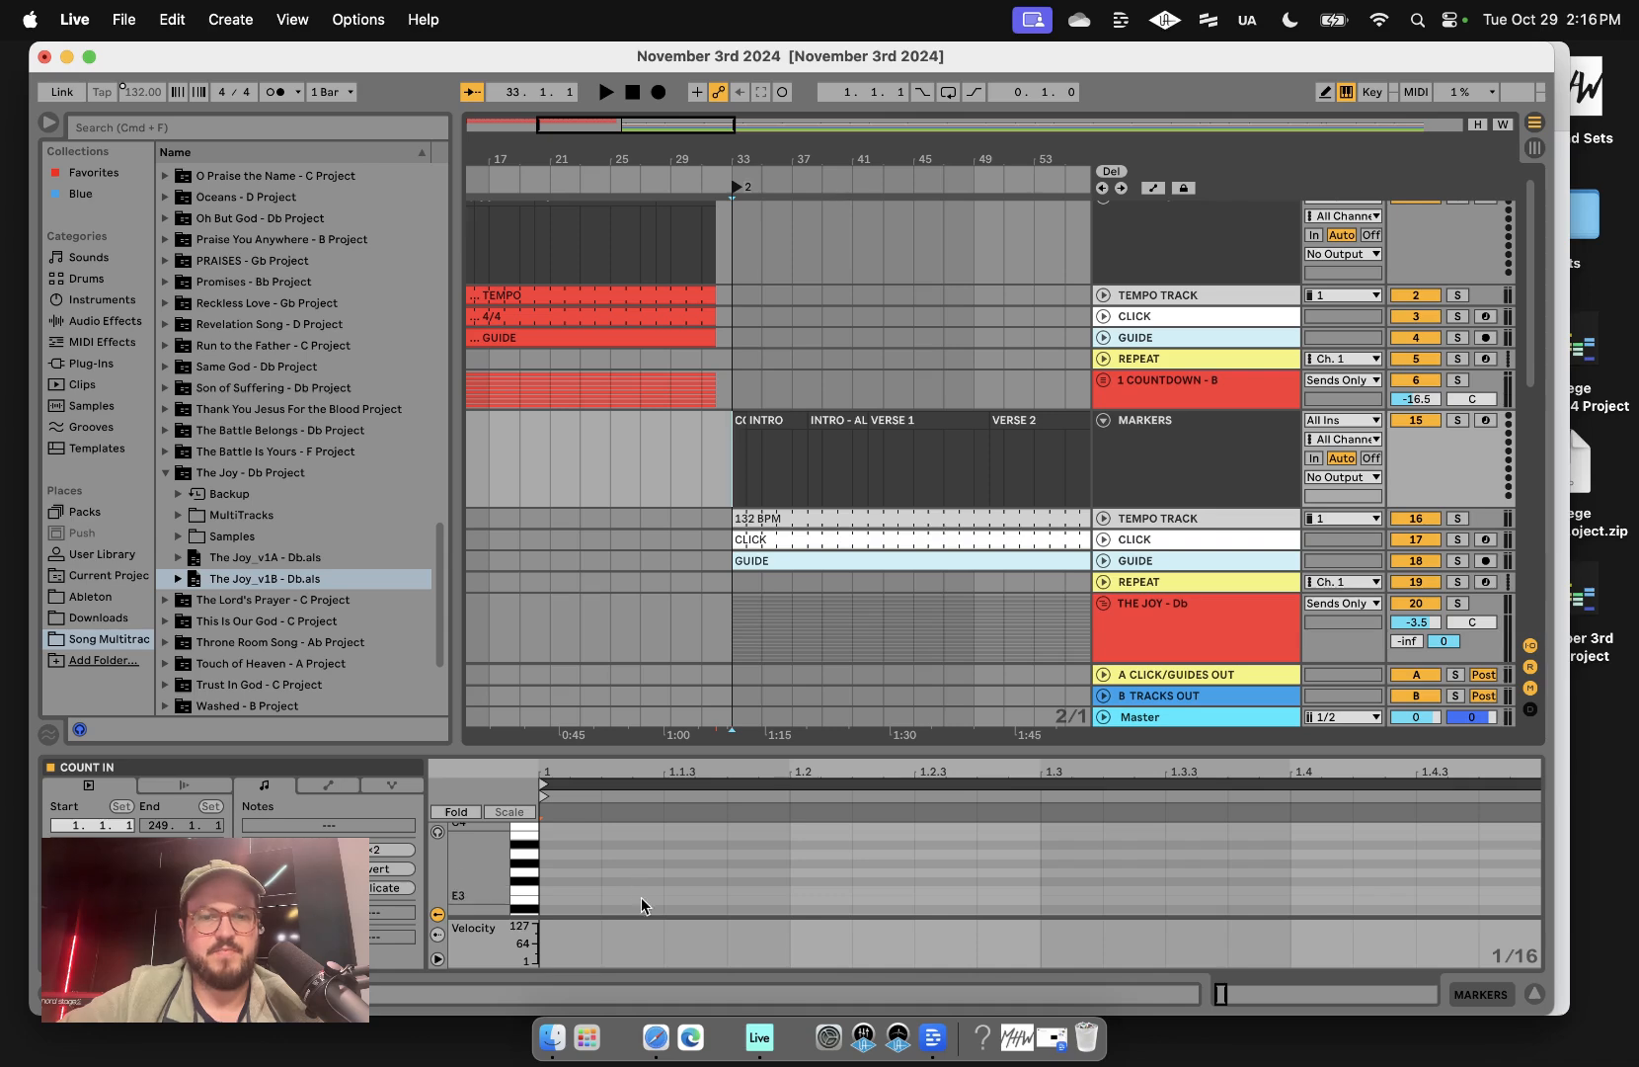
- Read the guide's time signature and master clip steps, check The Joy's time signature in Planning Center, and return to Ableton Live
{"action": "left_click", "coordinate": [656, 1036]}
{"action": "scroll", "coordinate": [773, 695], "scroll_direction": "down", "scroll_amount": 15}
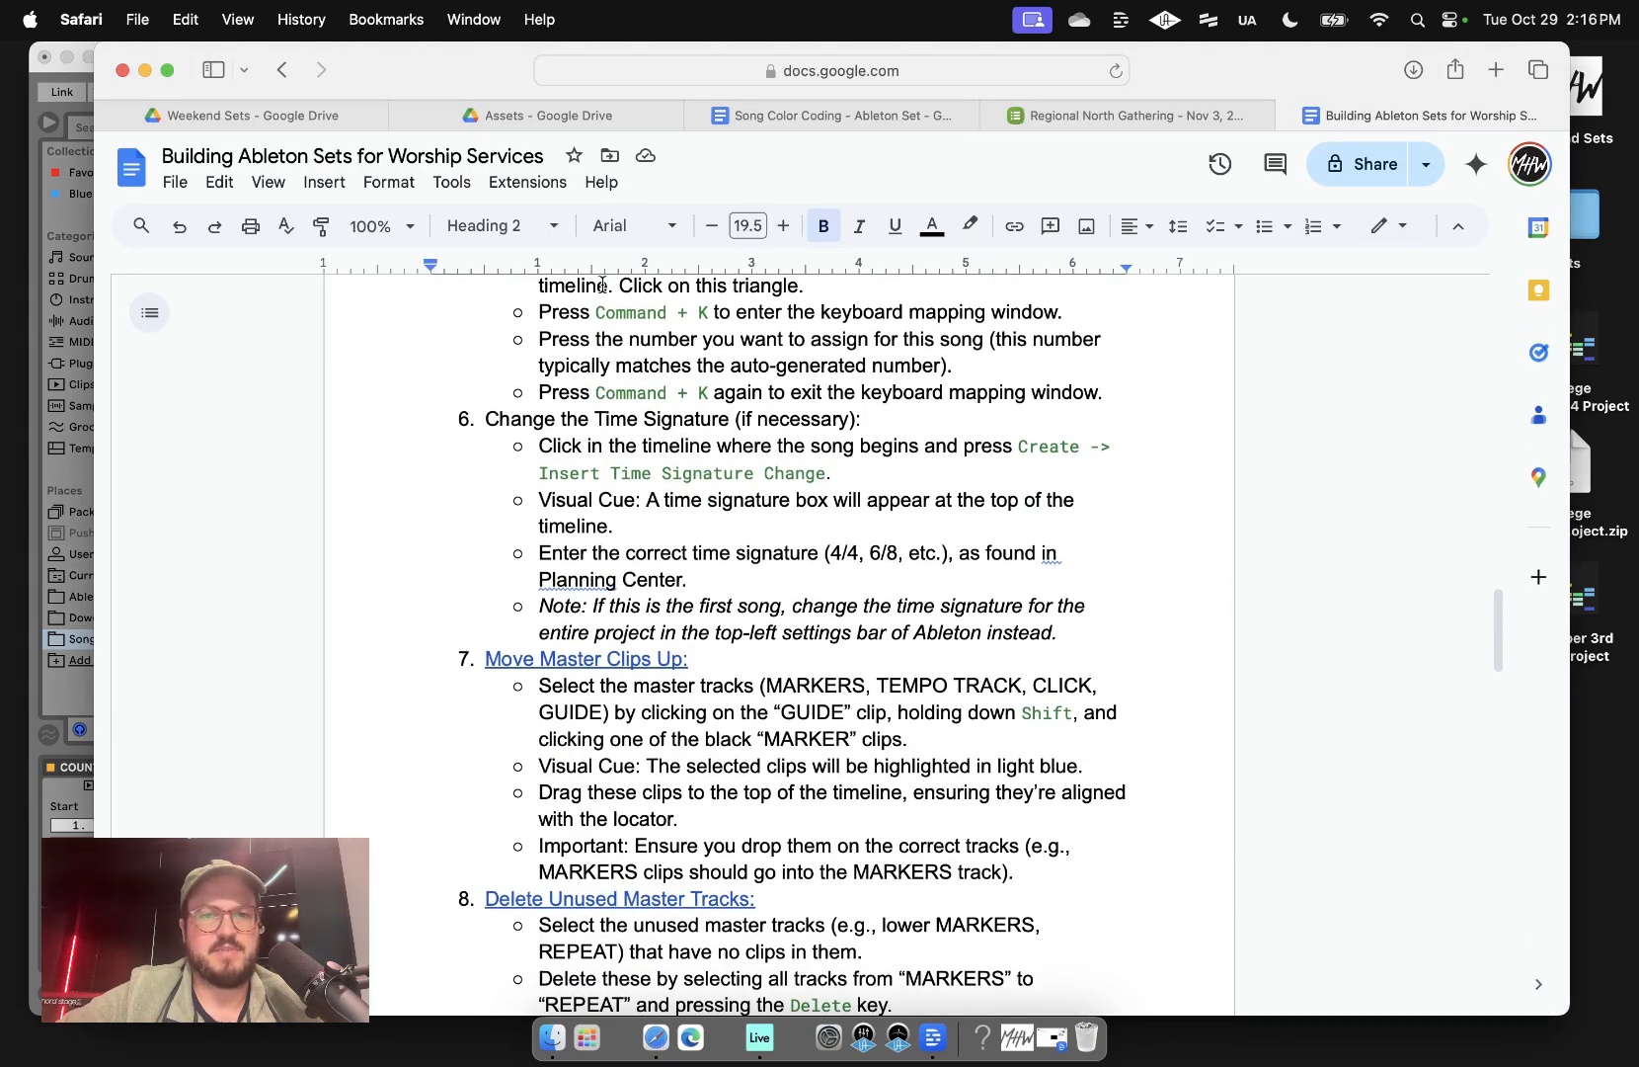
{"action": "left_click", "coordinate": [1150, 114]}
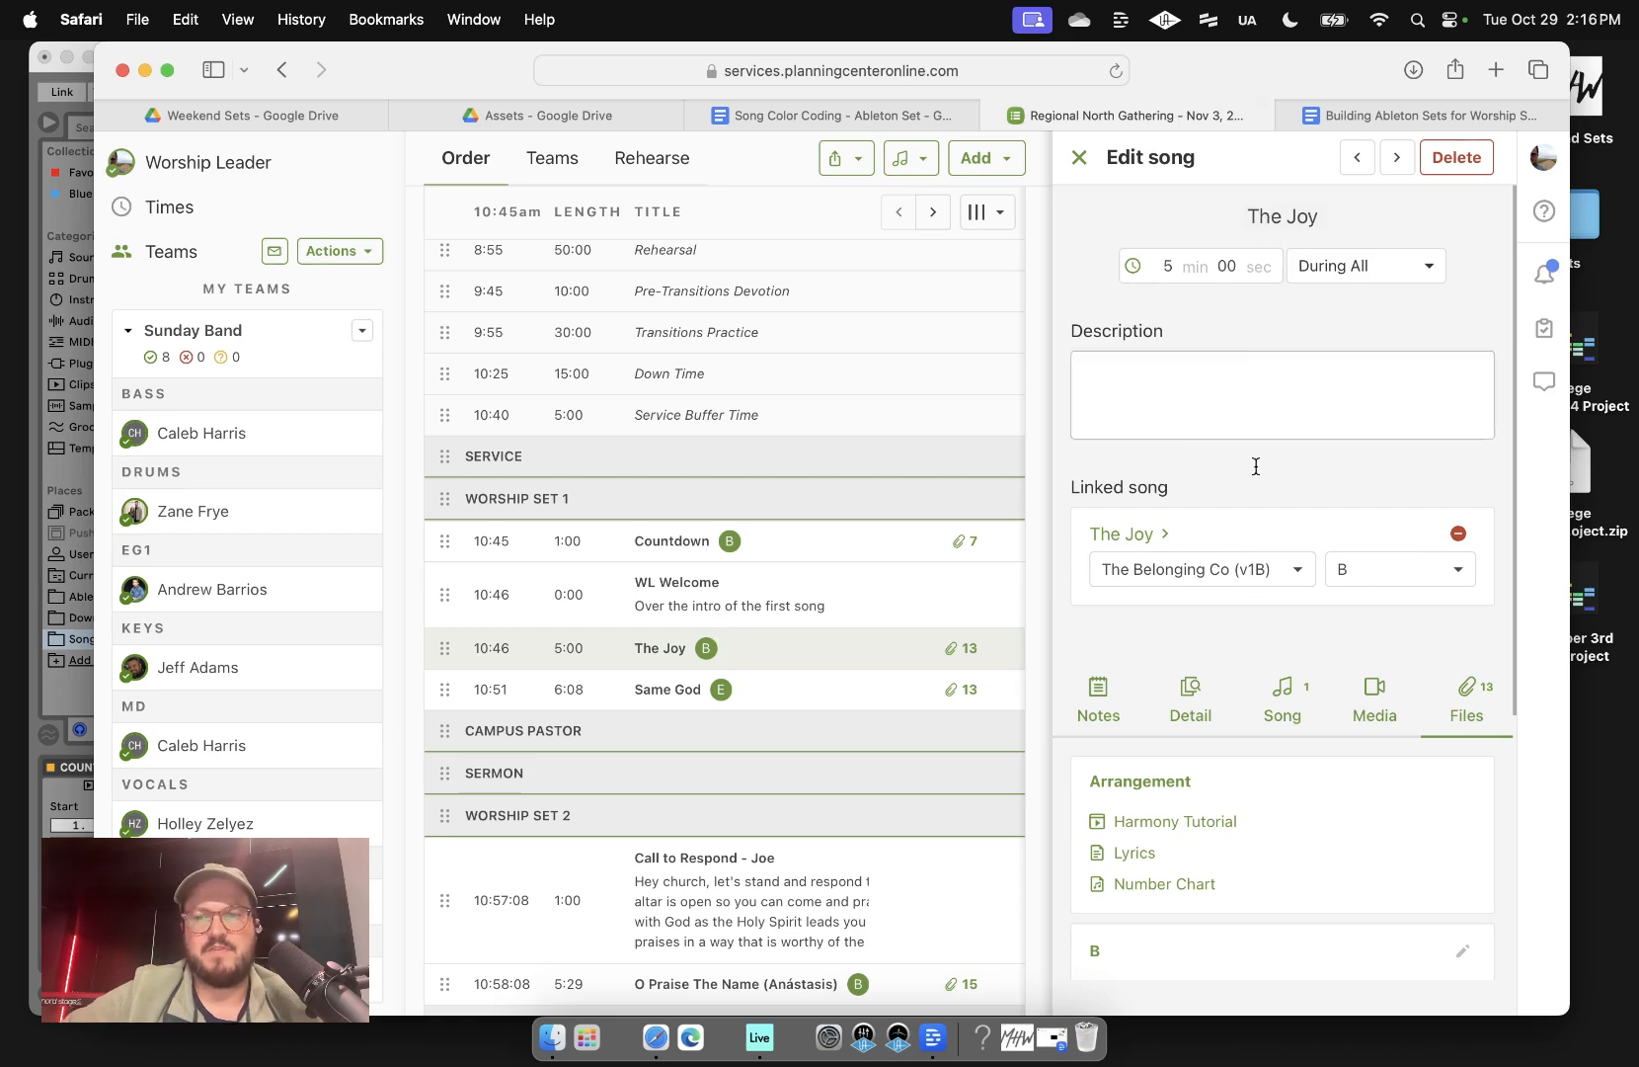
{"action": "left_click", "coordinate": [1284, 707]}
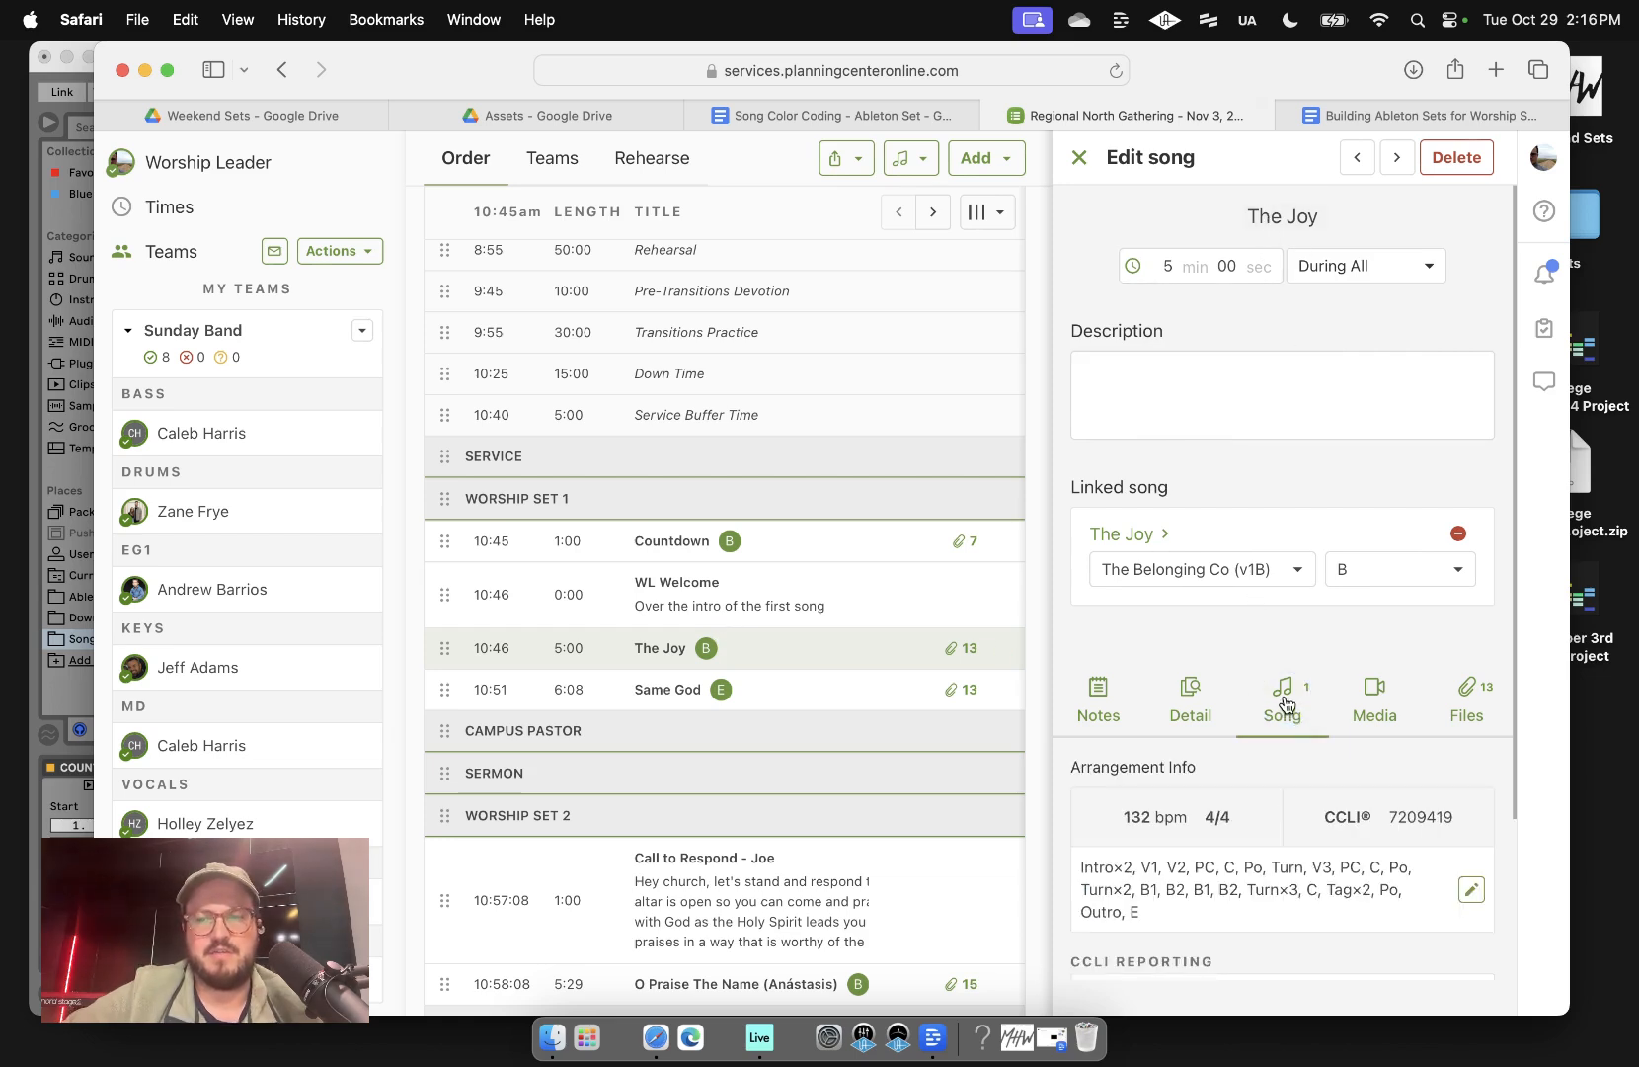
{"action": "scroll", "coordinate": [1185, 713], "scroll_direction": "down", "scroll_amount": 3}
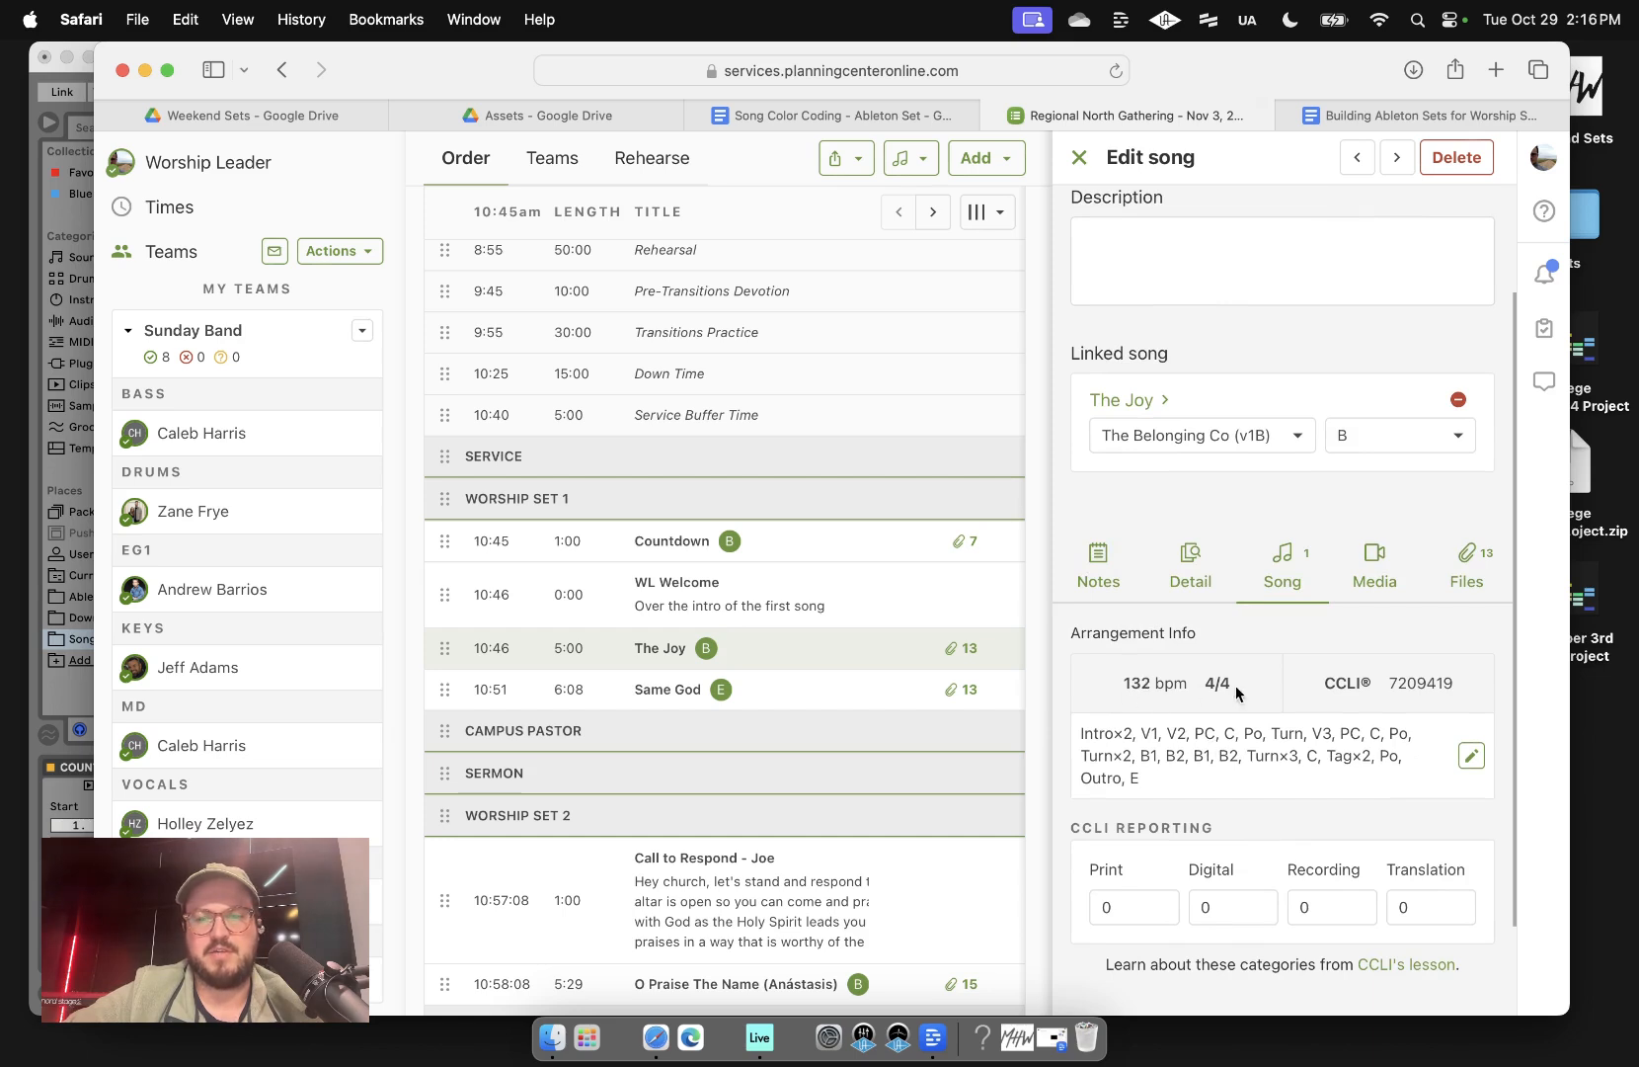
{"action": "left_click", "coordinate": [36, 111]}
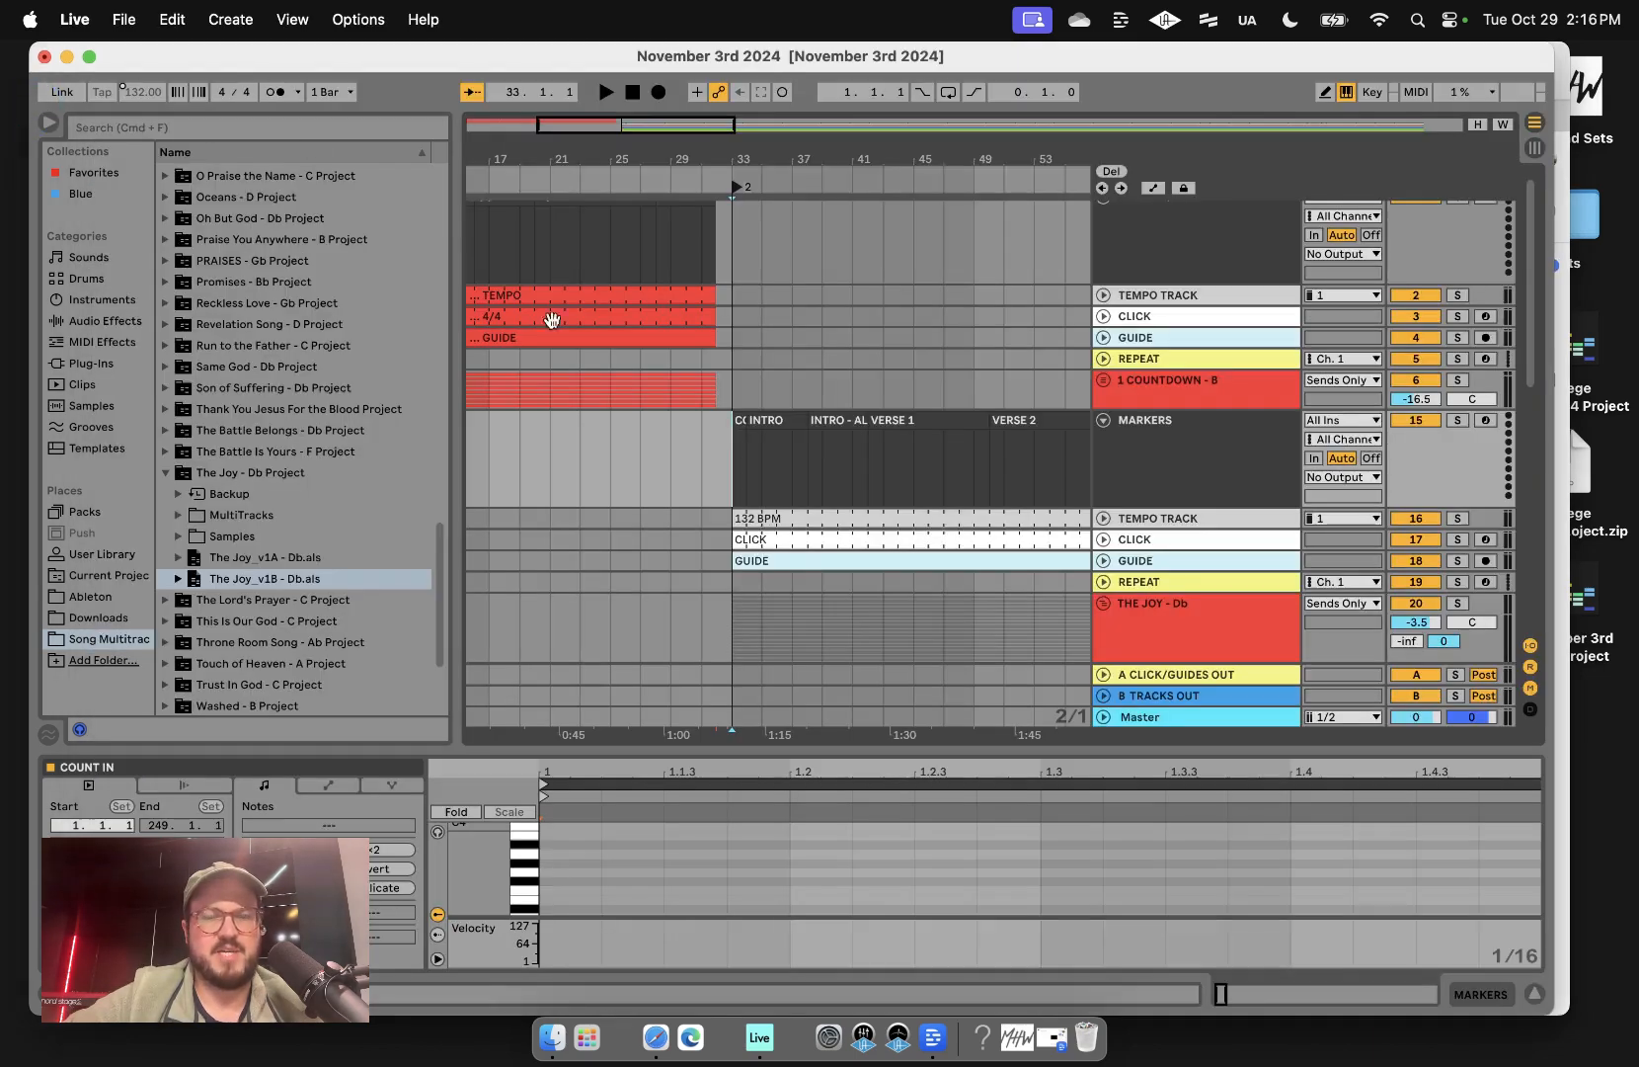
{"action": "left_click", "coordinate": [657, 1039]}
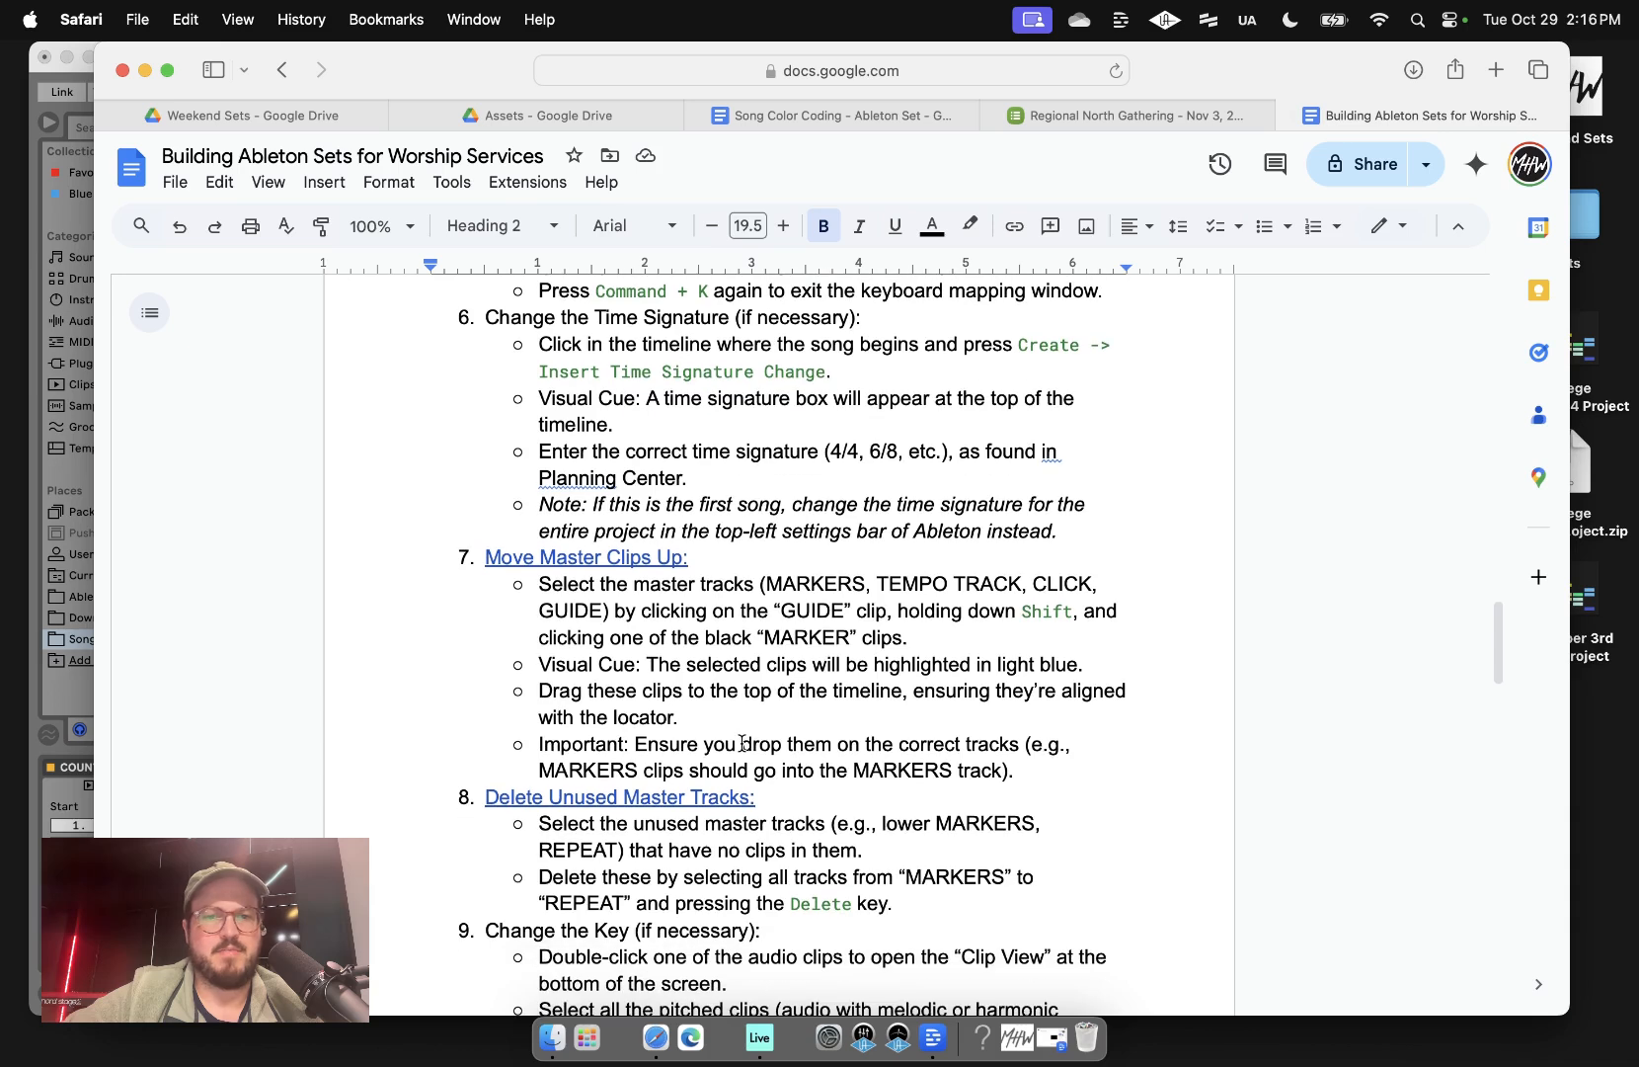
{"action": "left_click", "coordinate": [38, 107]}
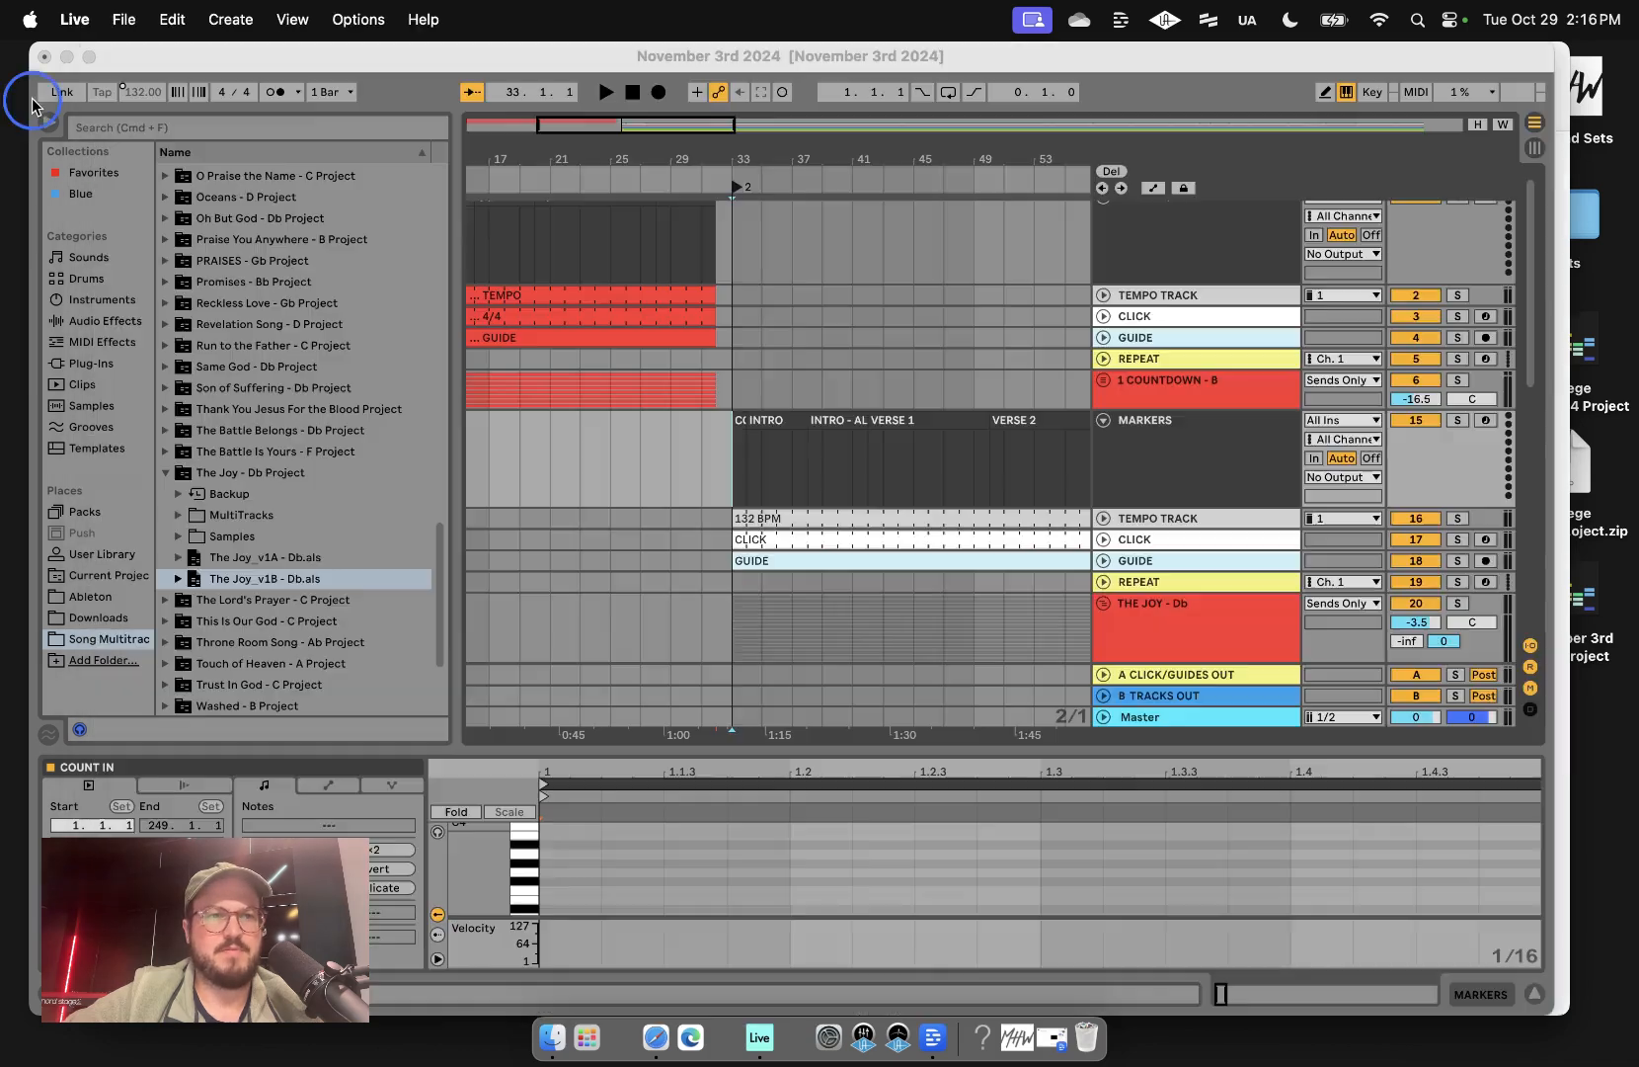
- Move The Joy's MARKERS, TEMPO TRACK, CLICK and GUIDE clips up onto the matching uppermost master tracks, aligned with the locator at bar 33
{"action": "scroll", "coordinate": [800, 539], "scroll_direction": "down", "scroll_amount": 2}
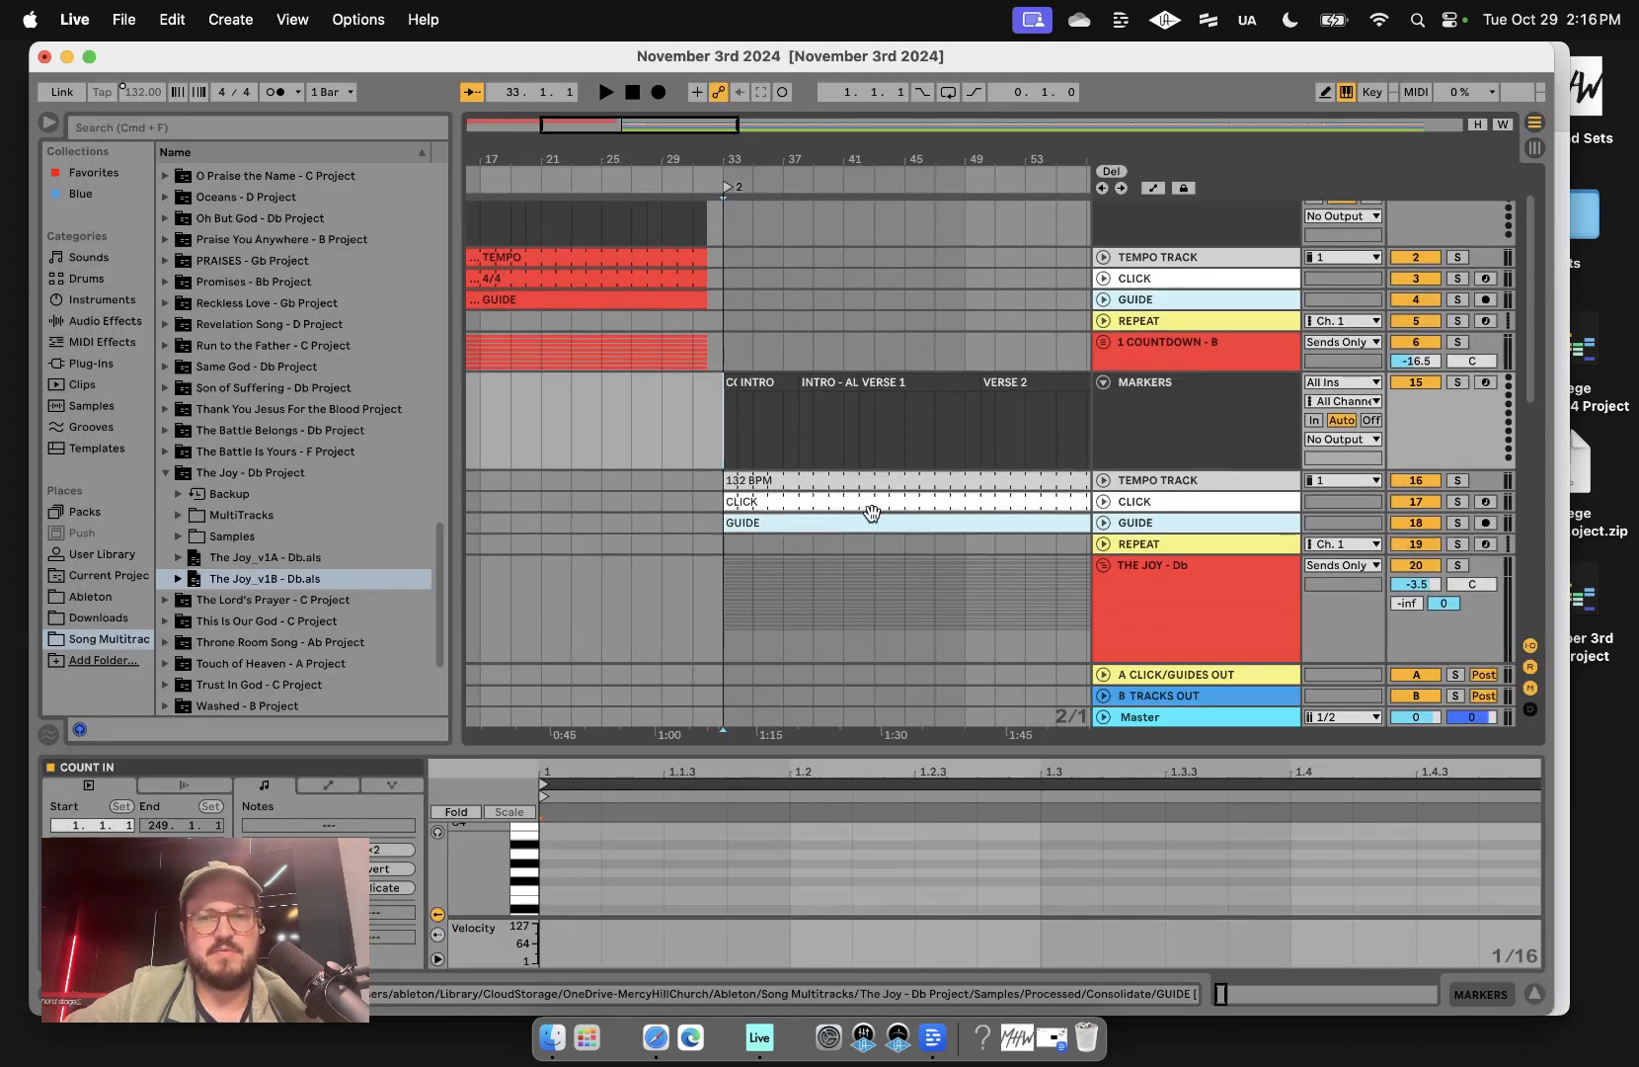
{"action": "left_click", "coordinate": [777, 515]}
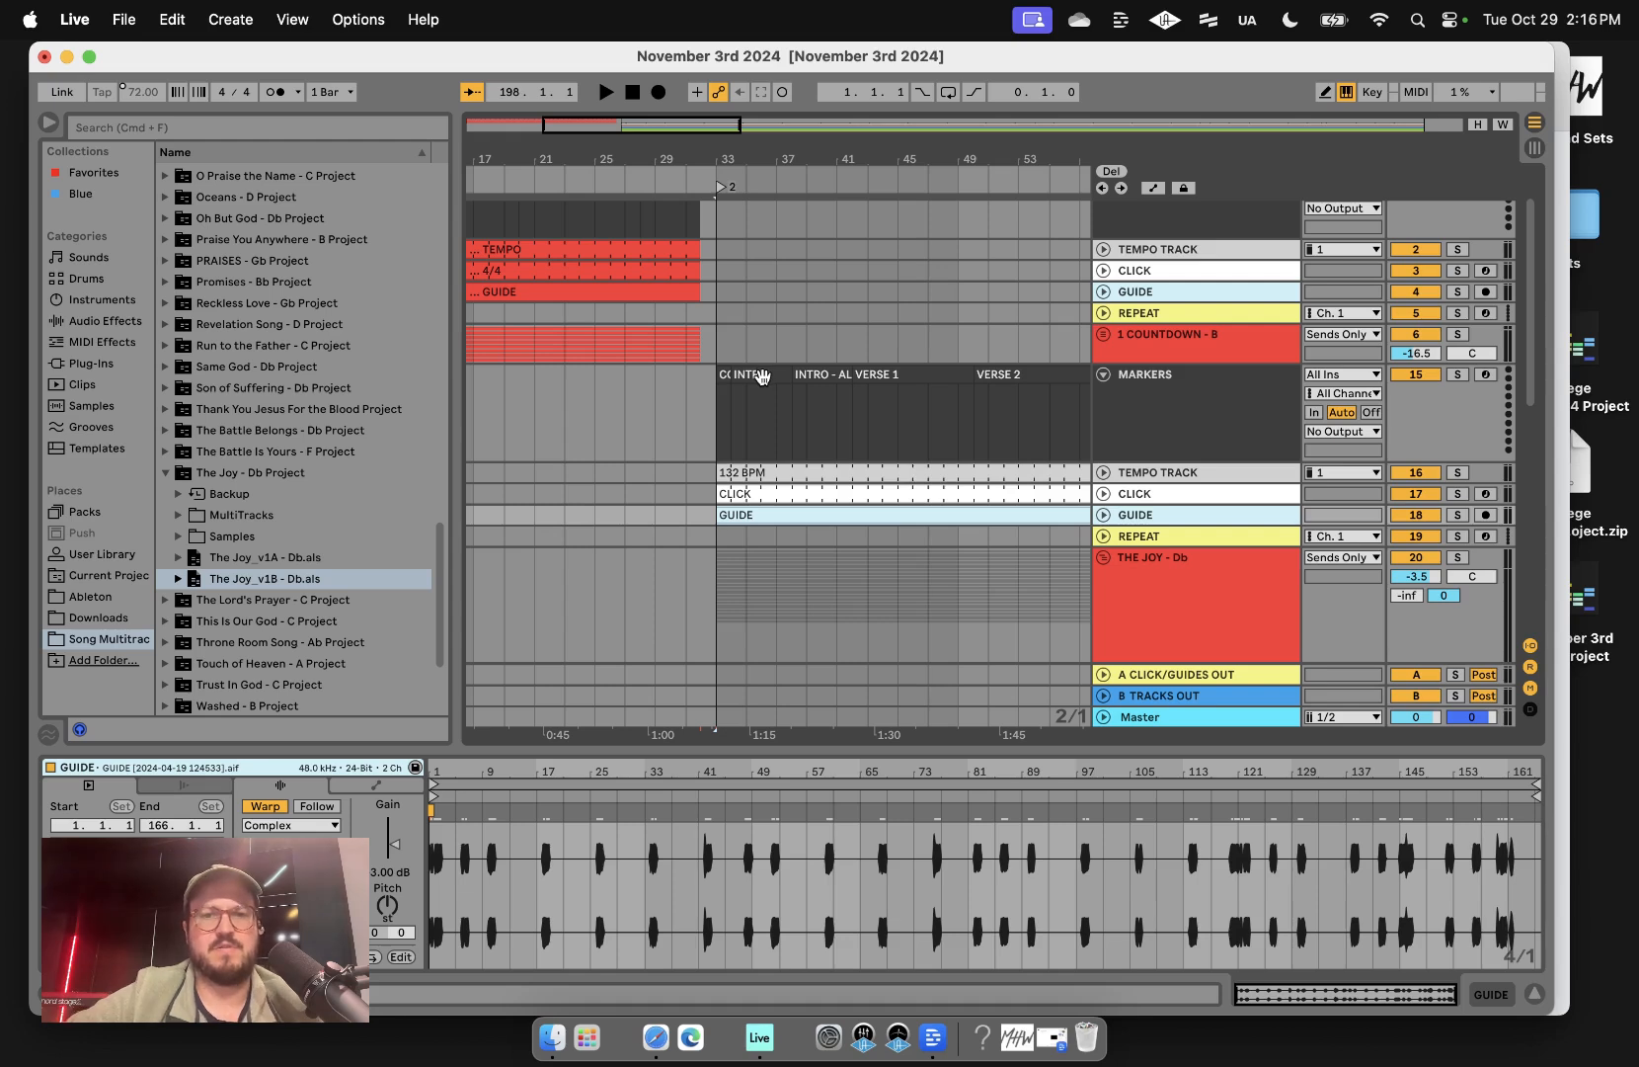
{"action": "left_click", "coordinate": [765, 375]}
{"action": "left_click", "coordinate": [774, 374]}
{"action": "left_click_drag", "start_coordinate": [774, 372], "coordinate": [782, 233]}
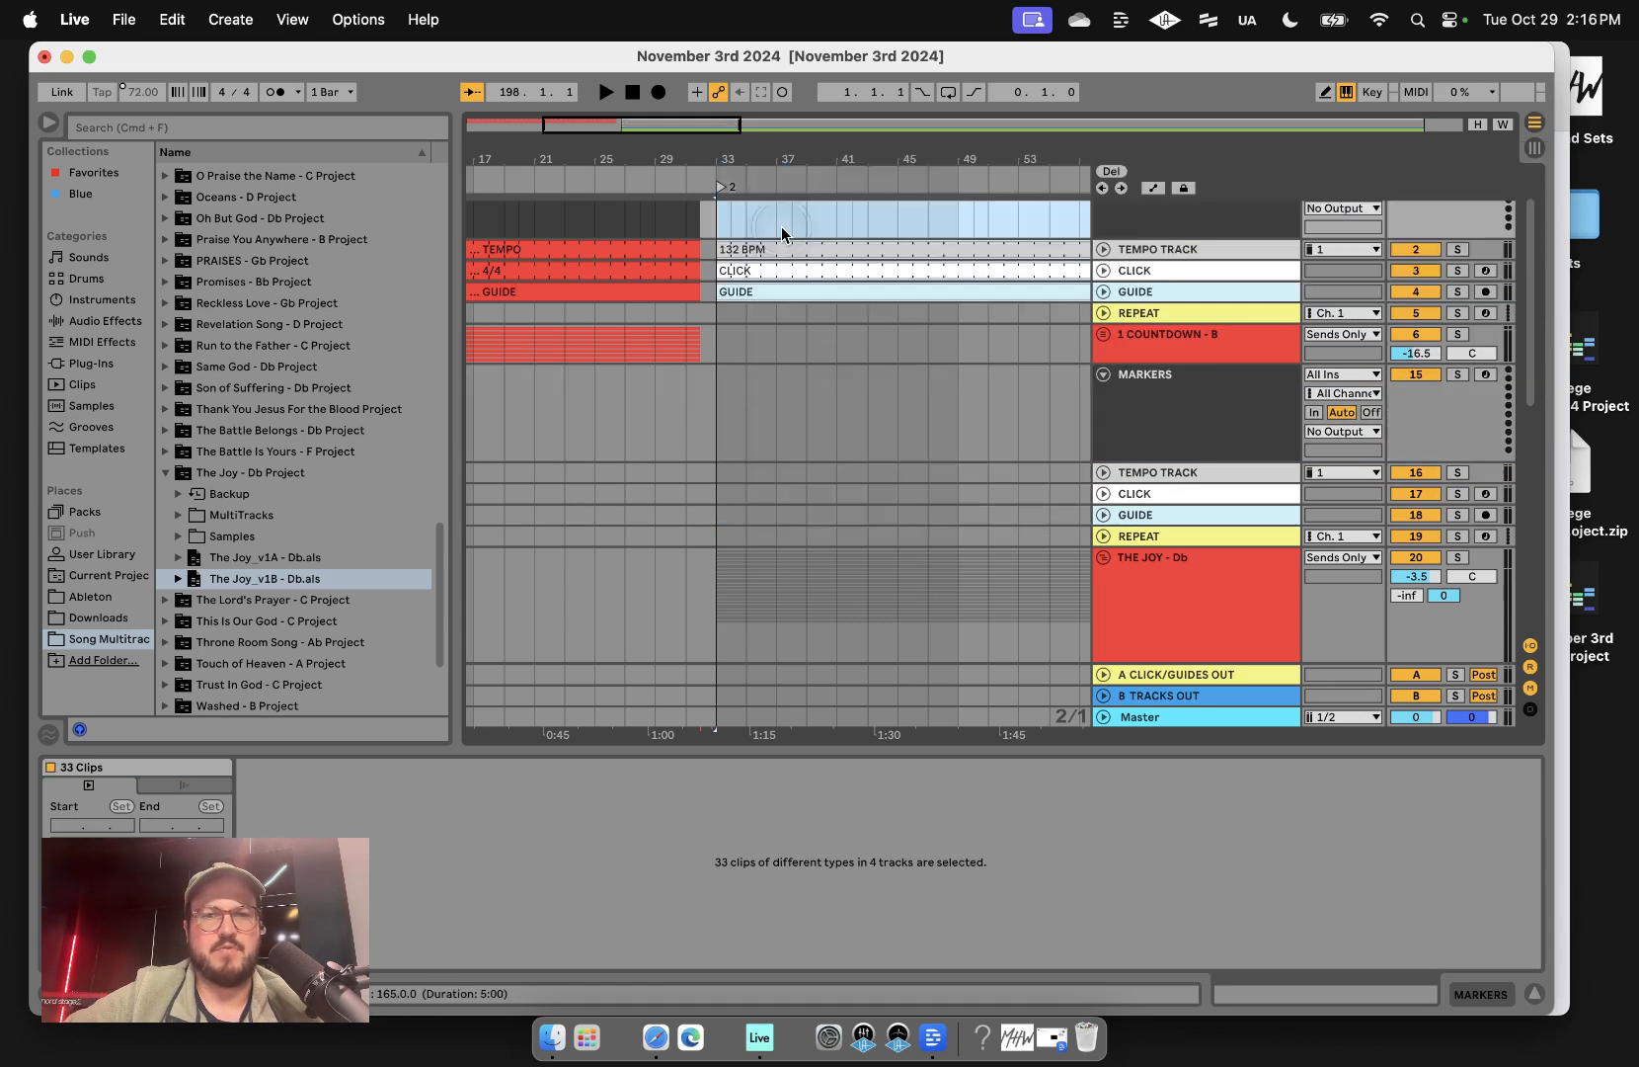
- Deselect the moved clips, read the guide's step on deleting unused master tracks in Safari, and return to Ableton Live
{"action": "left_click", "coordinate": [789, 372]}
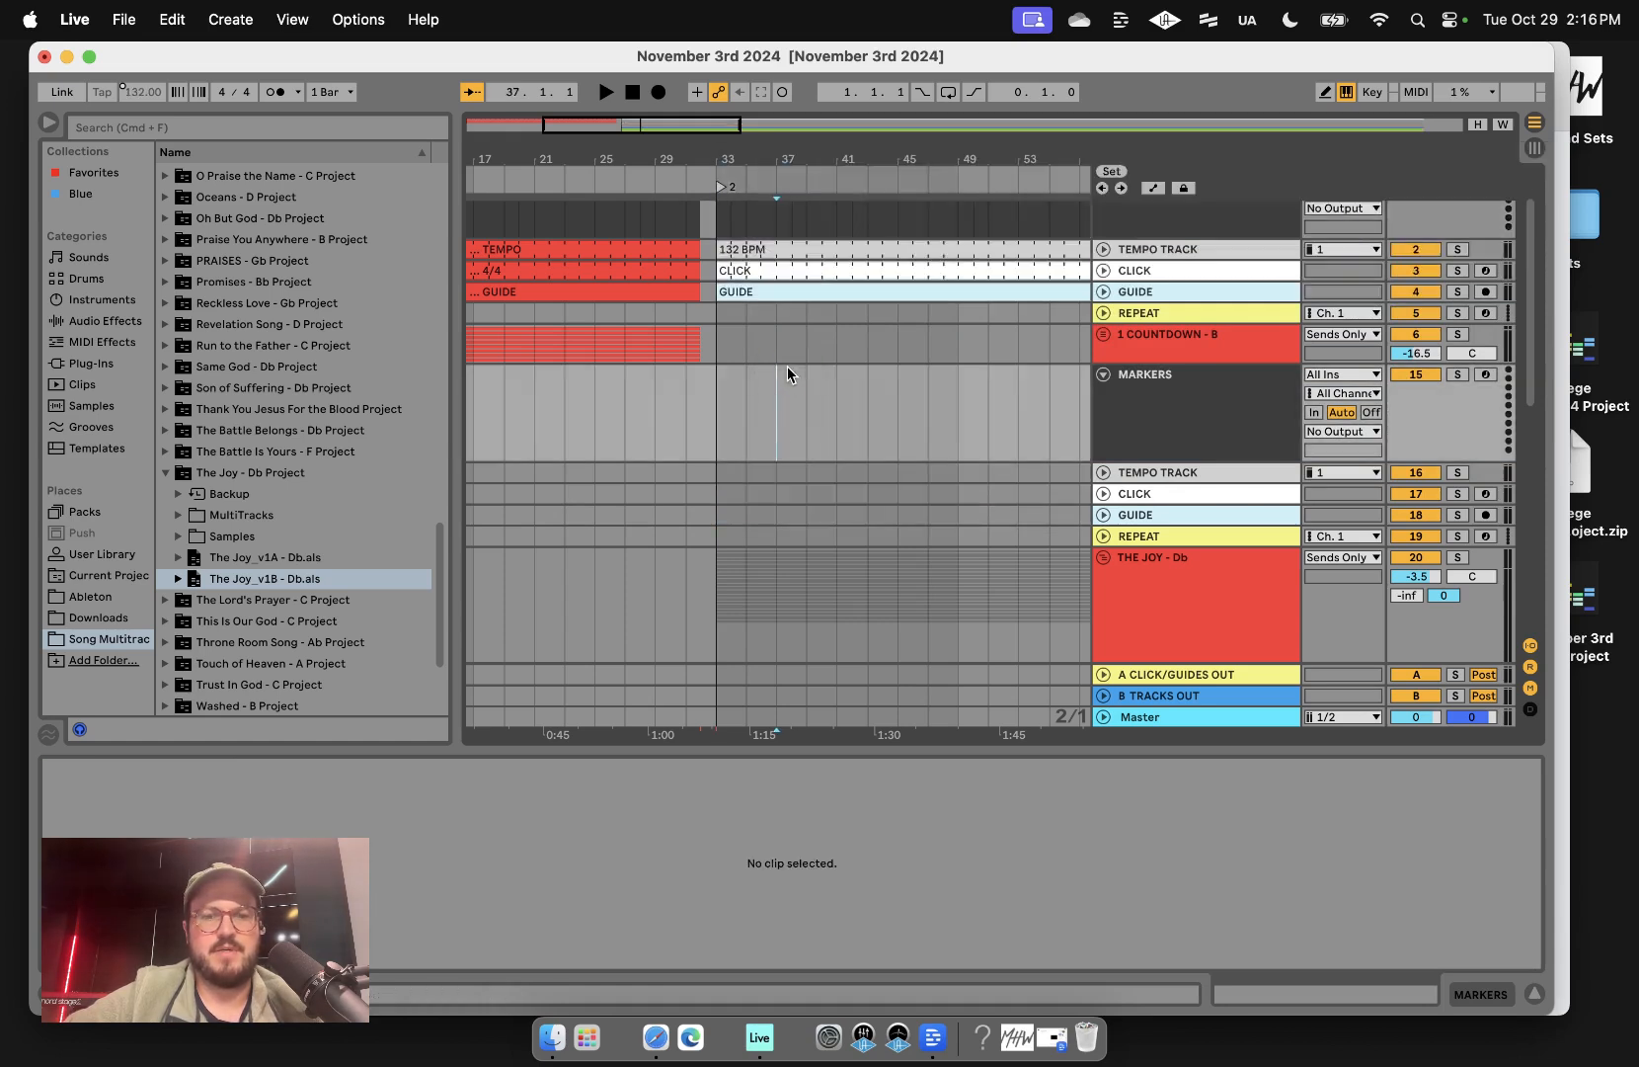
{"action": "key", "text": "super+Tab"}
{"action": "scroll", "coordinate": [734, 718], "scroll_direction": "down", "scroll_amount": 5}
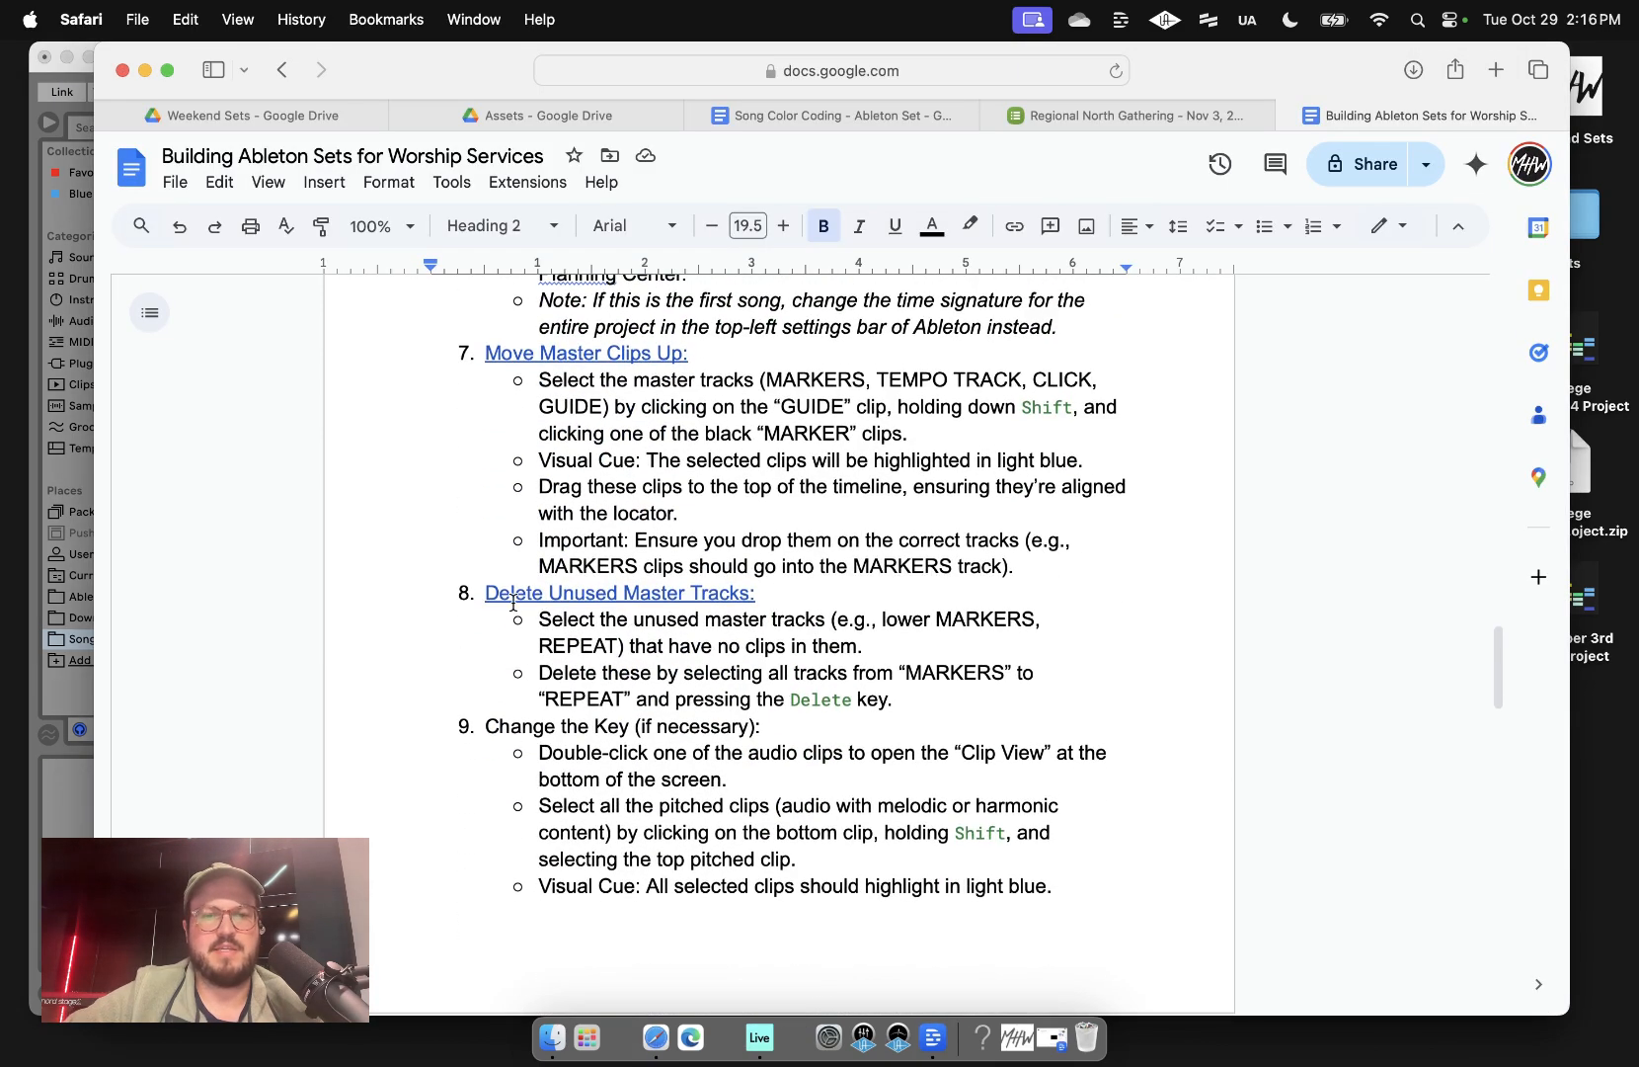
{"action": "left_click", "coordinate": [42, 103]}
- Delete The Joy's empty lower master tracks, from MARKERS through REPEAT
{"action": "left_click", "coordinate": [1166, 410]}
{"action": "scroll", "coordinate": [1166, 411], "scroll_direction": "down", "scroll_amount": 1}
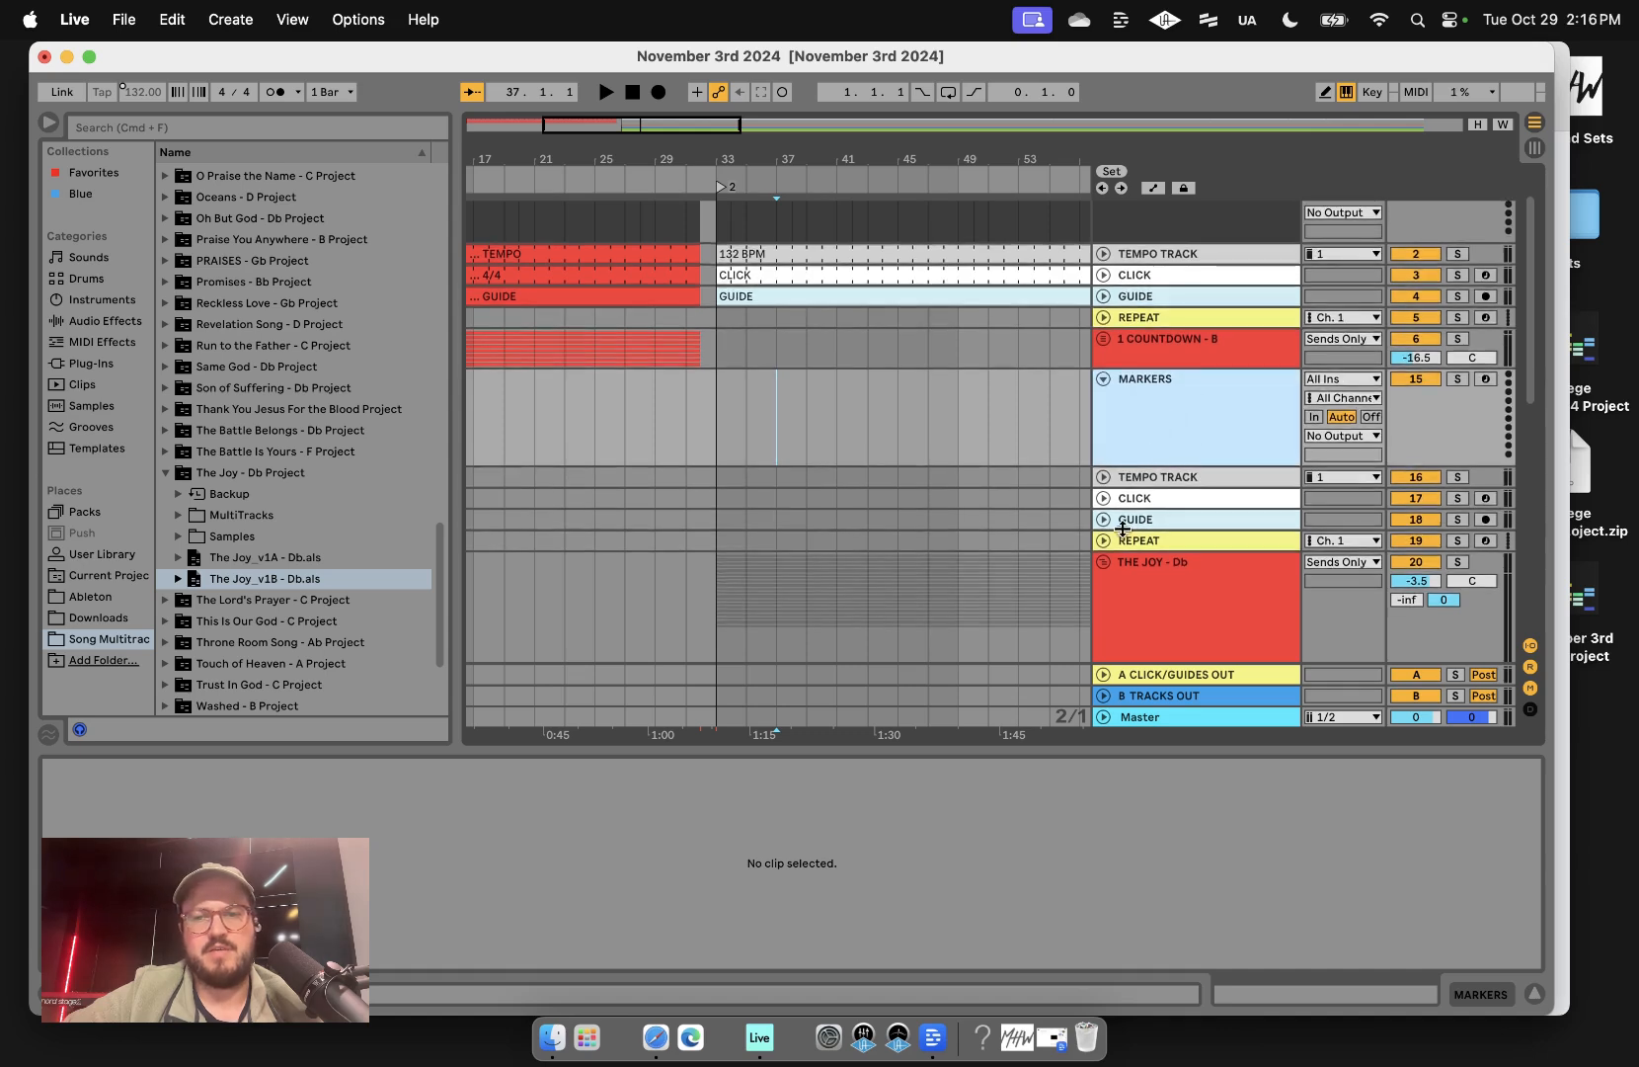
{"action": "left_click", "coordinate": [1163, 543], "text": "shift"}
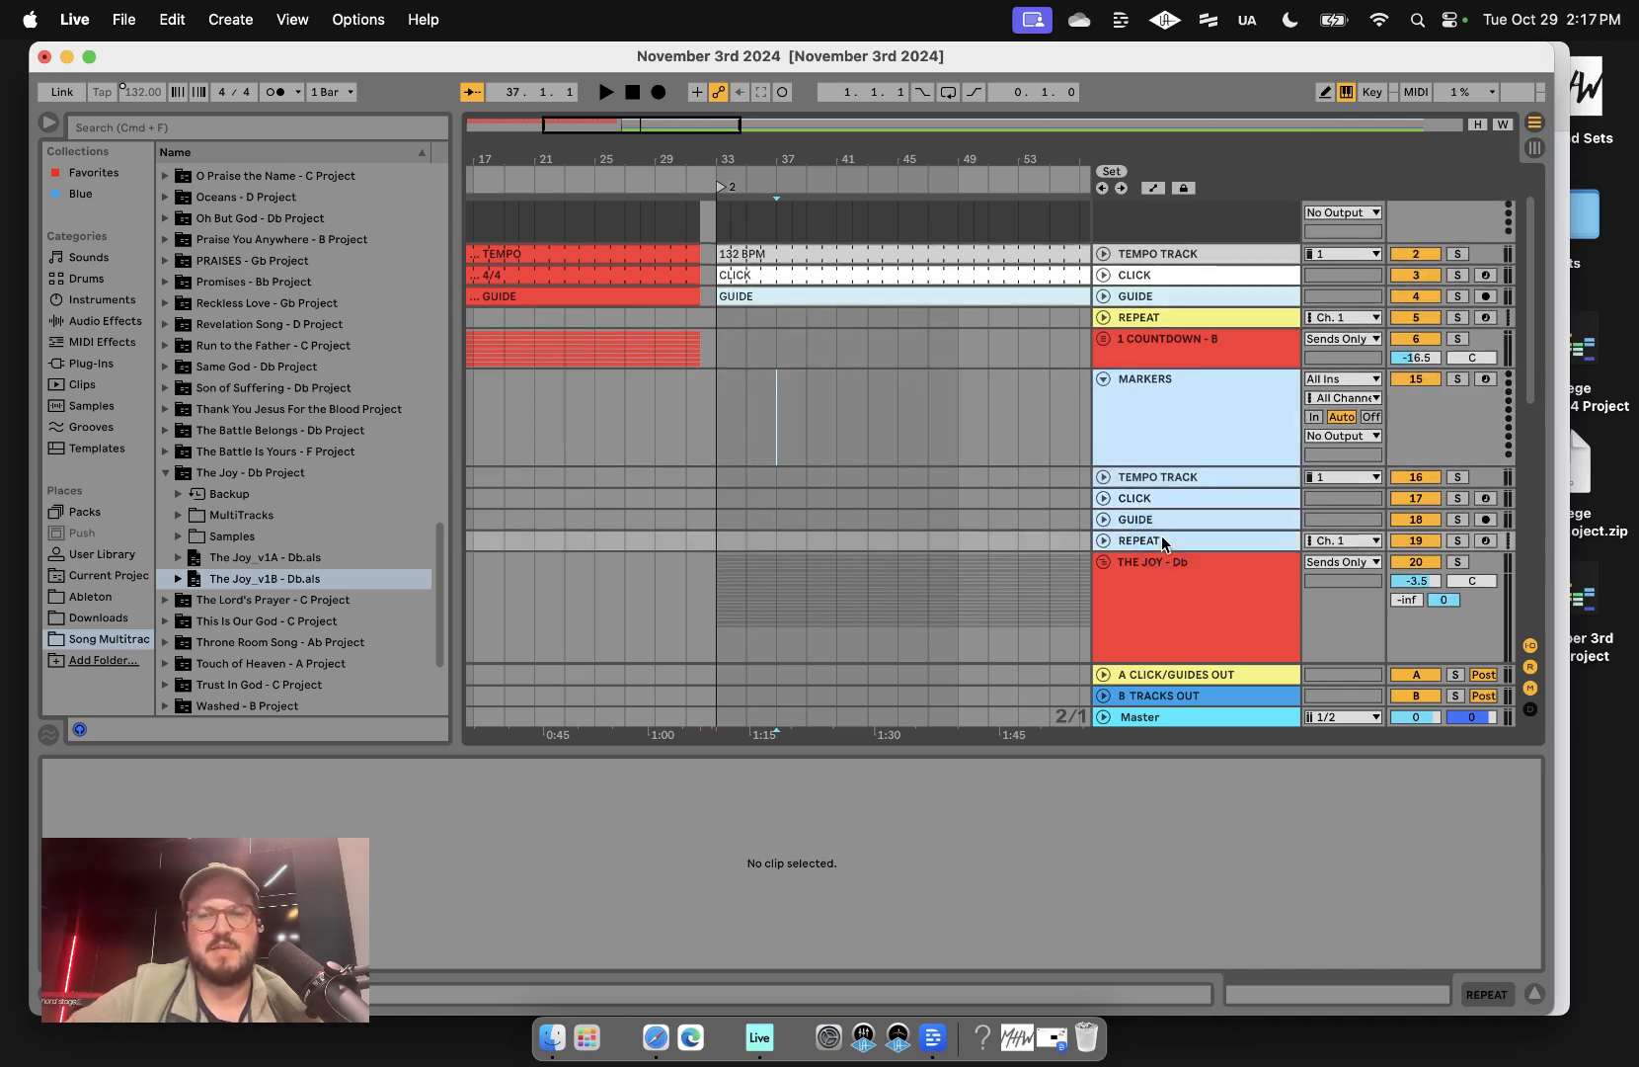
{"action": "key", "text": "BackSpace"}
{"action": "left_click", "coordinate": [992, 494]}
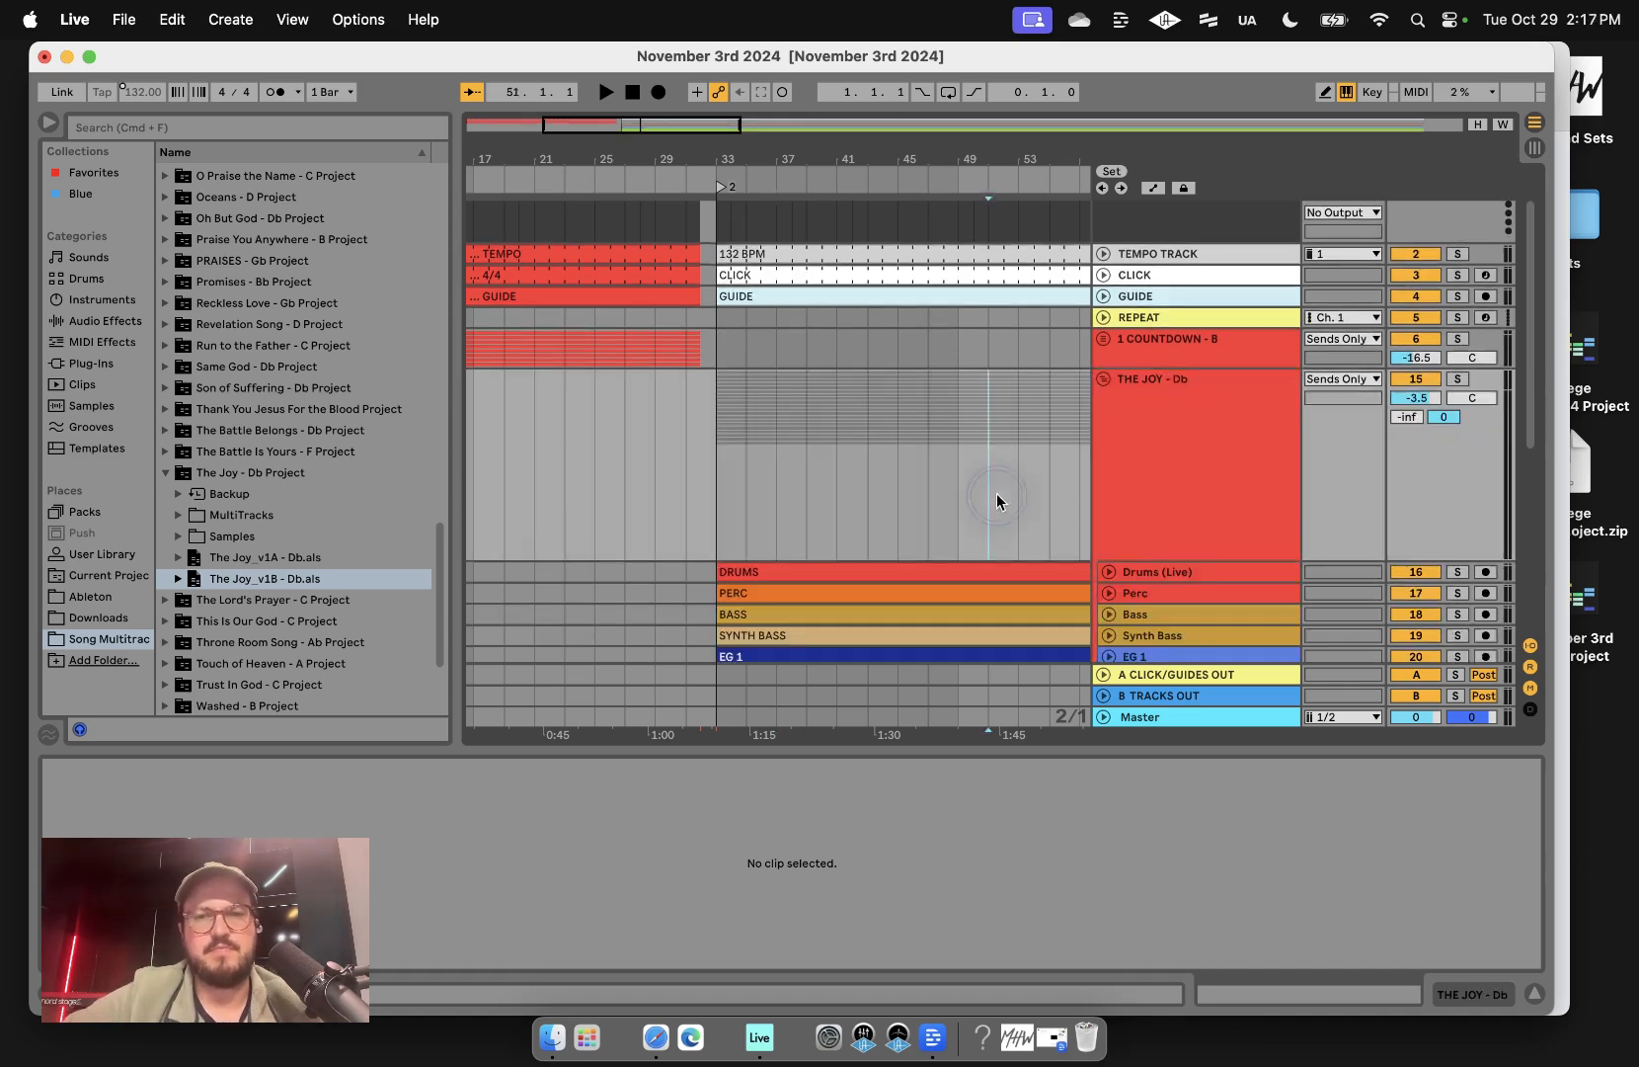
- Read the guide's key change step in Safari, check The Joy's key in Planning Center, and return to Ableton Live
{"action": "key", "text": "super+Tab"}
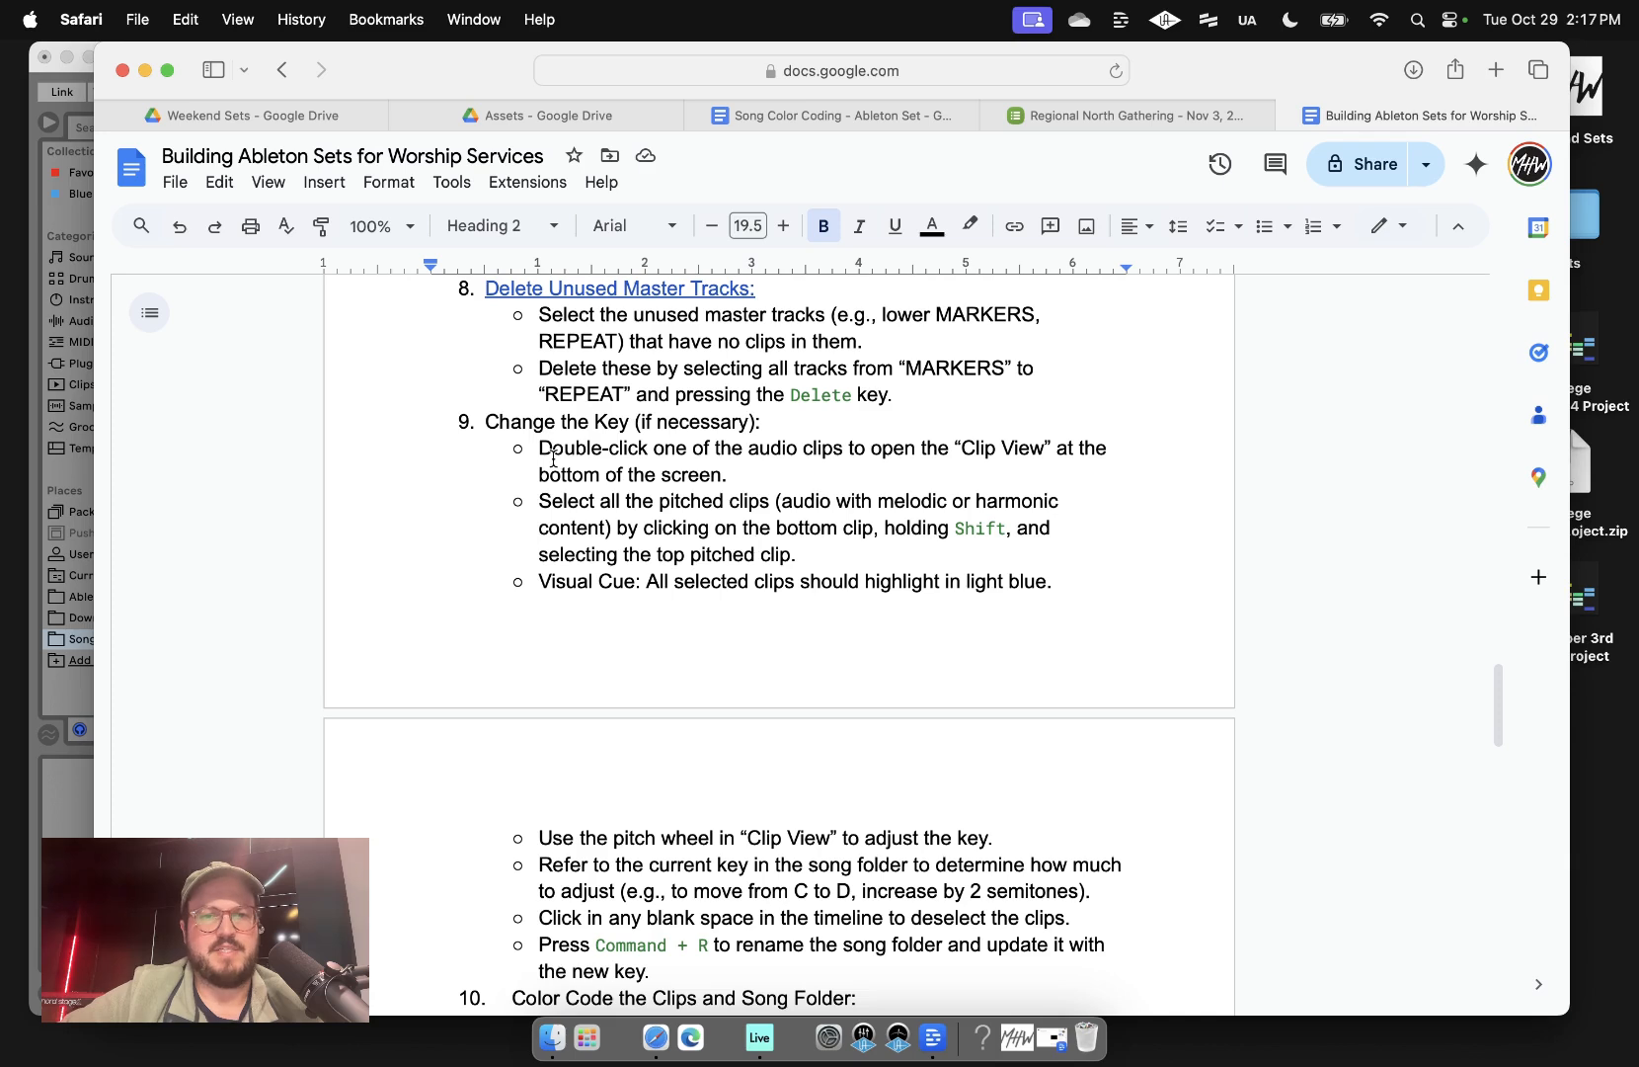
{"action": "left_click", "coordinate": [1143, 110]}
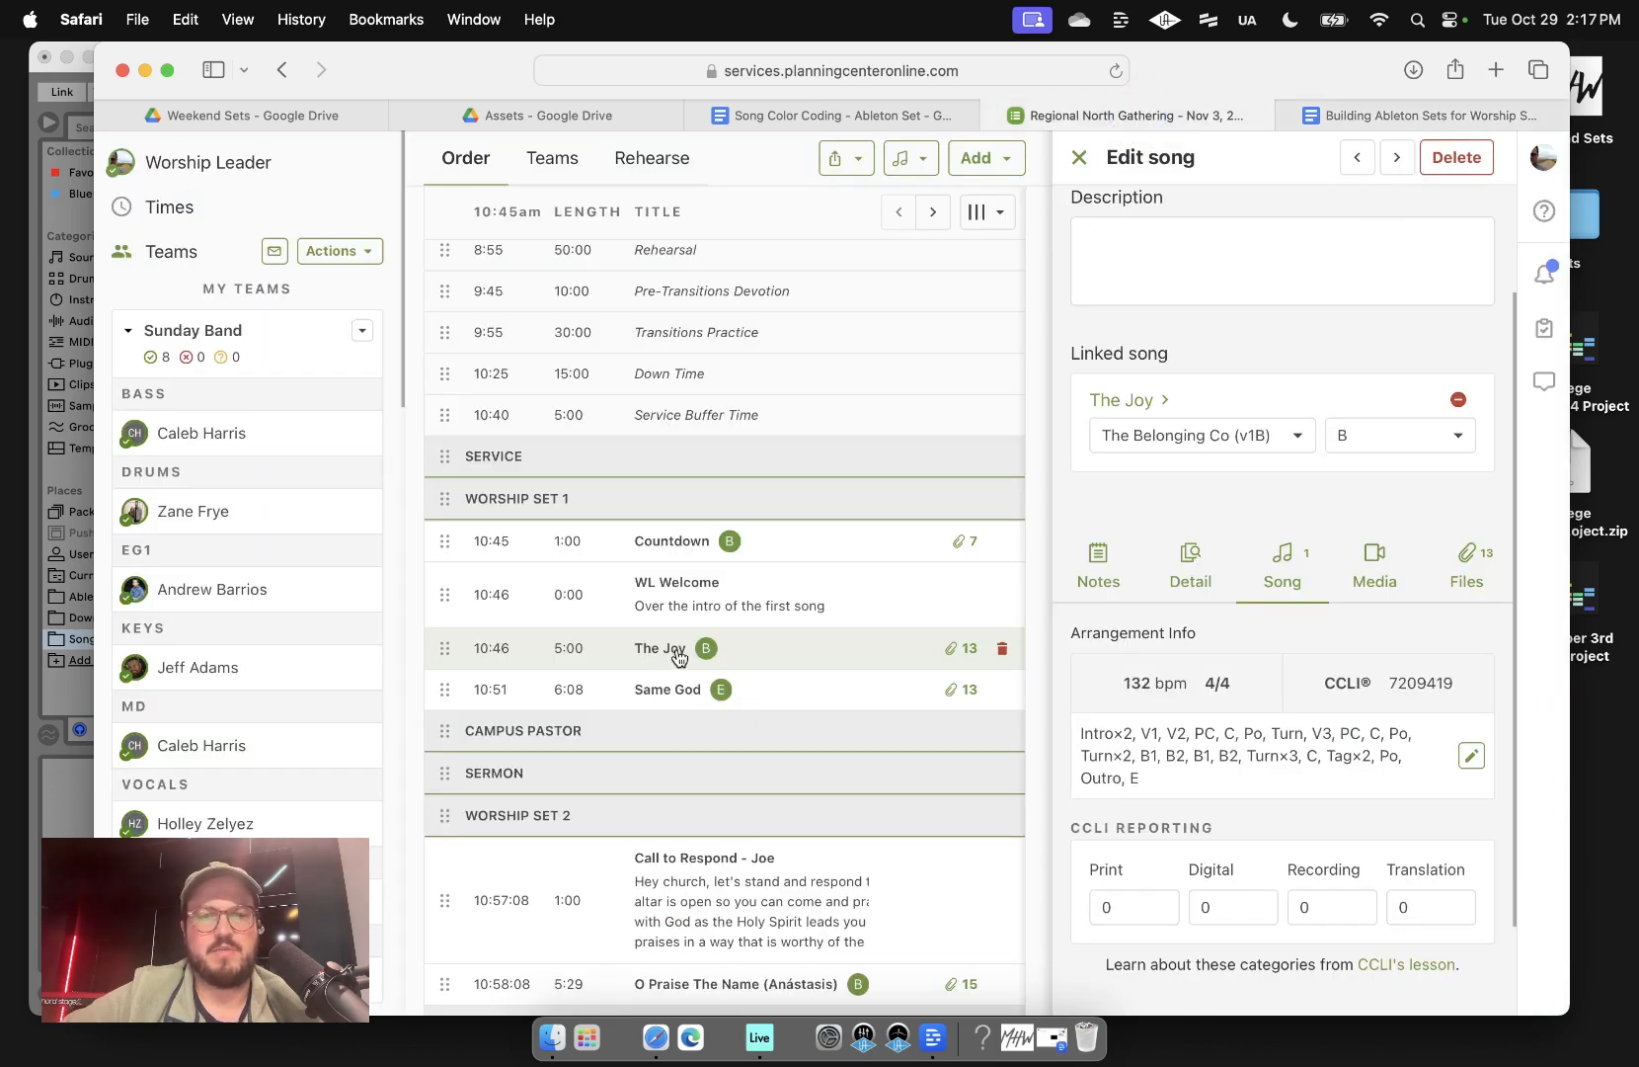
{"action": "left_click", "coordinate": [33, 103]}
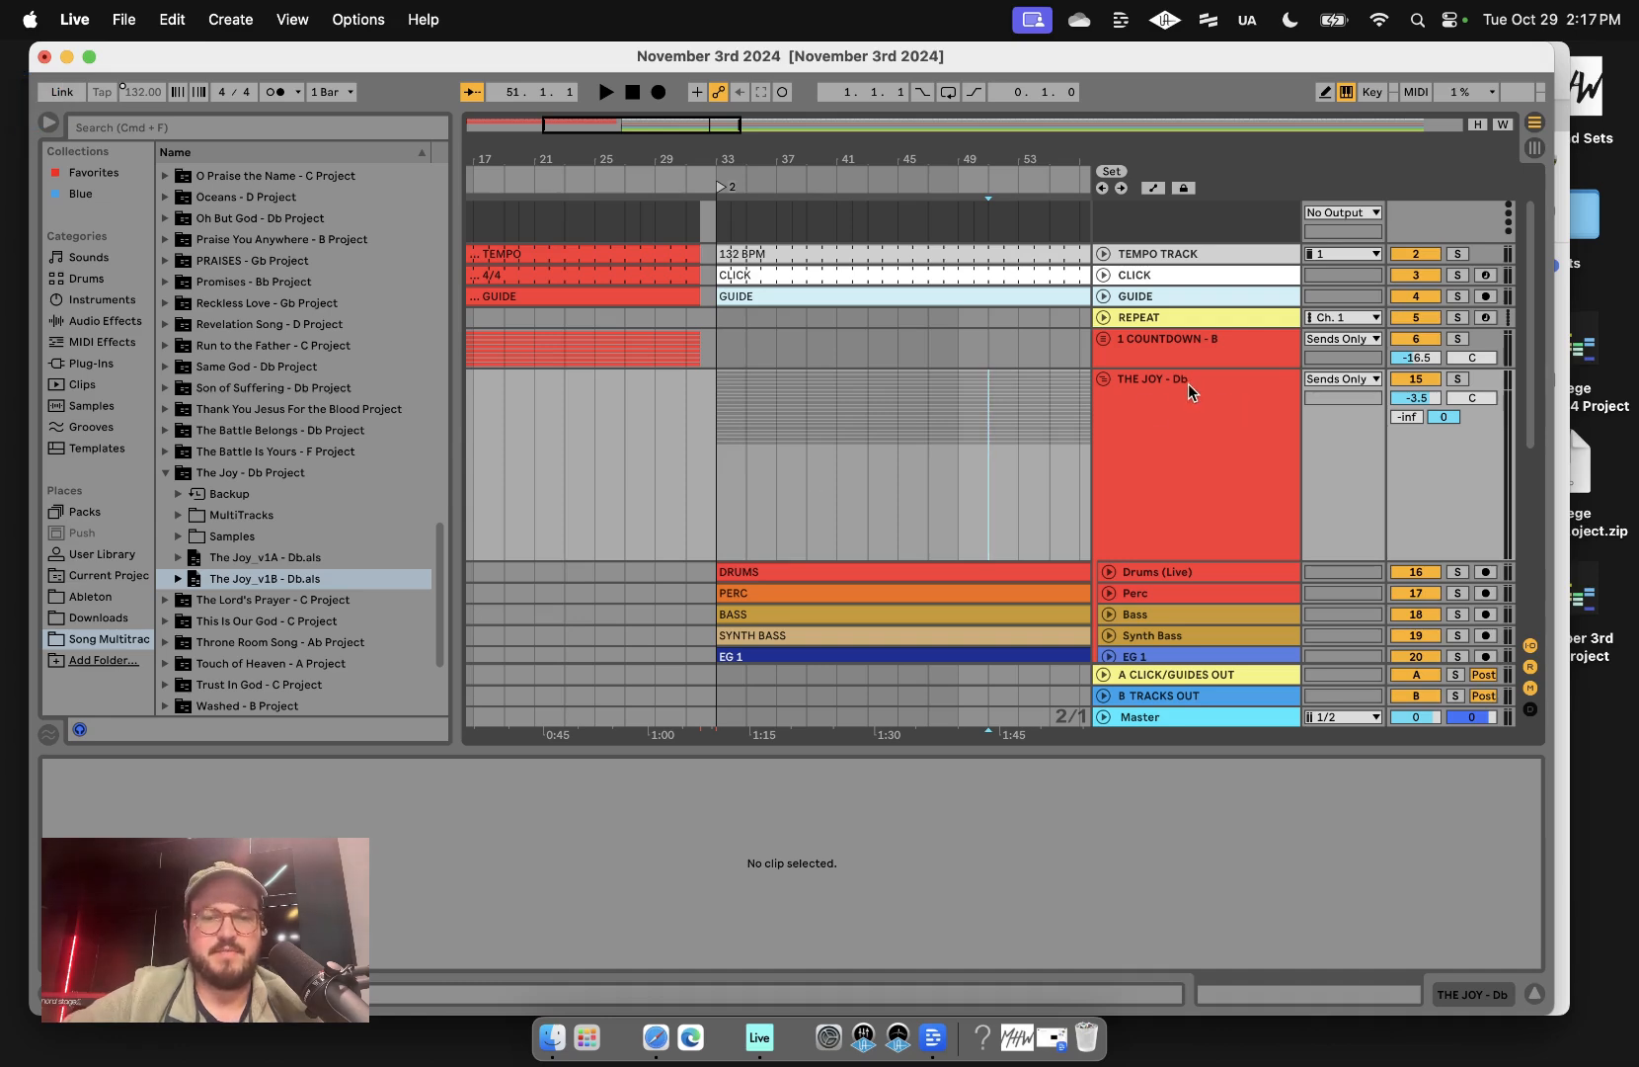
{"action": "key", "text": "super+Tab"}
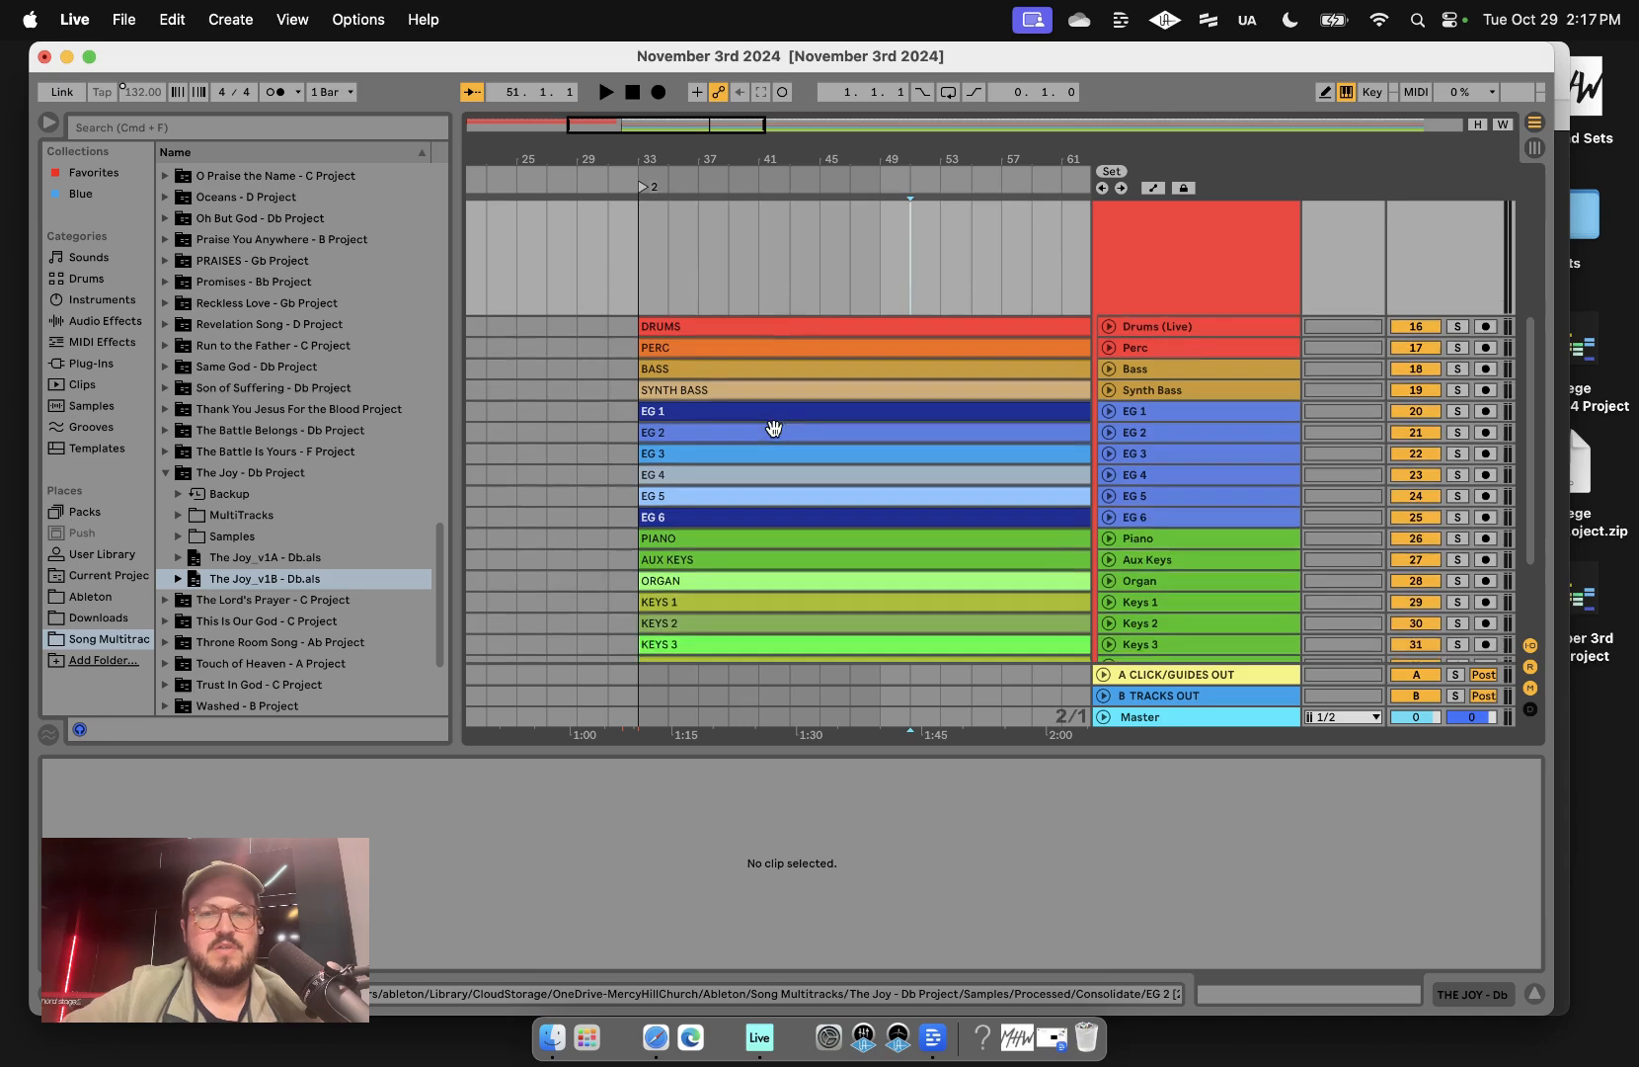
{"action": "left_click", "coordinate": [32, 127]}
- Transpose The Joy's pitched clips, from BASS down through CHOIR, to -2 semitones
{"action": "scroll", "coordinate": [771, 430], "scroll_direction": "down", "scroll_amount": 5}
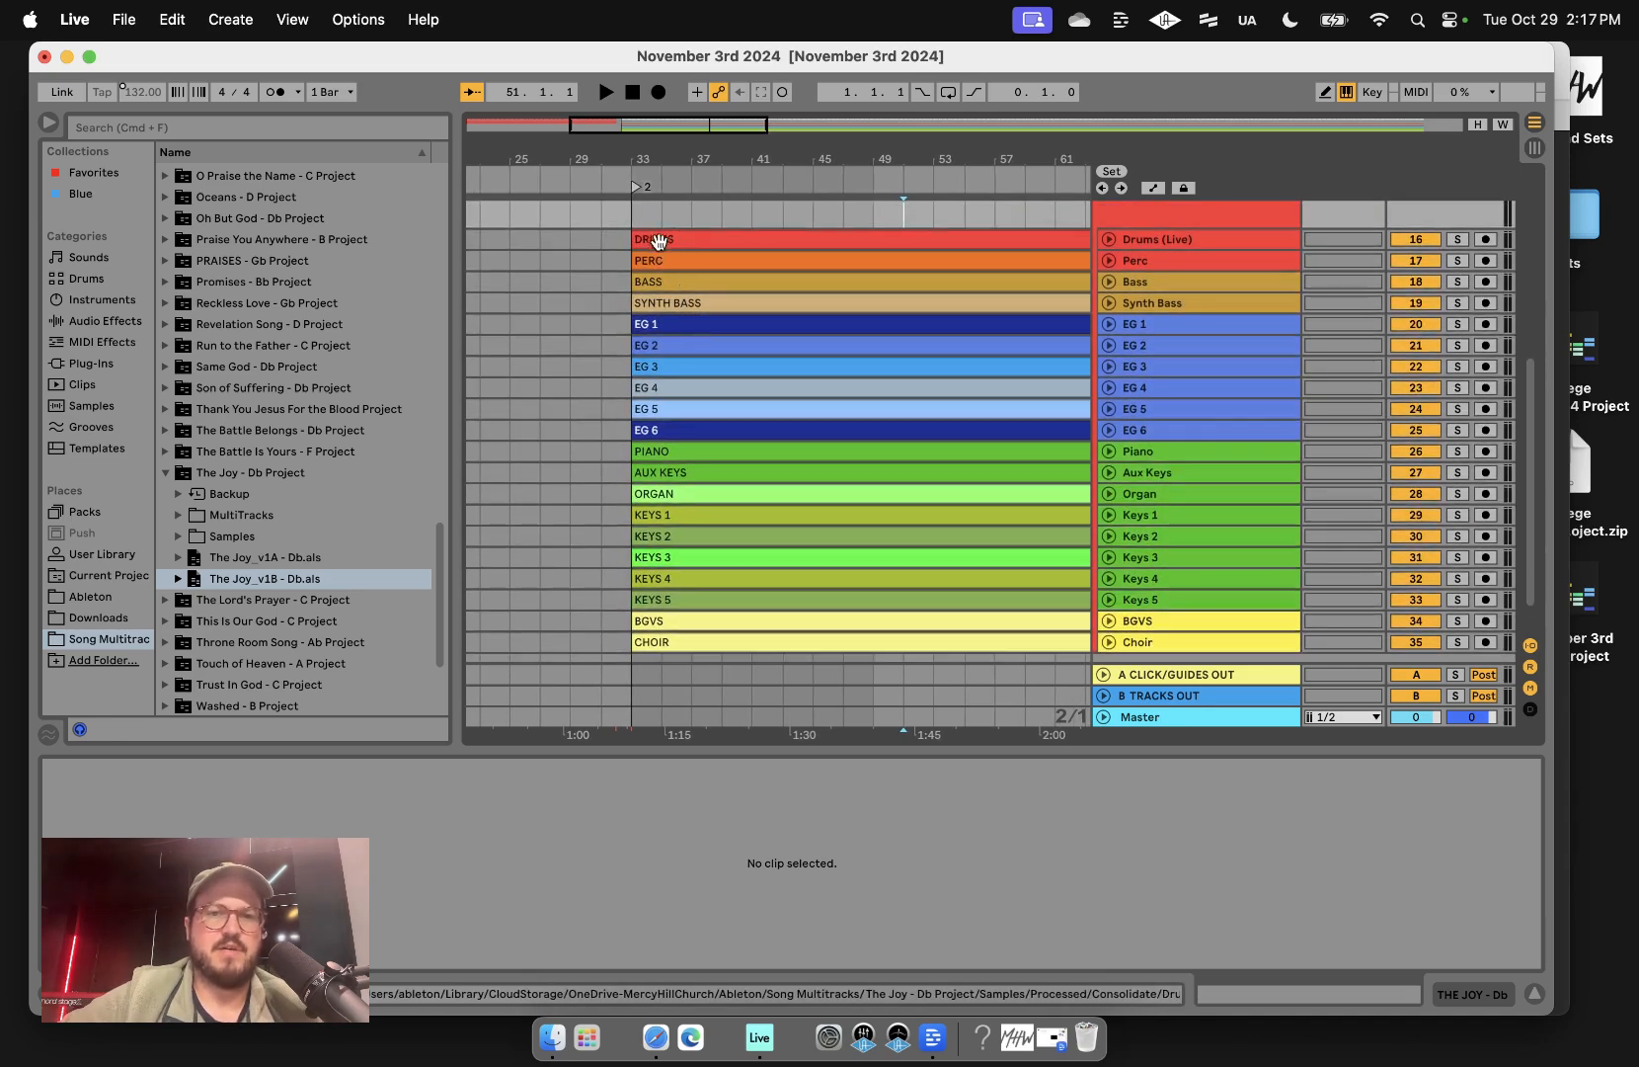
{"action": "left_click", "coordinate": [689, 282]}
{"action": "scroll", "coordinate": [728, 491], "scroll_direction": "down", "scroll_amount": 2}
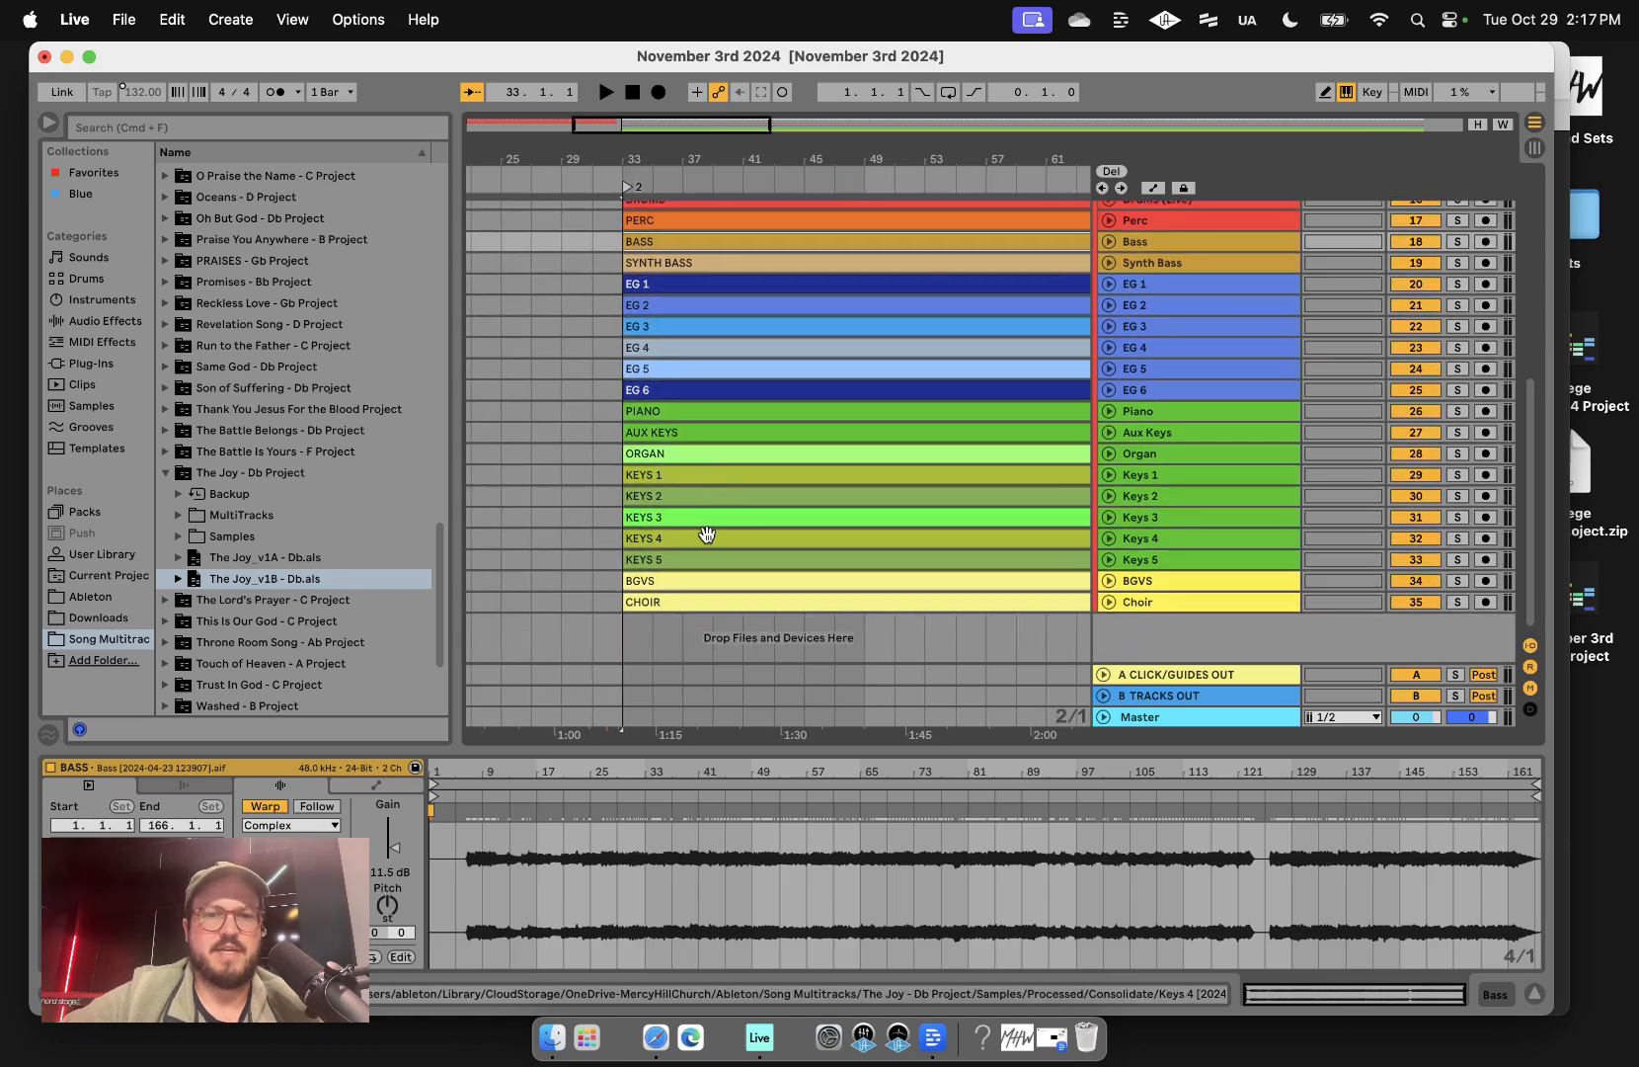
{"action": "left_click", "coordinate": [681, 602], "text": "shift"}
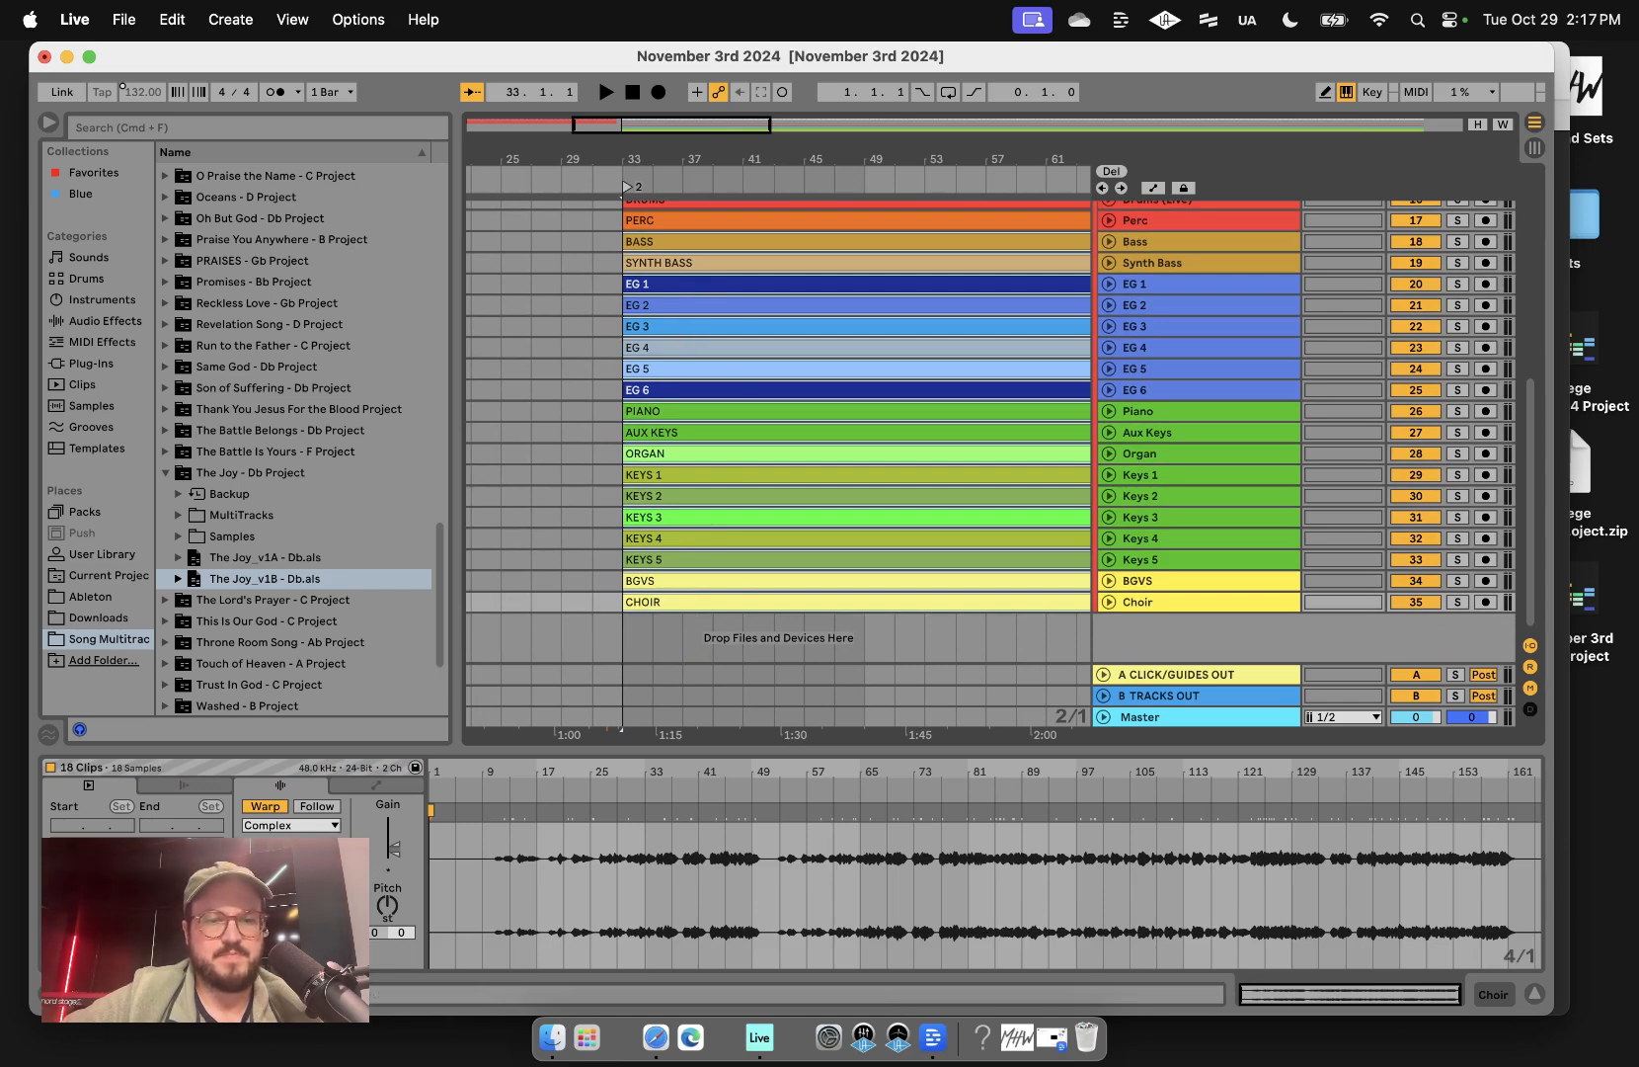
{"action": "left_click", "coordinate": [389, 905]}
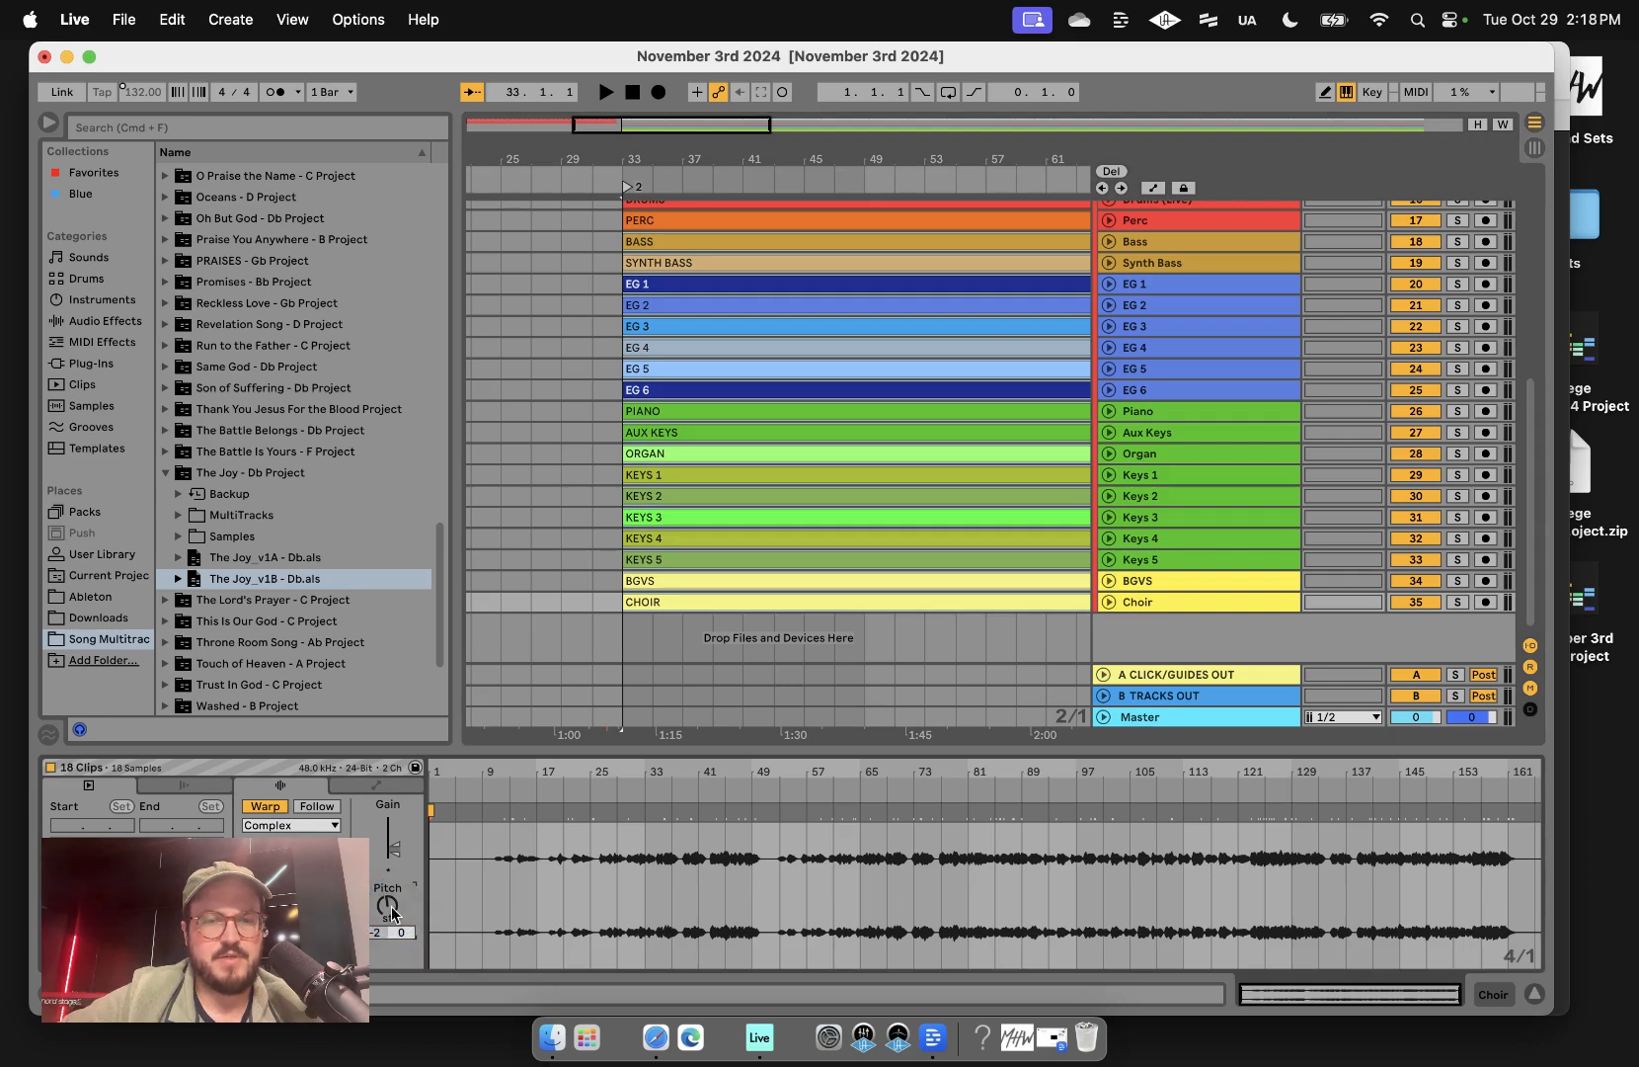
{"action": "left_click", "coordinate": [686, 652]}
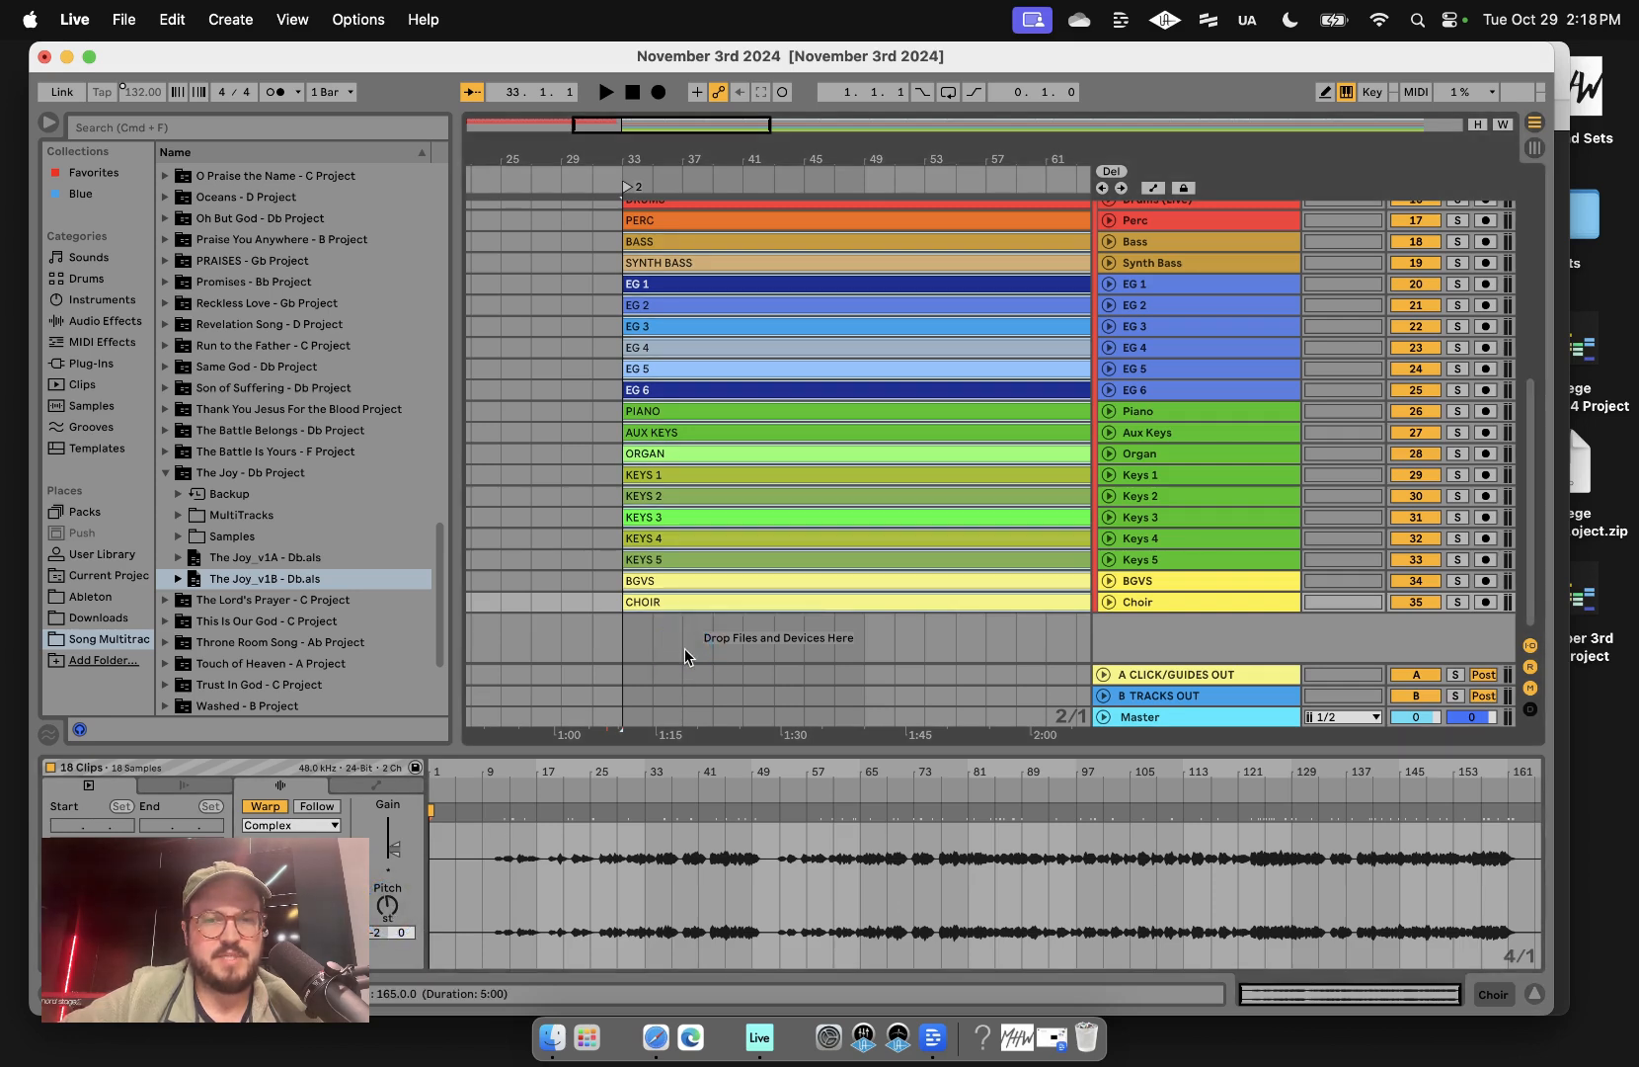
{"action": "left_click", "coordinate": [683, 602]}
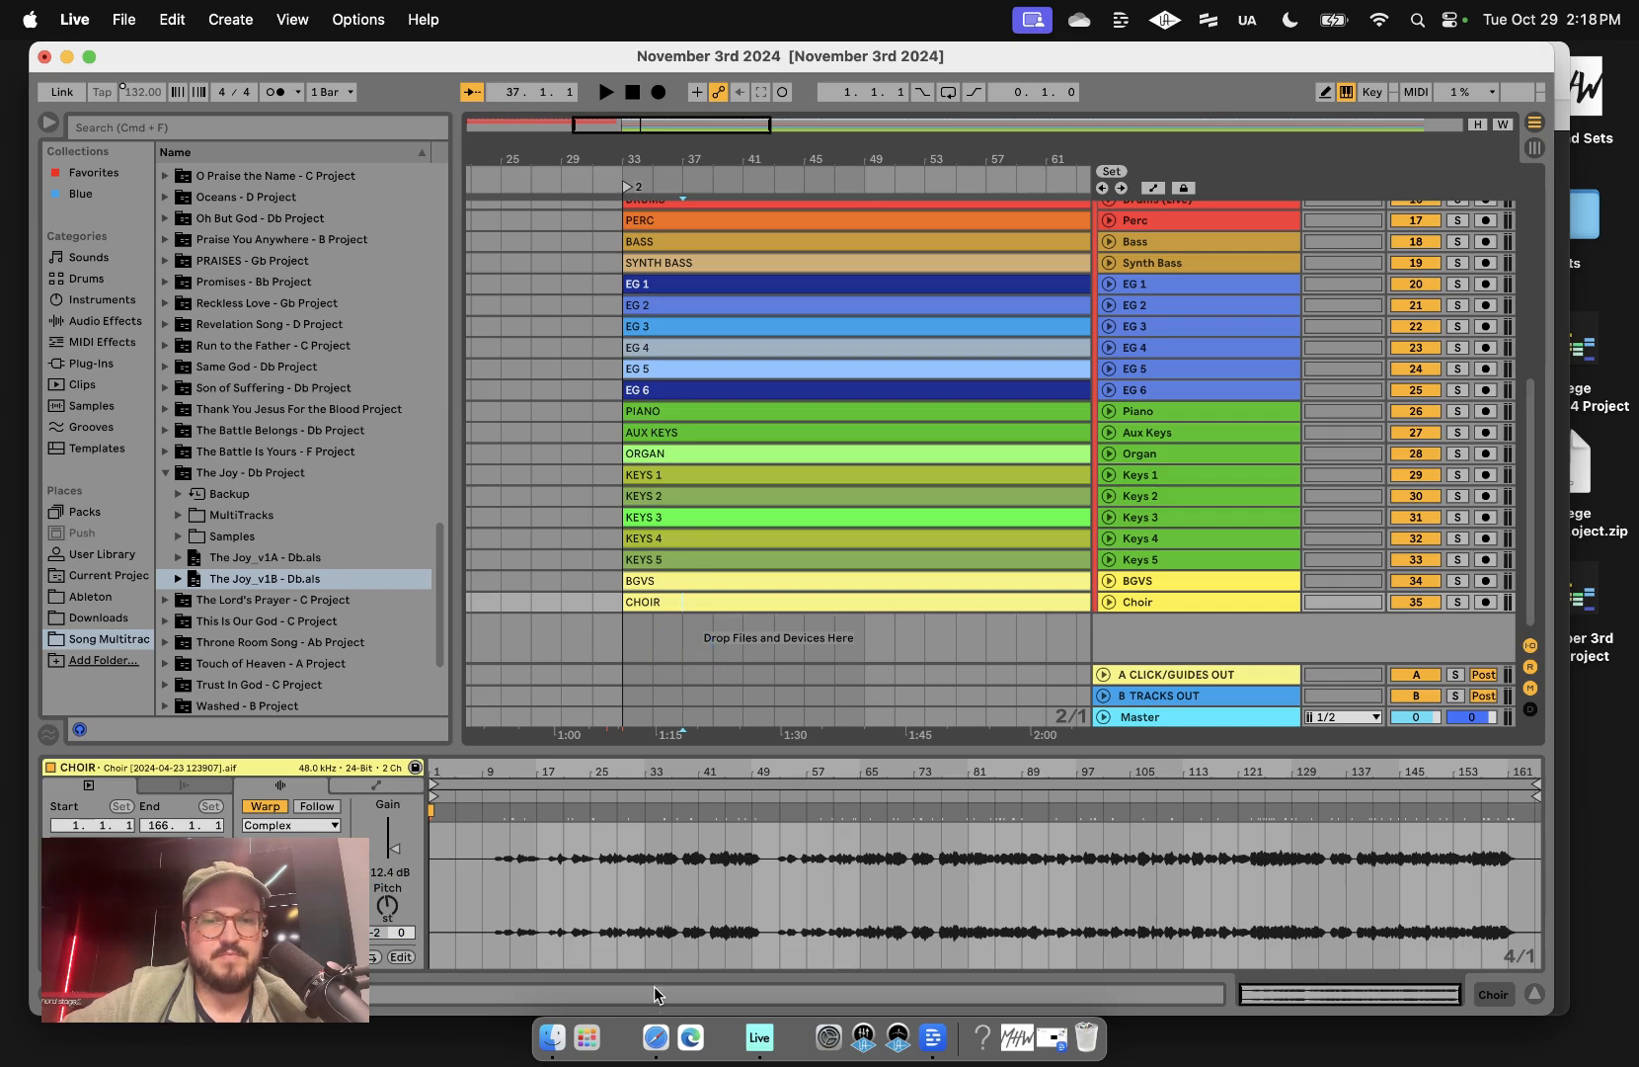
- Rename The Joy's group track as 2 THE JOY - B
{"action": "scroll", "coordinate": [1163, 367], "scroll_direction": "up", "scroll_amount": 10}
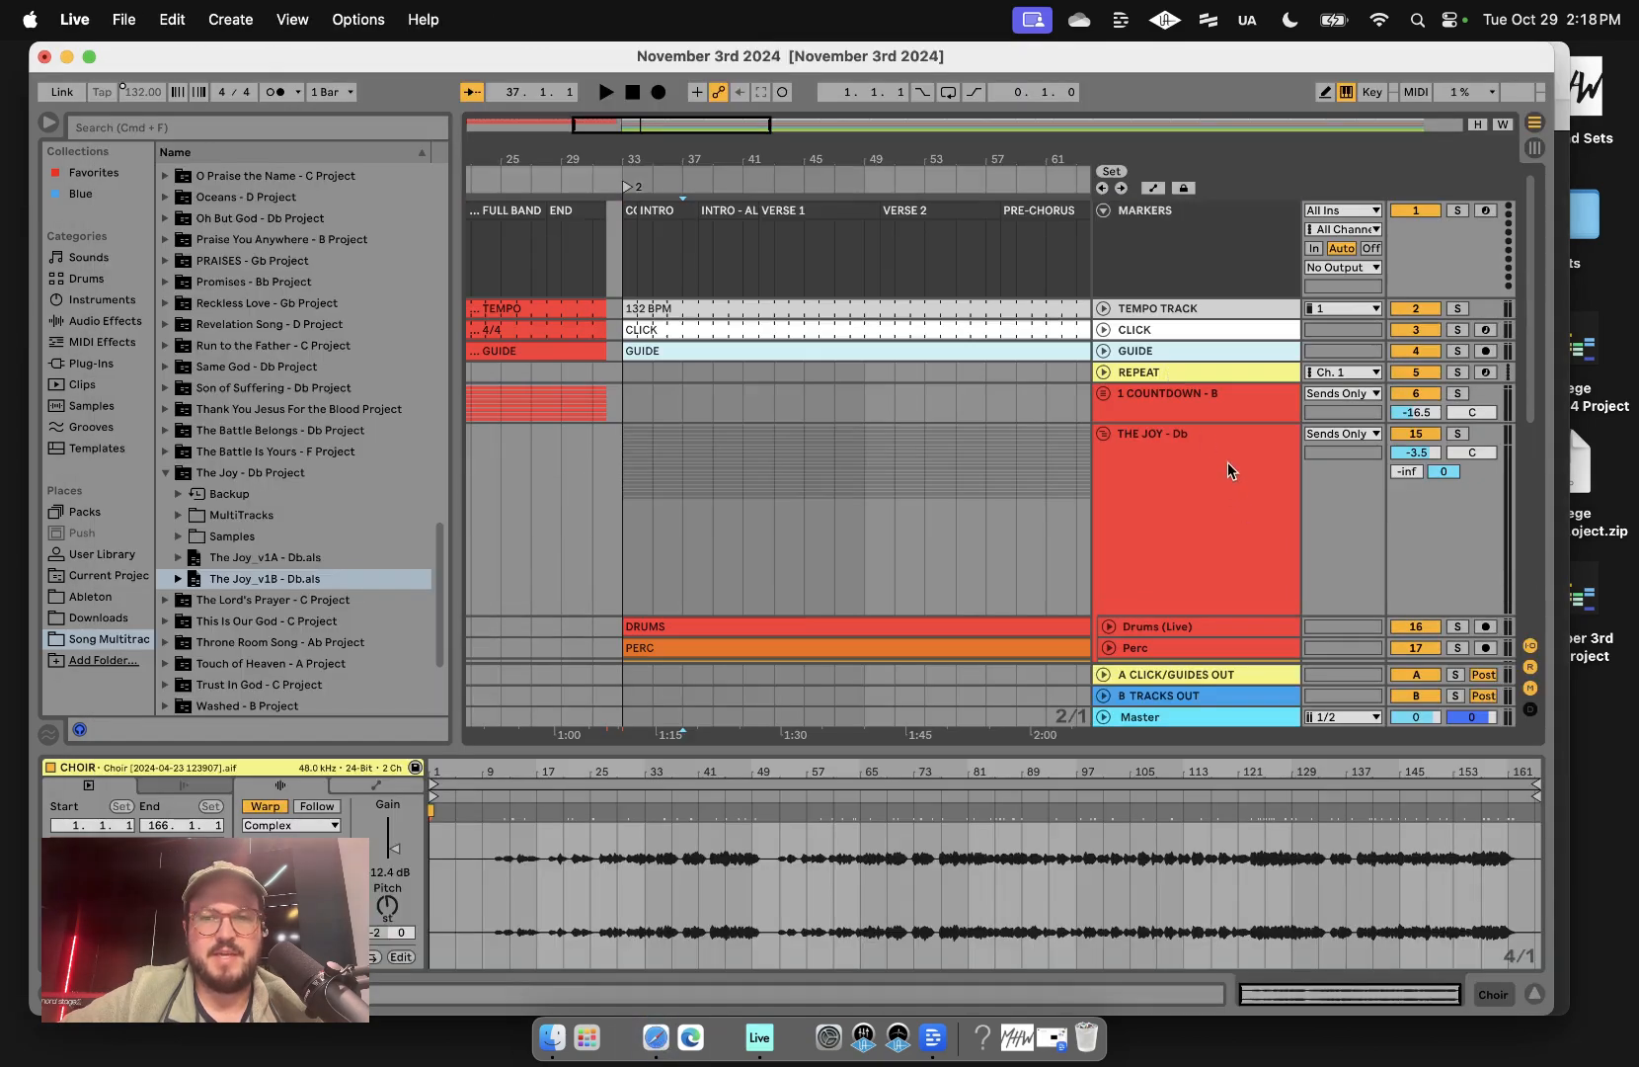
{"action": "left_click", "coordinate": [1229, 467]}
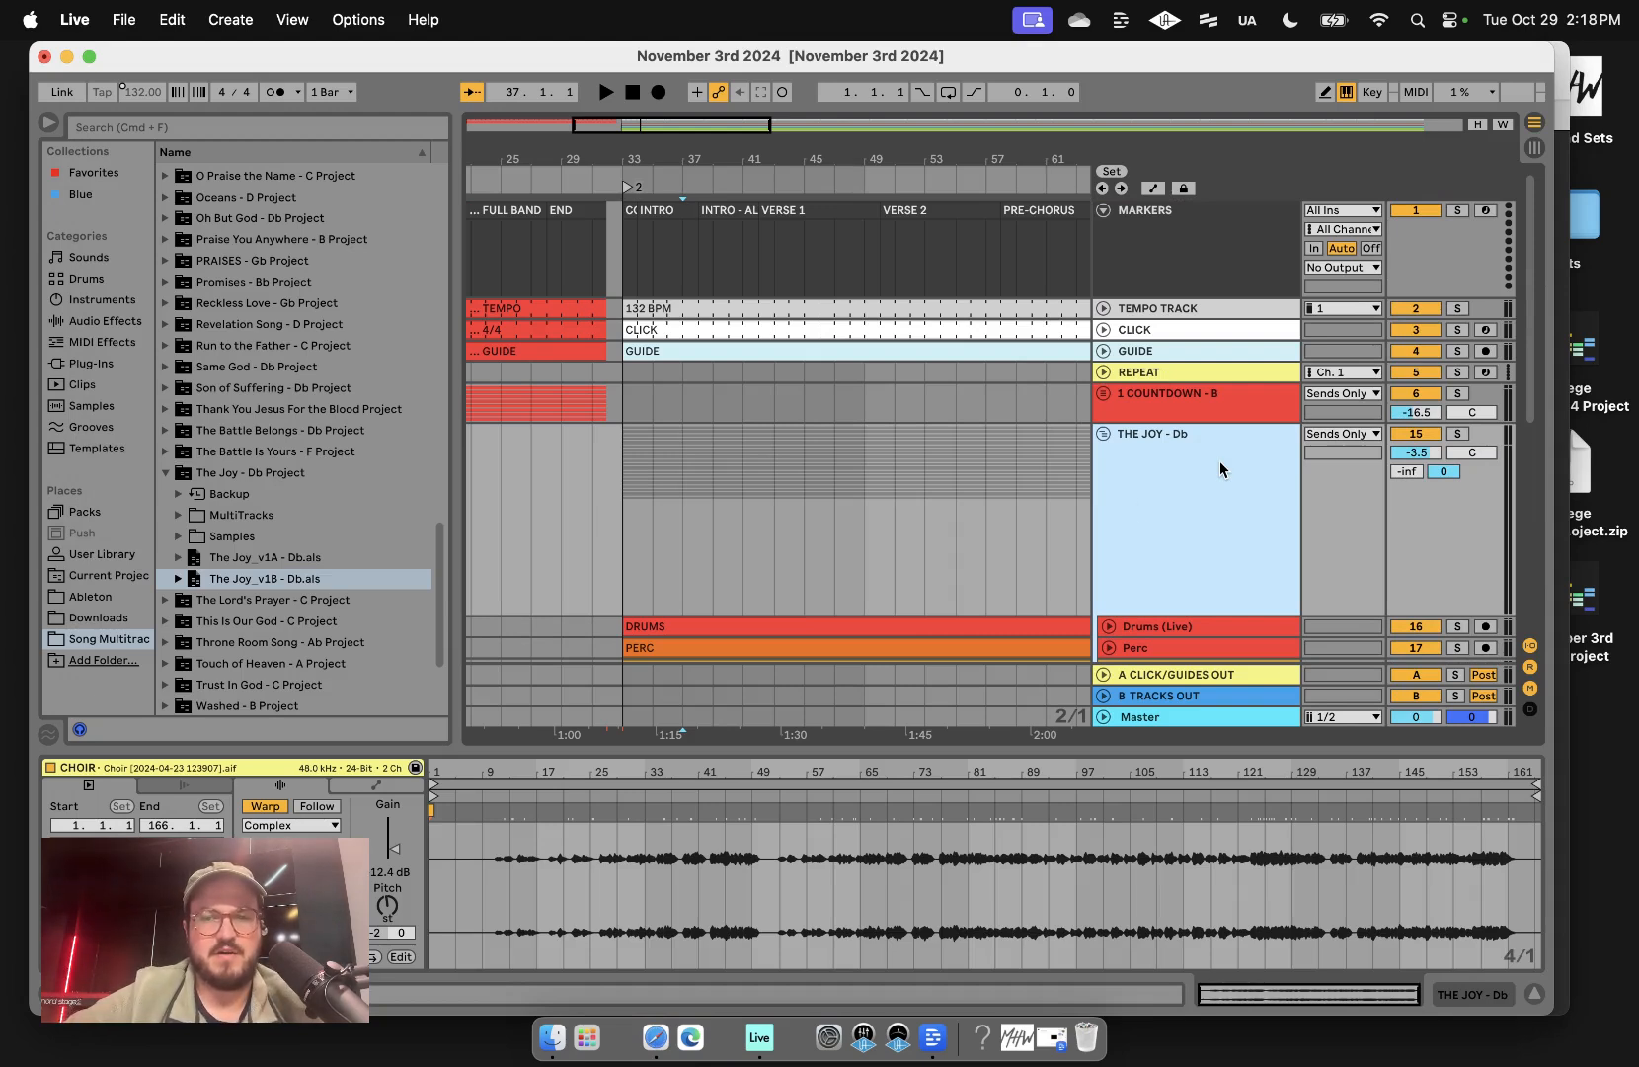
{"action": "left_click", "coordinate": [1012, 543]}
{"action": "left_click", "coordinate": [1177, 496]}
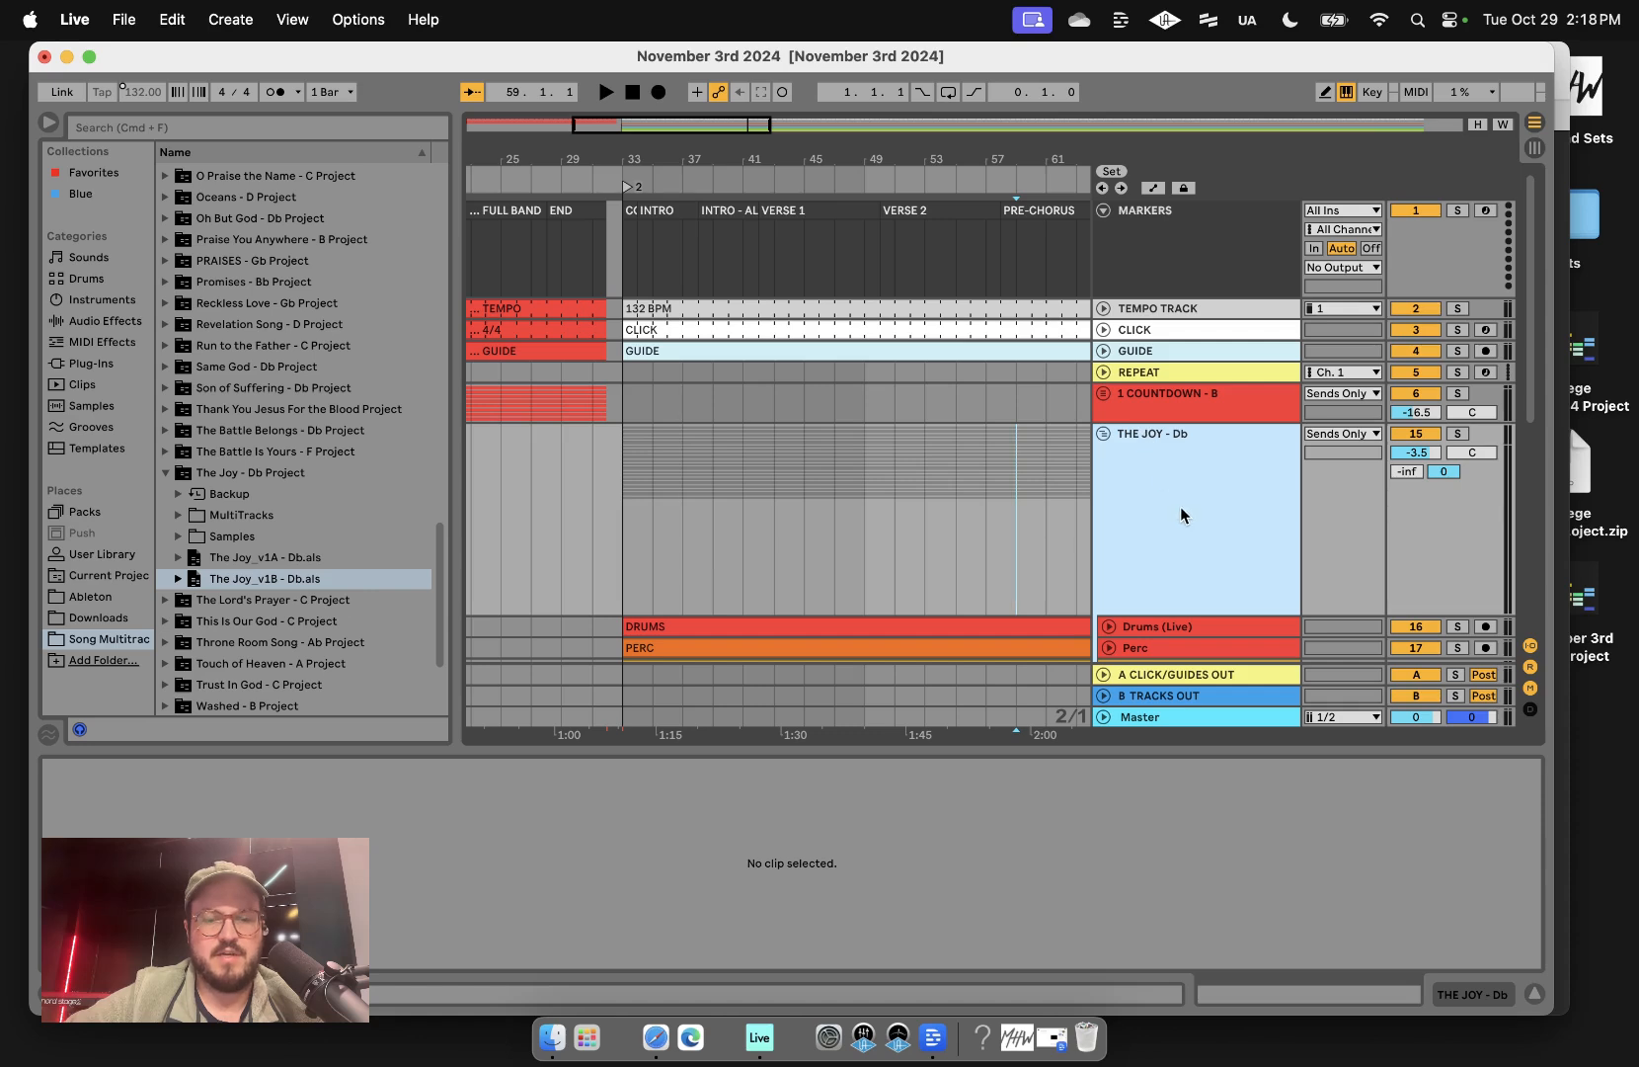
{"action": "key", "text": "super+r"}
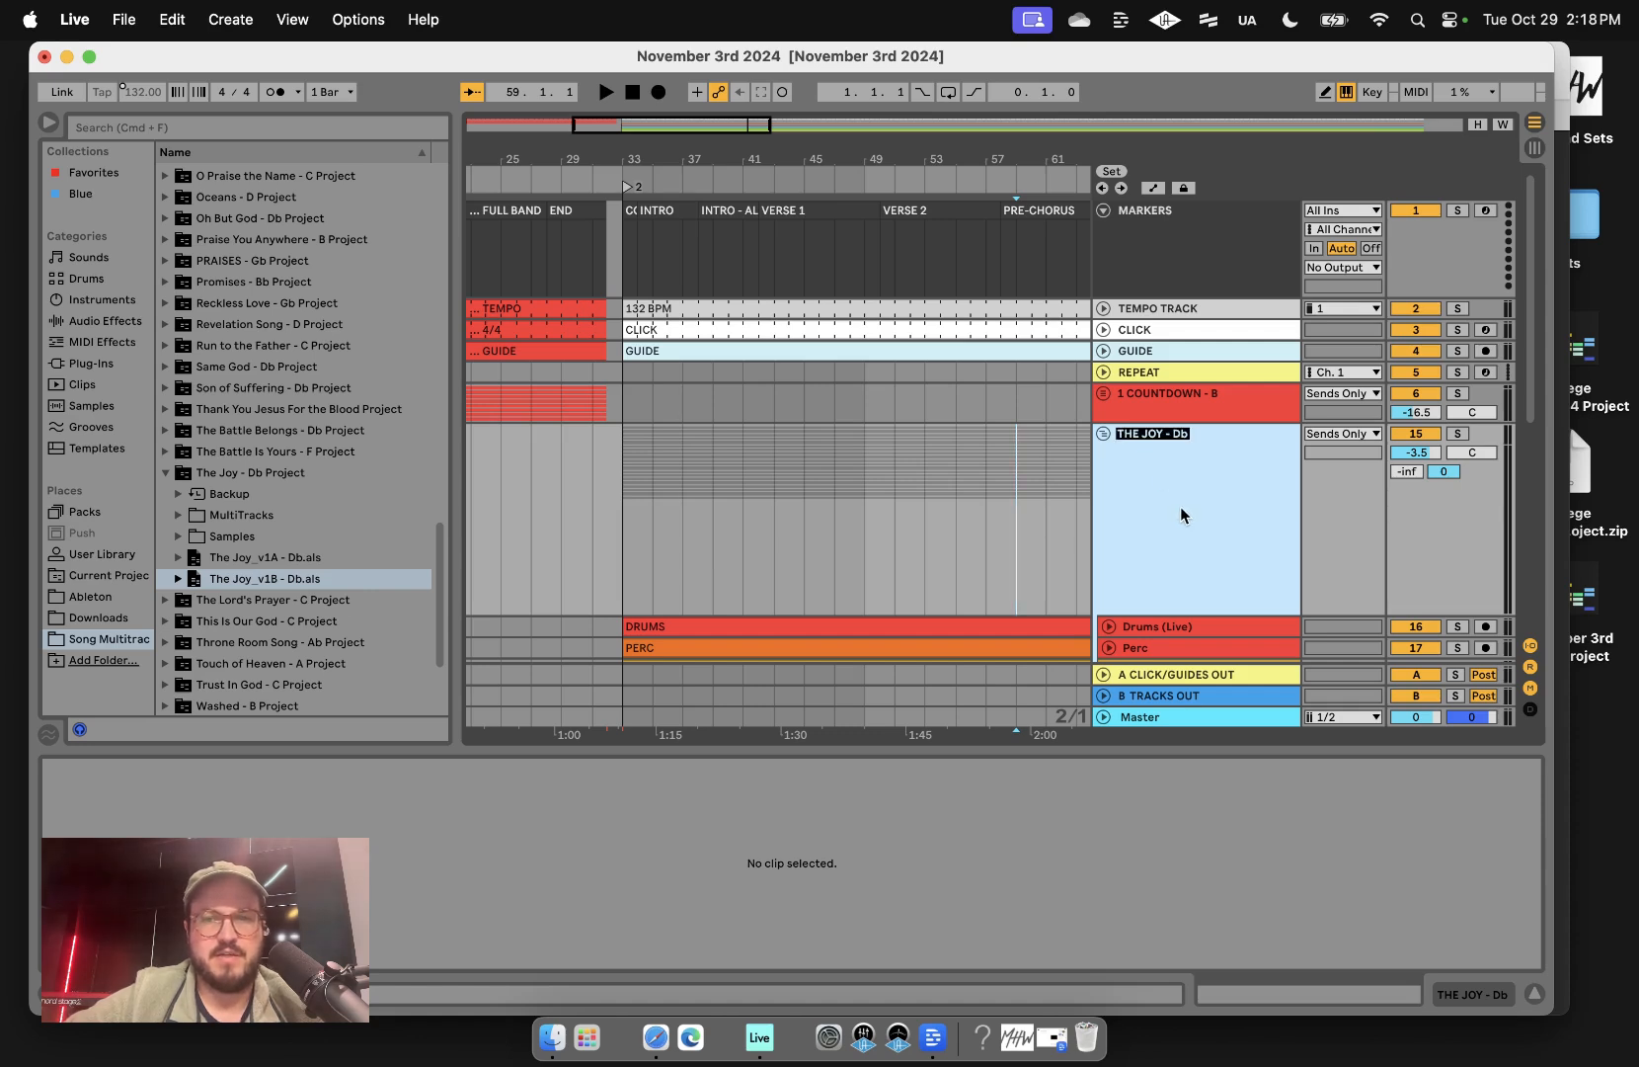
{"action": "left_click", "coordinate": [1189, 436]}
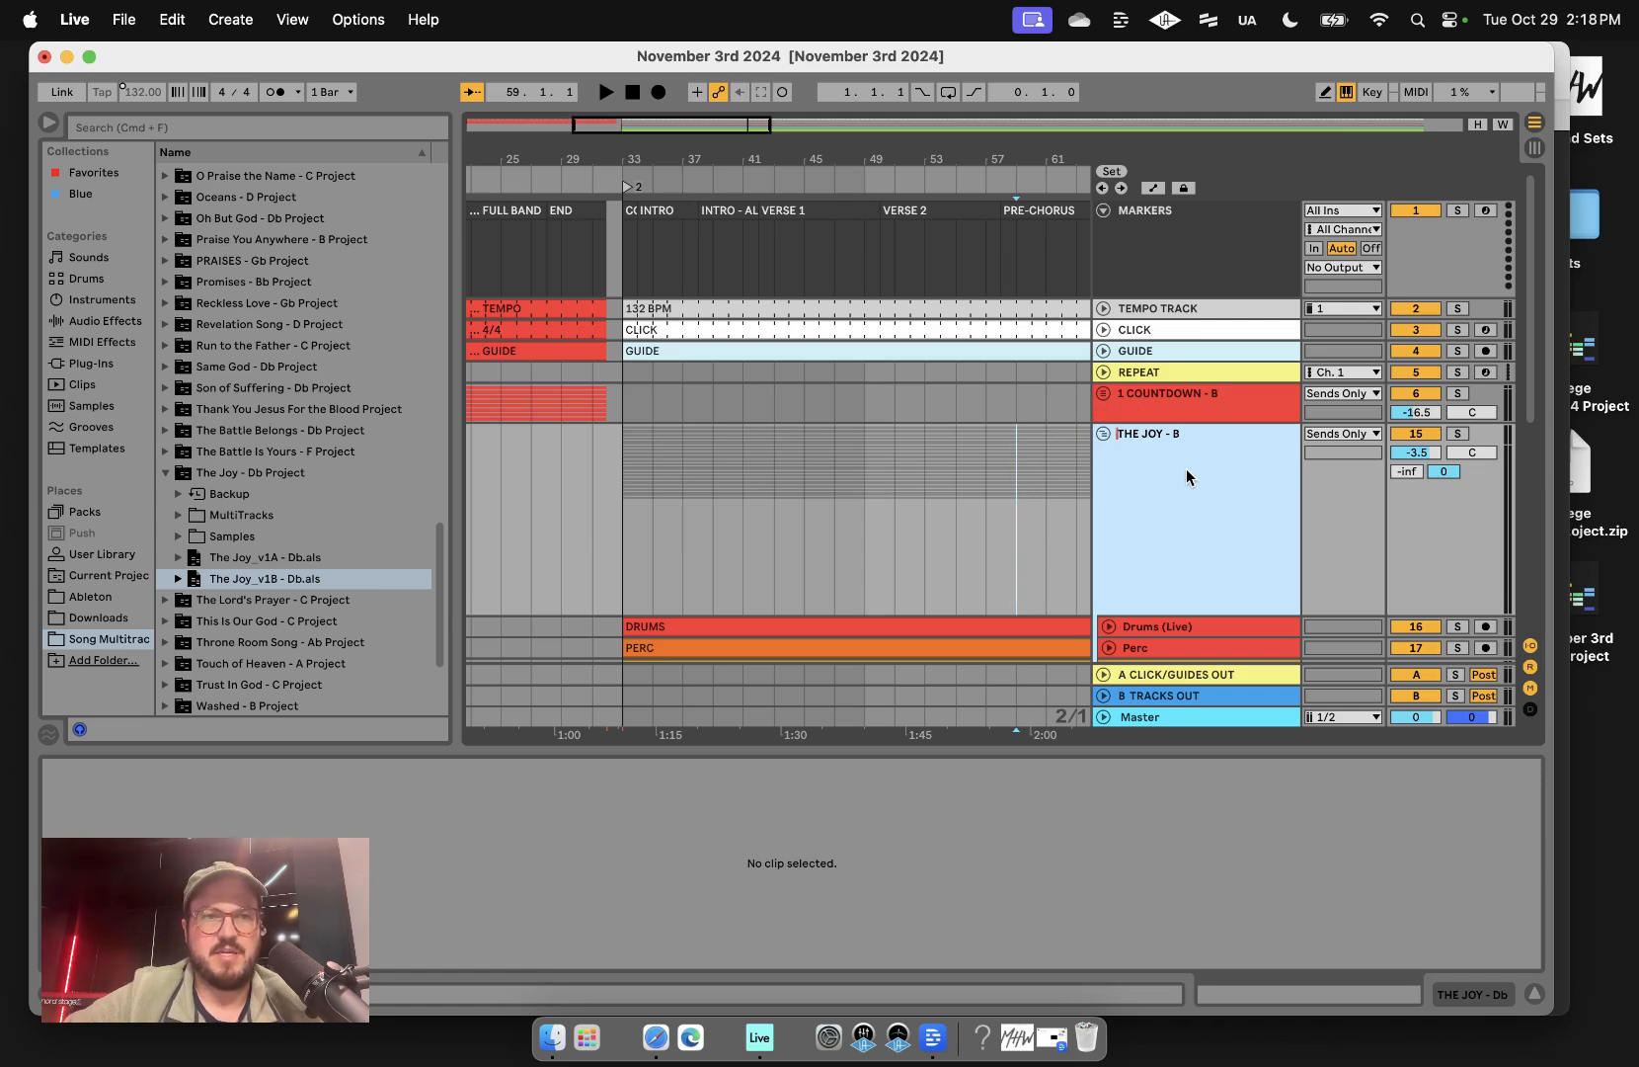
{"action": "type", "text": "2"}
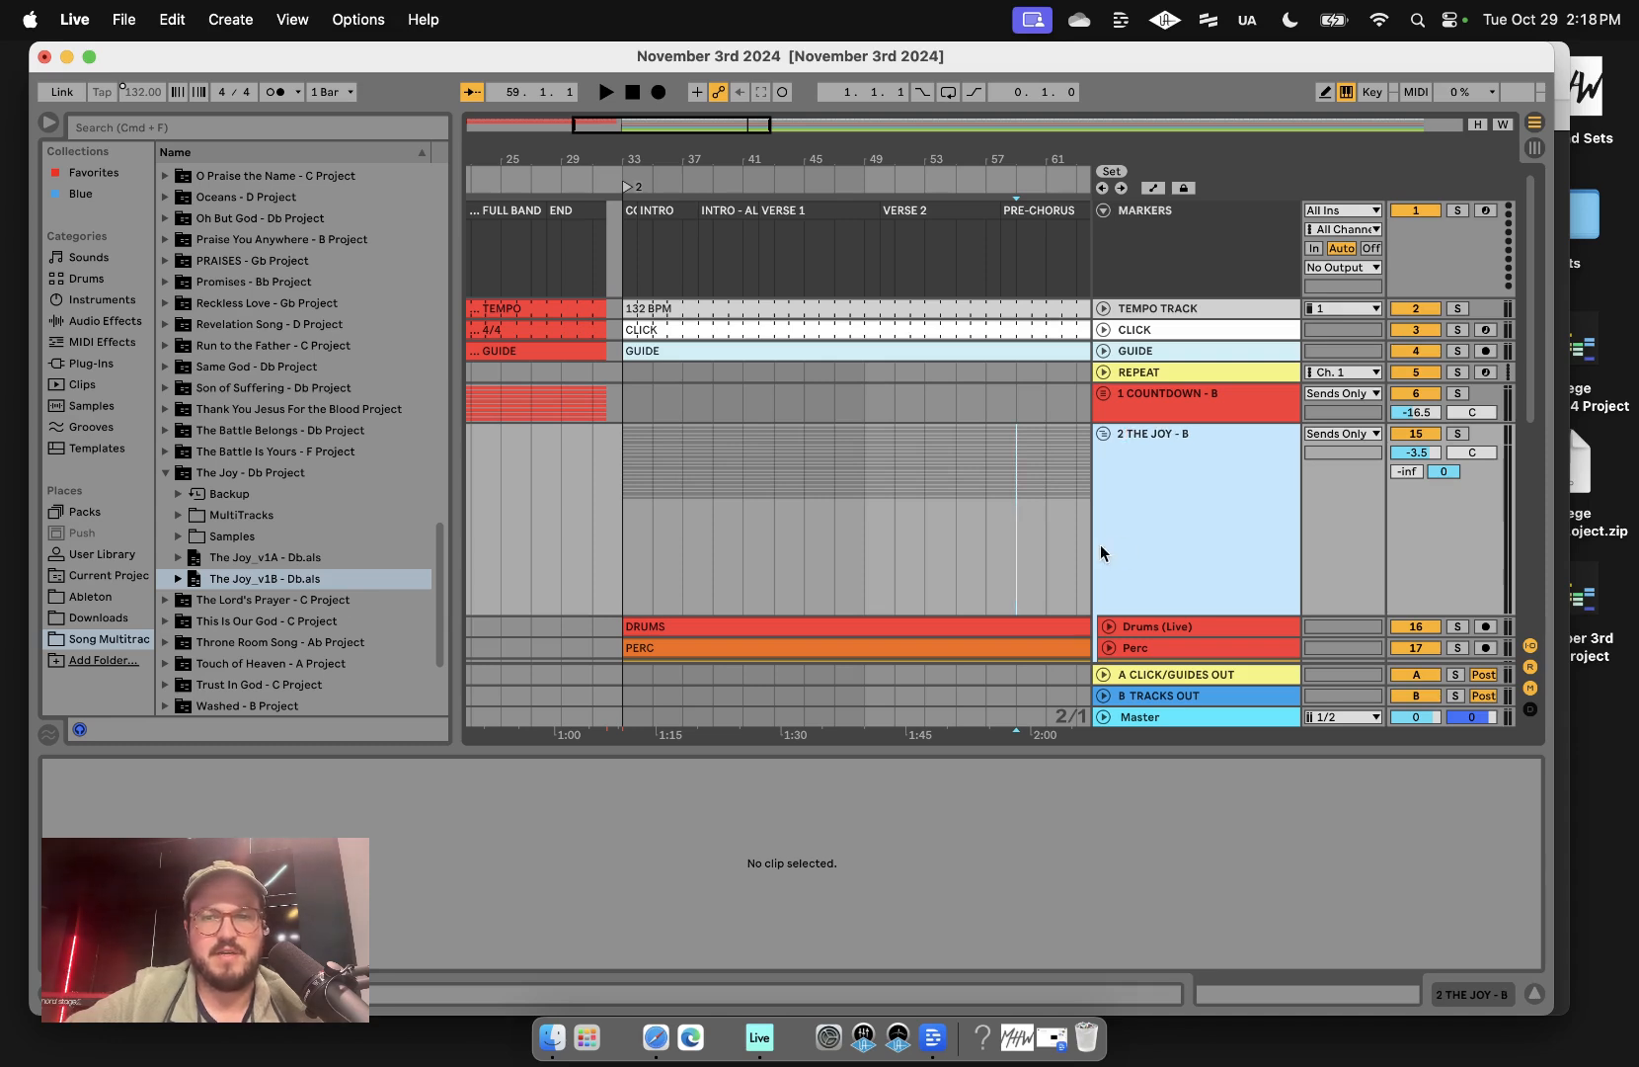
{"action": "key", "text": "Return"}
- Read the guide's color coding step in Safari, look up song two's color in the Song Color Coding document, and return to Ableton Live
{"action": "left_click", "coordinate": [655, 1037]}
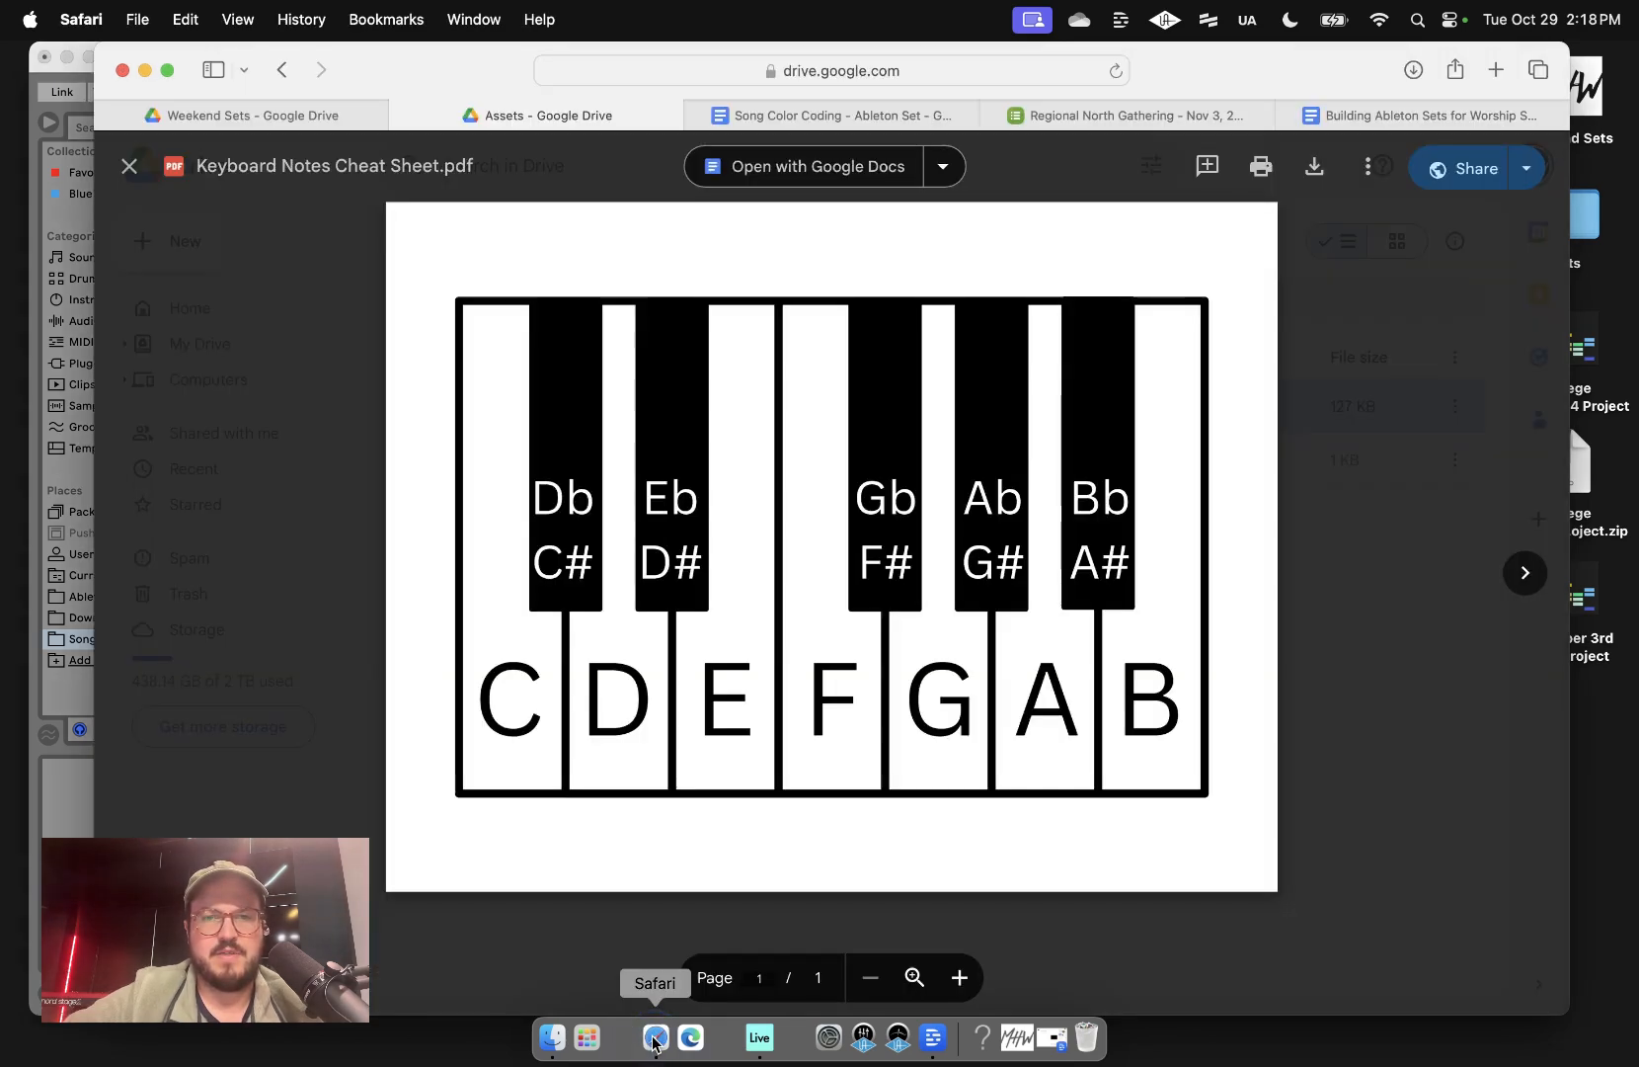
{"action": "left_click", "coordinate": [1417, 116]}
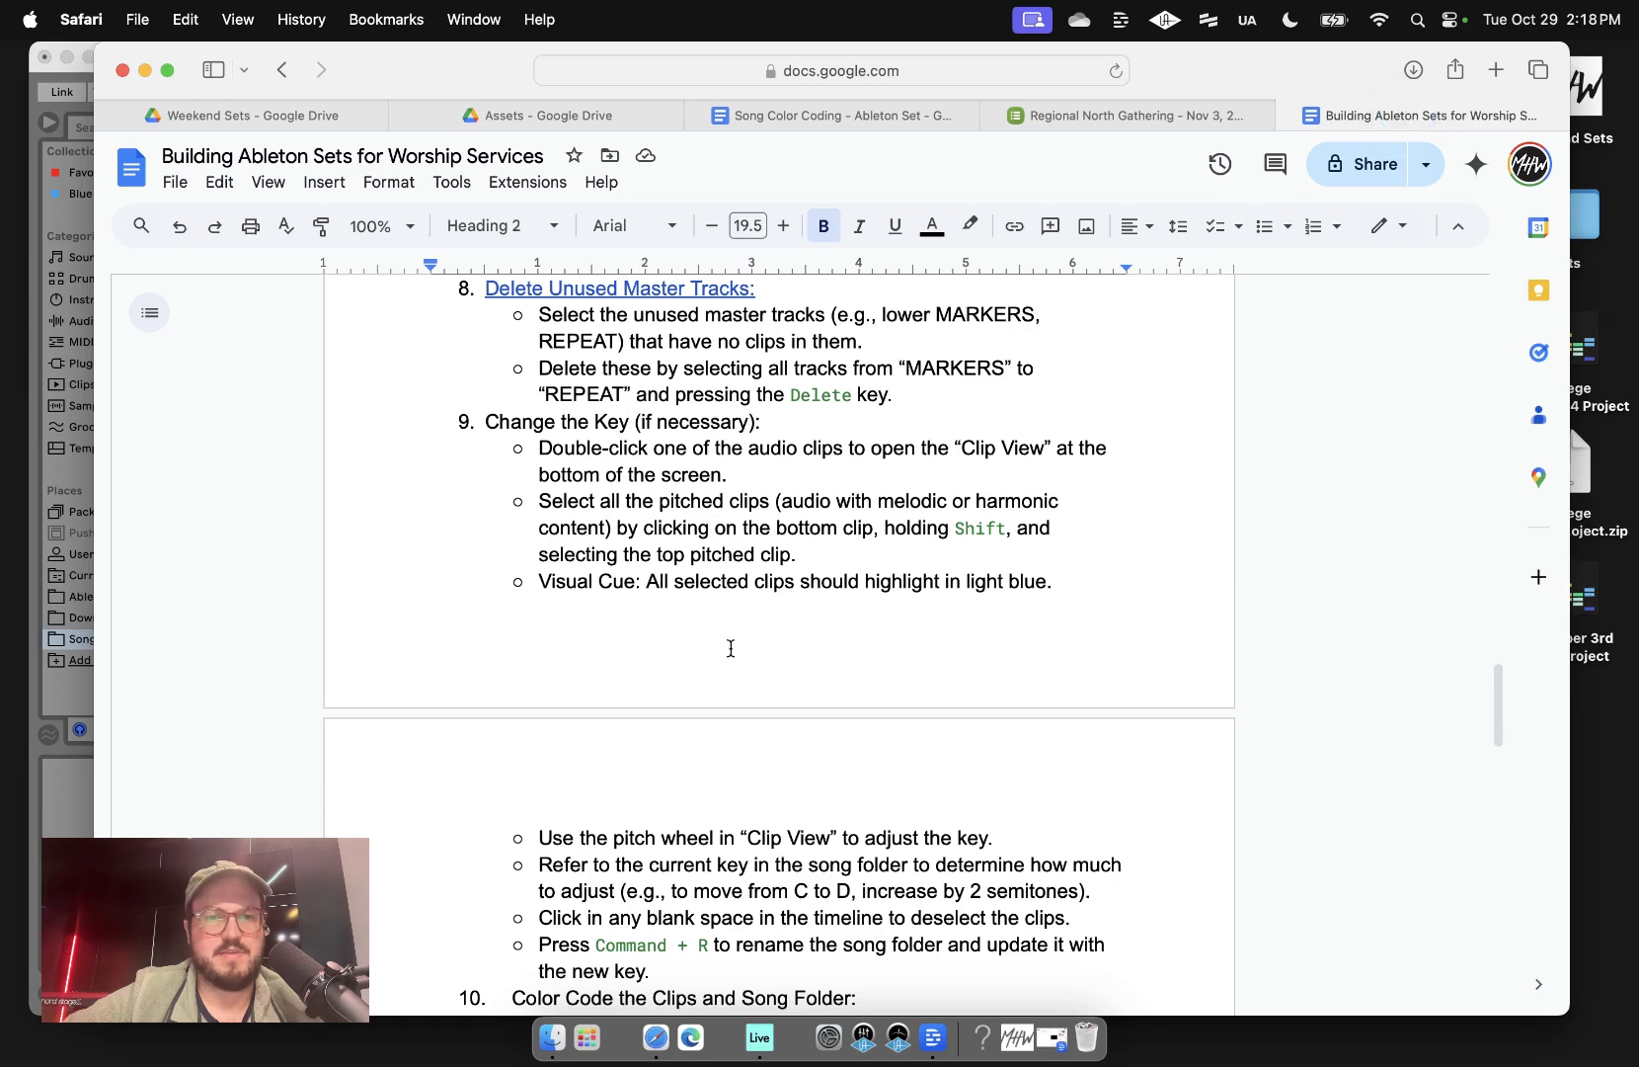
{"action": "scroll", "coordinate": [589, 528], "scroll_direction": "down", "scroll_amount": 10}
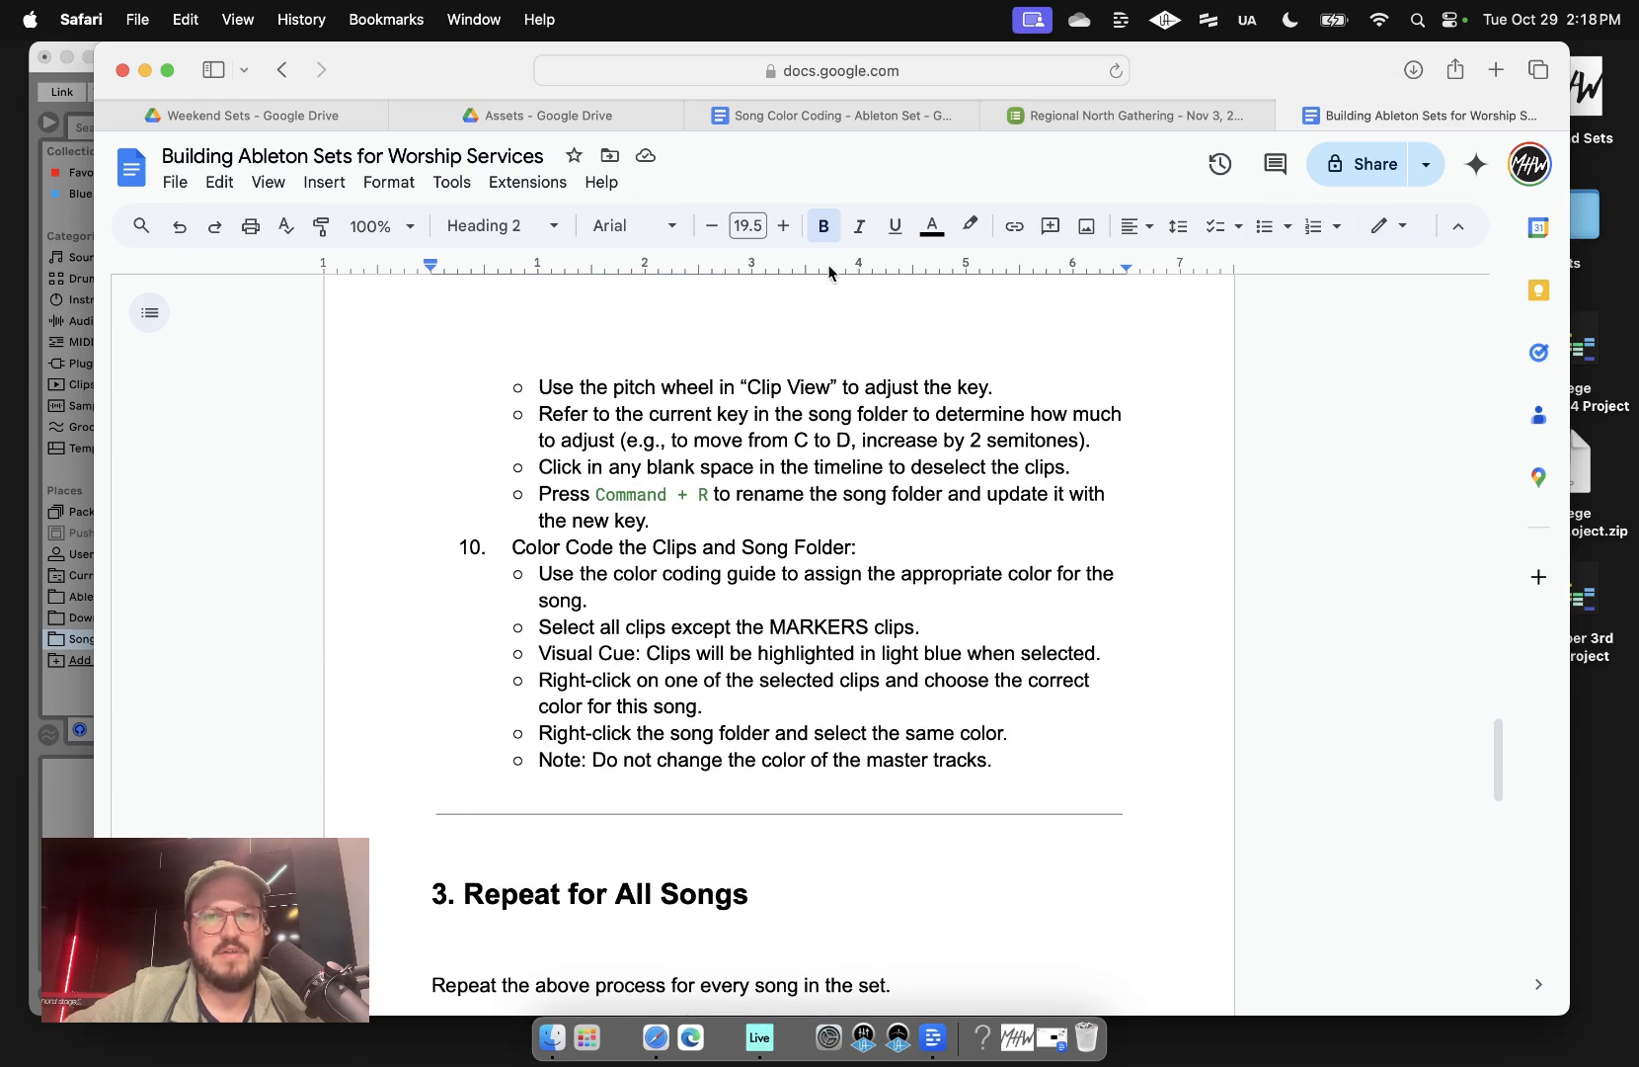
{"action": "left_click", "coordinate": [828, 117]}
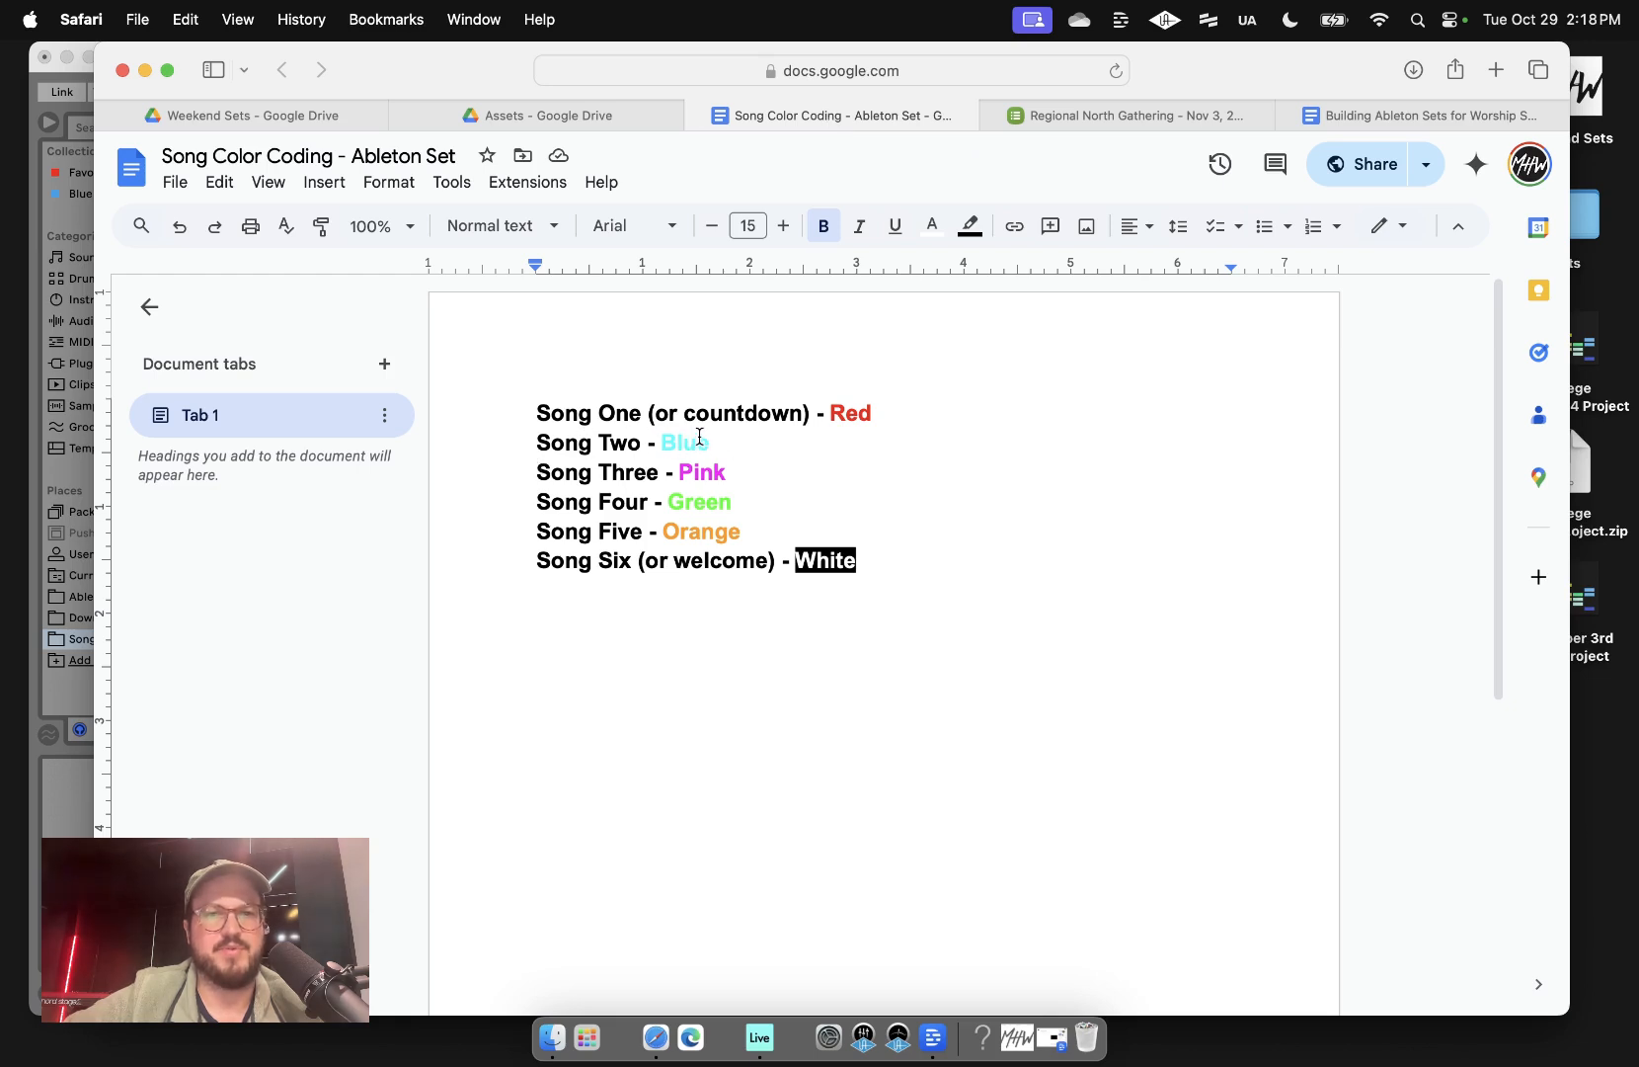
{"action": "left_click", "coordinate": [32, 115]}
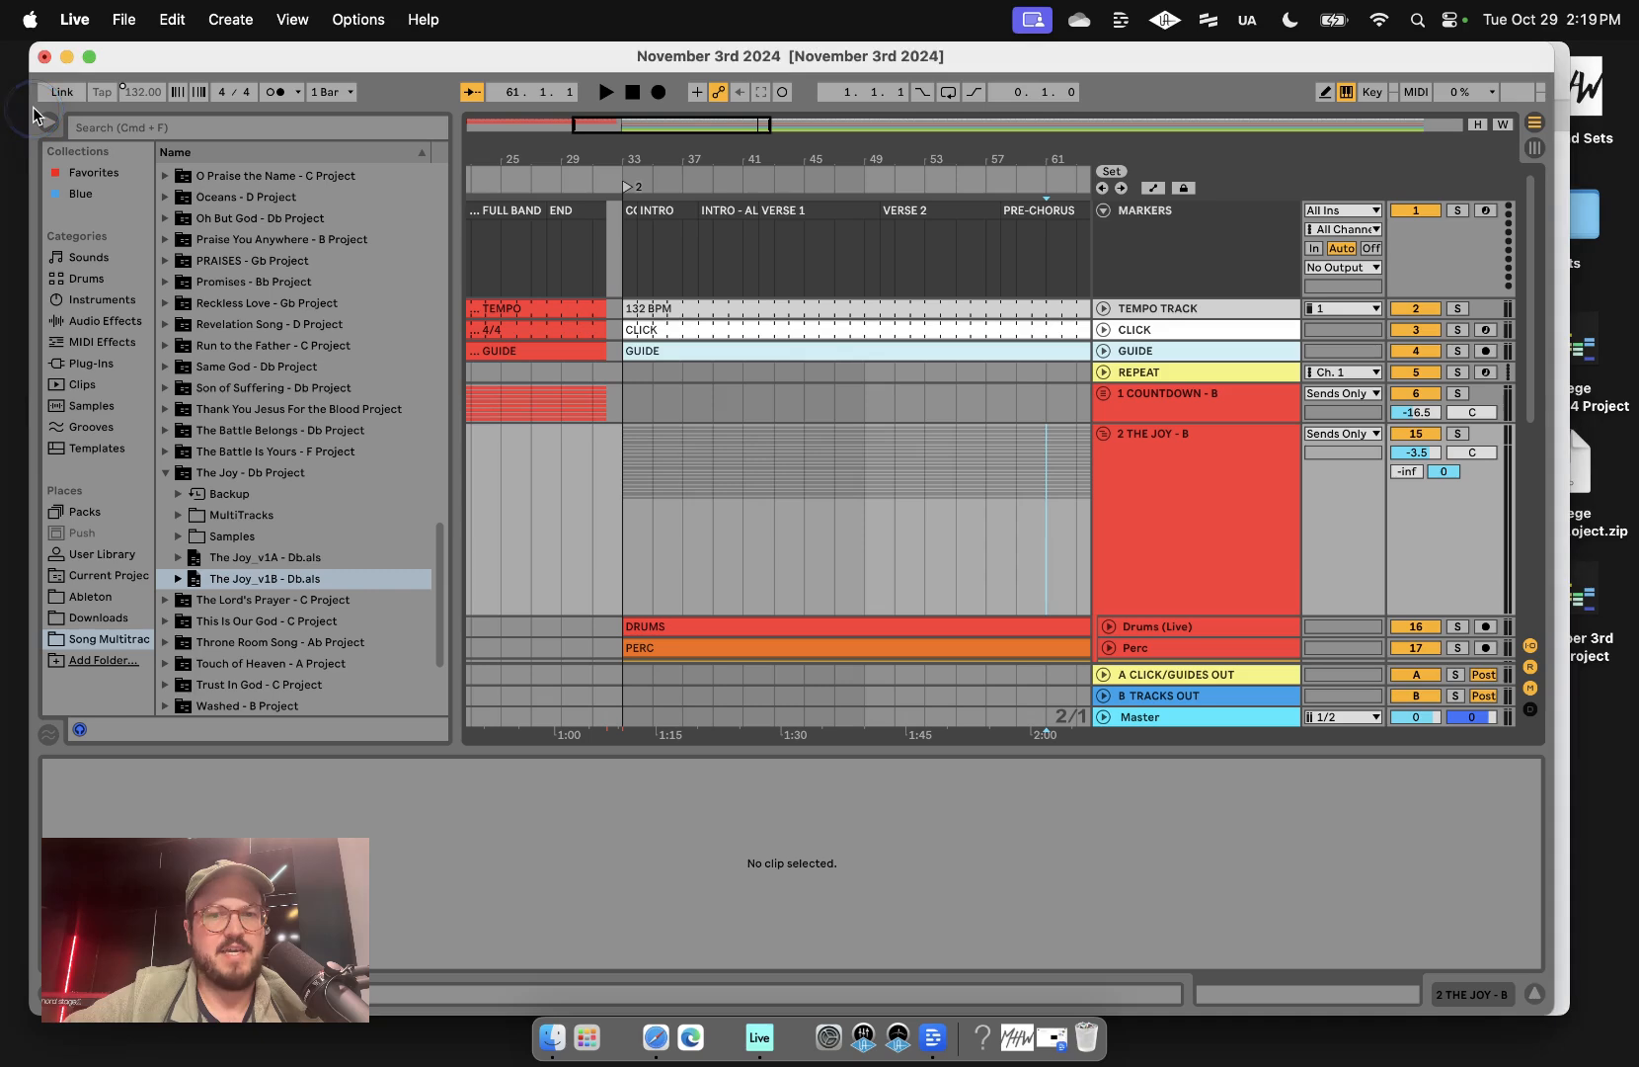
- Color the 2 THE JOY - B group track light blue
{"action": "left_click", "coordinate": [1231, 476]}
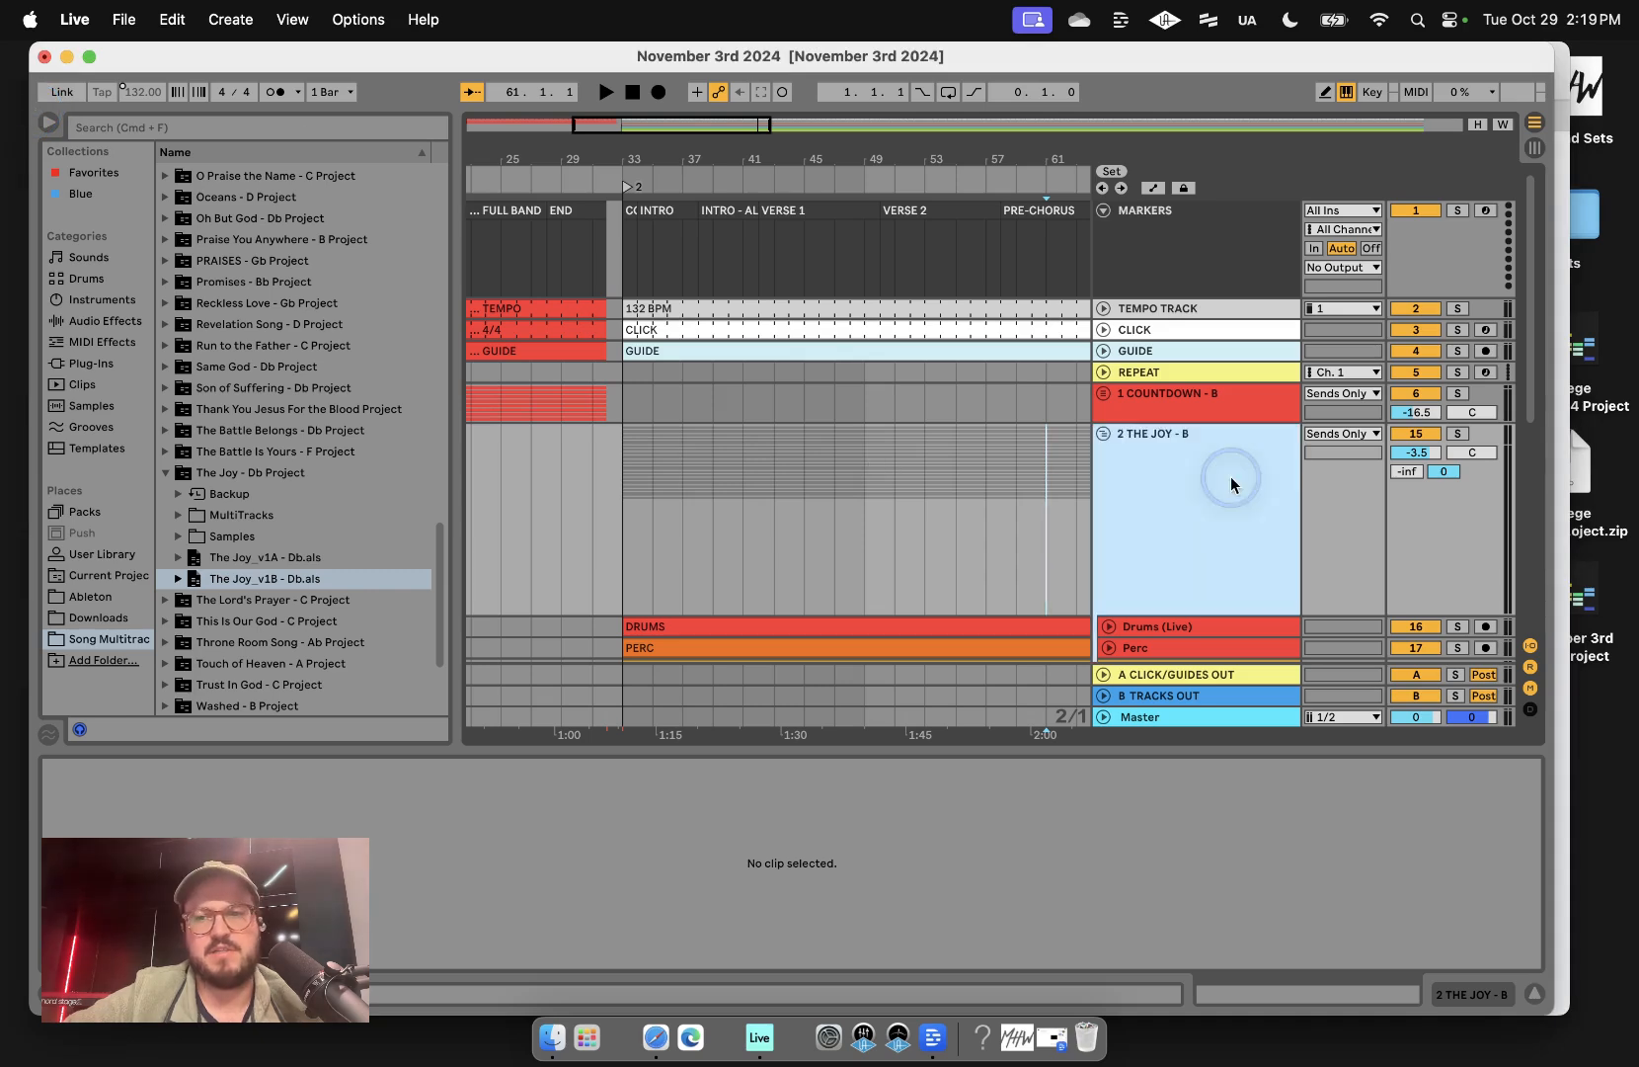
{"action": "right_click", "coordinate": [1210, 476]}
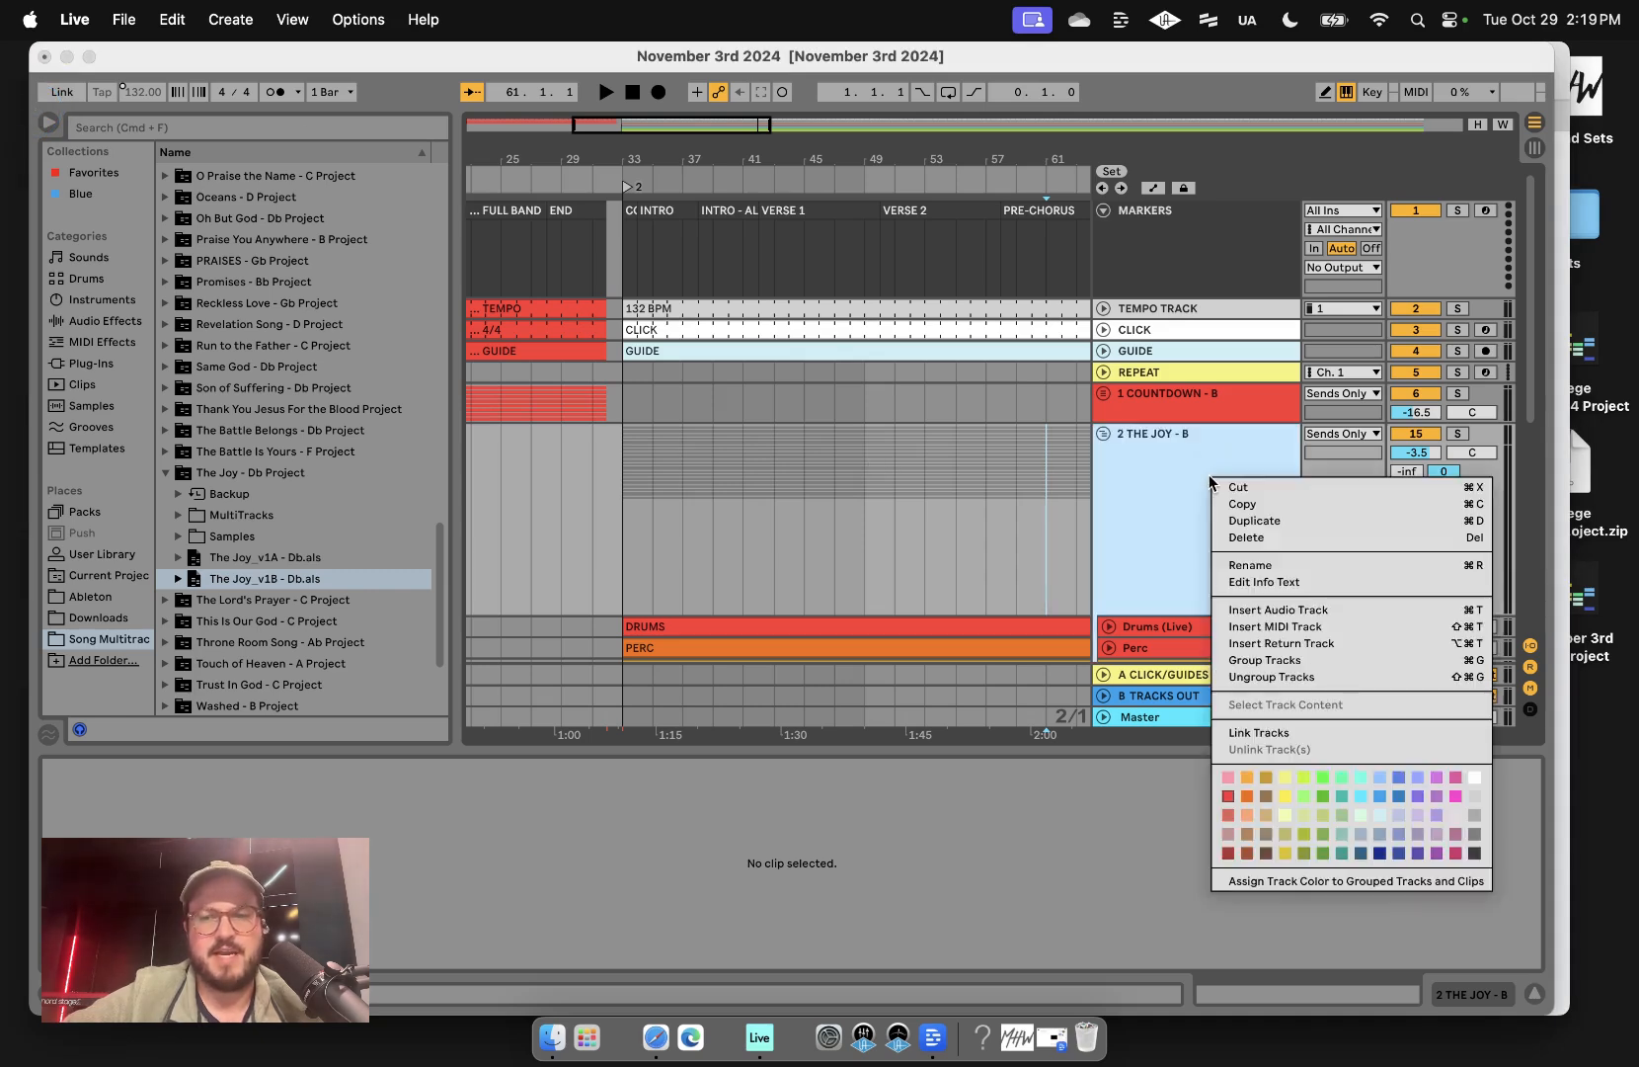
{"action": "left_click", "coordinate": [1362, 796]}
- Color all of The Joy's clips from CHOIR up to the tempo clip the same light blue, leaving out the MARKERS clips
{"action": "scroll", "coordinate": [886, 534], "scroll_direction": "down", "scroll_amount": 1}
{"action": "scroll", "coordinate": [886, 533], "scroll_direction": "right", "scroll_amount": 1}
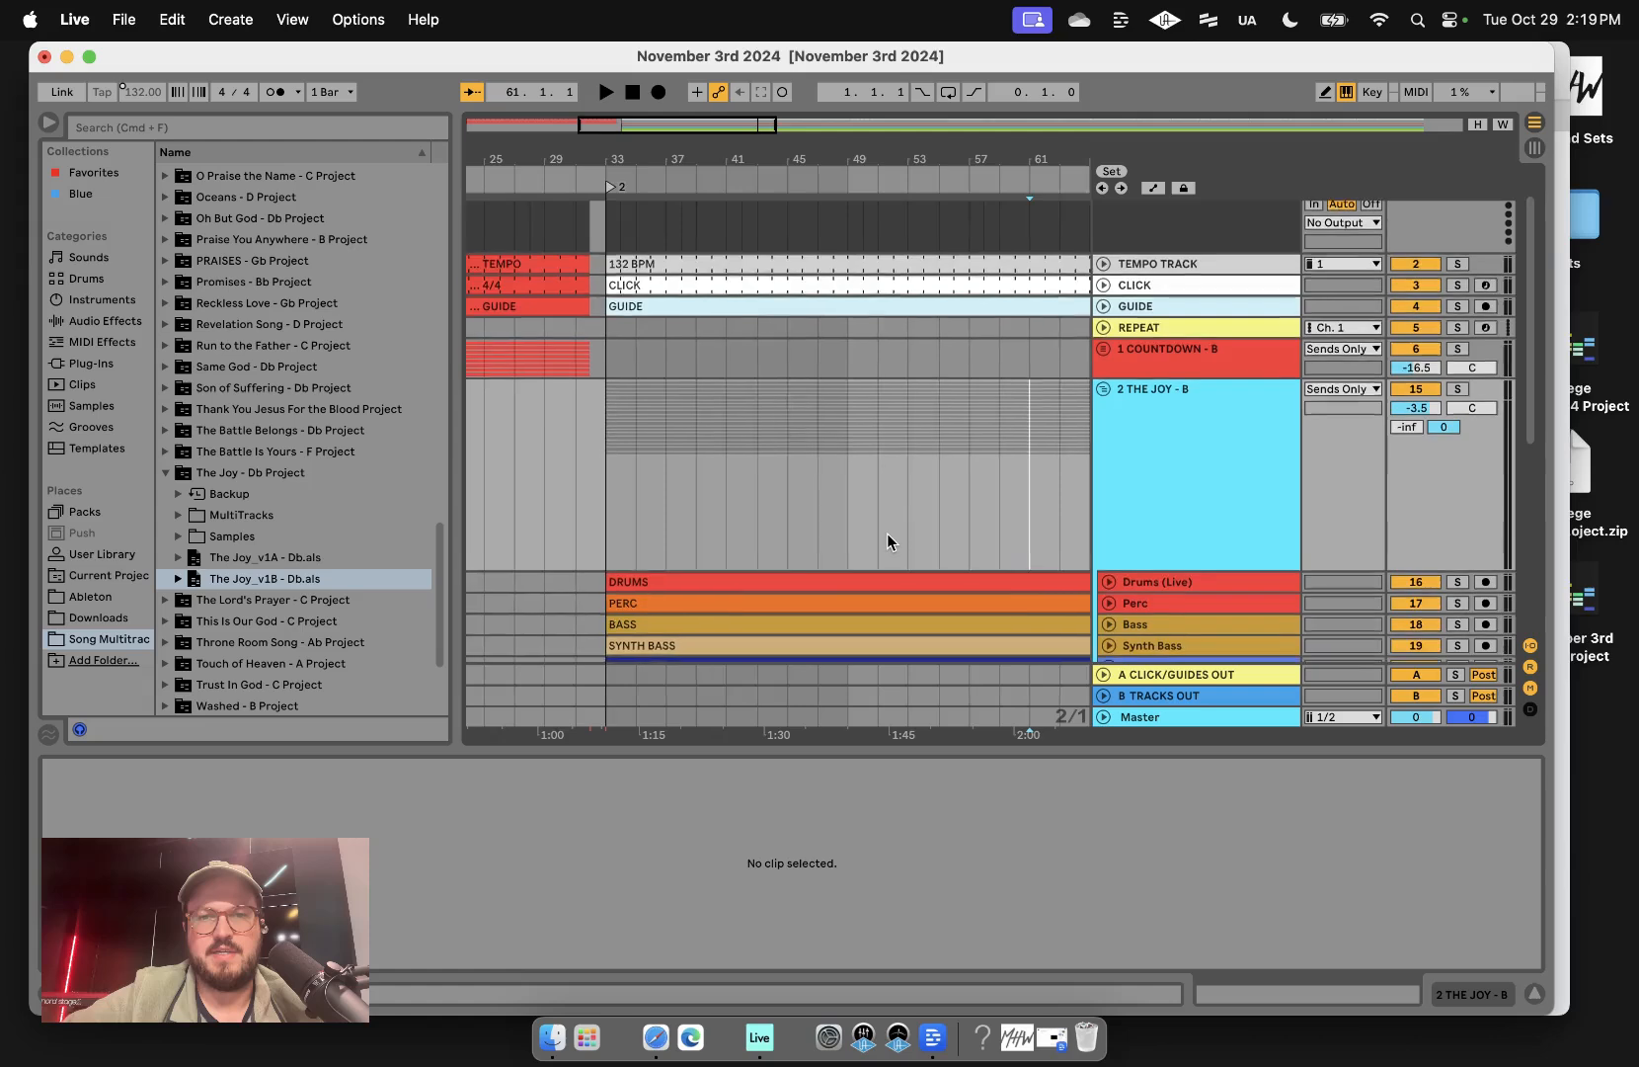
{"action": "scroll", "coordinate": [883, 530], "scroll_direction": "down", "scroll_amount": 2}
{"action": "scroll", "coordinate": [883, 529], "scroll_direction": "right", "scroll_amount": 1}
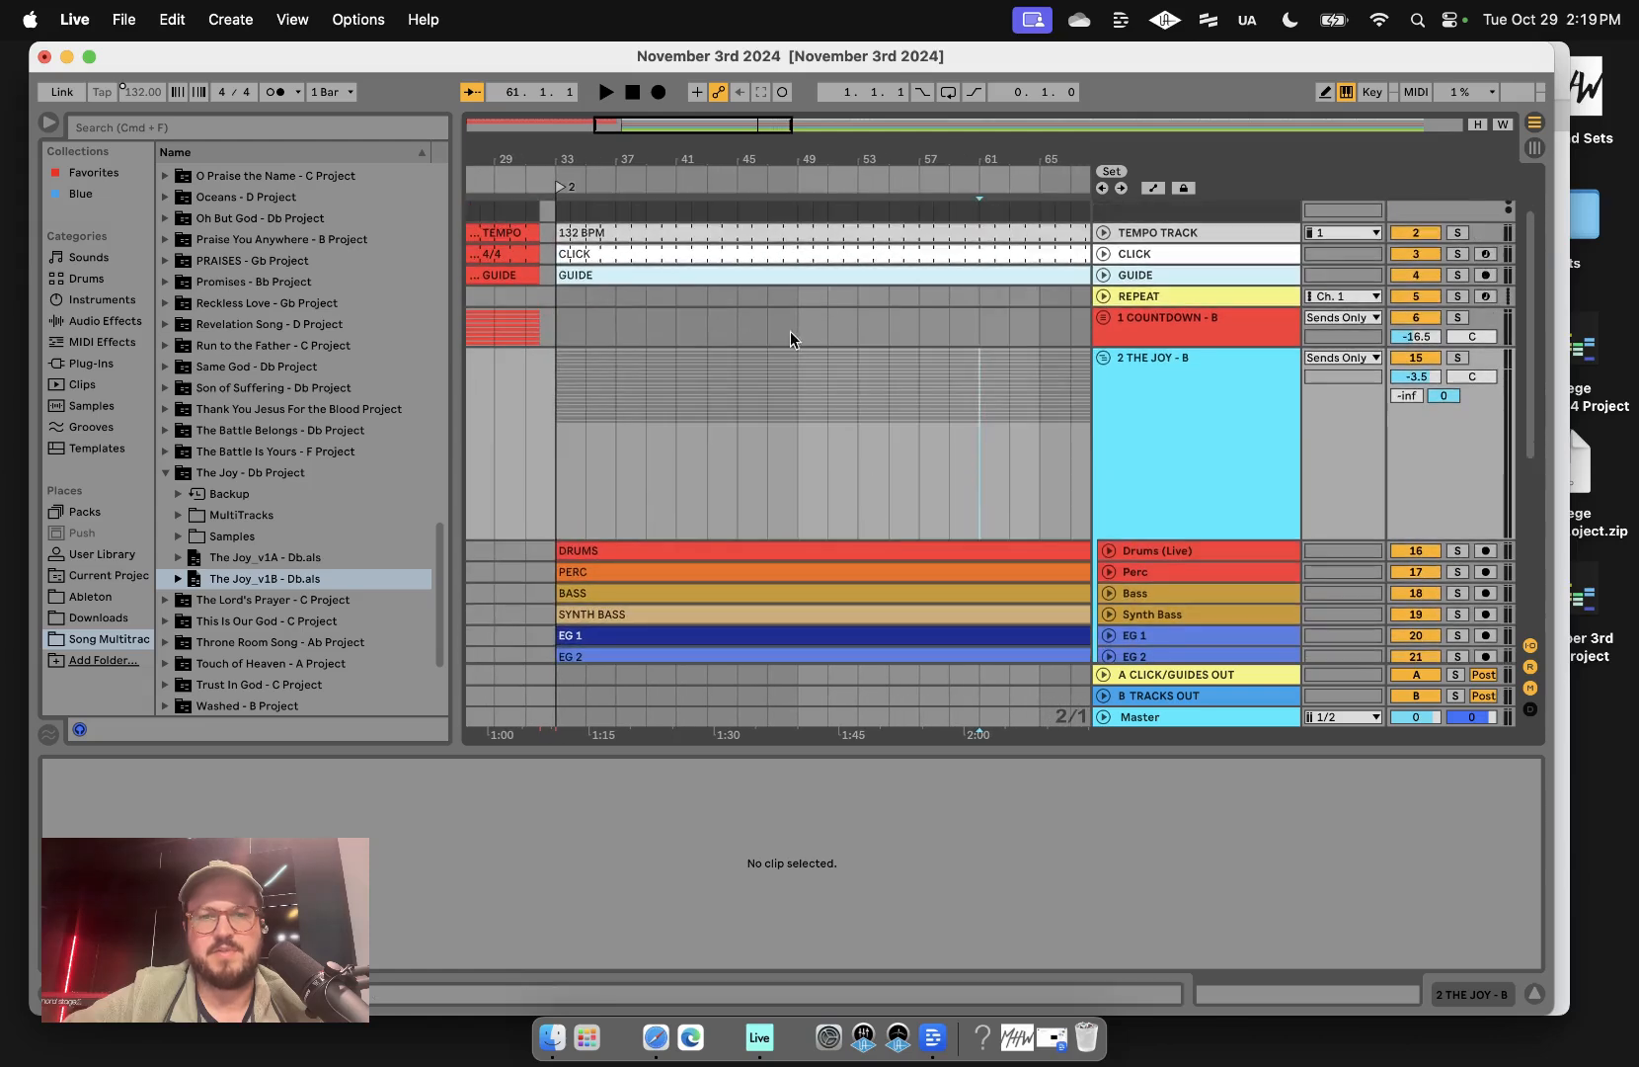
{"action": "scroll", "coordinate": [746, 495], "scroll_direction": "down", "scroll_amount": 10}
{"action": "scroll", "coordinate": [747, 494], "scroll_direction": "left", "scroll_amount": 1}
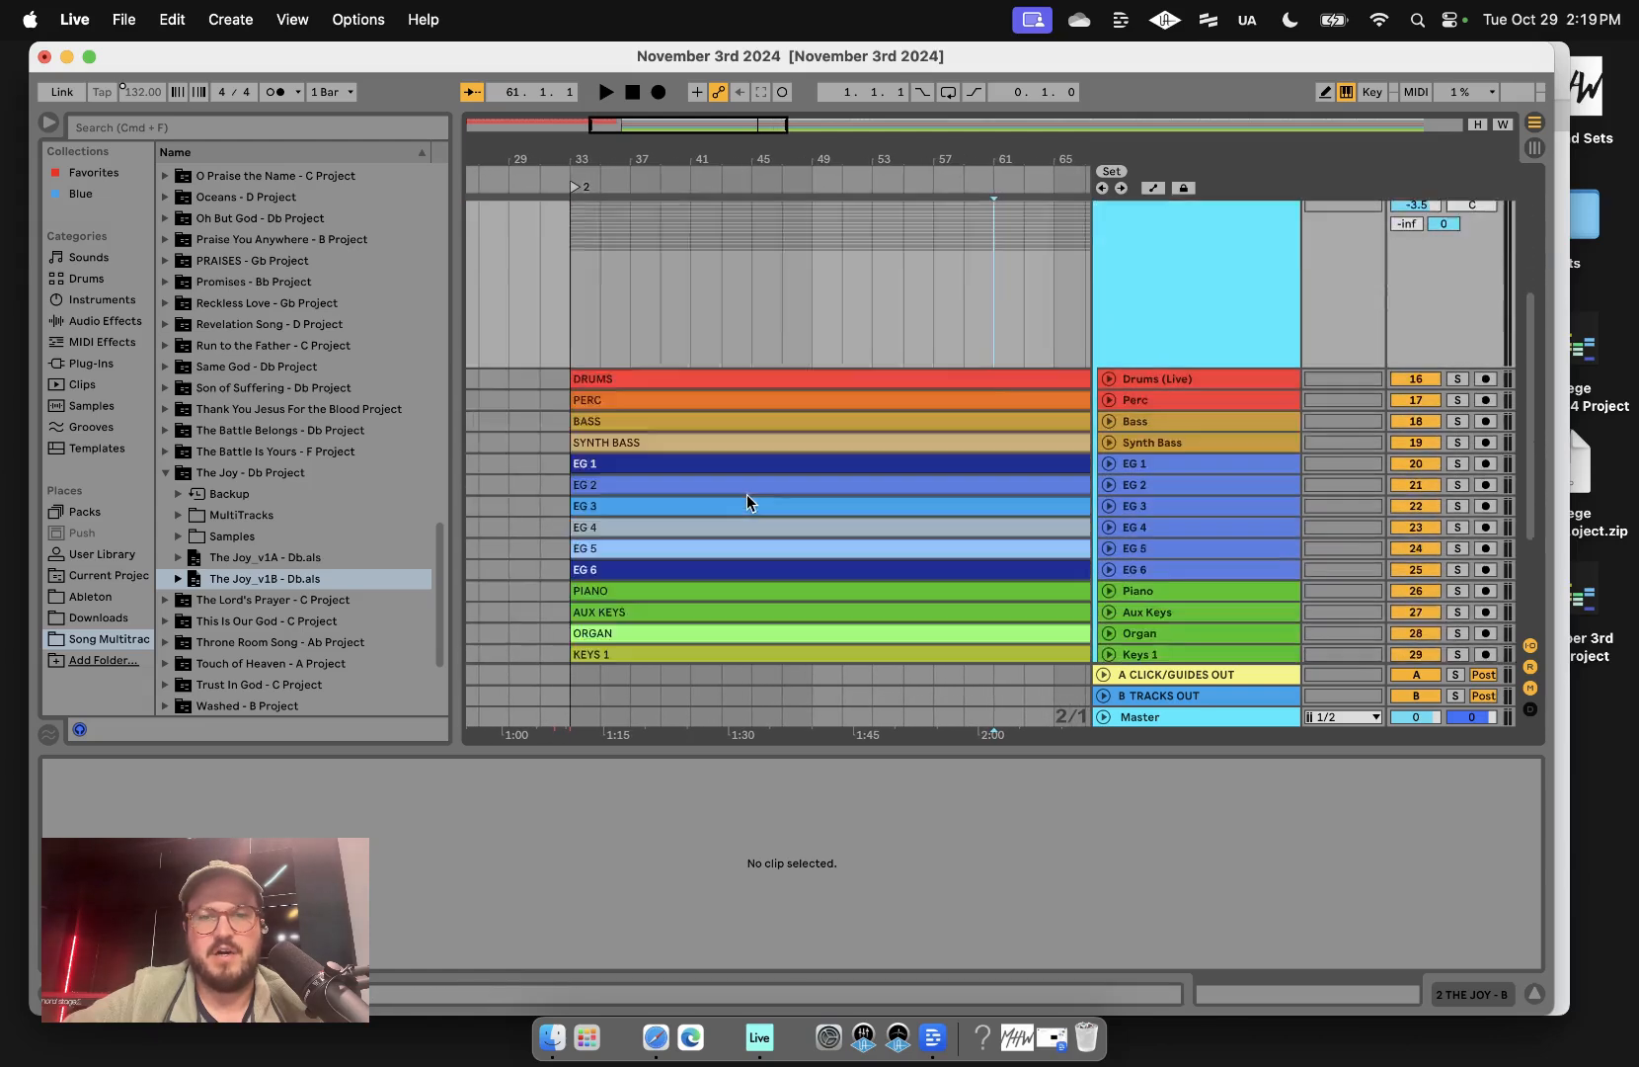
{"action": "key", "text": "super+a"}
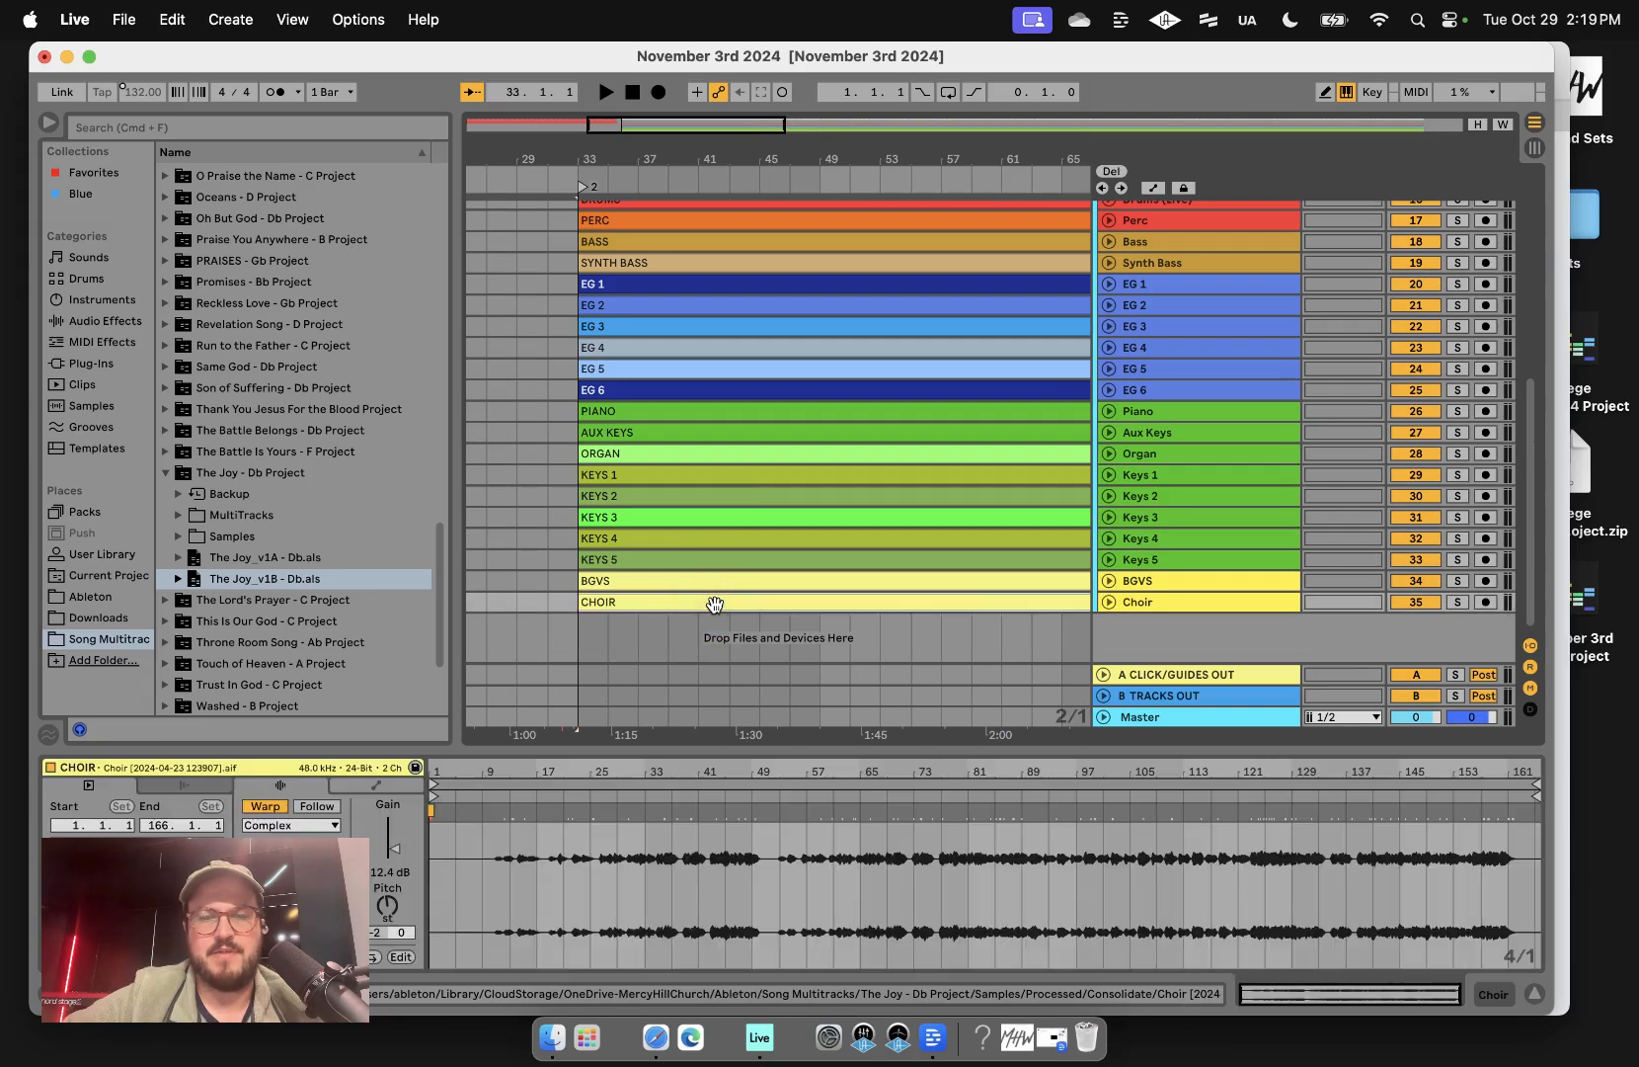
{"action": "scroll", "coordinate": [696, 308], "scroll_direction": "up", "scroll_amount": 10}
{"action": "right_click", "coordinate": [696, 308]}
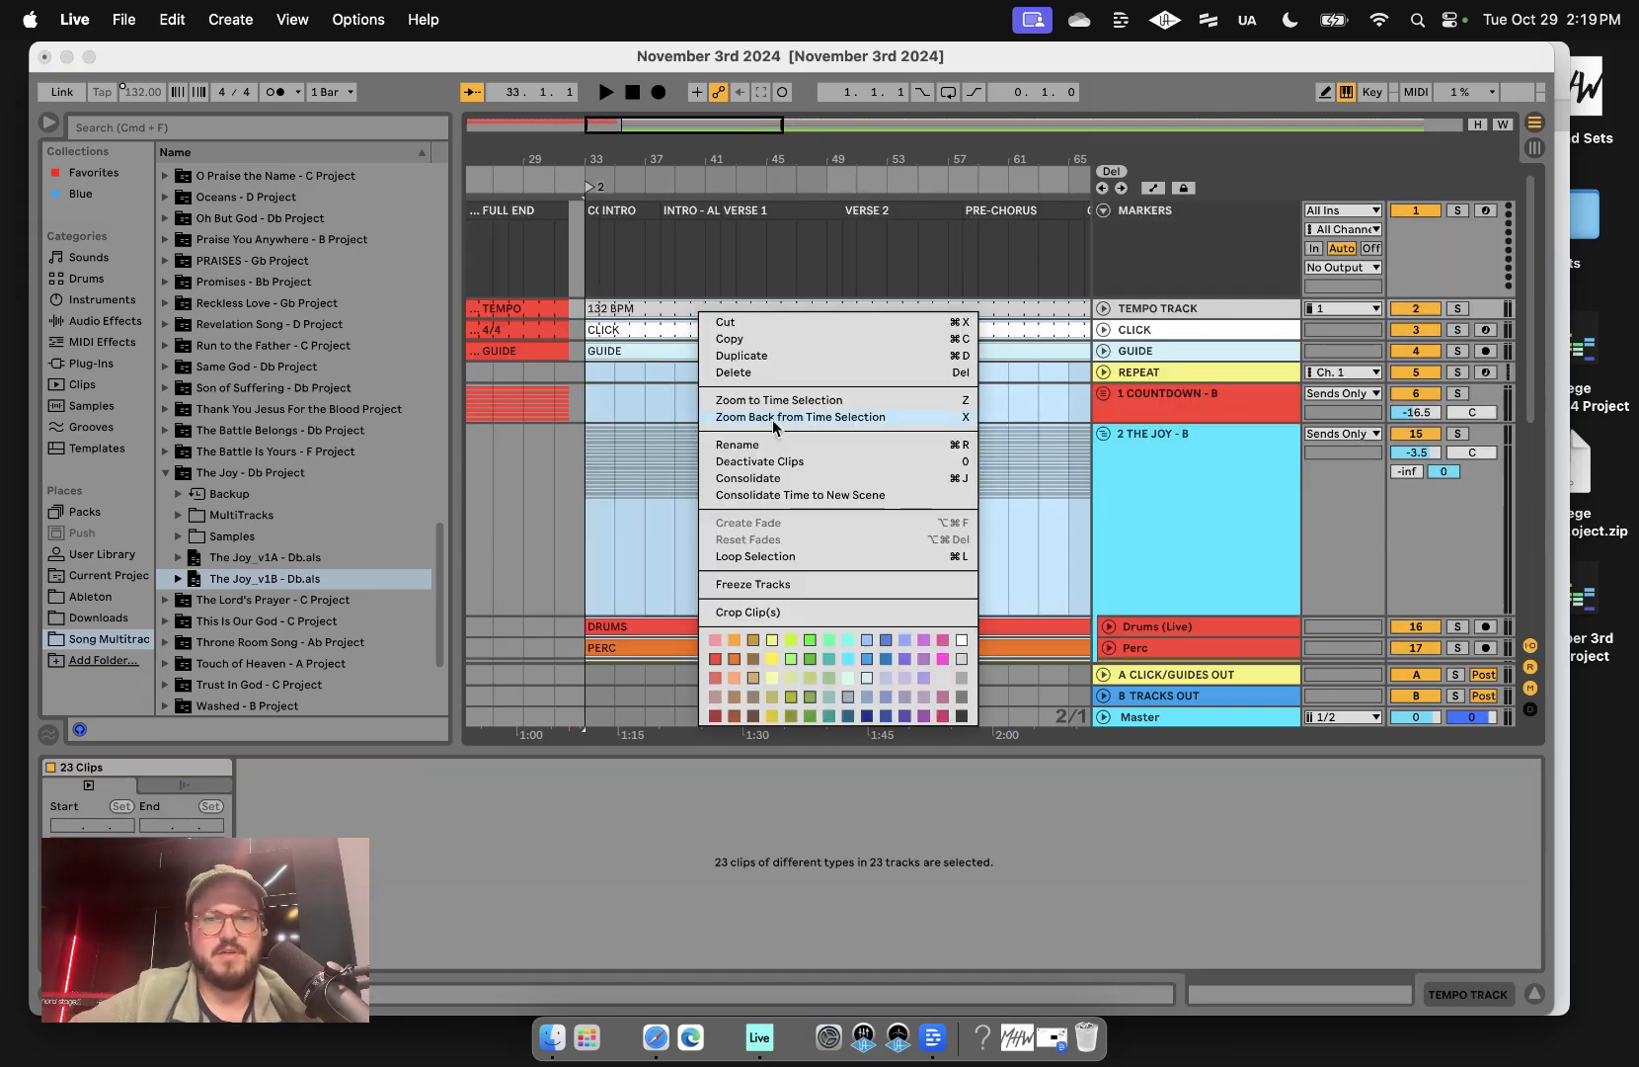
{"action": "left_click", "coordinate": [848, 666]}
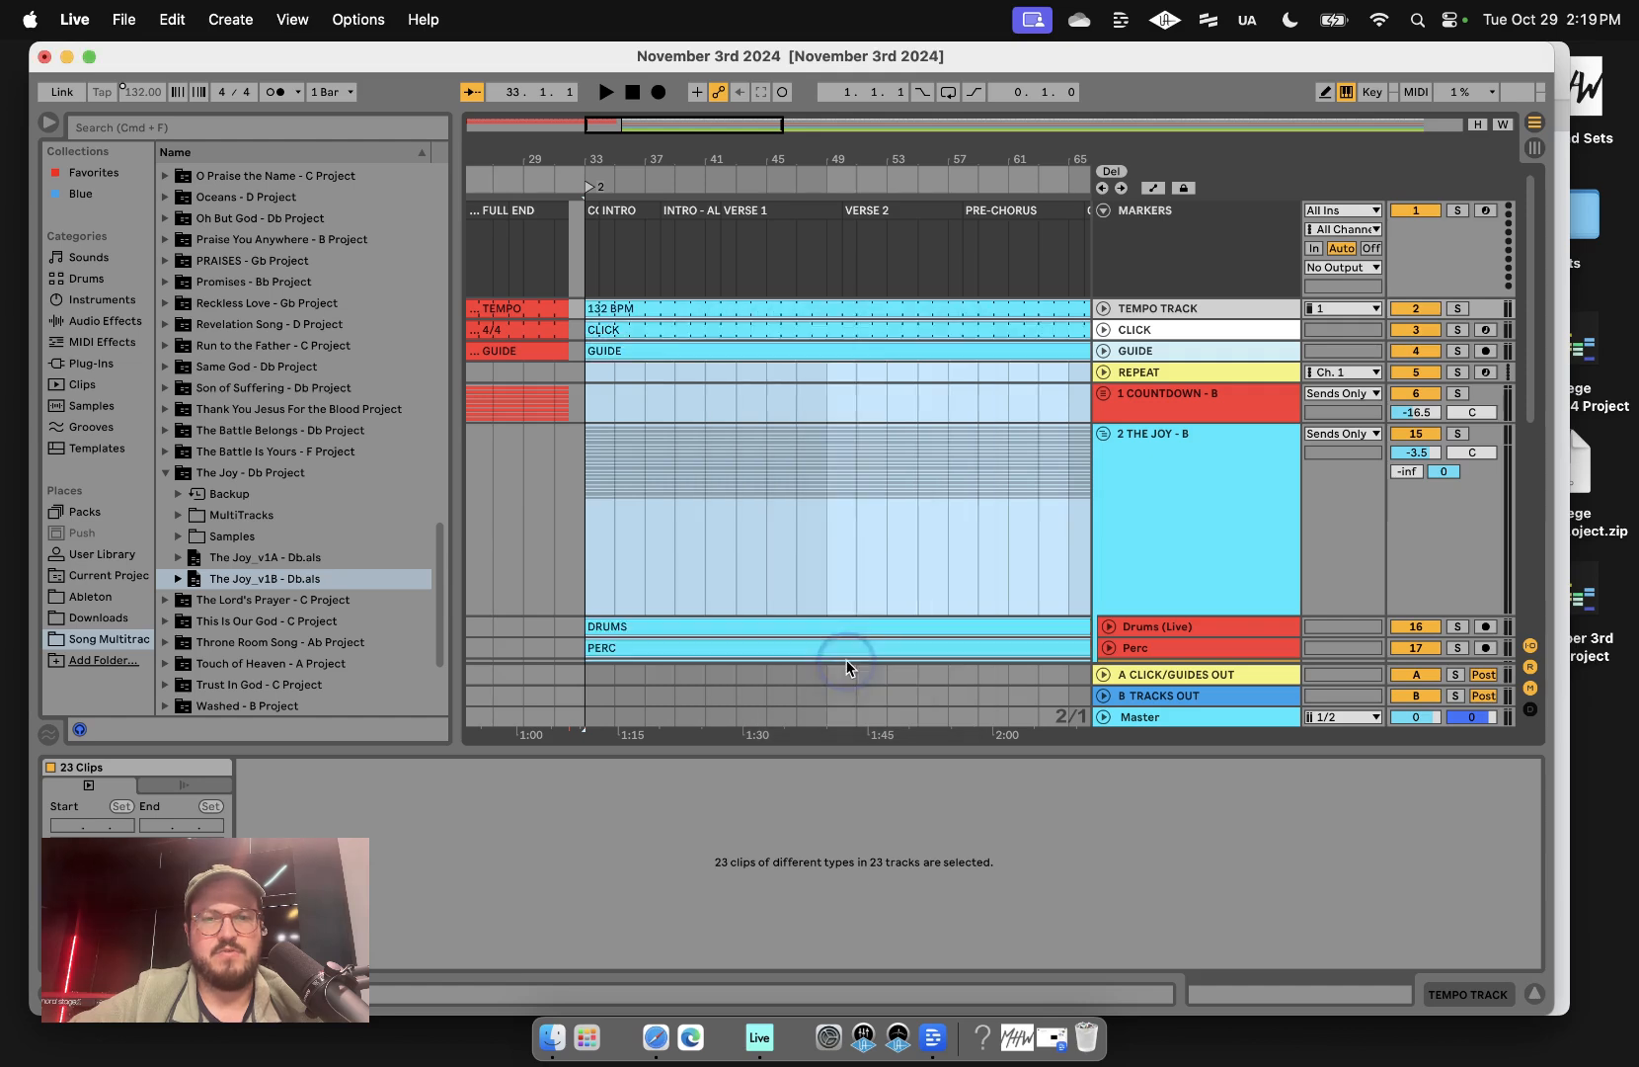
- Deselect the recolored clips and fold the 2 THE JOY - B group track
{"action": "left_click", "coordinate": [952, 415]}
{"action": "left_click", "coordinate": [1103, 434]}
{"action": "scroll", "coordinate": [961, 511], "scroll_direction": "down", "scroll_amount": 10}
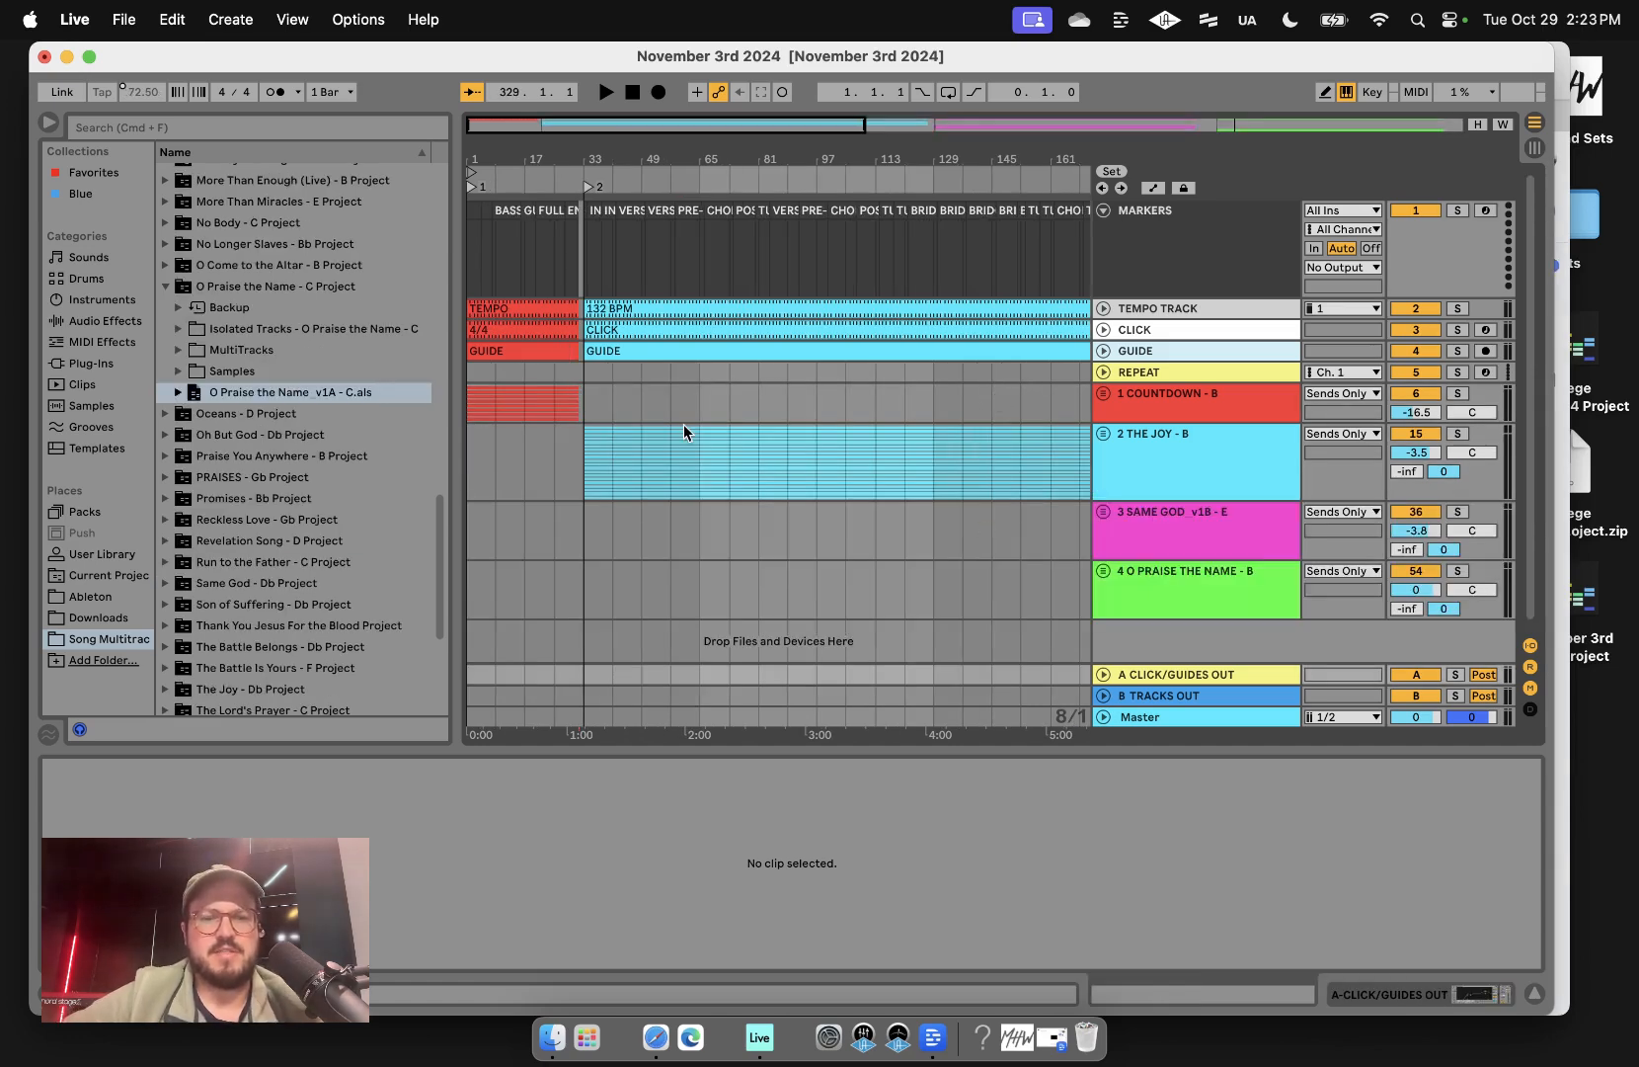
- Check the service order in Planning Center in Safari, close the song editing pane, and return to Ableton Live
{"action": "left_click", "coordinate": [656, 1037]}
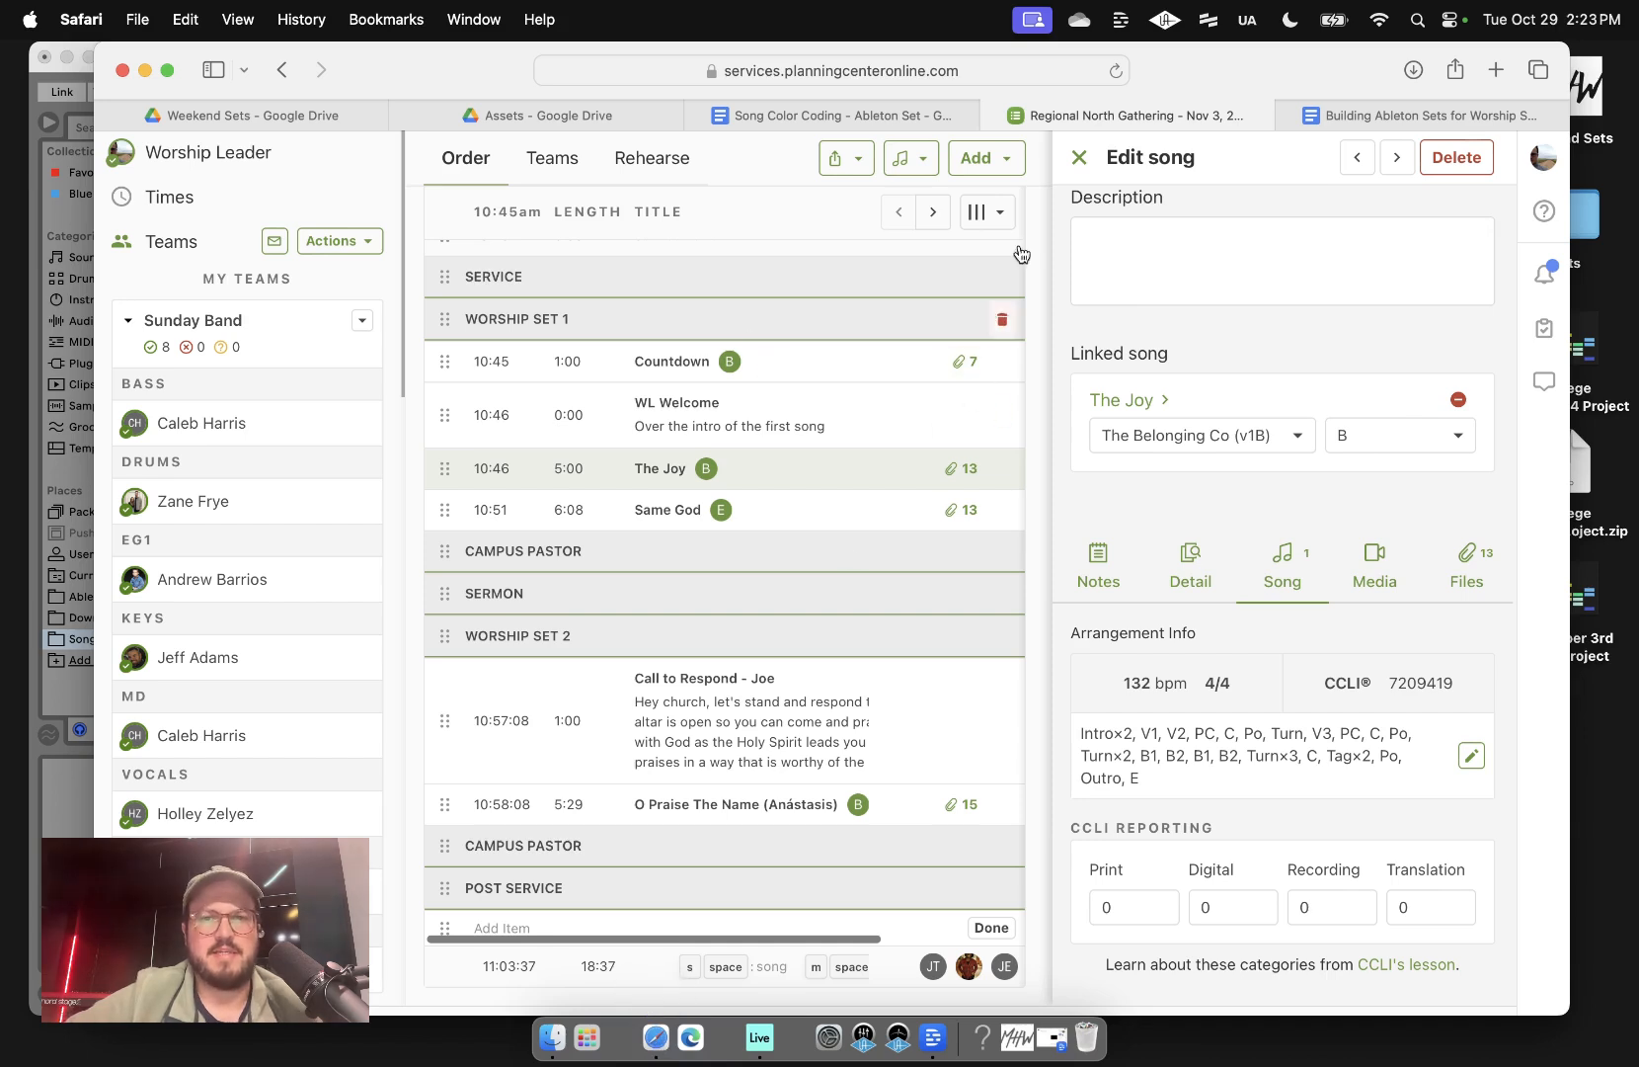
{"action": "left_click", "coordinate": [1079, 158]}
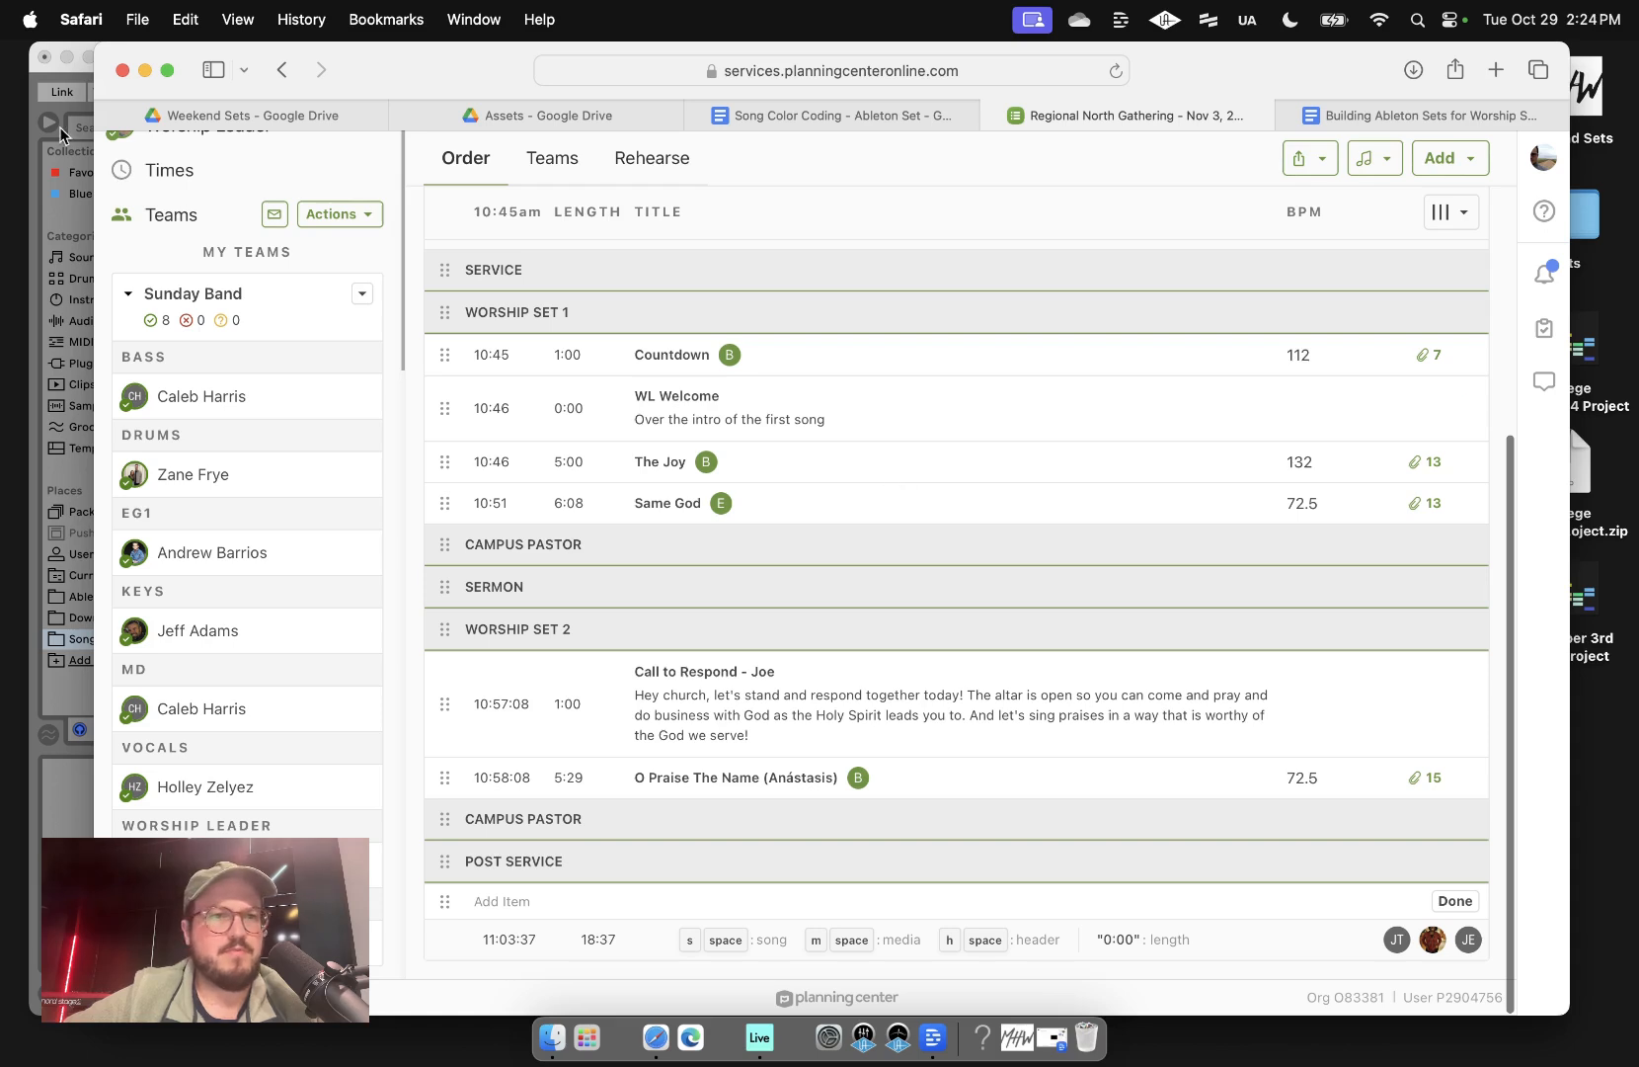
{"action": "left_click", "coordinate": [33, 116]}
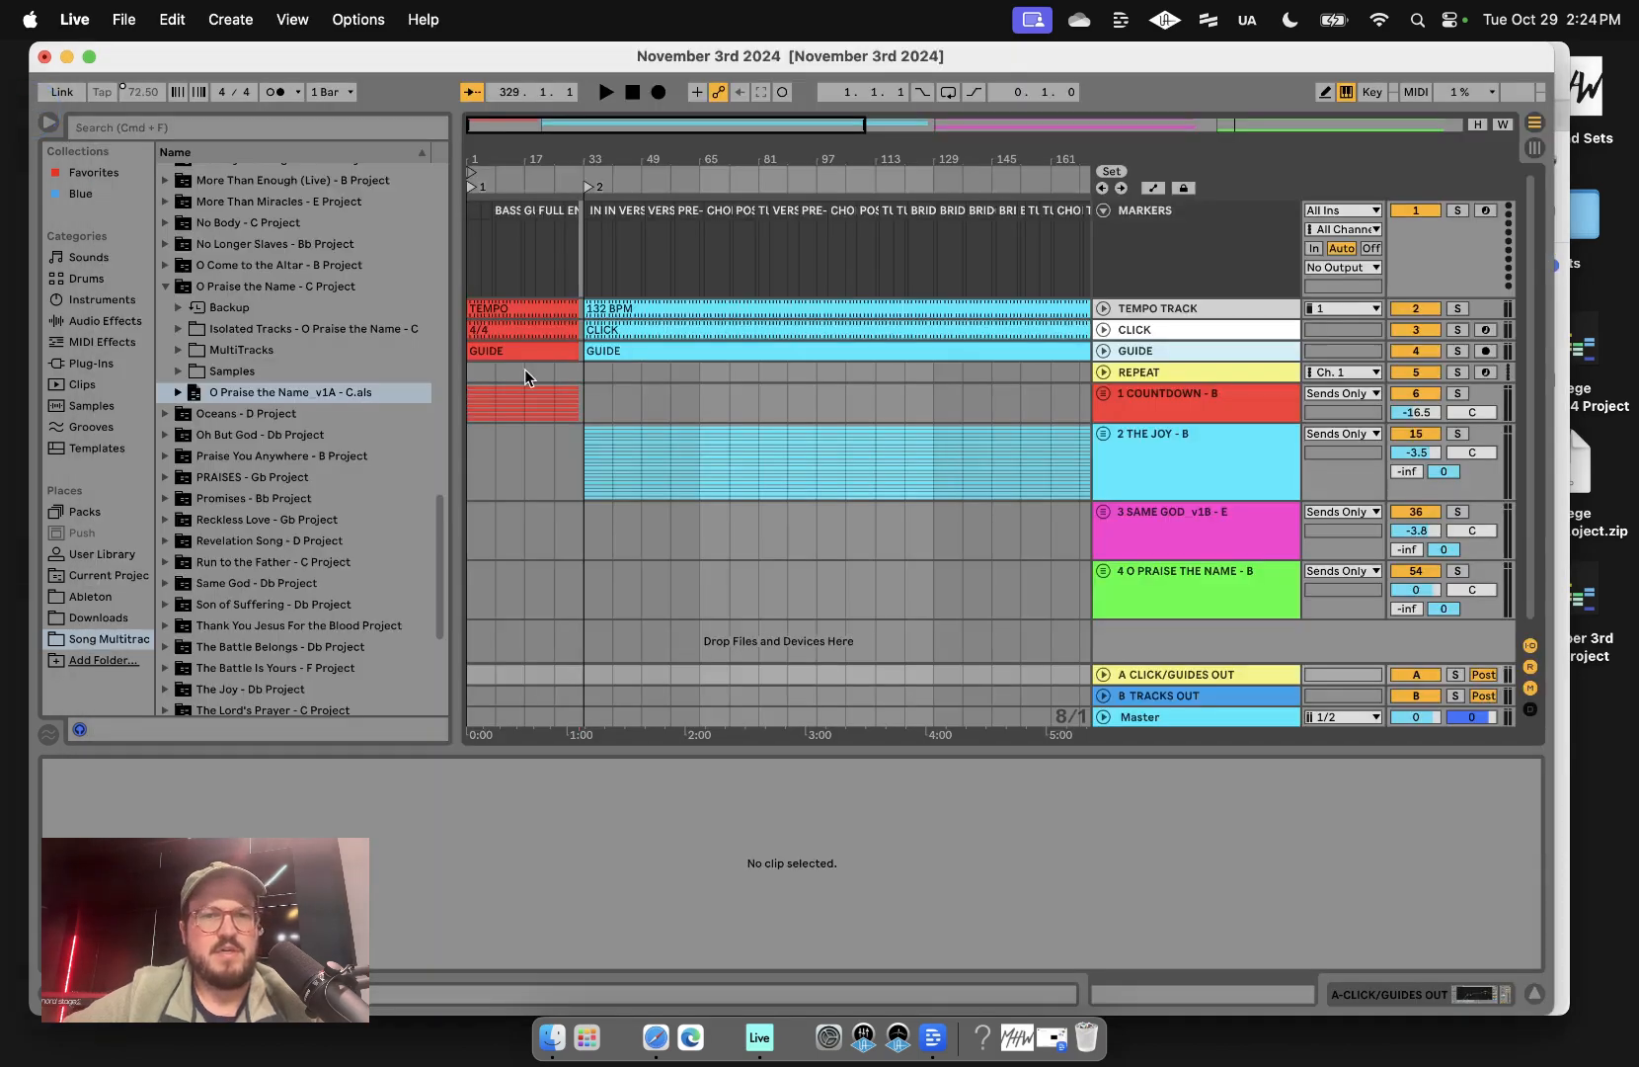
- Examine the gap between the countdown and The Joy, and play The Joy briefly from its start
{"action": "scroll", "coordinate": [590, 375], "scroll_direction": "up", "scroll_amount": 5}
{"action": "scroll", "coordinate": [689, 376], "scroll_direction": "left", "scroll_amount": 10}
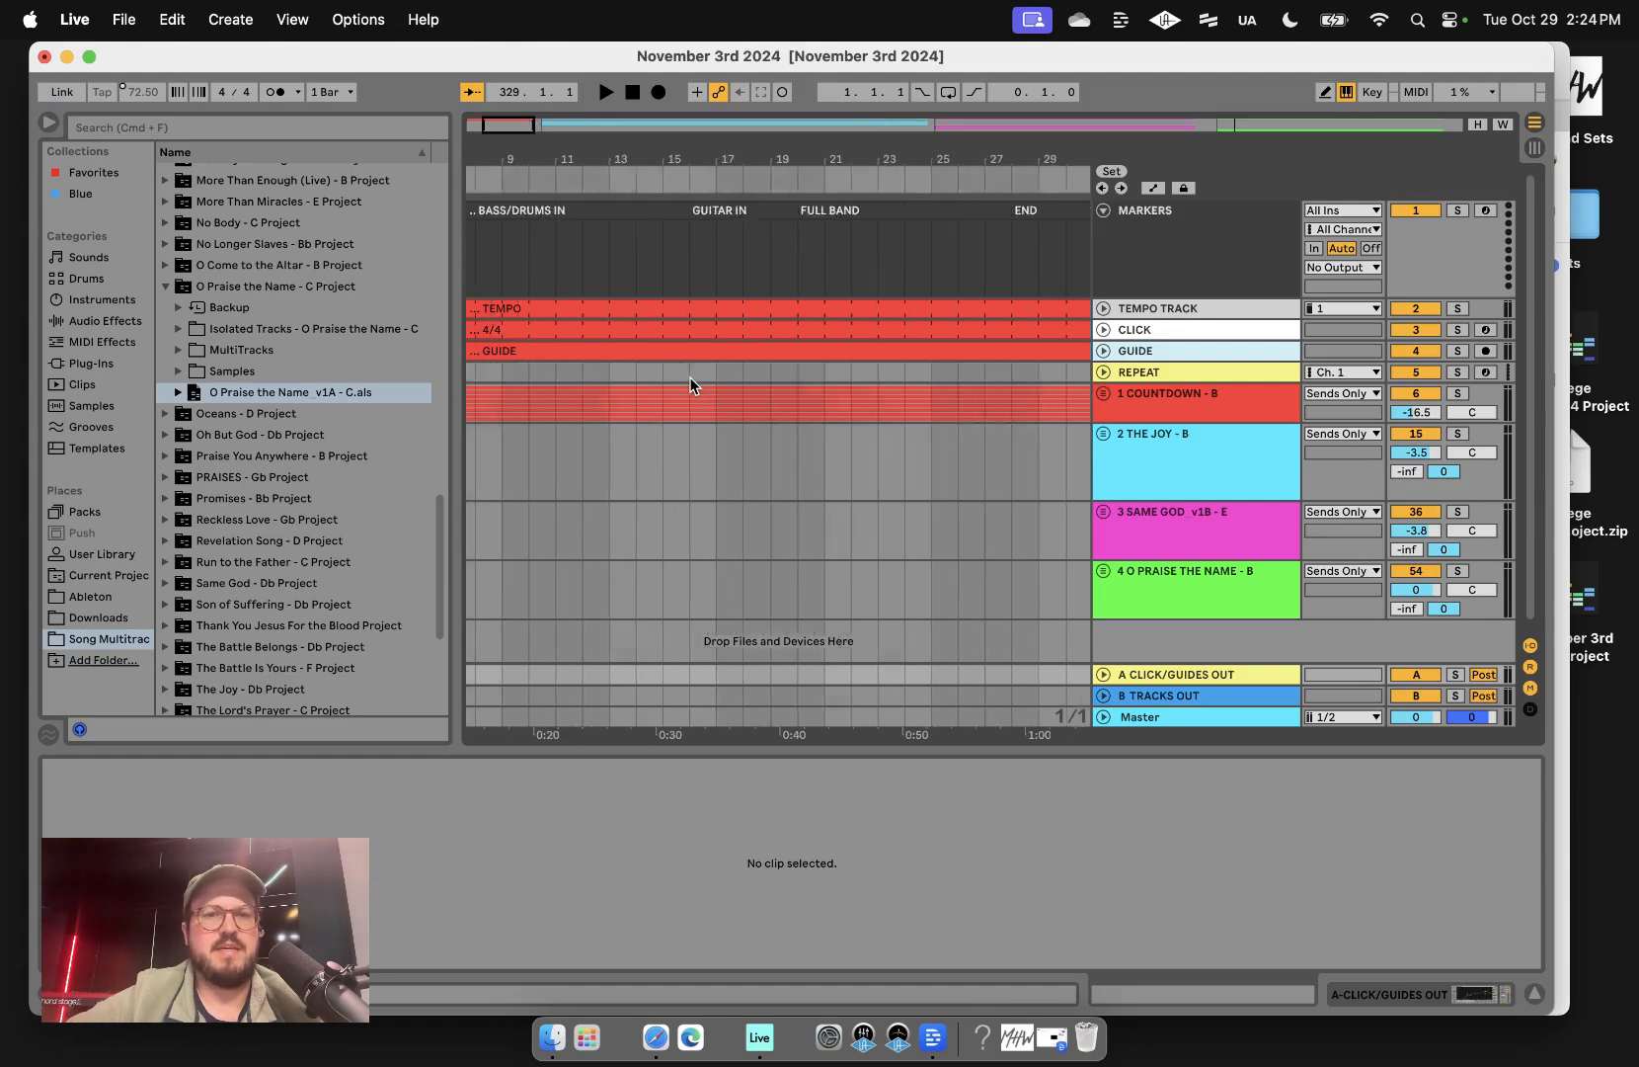
{"action": "scroll", "coordinate": [689, 376], "scroll_direction": "right", "scroll_amount": 12}
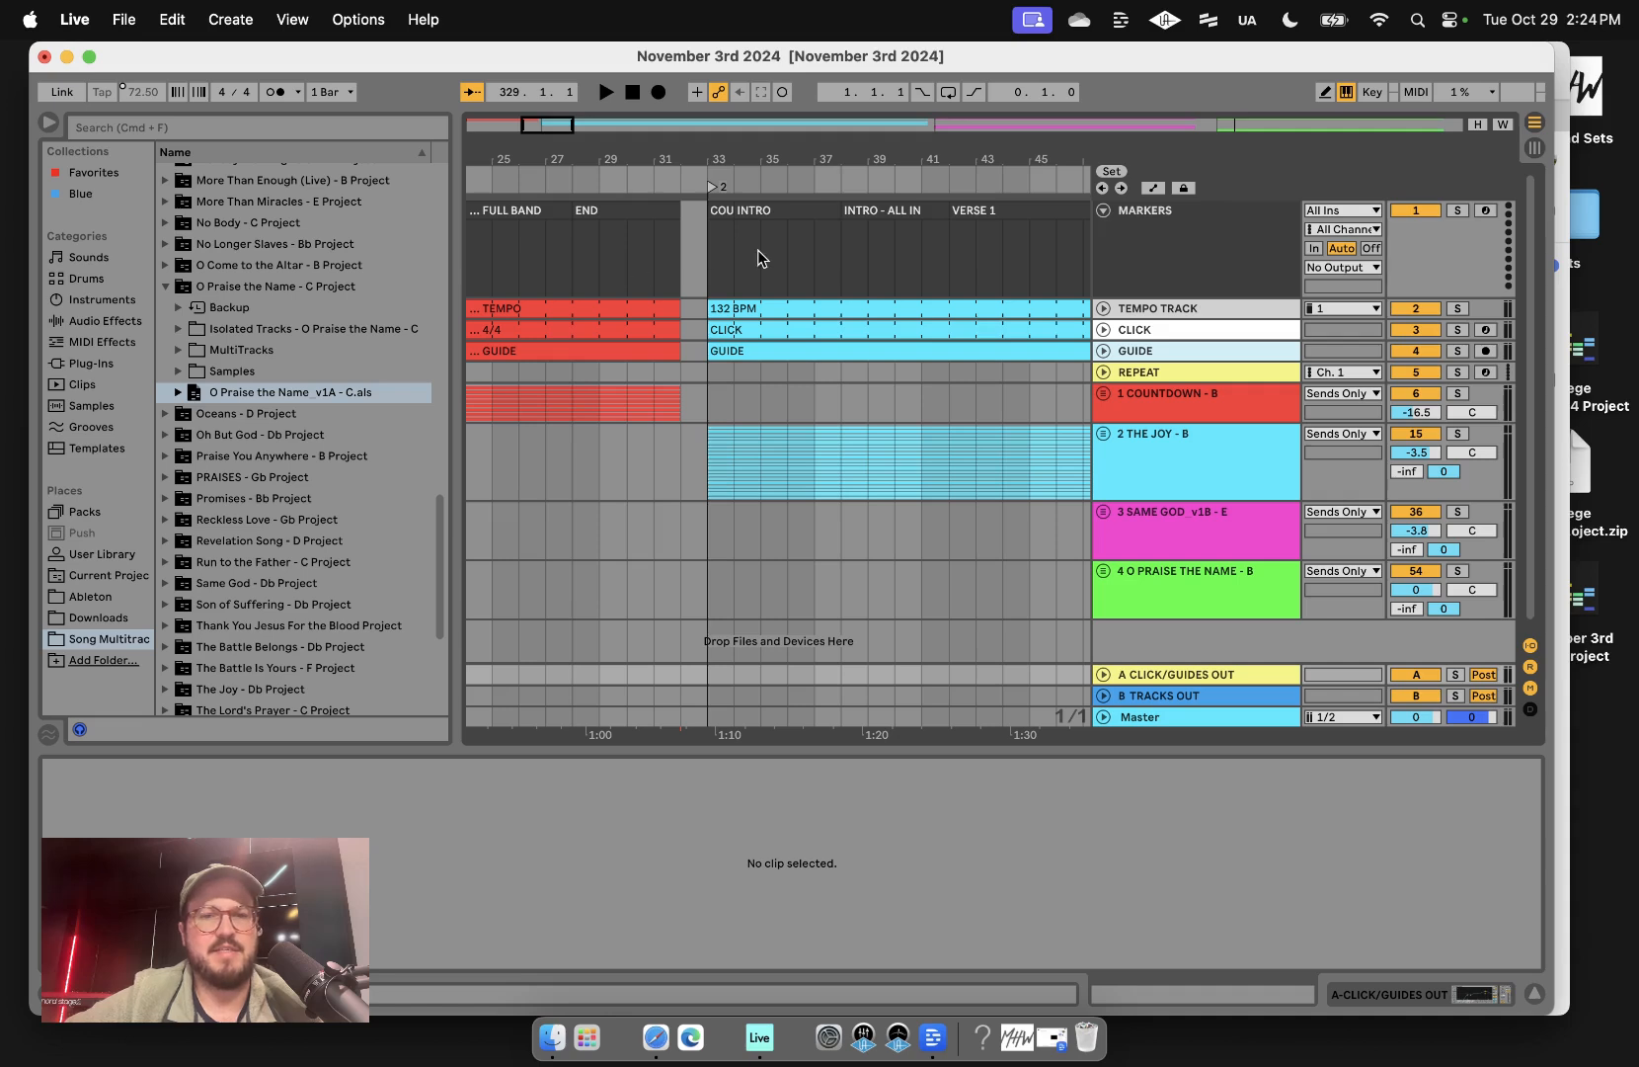
{"action": "scroll", "coordinate": [624, 338], "scroll_direction": "left", "scroll_amount": 12}
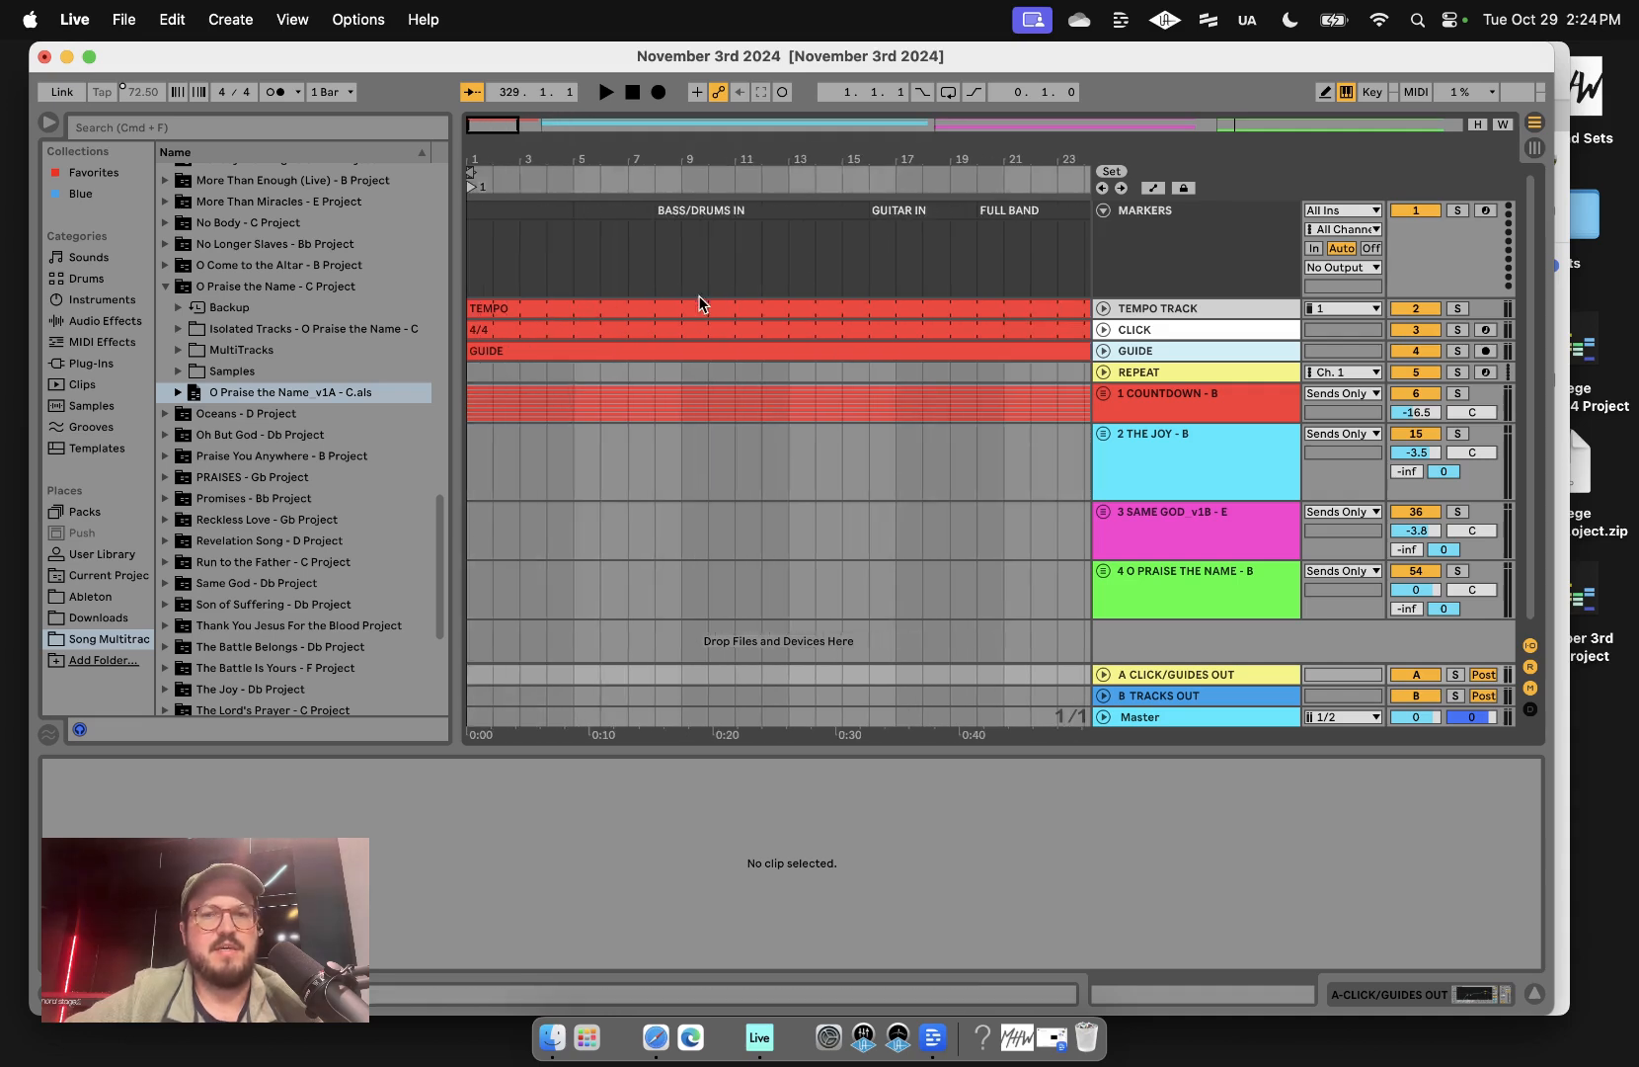
{"action": "scroll", "coordinate": [904, 286], "scroll_direction": "right", "scroll_amount": 12}
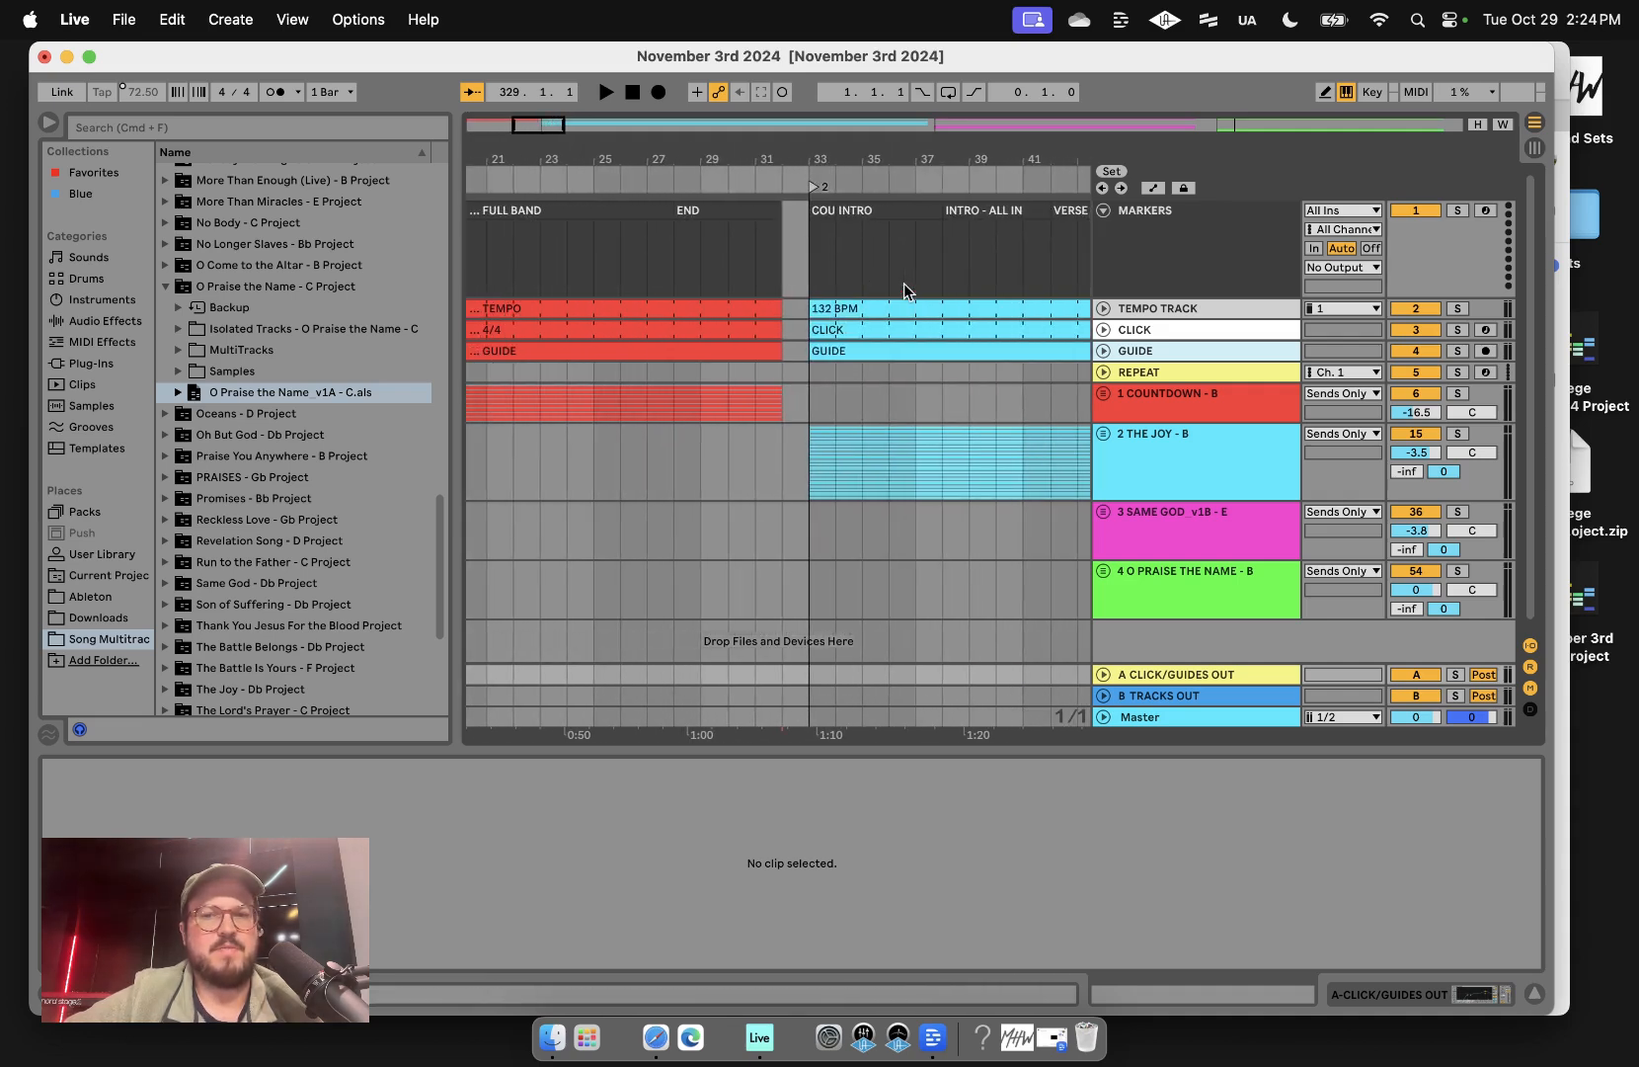
{"action": "left_click", "coordinate": [622, 272]}
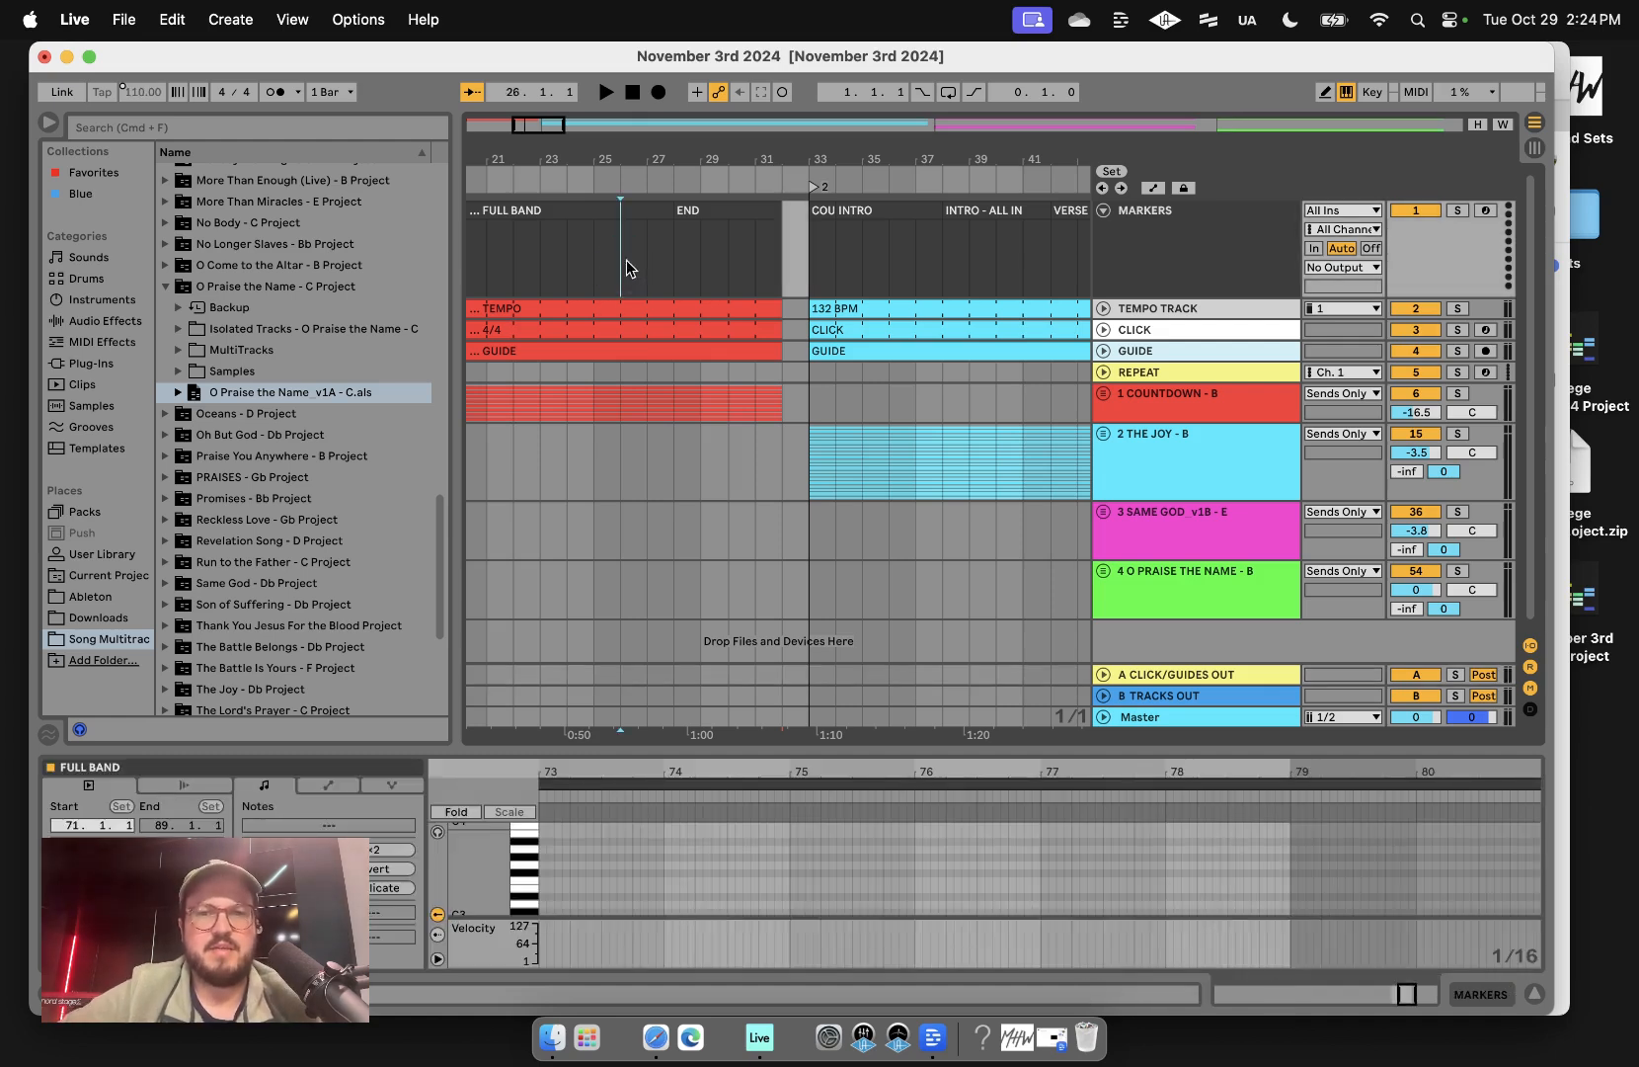
{"action": "left_click", "coordinate": [813, 411]}
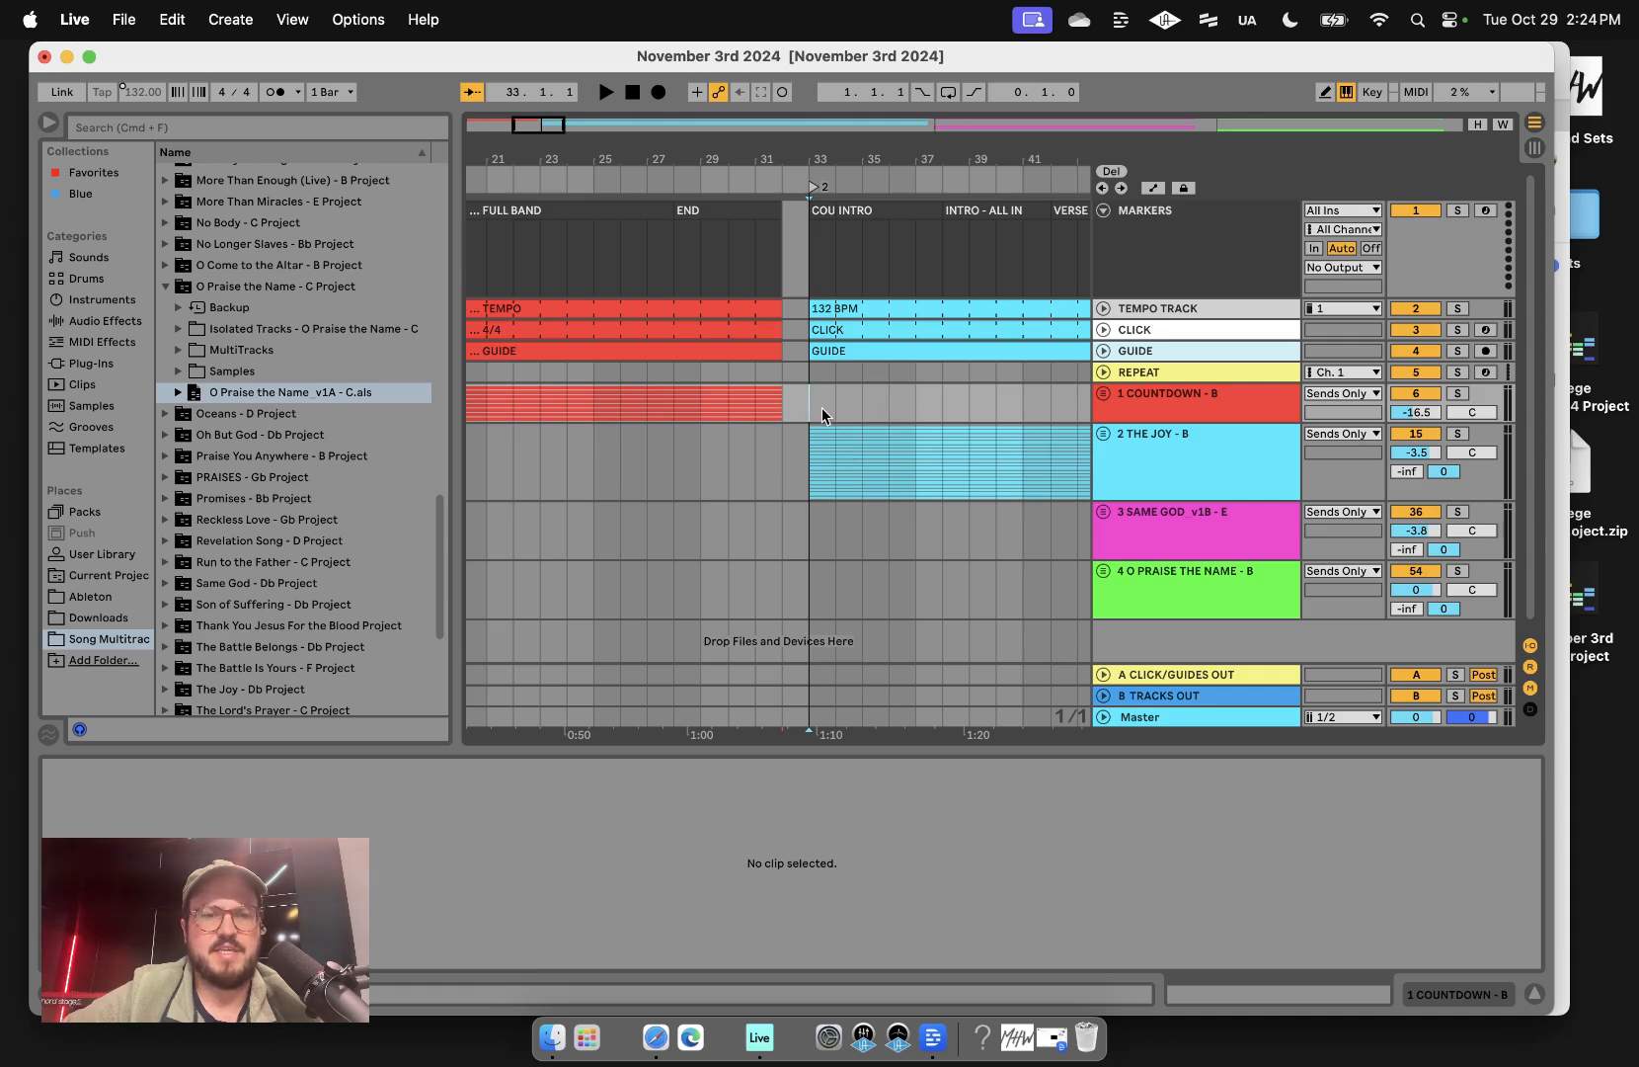
{"action": "scroll", "coordinate": [823, 413], "scroll_direction": "up", "scroll_amount": 3}
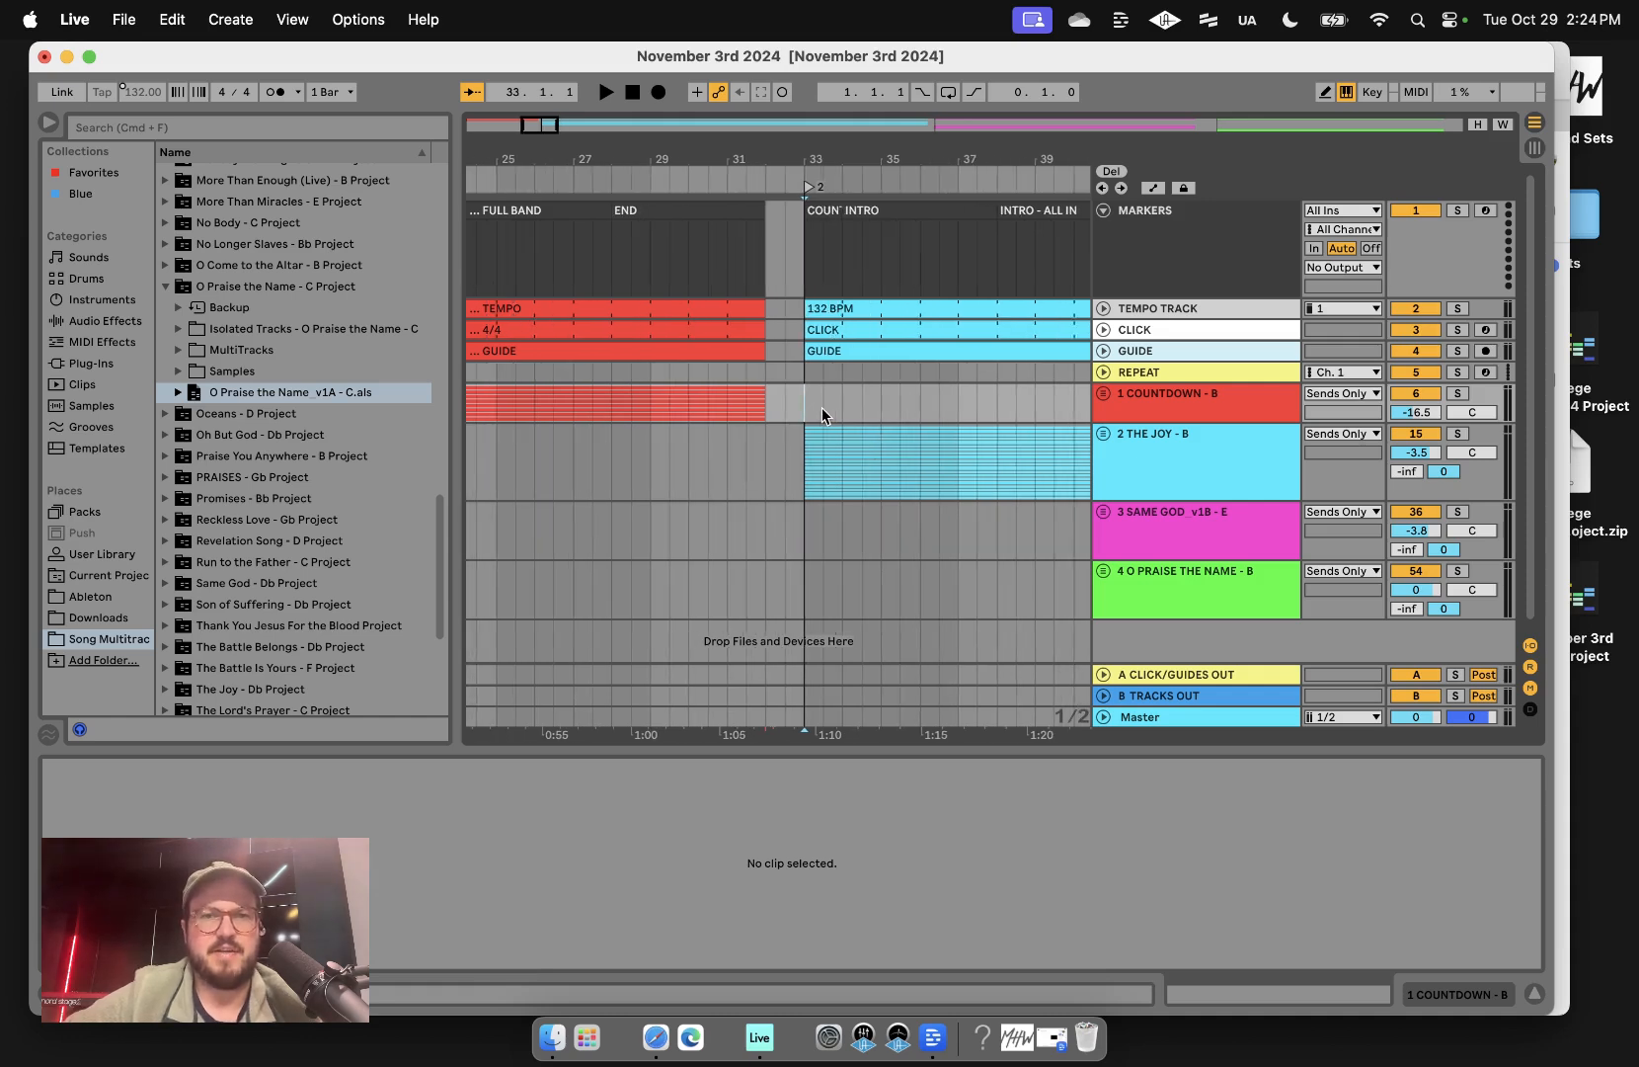
{"action": "scroll", "coordinate": [823, 412], "scroll_direction": "right", "scroll_amount": 2}
{"action": "key", "text": "space"}
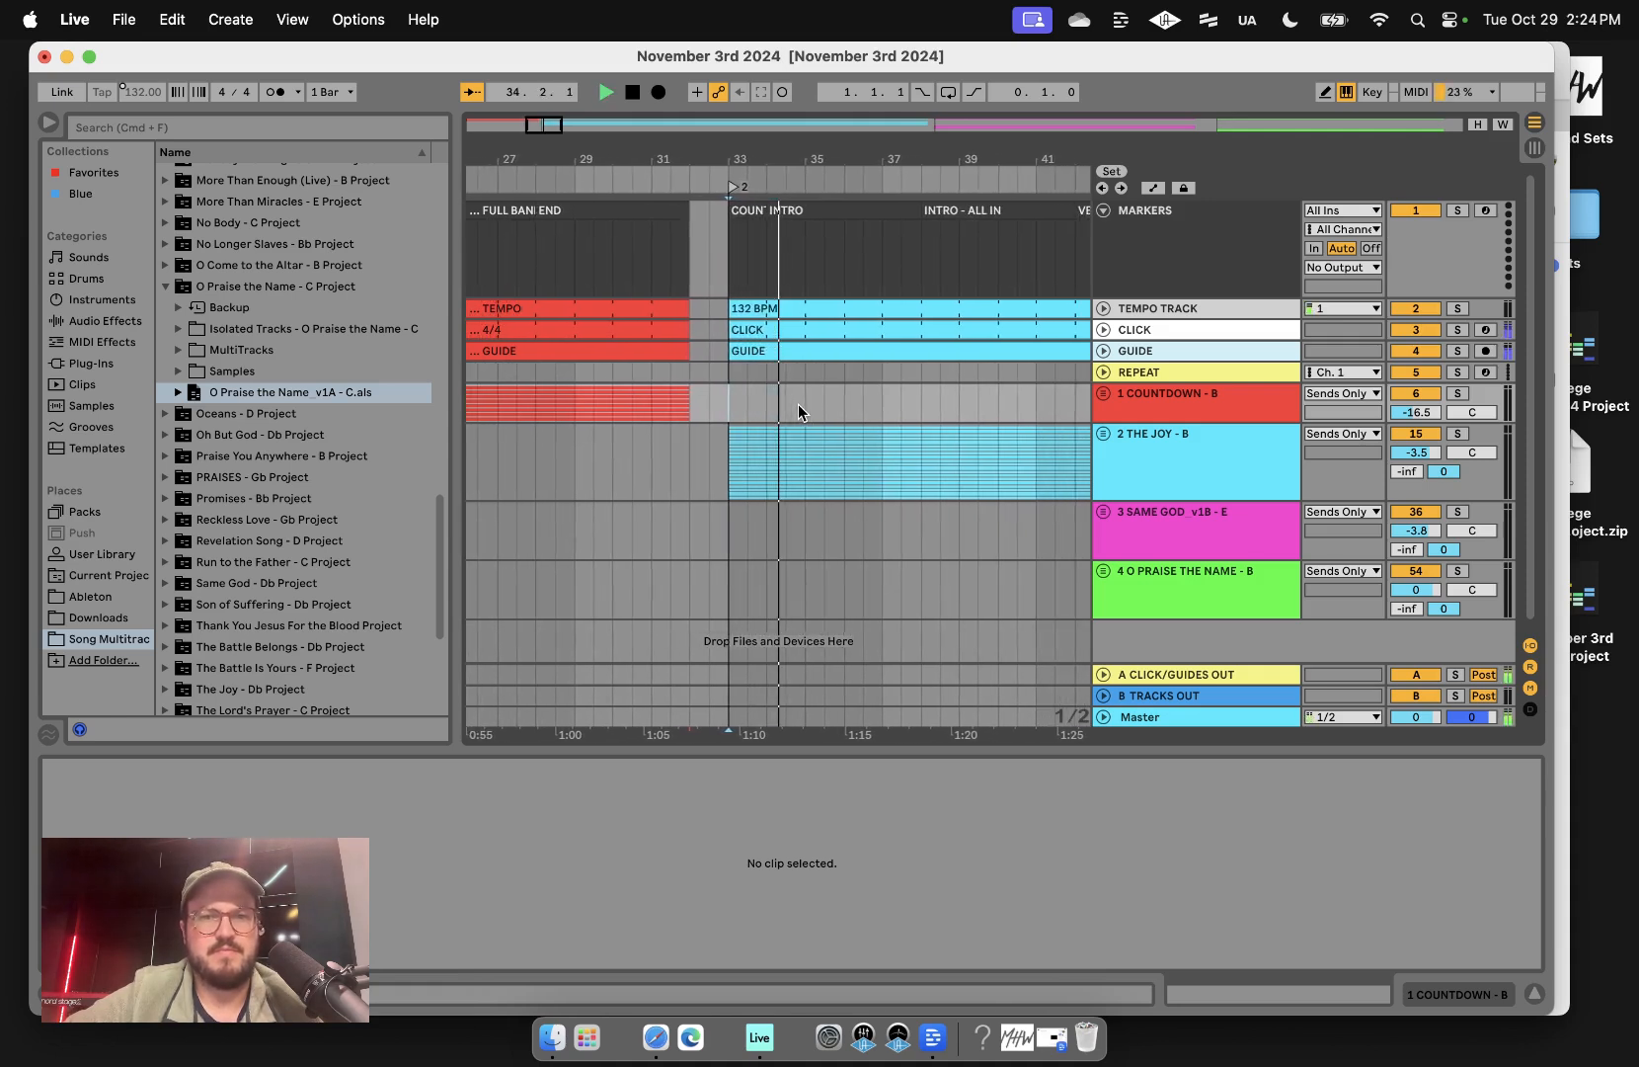
{"action": "key", "text": "space"}
- Play the last bars of the countdown from bar 26 to hear how it ends
{"action": "scroll", "coordinate": [798, 404], "scroll_direction": "down", "scroll_amount": 3}
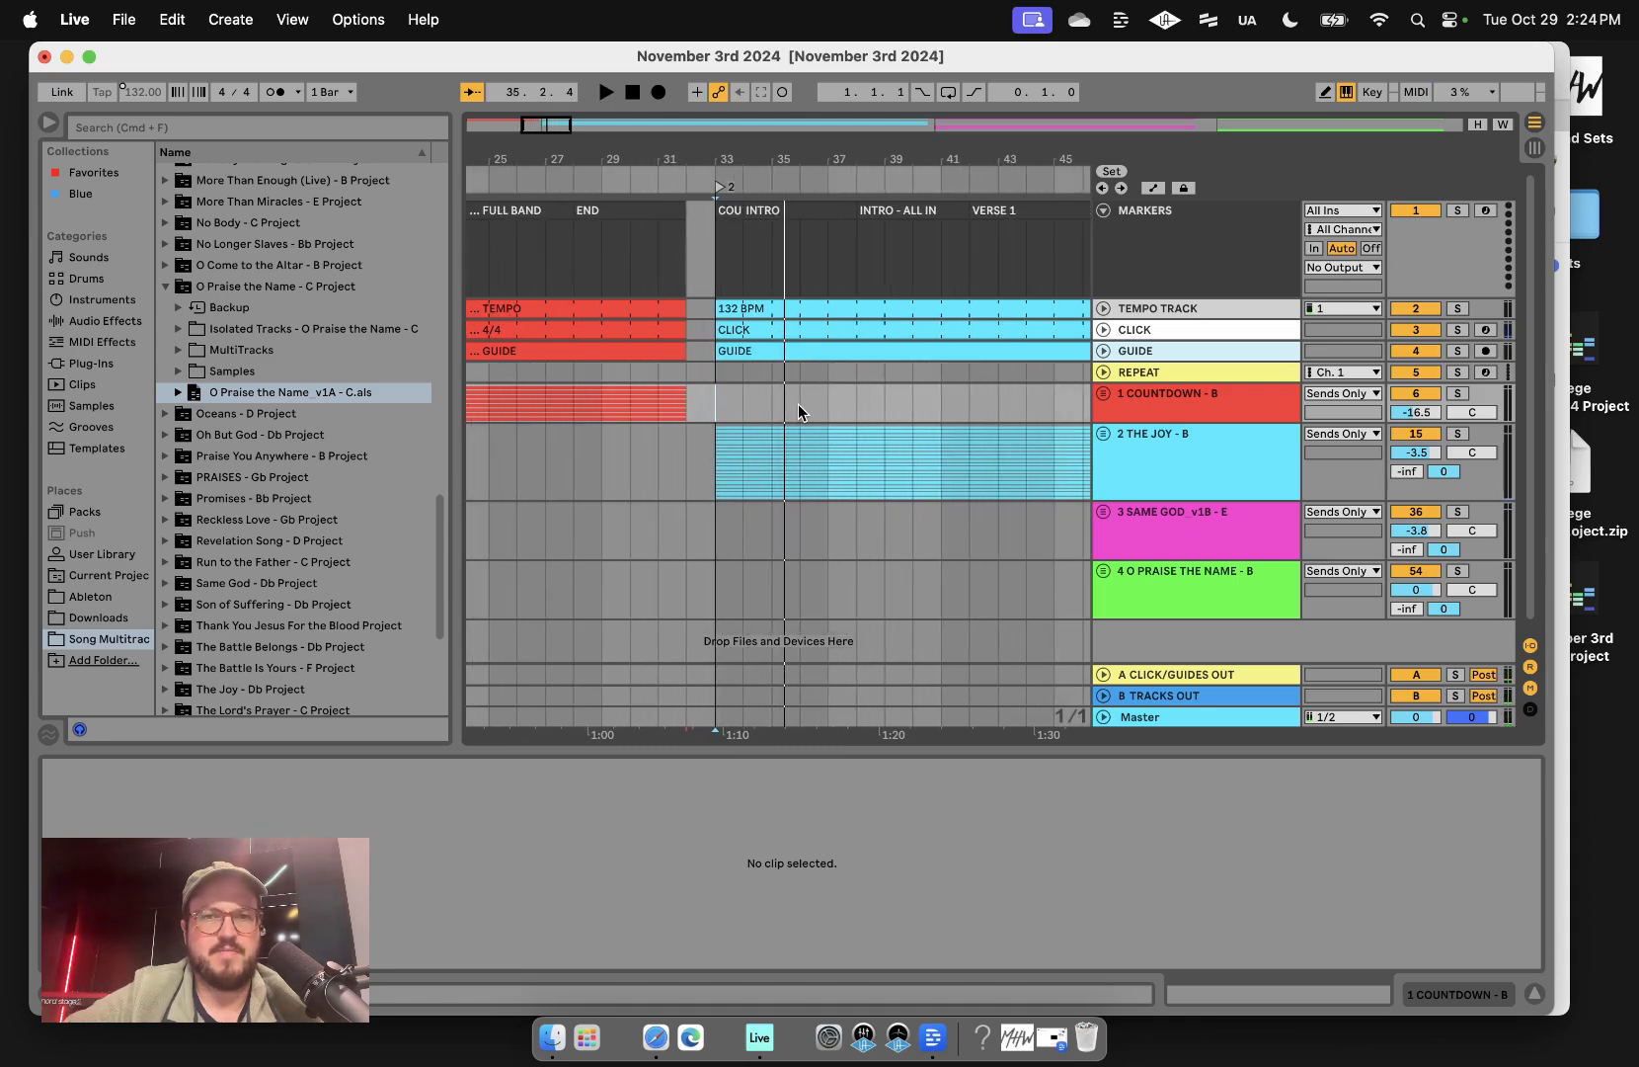
{"action": "scroll", "coordinate": [798, 404], "scroll_direction": "left", "scroll_amount": 3}
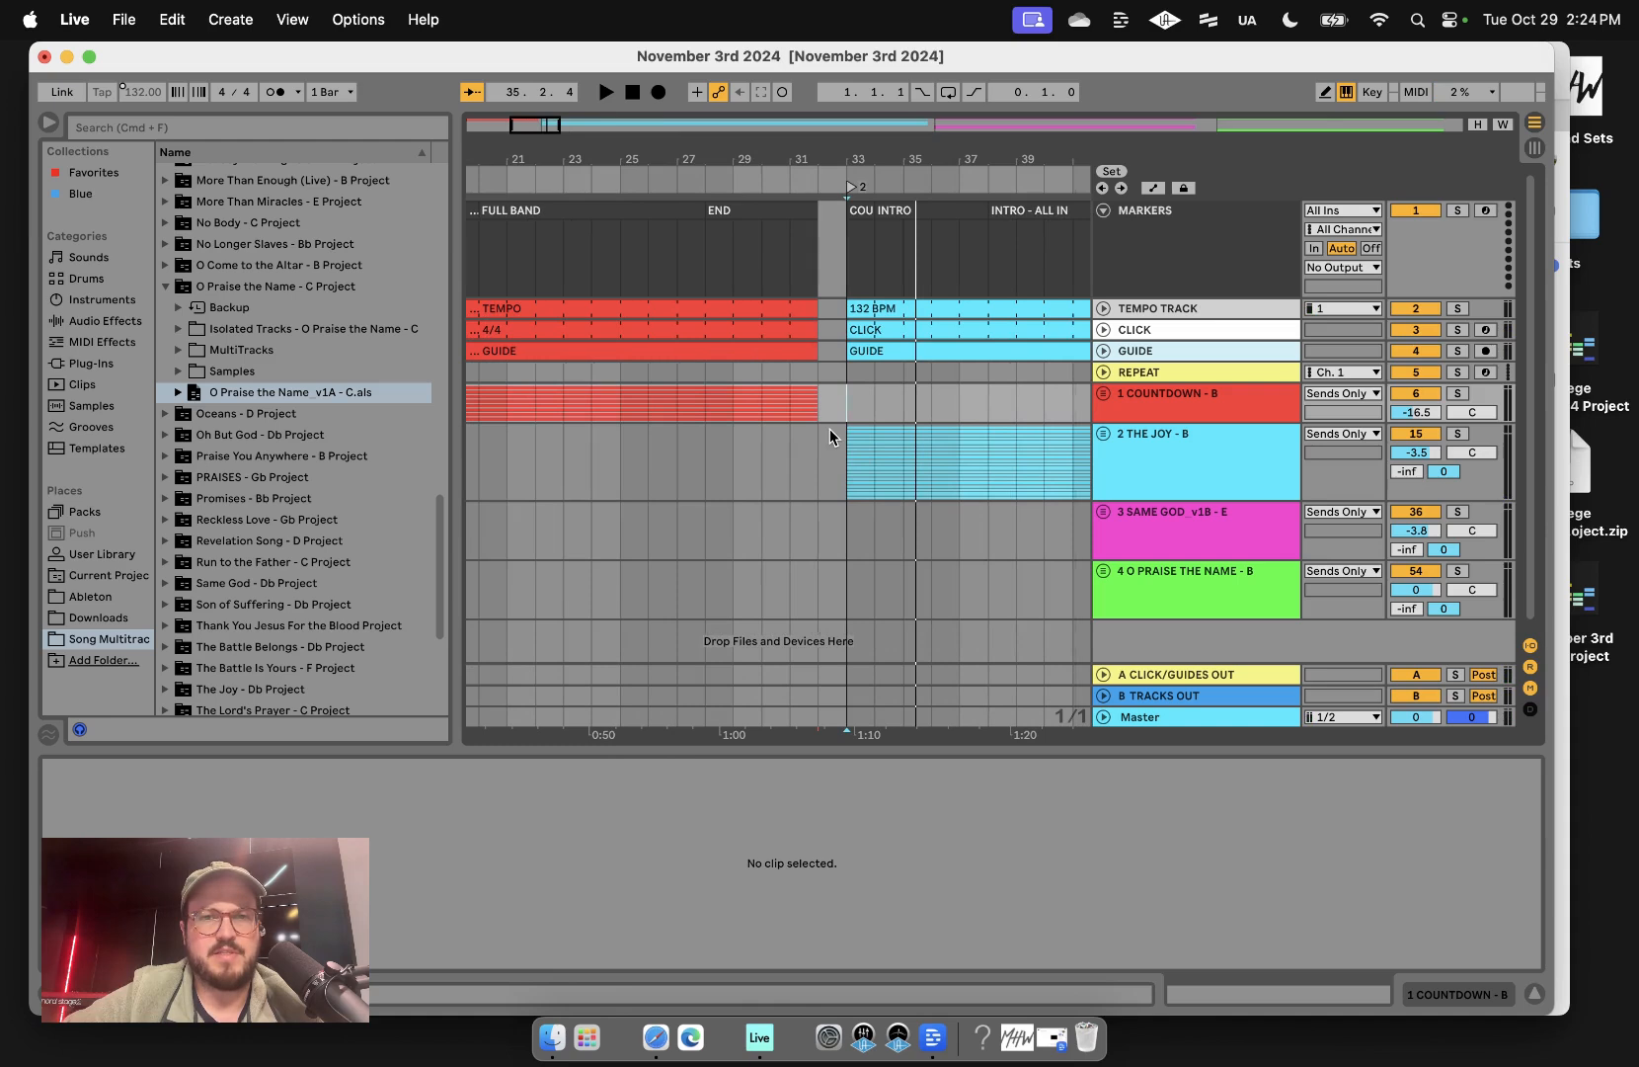
{"action": "scroll", "coordinate": [878, 366], "scroll_direction": "left", "scroll_amount": 1}
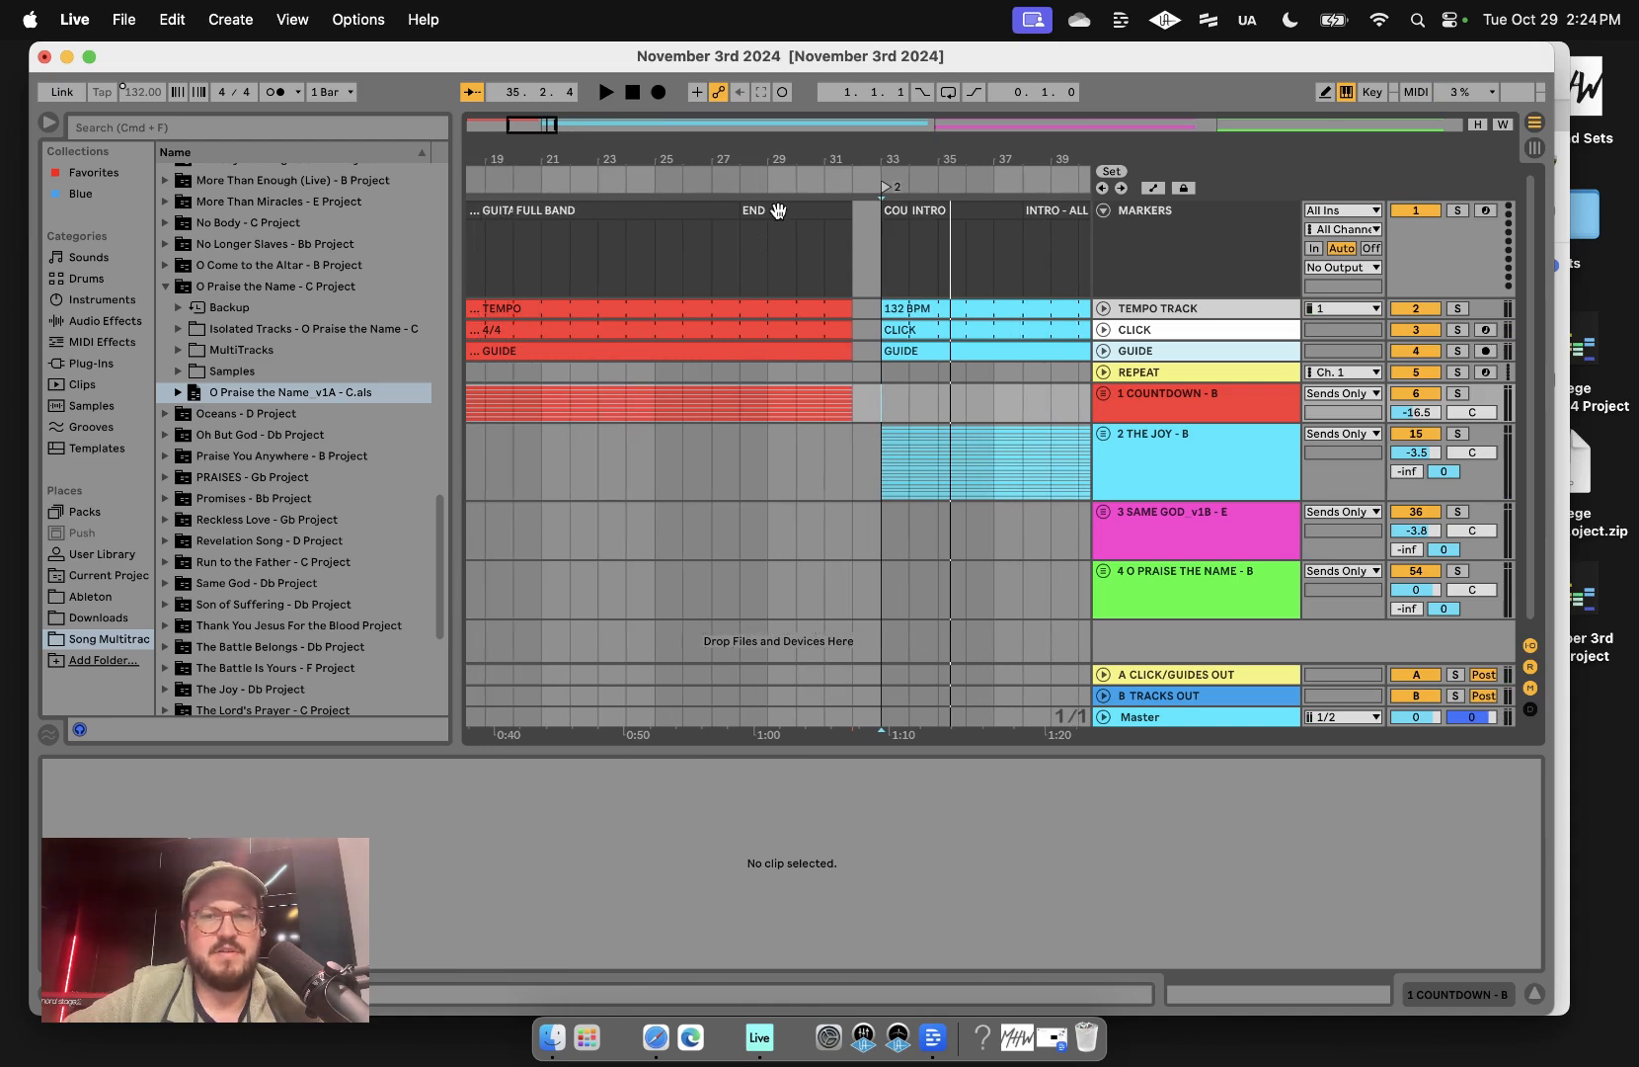
{"action": "left_click", "coordinate": [687, 373]}
{"action": "key", "text": "space"}
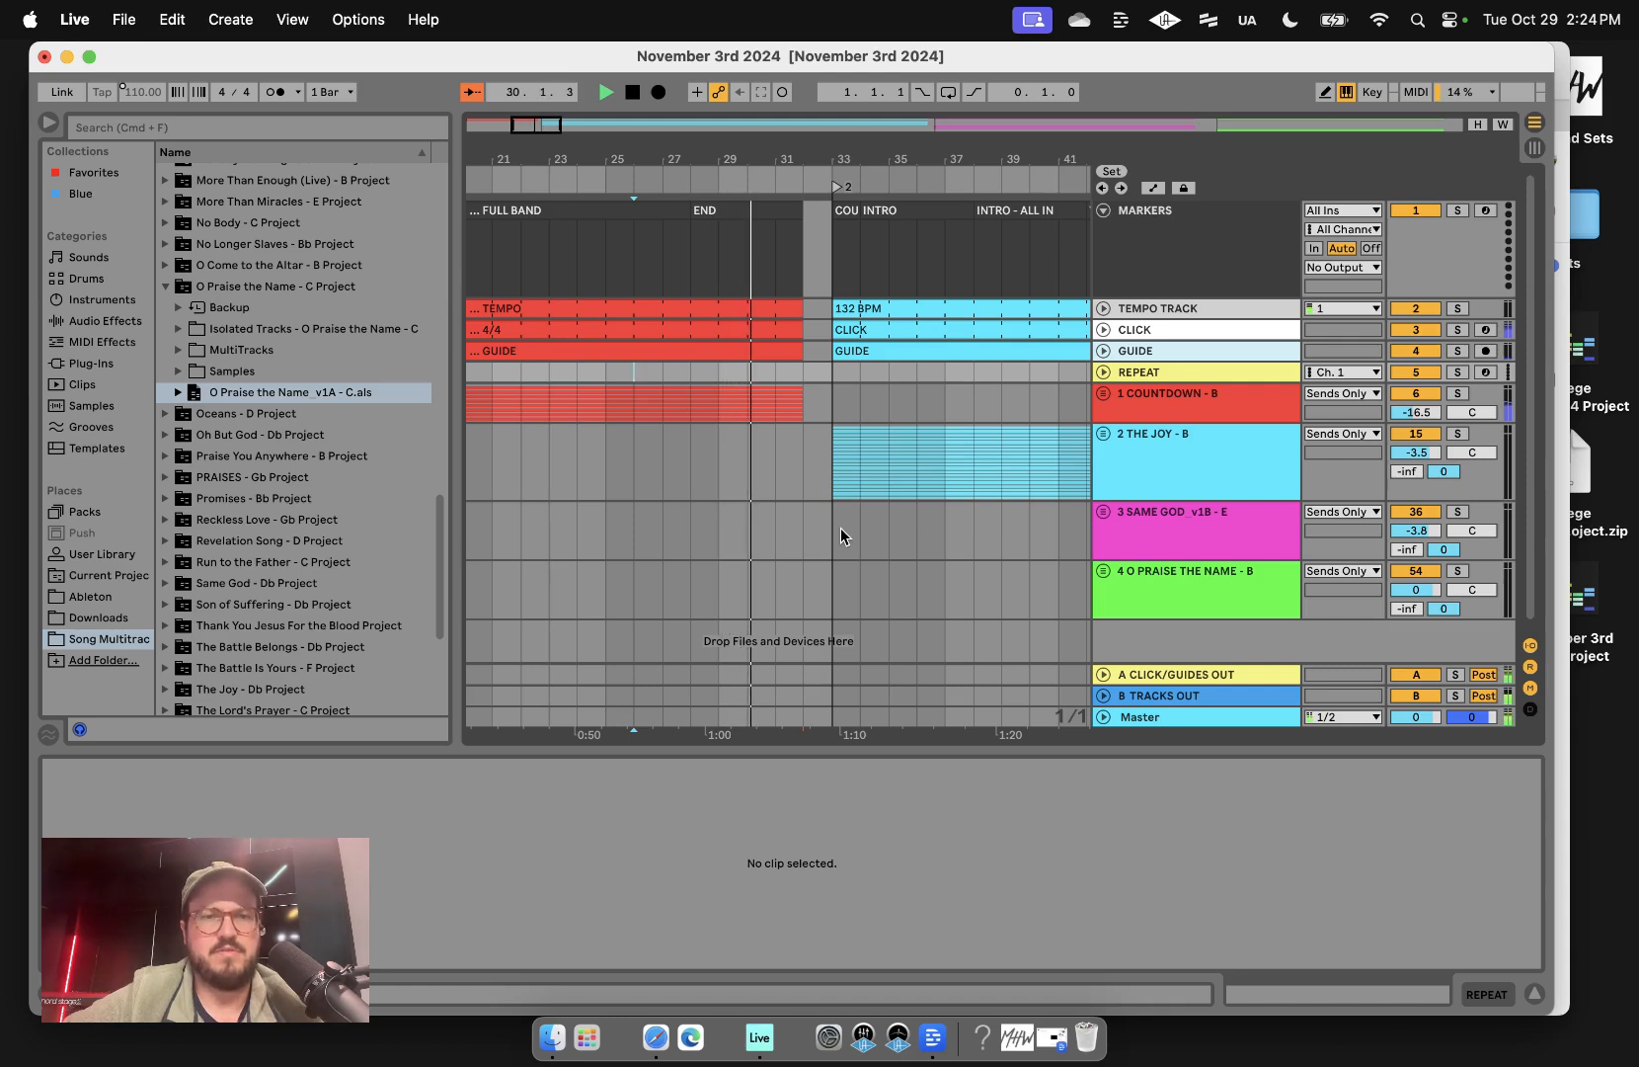
{"action": "key", "text": "space"}
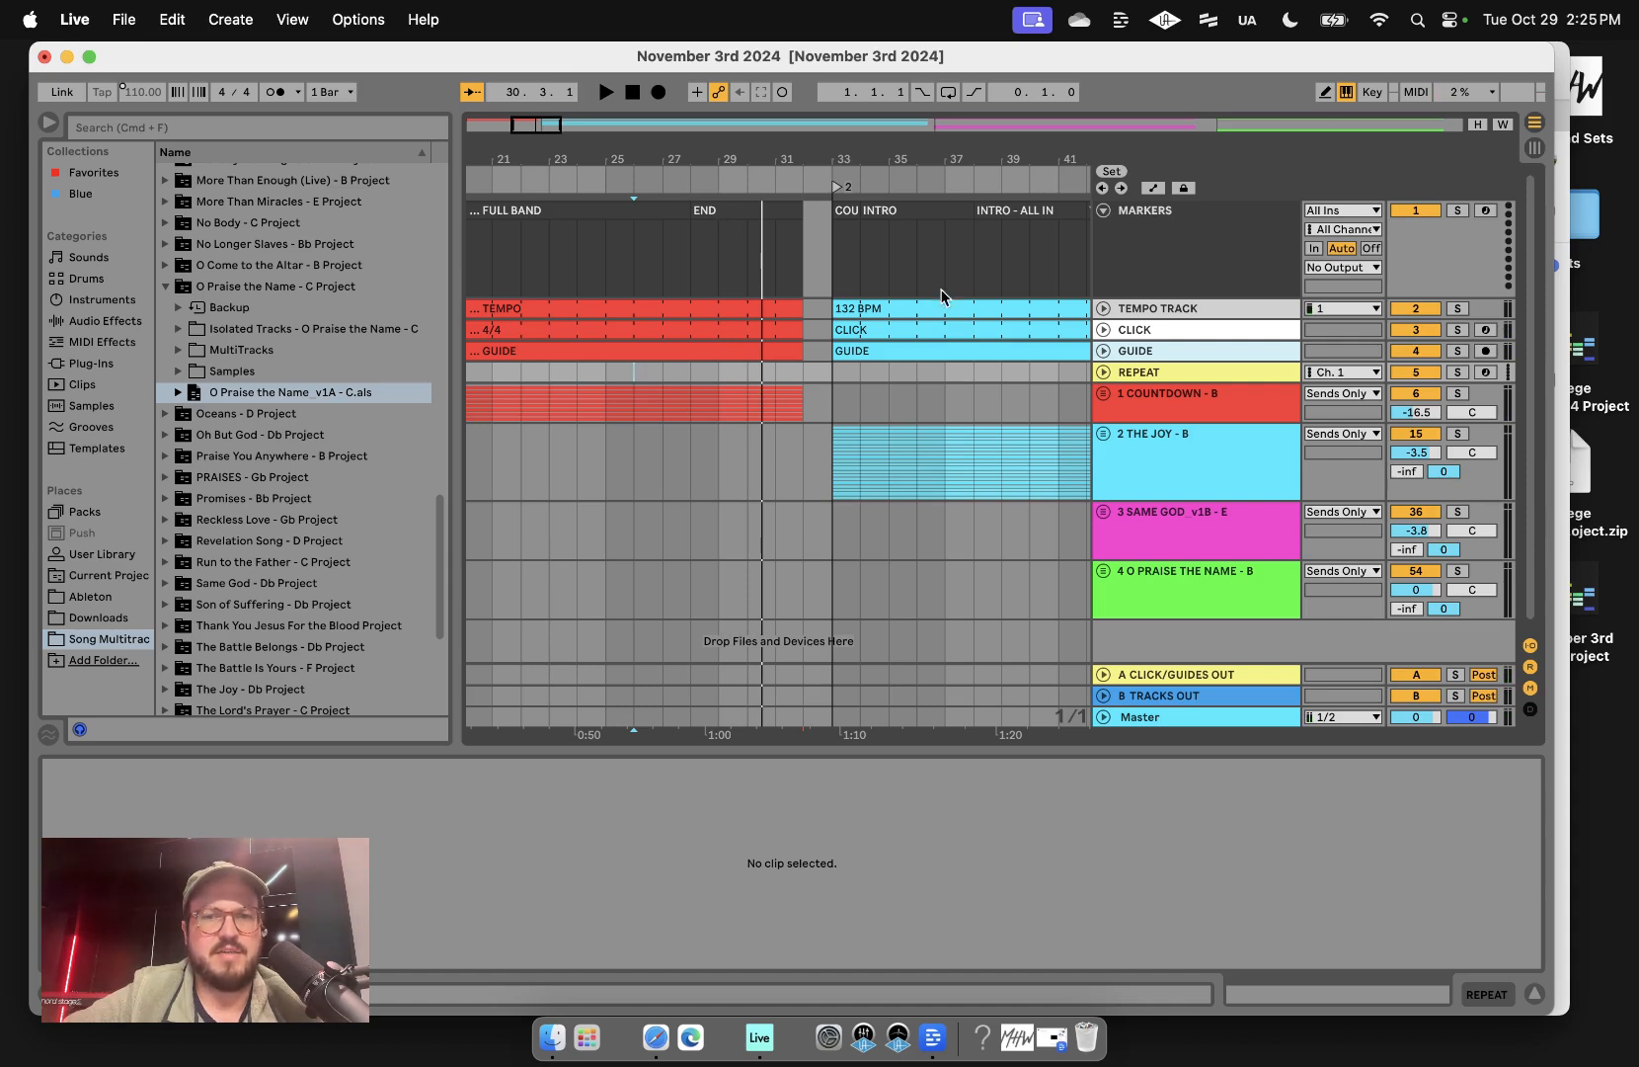
- Unfold the GUIDE track and play the countdown's guide cues from the END marker
{"action": "left_click", "coordinate": [1103, 351]}
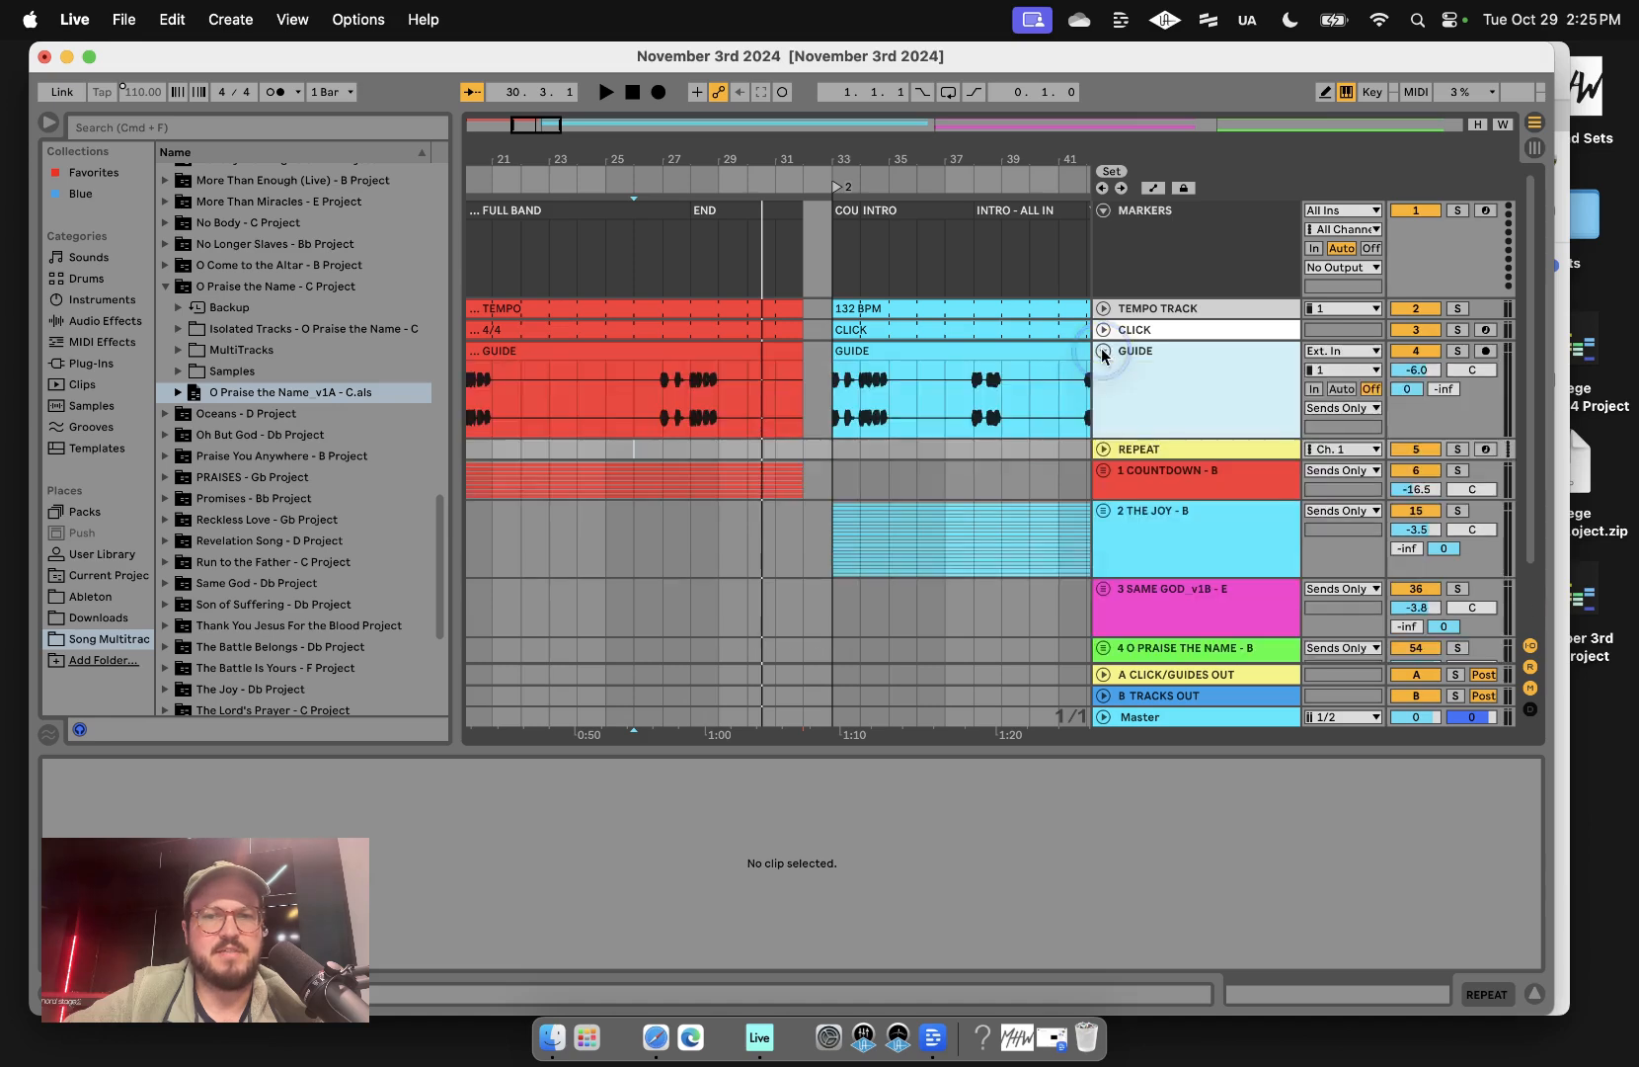
{"action": "scroll", "coordinate": [713, 392], "scroll_direction": "up", "scroll_amount": 2}
{"action": "scroll", "coordinate": [713, 392], "scroll_direction": "up", "scroll_amount": 1}
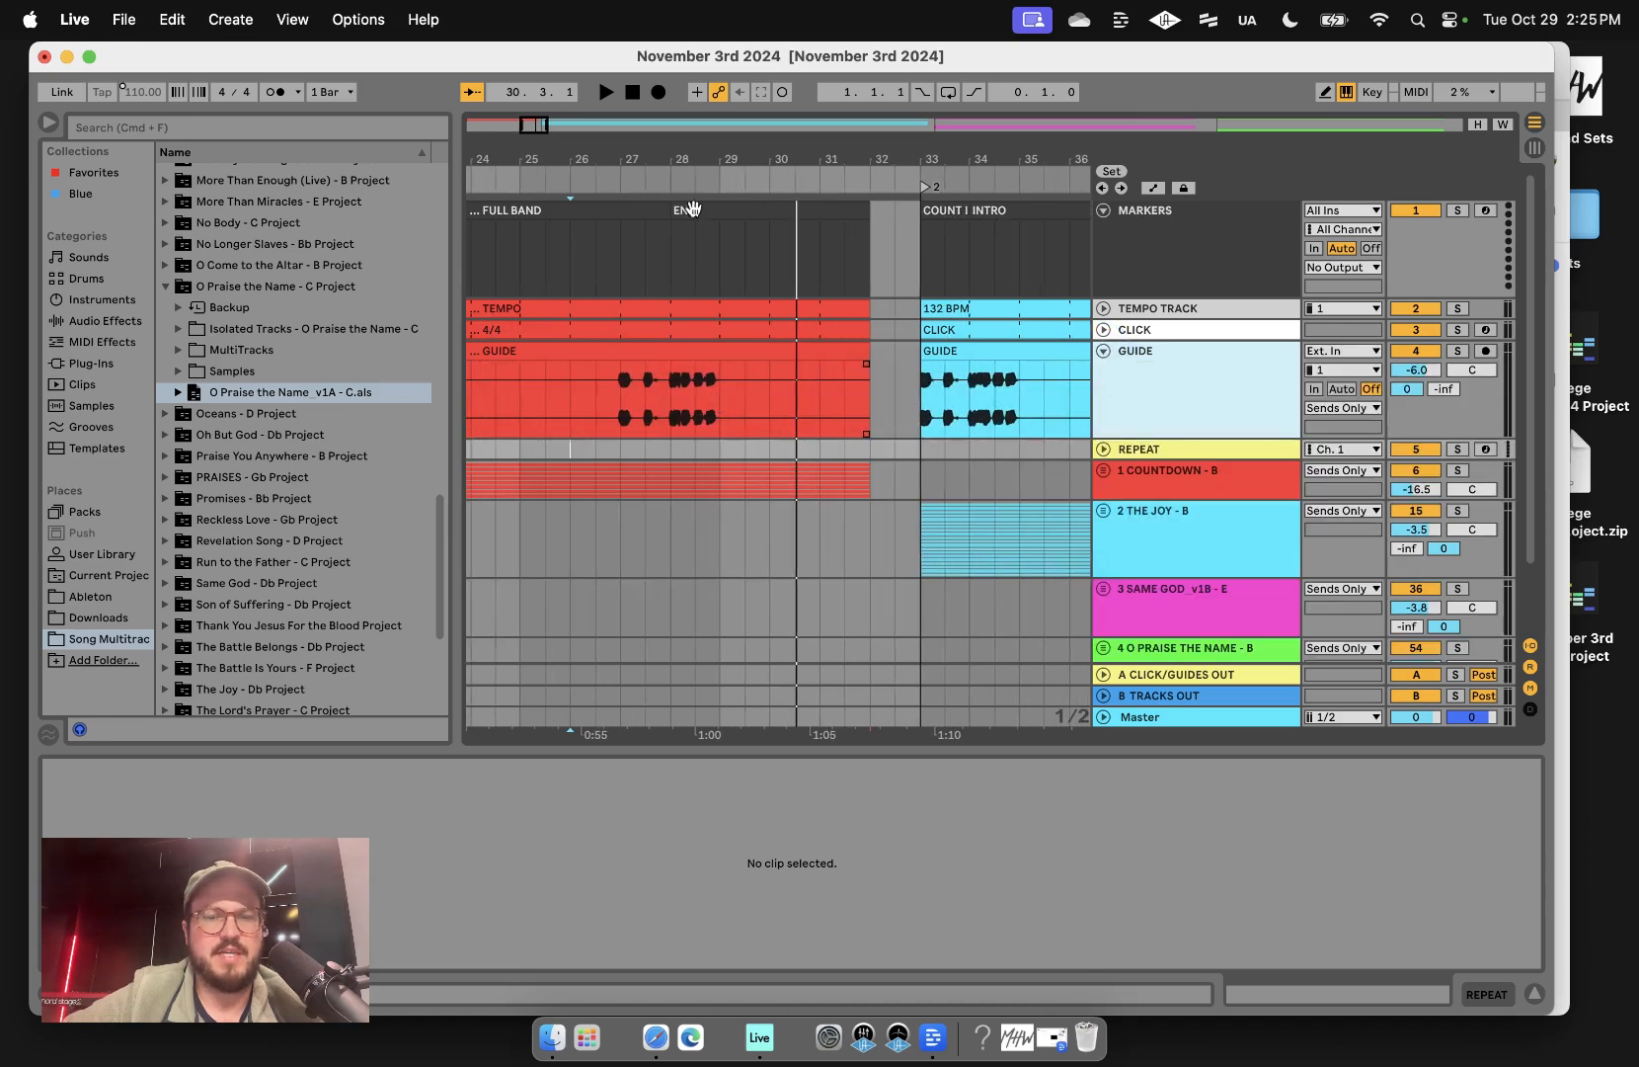
{"action": "left_click", "coordinate": [691, 210]}
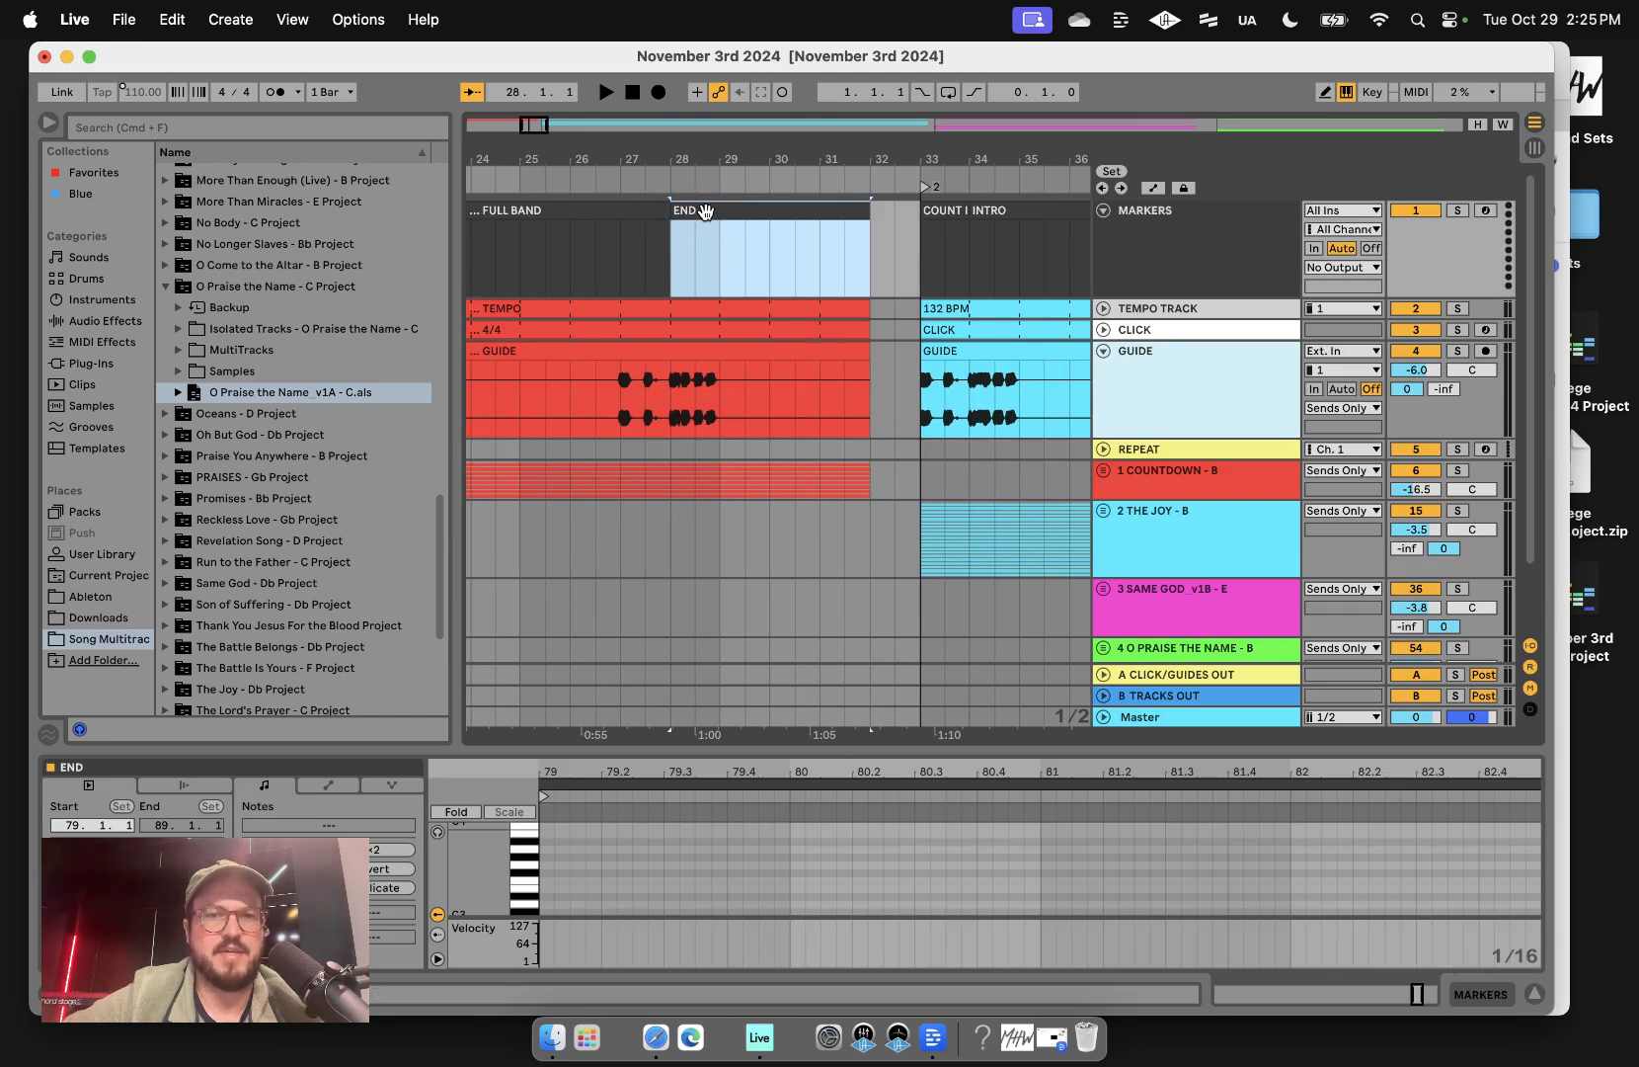
{"action": "key", "text": "space"}
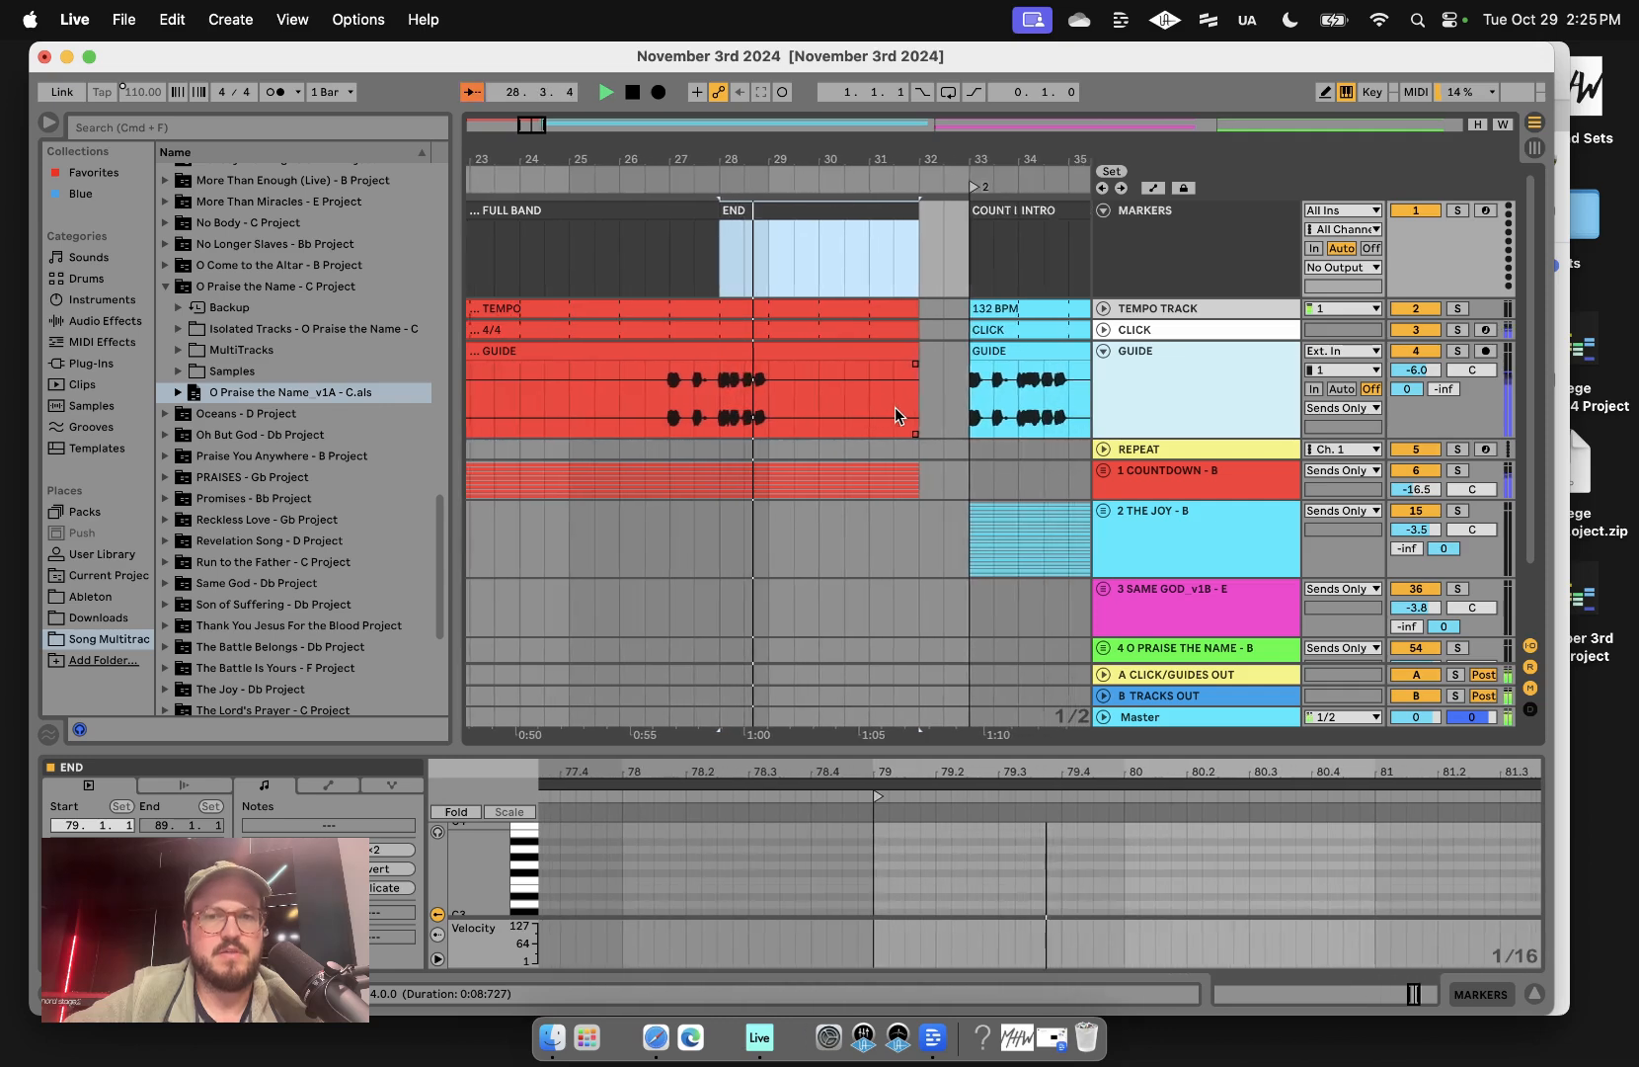
{"action": "key", "text": "space"}
- Cut the time between bar 29, right after the countdown's last guide cue, and the start of The Joy
{"action": "left_click", "coordinate": [750, 383]}
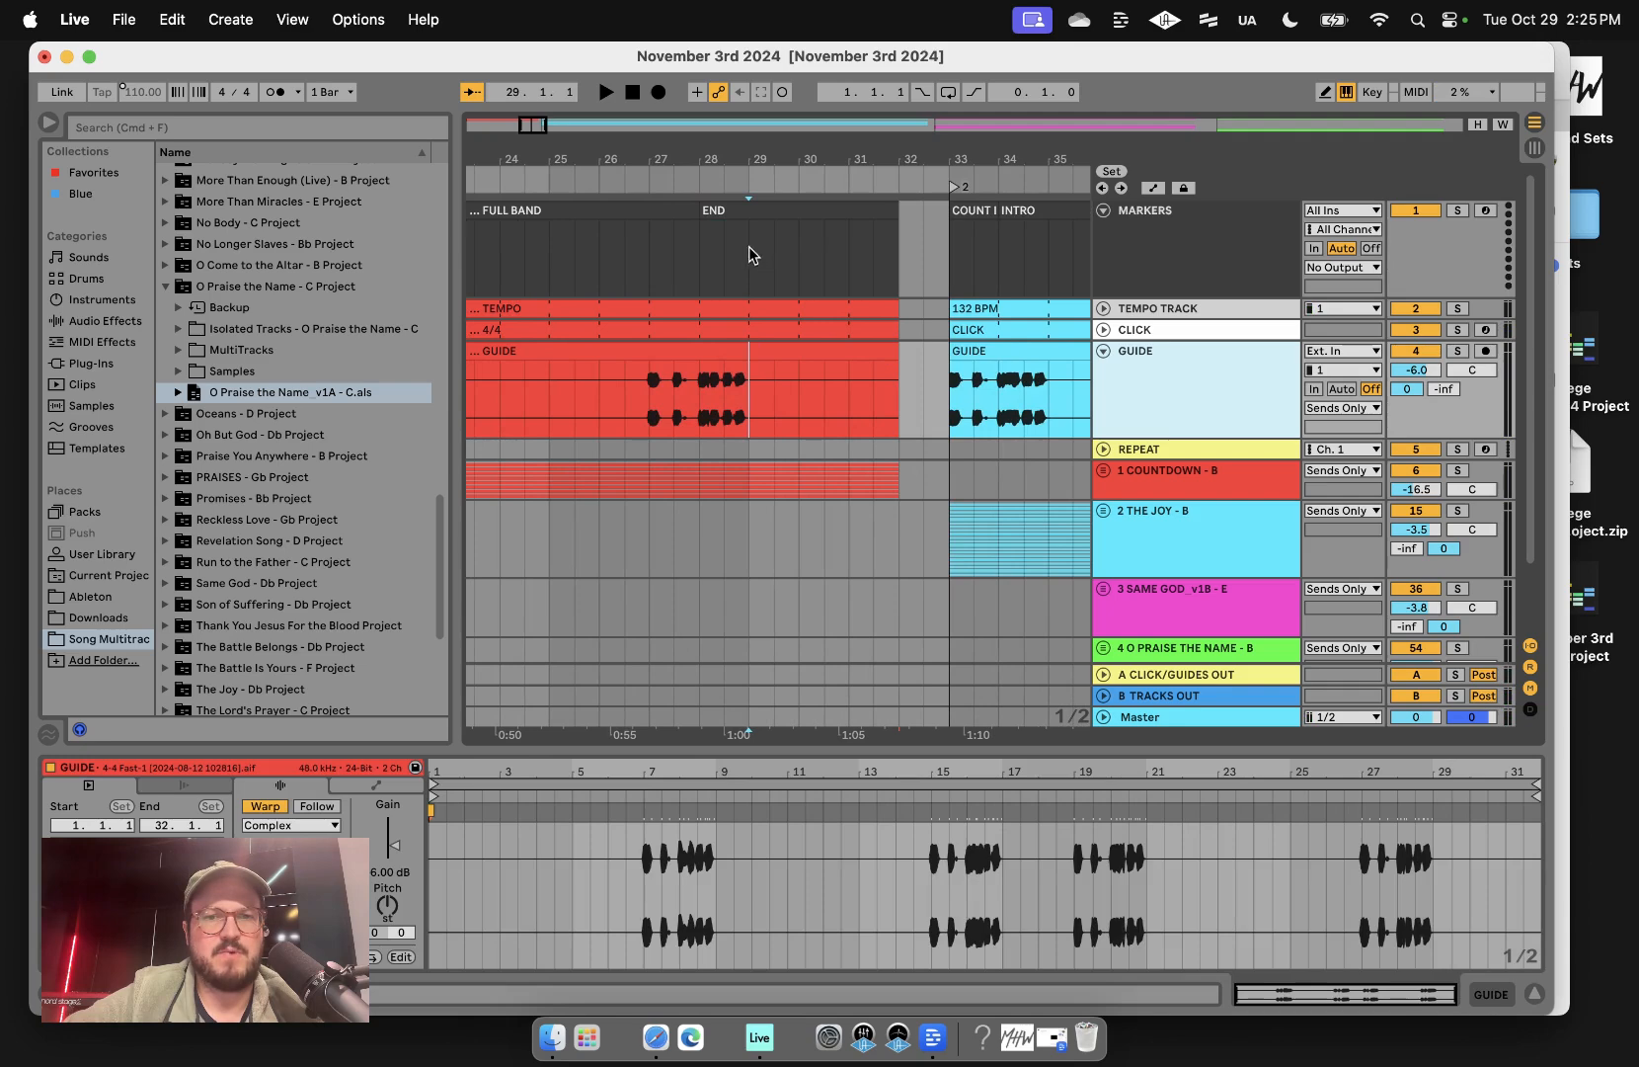
{"action": "scroll", "coordinate": [763, 344], "scroll_direction": "down", "scroll_amount": 2}
{"action": "scroll", "coordinate": [763, 344], "scroll_direction": "right", "scroll_amount": 2}
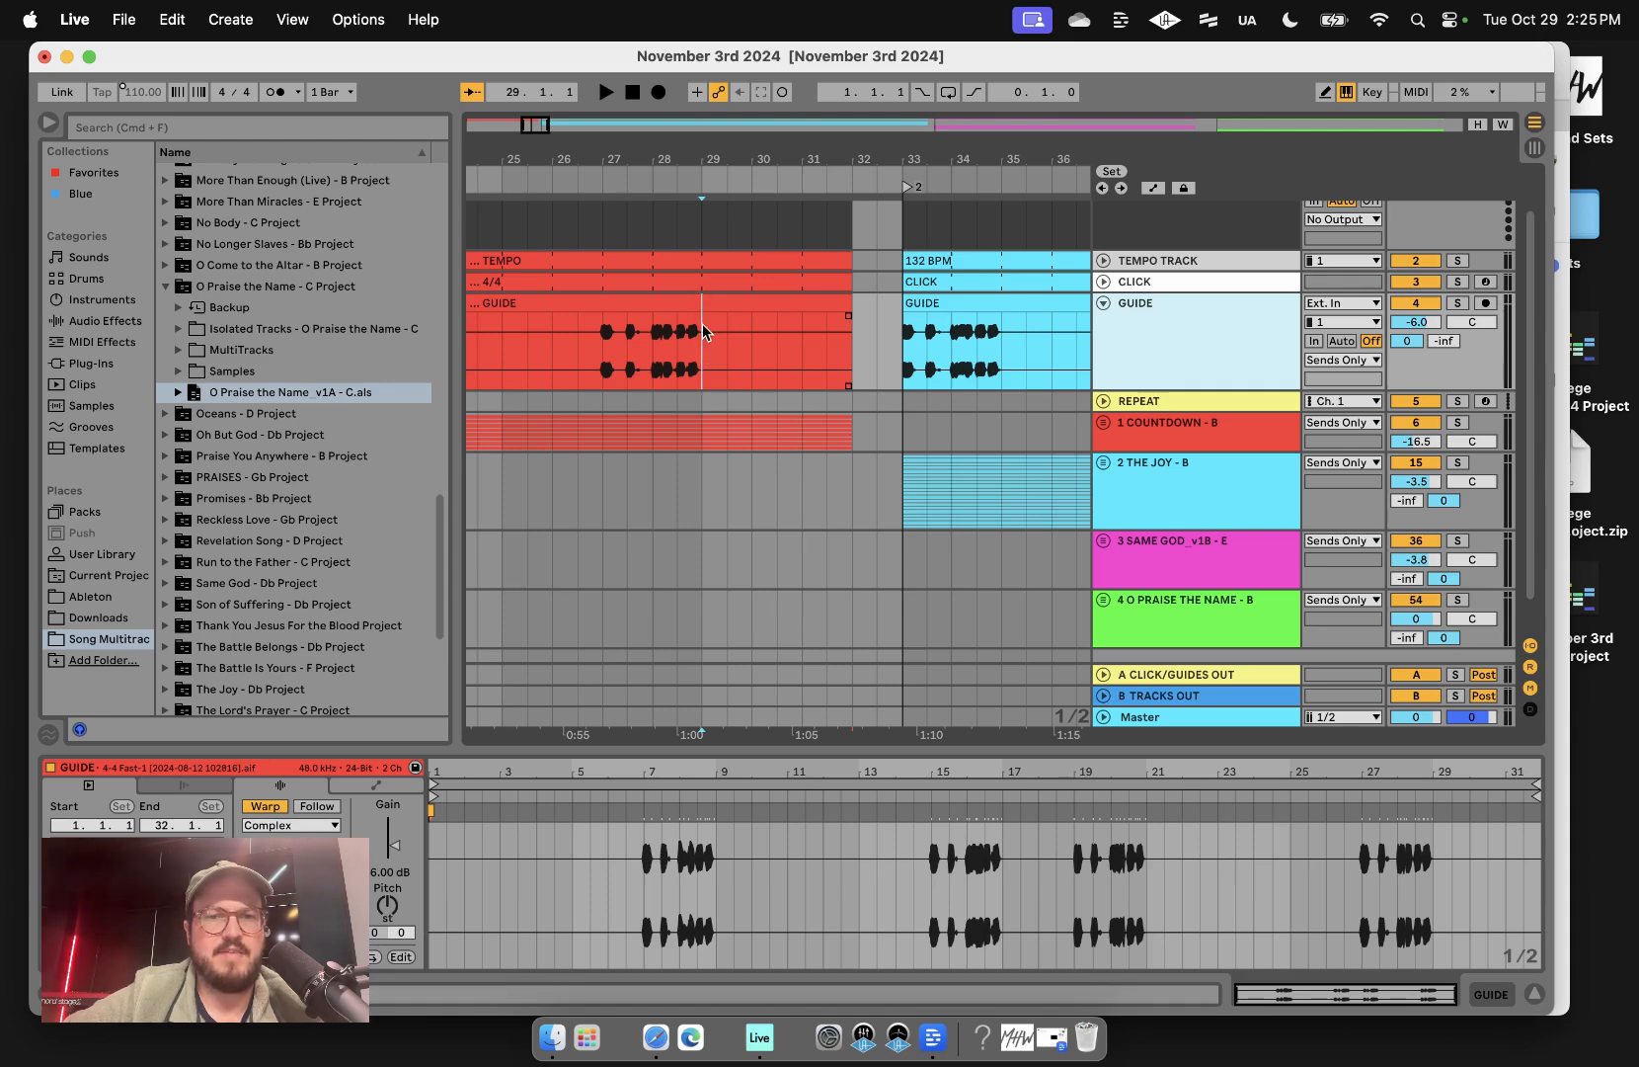
{"action": "left_click_drag", "start_coordinate": [702, 344], "coordinate": [897, 323]}
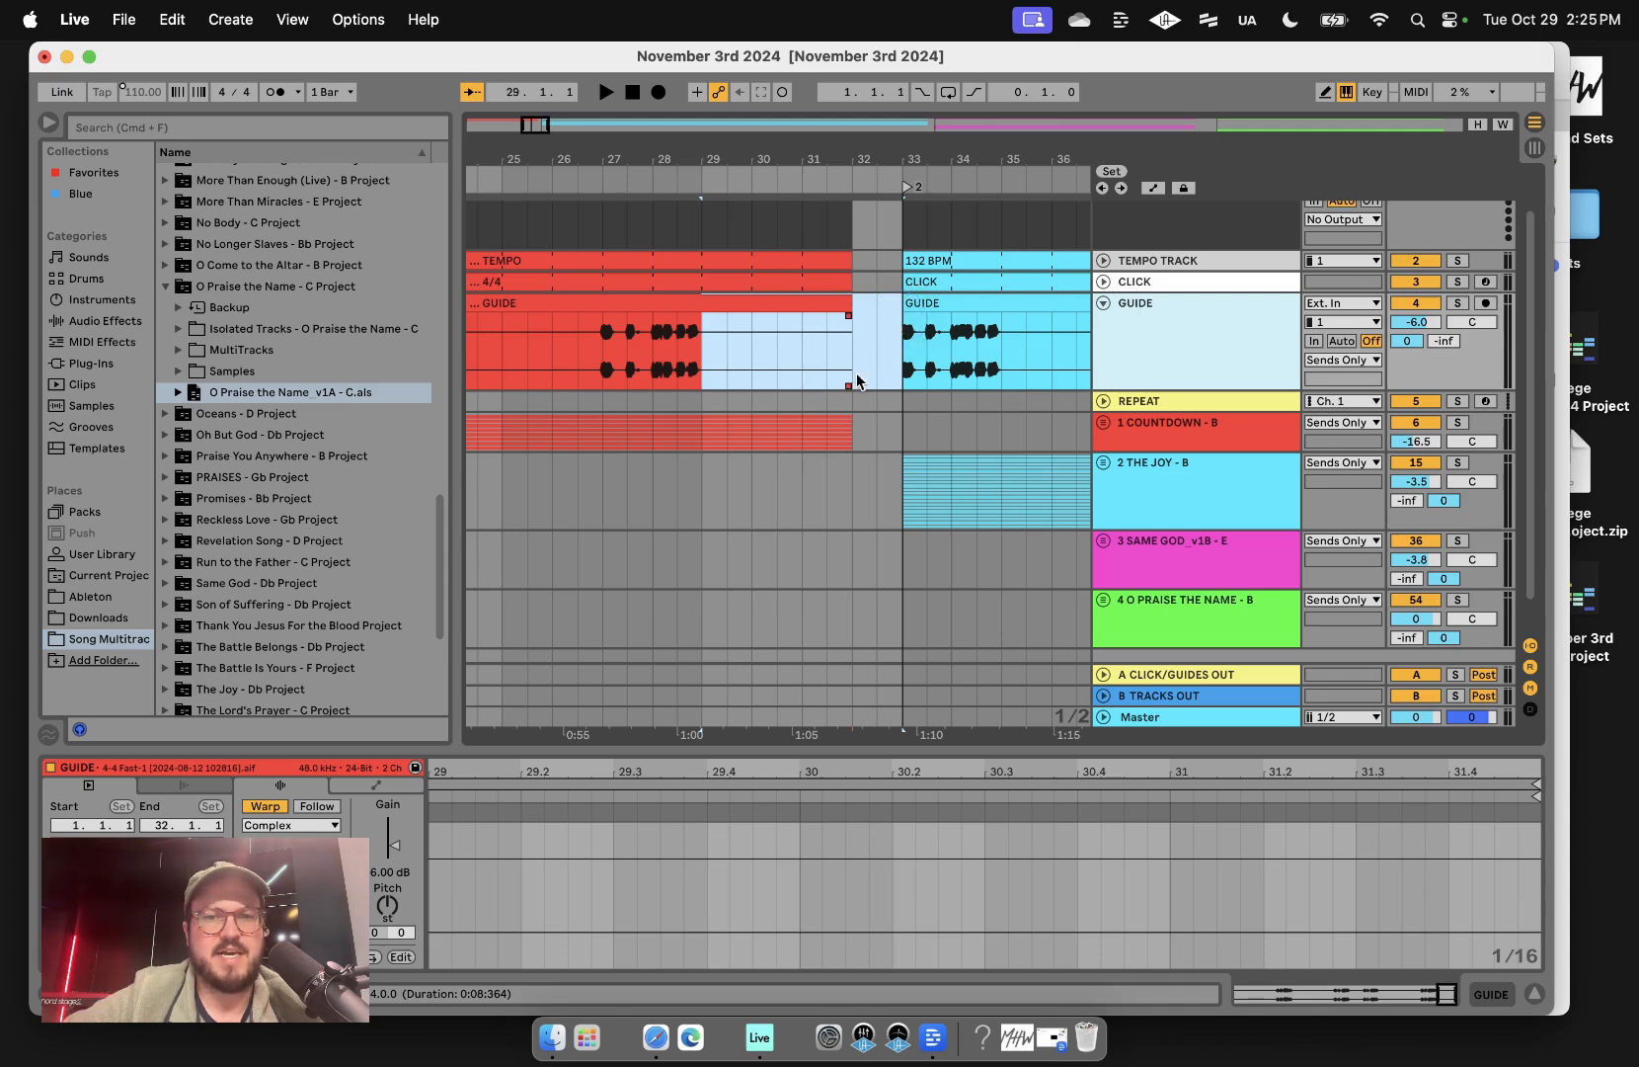
{"action": "left_click", "coordinate": [173, 20]}
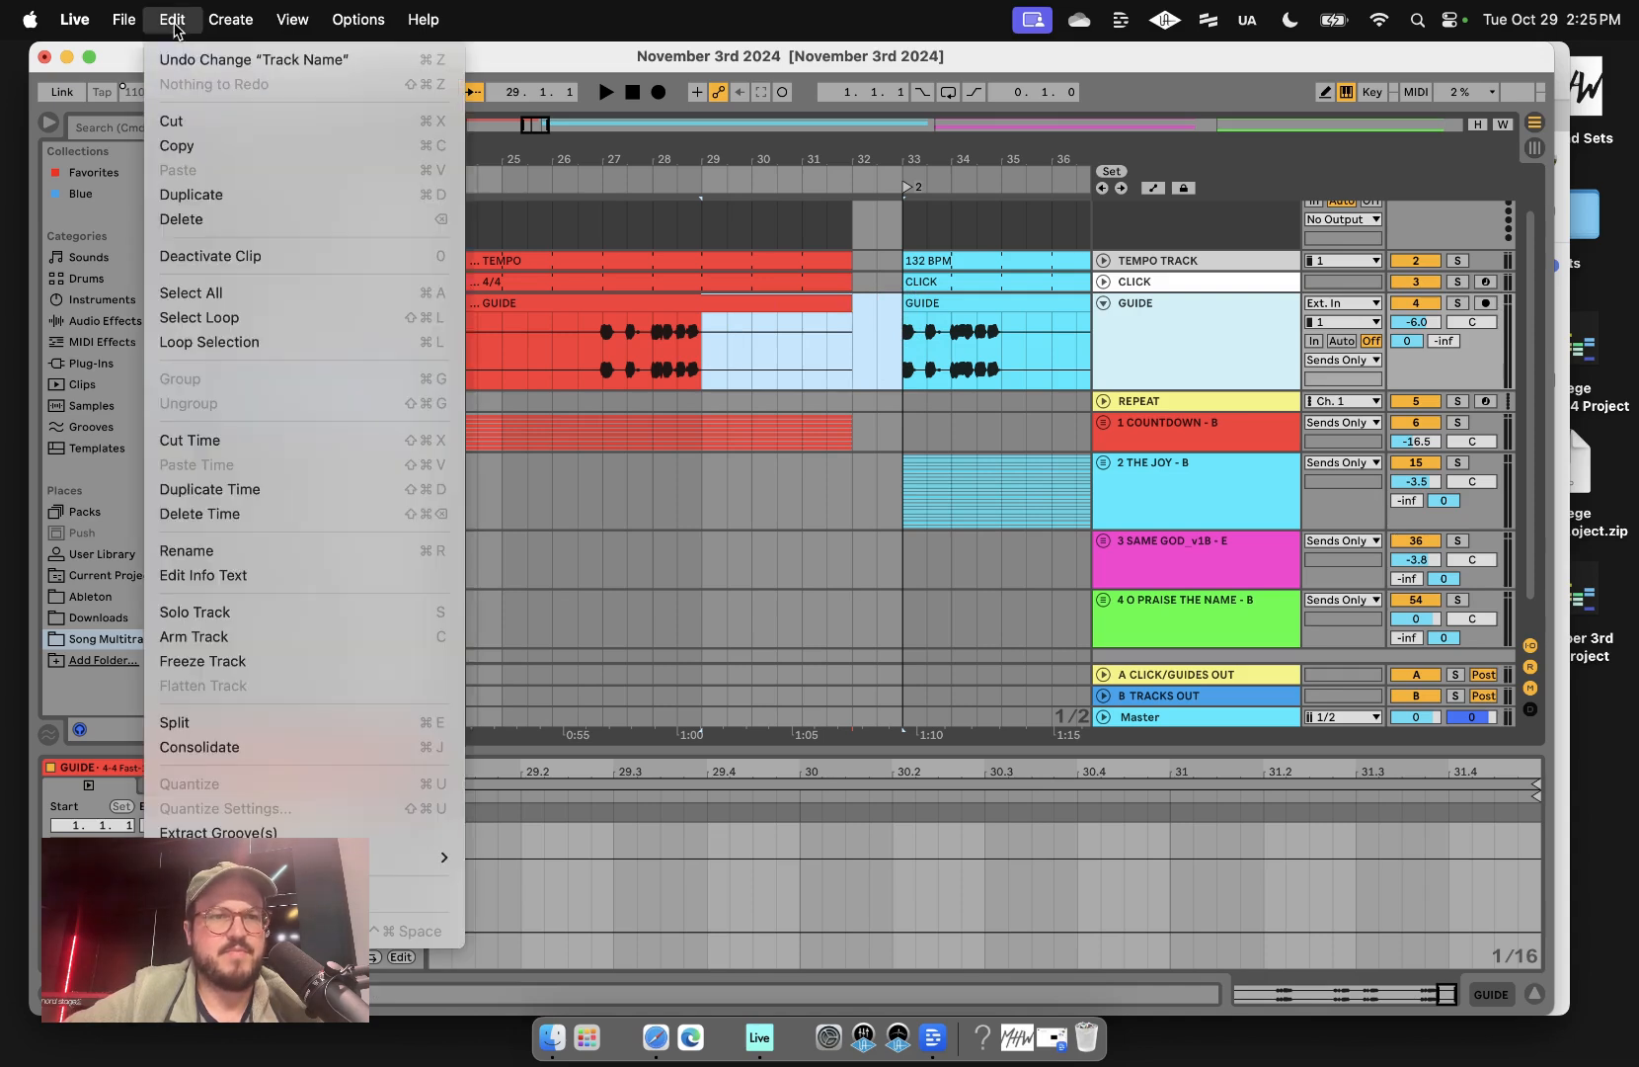
{"action": "left_click", "coordinate": [227, 440]}
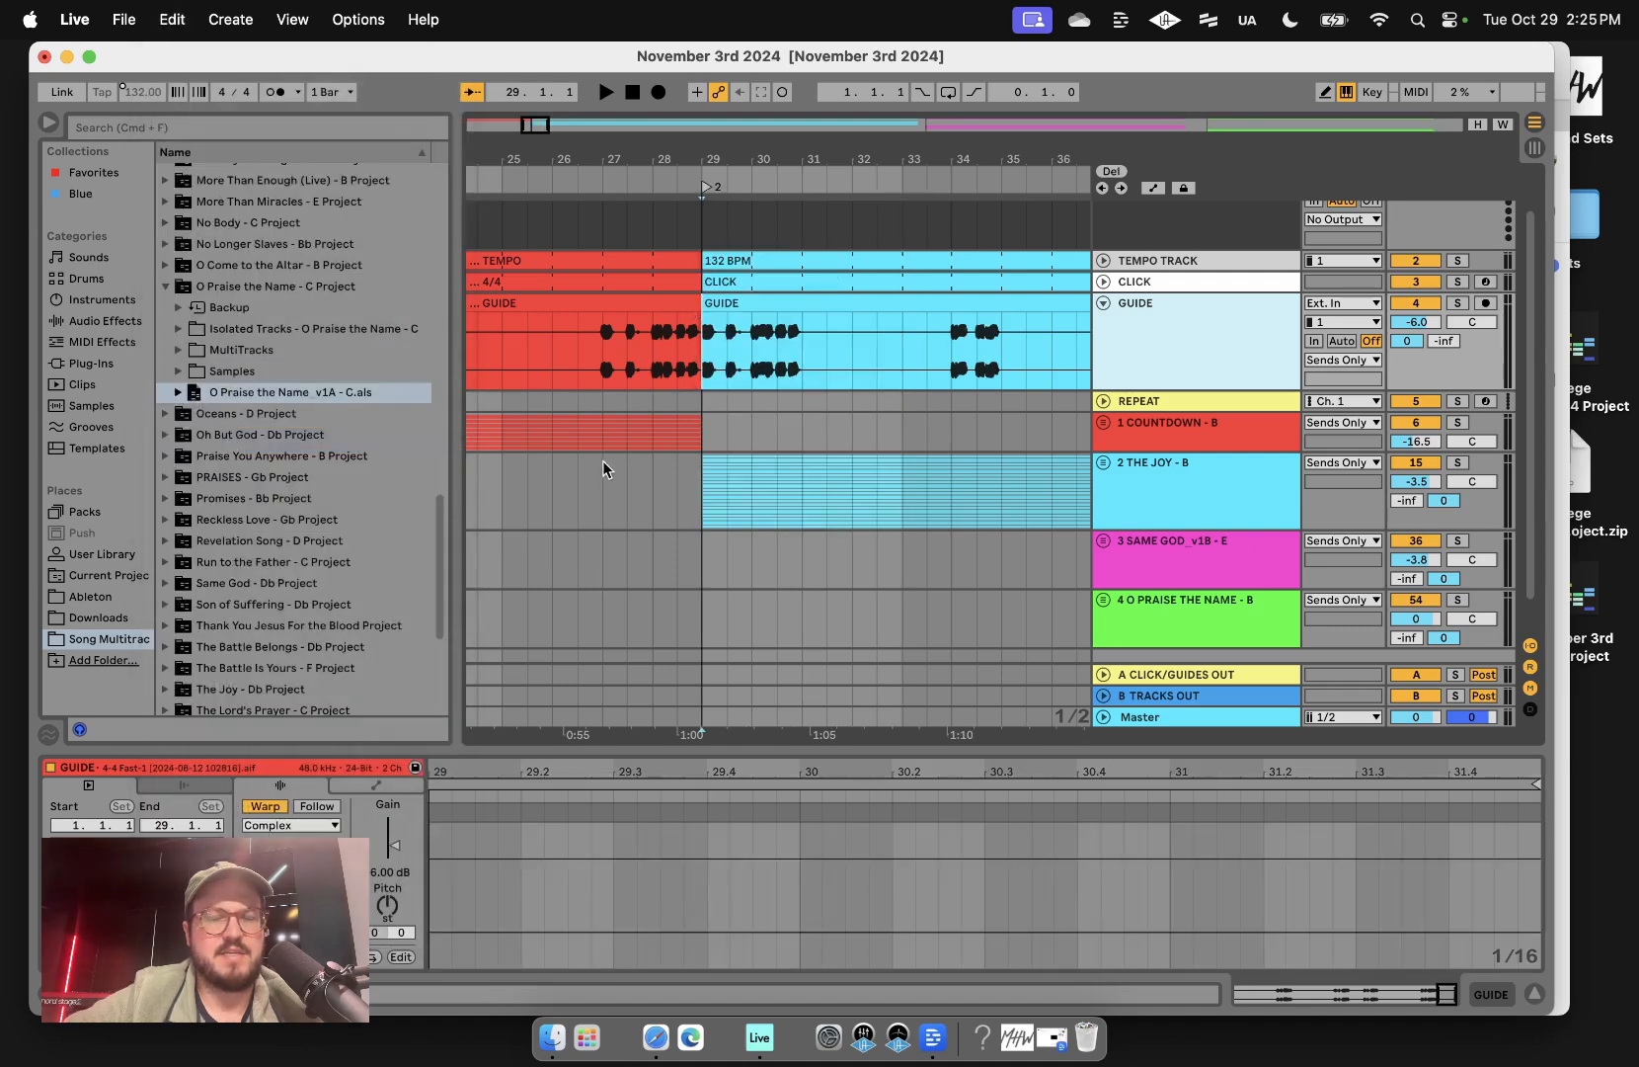
- Play the transition from bar 27 of the countdown into The Joy
{"action": "left_click", "coordinate": [601, 400]}
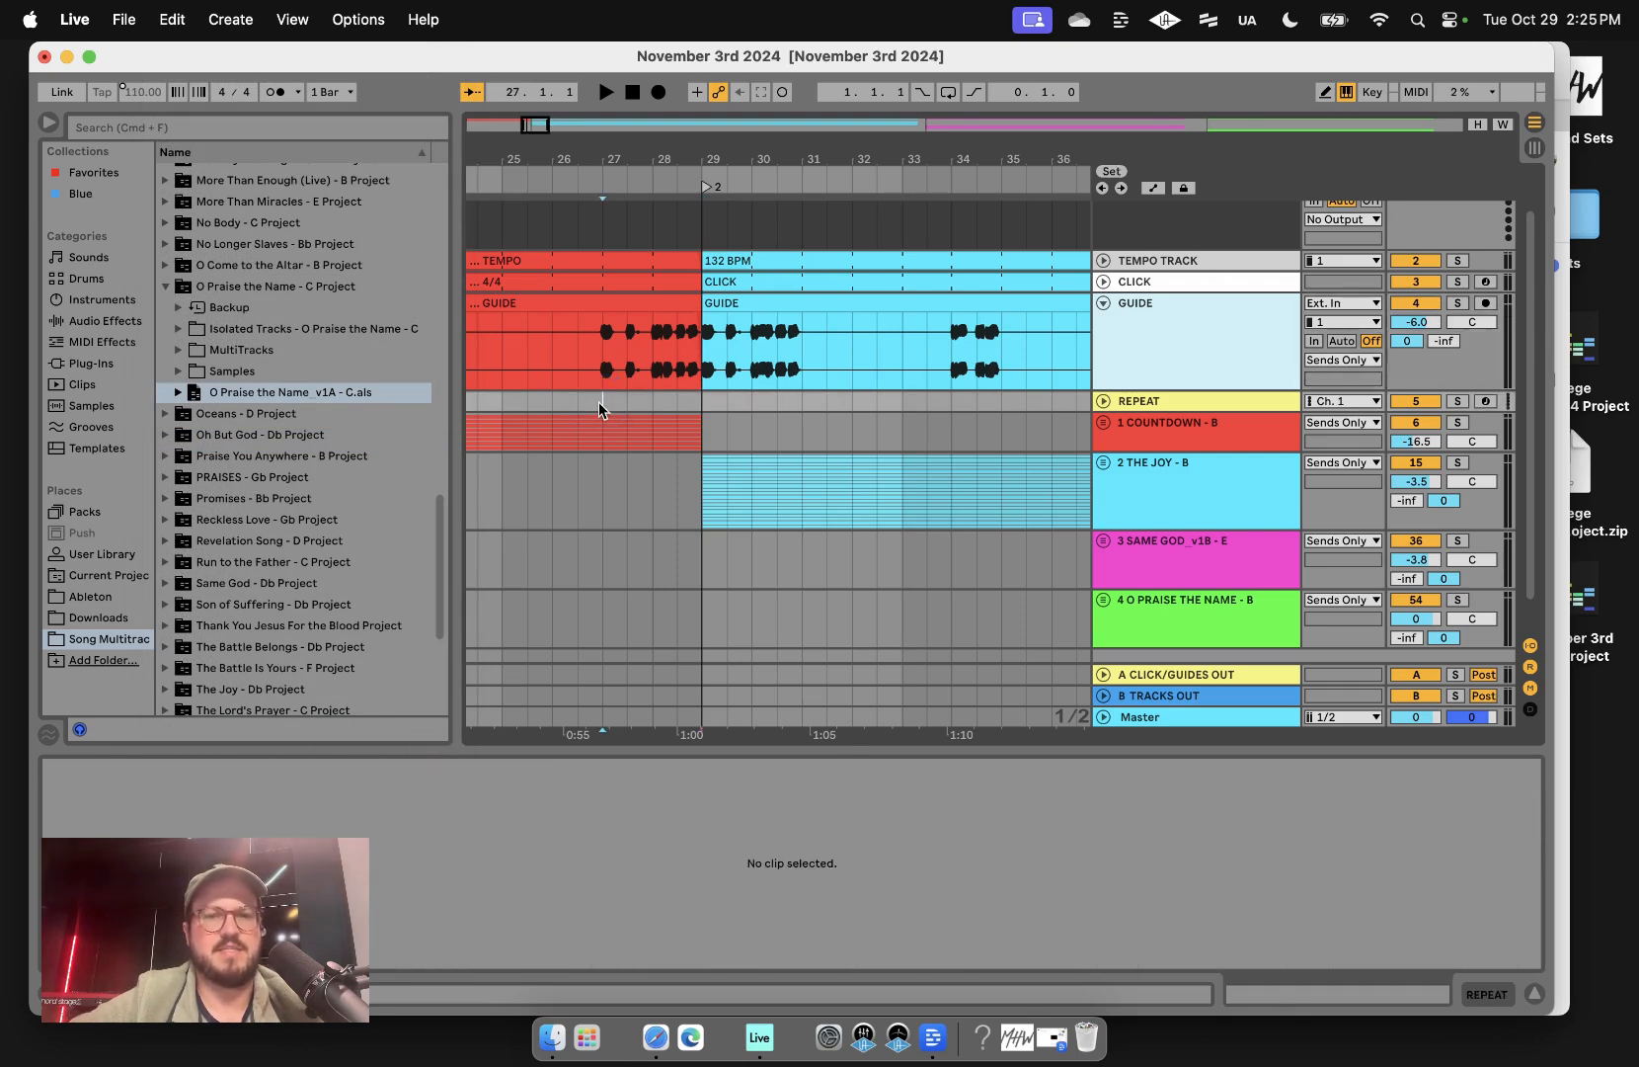
{"action": "key", "text": "space"}
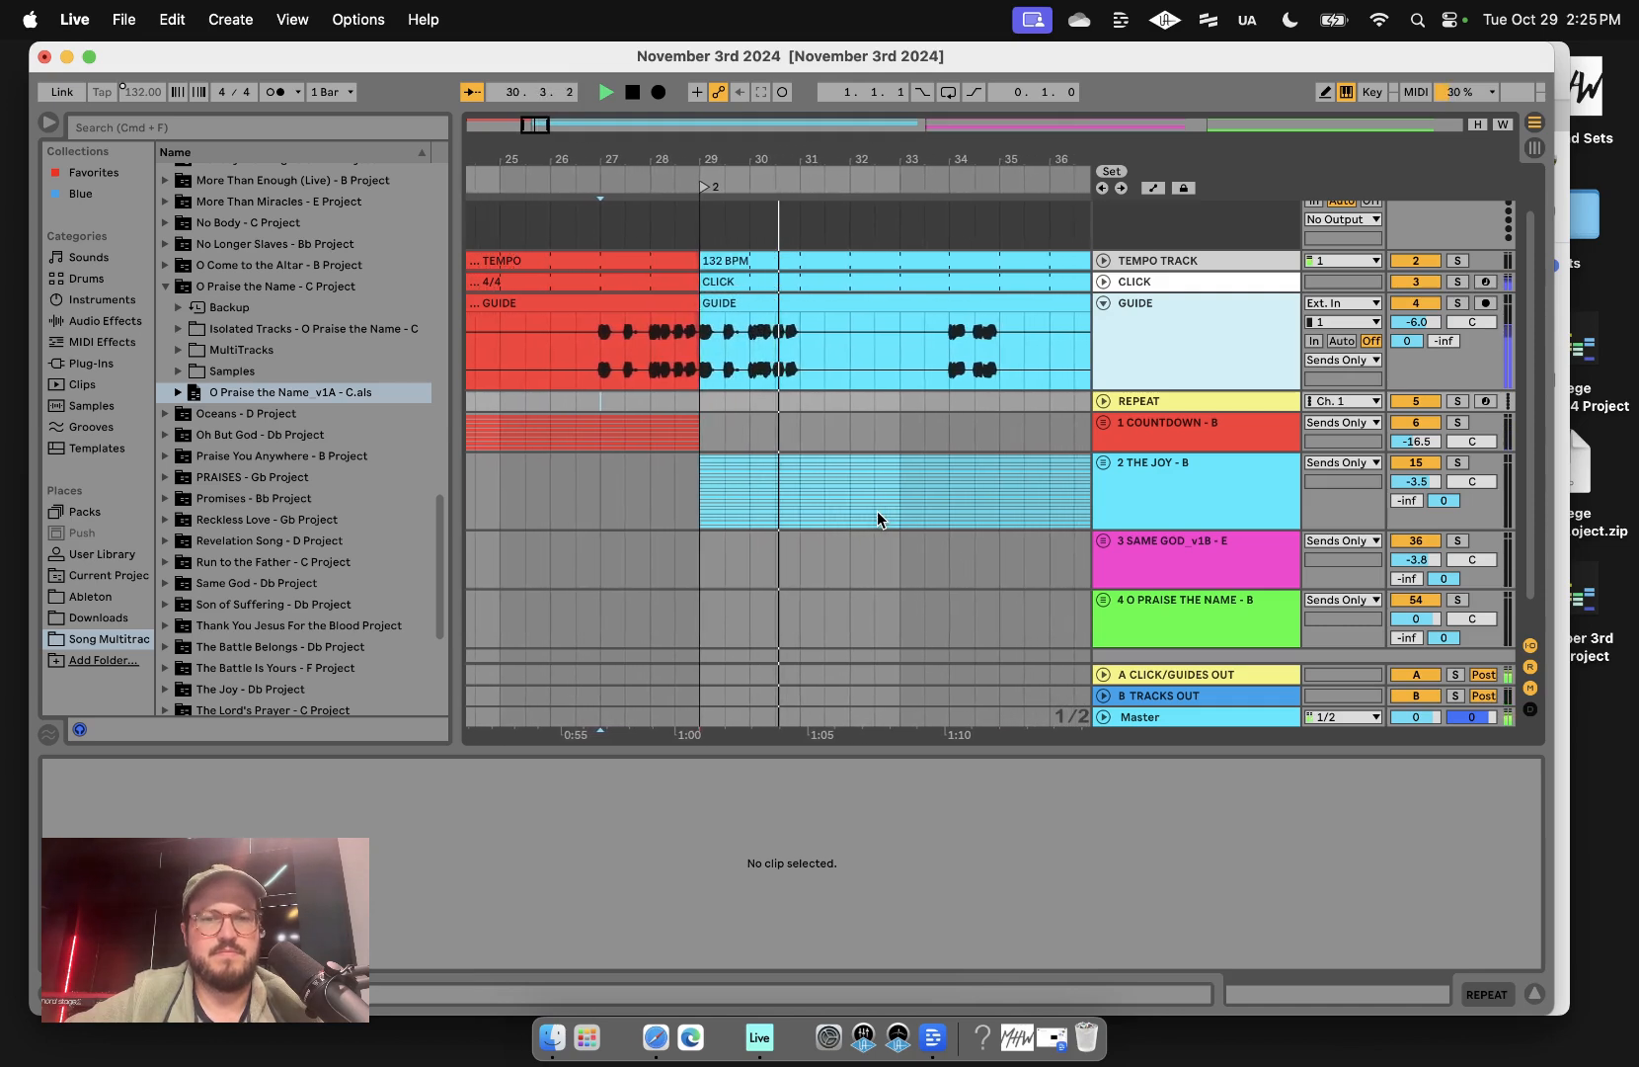
{"action": "scroll", "coordinate": [878, 516], "scroll_direction": "up", "scroll_amount": 1}
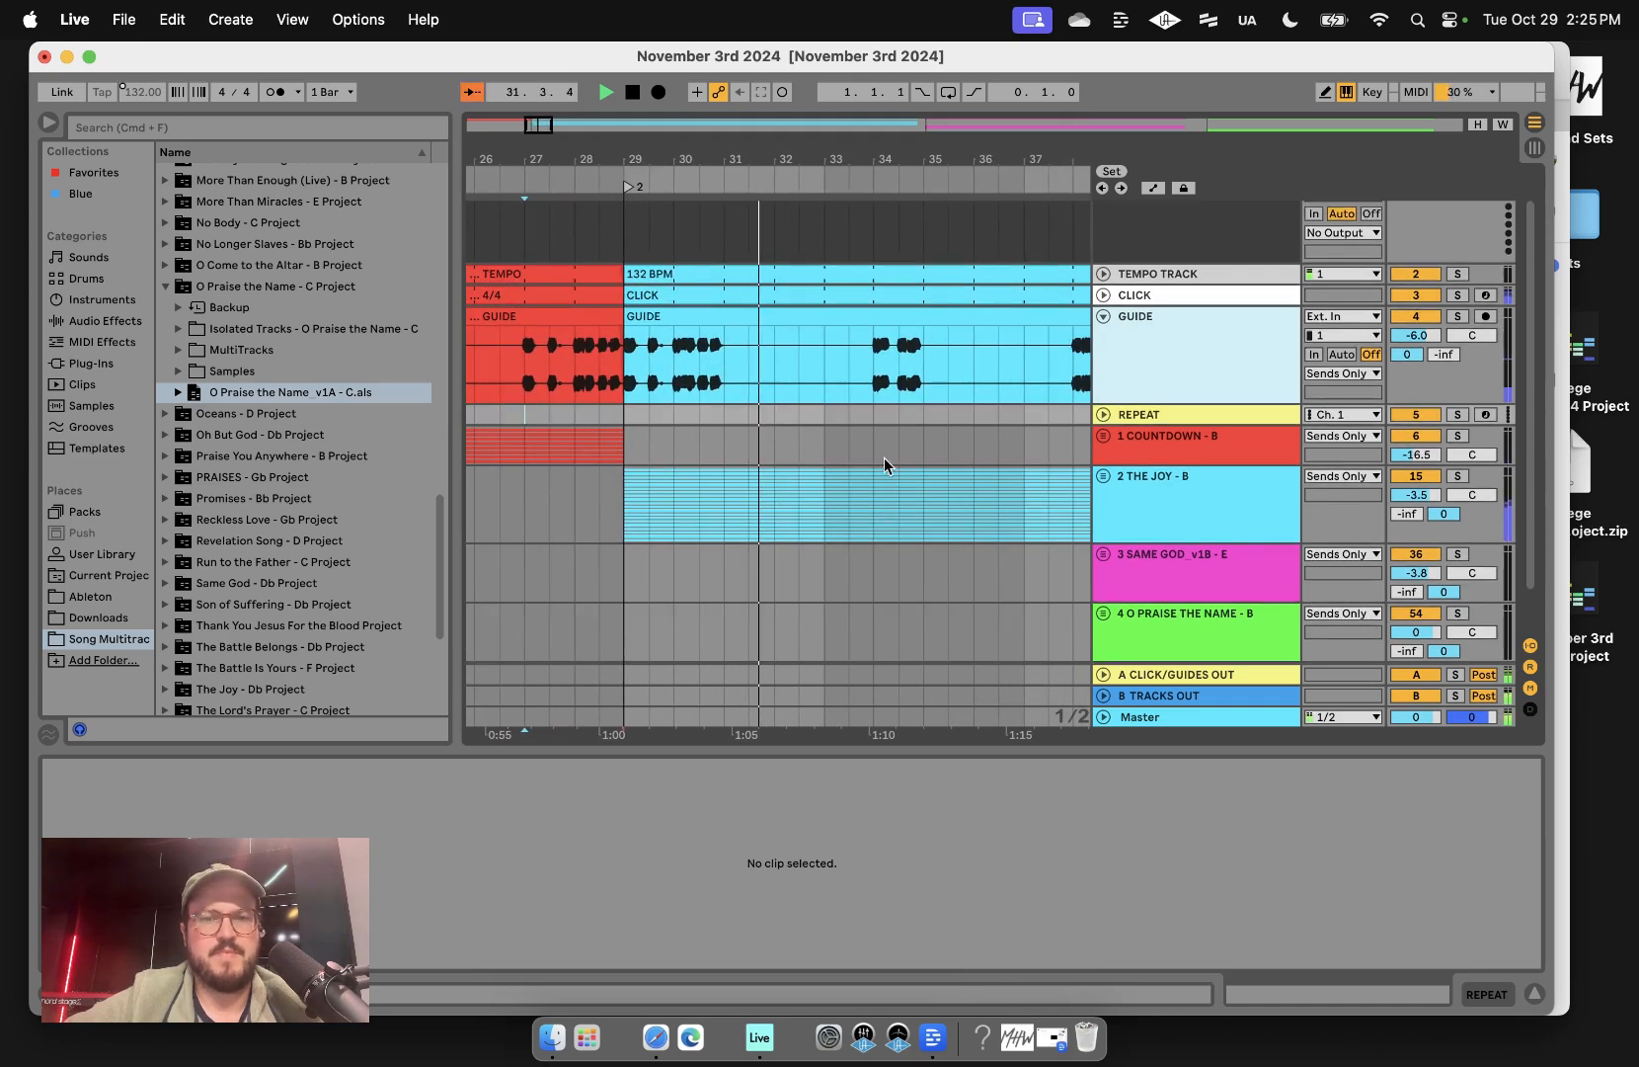
{"action": "key", "text": "space"}
- Unfold the 1 COUNTDOWN - B group and extend its clips from DRUMS to STRINGS to bar 32, overlapping The Joy
{"action": "scroll", "coordinate": [782, 442], "scroll_direction": "down", "scroll_amount": 3}
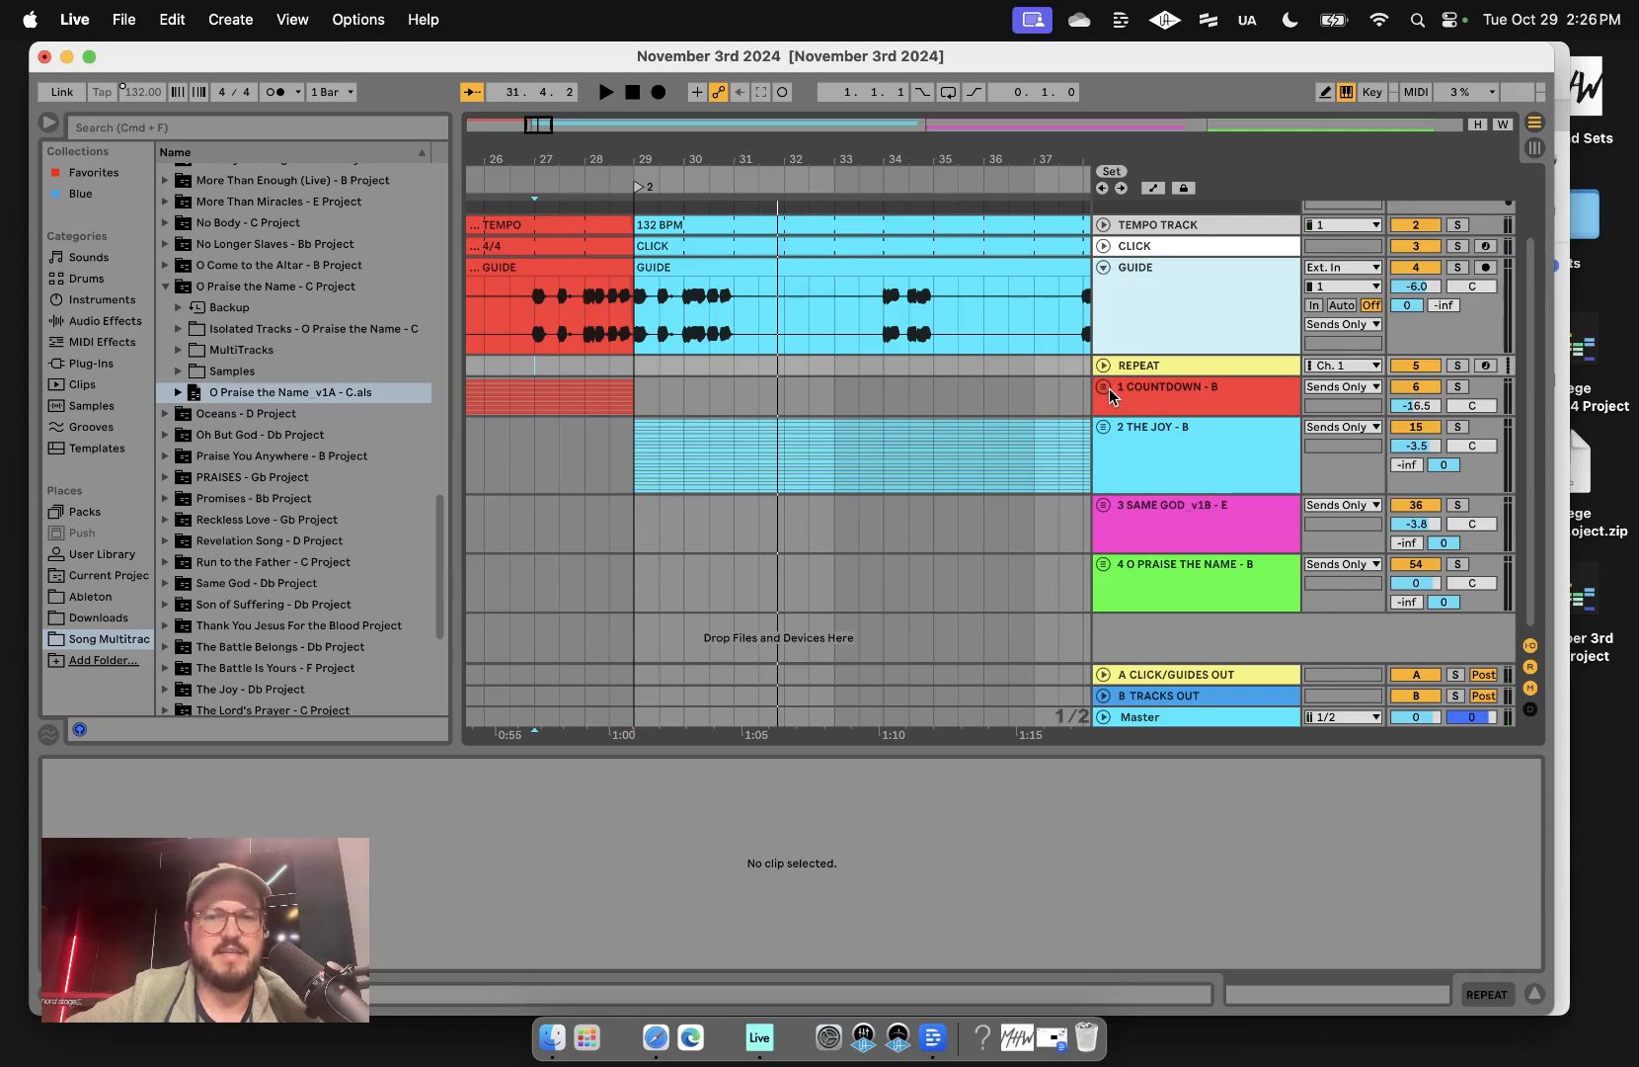
{"action": "left_click", "coordinate": [1173, 400]}
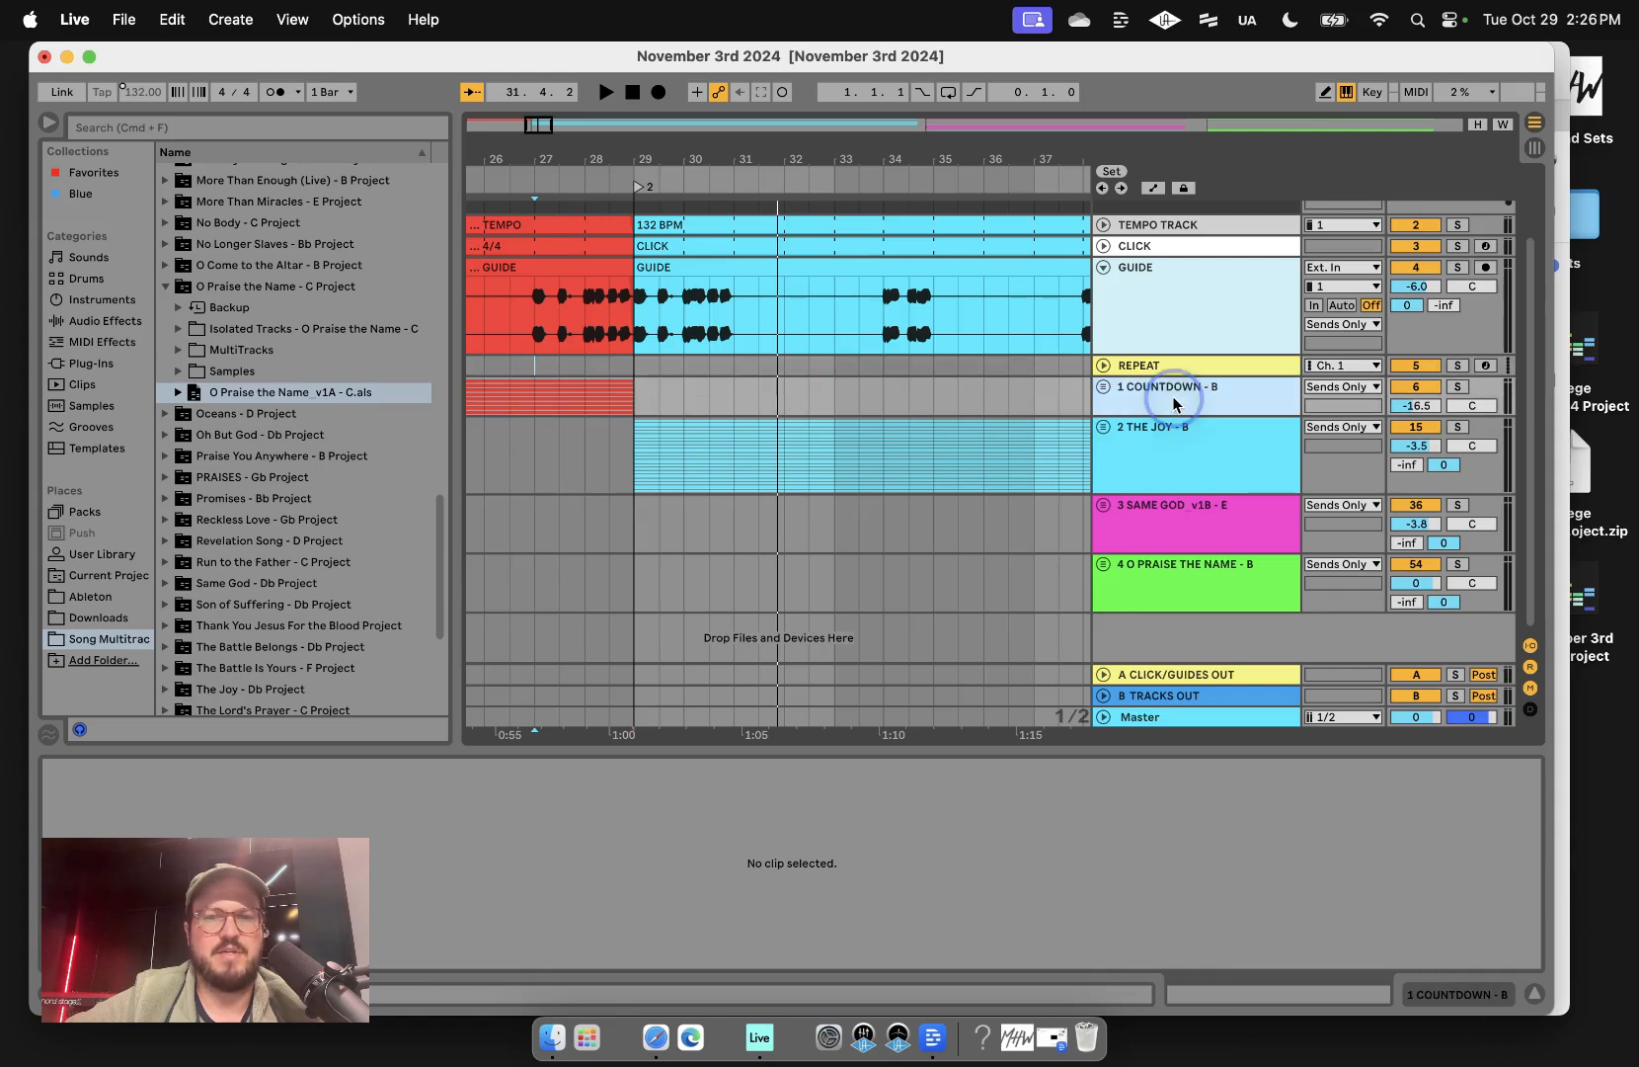
{"action": "left_click", "coordinate": [1103, 387]}
{"action": "scroll", "coordinate": [738, 535], "scroll_direction": "down", "scroll_amount": 3}
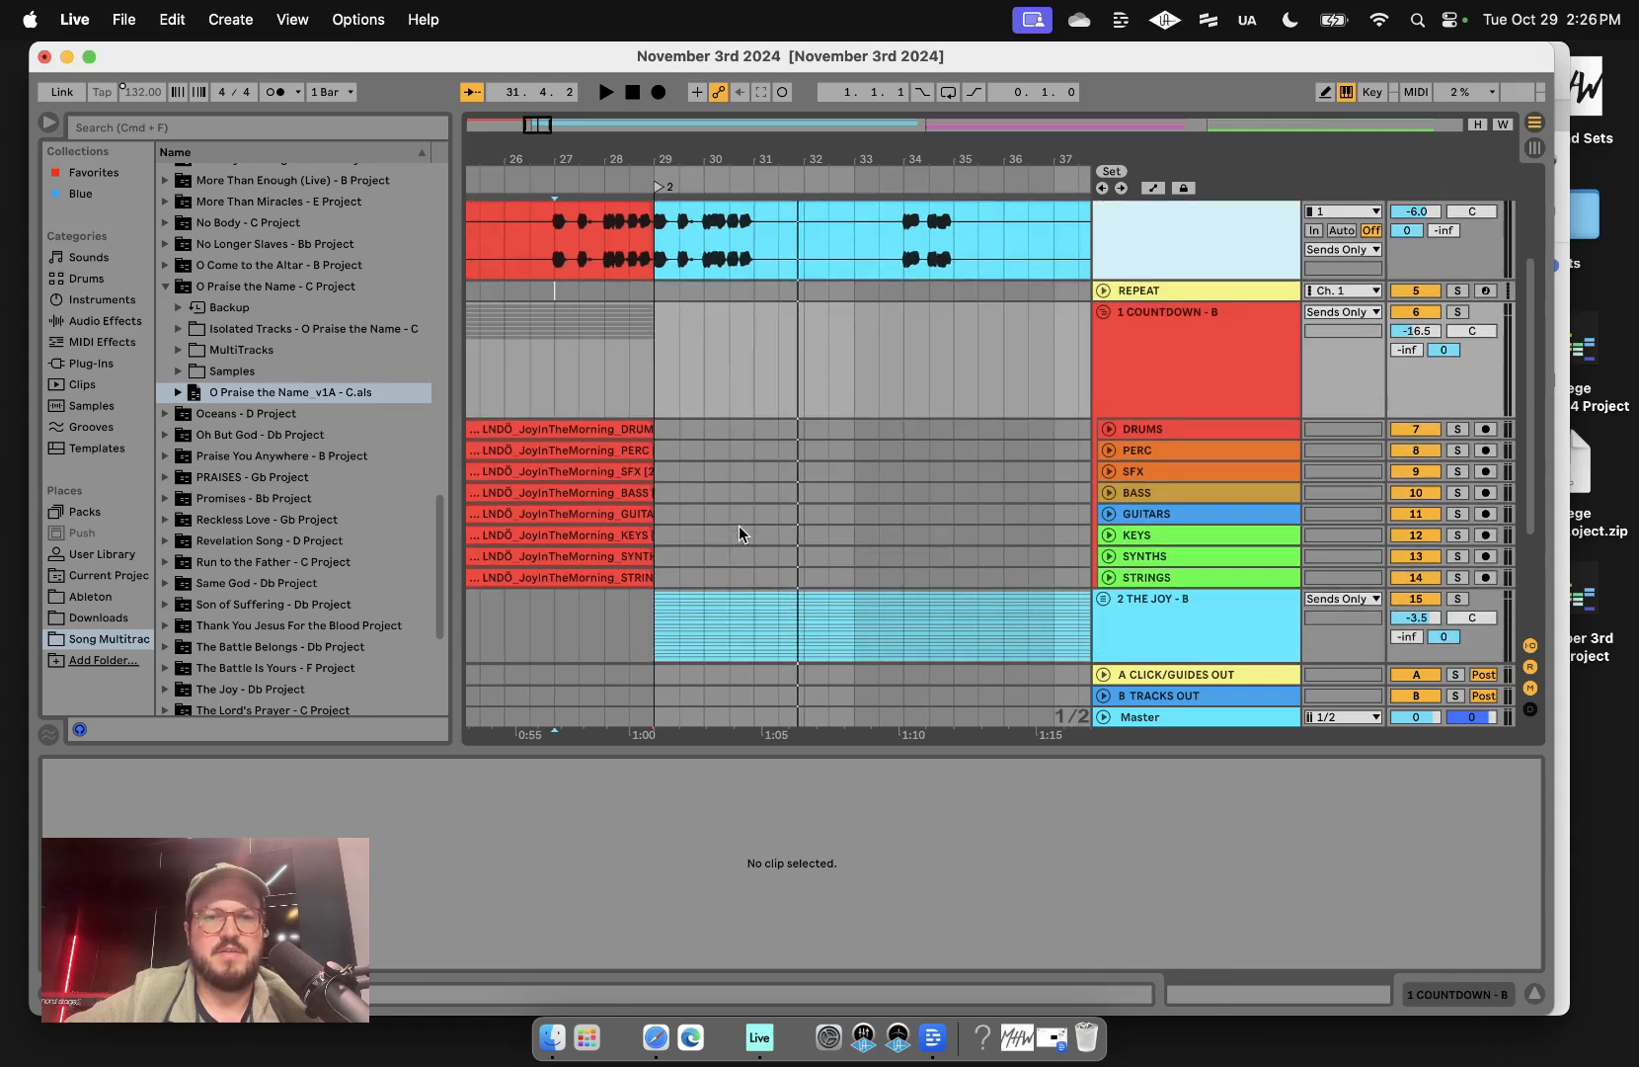
{"action": "left_click", "coordinate": [629, 429]}
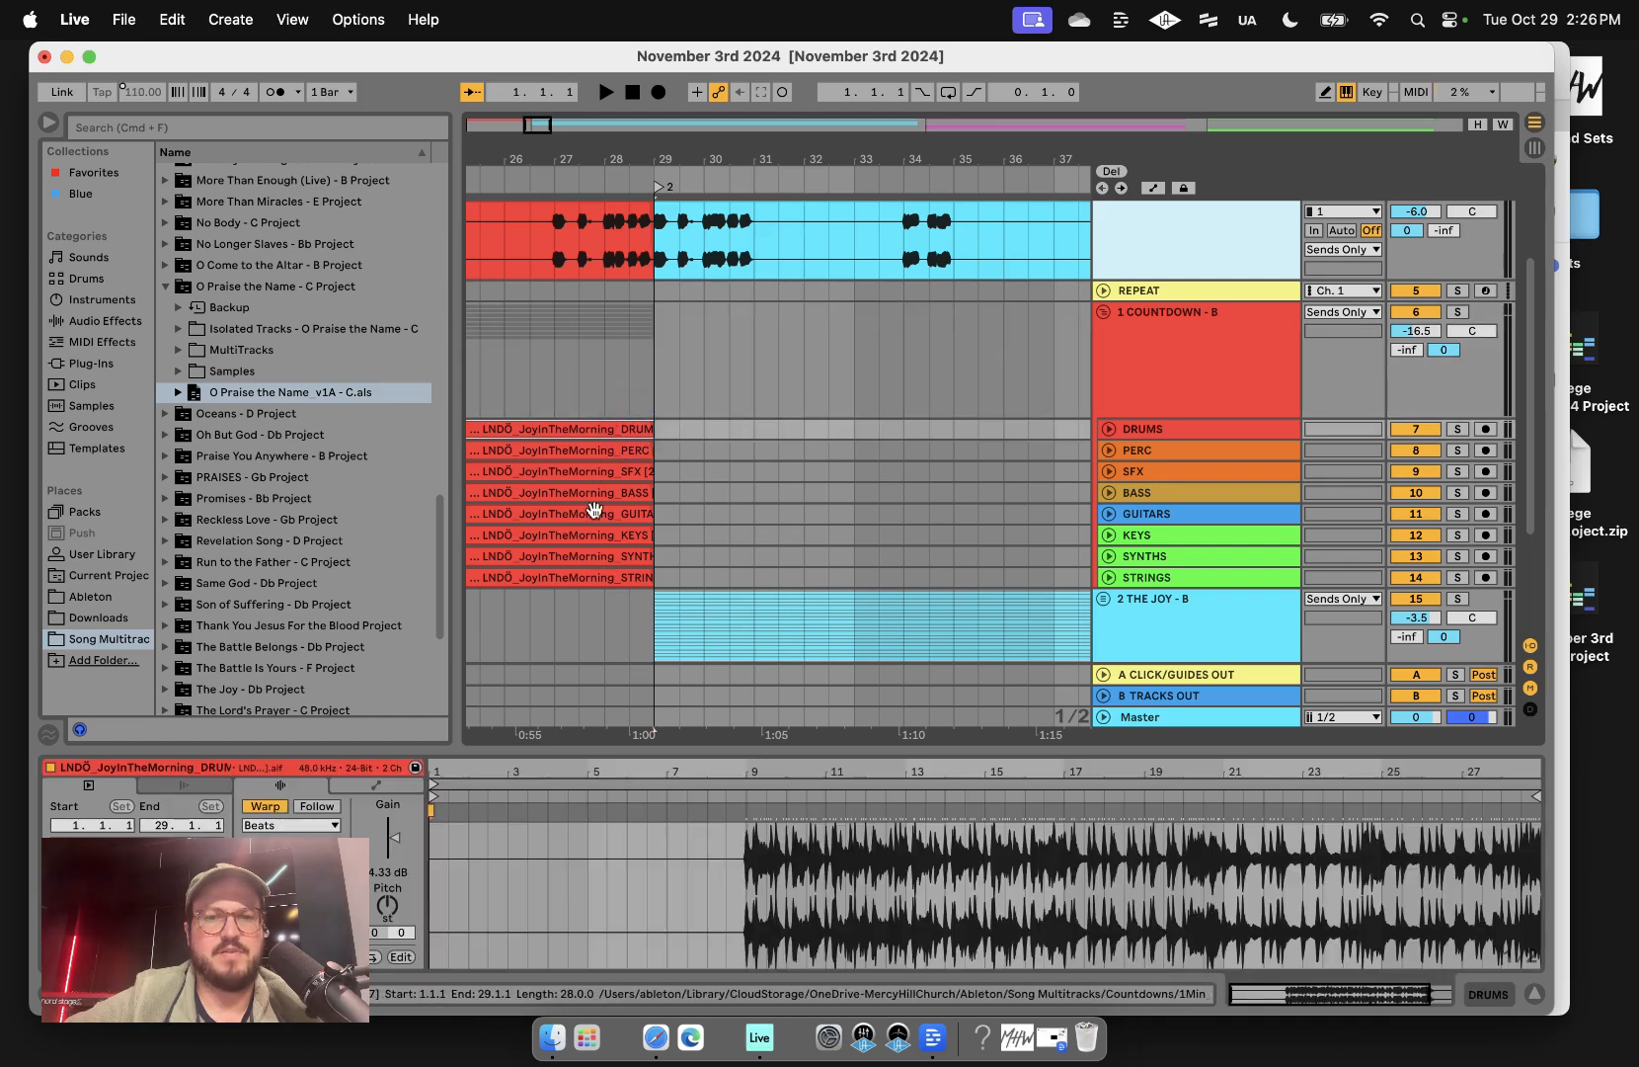
{"action": "left_click", "coordinate": [695, 416]}
{"action": "left_click", "coordinate": [632, 429]}
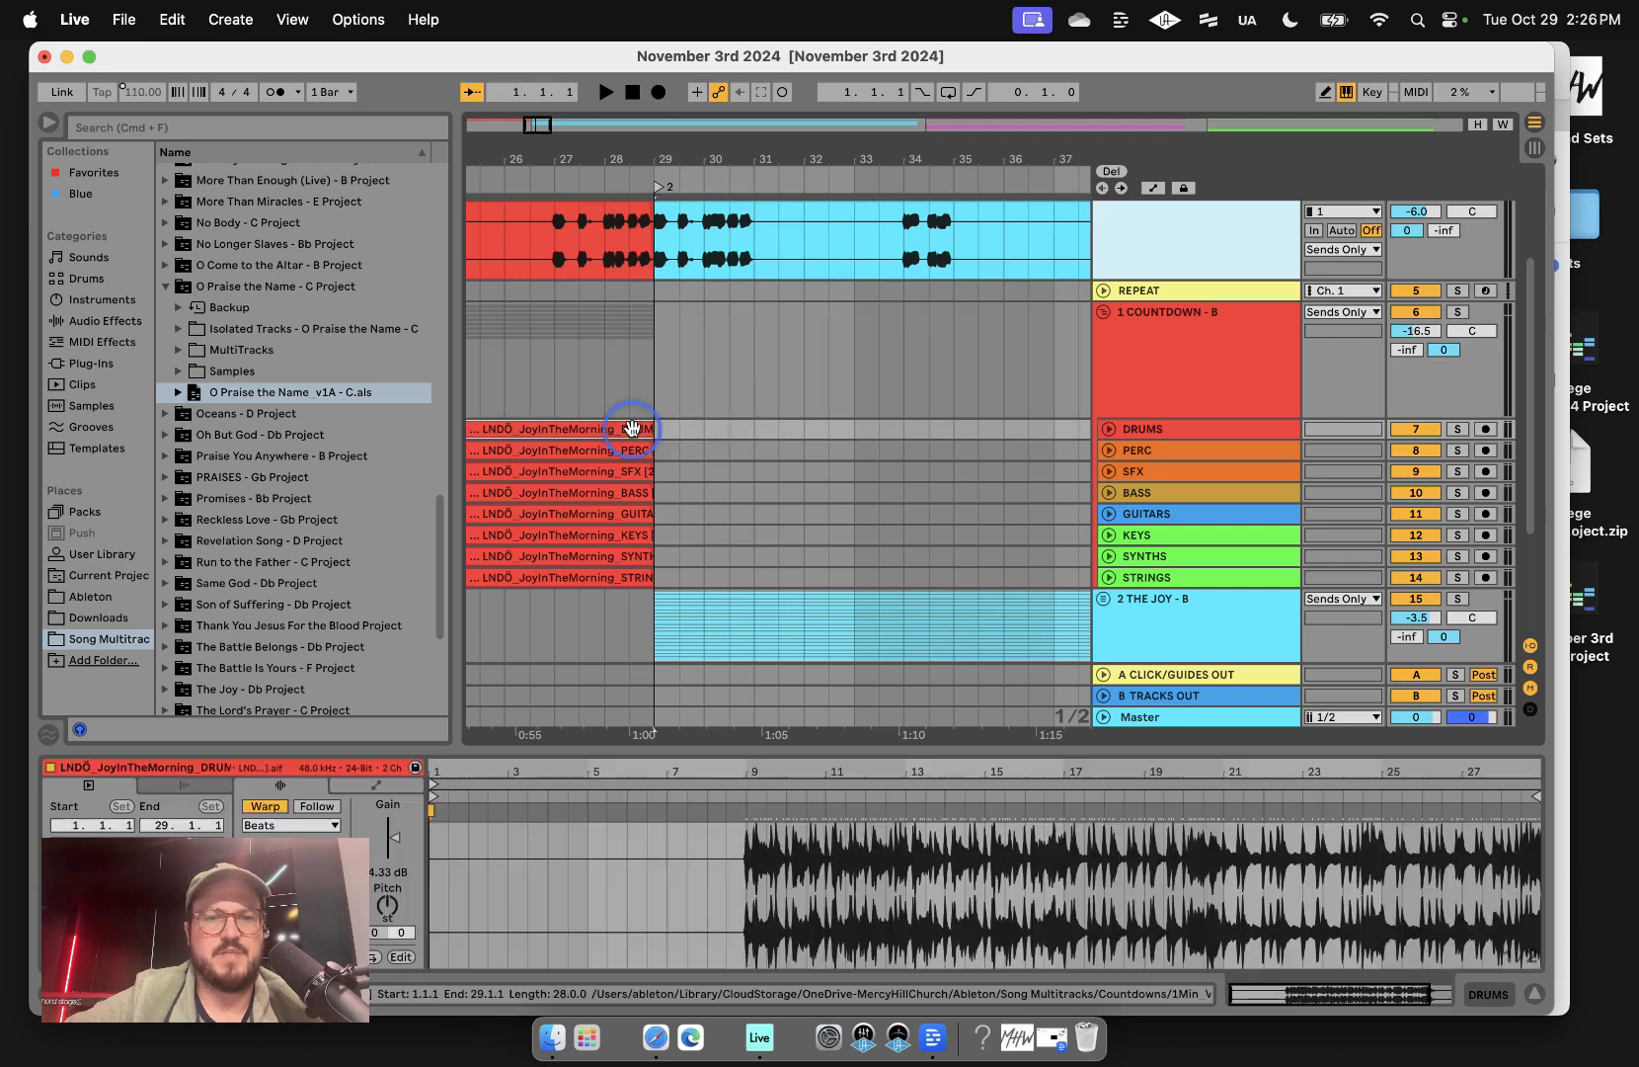
{"action": "left_click", "coordinate": [632, 577], "text": "shift"}
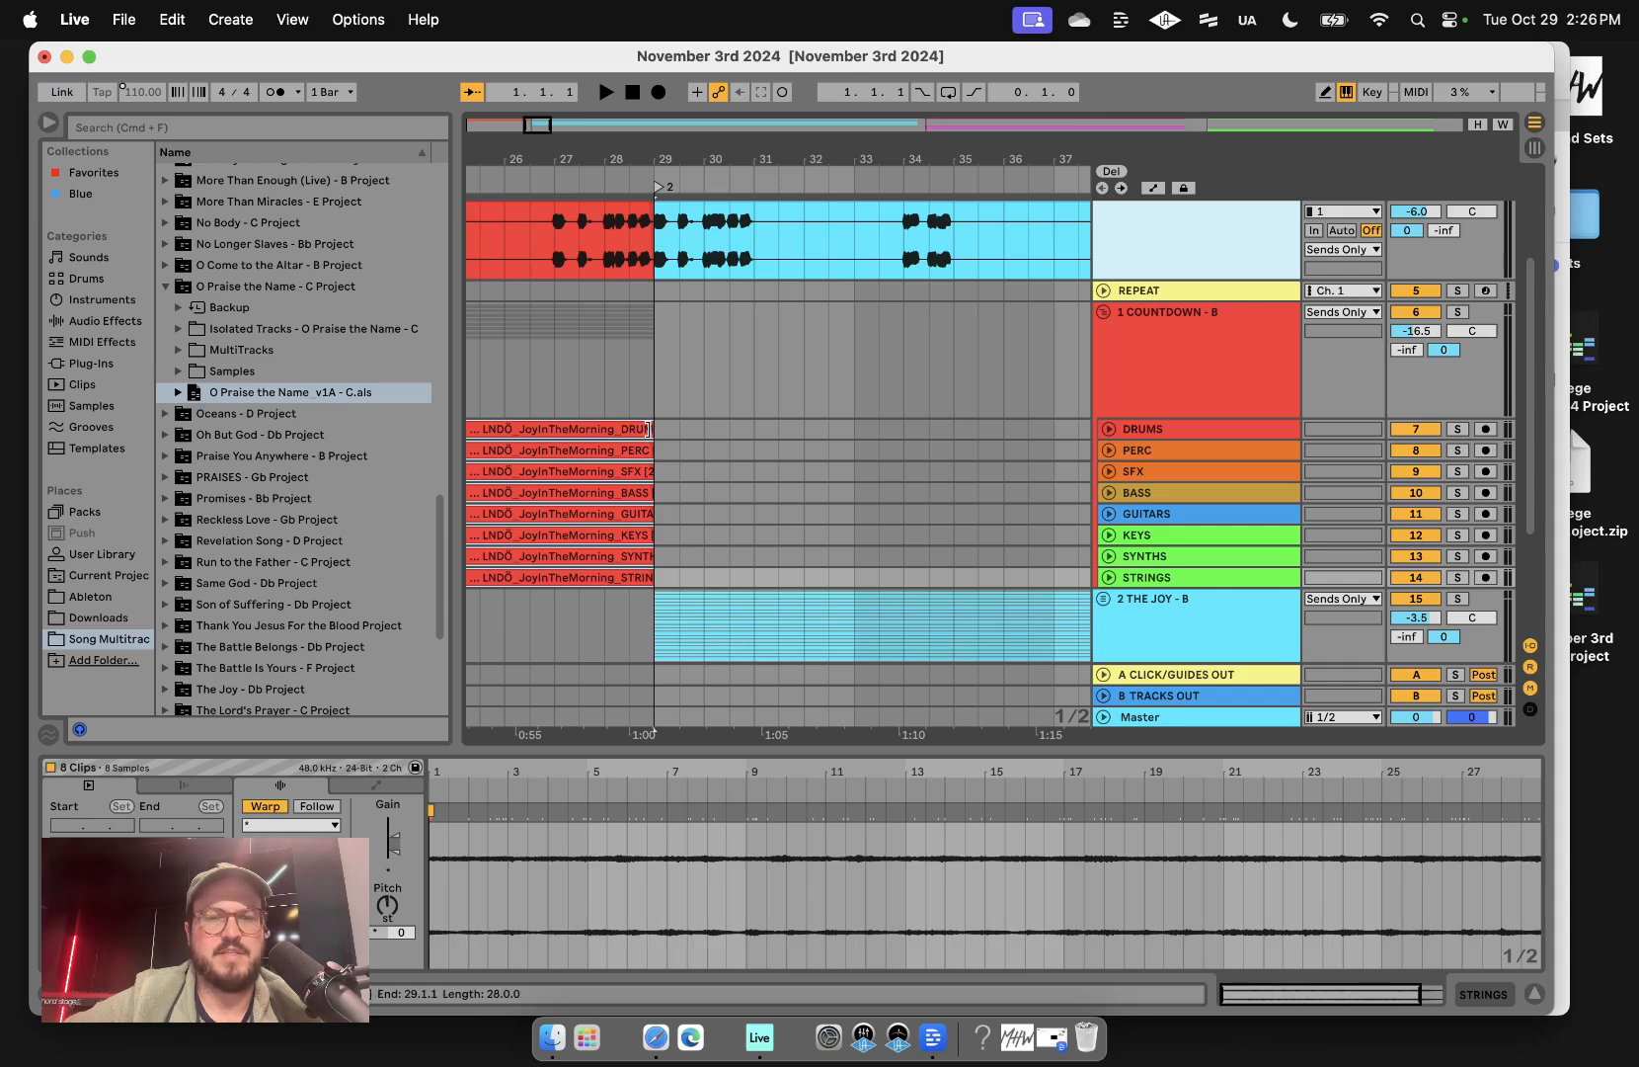
{"action": "left_click_drag", "start_coordinate": [649, 429], "coordinate": [809, 428]}
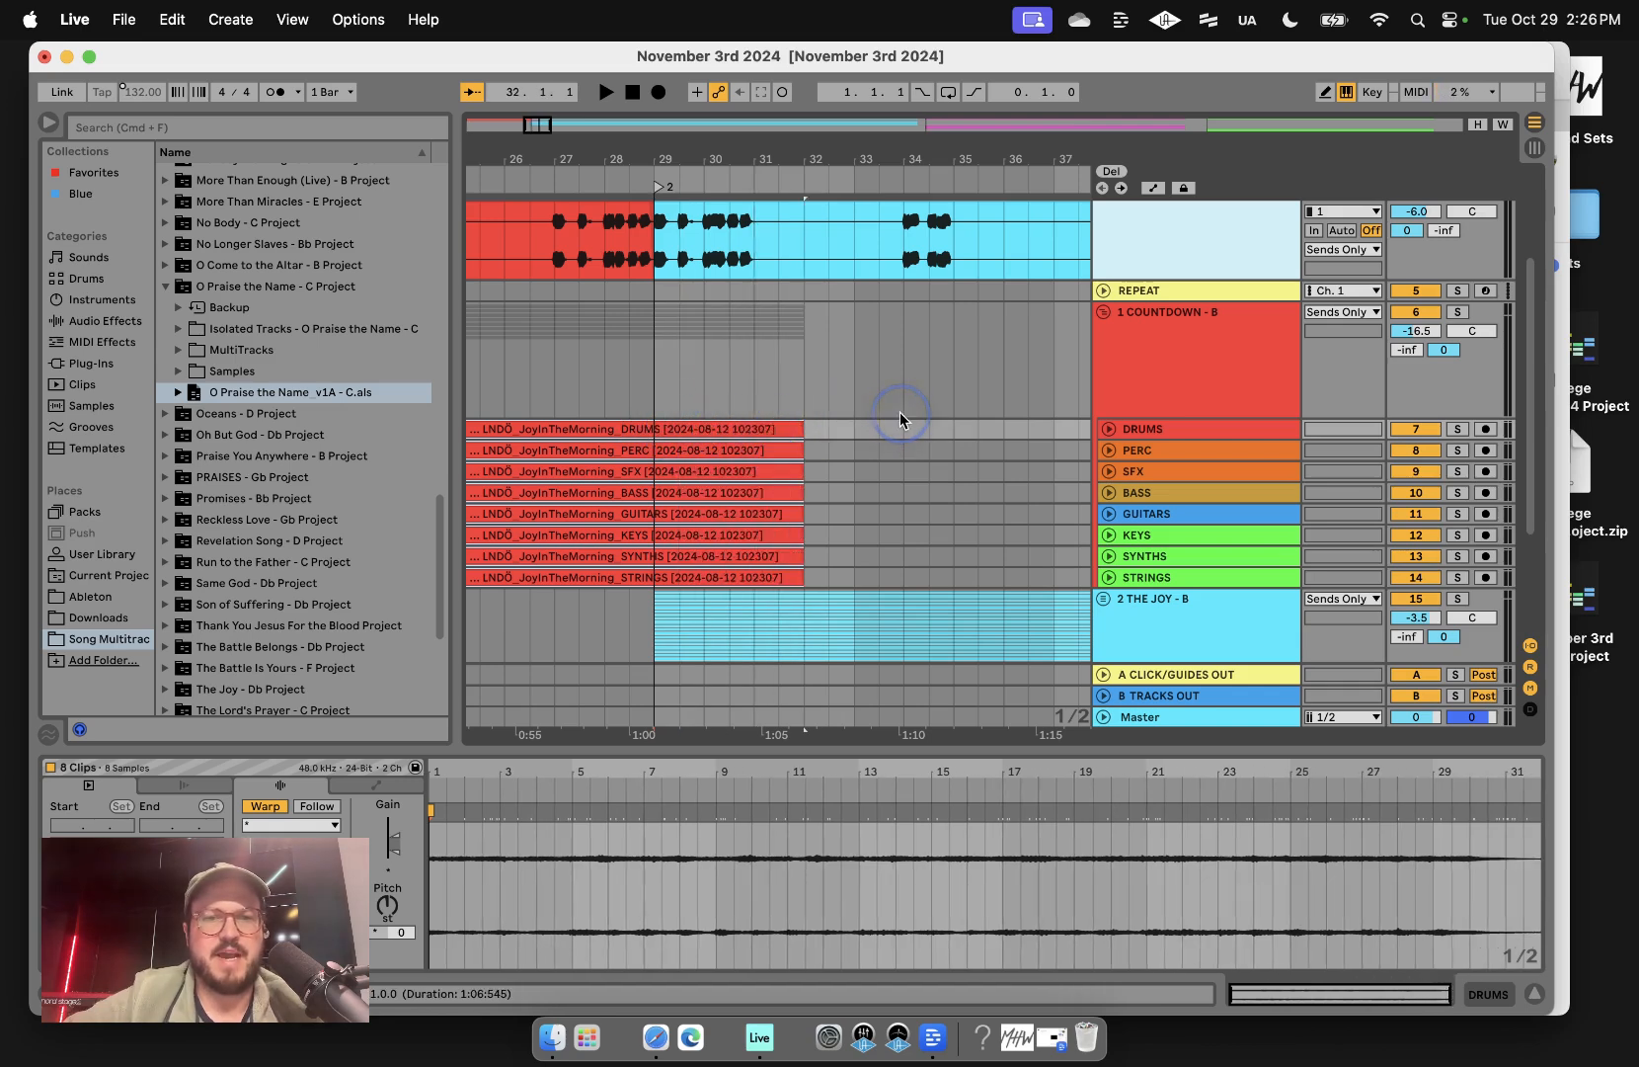
- Play the transition from bar 28 of the countdown into The Joy, then fold the 1 COUNTDOWN - B group
{"action": "left_click", "coordinate": [598, 367]}
{"action": "scroll", "coordinate": [604, 365], "scroll_direction": "up", "scroll_amount": 2}
{"action": "key", "text": "space"}
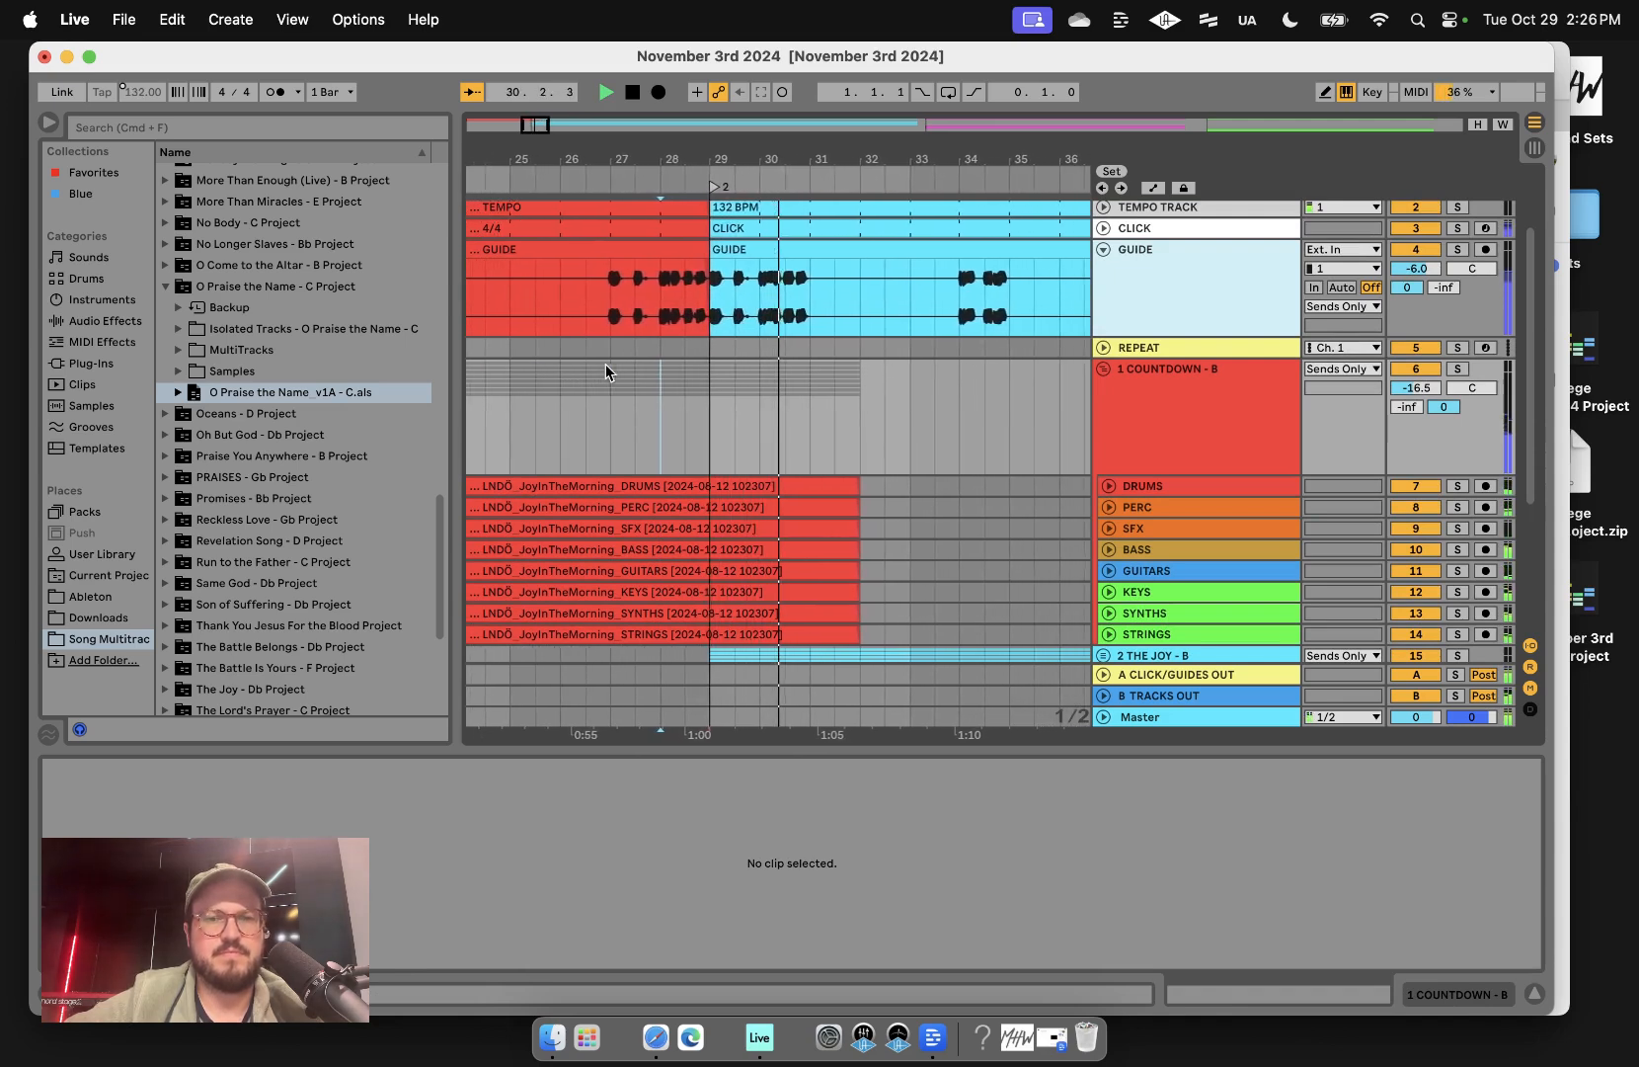
{"action": "scroll", "coordinate": [976, 382], "scroll_direction": "right", "scroll_amount": 1}
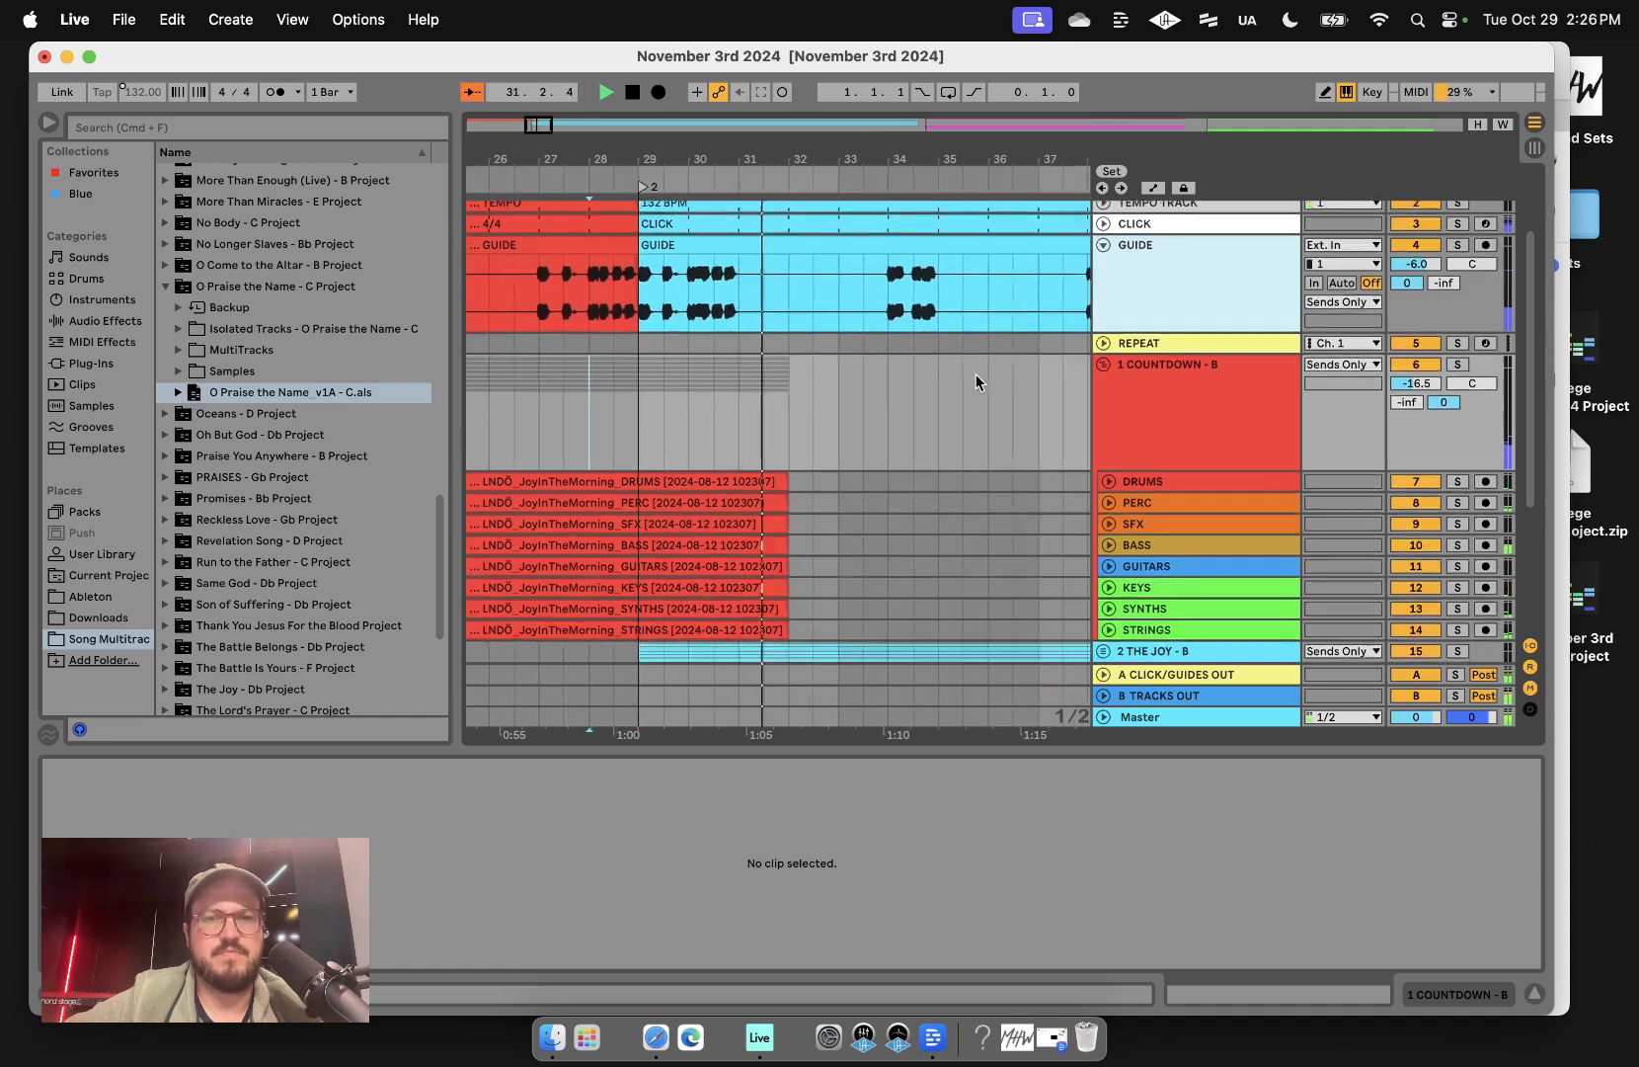
{"action": "scroll", "coordinate": [978, 381], "scroll_direction": "right", "scroll_amount": 1}
{"action": "key", "text": "space"}
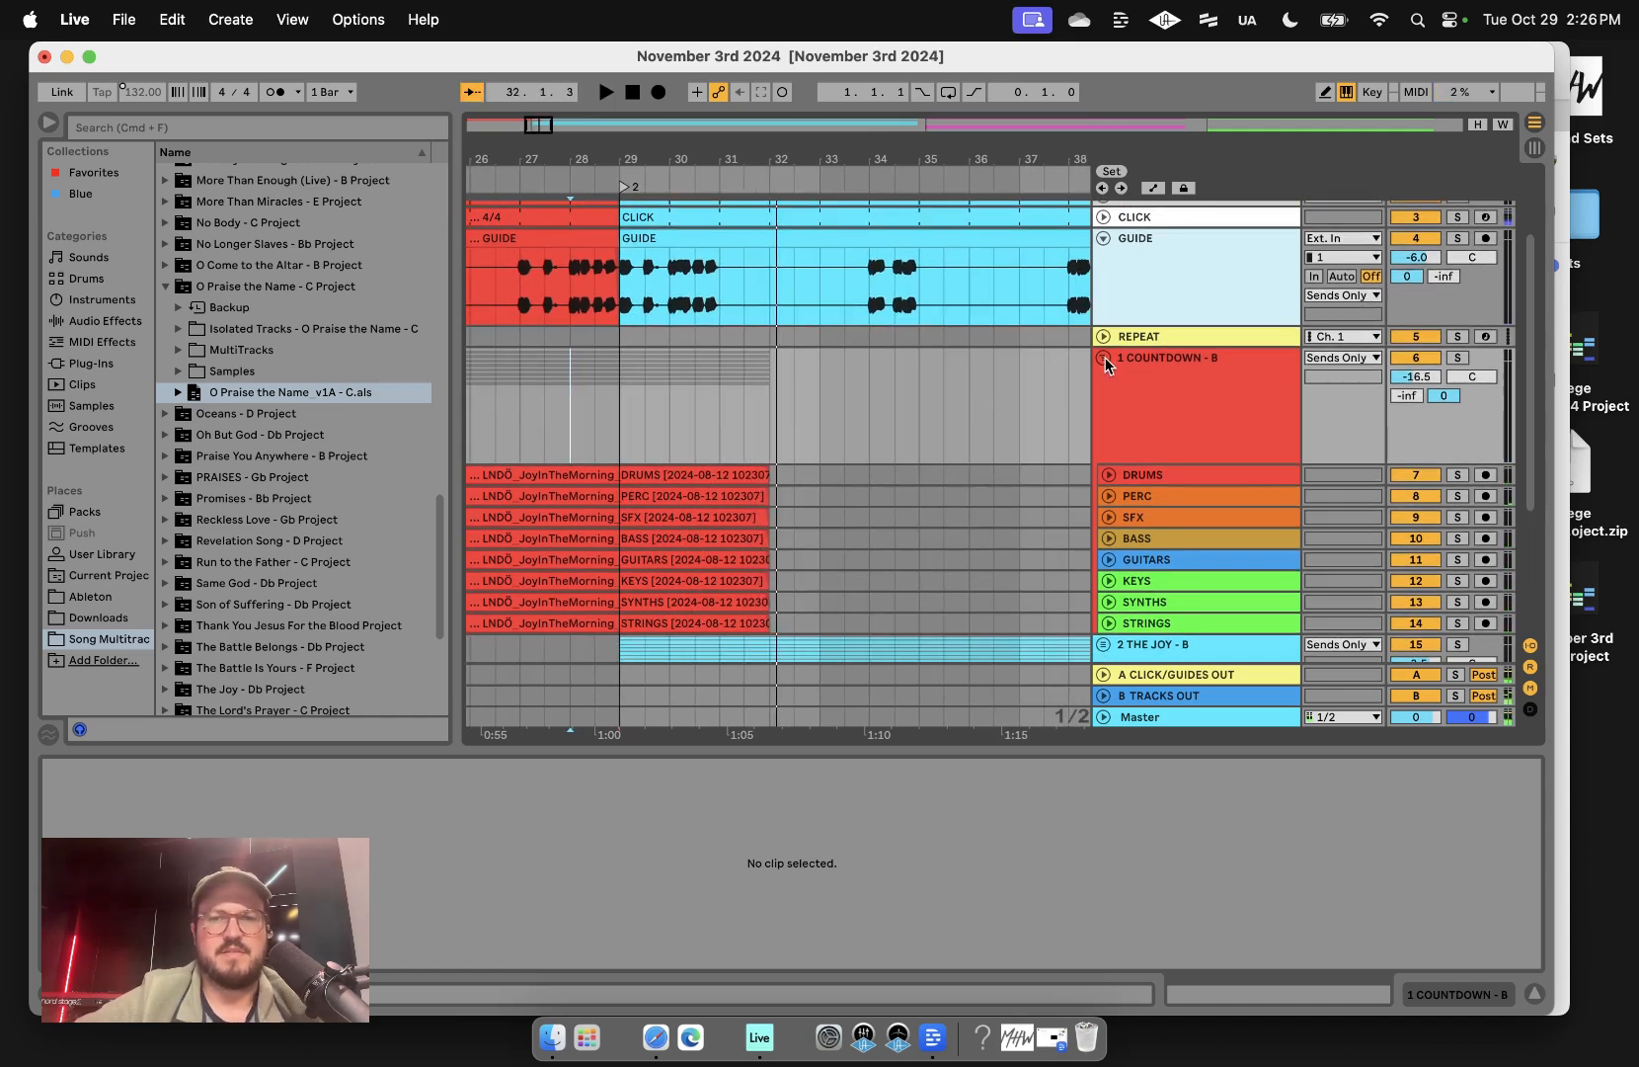
{"action": "left_click", "coordinate": [1104, 359]}
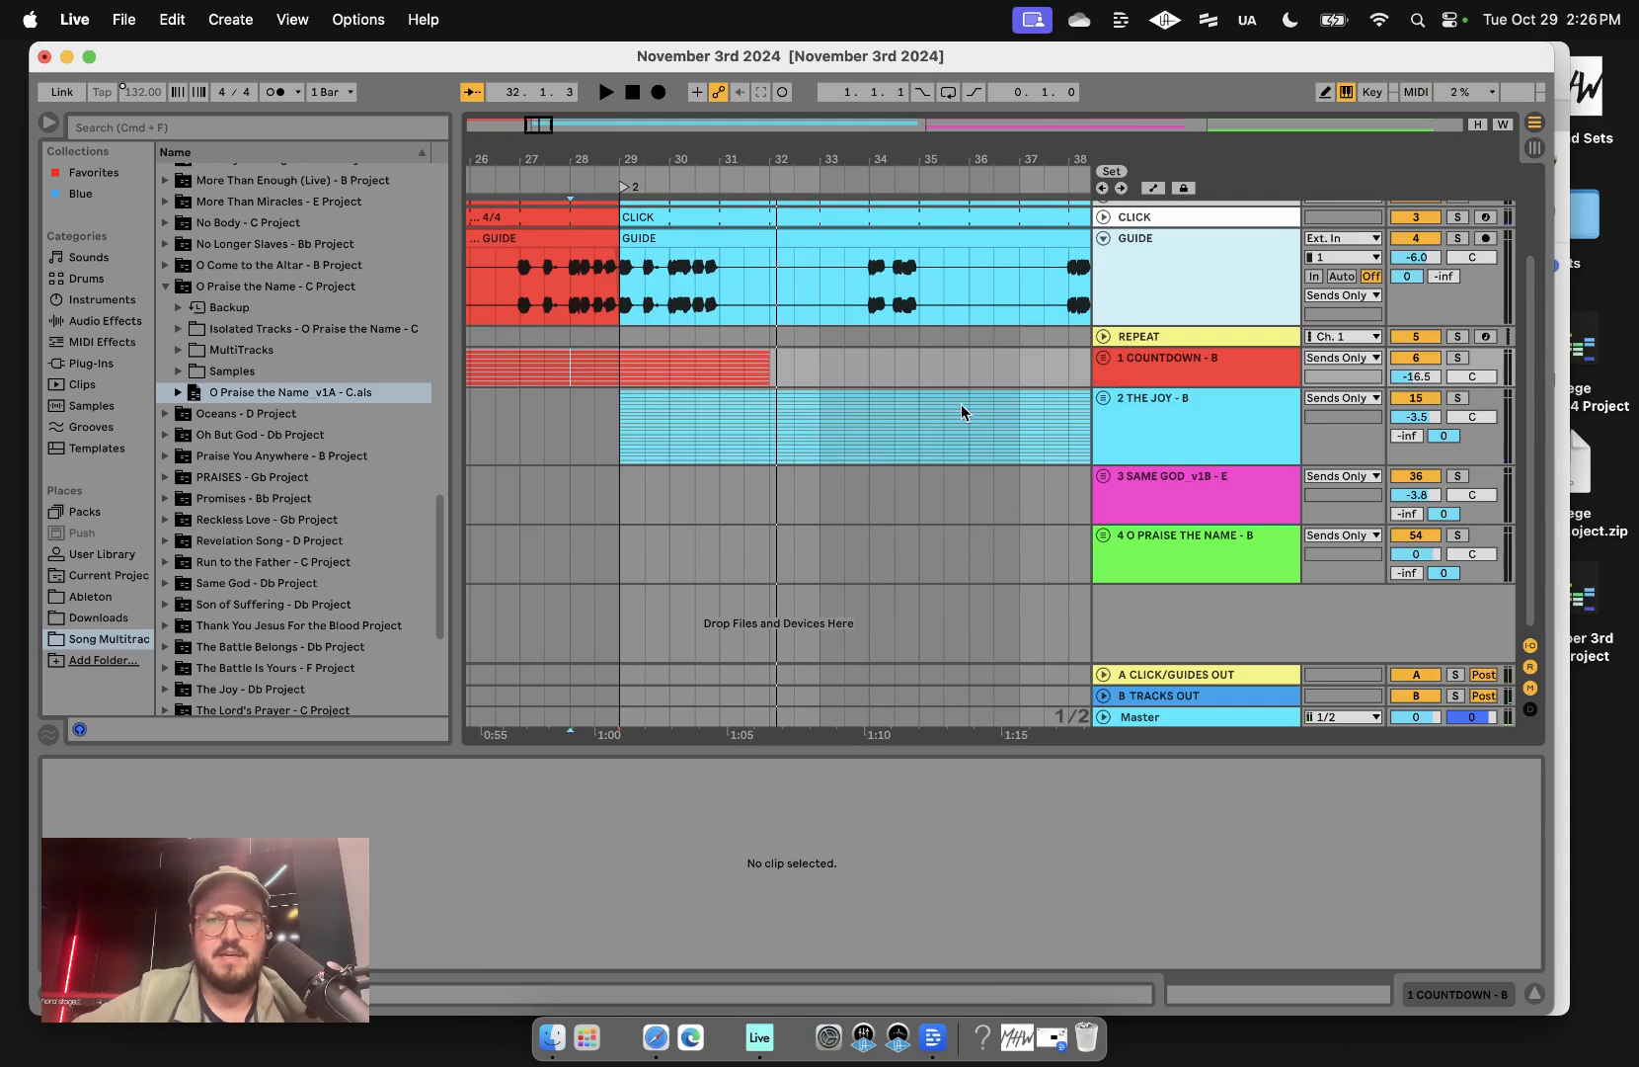
- Play the end of The Joy from its BREAKDOWN - SWELL marker at bar 188
{"action": "scroll", "coordinate": [961, 412], "scroll_direction": "right", "scroll_amount": 15}
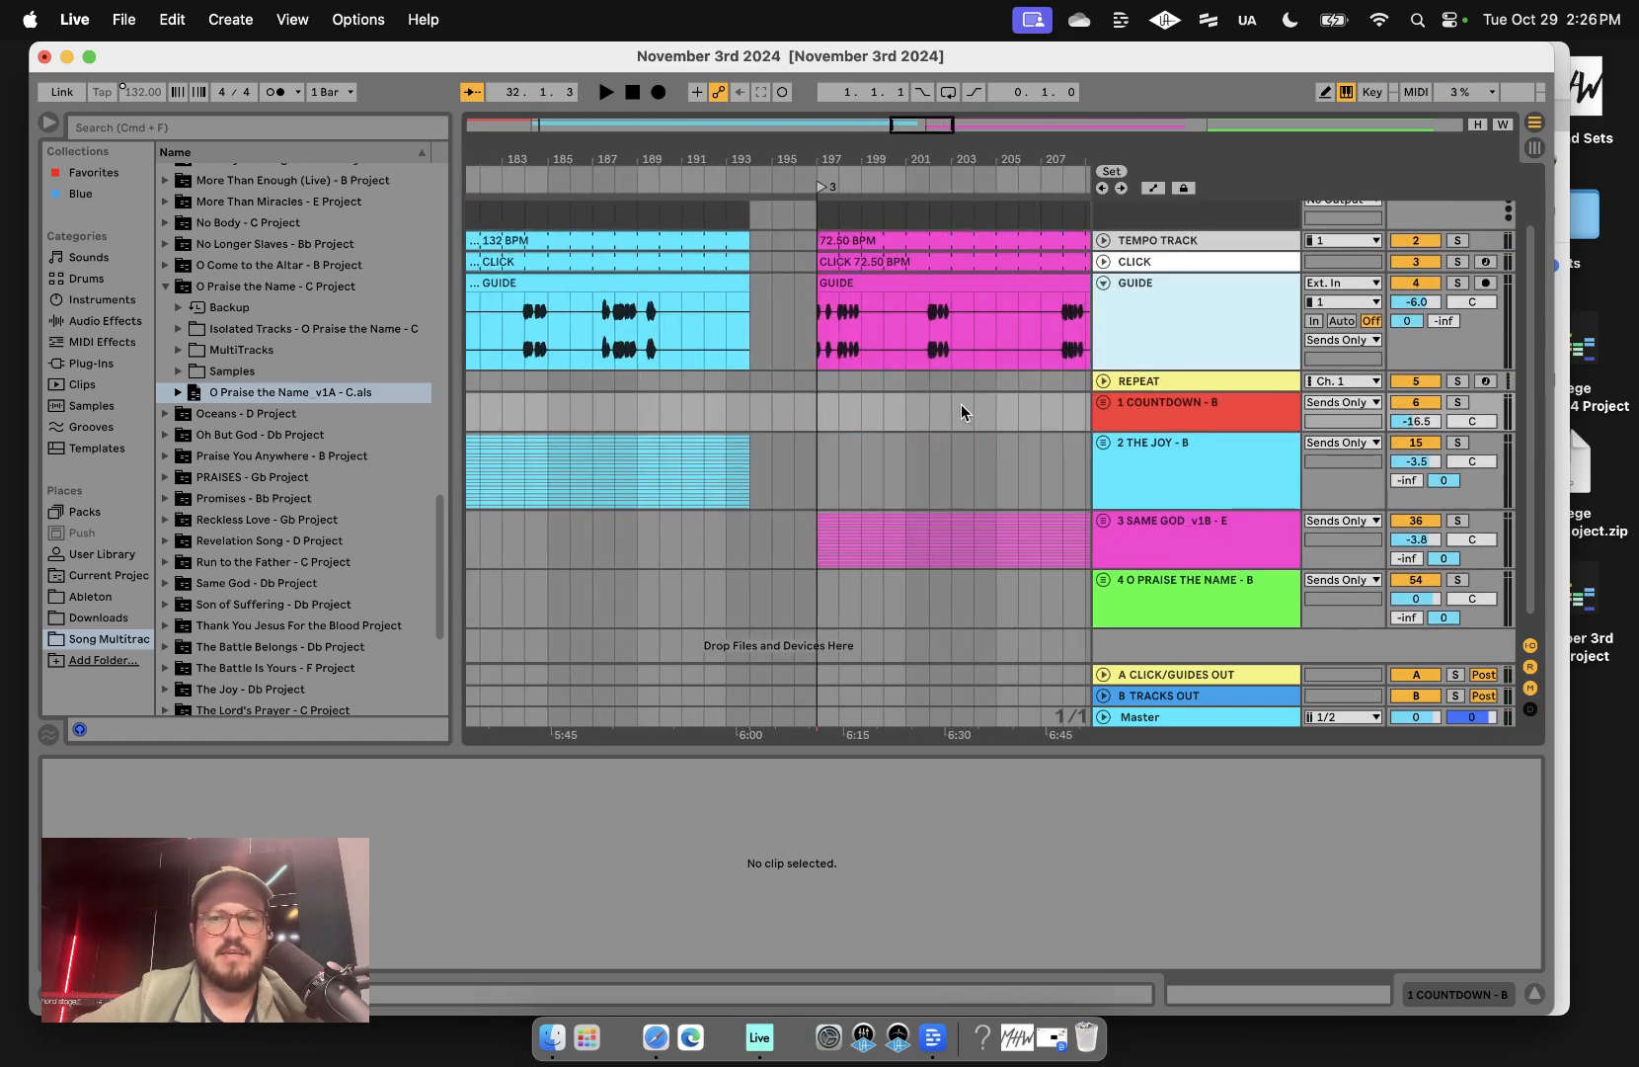
{"action": "scroll", "coordinate": [741, 426], "scroll_direction": "up", "scroll_amount": 3}
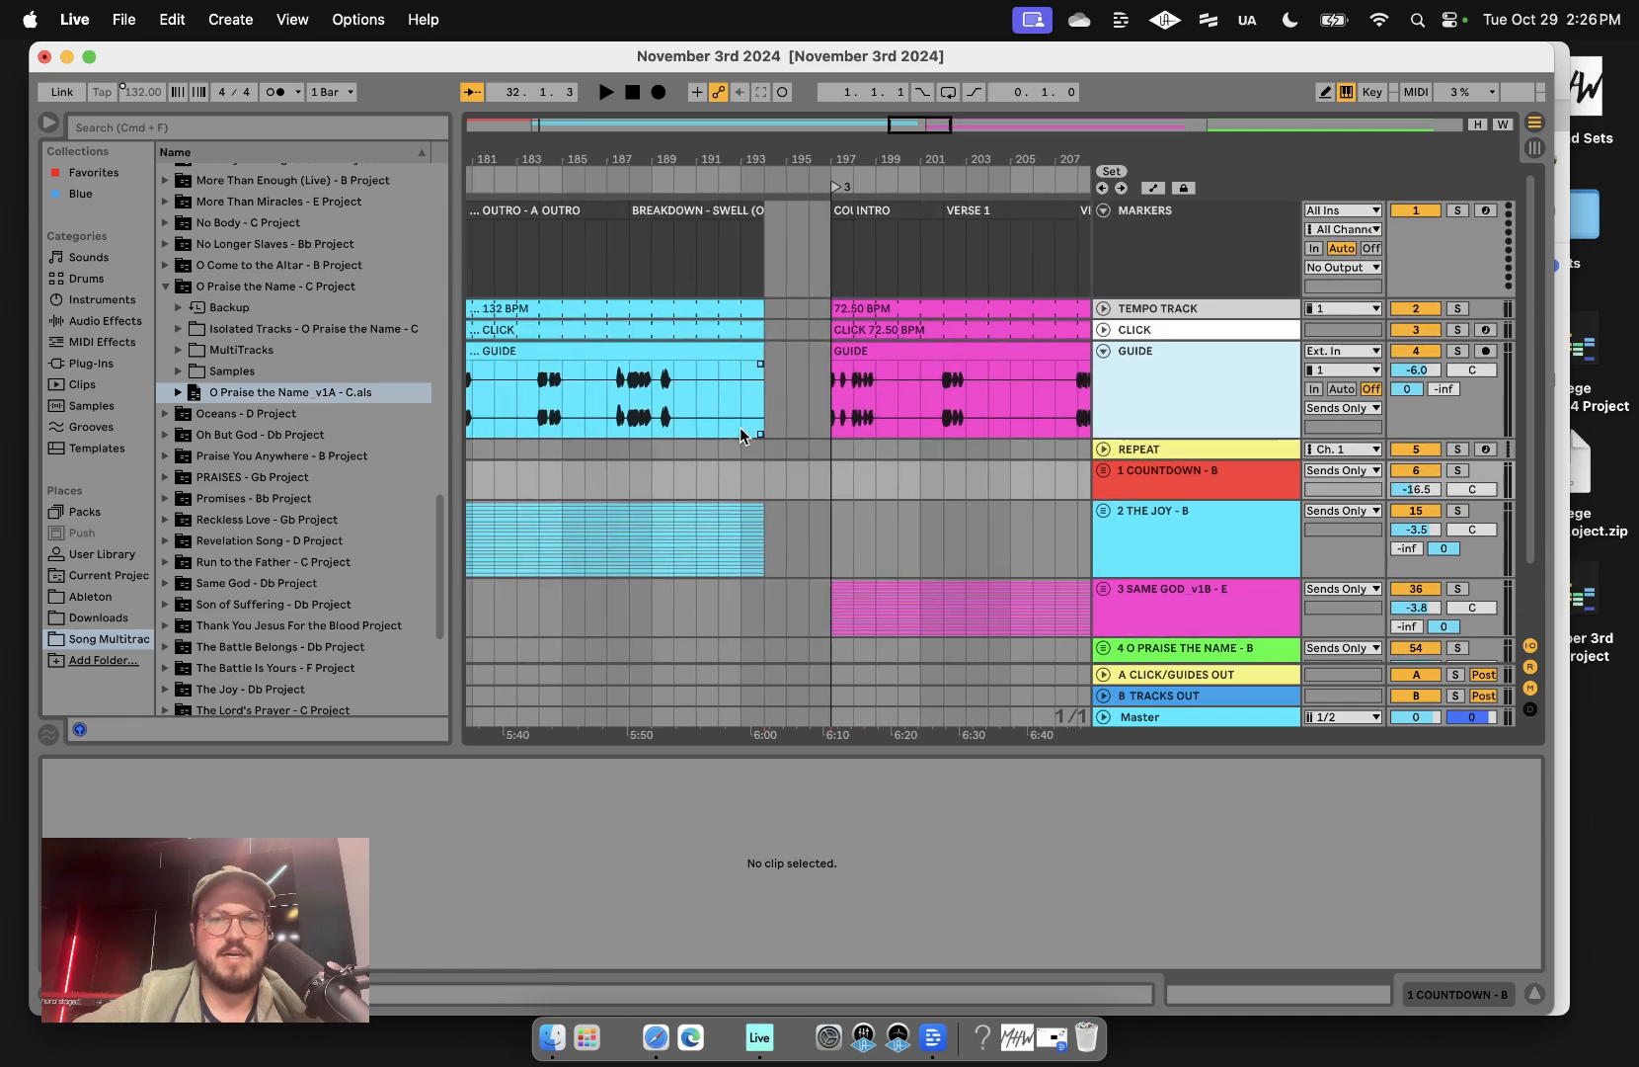
{"action": "scroll", "coordinate": [741, 427], "scroll_direction": "up", "scroll_amount": 2}
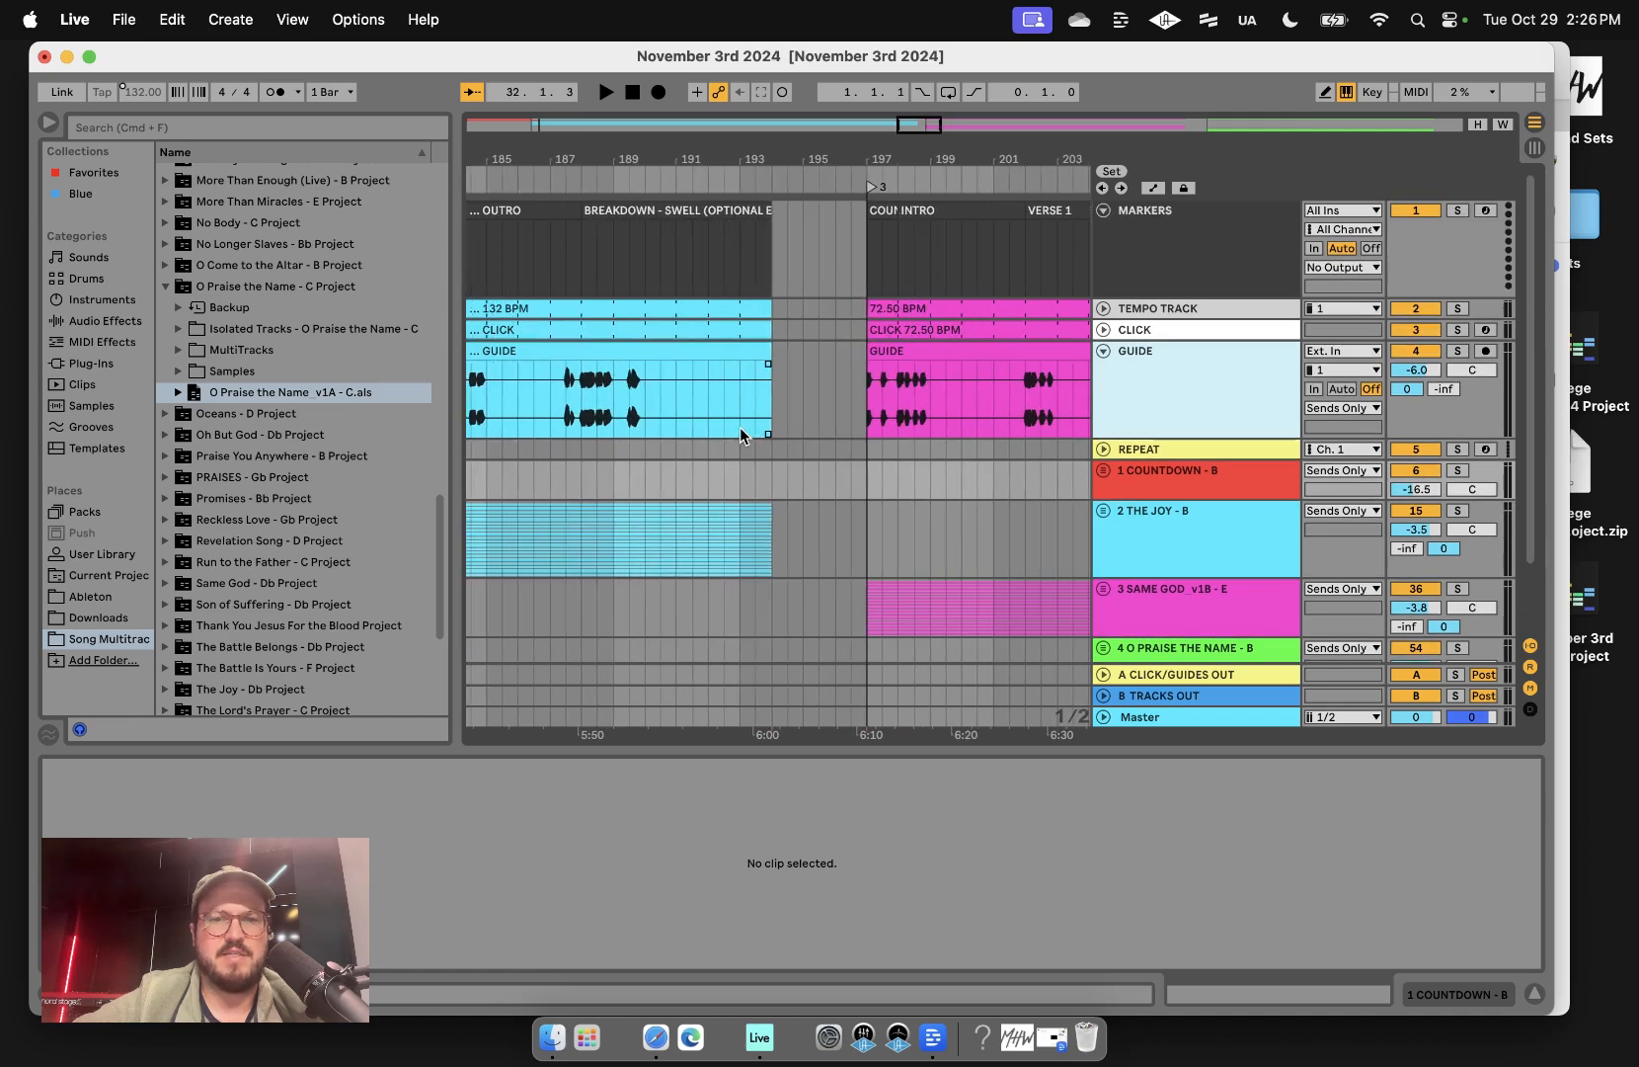
{"action": "scroll", "coordinate": [629, 418], "scroll_direction": "left", "scroll_amount": 2}
{"action": "left_click", "coordinate": [625, 416]}
{"action": "key", "text": "space"}
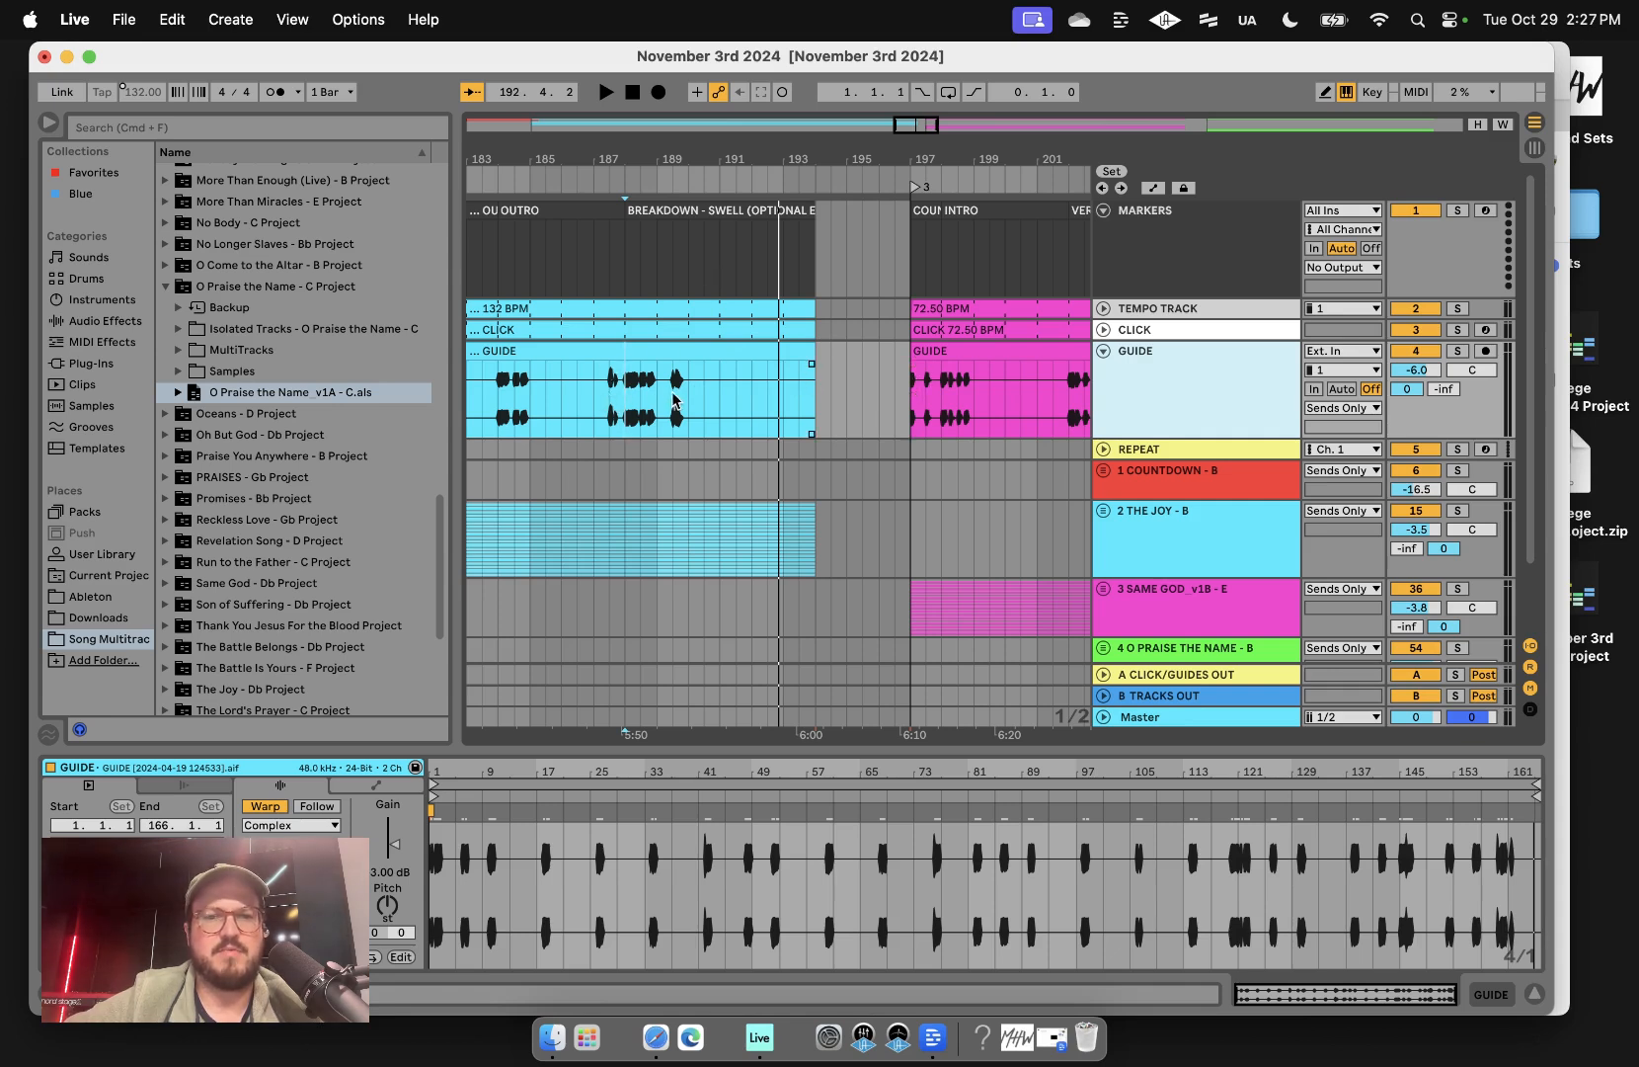
- Play the count-in and intro start of Same God from bar 197
{"action": "left_click", "coordinate": [910, 386]}
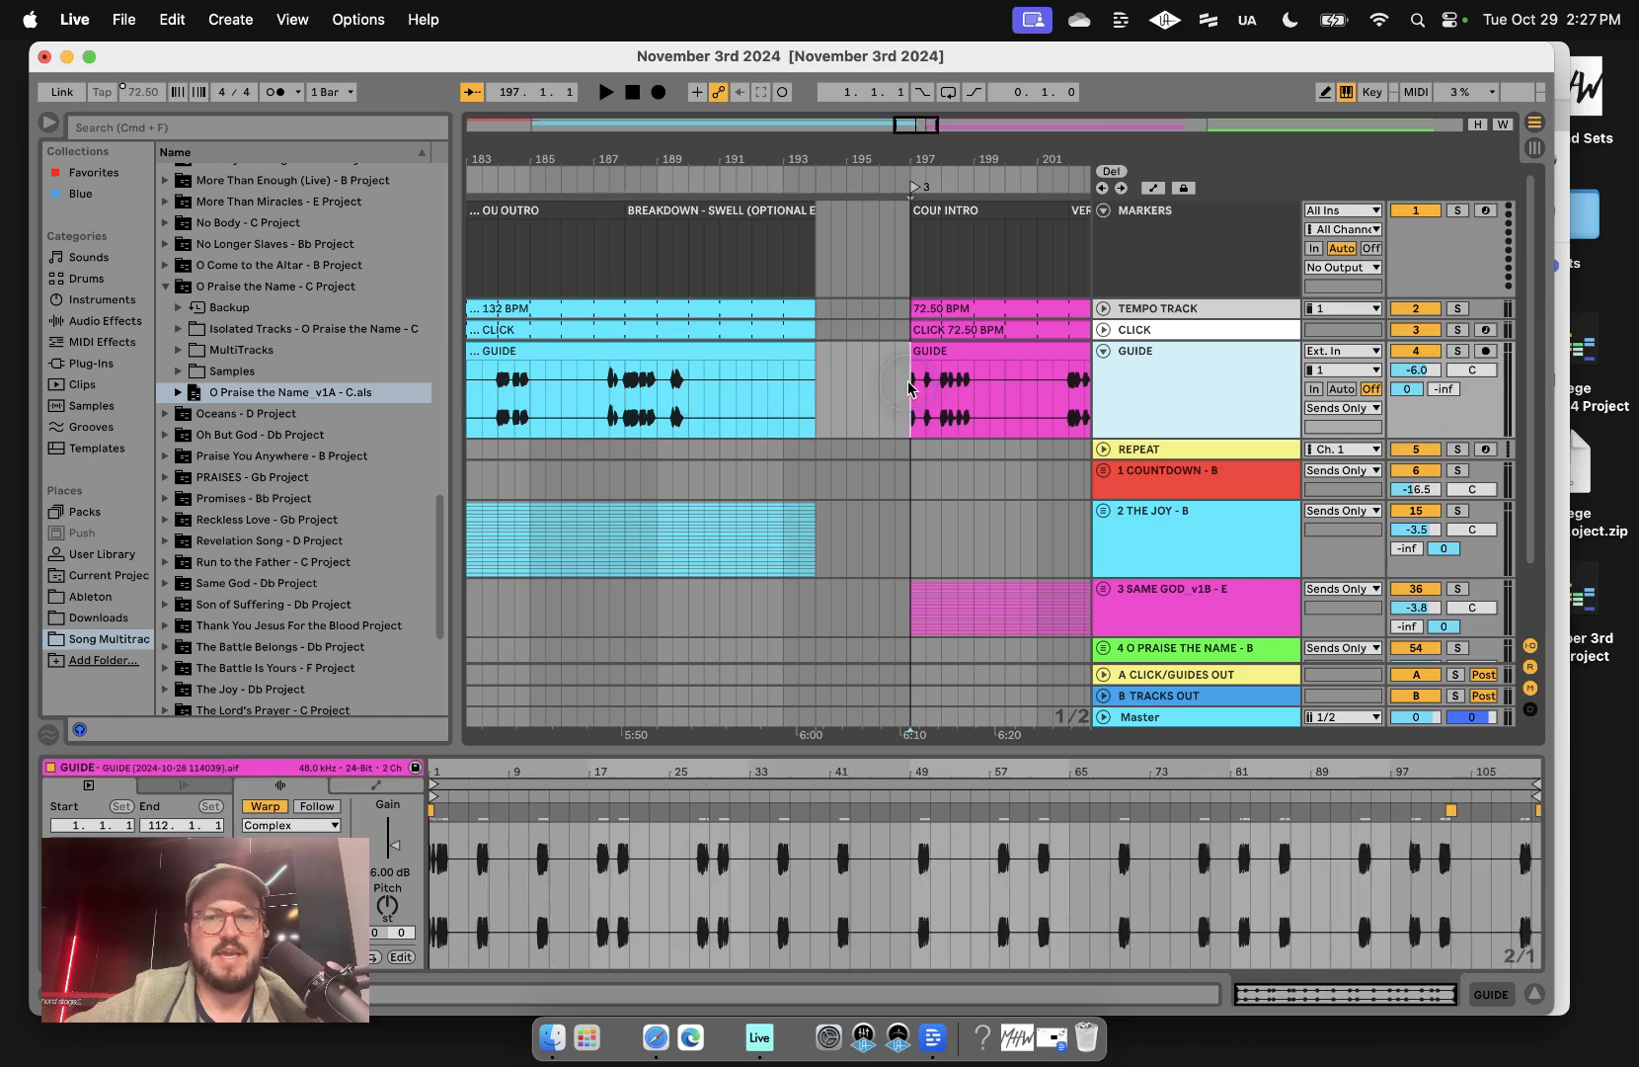
{"action": "key", "text": "space"}
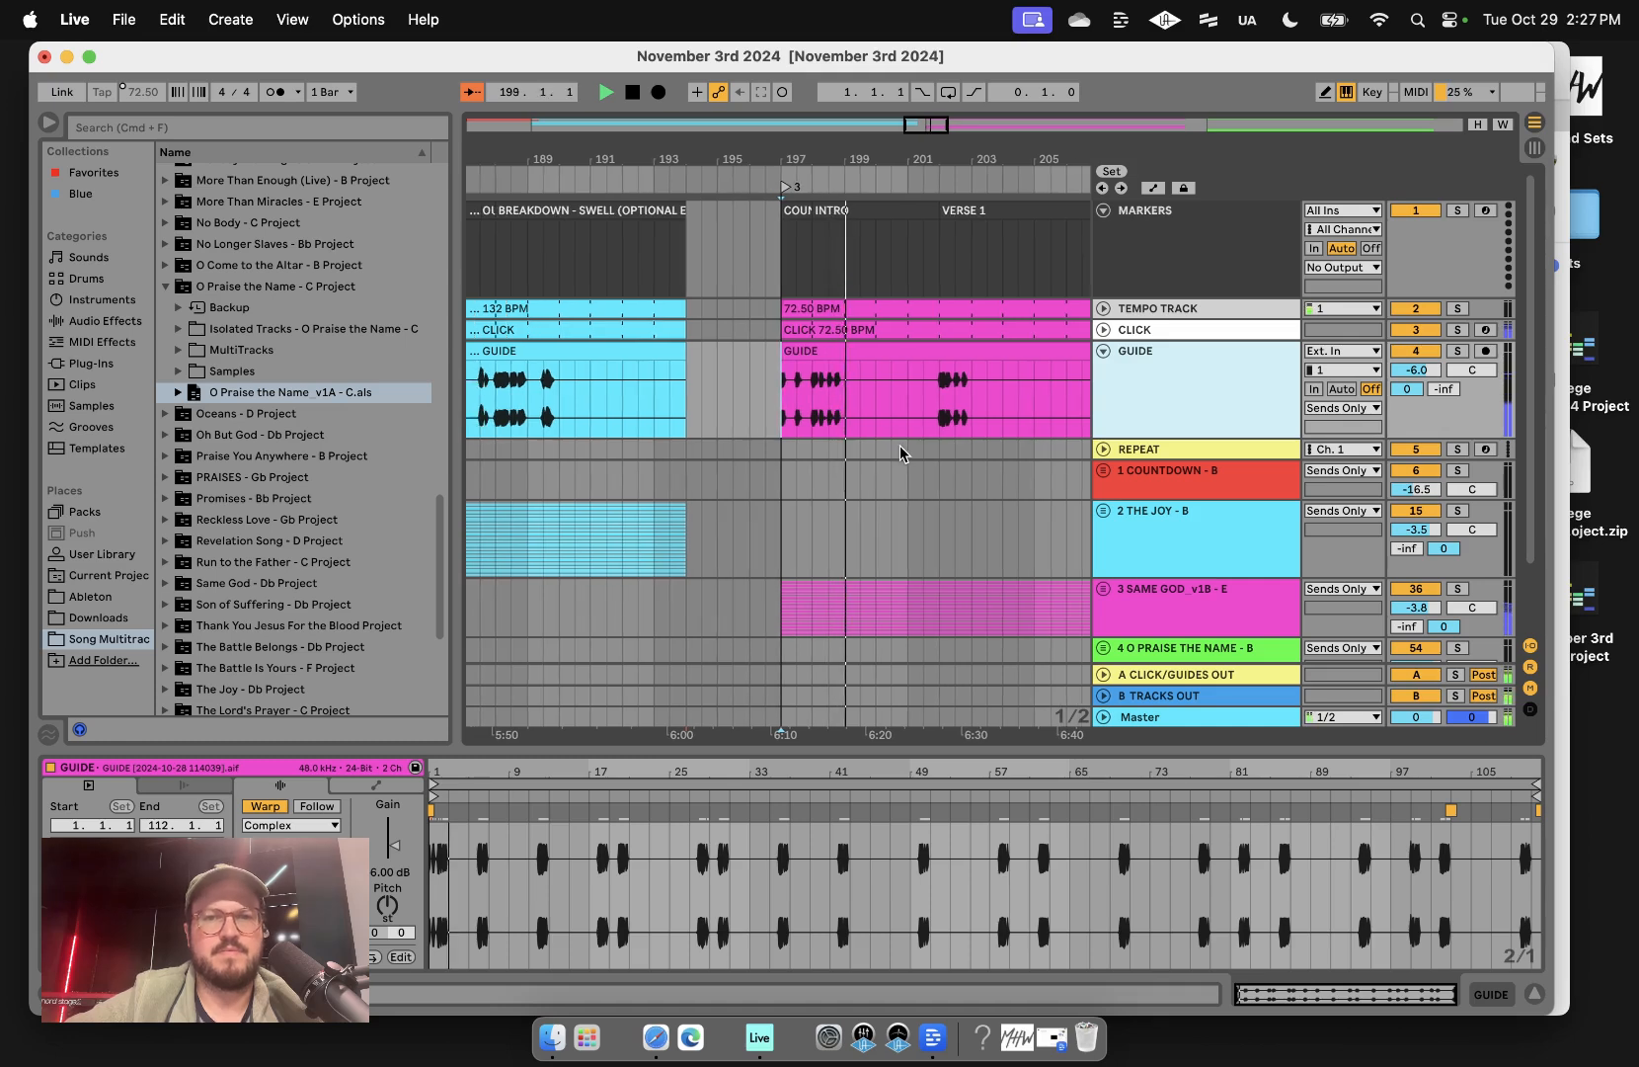
{"action": "key", "text": "space"}
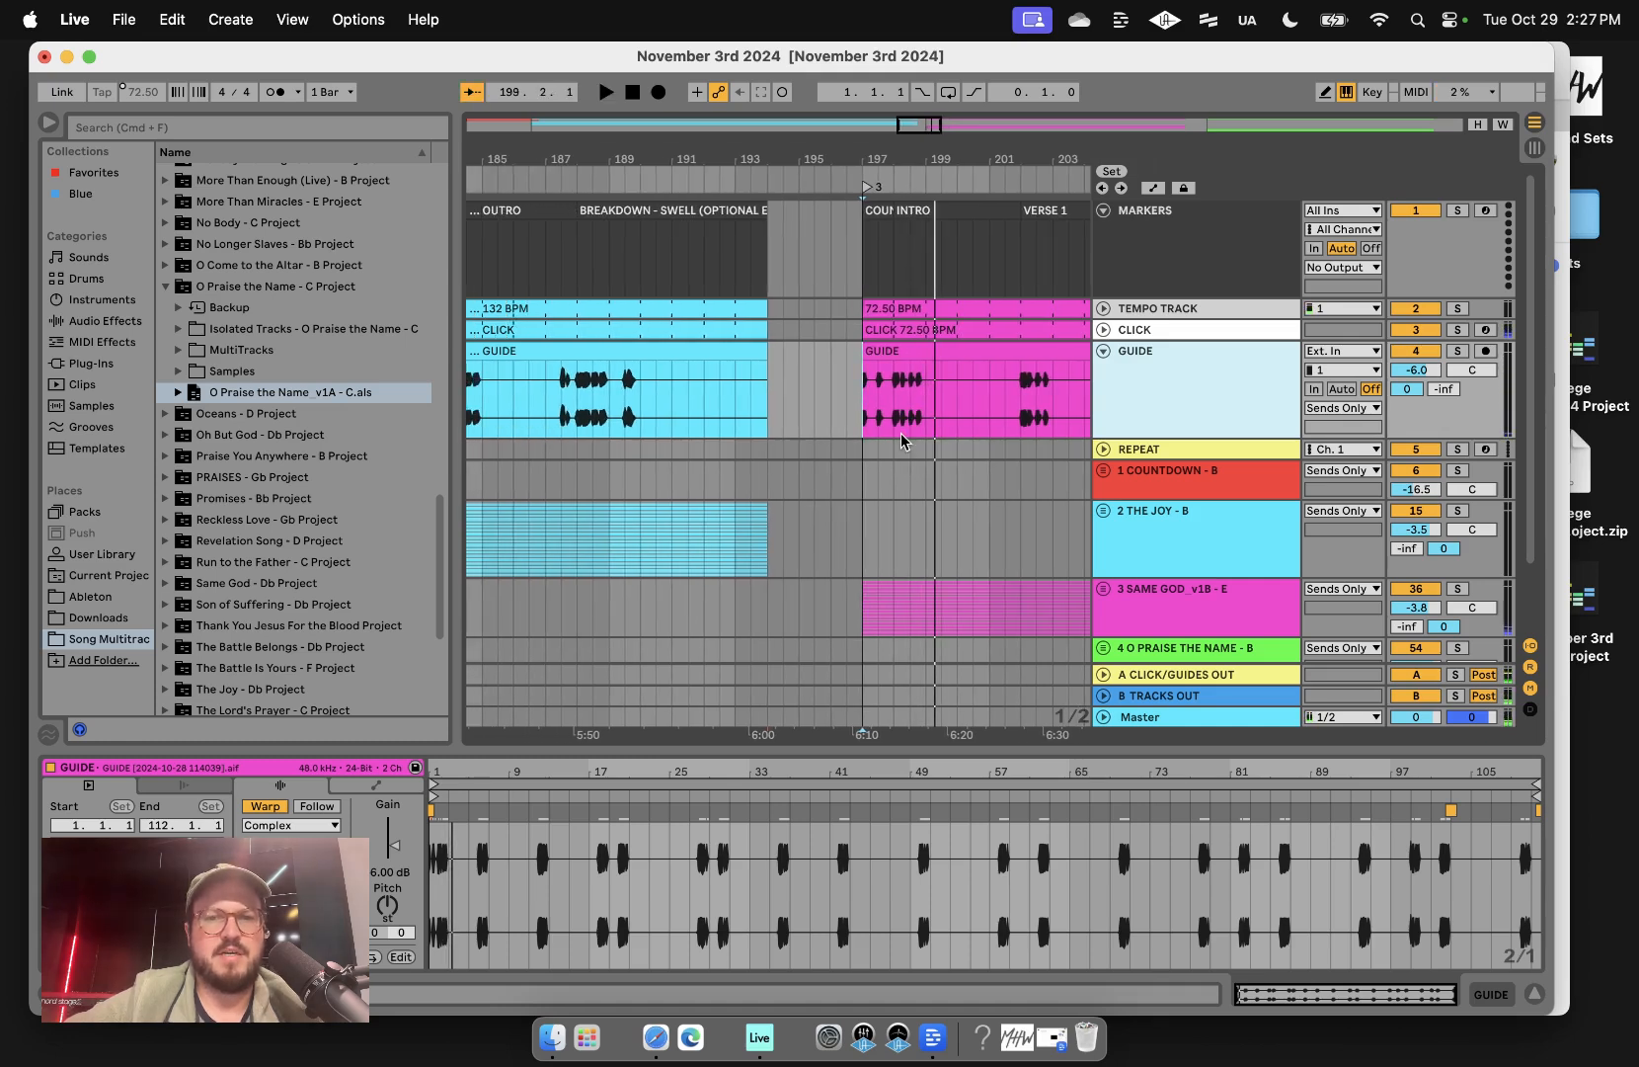
- Replay The Joy's breakdown guide cues from bar 188 up to bar 191
{"action": "mouse_move", "coordinate": [865, 420]}
{"action": "left_mouse_down"}
{"action": "mouse_move", "coordinate": [929, 408]}
{"action": "mouse_move", "coordinate": [862, 410]}
{"action": "left_mouse_up"}
{"action": "scroll", "coordinate": [925, 395], "scroll_direction": "left", "scroll_amount": 4}
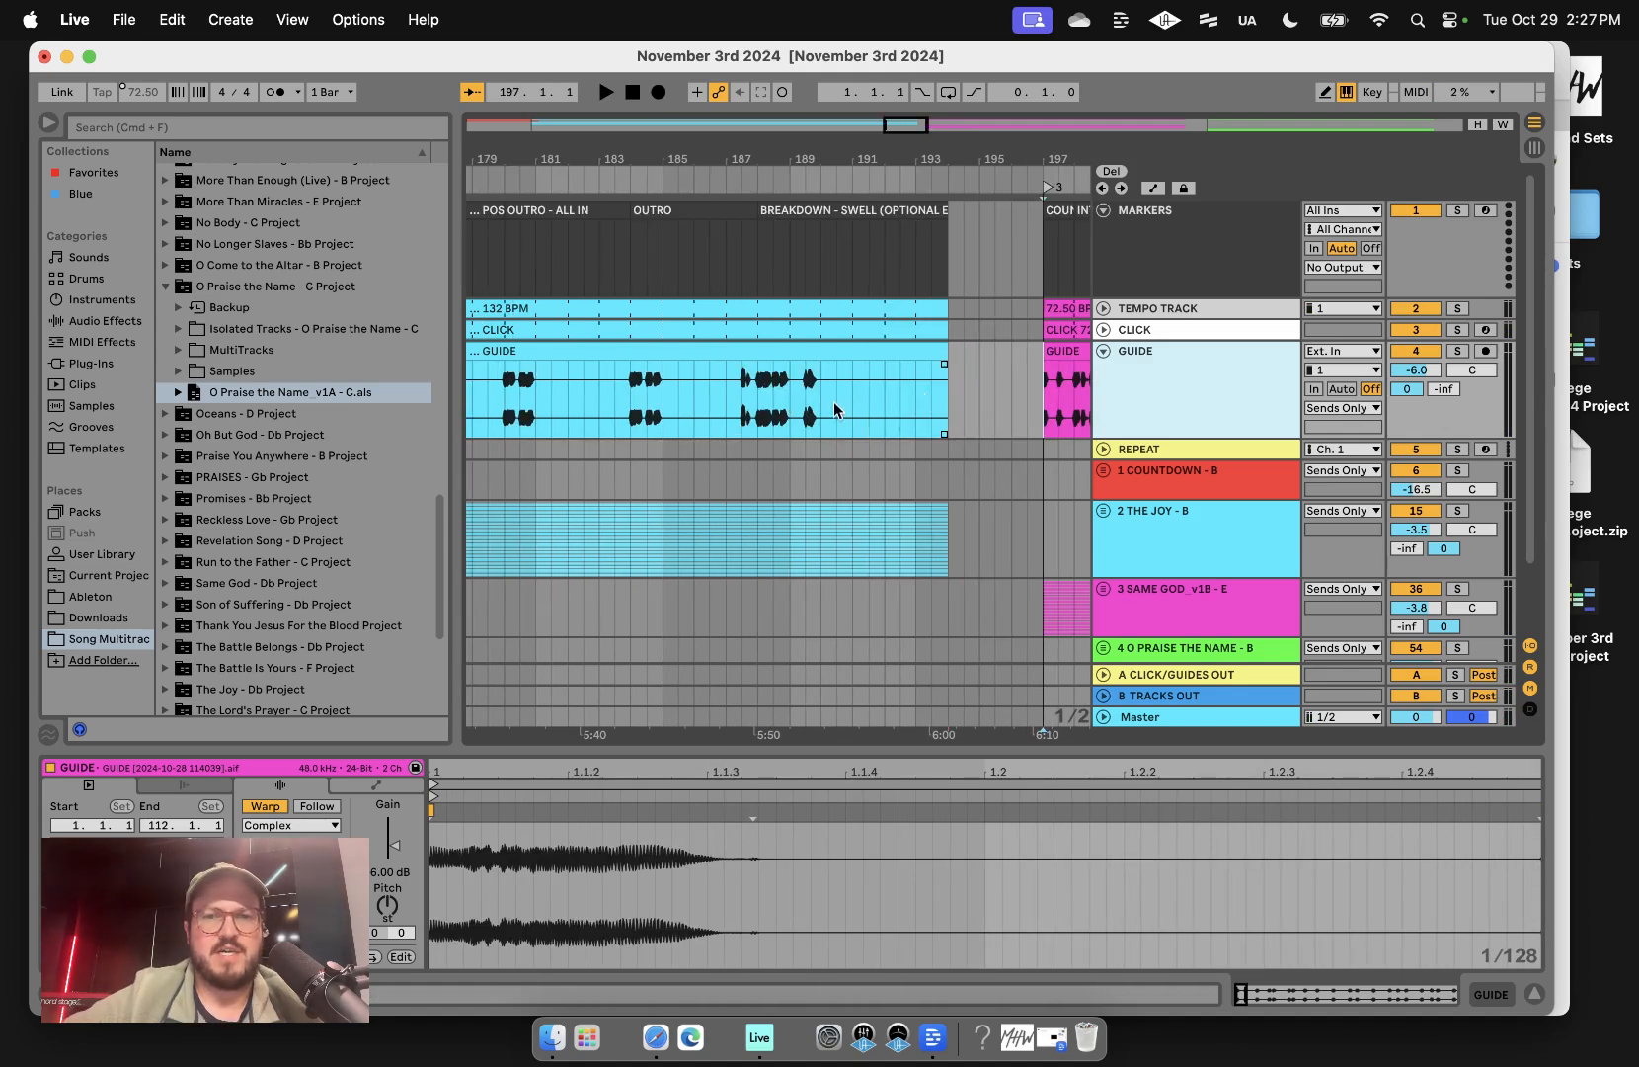
{"action": "left_click", "coordinate": [757, 398]}
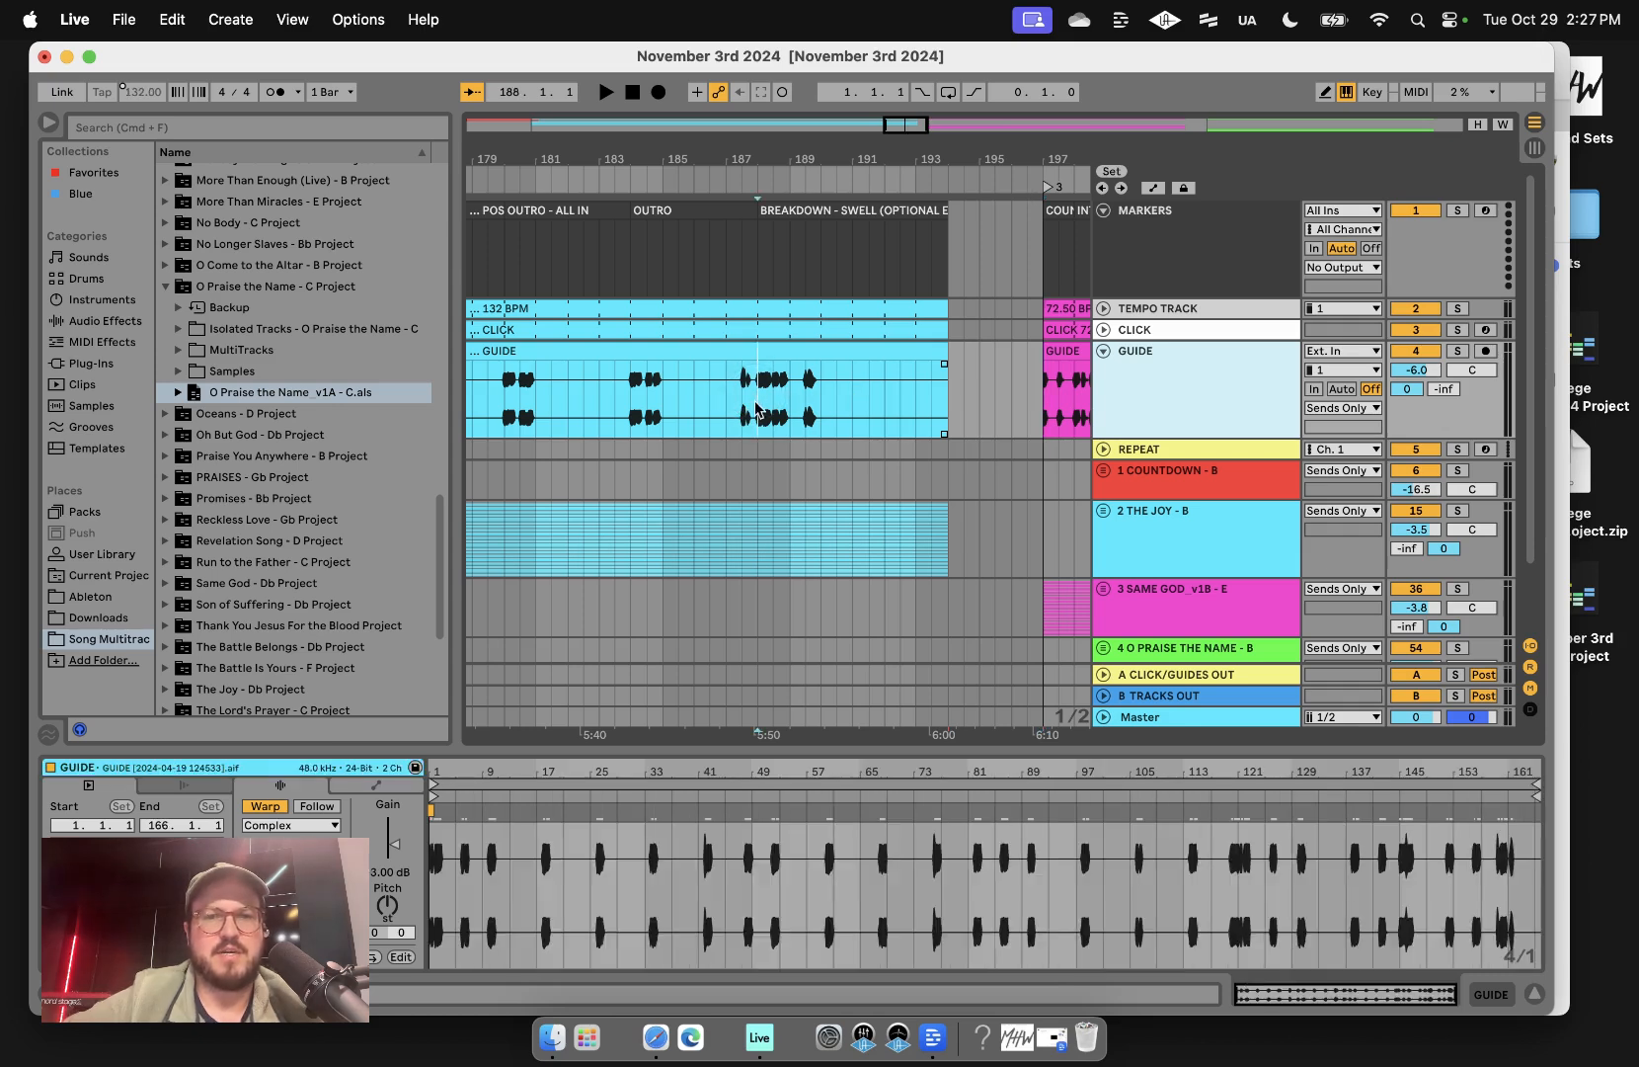
{"action": "key", "text": "space"}
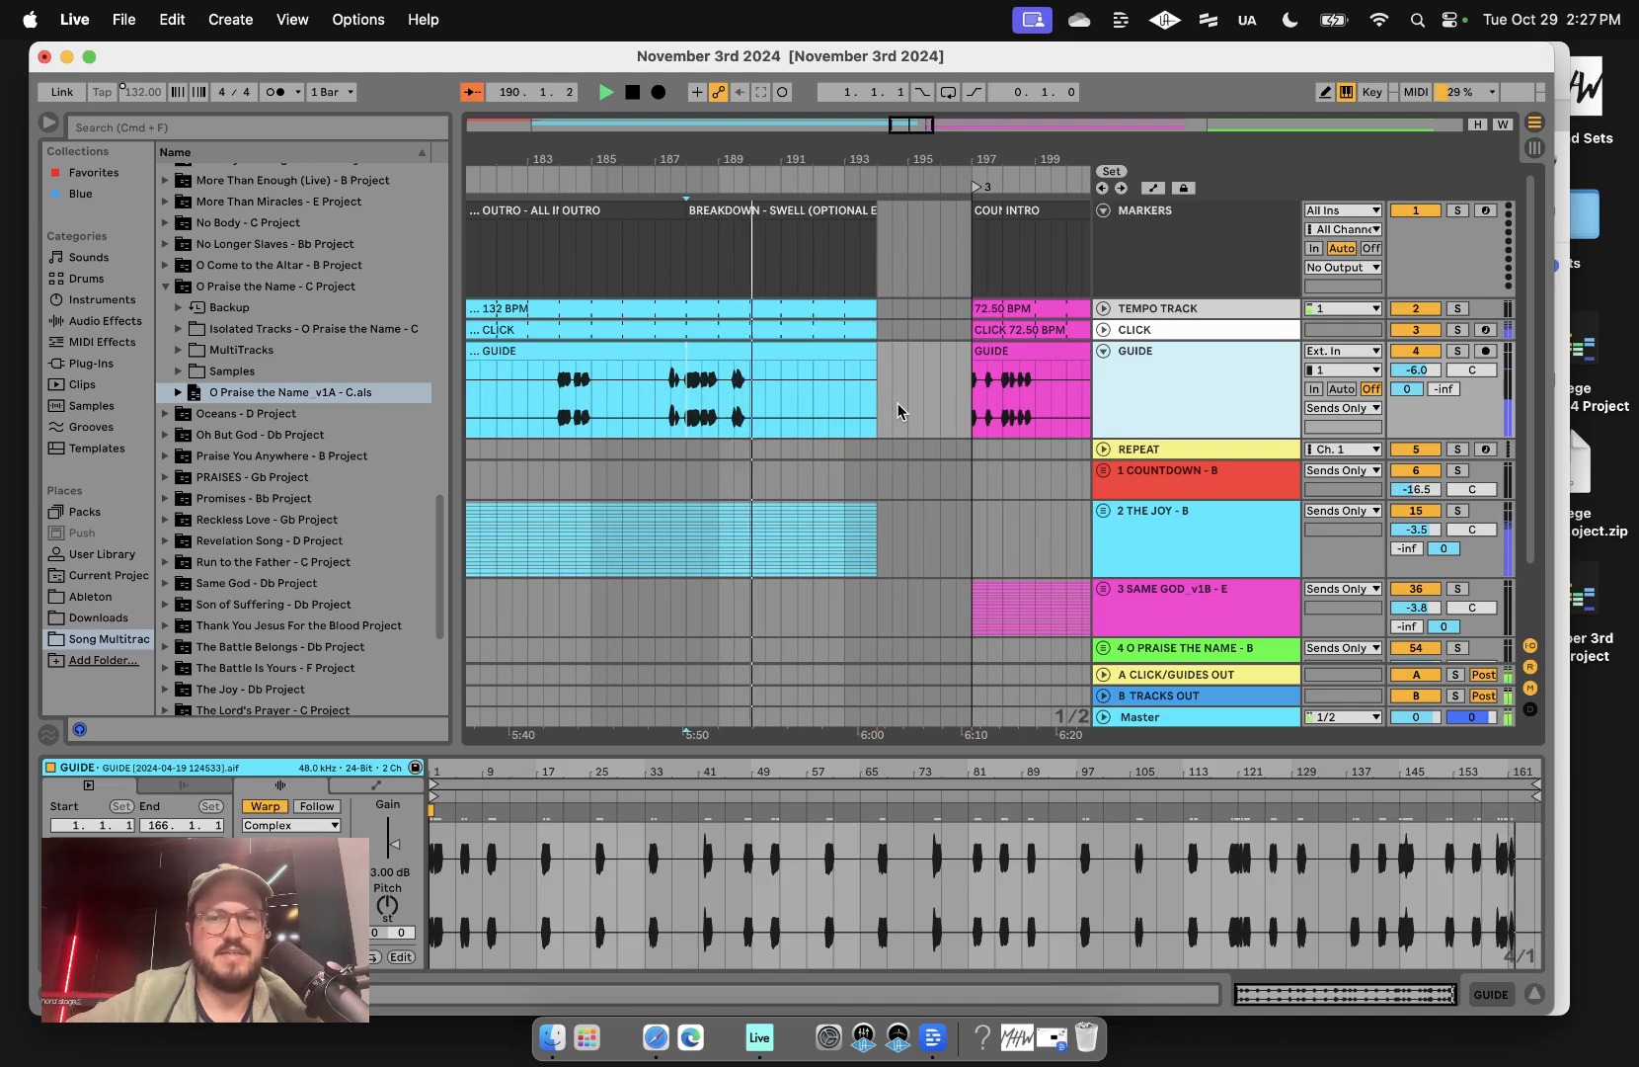
{"action": "key", "text": "space"}
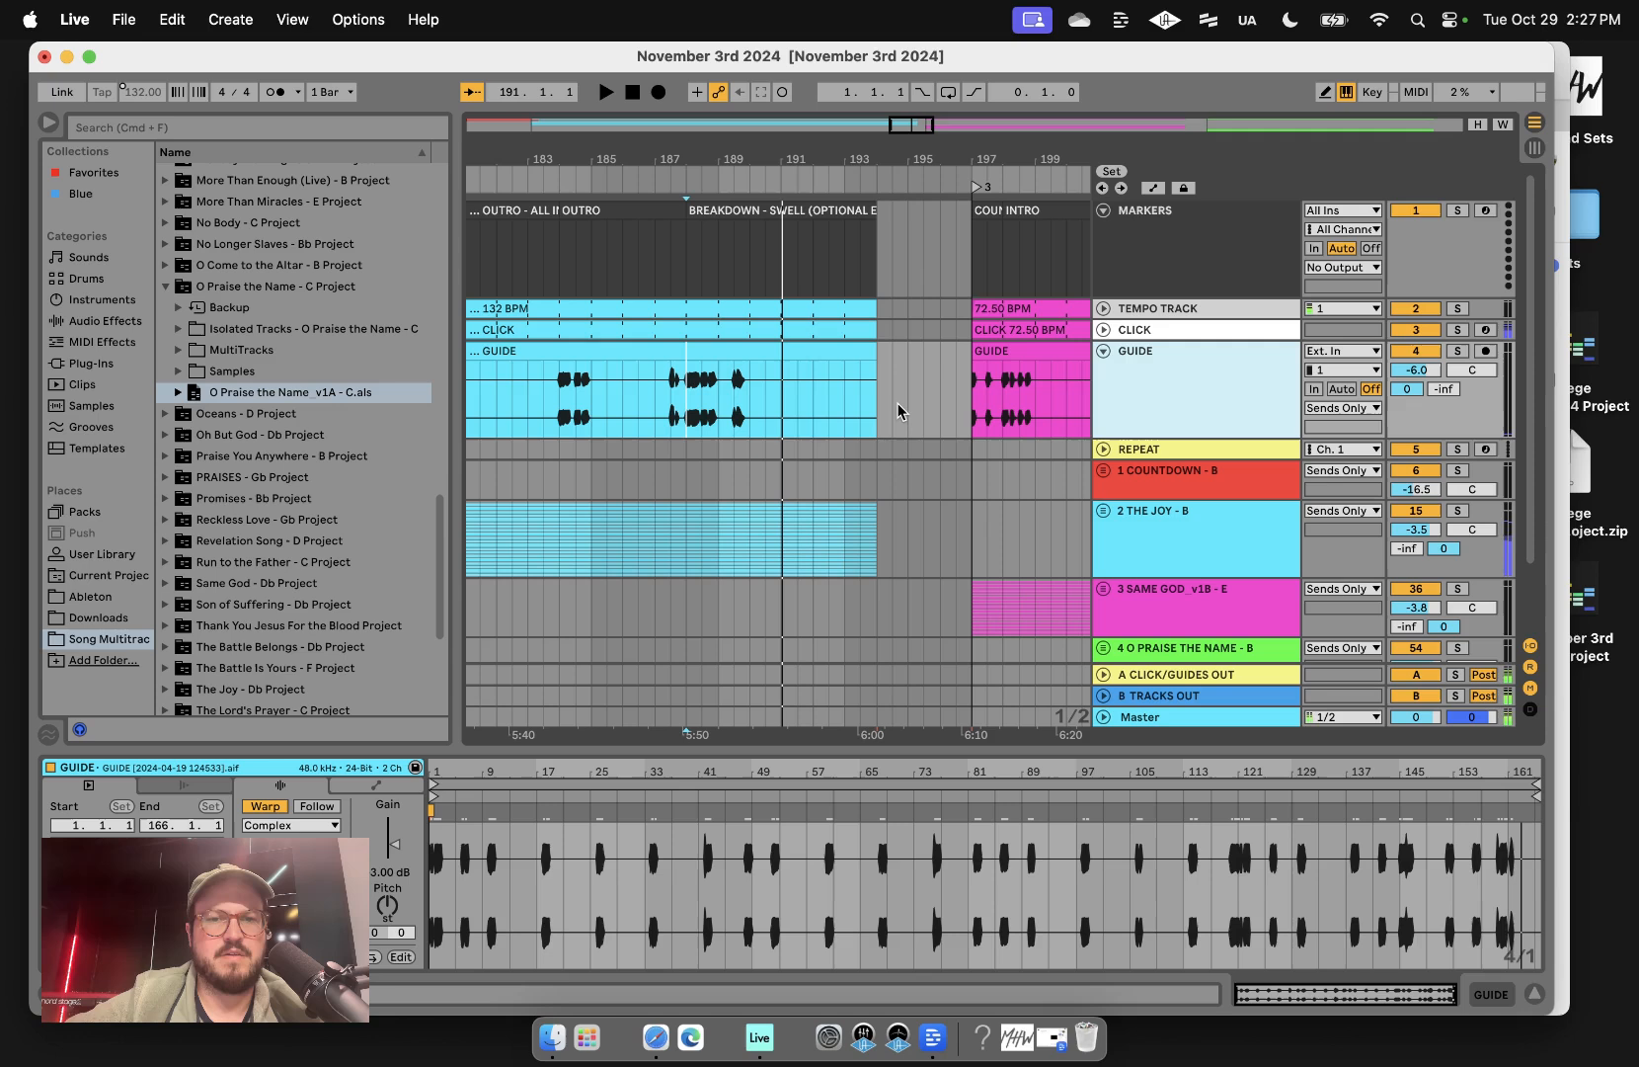
- Cut the time between bar 191 in The Joy's breakdown and the start of Same God at bar 197
{"action": "left_click", "coordinate": [781, 405]}
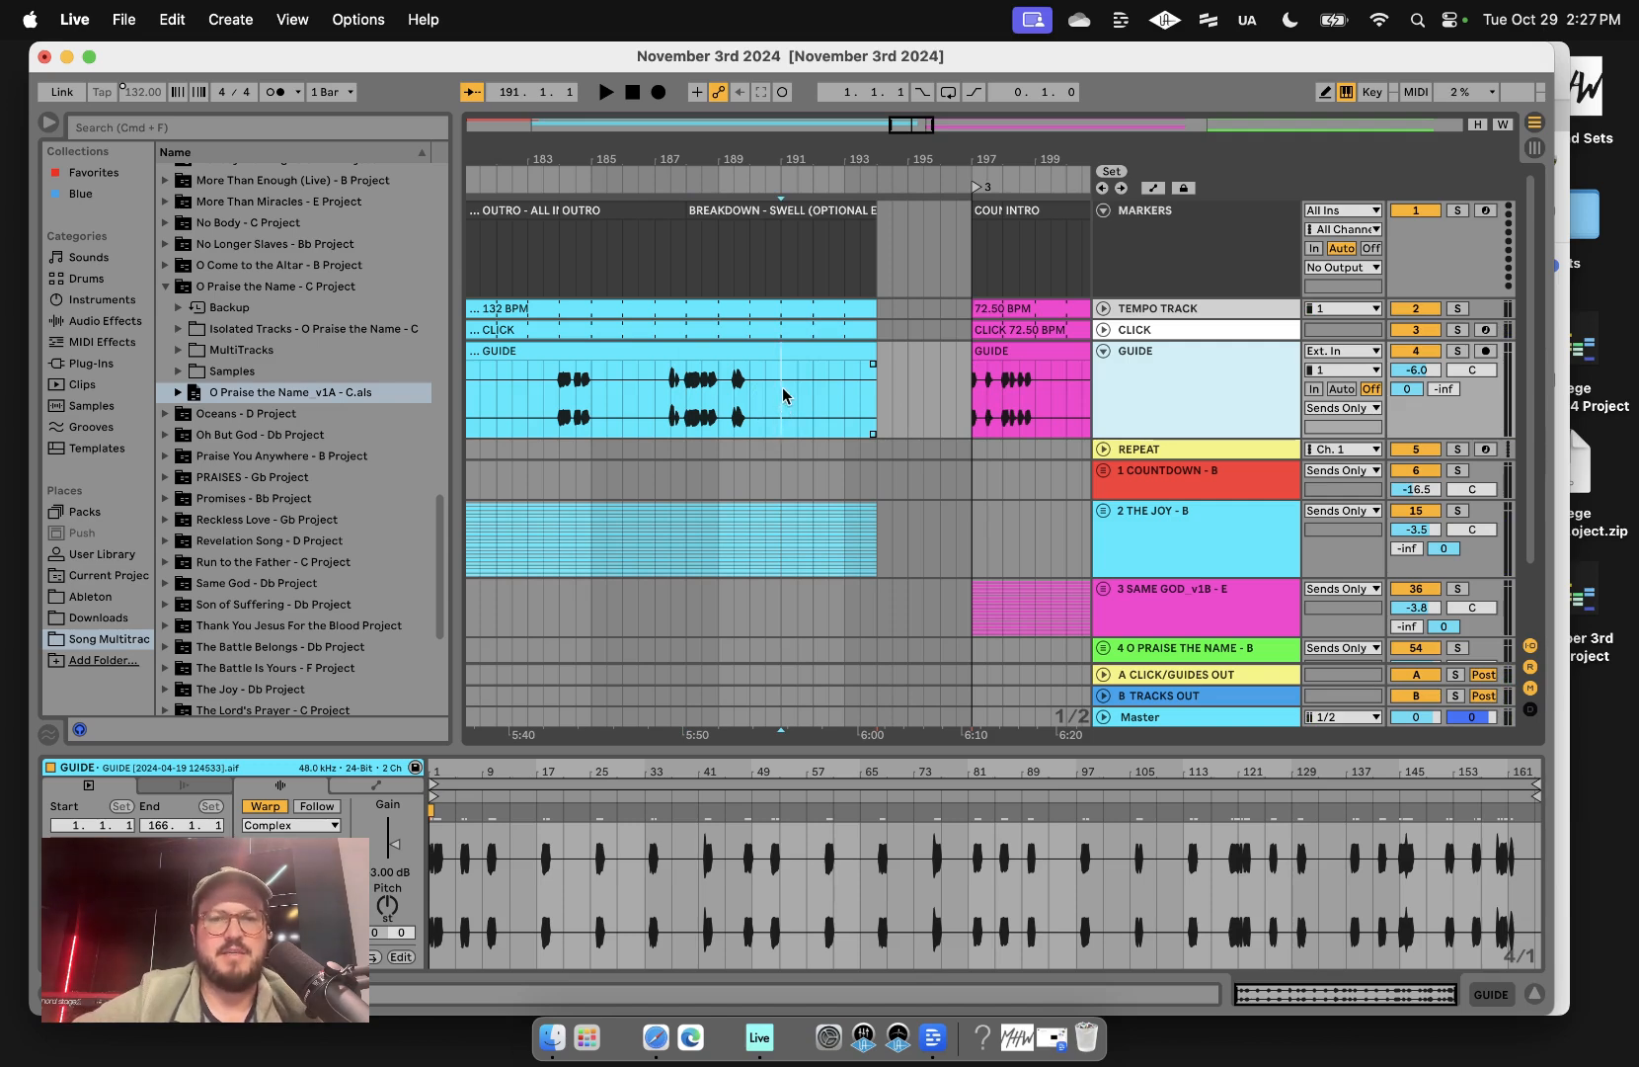
{"action": "left_click_drag", "start_coordinate": [783, 395], "coordinate": [972, 399]}
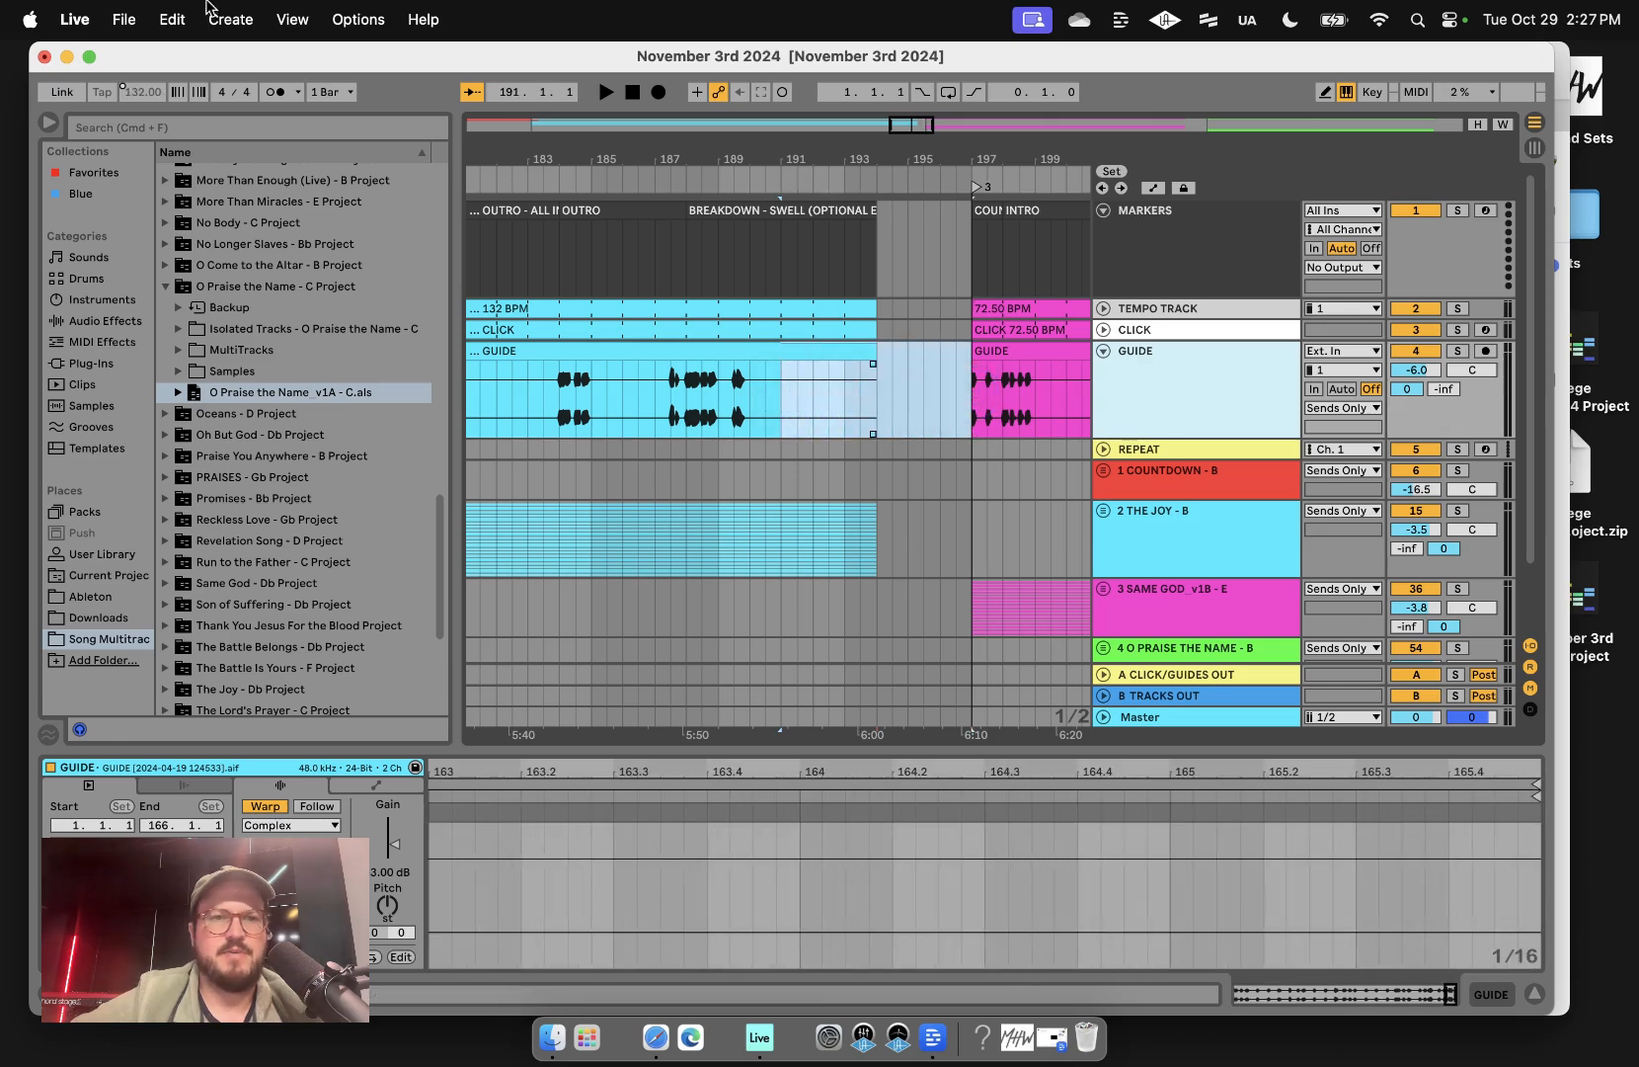
{"action": "left_click", "coordinate": [172, 20]}
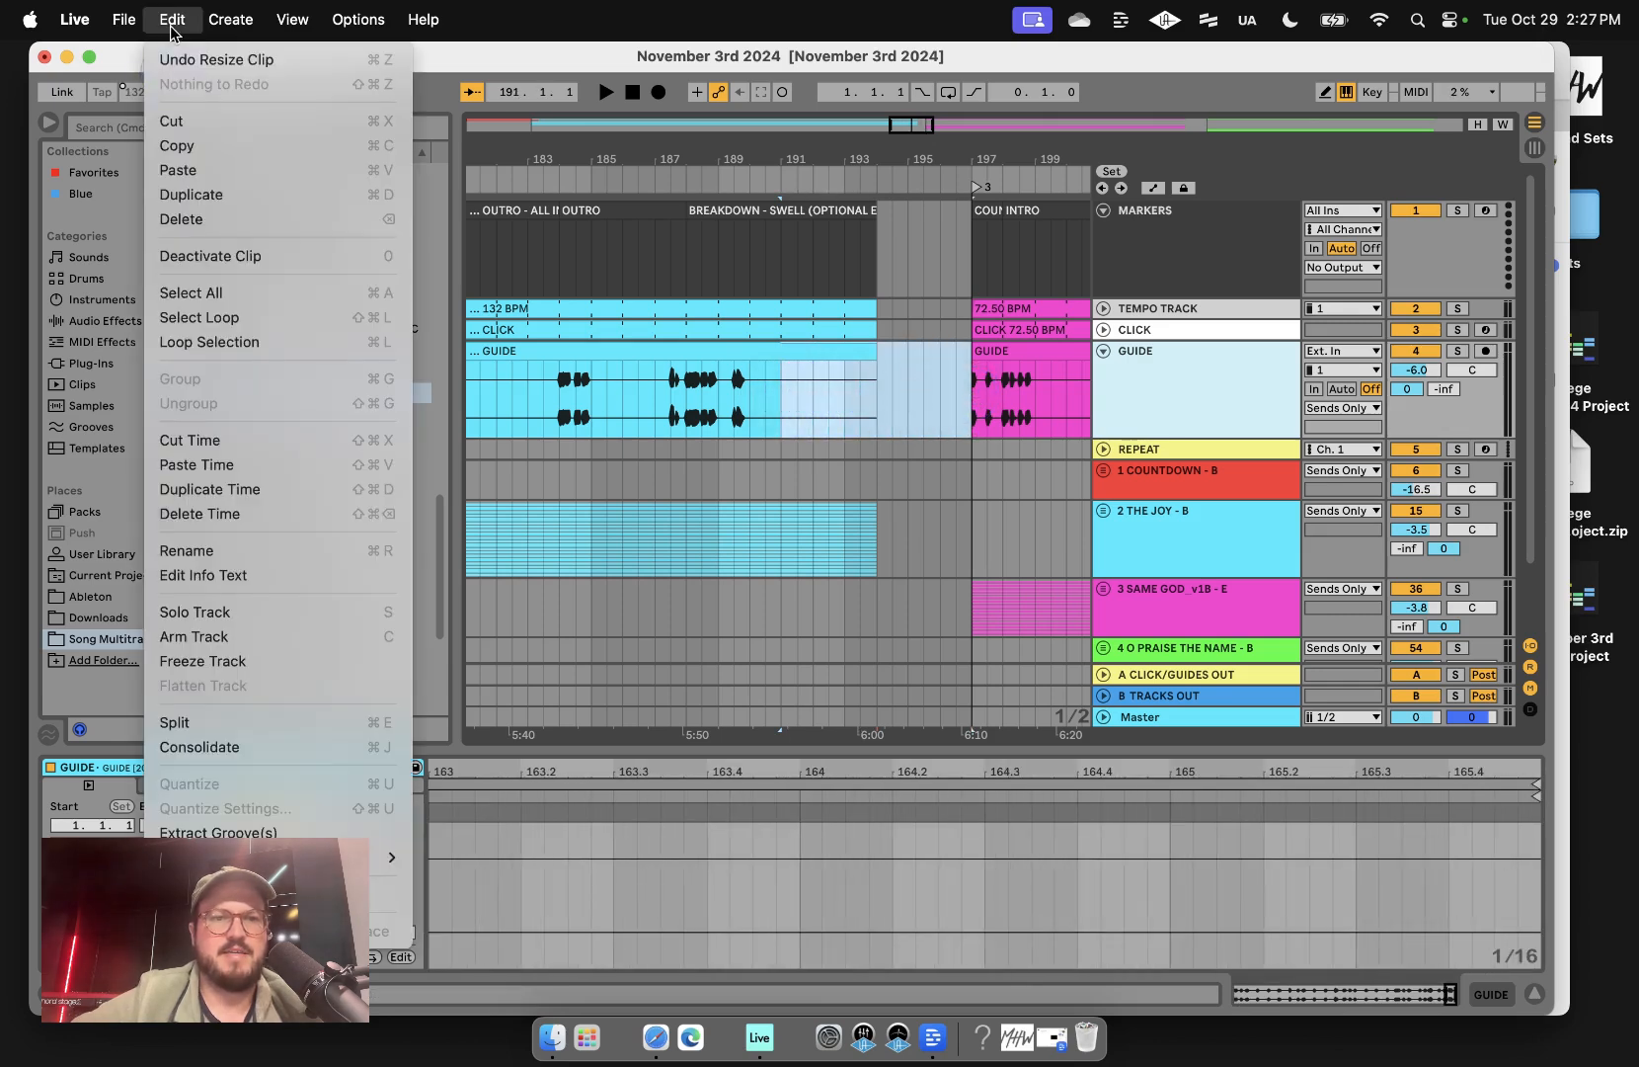
{"action": "left_click", "coordinate": [216, 444]}
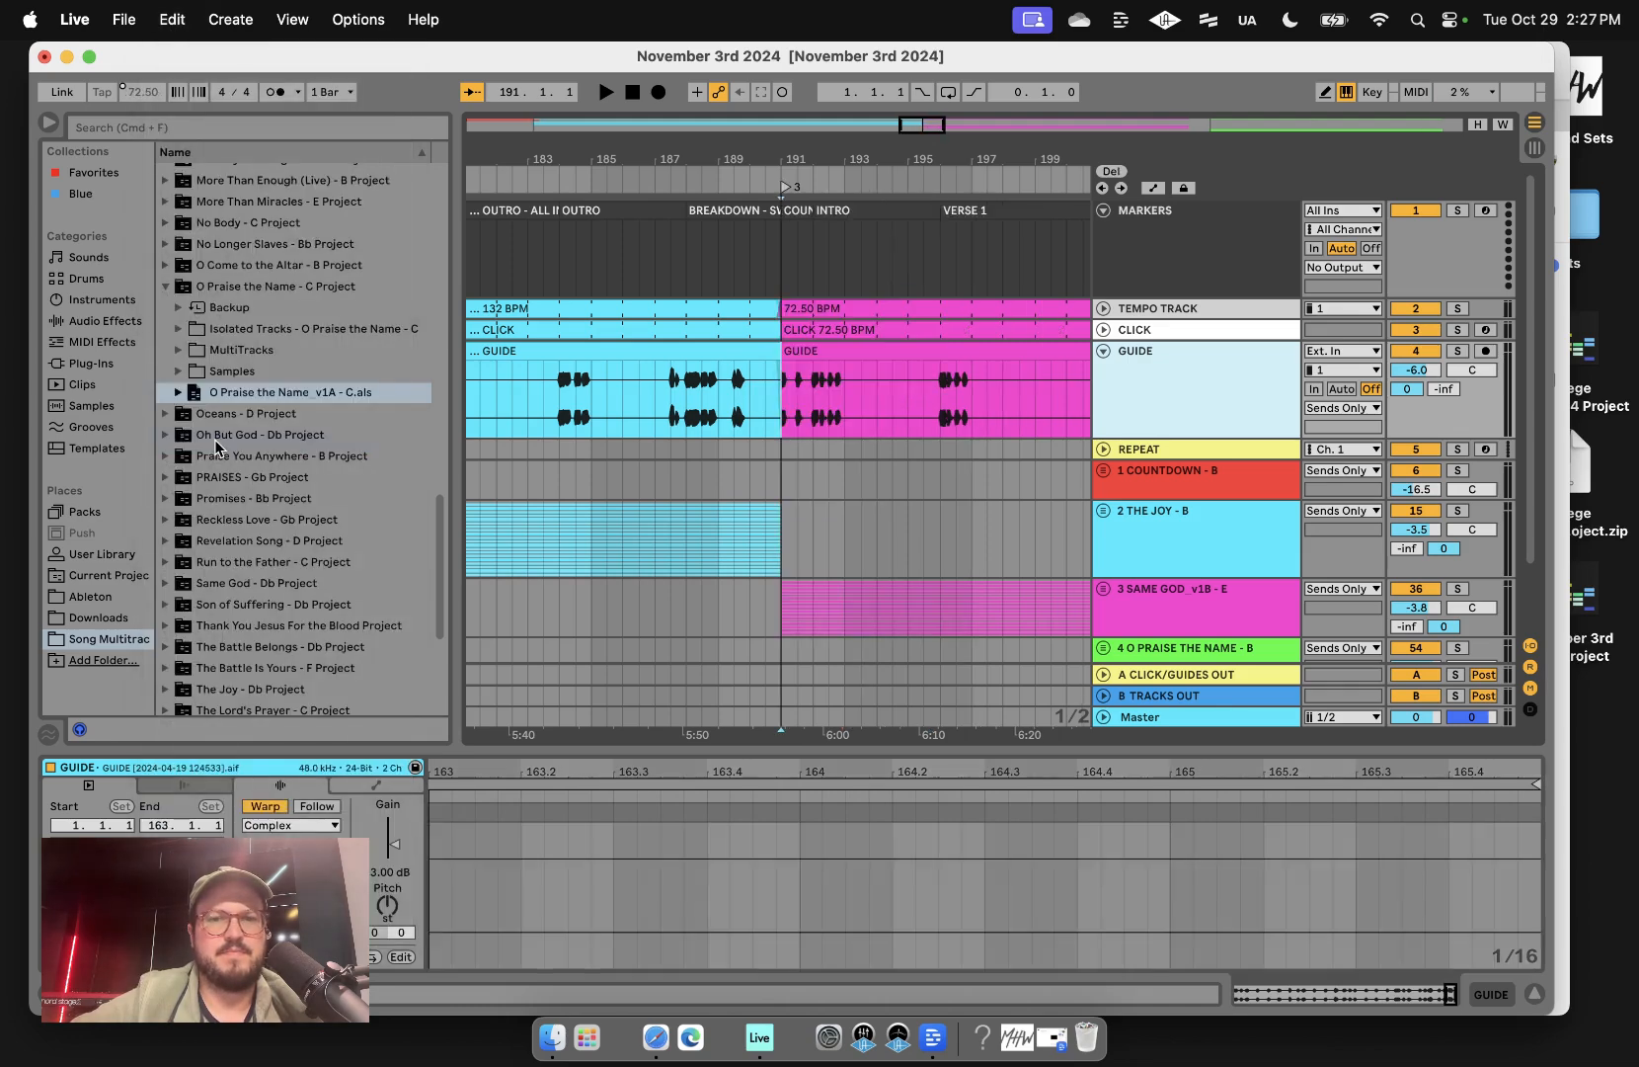
- Unfold the 2 THE JOY - B group and extend its clips from DRUMS to CHOIR to bar 194, overlapping Same God
{"action": "left_click", "coordinate": [1103, 509]}
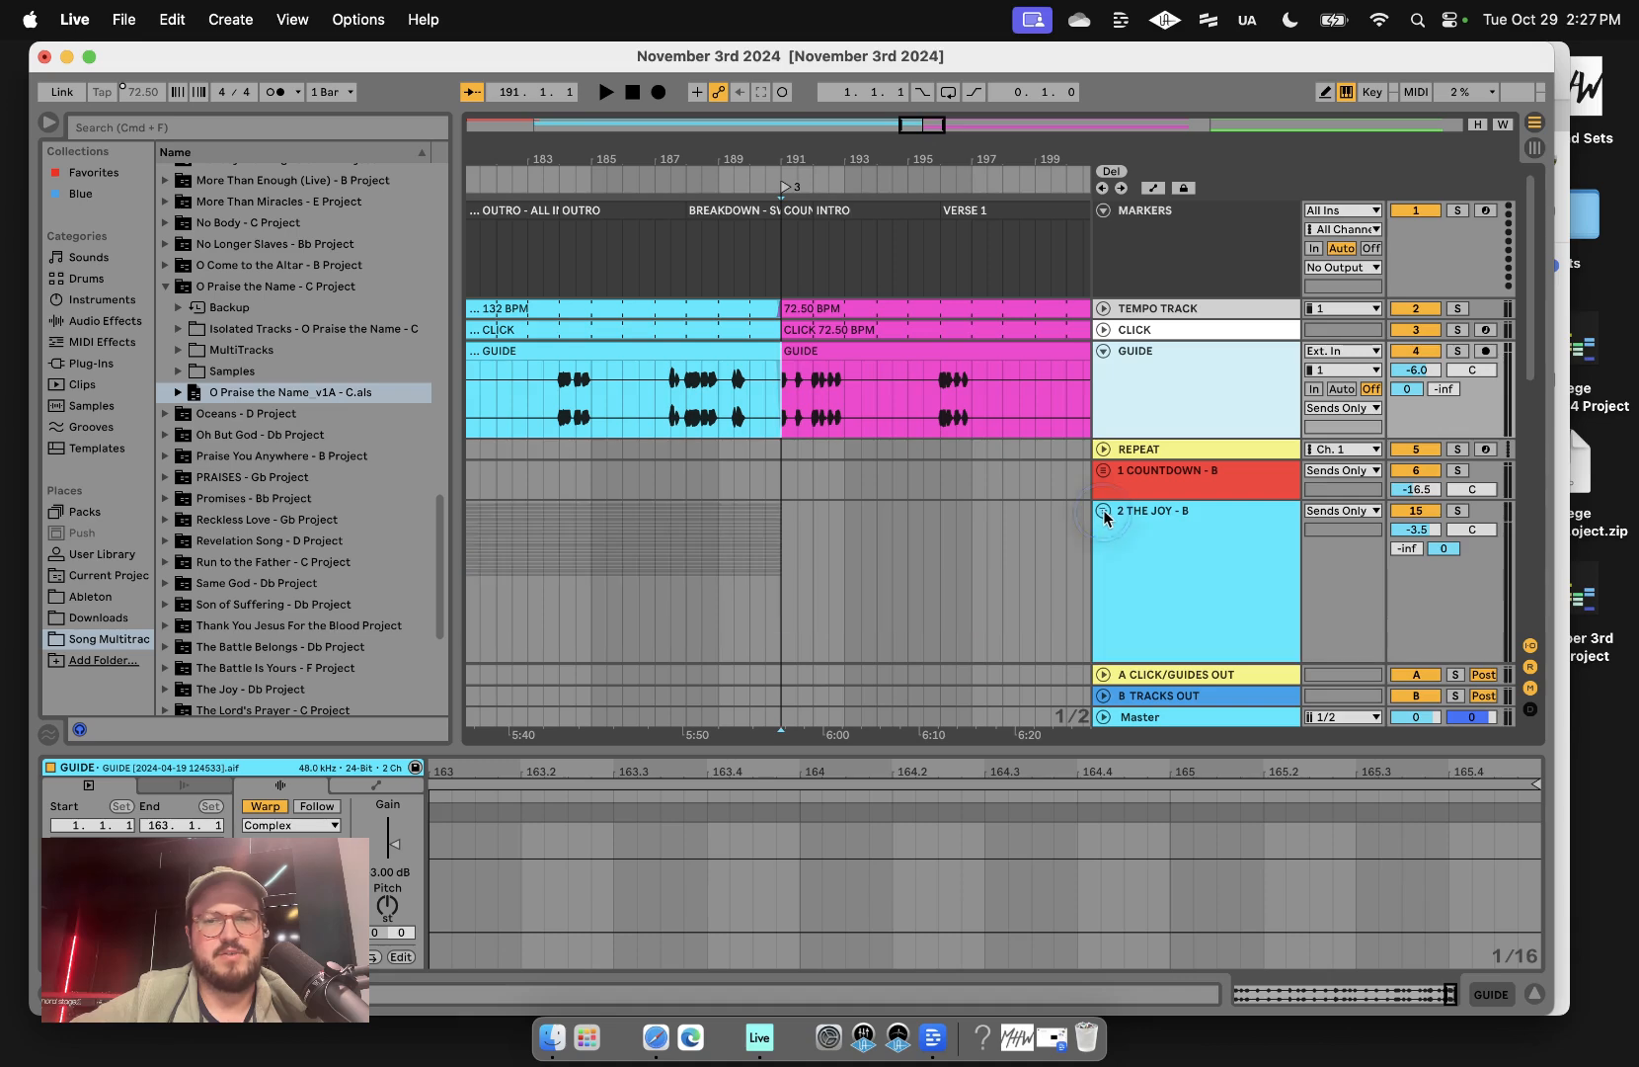
{"action": "scroll", "coordinate": [893, 536], "scroll_direction": "down", "scroll_amount": 10}
{"action": "left_click", "coordinate": [779, 368]}
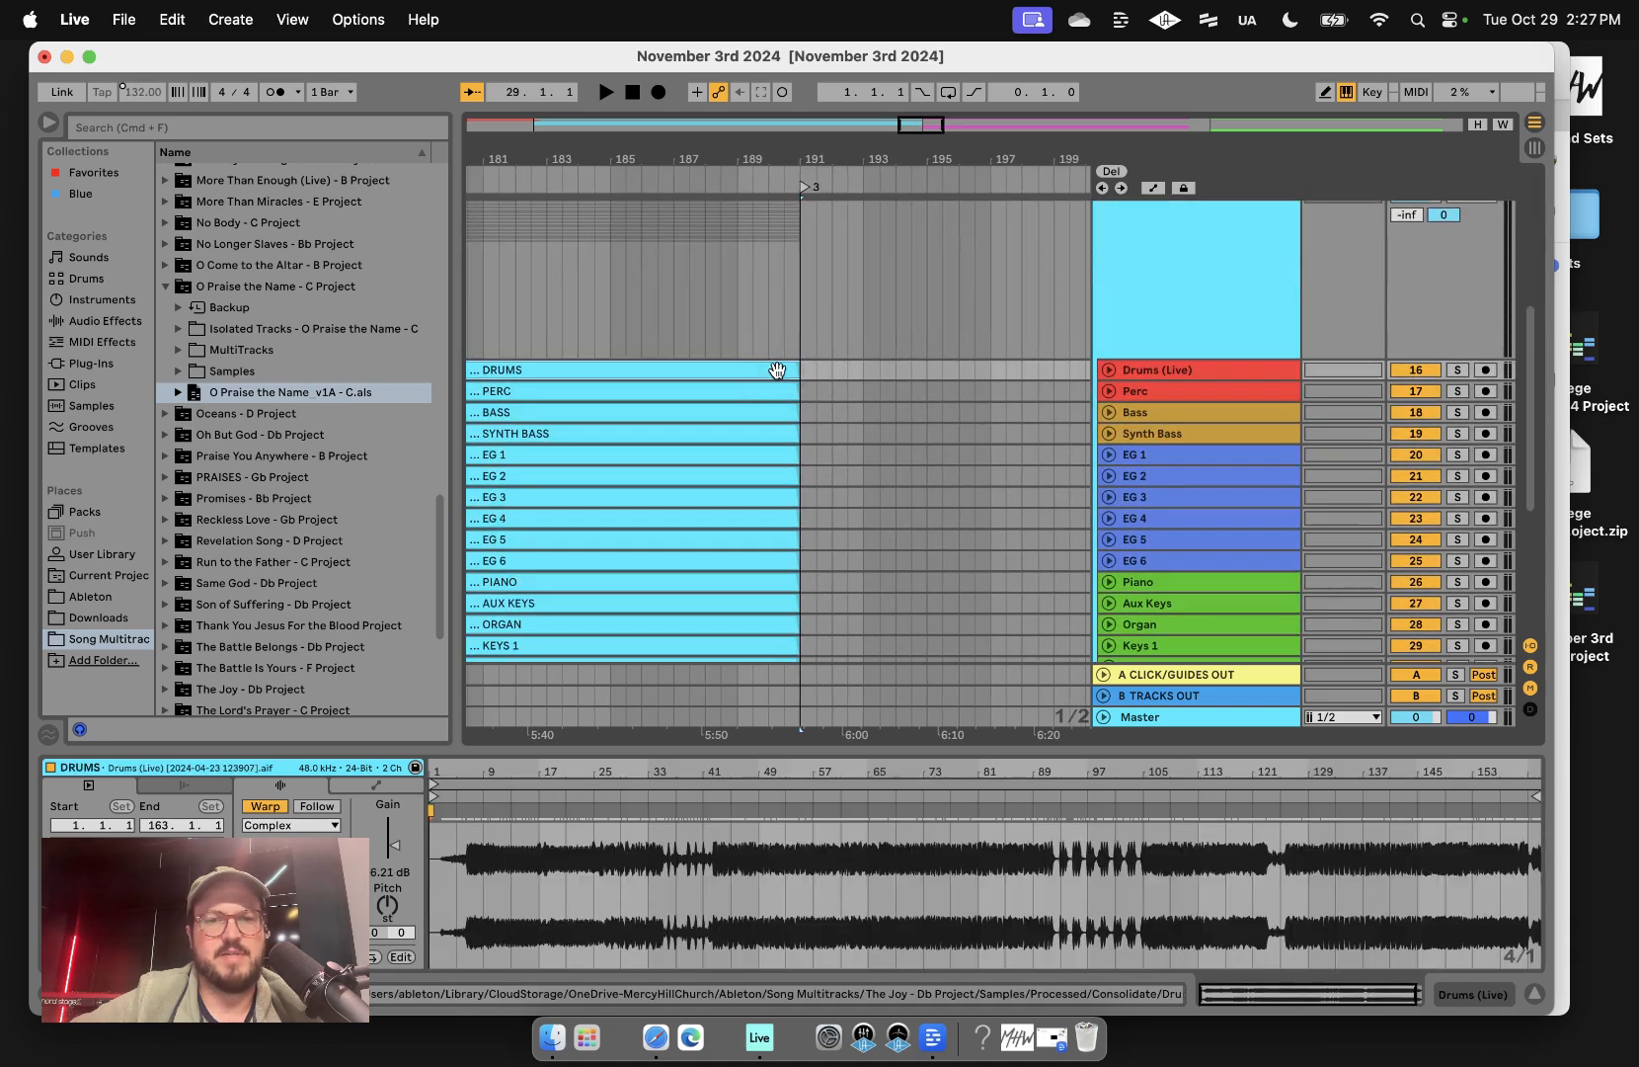
{"action": "scroll", "coordinate": [779, 368], "scroll_direction": "down", "scroll_amount": 6}
{"action": "left_click", "coordinate": [796, 480], "text": "shift"}
{"action": "scroll", "coordinate": [796, 479], "scroll_direction": "up", "scroll_amount": 12}
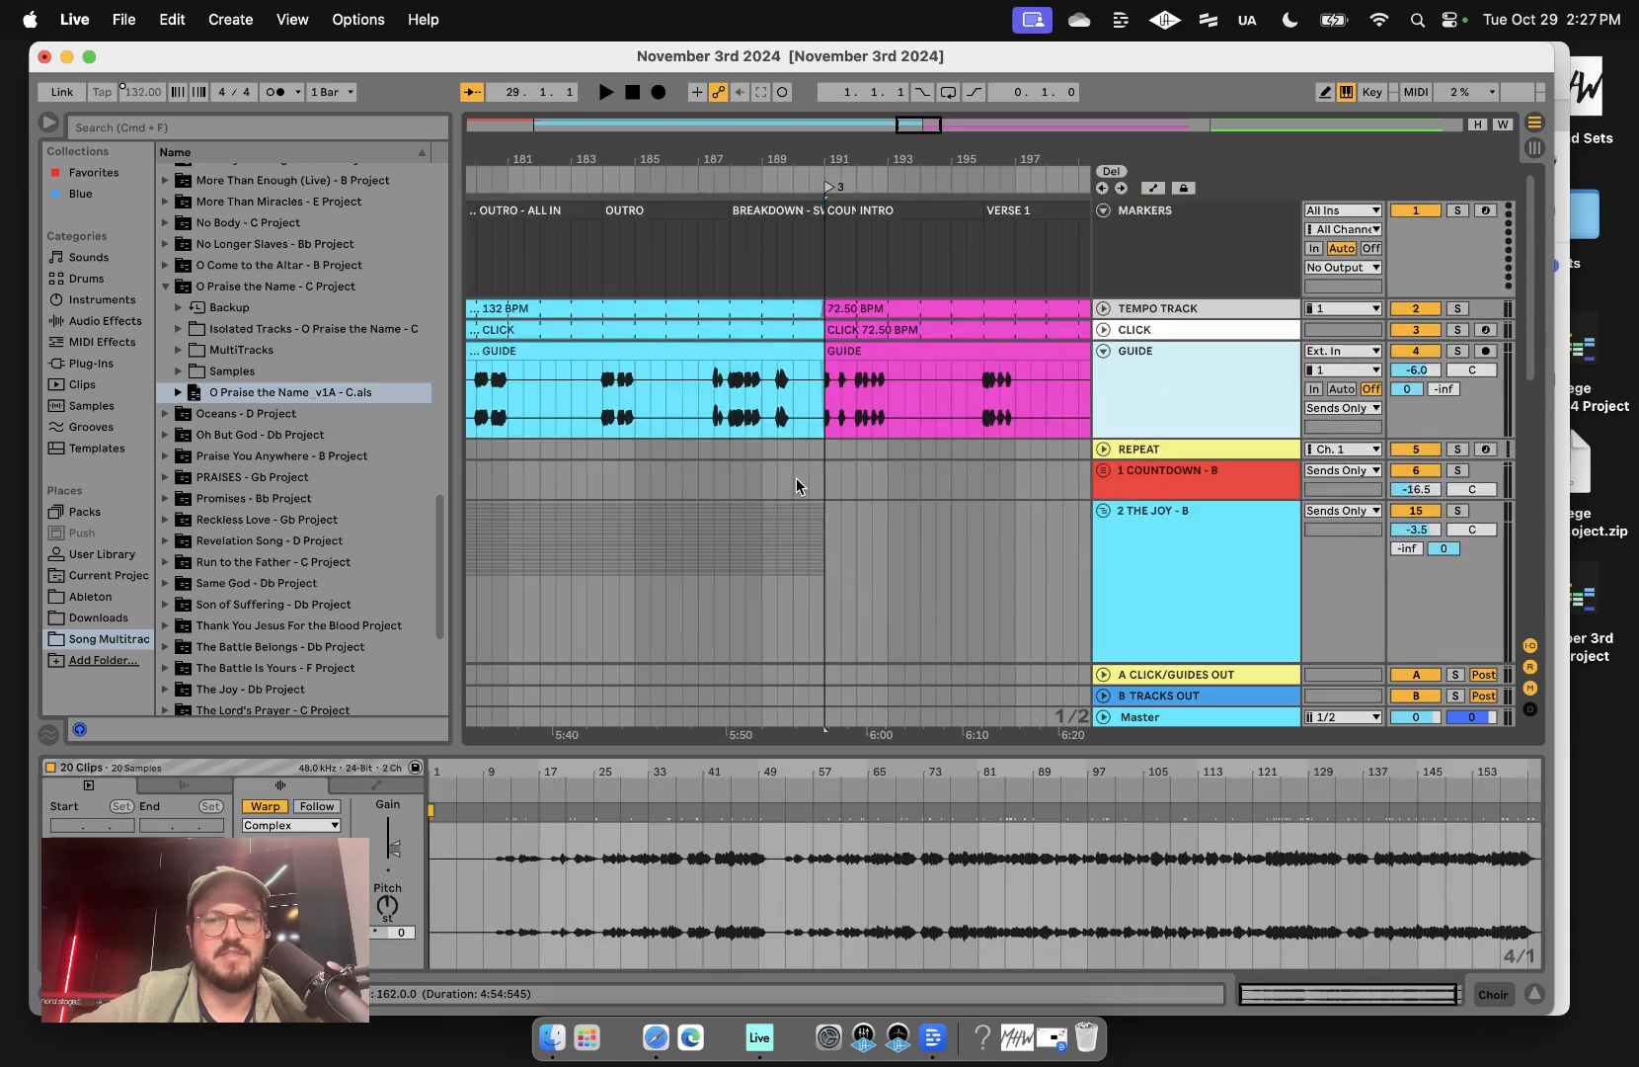
{"action": "scroll", "coordinate": [796, 479], "scroll_direction": "down", "scroll_amount": 5}
{"action": "left_click_drag", "start_coordinate": [785, 452], "coordinate": [944, 389]}
{"action": "scroll", "coordinate": [942, 390], "scroll_direction": "up", "scroll_amount": 6}
{"action": "scroll", "coordinate": [942, 388], "scroll_direction": "down", "scroll_amount": 4}
{"action": "scroll", "coordinate": [942, 388], "scroll_direction": "up", "scroll_amount": 4}
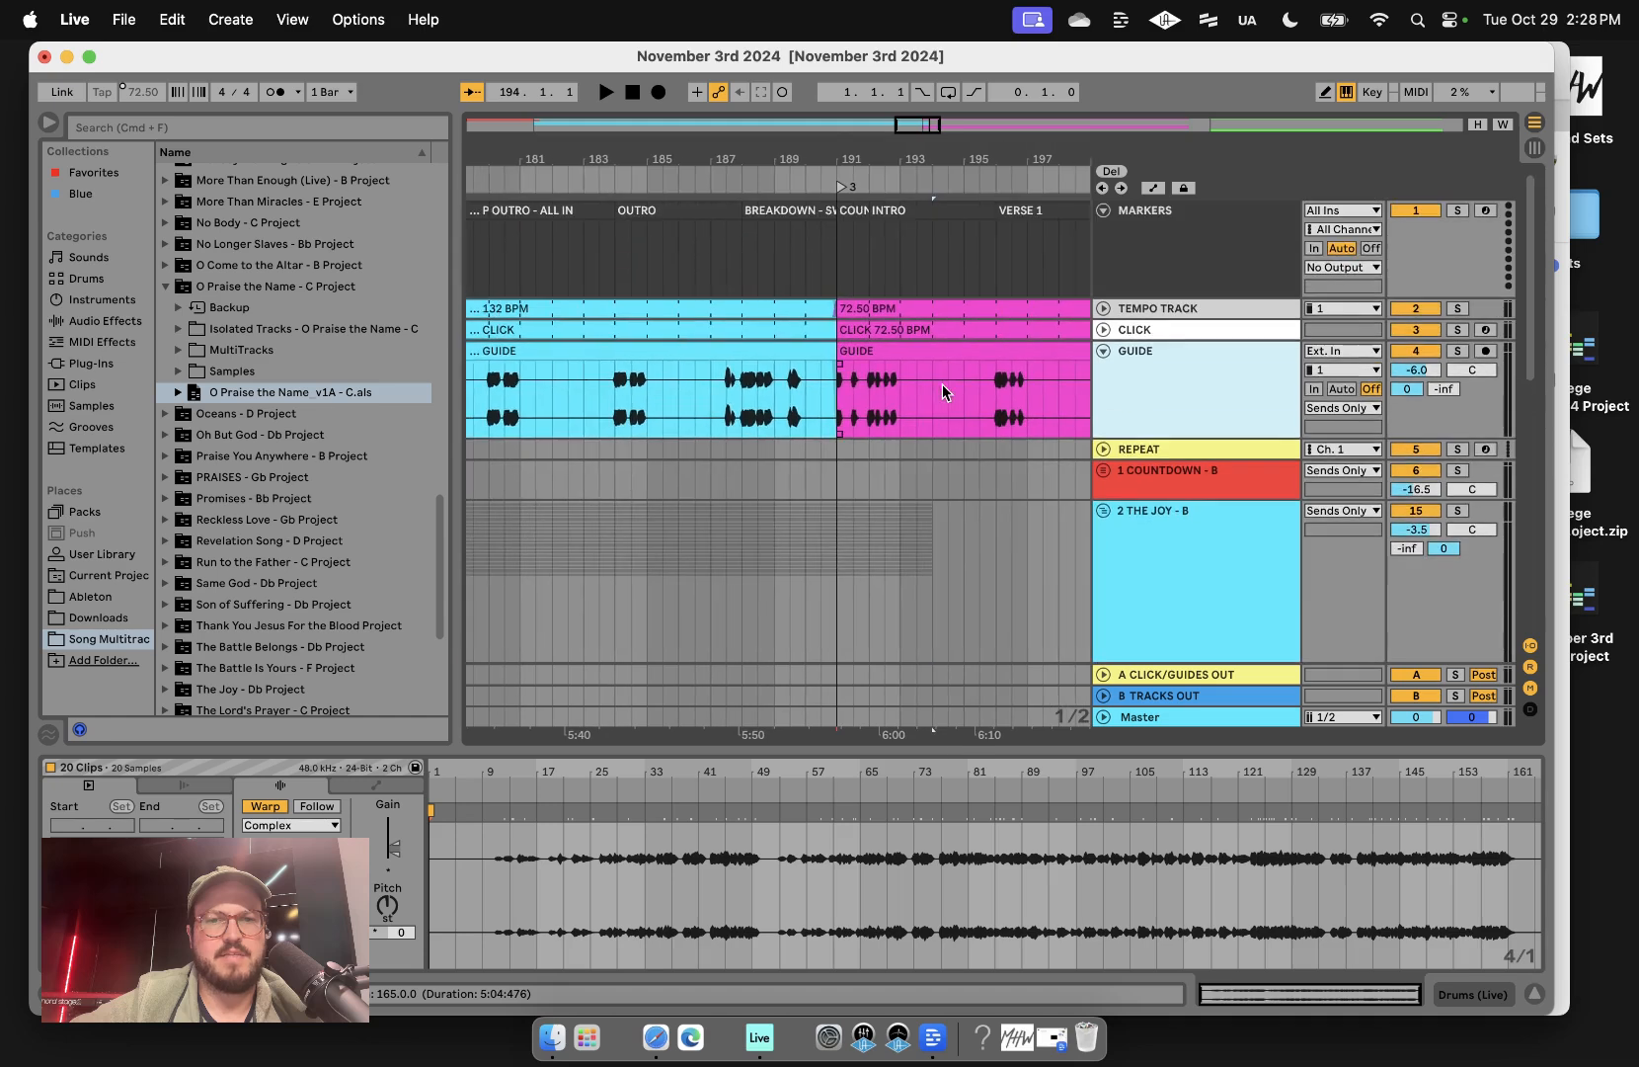
- Play the transition from bar 188 of The Joy into Same God until the extended clips end
{"action": "left_click", "coordinate": [743, 400]}
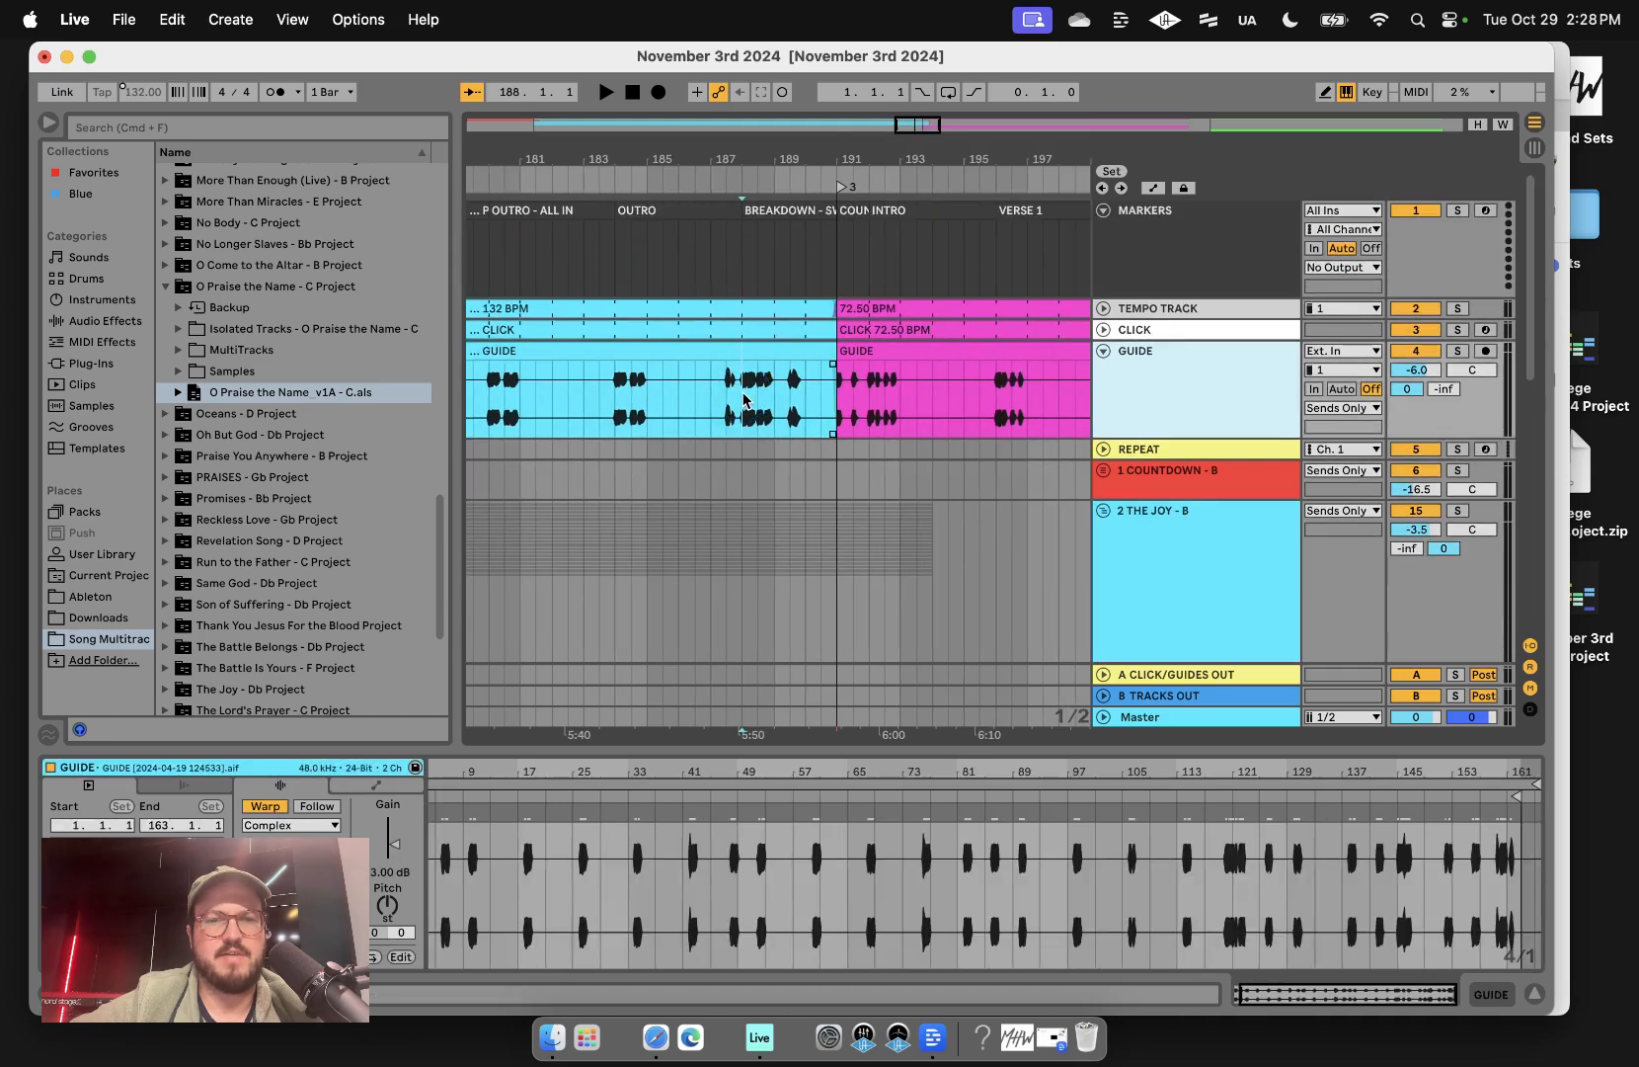
{"action": "key", "text": "space"}
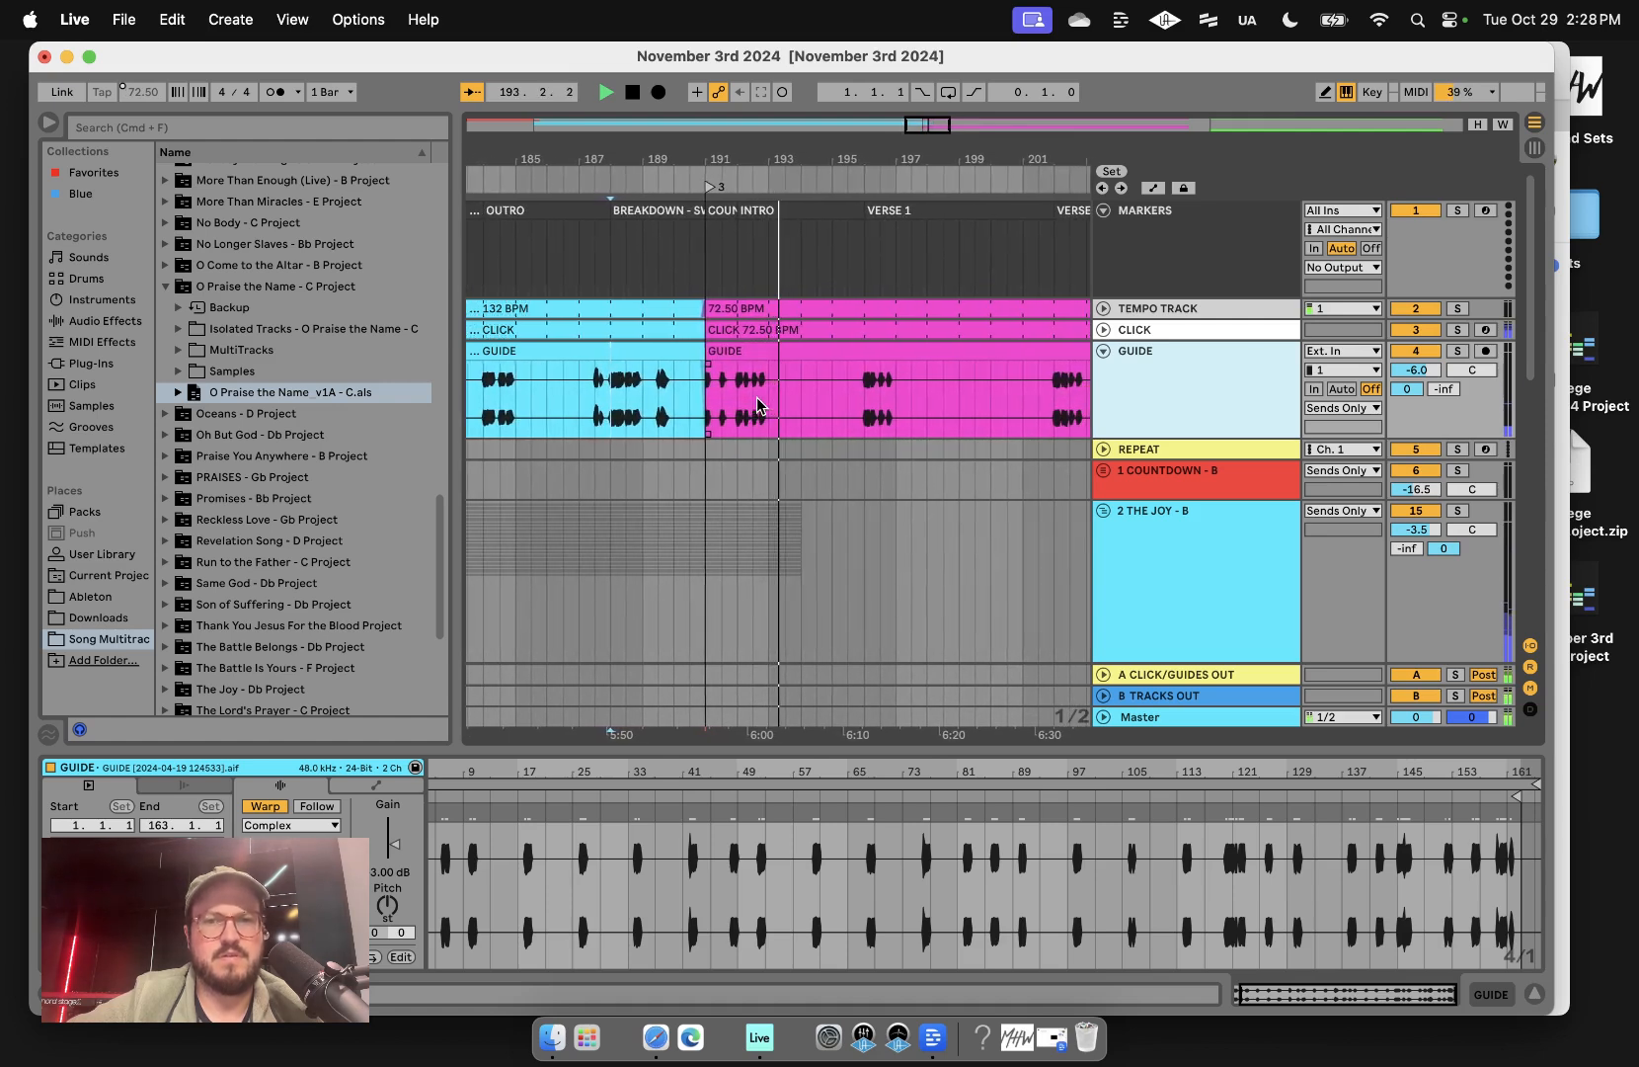
{"action": "scroll", "coordinate": [877, 482], "scroll_direction": "down", "scroll_amount": 1}
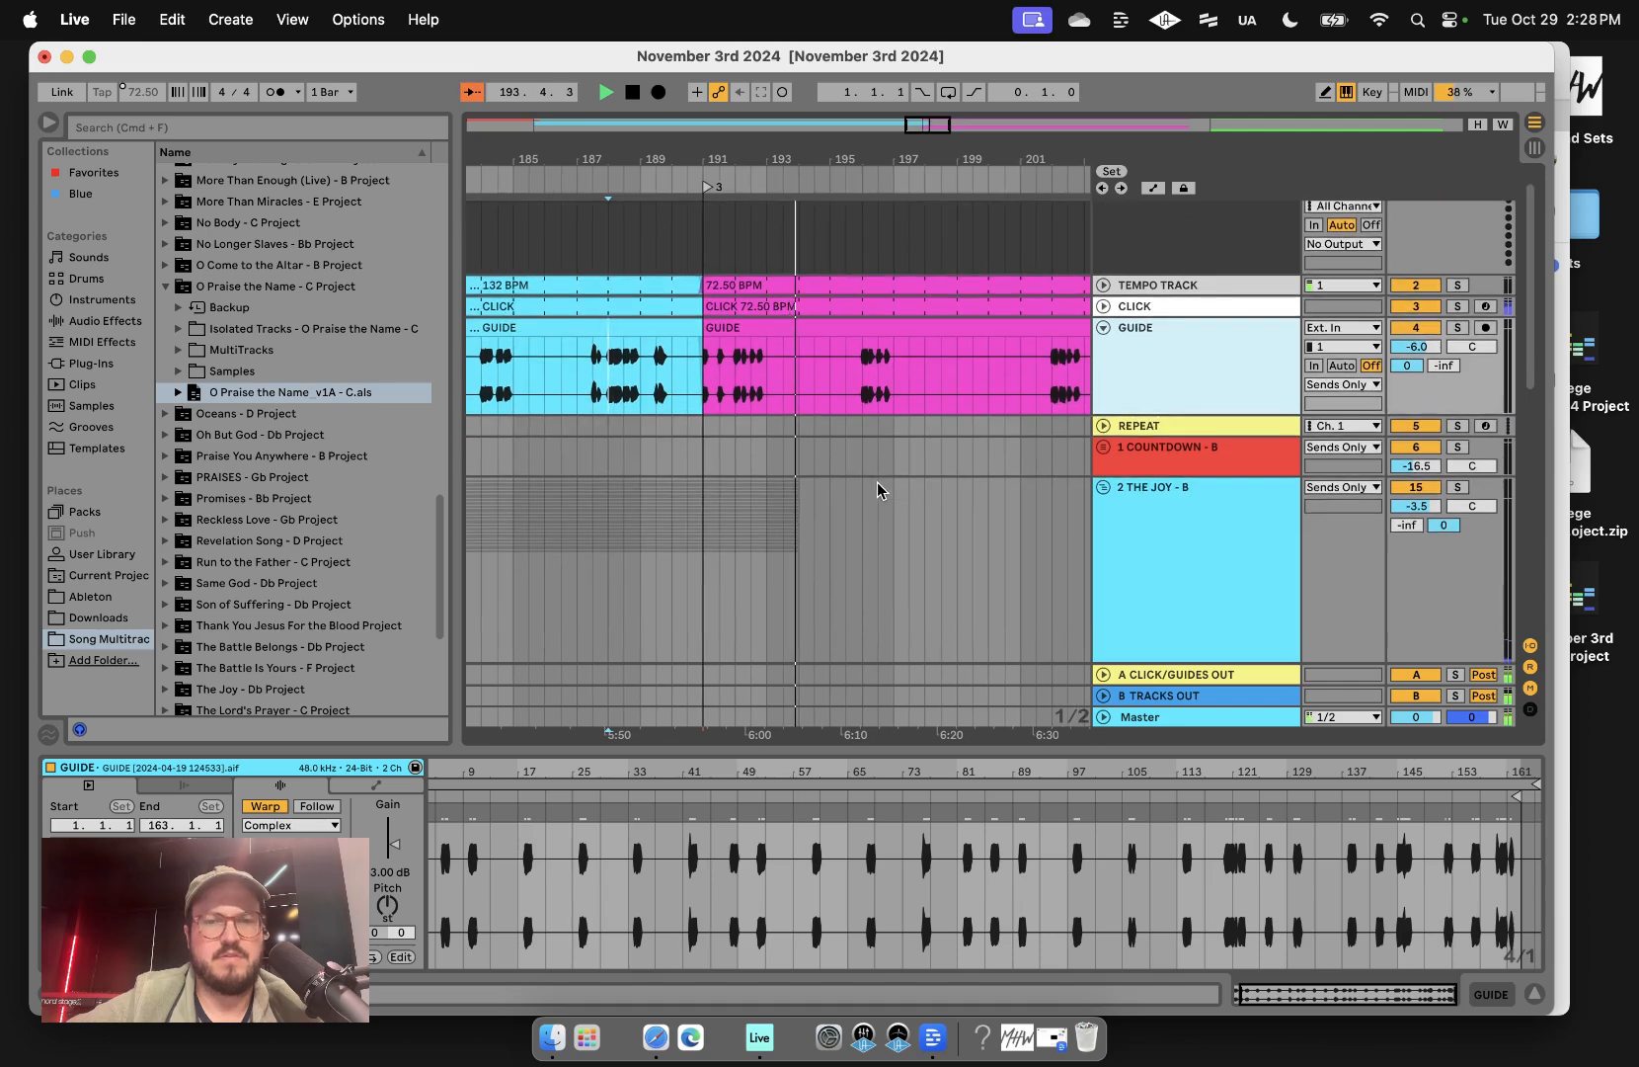
{"action": "key", "text": "space"}
- Shorten The Joy's clips from DRUMS to CHOIR so they end at bar 193
{"action": "scroll", "coordinate": [877, 482], "scroll_direction": "down", "scroll_amount": 1}
{"action": "scroll", "coordinate": [876, 489], "scroll_direction": "down", "scroll_amount": 2}
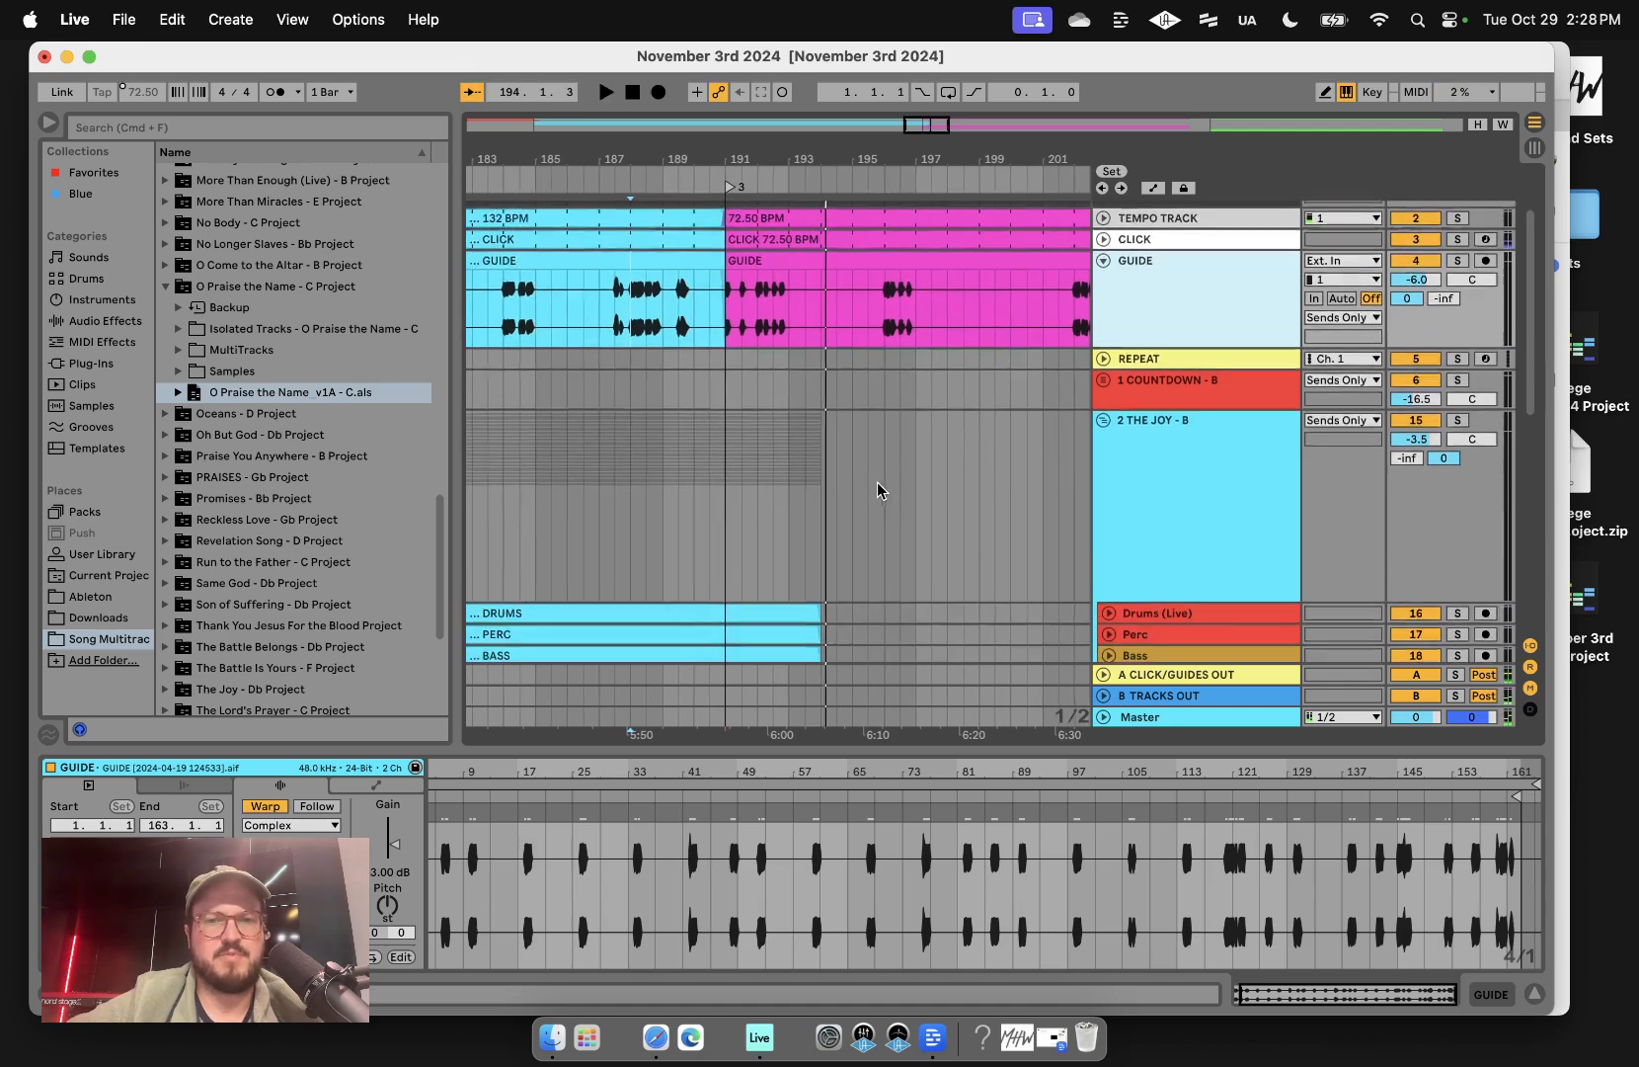
{"action": "scroll", "coordinate": [877, 489], "scroll_direction": "up", "scroll_amount": 1}
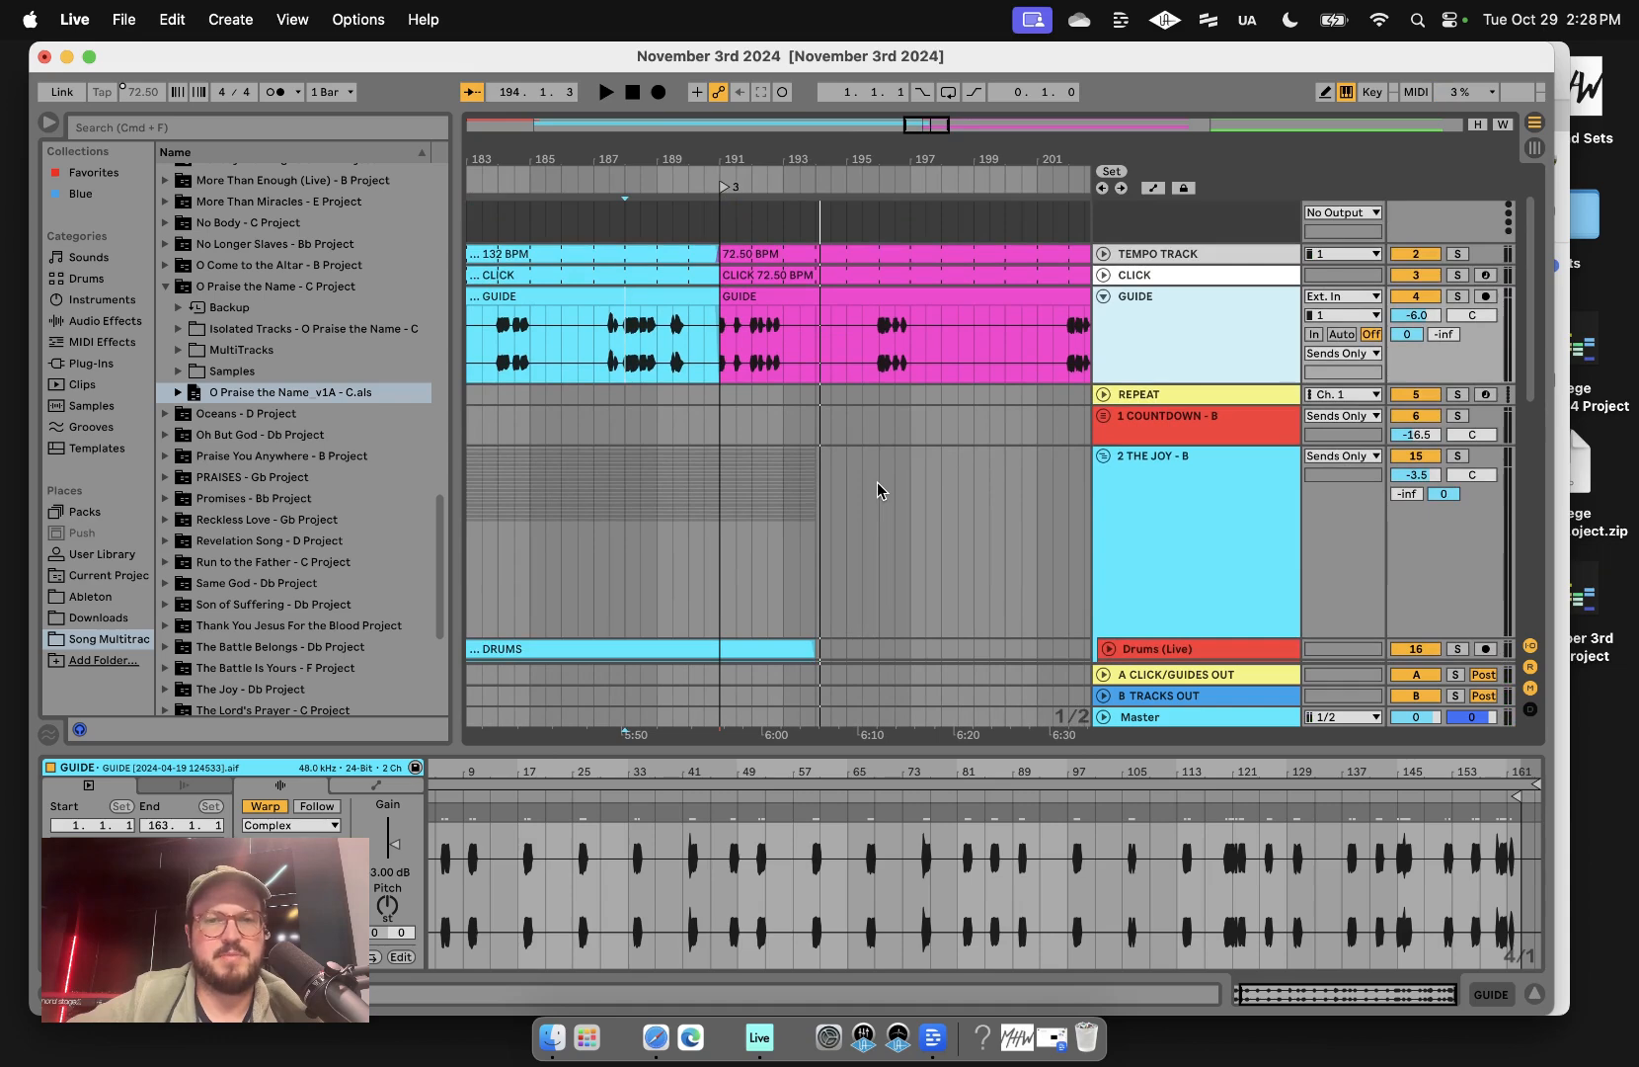
{"action": "scroll", "coordinate": [877, 482], "scroll_direction": "down", "scroll_amount": 1}
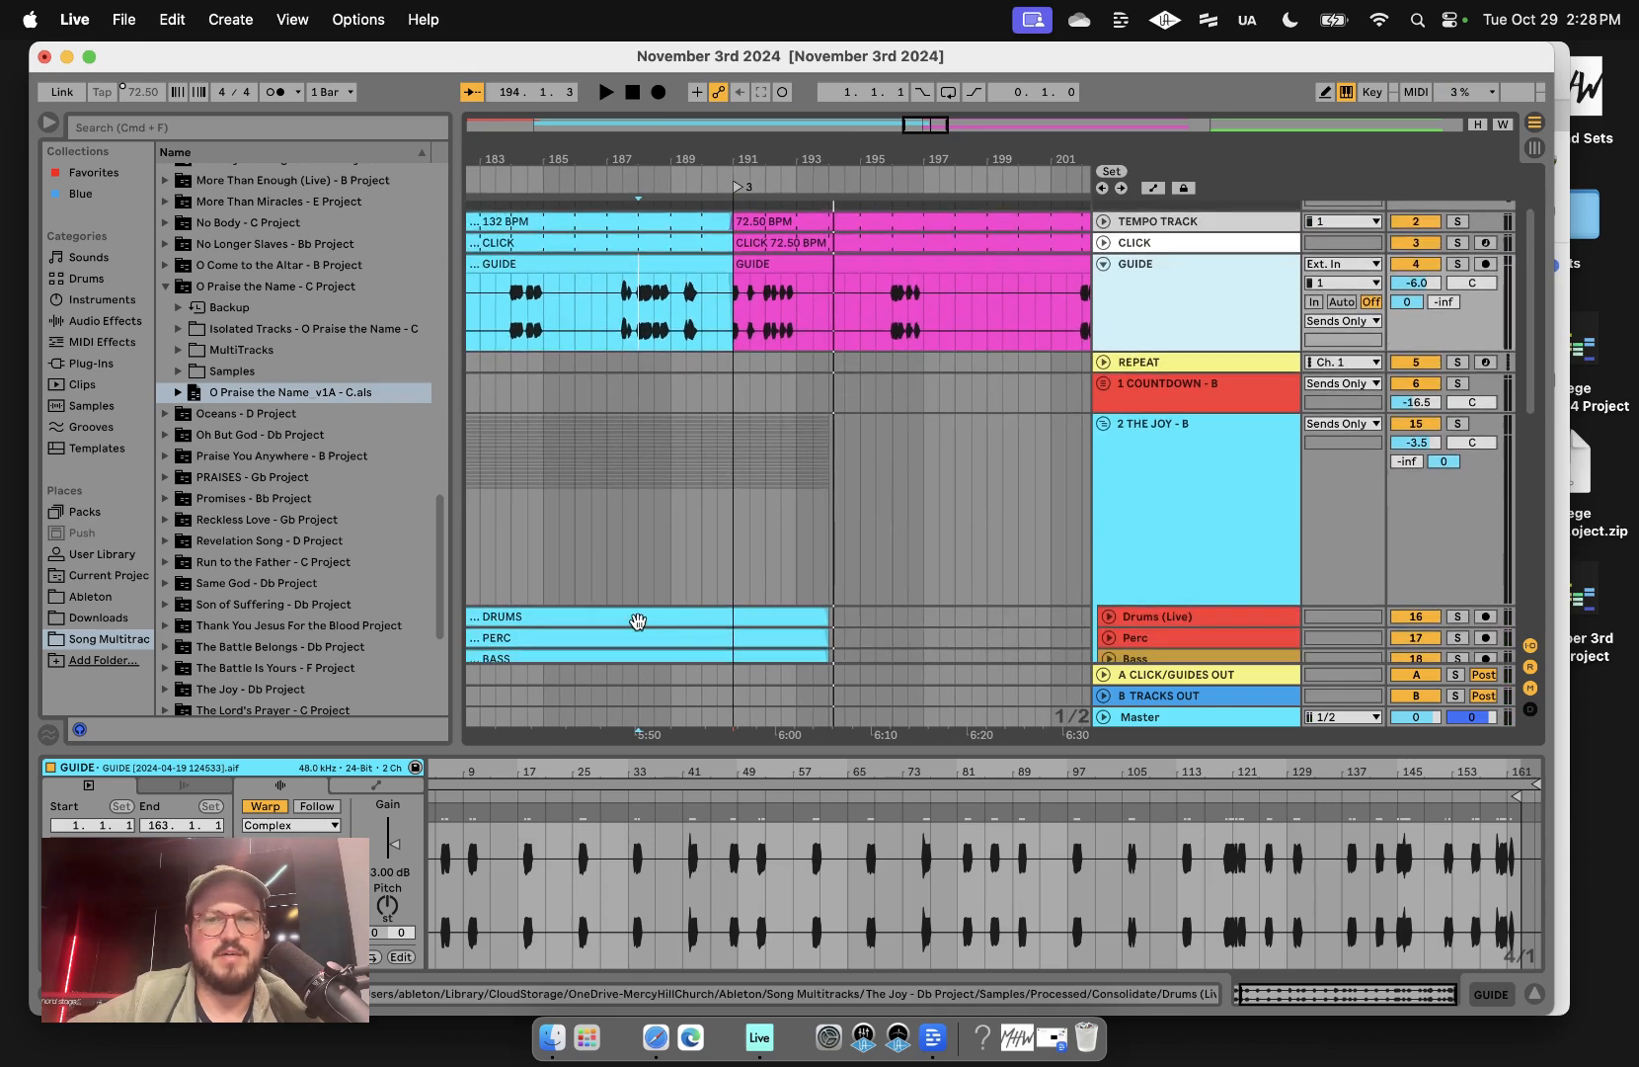
{"action": "scroll", "coordinate": [787, 608], "scroll_direction": "down", "scroll_amount": 4}
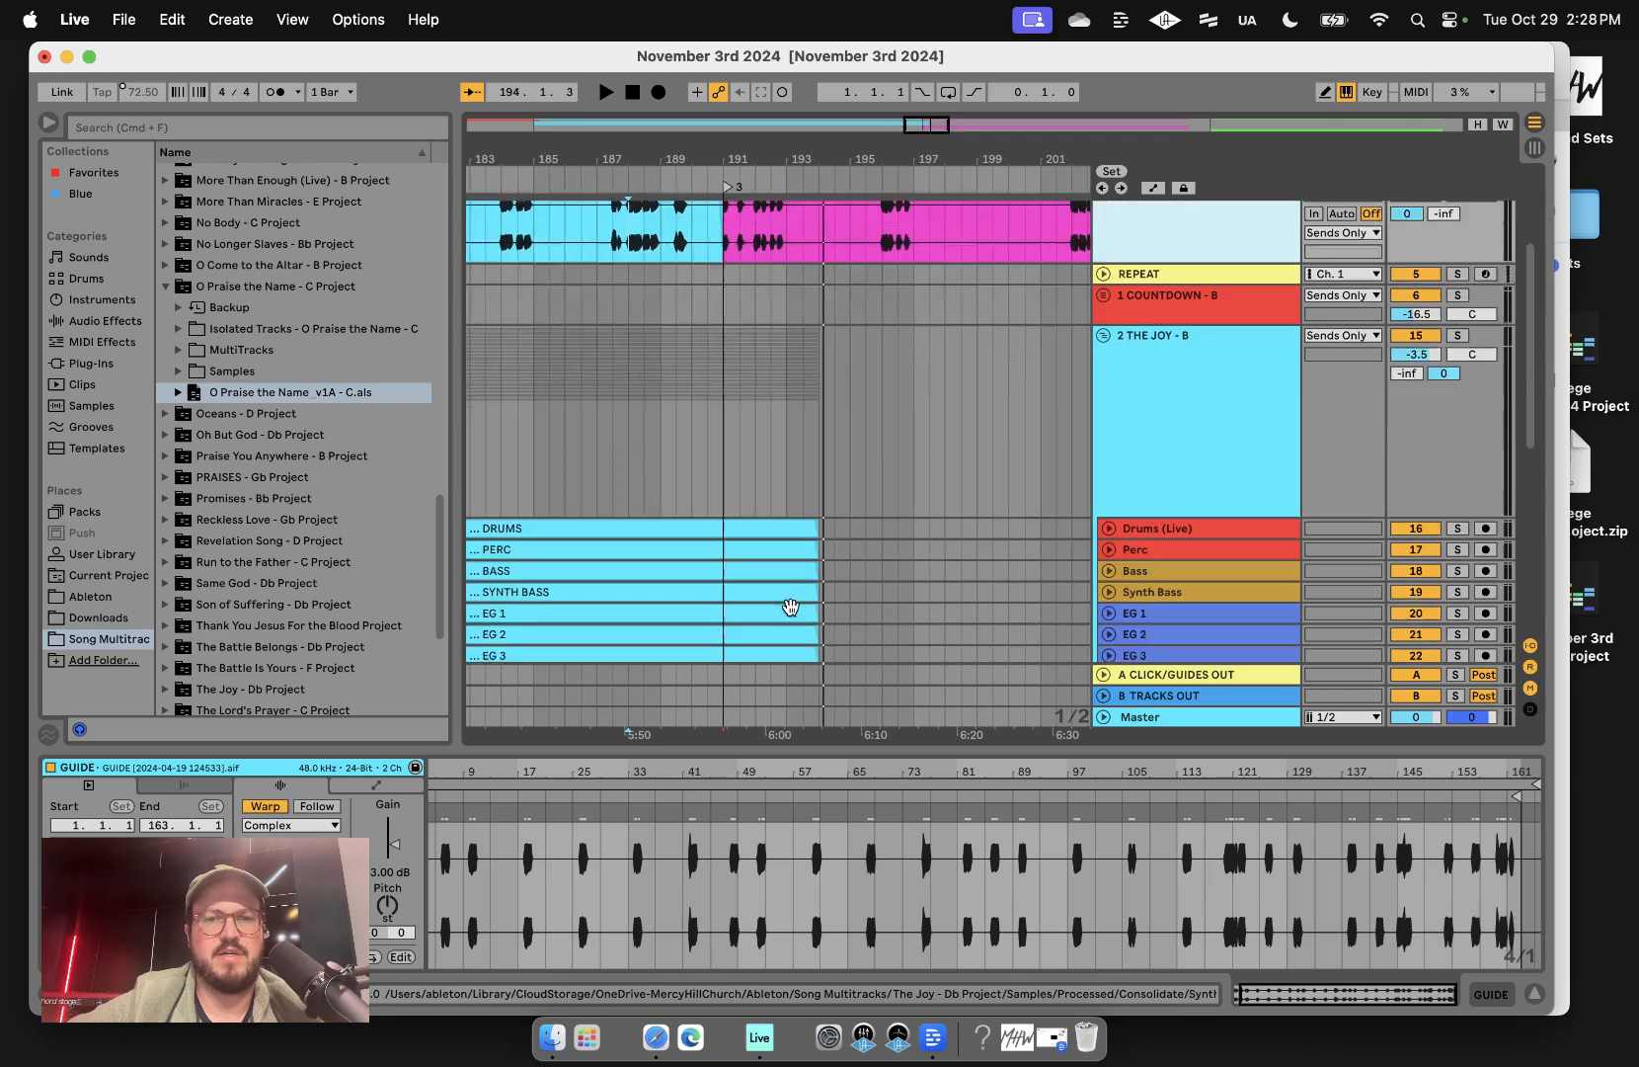
{"action": "scroll", "coordinate": [790, 613], "scroll_direction": "up", "scroll_amount": 5}
{"action": "scroll", "coordinate": [791, 612], "scroll_direction": "down", "scroll_amount": 4}
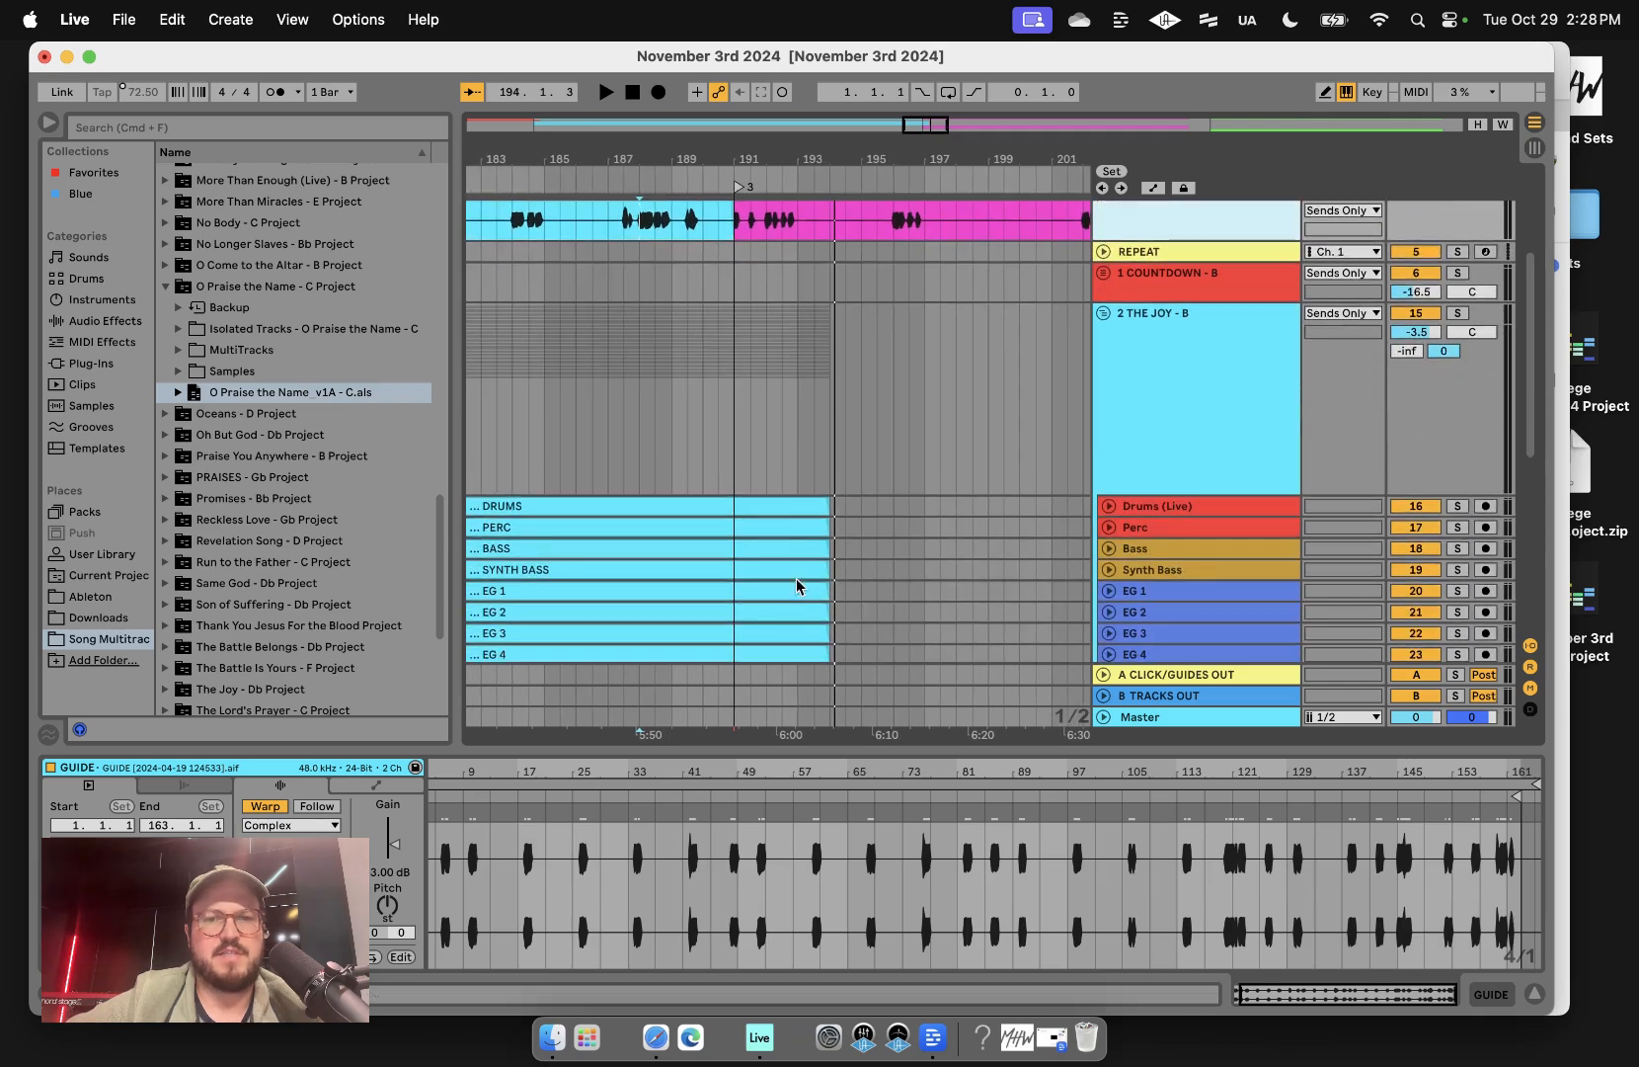
{"action": "left_click", "coordinate": [806, 505]}
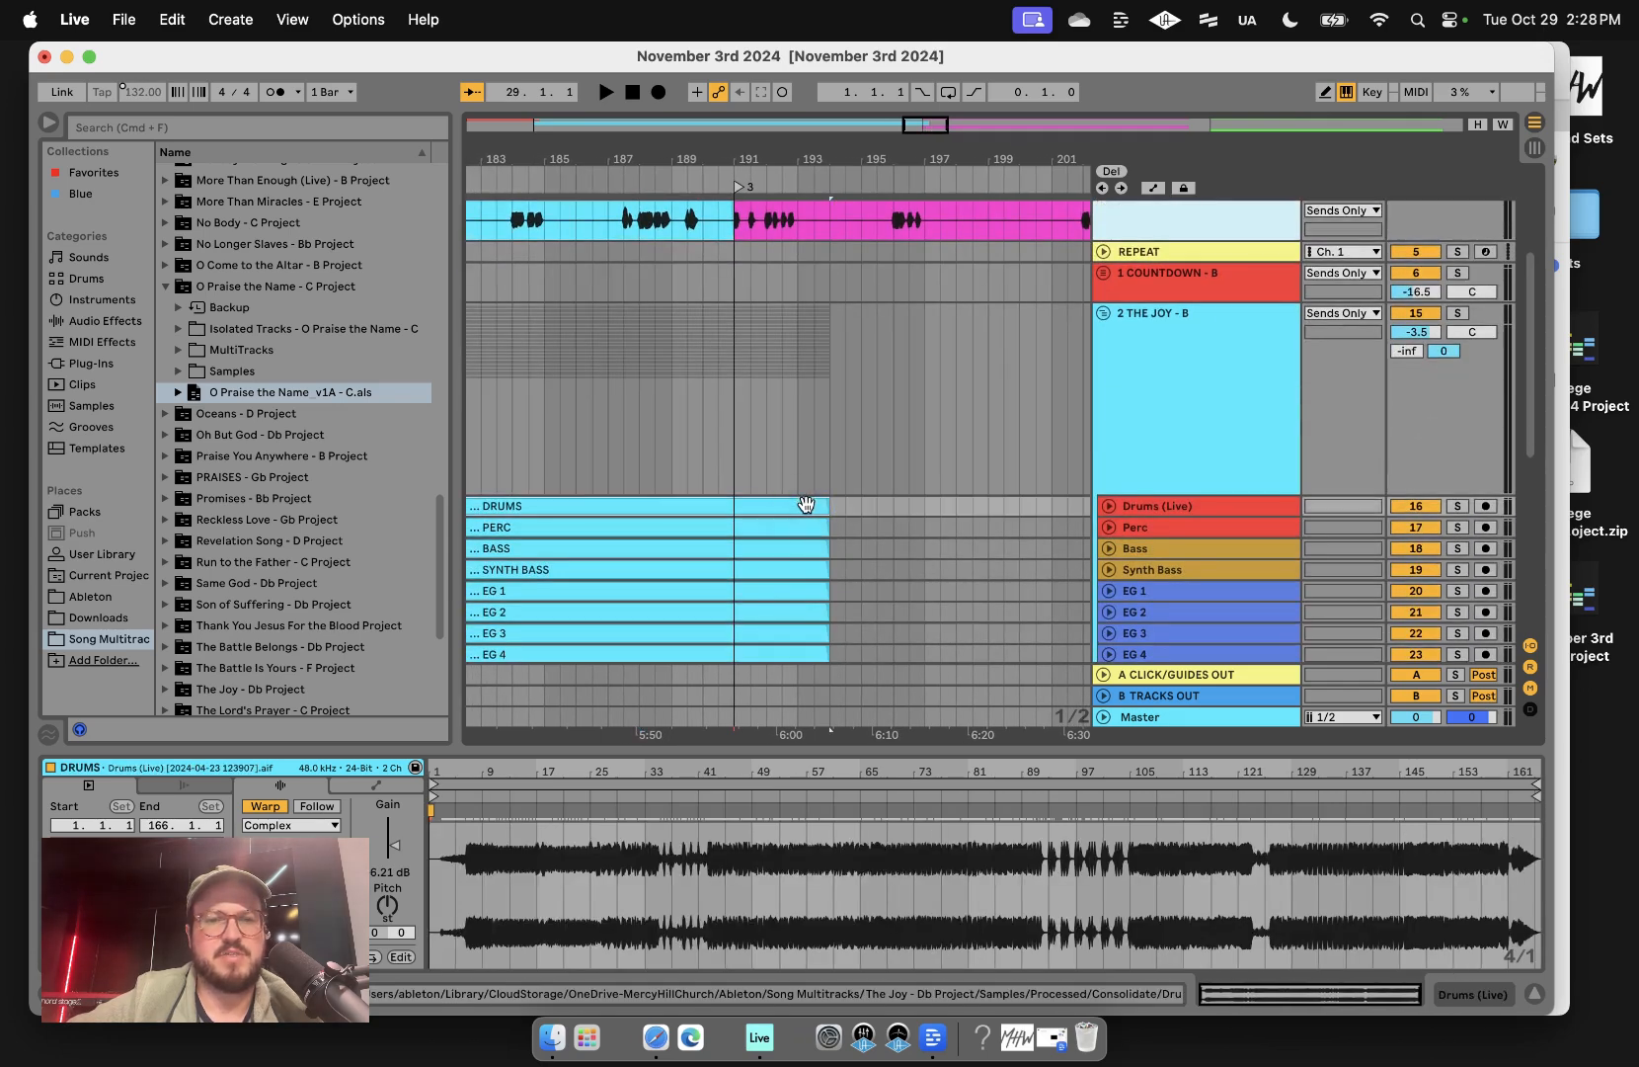
{"action": "scroll", "coordinate": [805, 502], "scroll_direction": "down", "scroll_amount": 10}
{"action": "left_click", "coordinate": [819, 483], "text": "shift"}
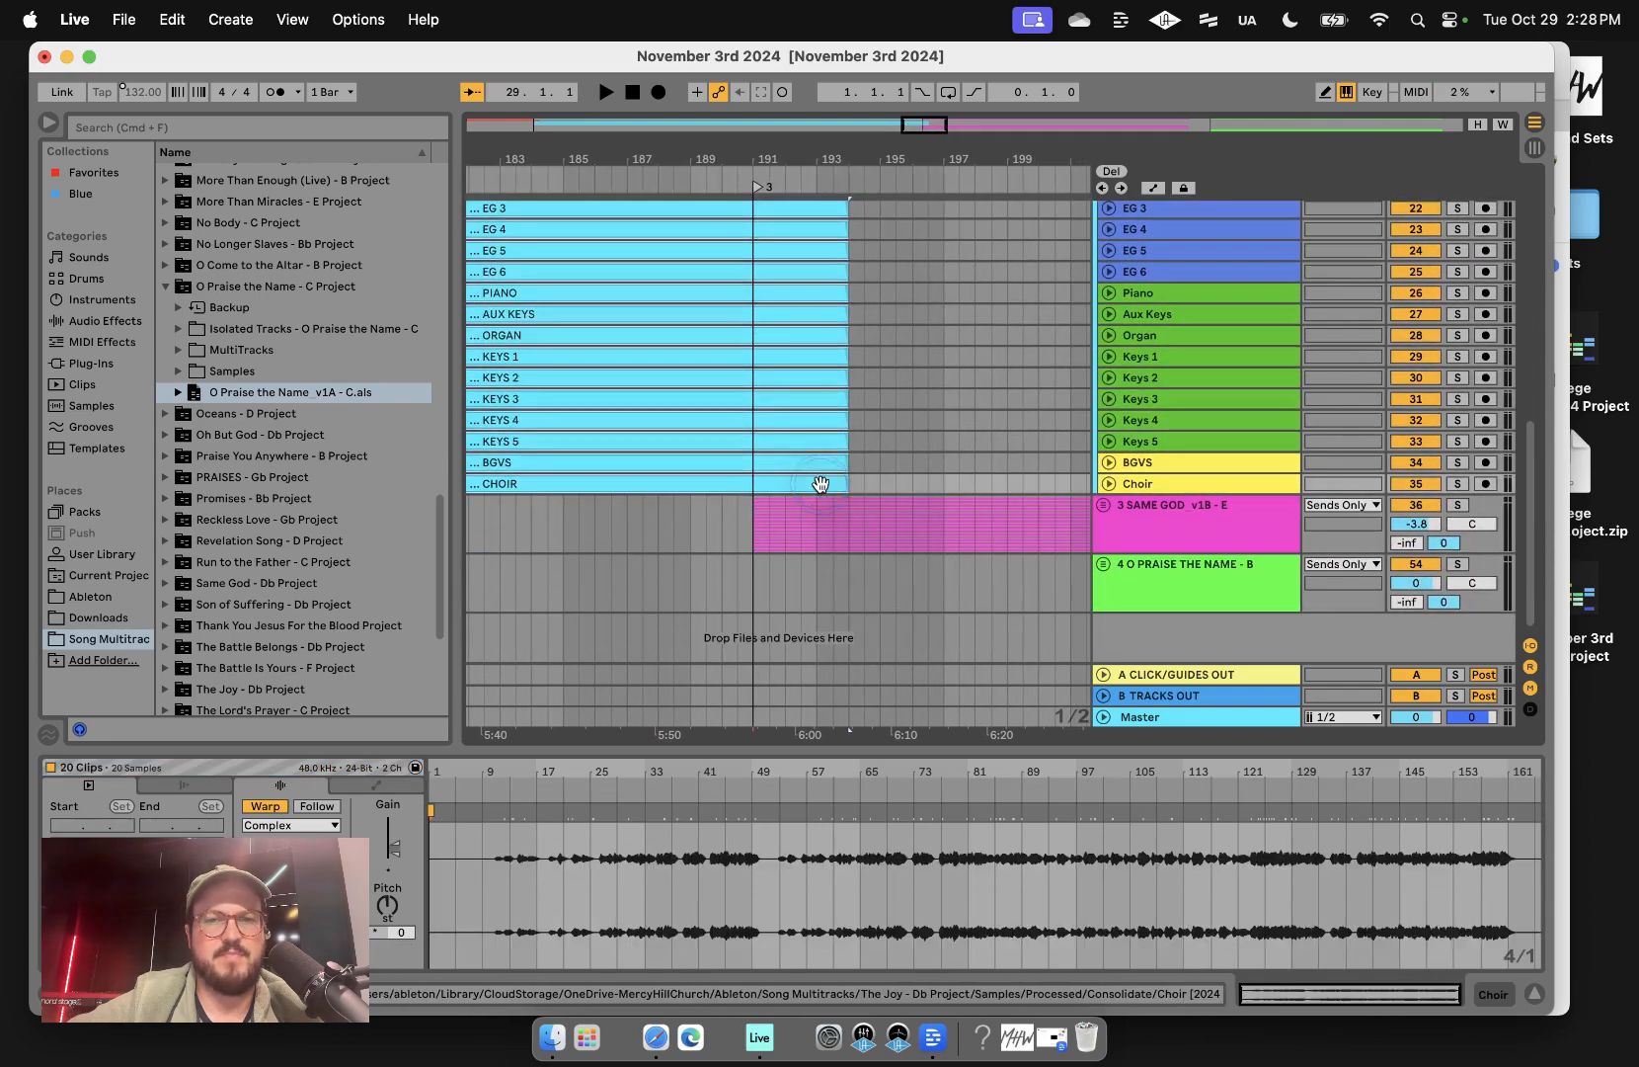
{"action": "scroll", "coordinate": [819, 482], "scroll_direction": "up", "scroll_amount": 10}
{"action": "left_click_drag", "start_coordinate": [822, 489], "coordinate": [794, 492]}
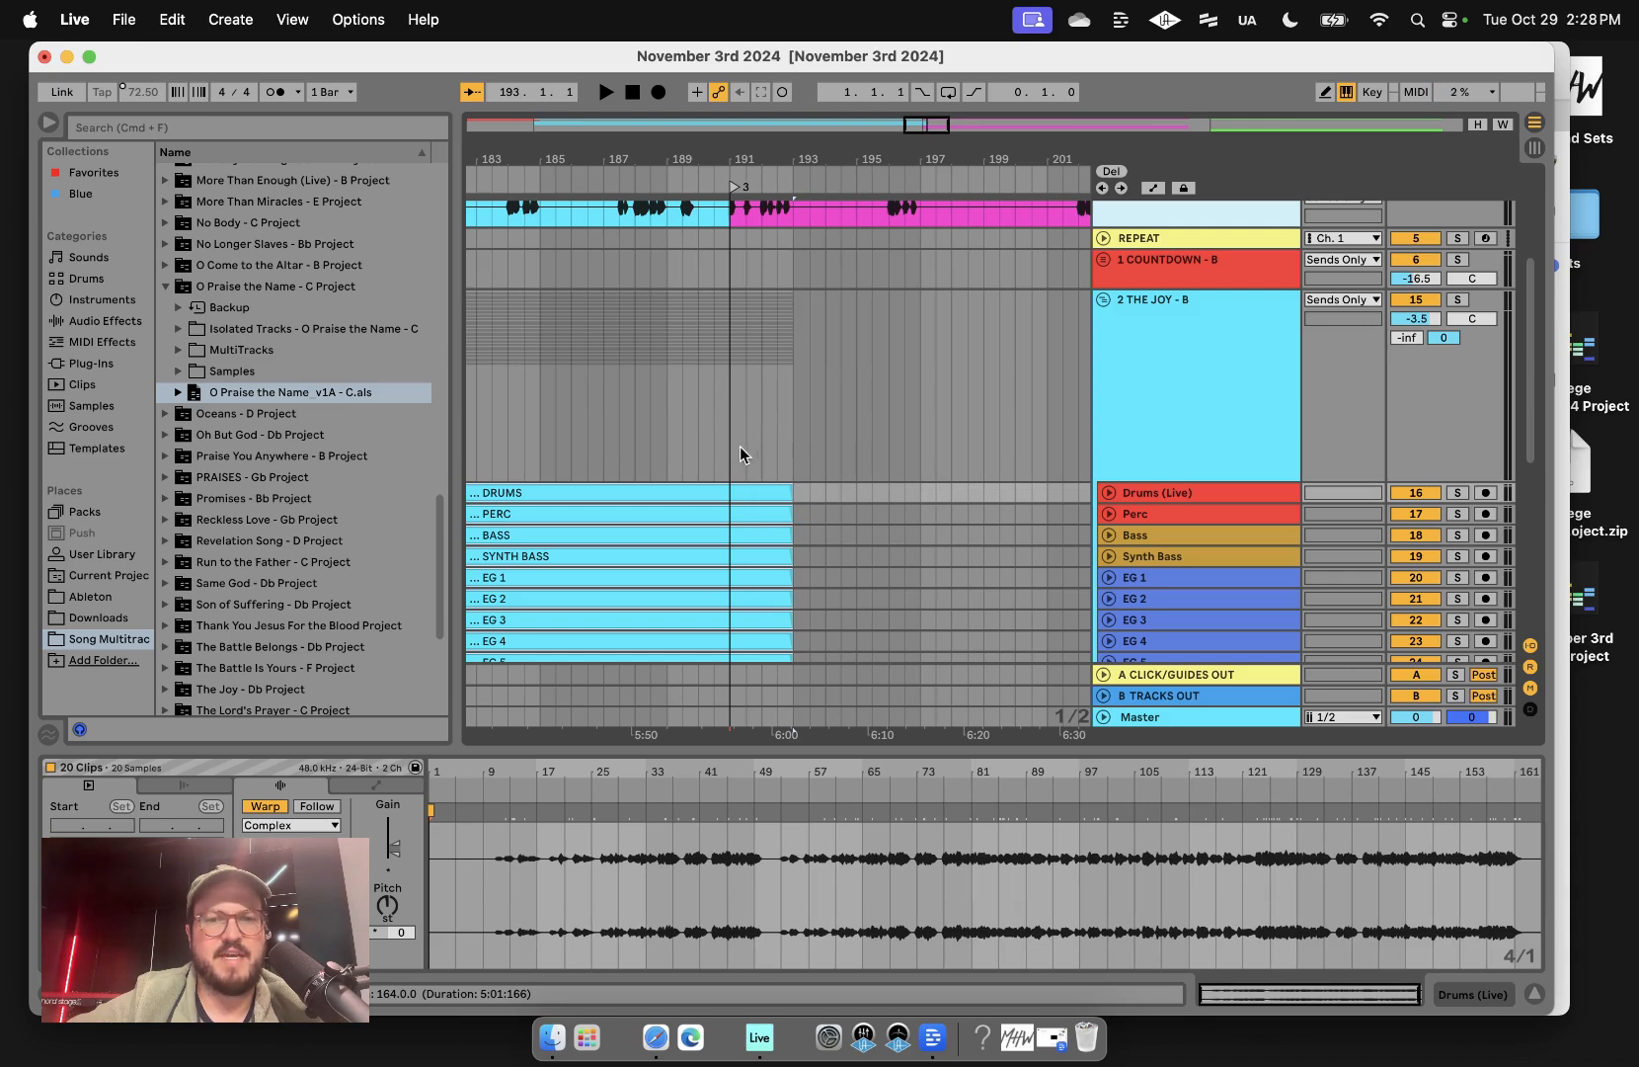
{"action": "left_click", "coordinate": [795, 495]}
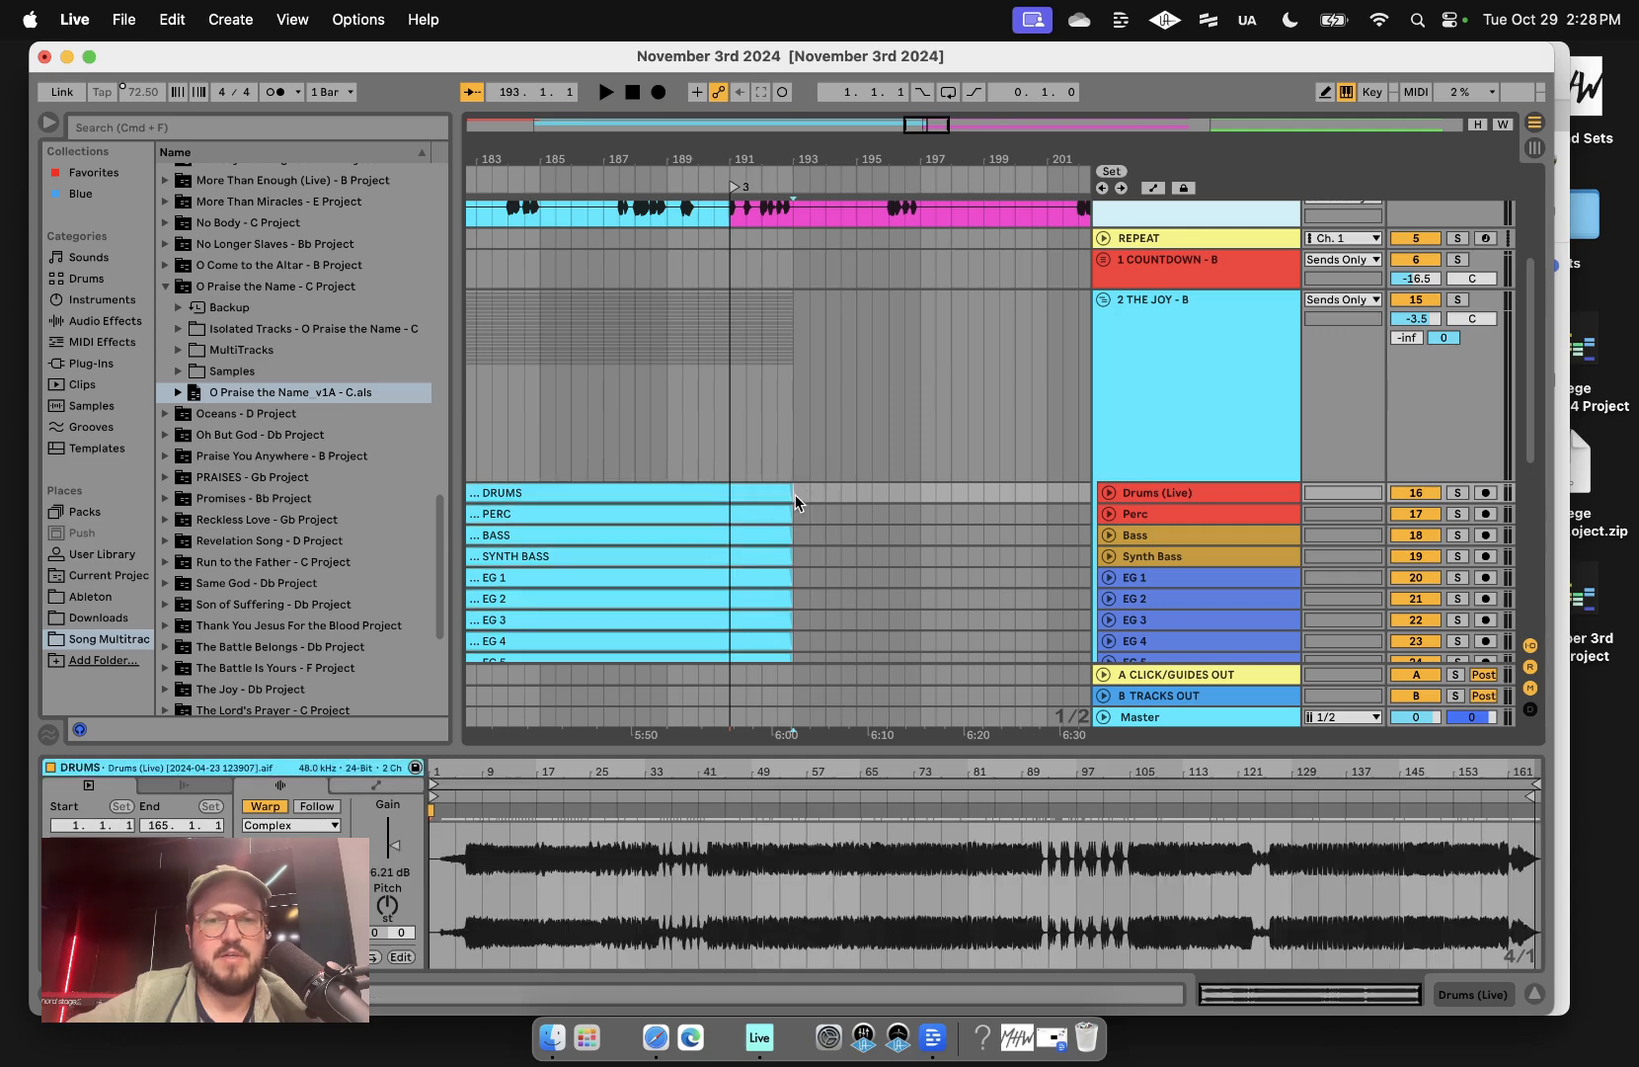
- Fade out The Joy's clips from DRUMS to CHOIR between bars 191 and 193, over the start of Same God
{"action": "scroll", "coordinate": [795, 494], "scroll_direction": "down", "scroll_amount": 3}
{"action": "left_click_drag", "start_coordinate": [781, 411], "coordinate": [719, 533]}
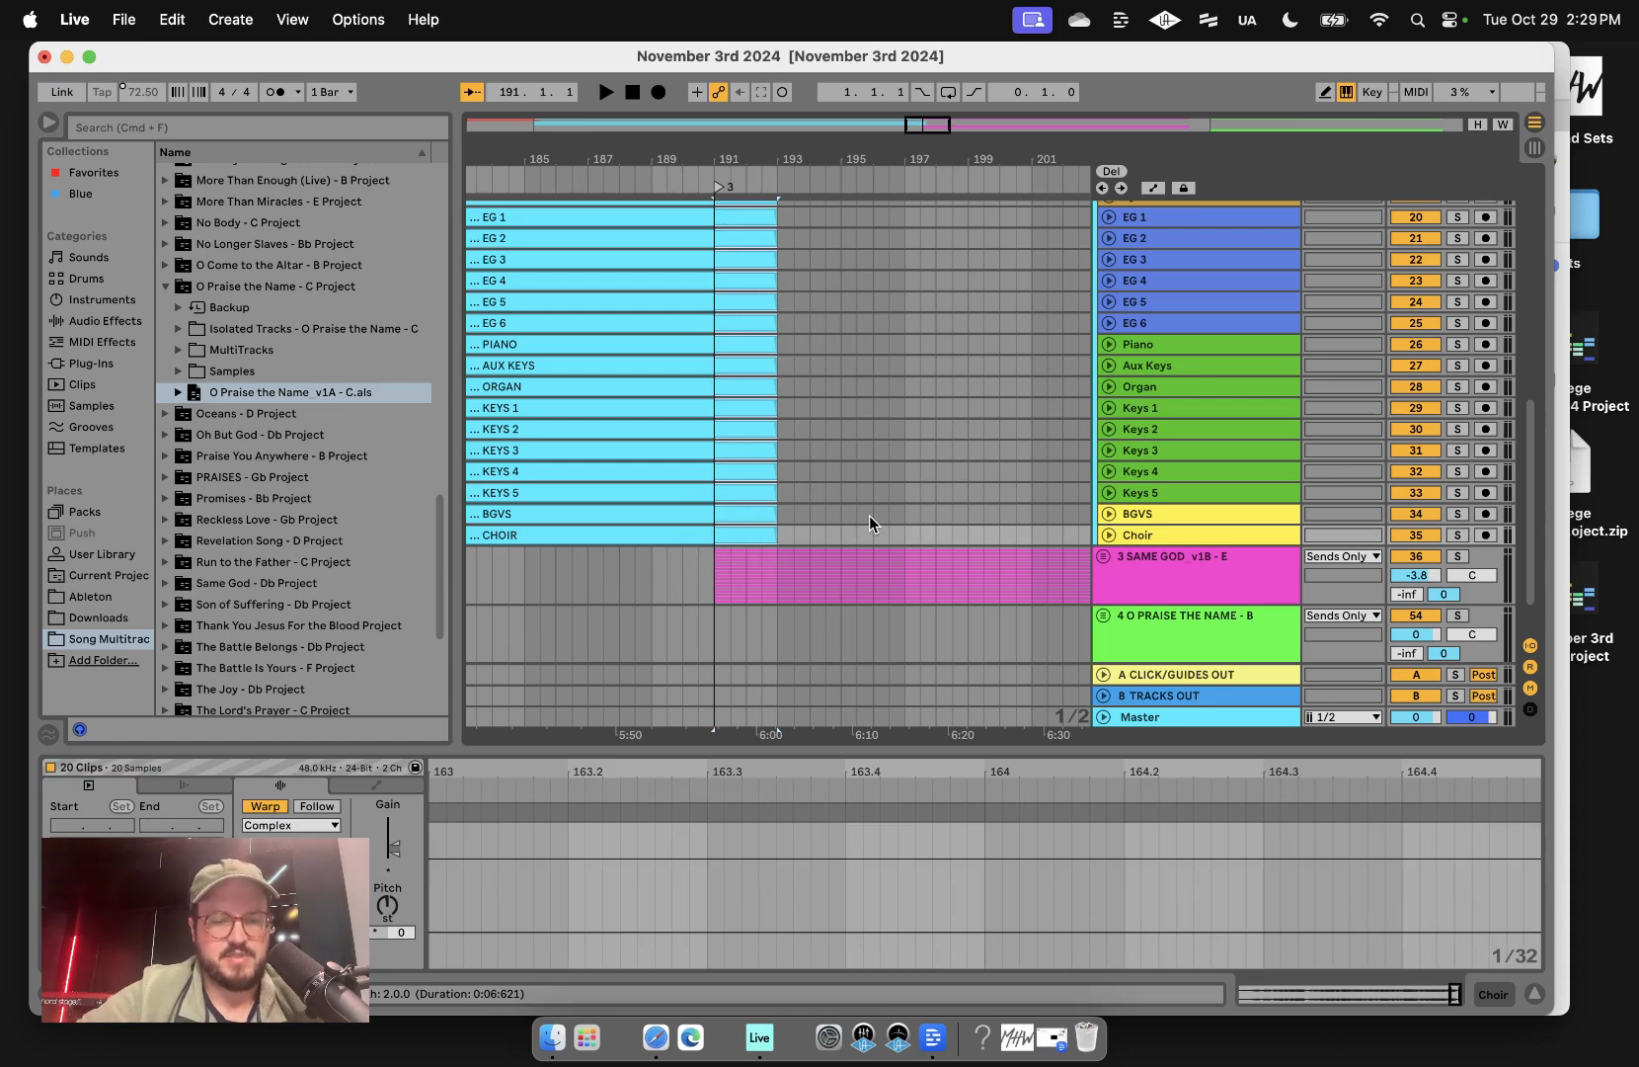
{"action": "key", "text": "super+alt+f"}
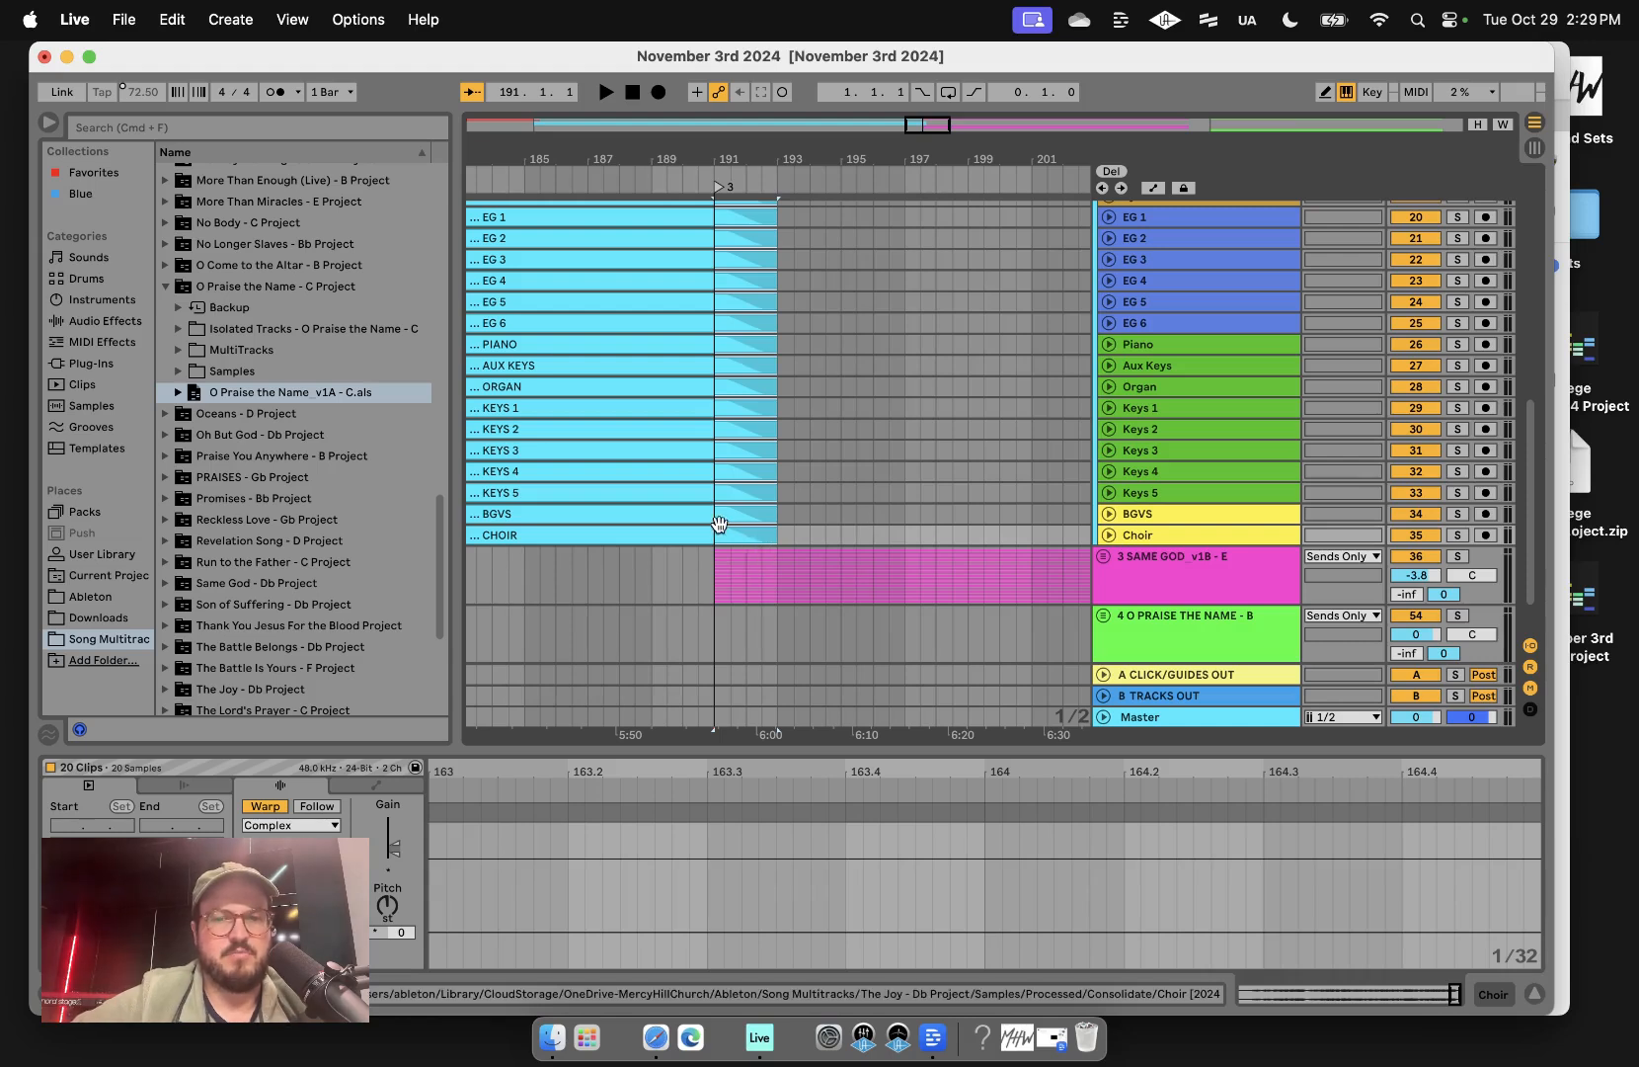
- Play the transition from The Joy's breakdown into the intro of Same God, stopping after the fades end
{"action": "scroll", "coordinate": [763, 482], "scroll_direction": "up", "scroll_amount": 10}
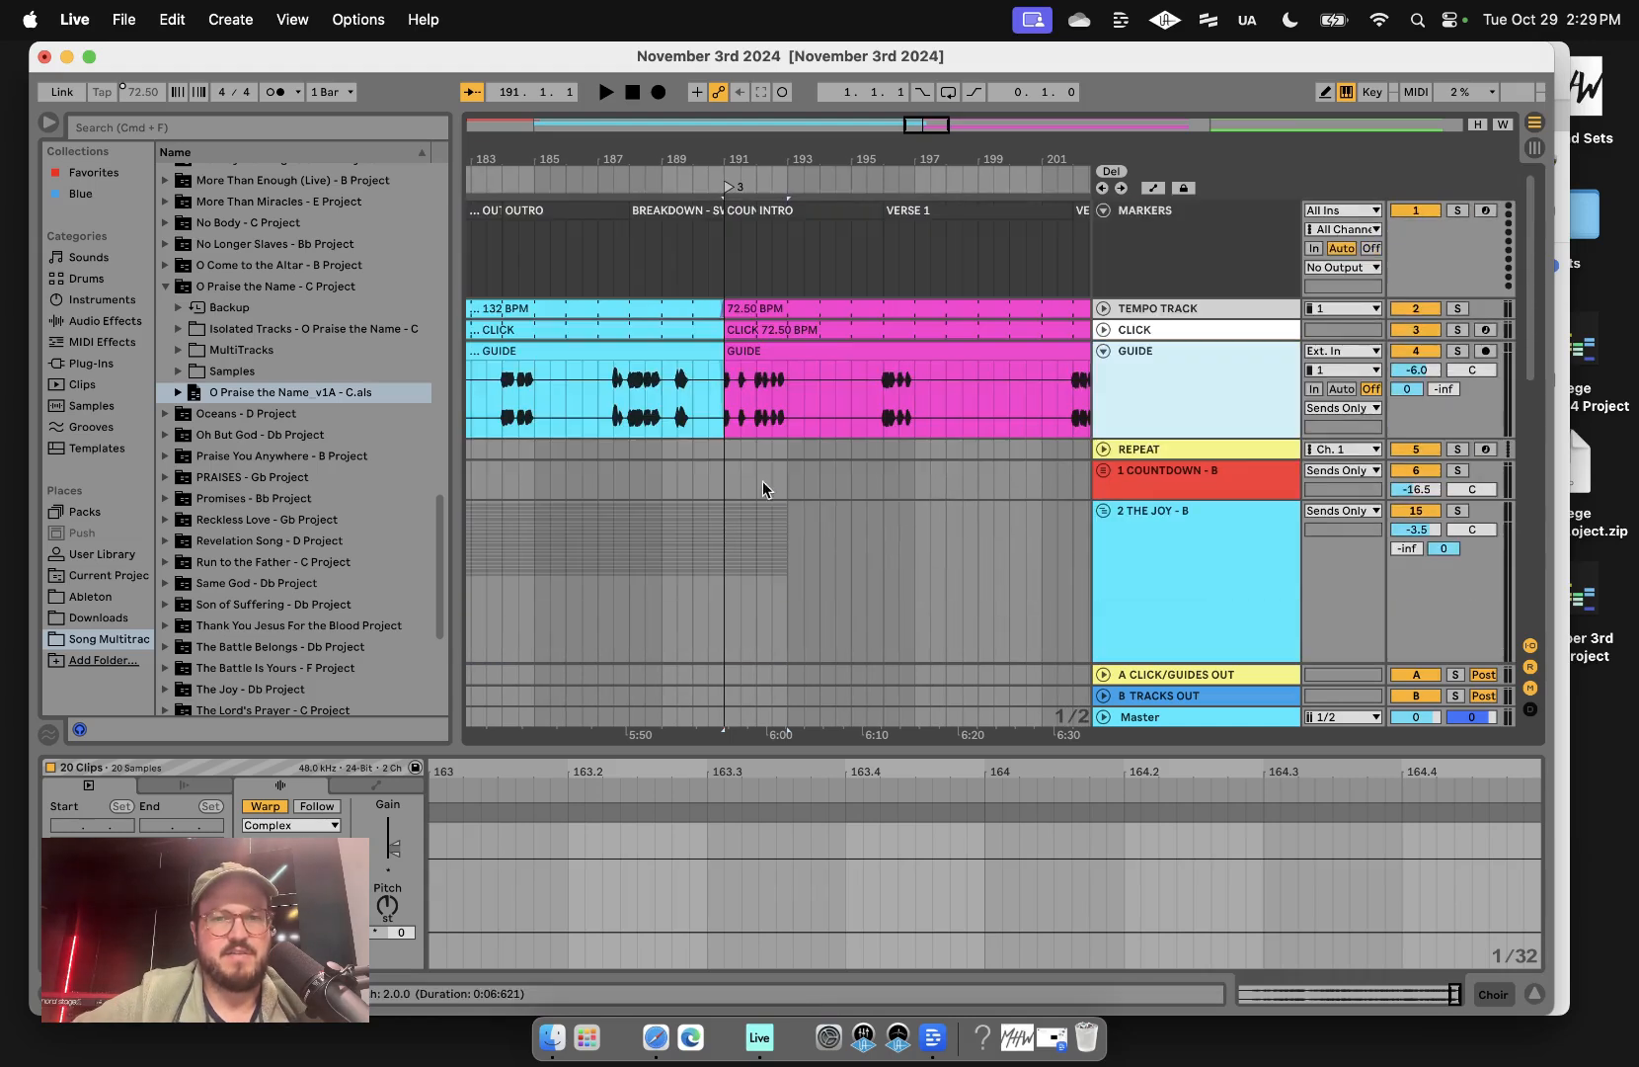
{"action": "left_click", "coordinate": [625, 447]}
{"action": "key", "text": "space"}
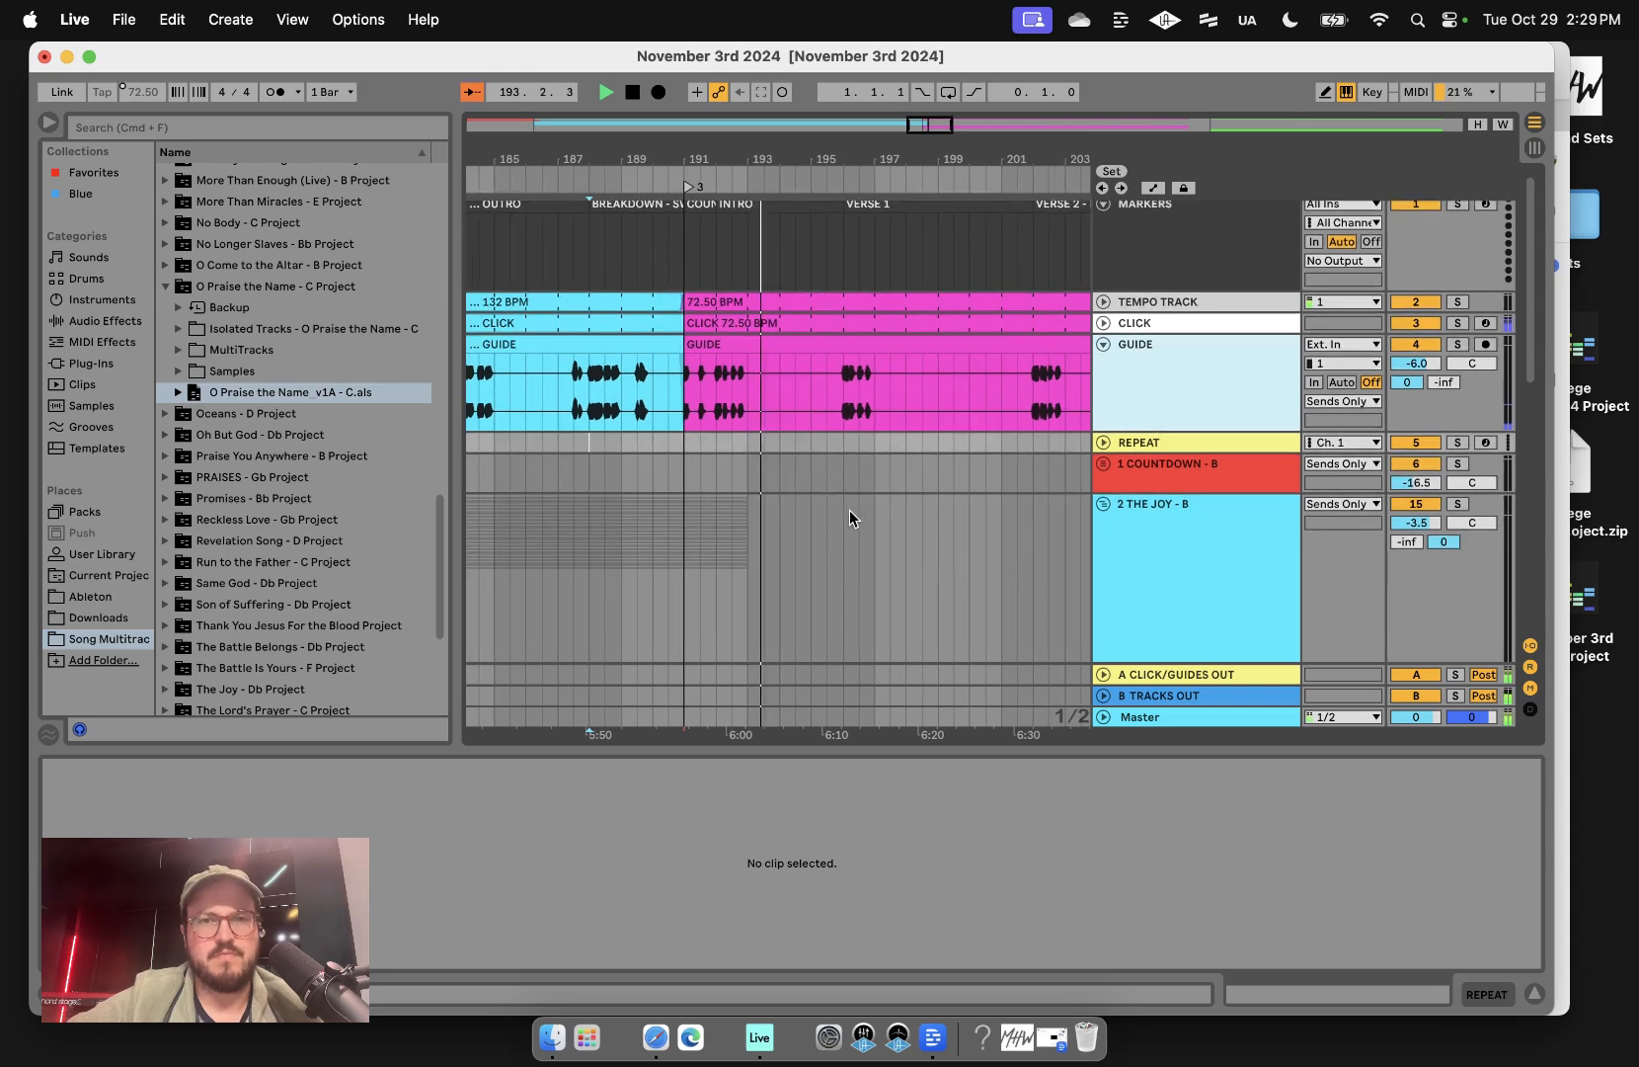
{"action": "scroll", "coordinate": [849, 518], "scroll_direction": "down", "scroll_amount": 1}
{"action": "key", "text": "space"}
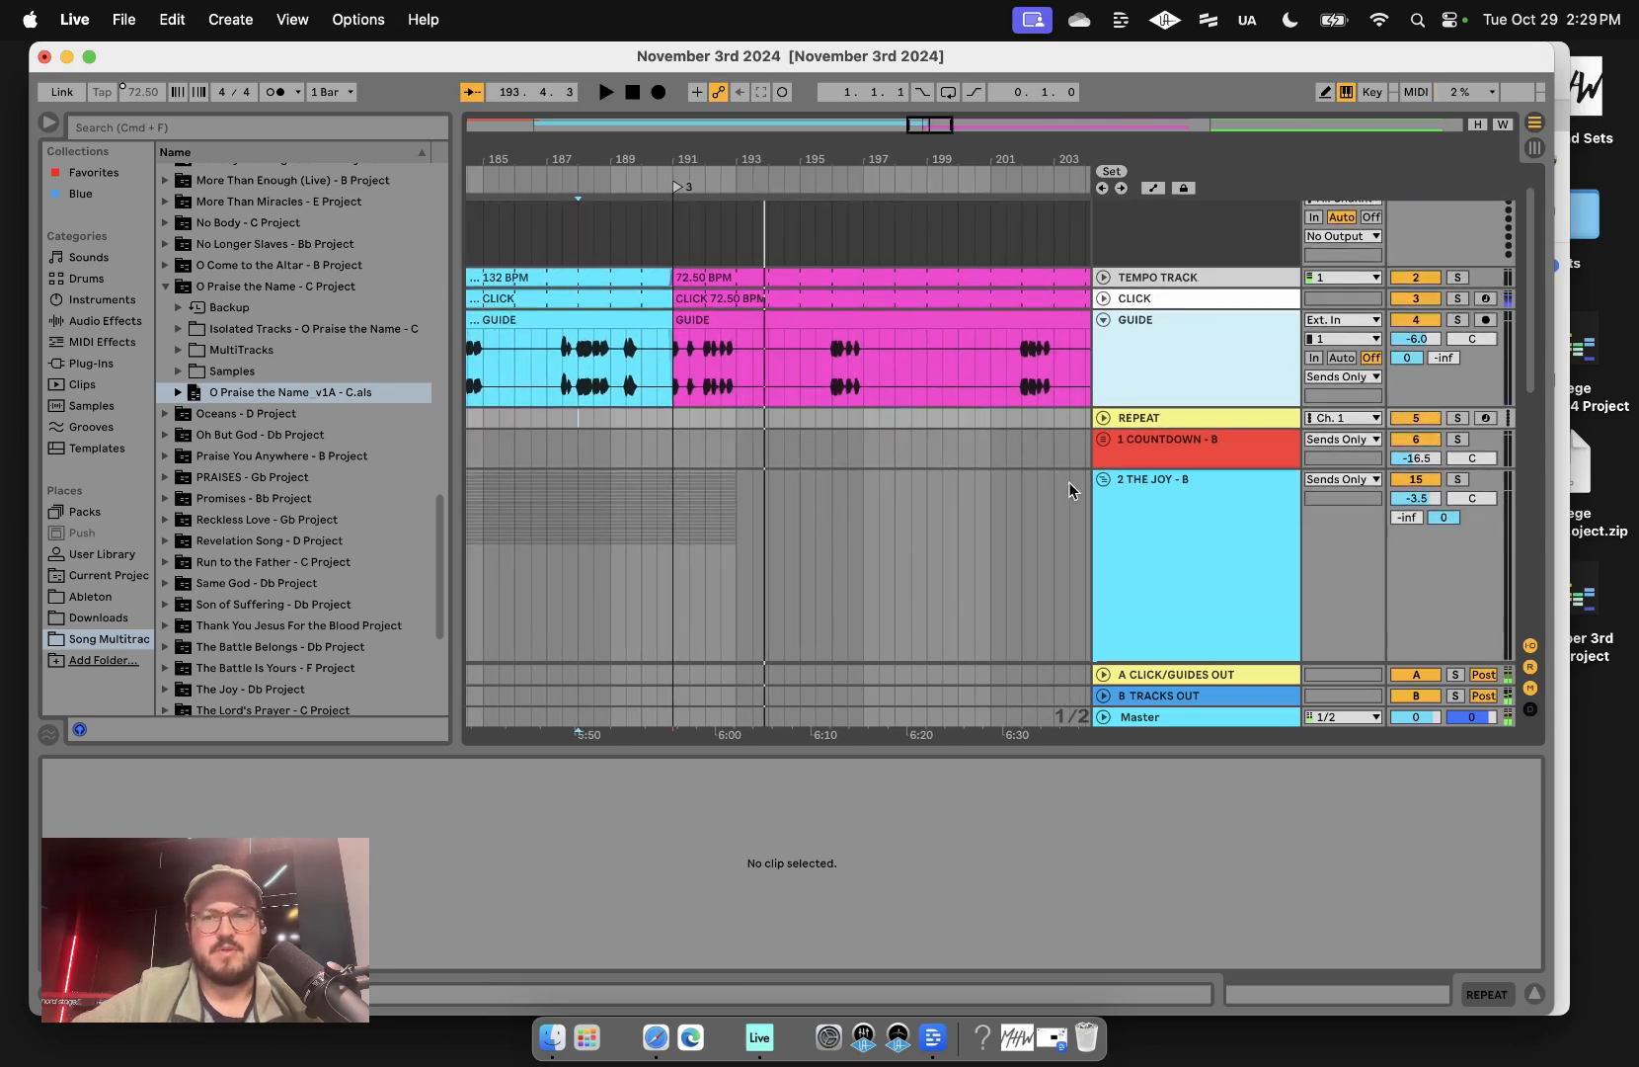
- Fold the 2 THE JOY - B group
{"action": "scroll", "coordinate": [1091, 527], "scroll_direction": "down", "scroll_amount": 4}
{"action": "double_click", "coordinate": [1021, 386]}
{"action": "scroll", "coordinate": [1021, 386], "scroll_direction": "right", "scroll_amount": 10}
{"action": "scroll", "coordinate": [1022, 386], "scroll_direction": "down", "scroll_amount": 3}
{"action": "scroll", "coordinate": [1020, 388], "scroll_direction": "up", "scroll_amount": 3}
{"action": "scroll", "coordinate": [1020, 387], "scroll_direction": "right", "scroll_amount": 10}
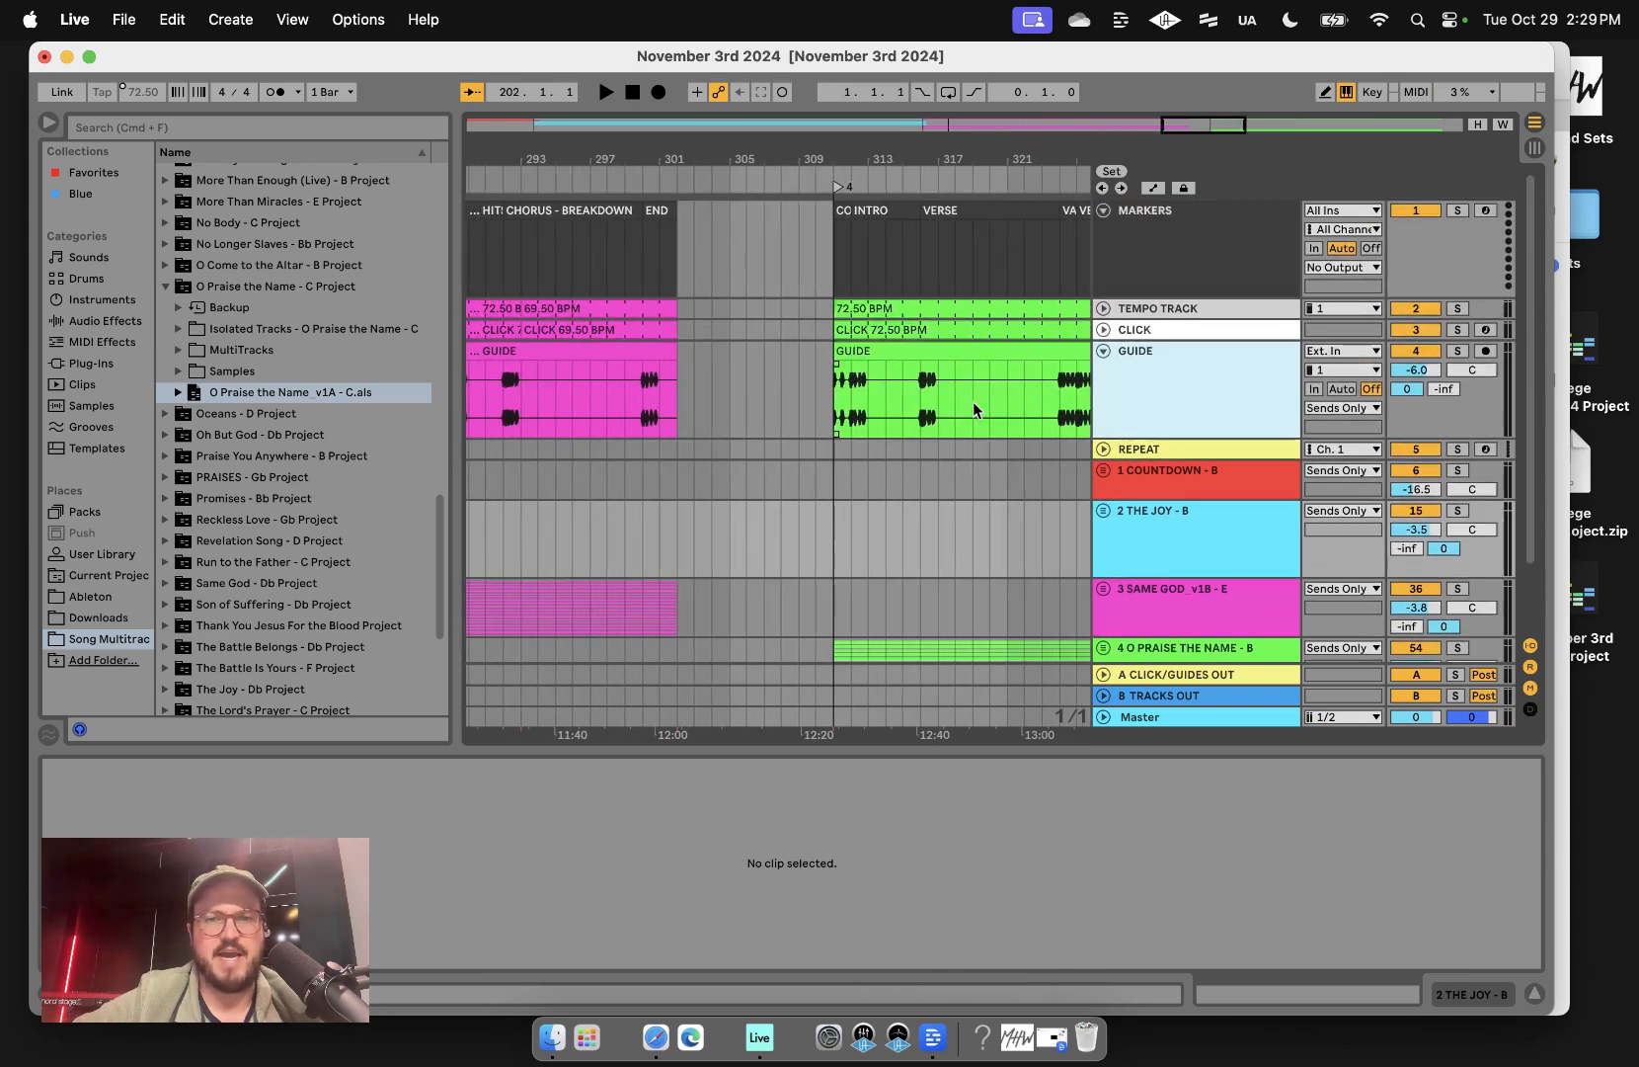
- Compare the gap between Same God and O Praise the Name with the Planning Center service order in Safari, and return to Live
{"action": "scroll", "coordinate": [1039, 533], "scroll_direction": "down", "scroll_amount": 1}
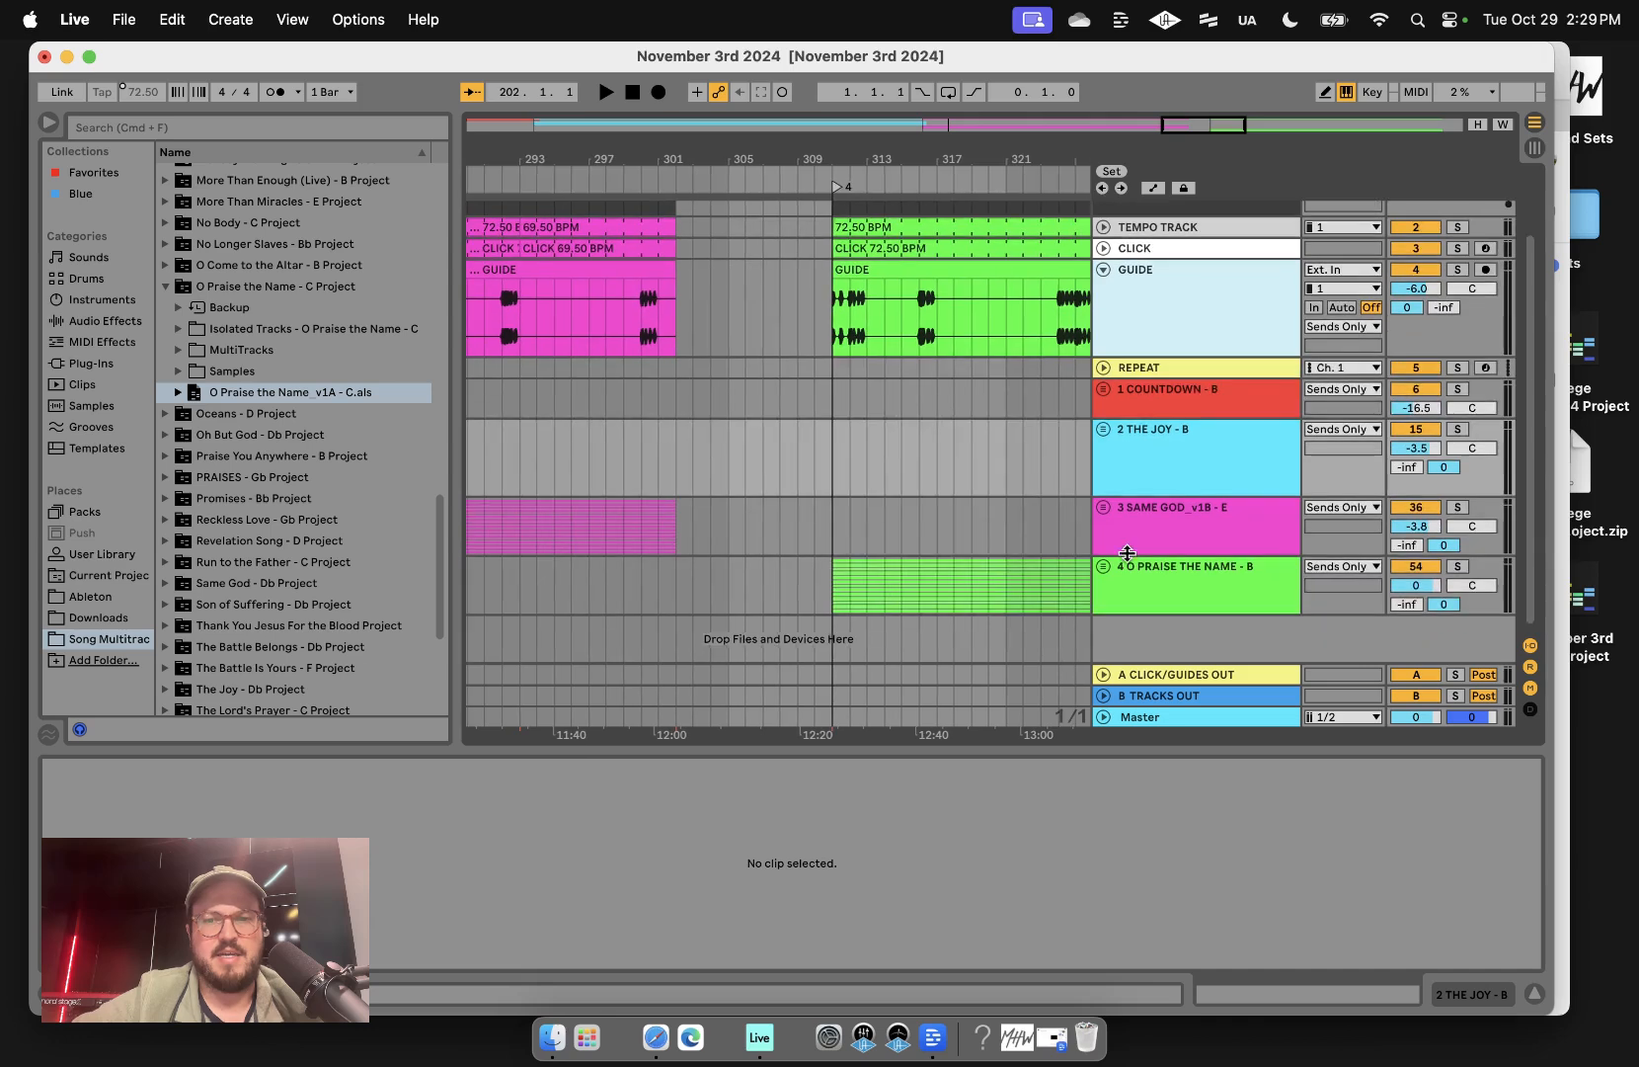
{"action": "scroll", "coordinate": [883, 508], "scroll_direction": "left", "scroll_amount": 1}
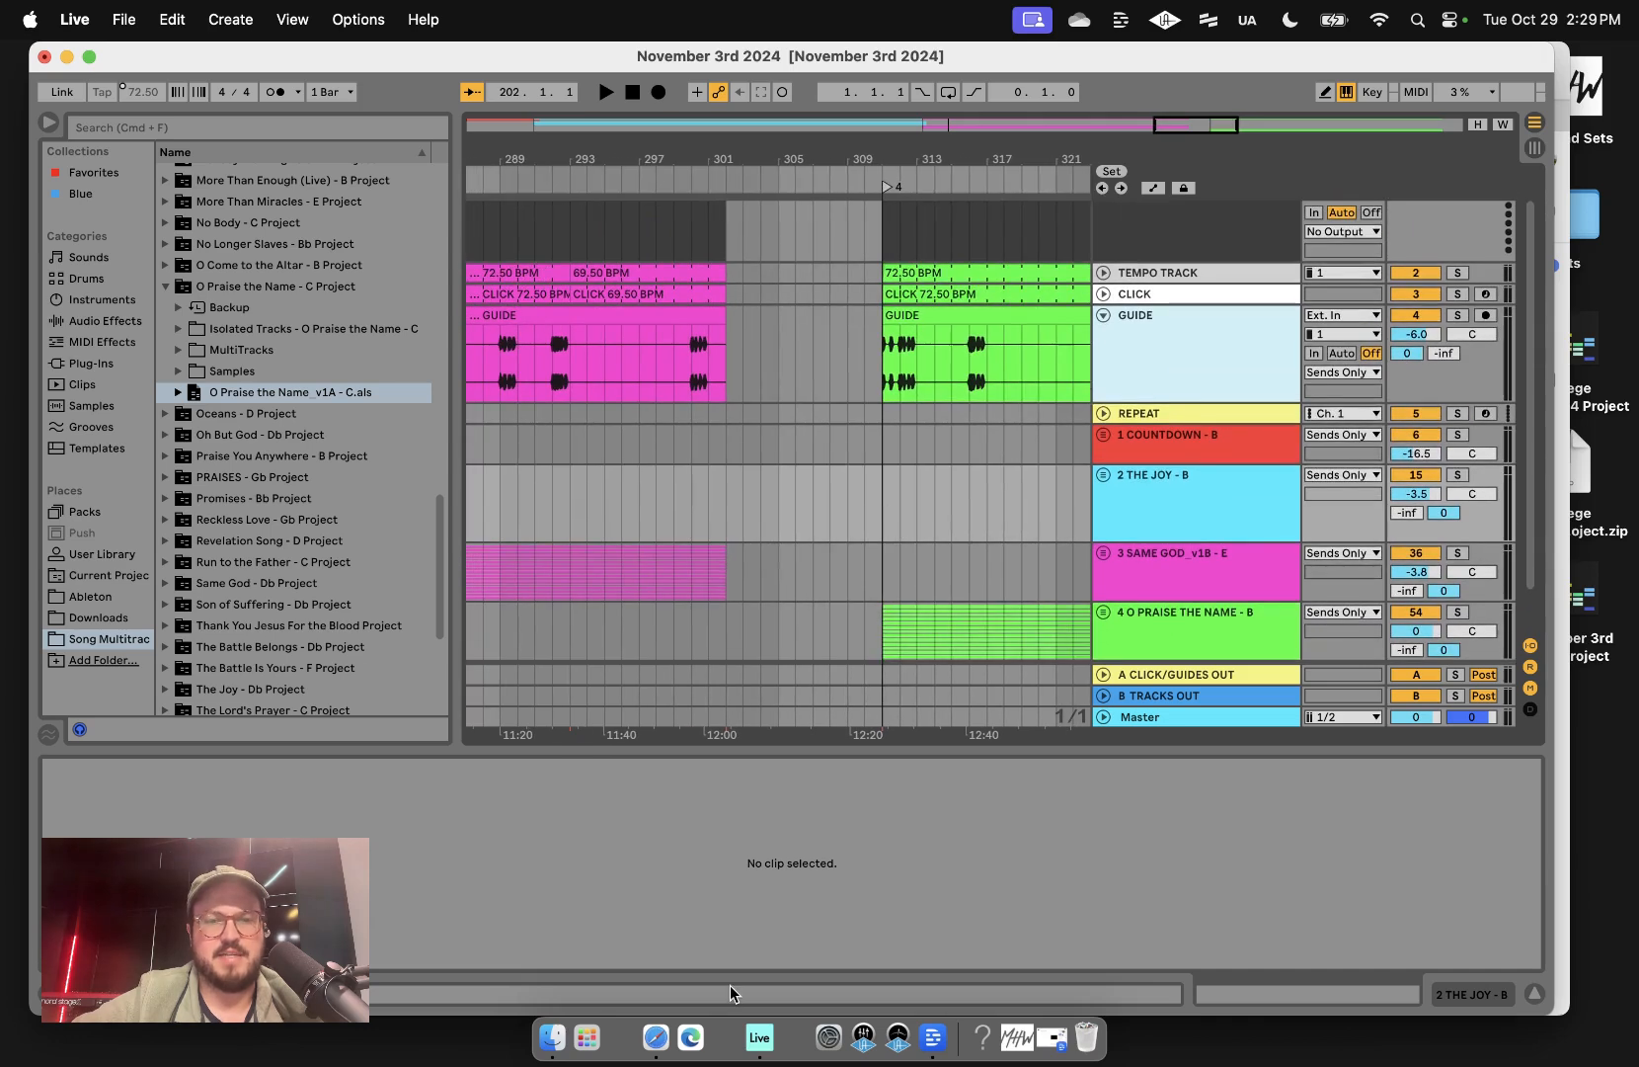
{"action": "left_click", "coordinate": [656, 1037]}
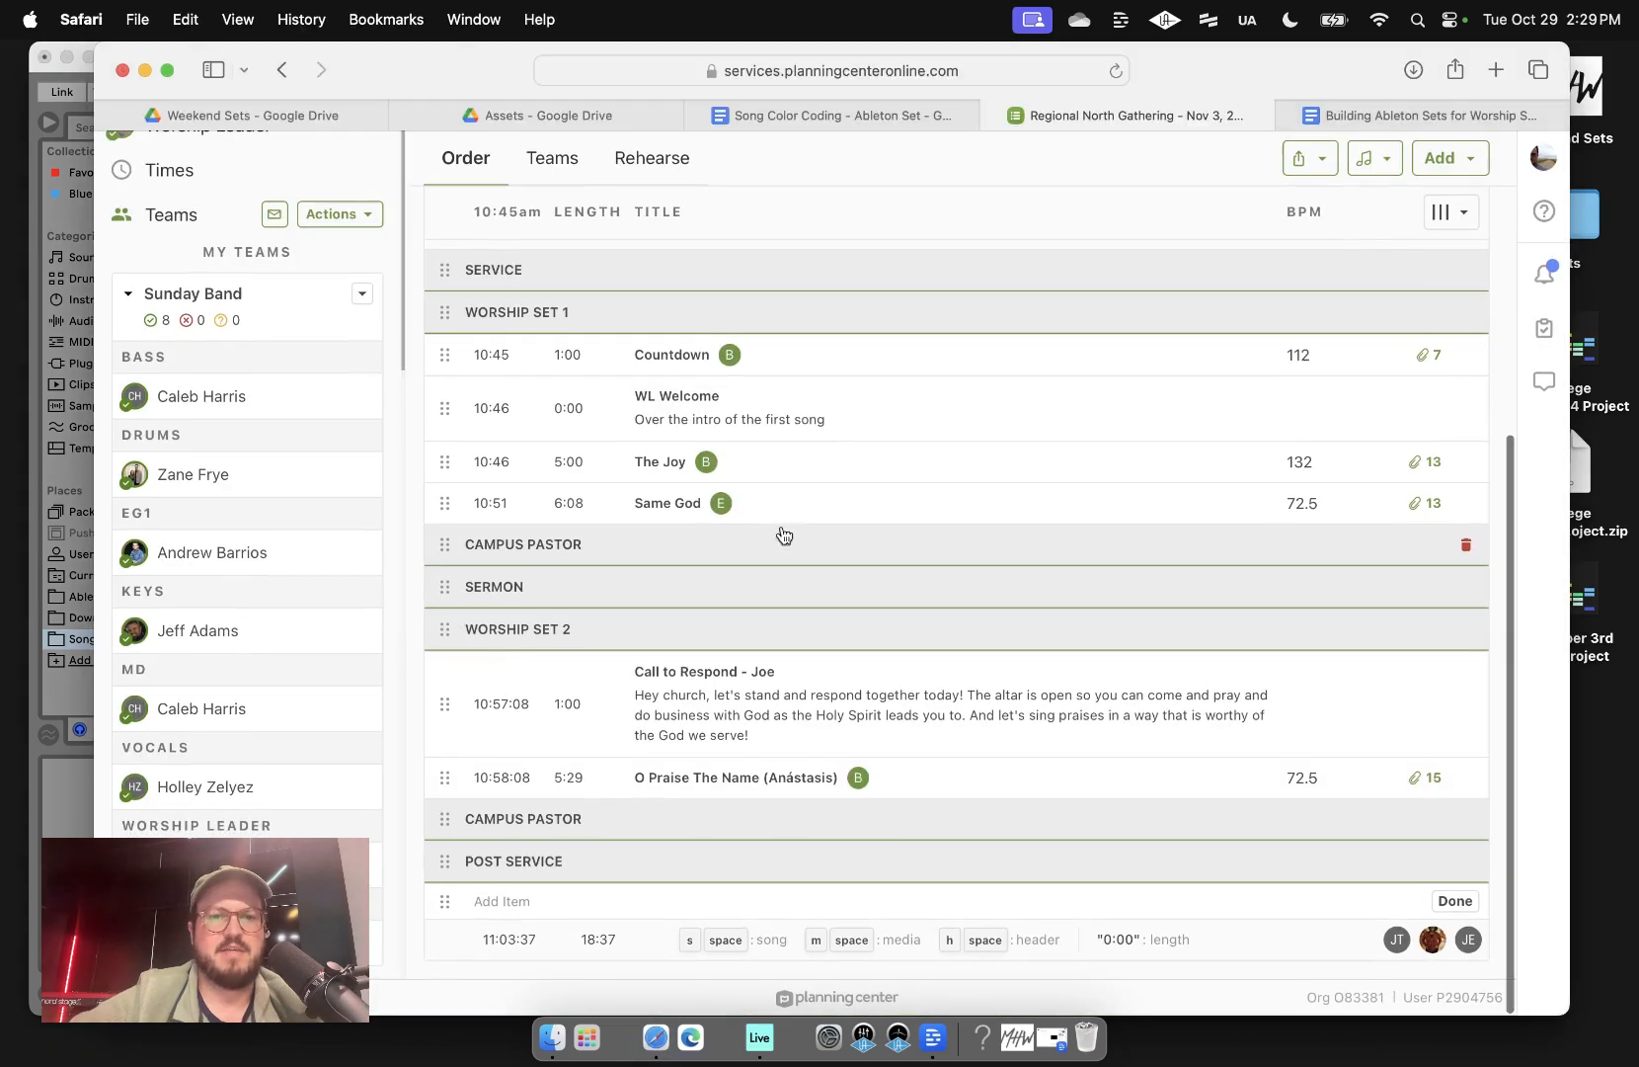
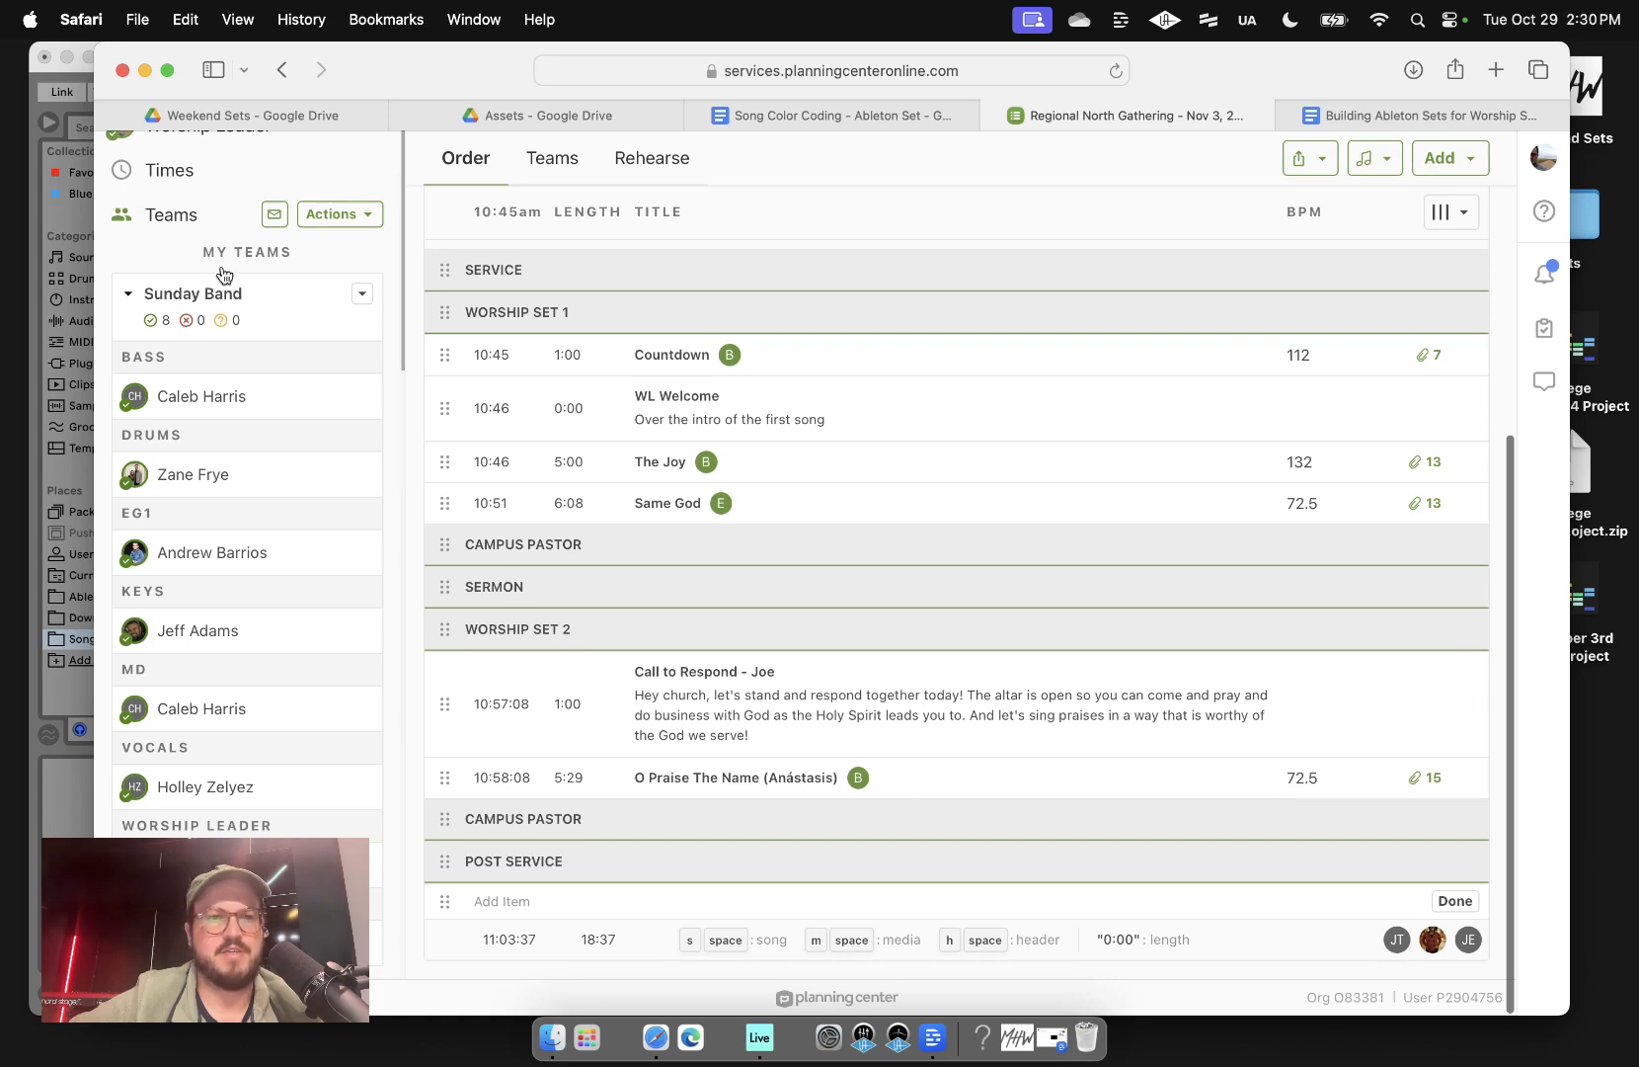
{"action": "left_click", "coordinate": [38, 81]}
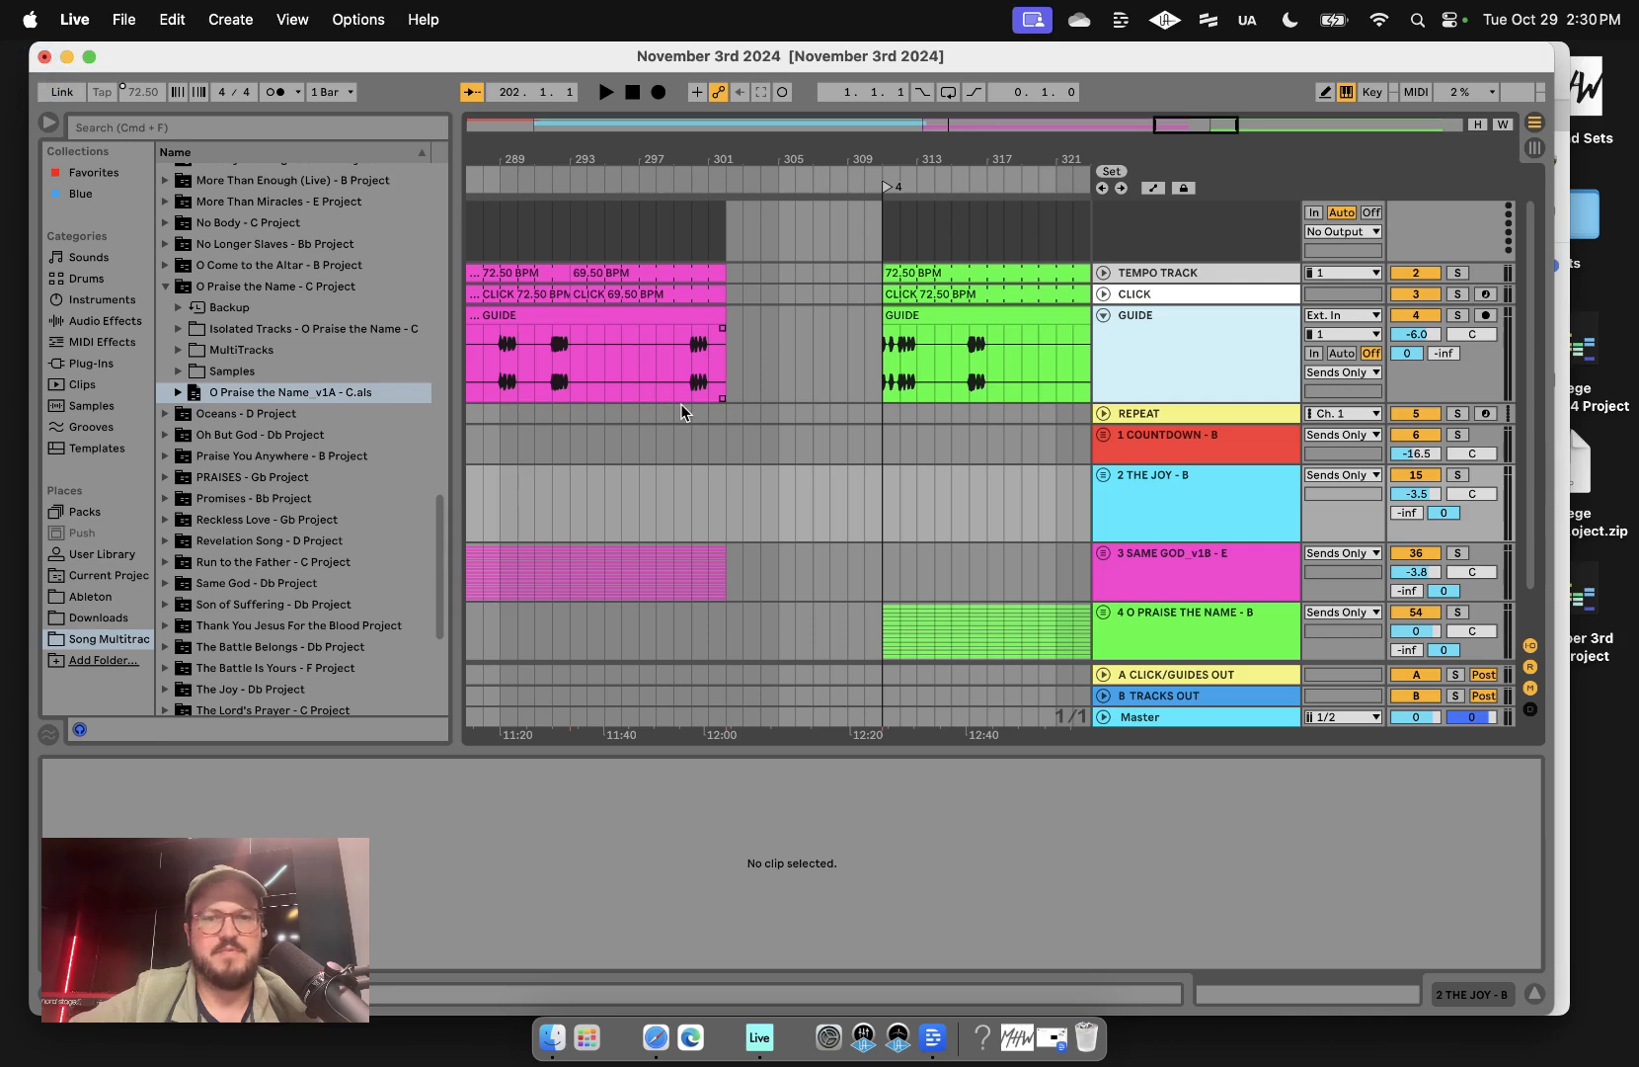
- Extend the 69.50 BPM clips on TEMPO TRACK and CLICK at the end of Same God by one bar to bar 303
{"action": "scroll", "coordinate": [684, 412], "scroll_direction": "up", "scroll_amount": 5}
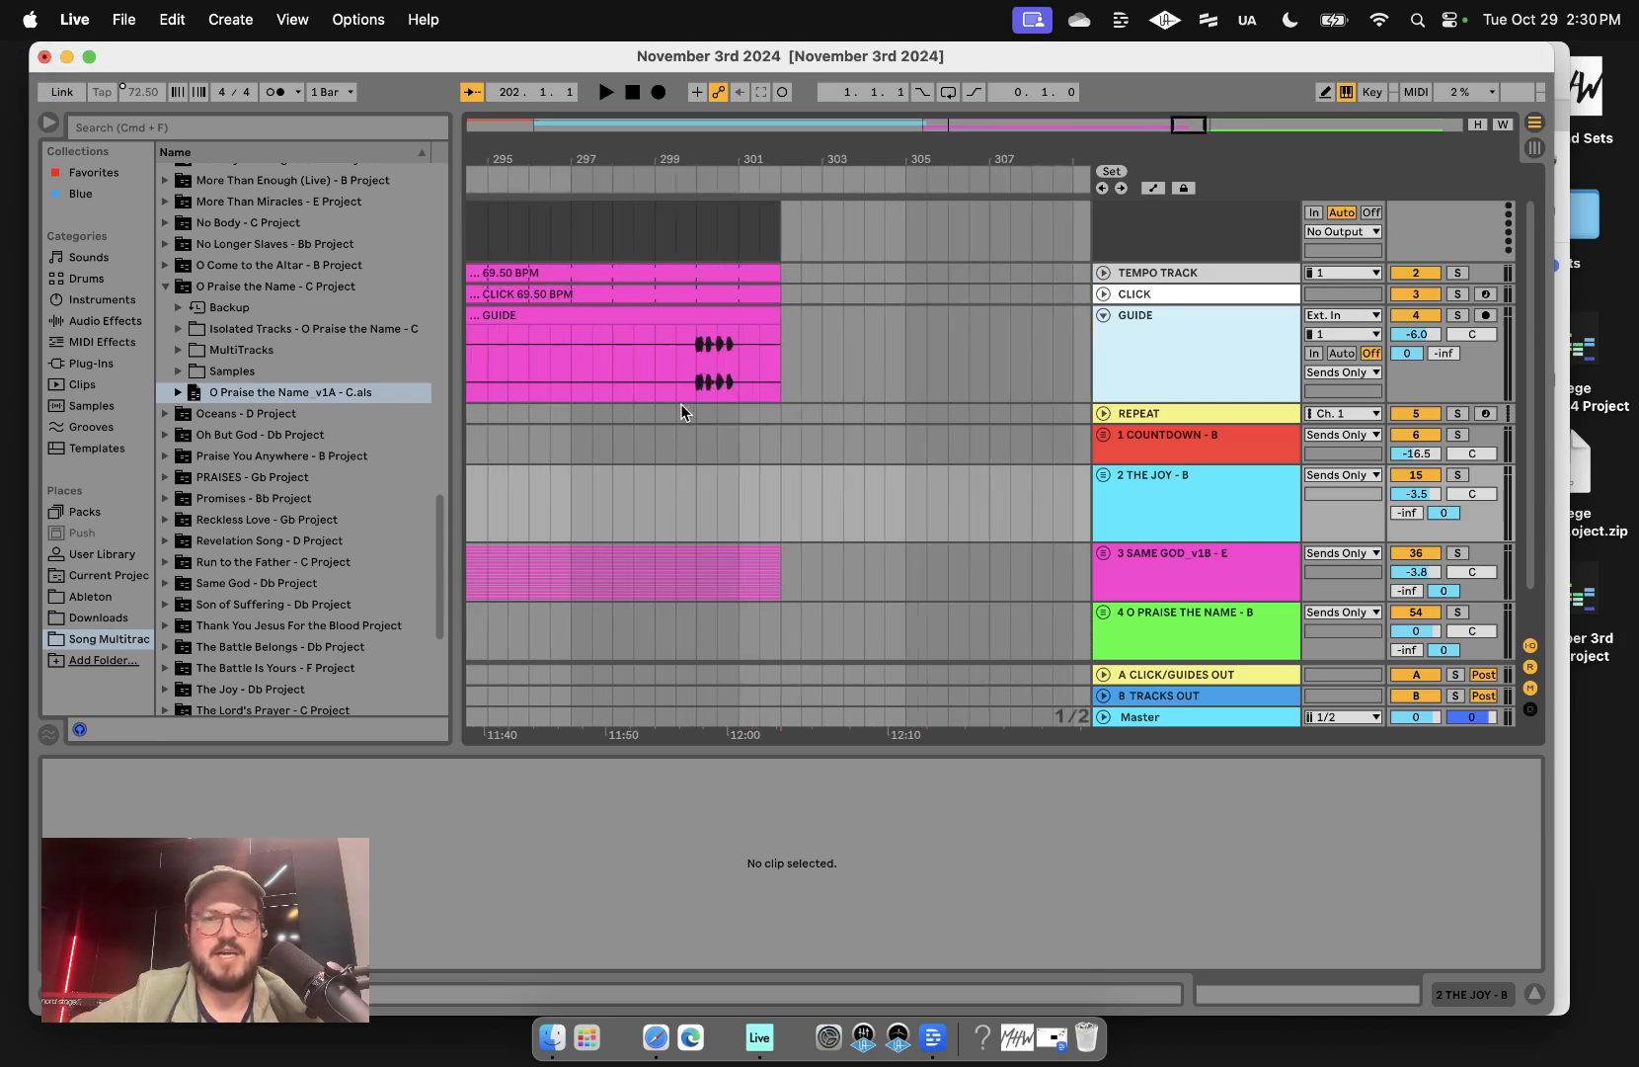
{"action": "left_click", "coordinate": [770, 300]}
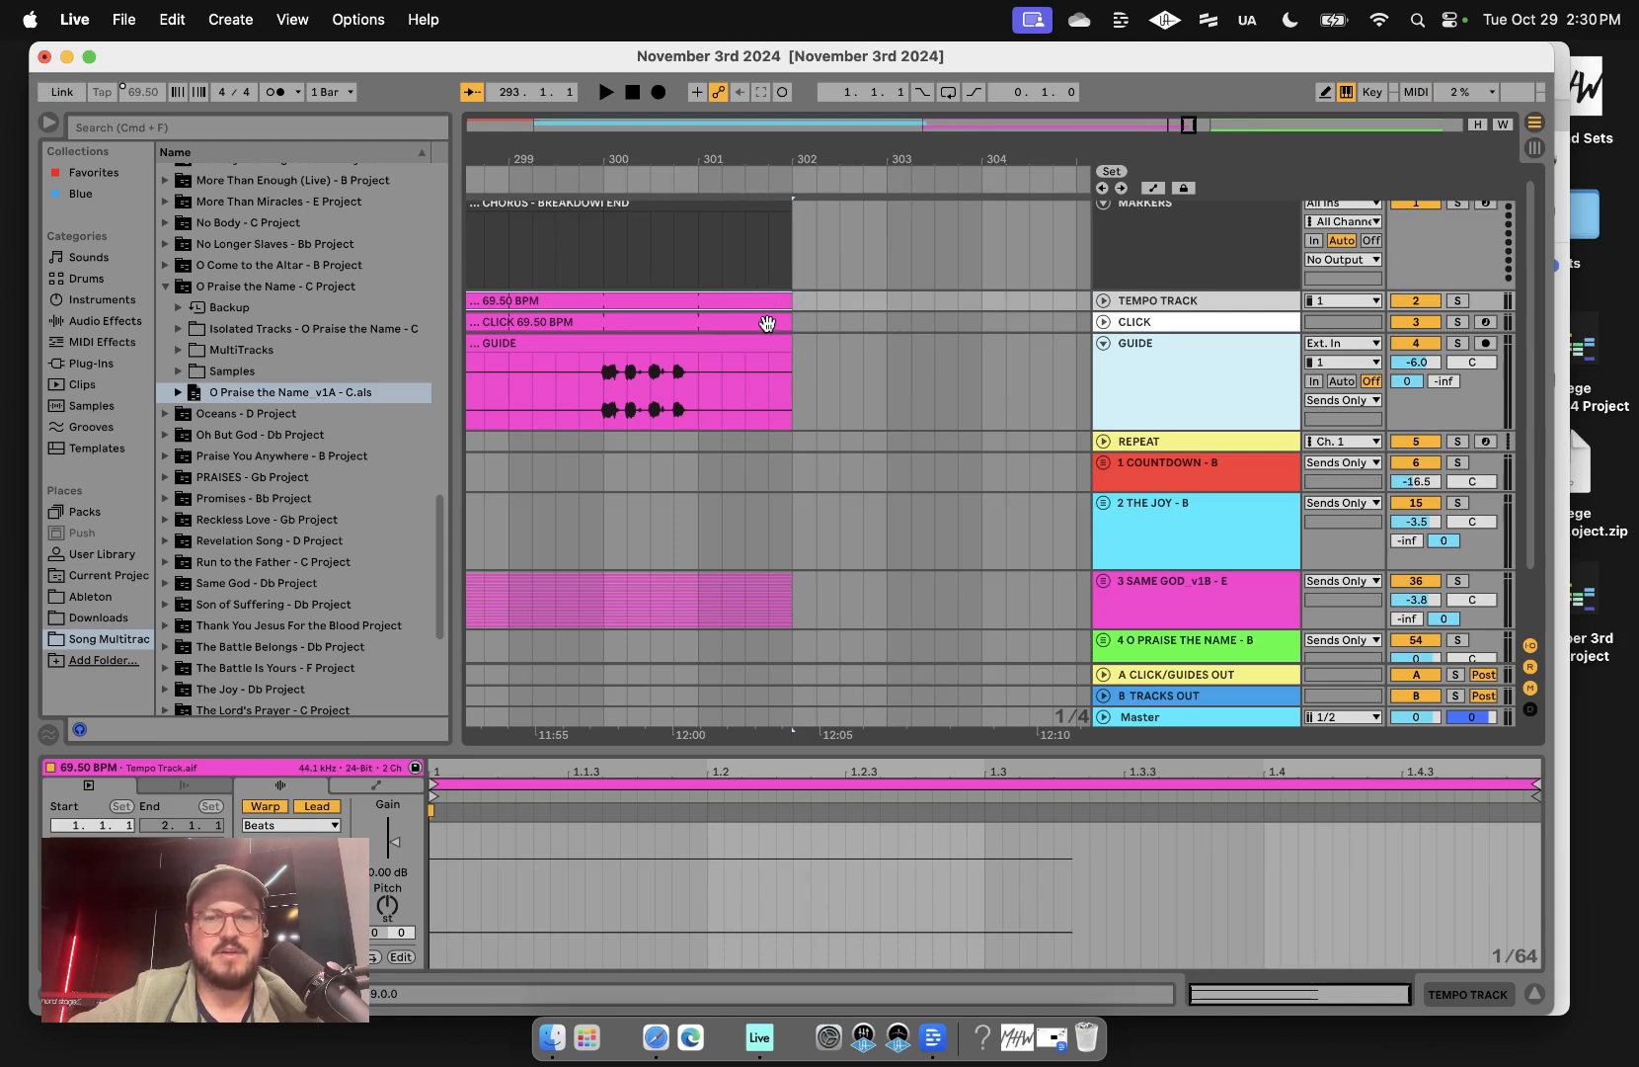
{"action": "left_click", "coordinate": [766, 322], "text": "shift"}
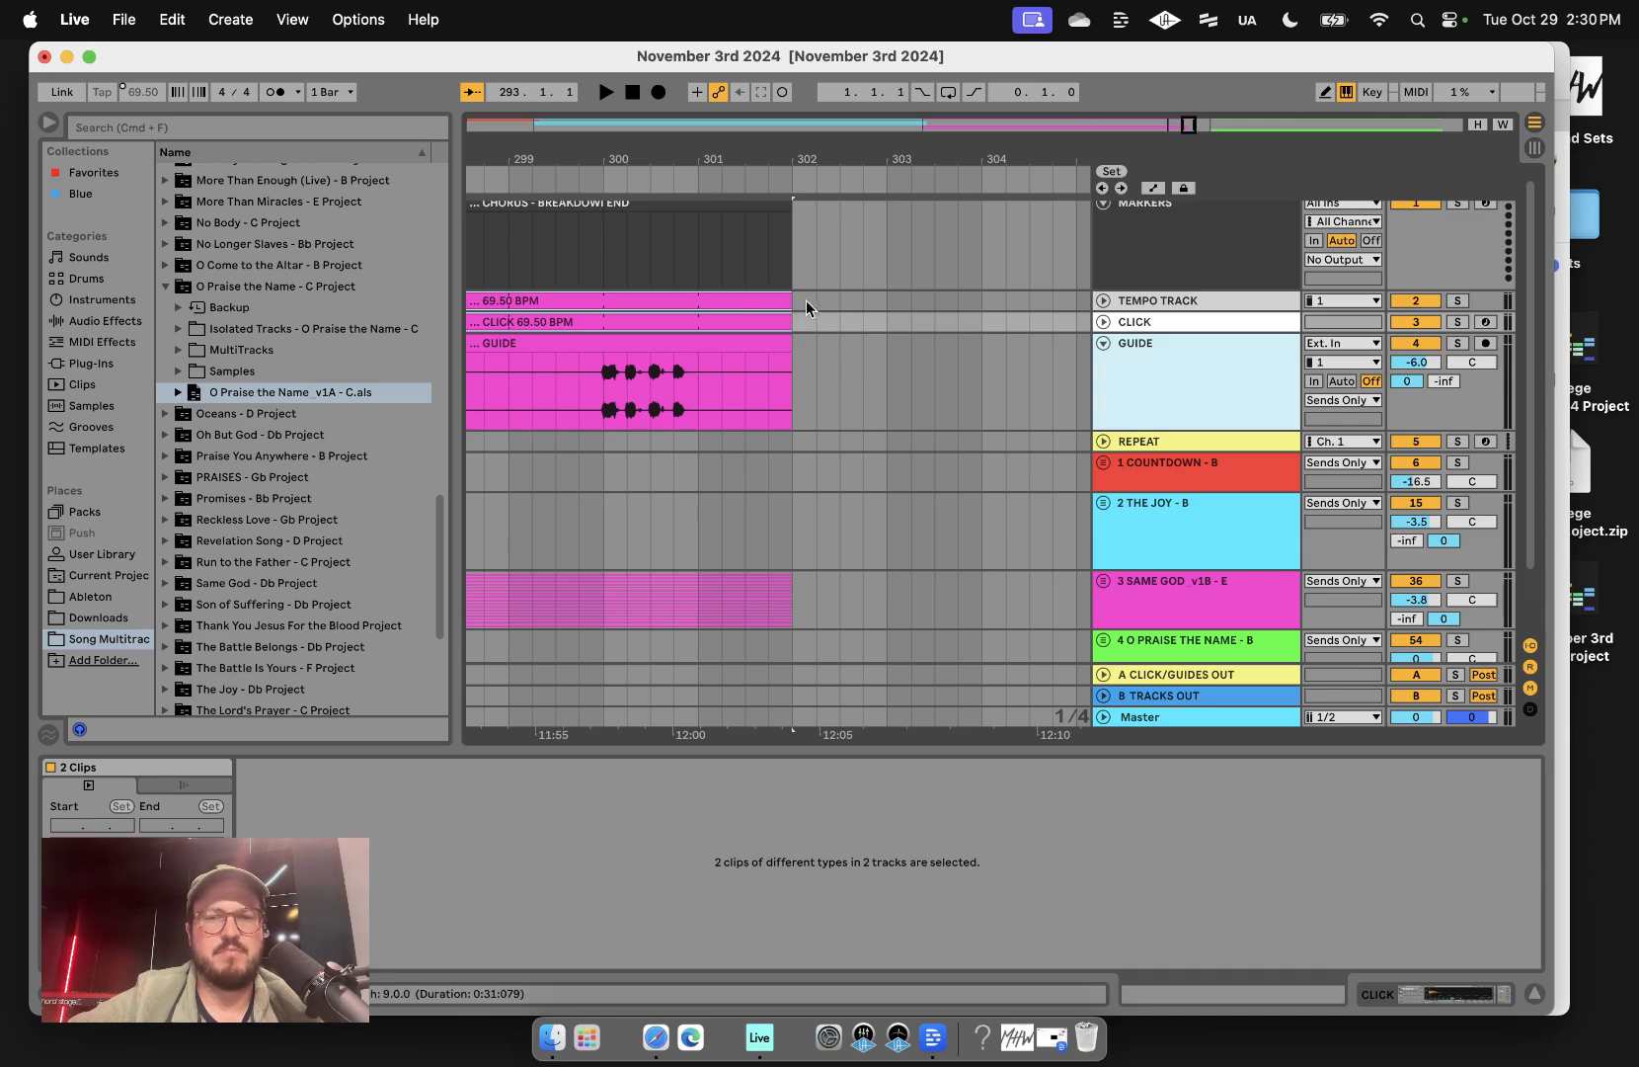
{"action": "left_click_drag", "start_coordinate": [787, 300], "coordinate": [886, 299]}
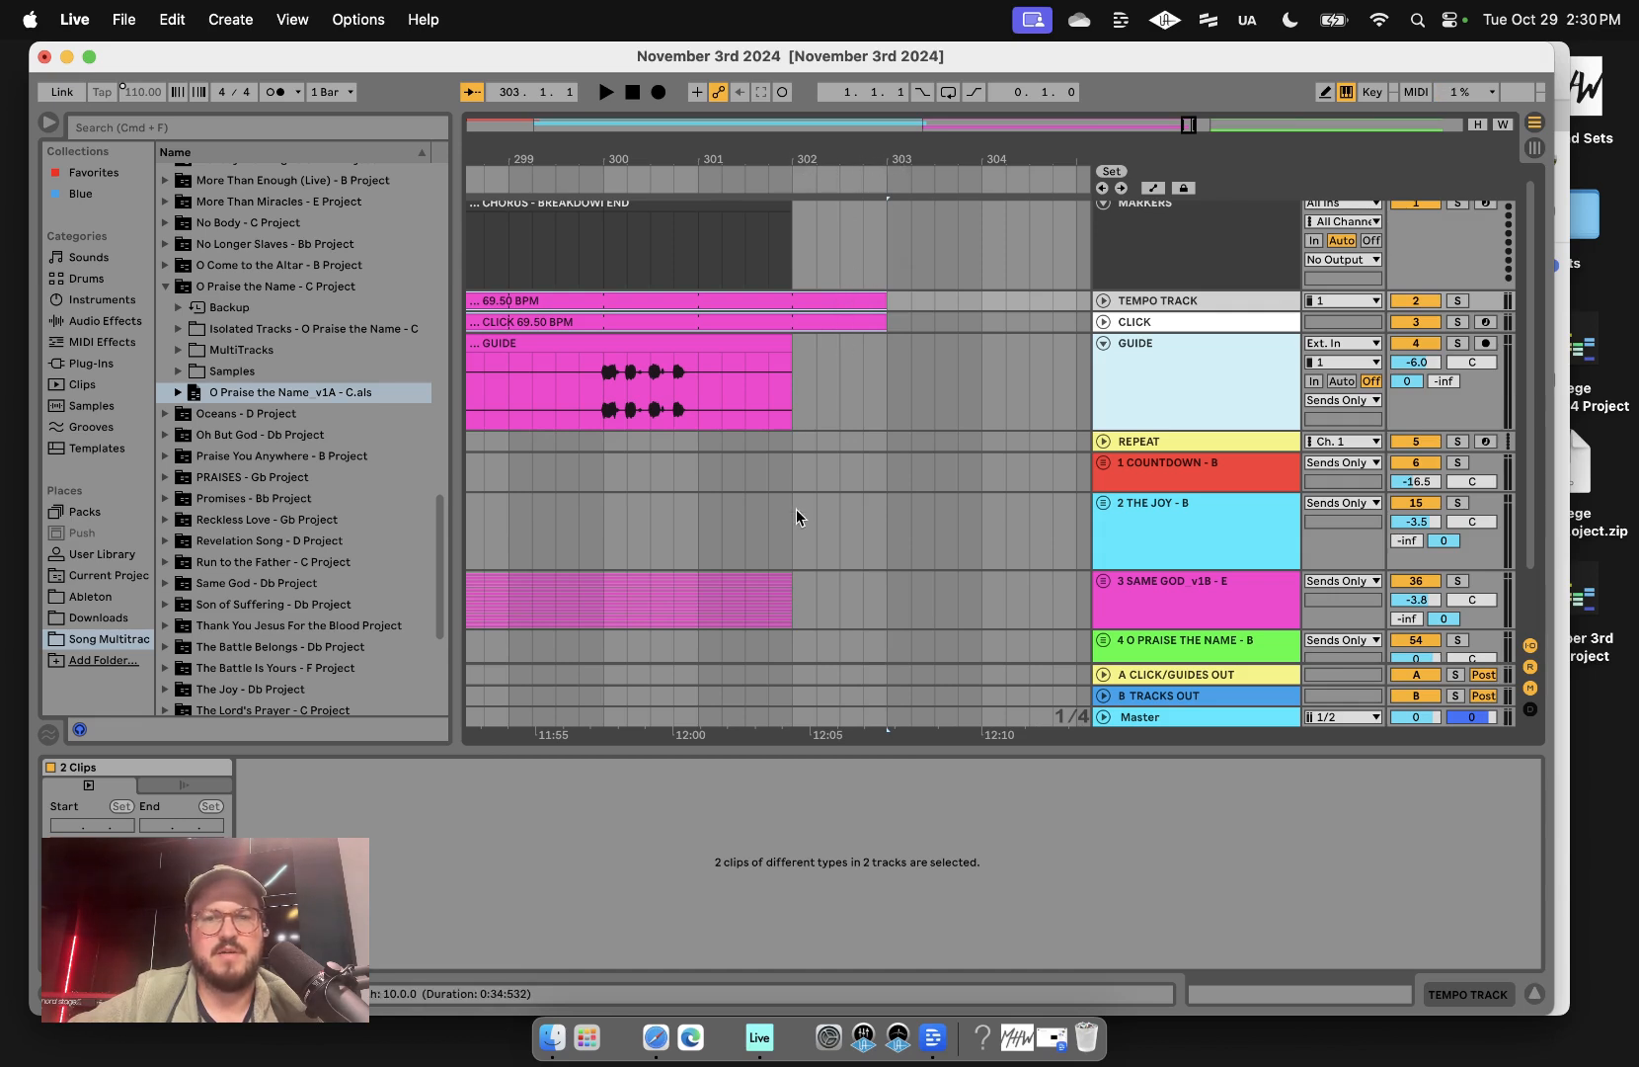
{"action": "scroll", "coordinate": [801, 561], "scroll_direction": "down", "scroll_amount": 3}
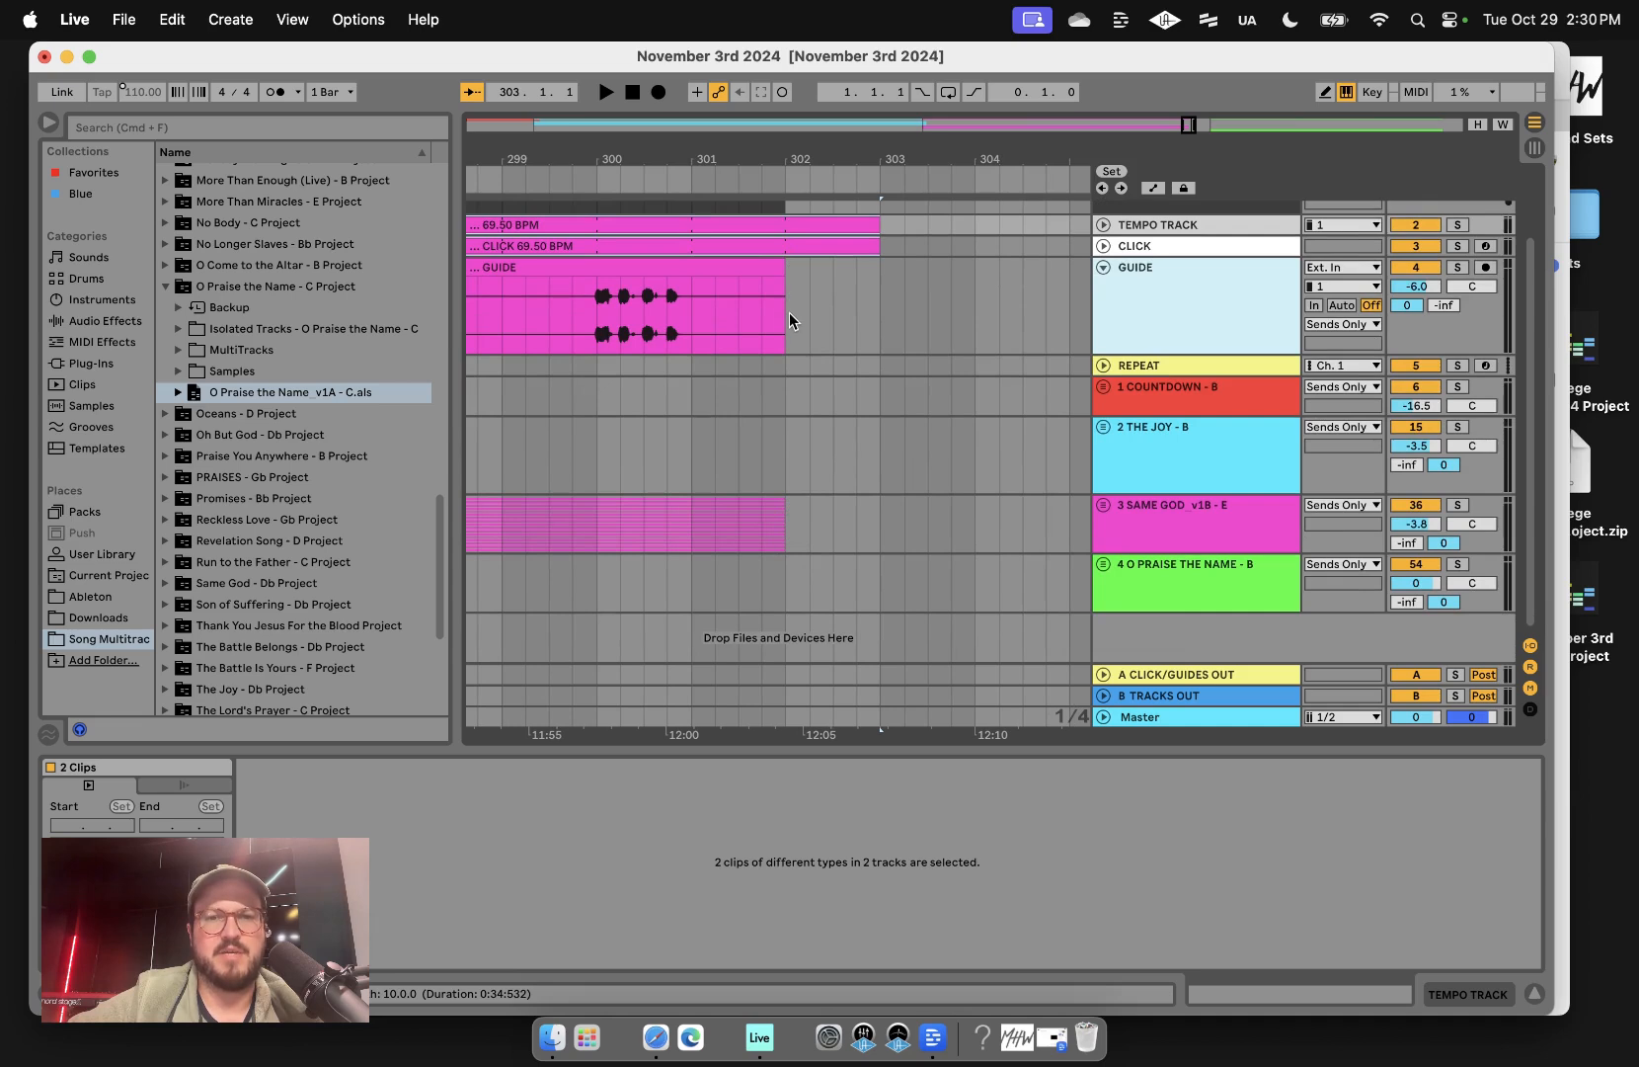
{"action": "scroll", "coordinate": [790, 314], "scroll_direction": "up", "scroll_amount": 3}
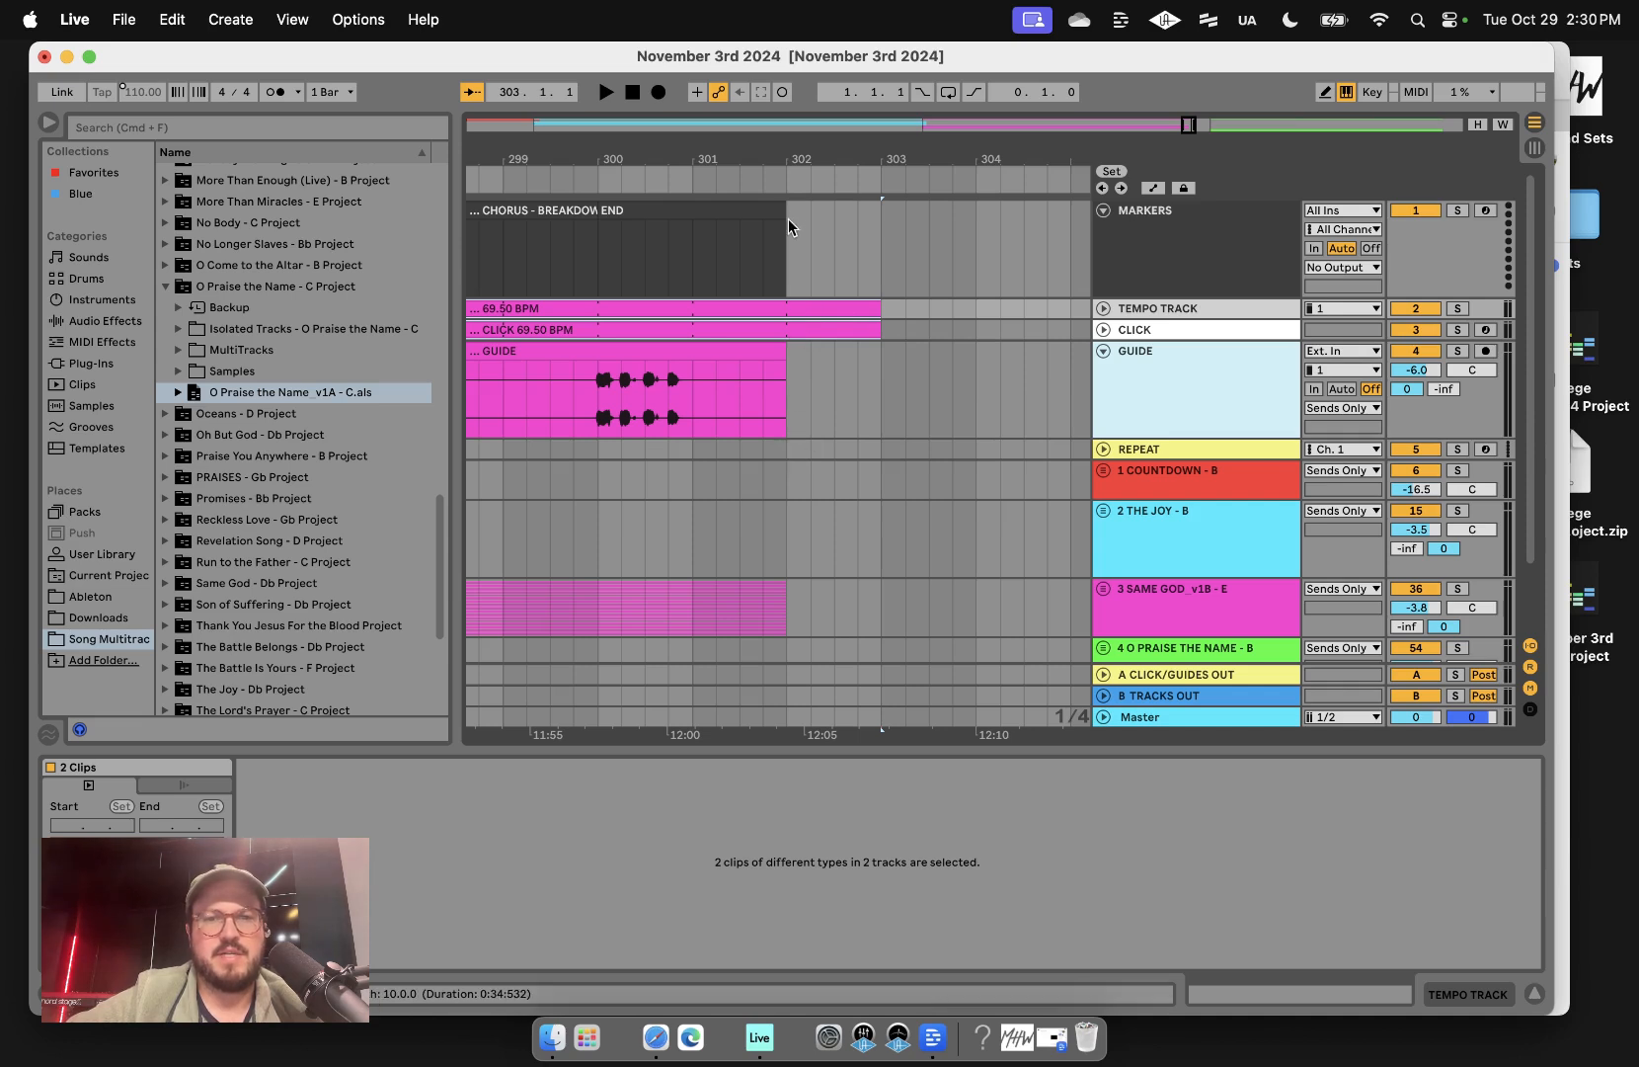
- Add locator 5 at bar 302 where Same God's GUIDE clip ends, and map it to computer key 5
{"action": "left_click", "coordinate": [789, 408]}
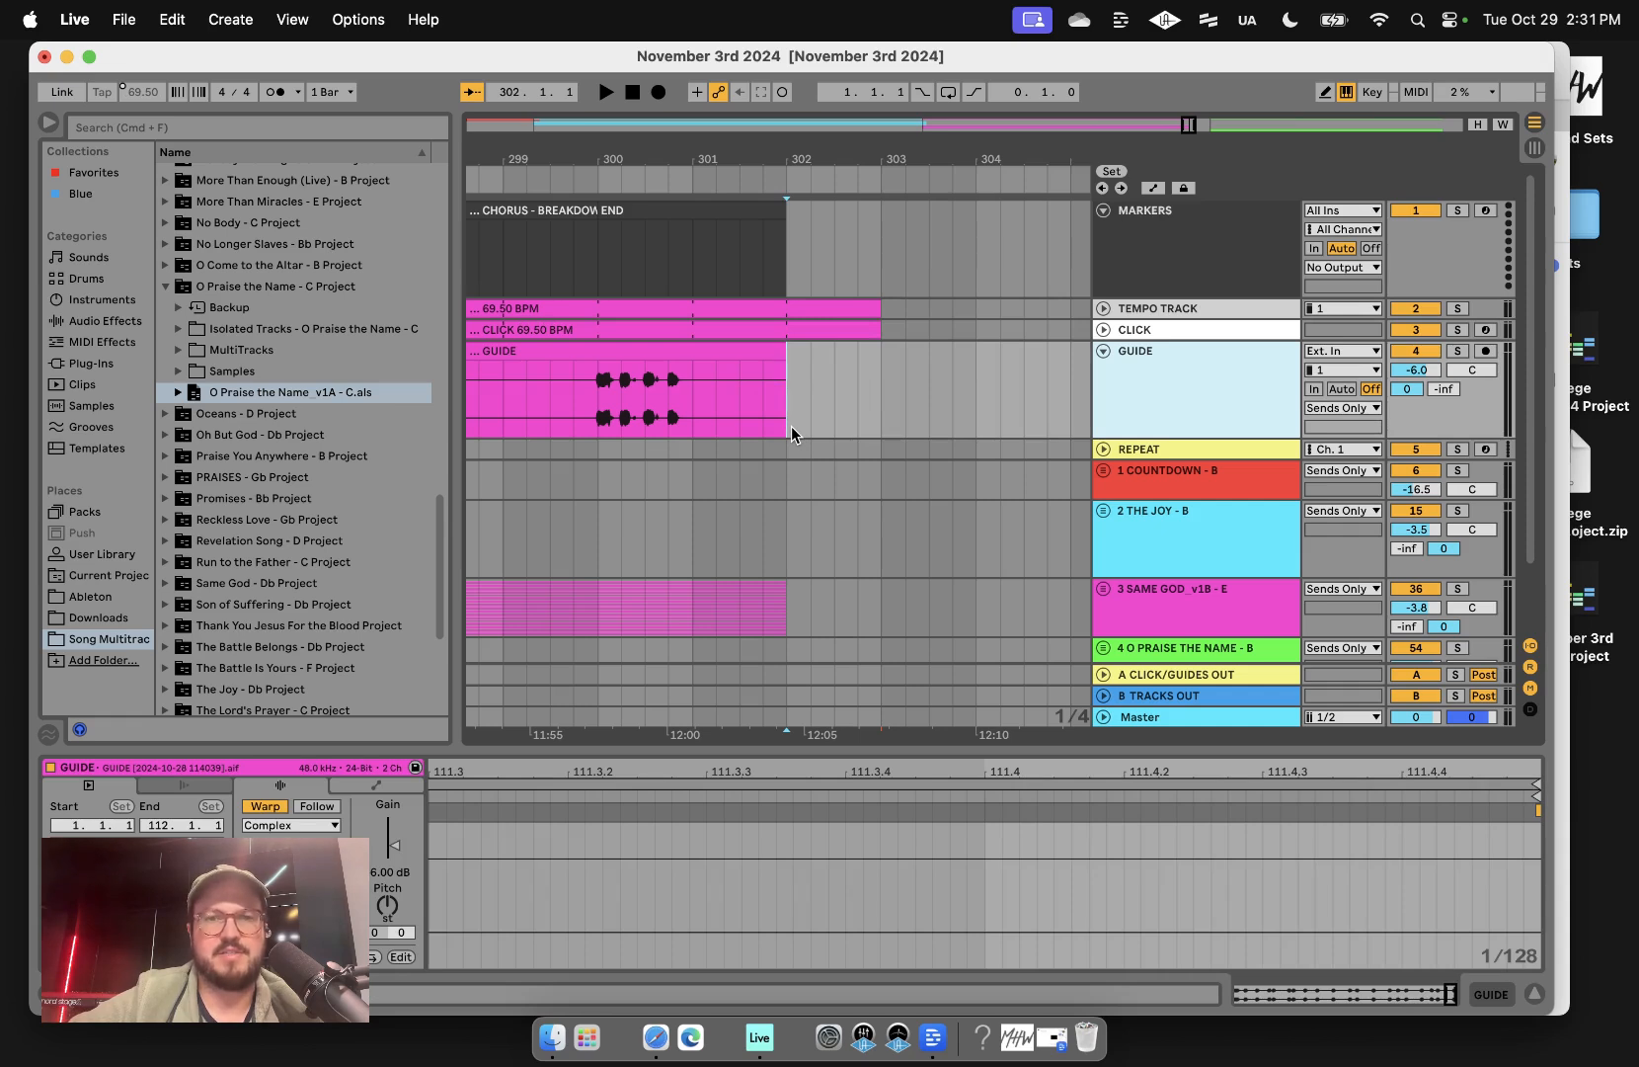
{"action": "key", "text": "l"}
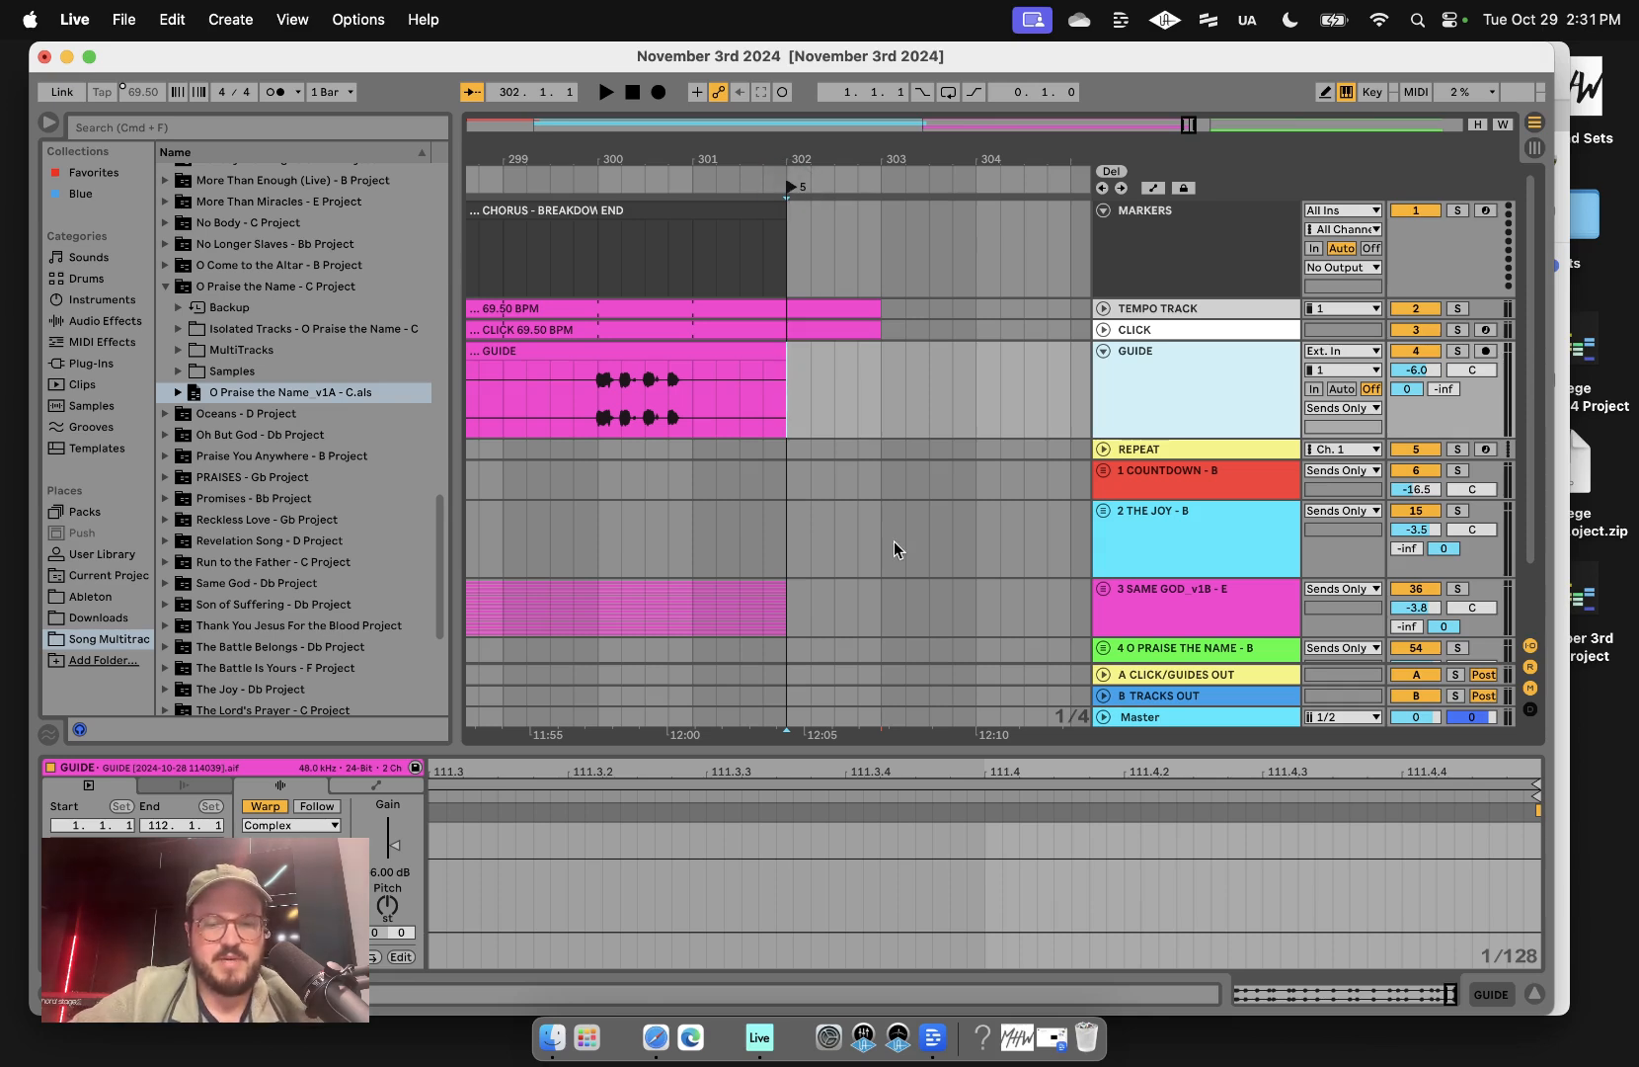
{"action": "key", "text": "super+k"}
{"action": "key", "text": "5"}
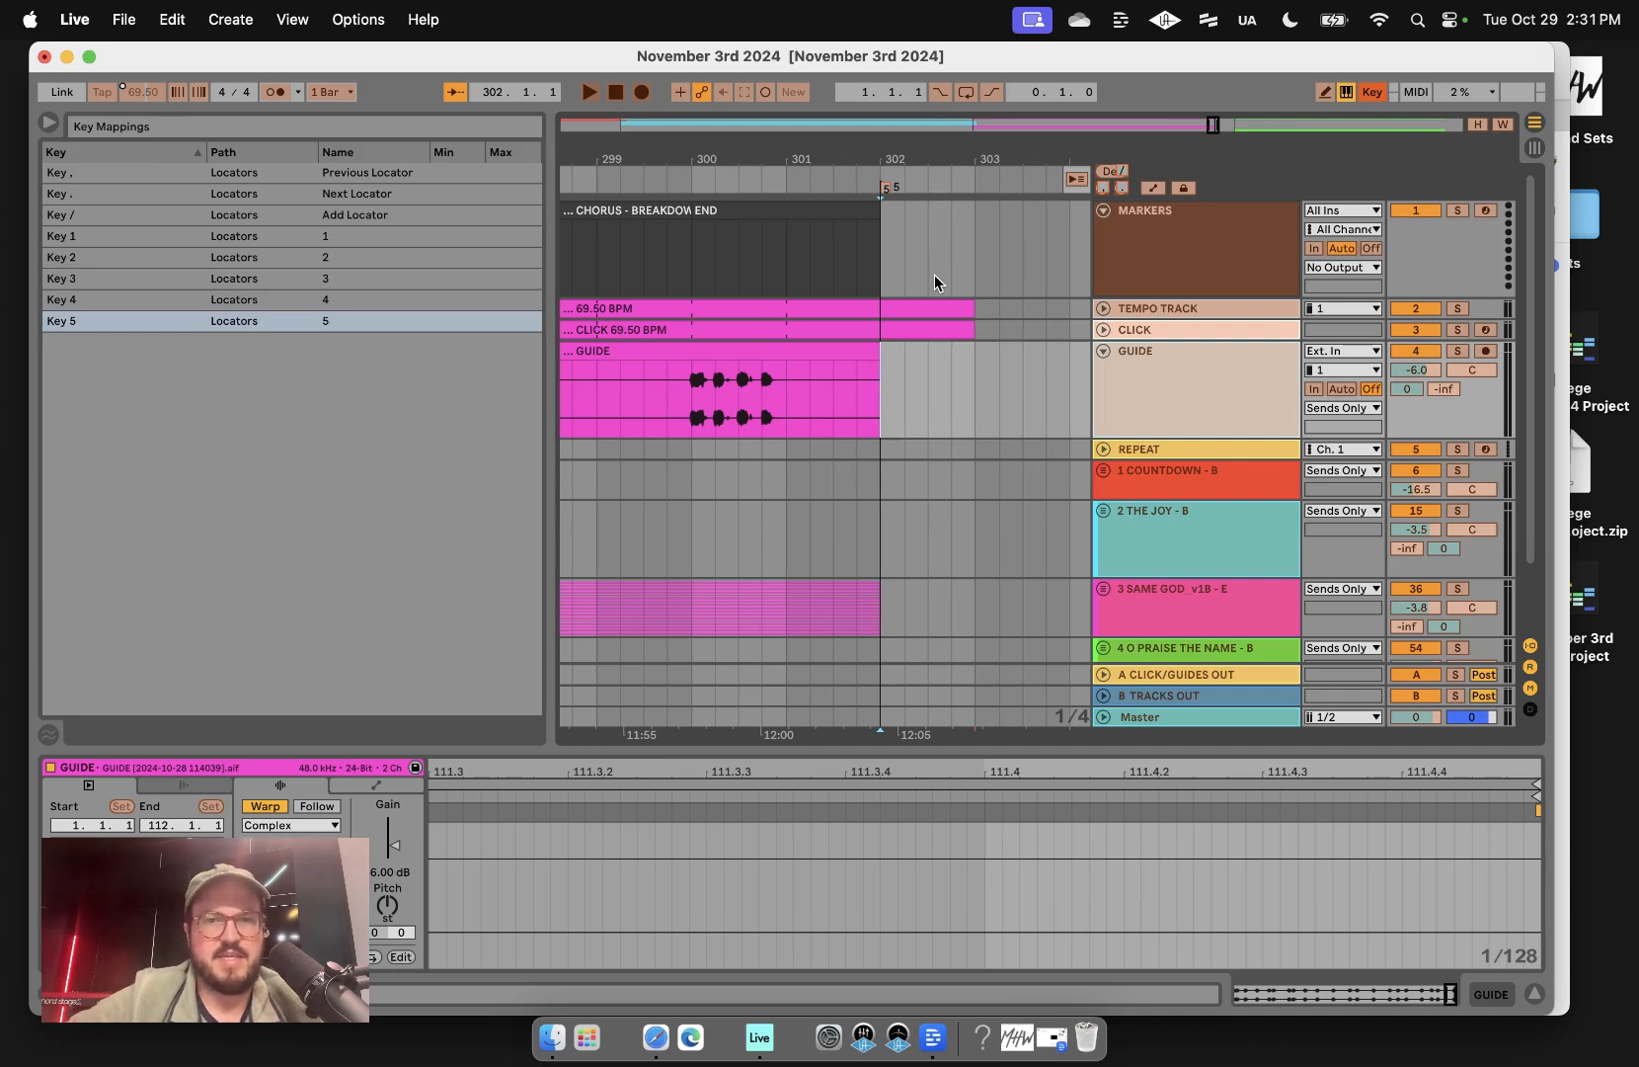
{"action": "key", "text": "super+k"}
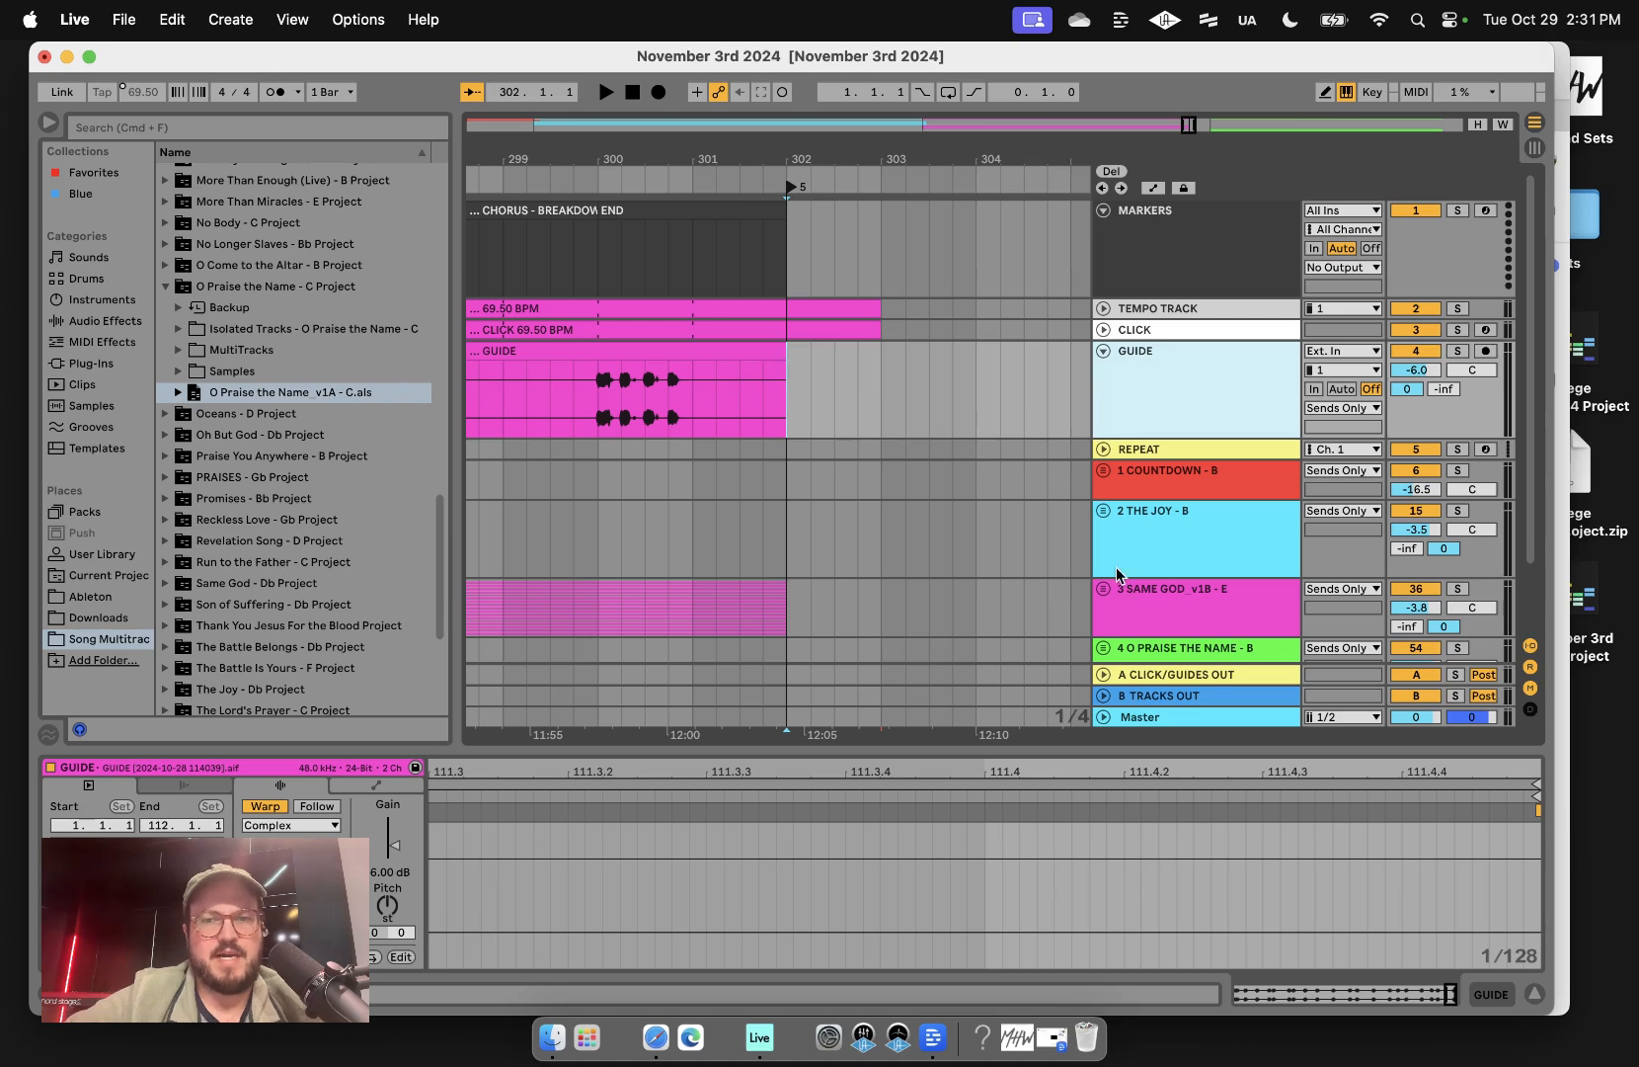
- Rename the Same God group to 3/5 SAME GOD_v1B - E
{"action": "scroll", "coordinate": [1116, 568], "scroll_direction": "down", "scroll_amount": 2}
{"action": "left_click", "coordinate": [1150, 550]}
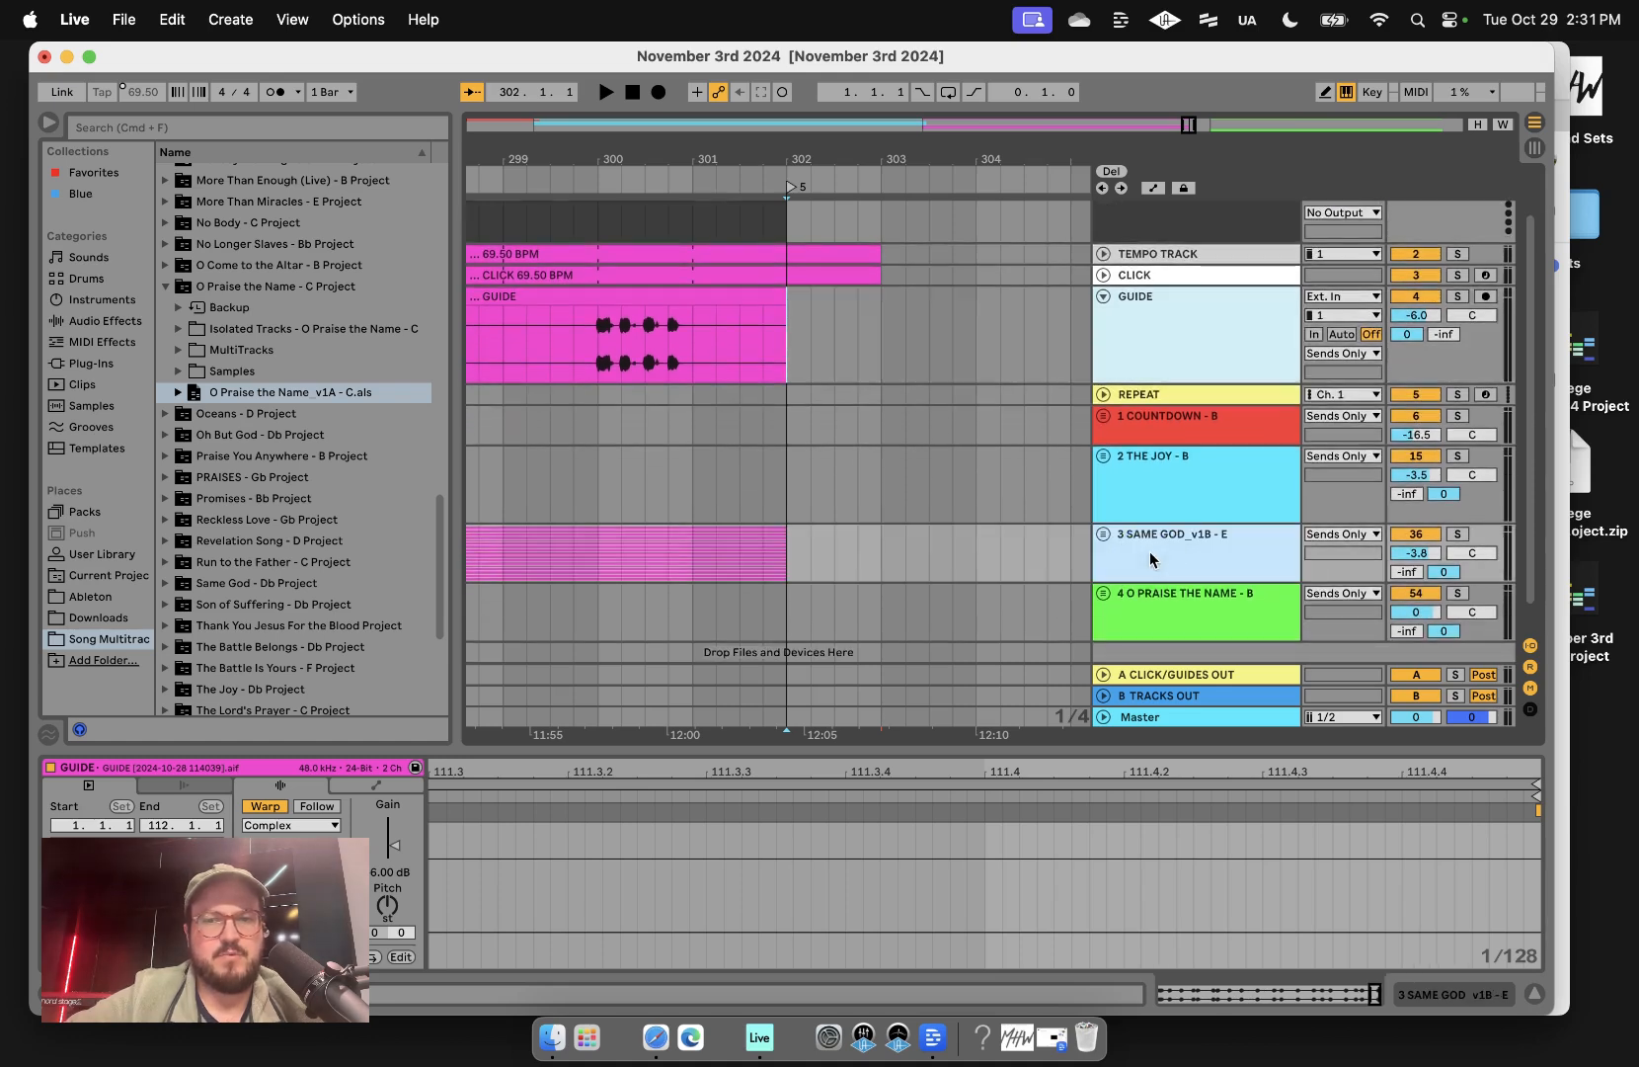
{"action": "key", "text": "super+r"}
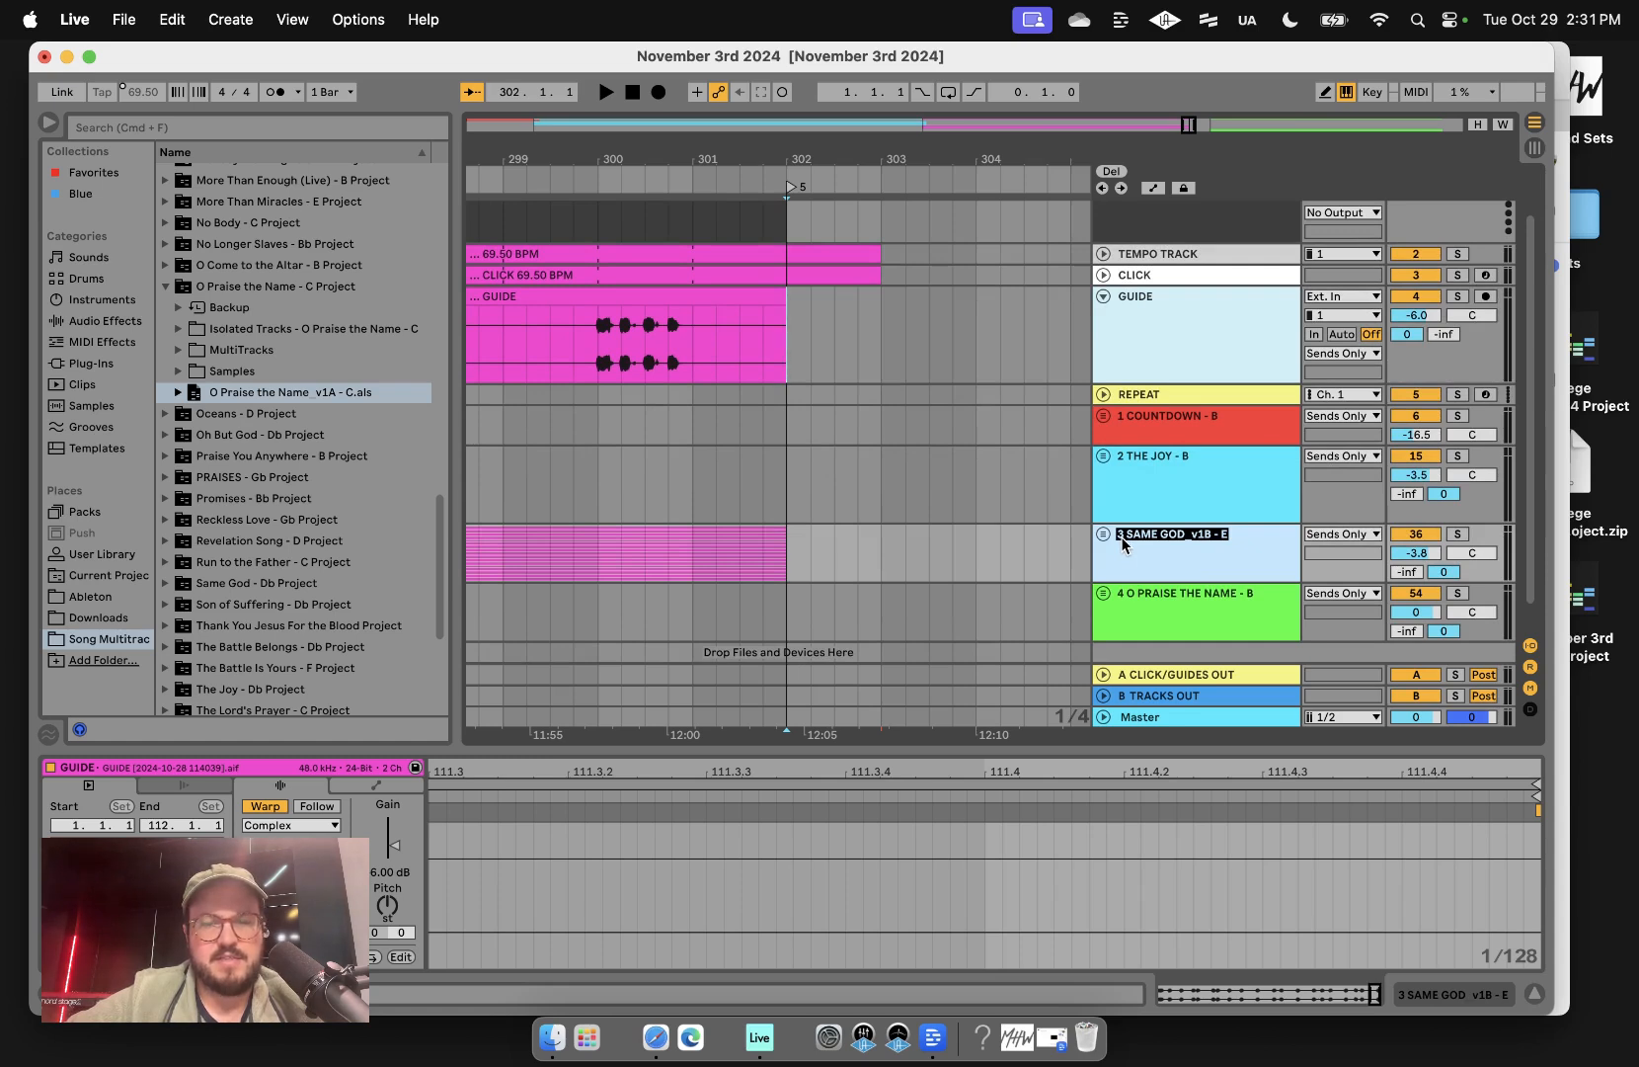
{"action": "left_click", "coordinate": [1123, 541]}
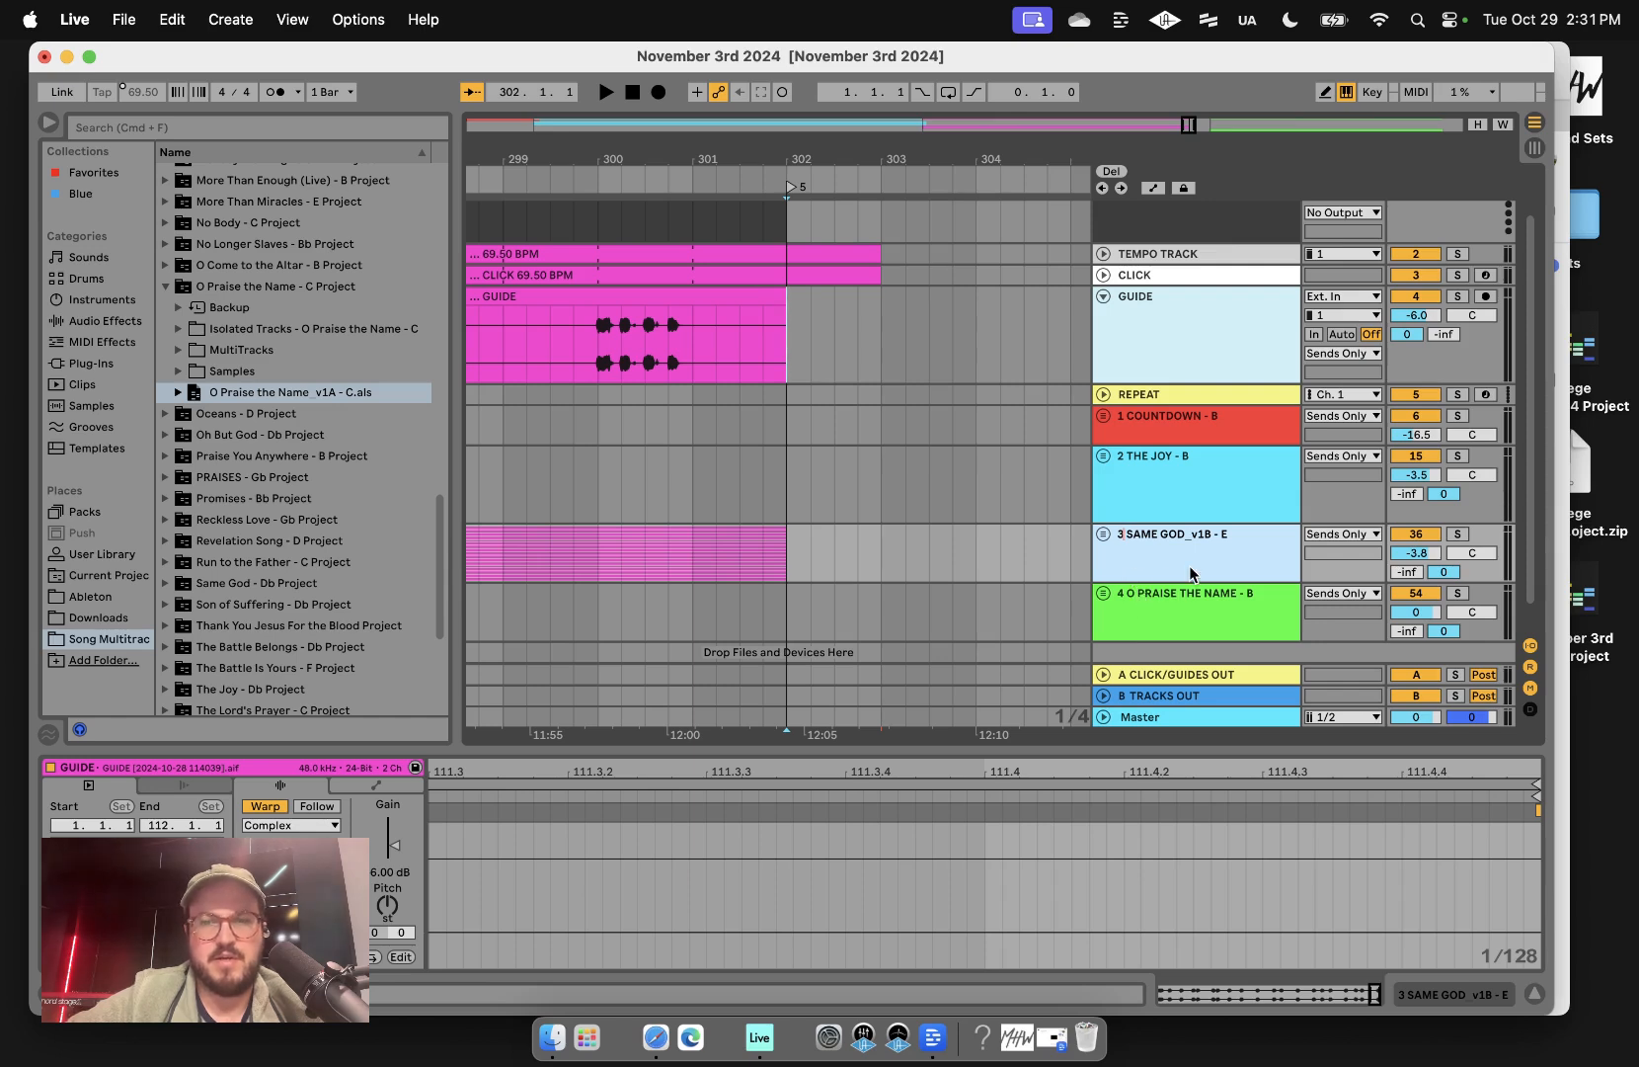
{"action": "type", "text": "/"}
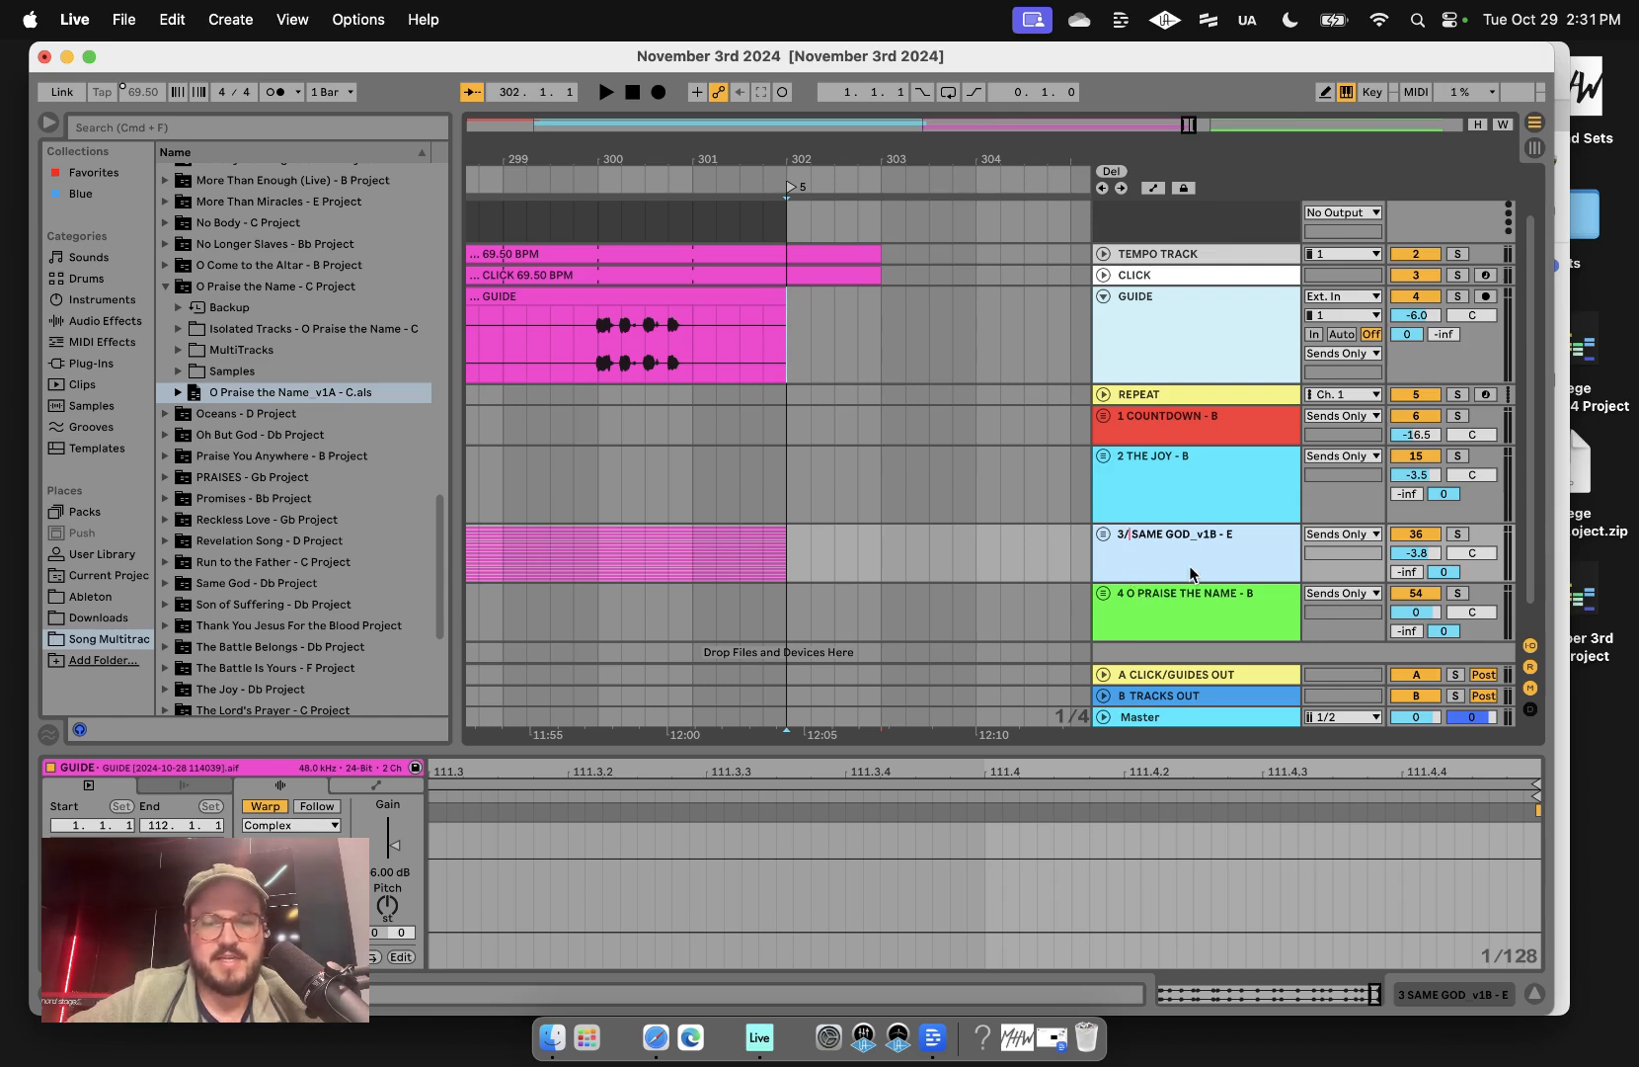
{"action": "type", "text": "5"}
{"action": "key", "text": "Return"}
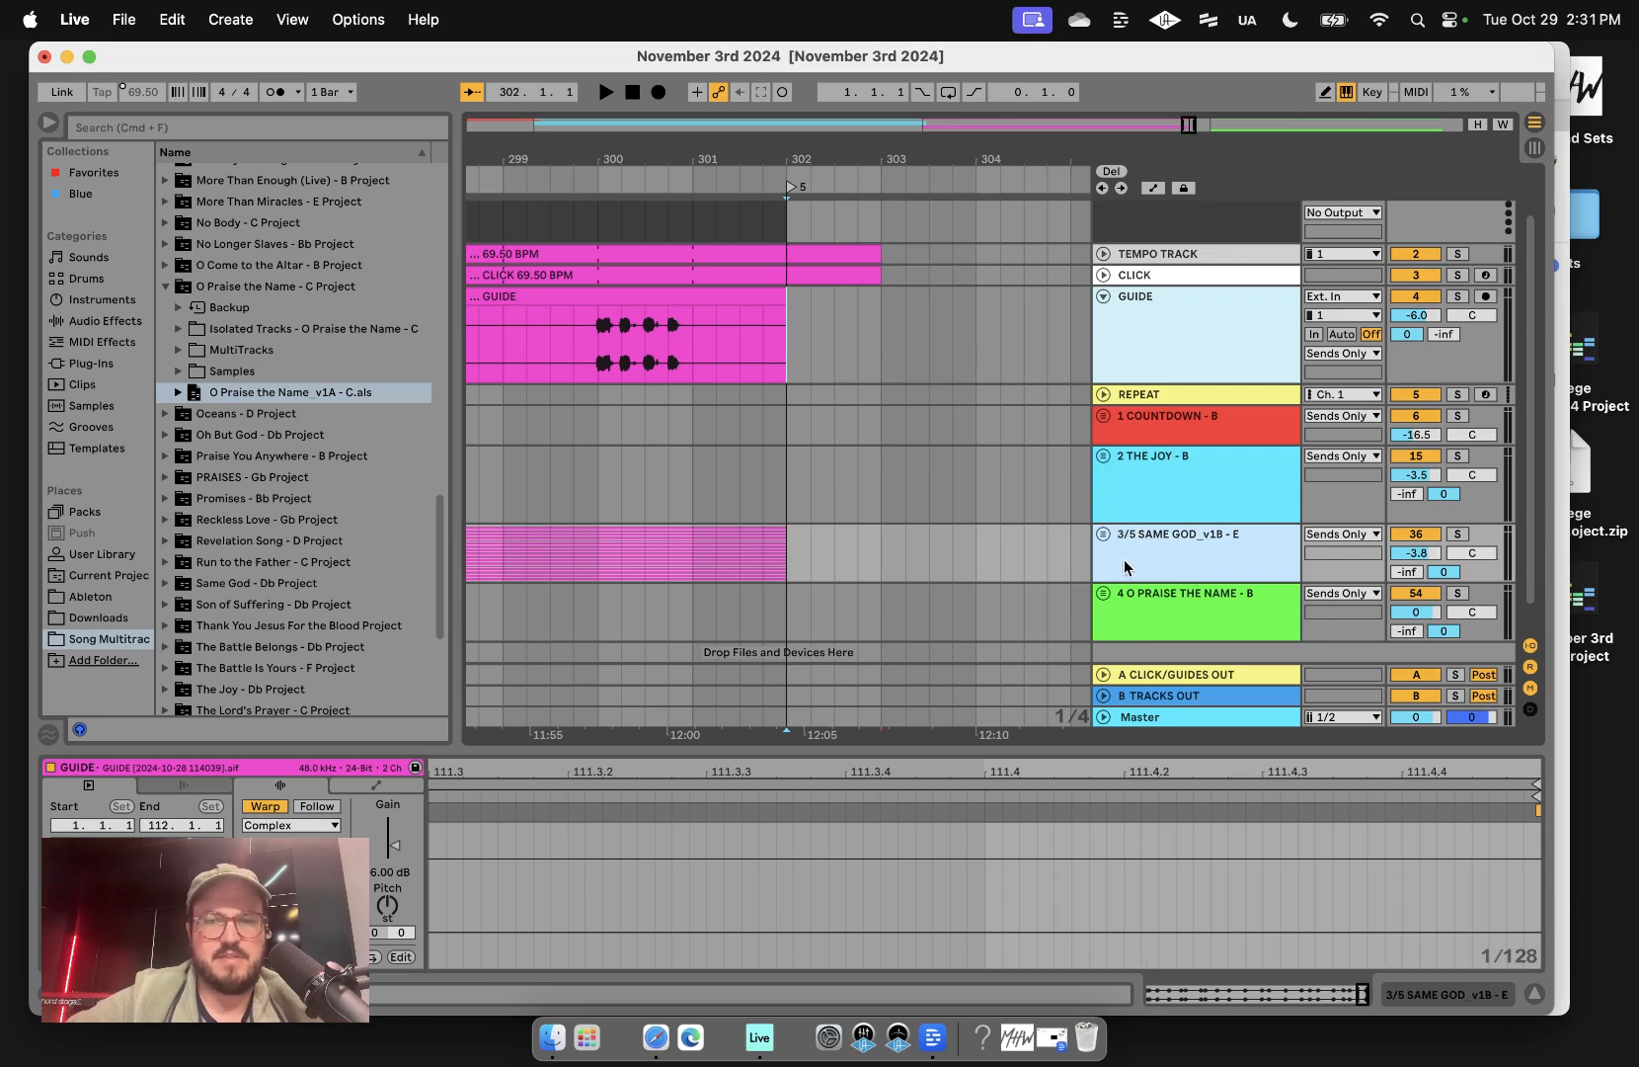
{"action": "left_click", "coordinate": [1020, 573]}
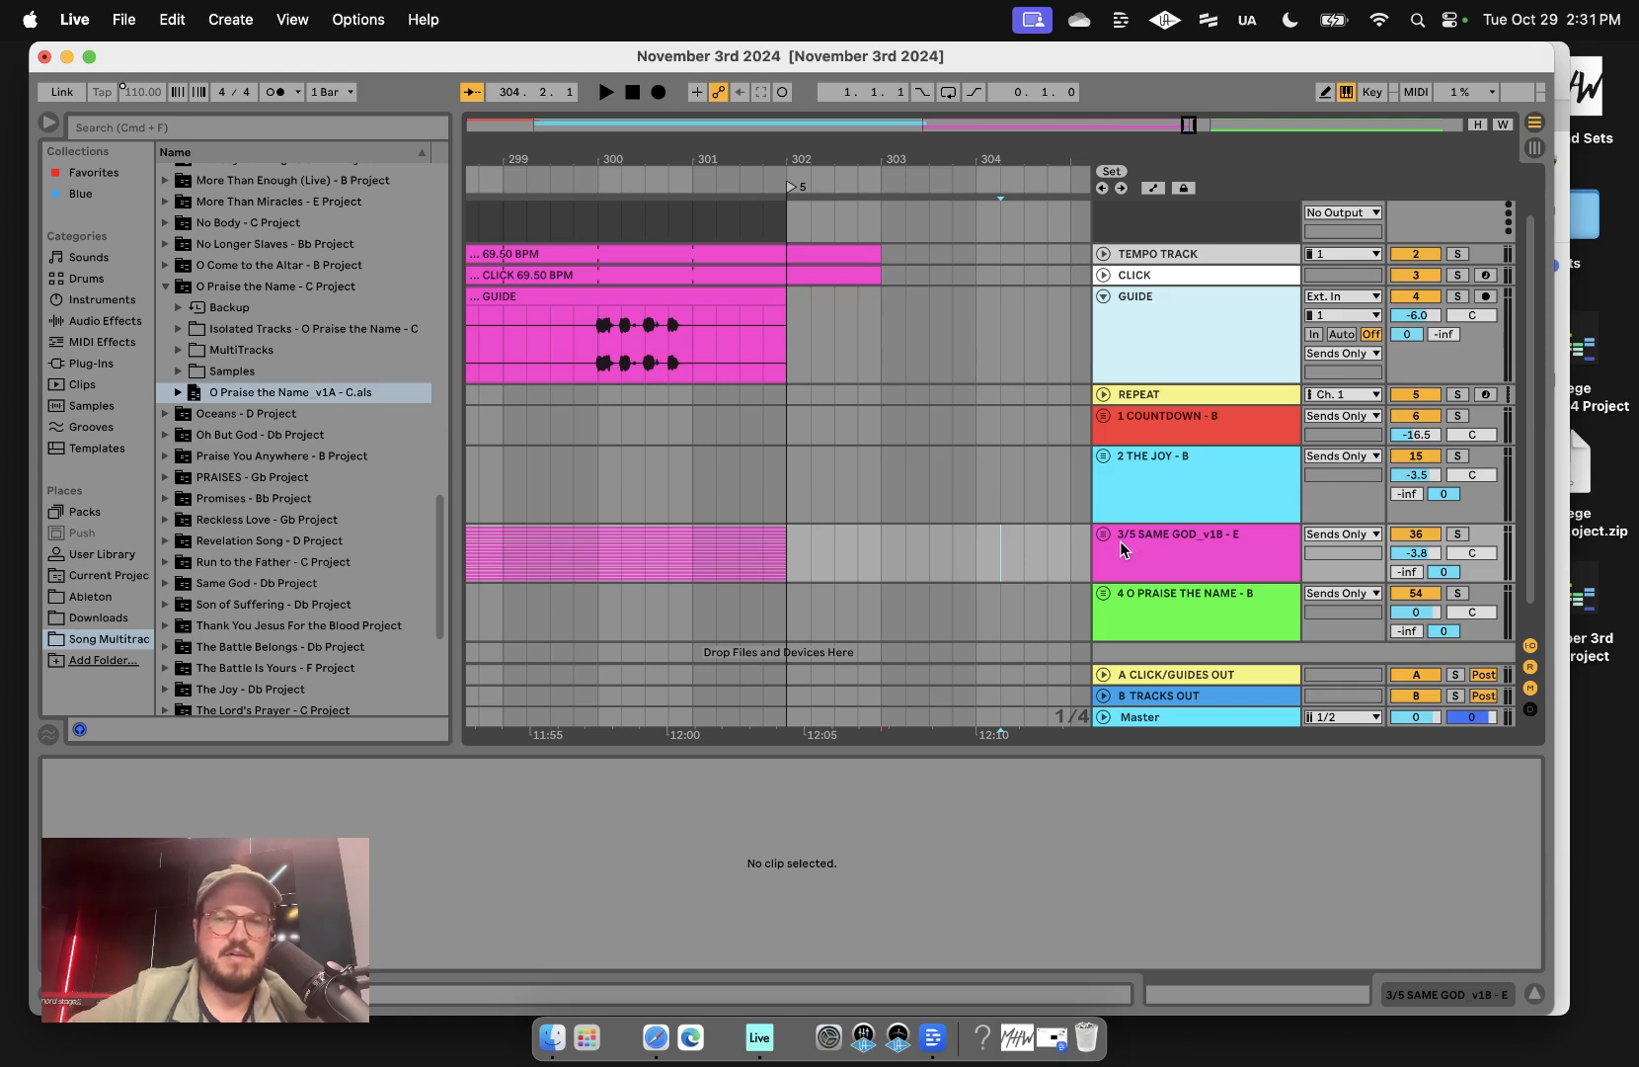
- Test the key mappings by jumping to locators 3 and 5, and play briefly past the end of Same God
{"action": "key", "text": "3"}
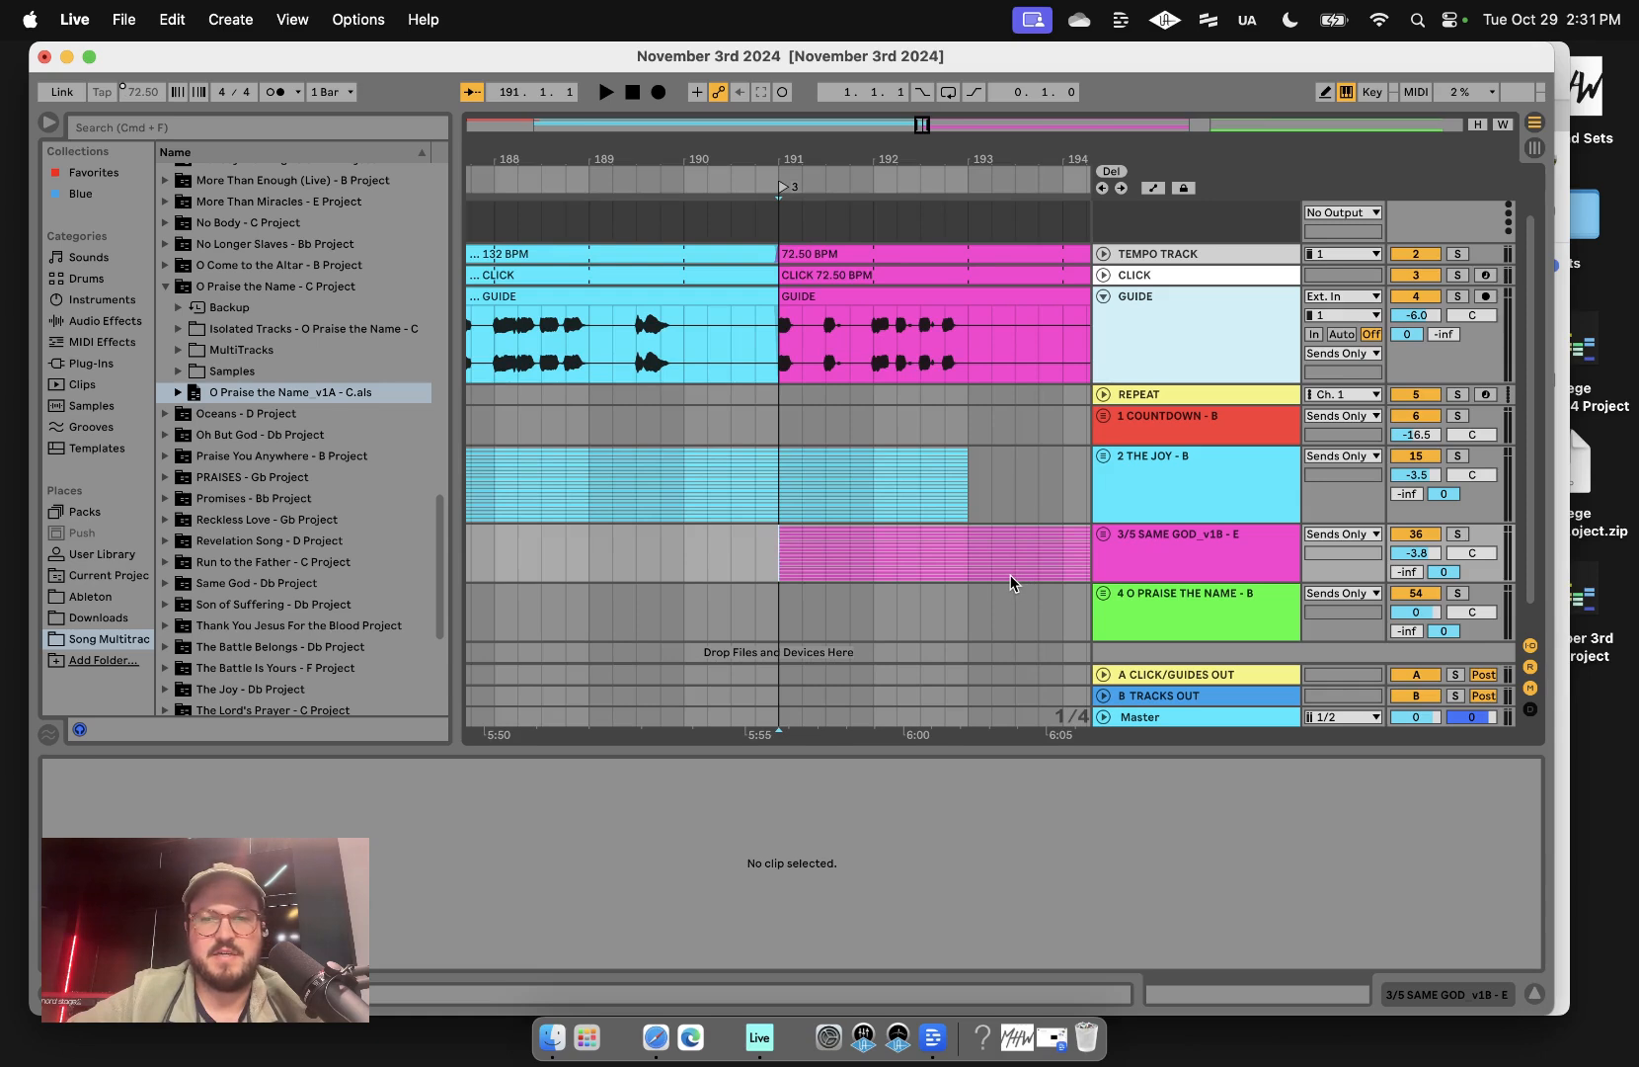
{"action": "key", "text": "5"}
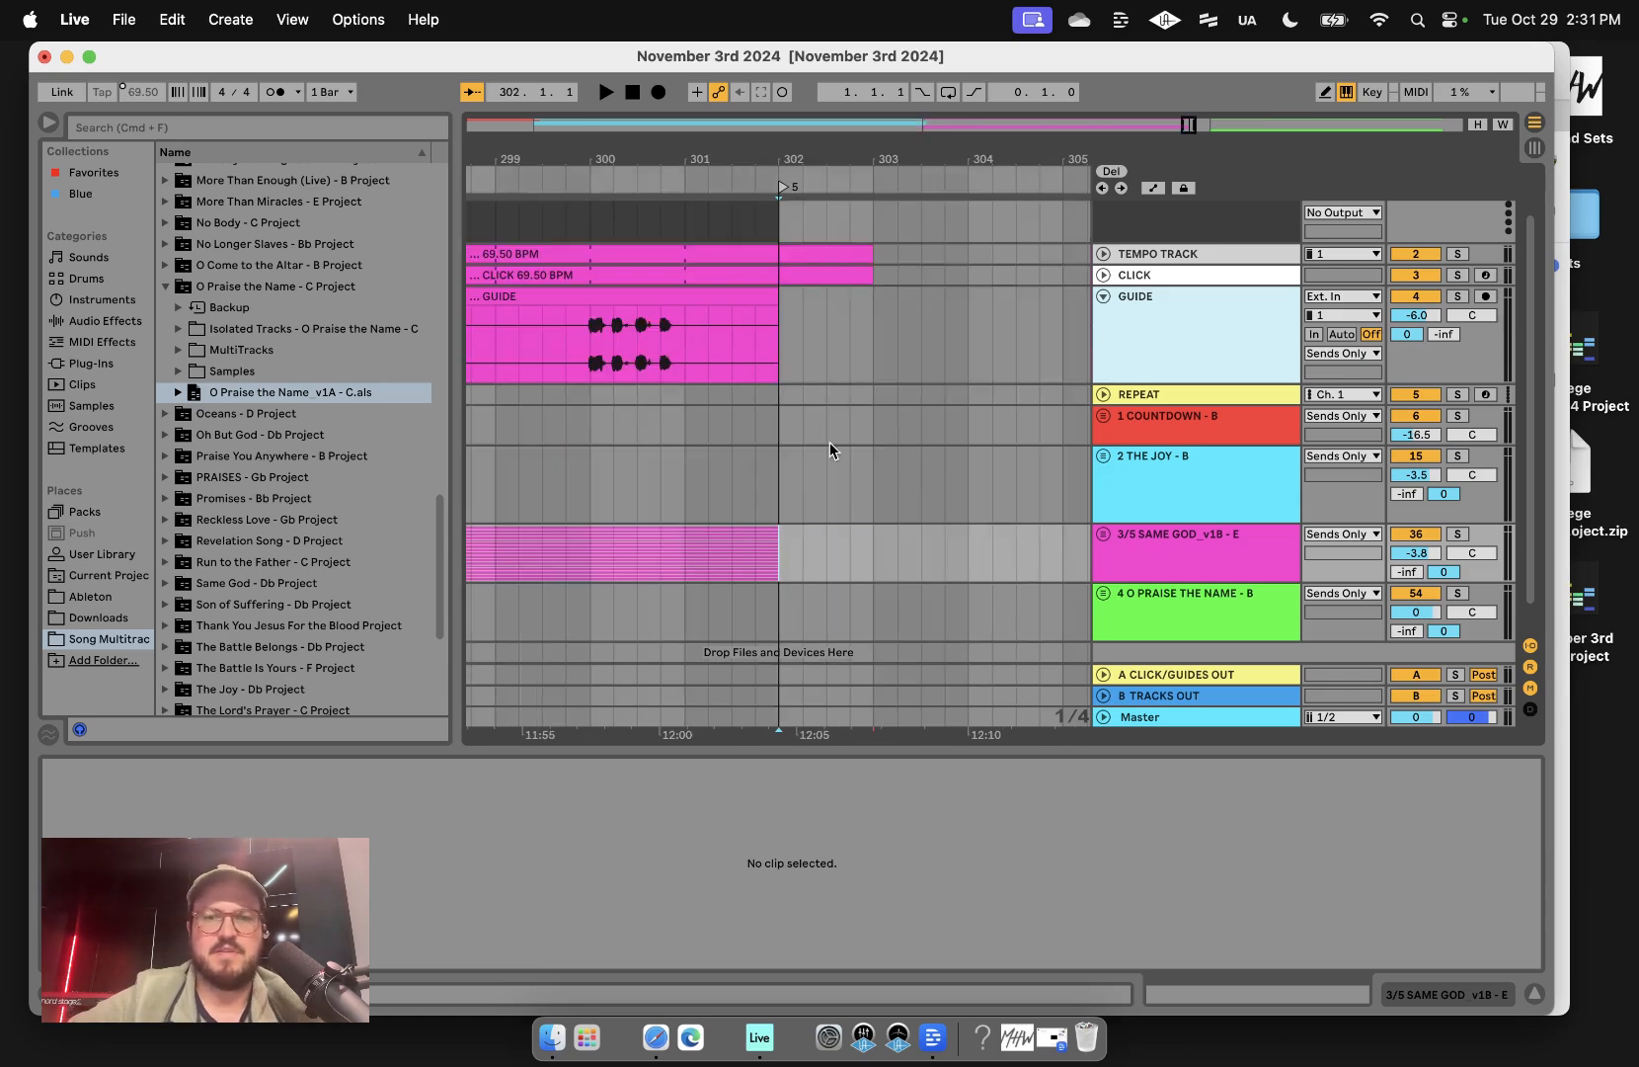
{"action": "left_click", "coordinate": [791, 296]}
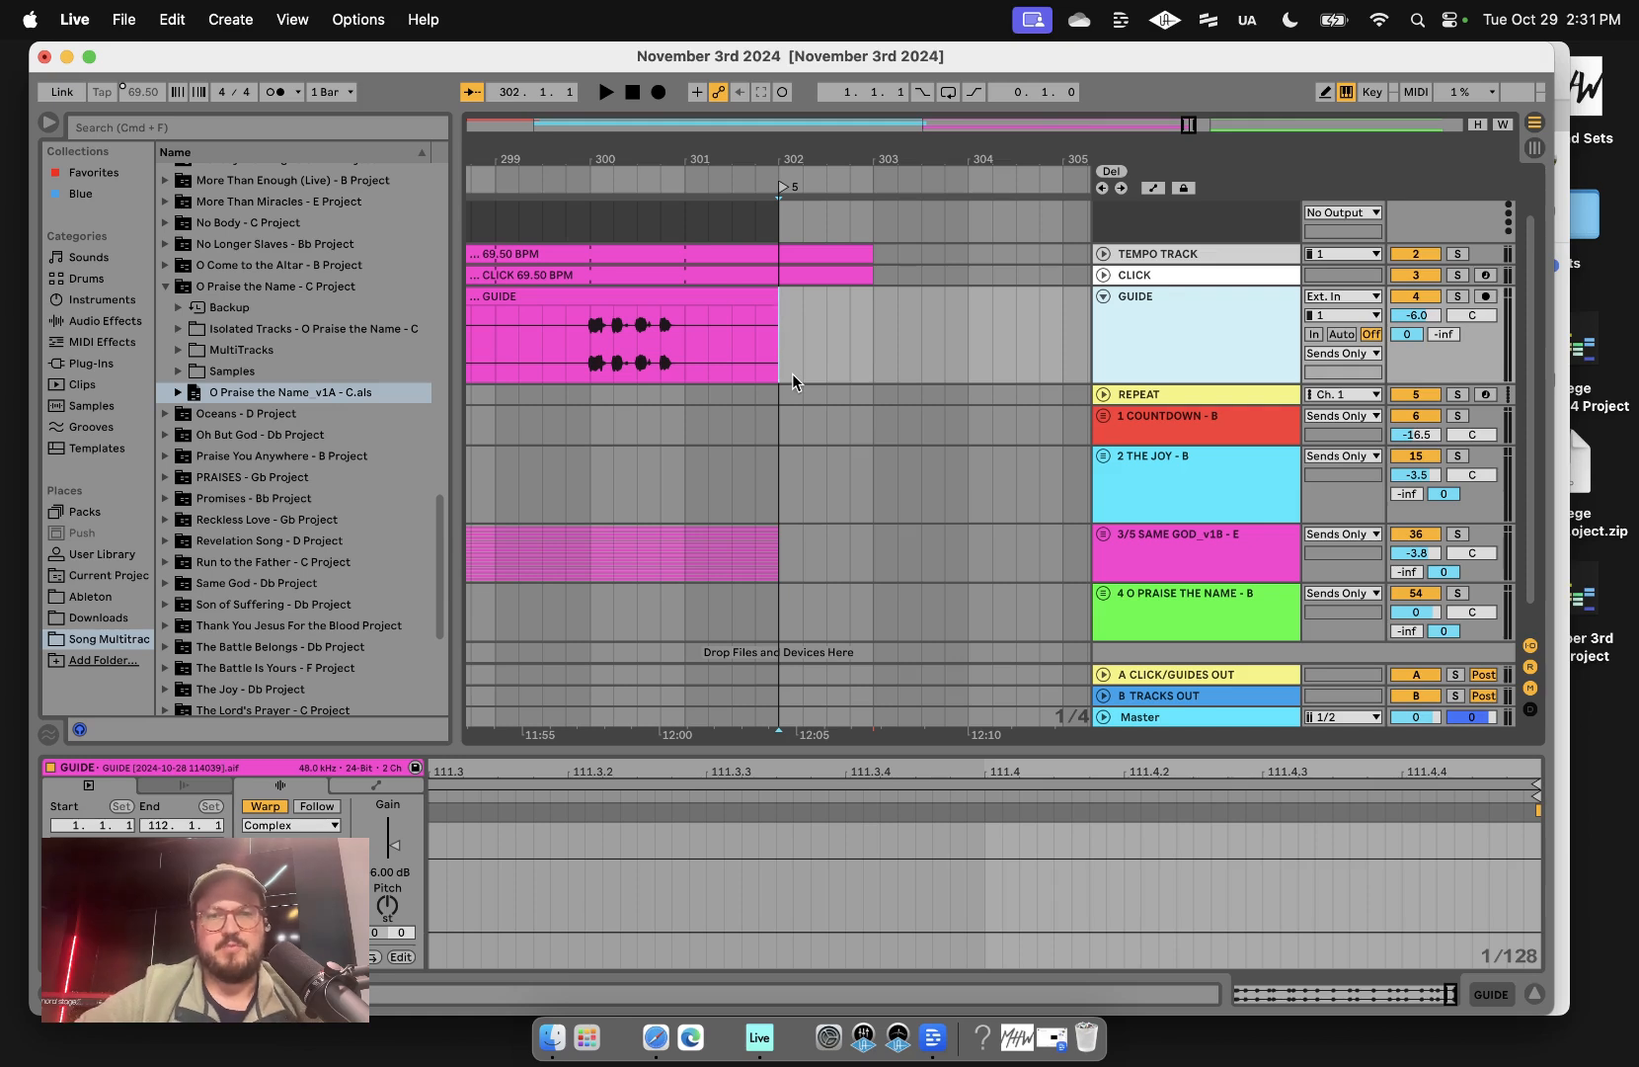
{"action": "left_click", "coordinate": [781, 188]}
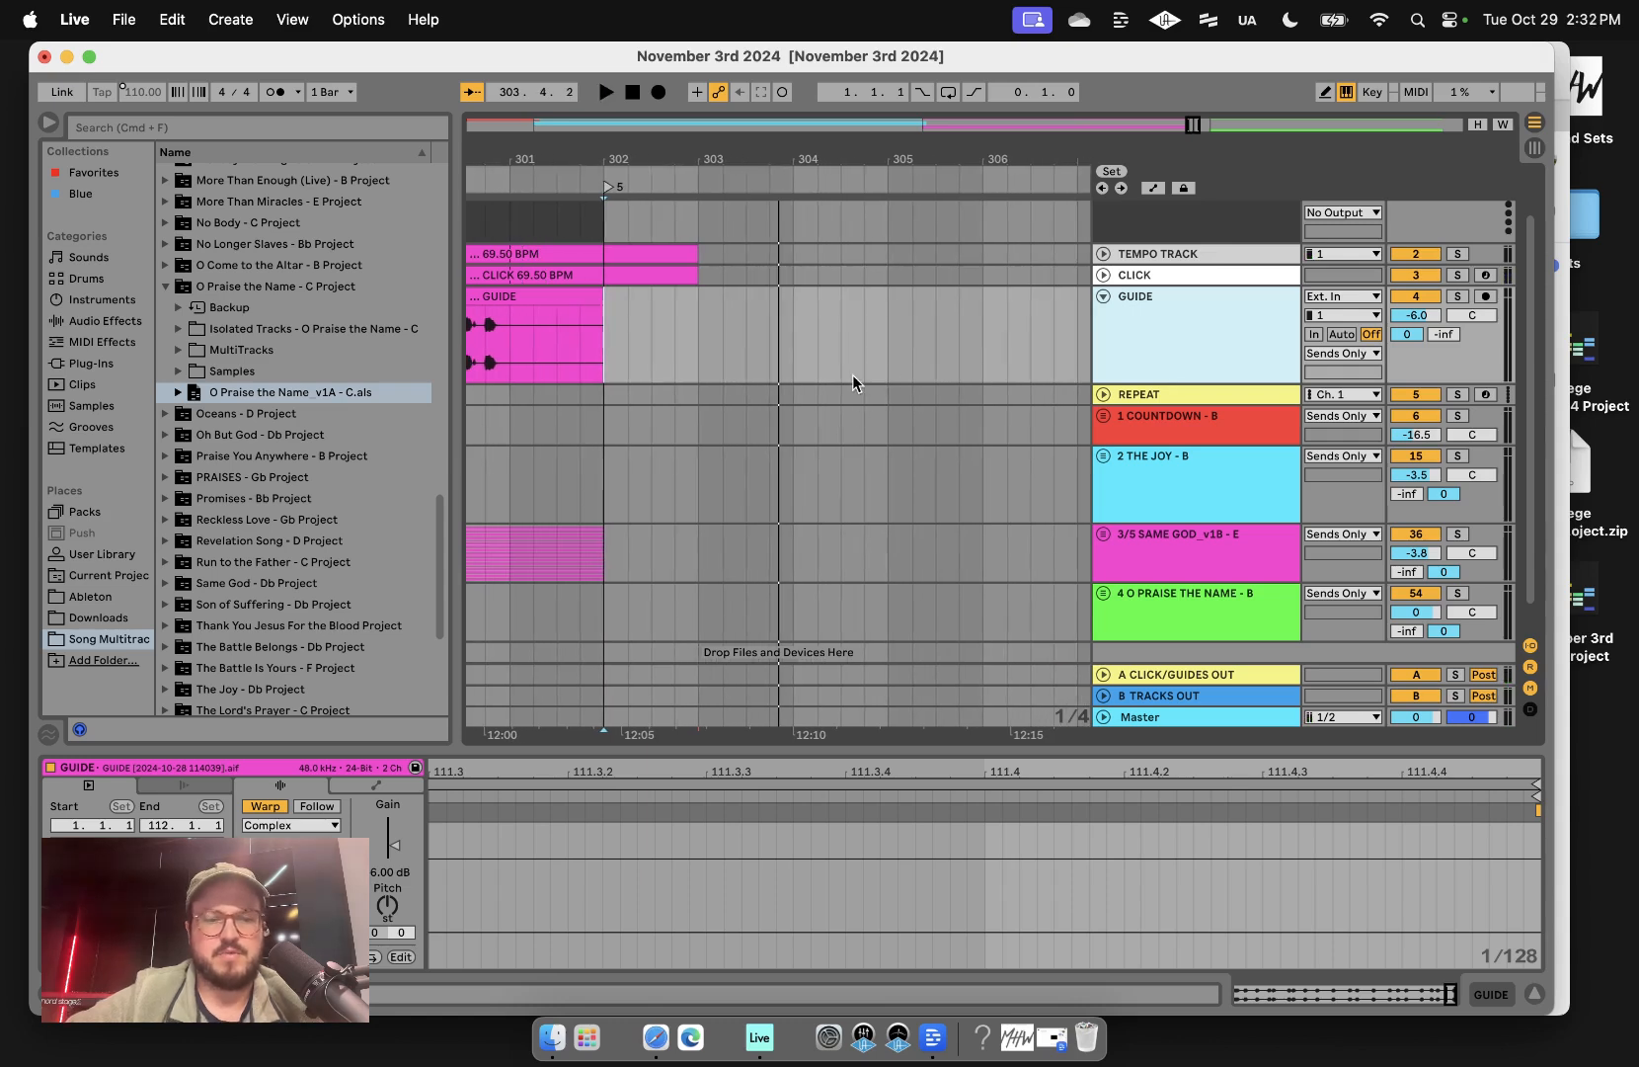
- Inspect the REPEAT track's LOOP 1 clip in Session View and return to Arrangement View
{"action": "left_click", "coordinate": [799, 416]}
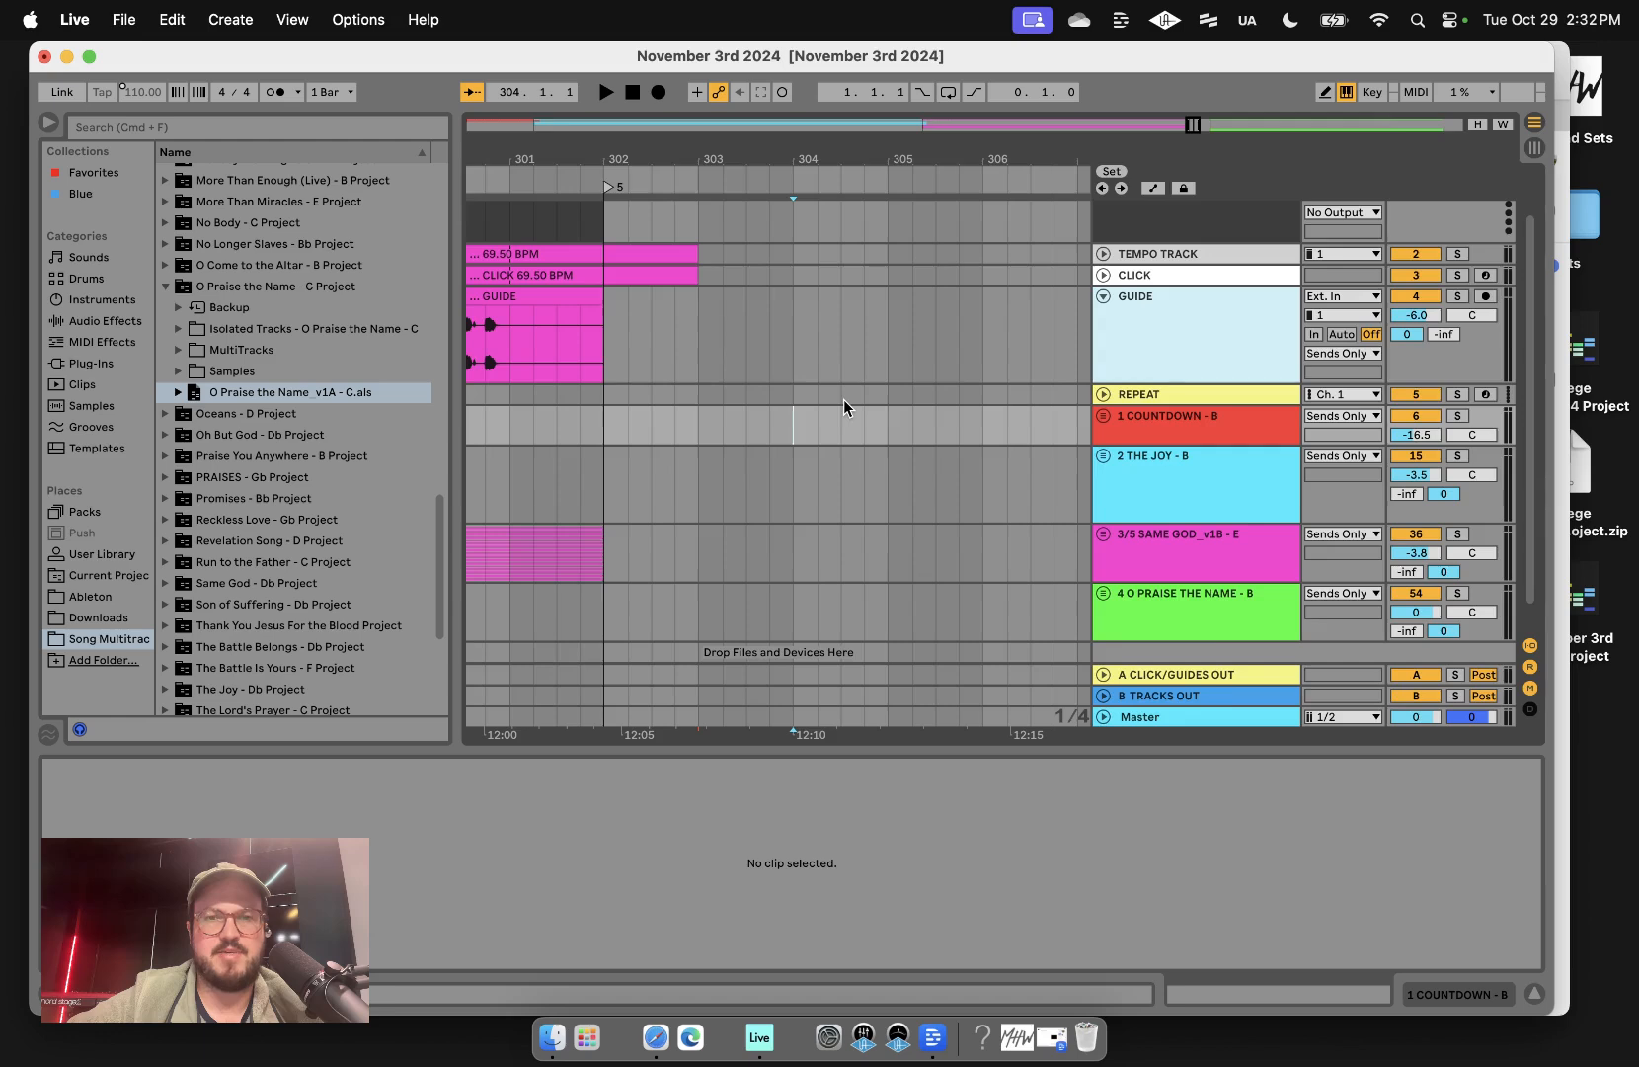
{"action": "key", "text": "Tab"}
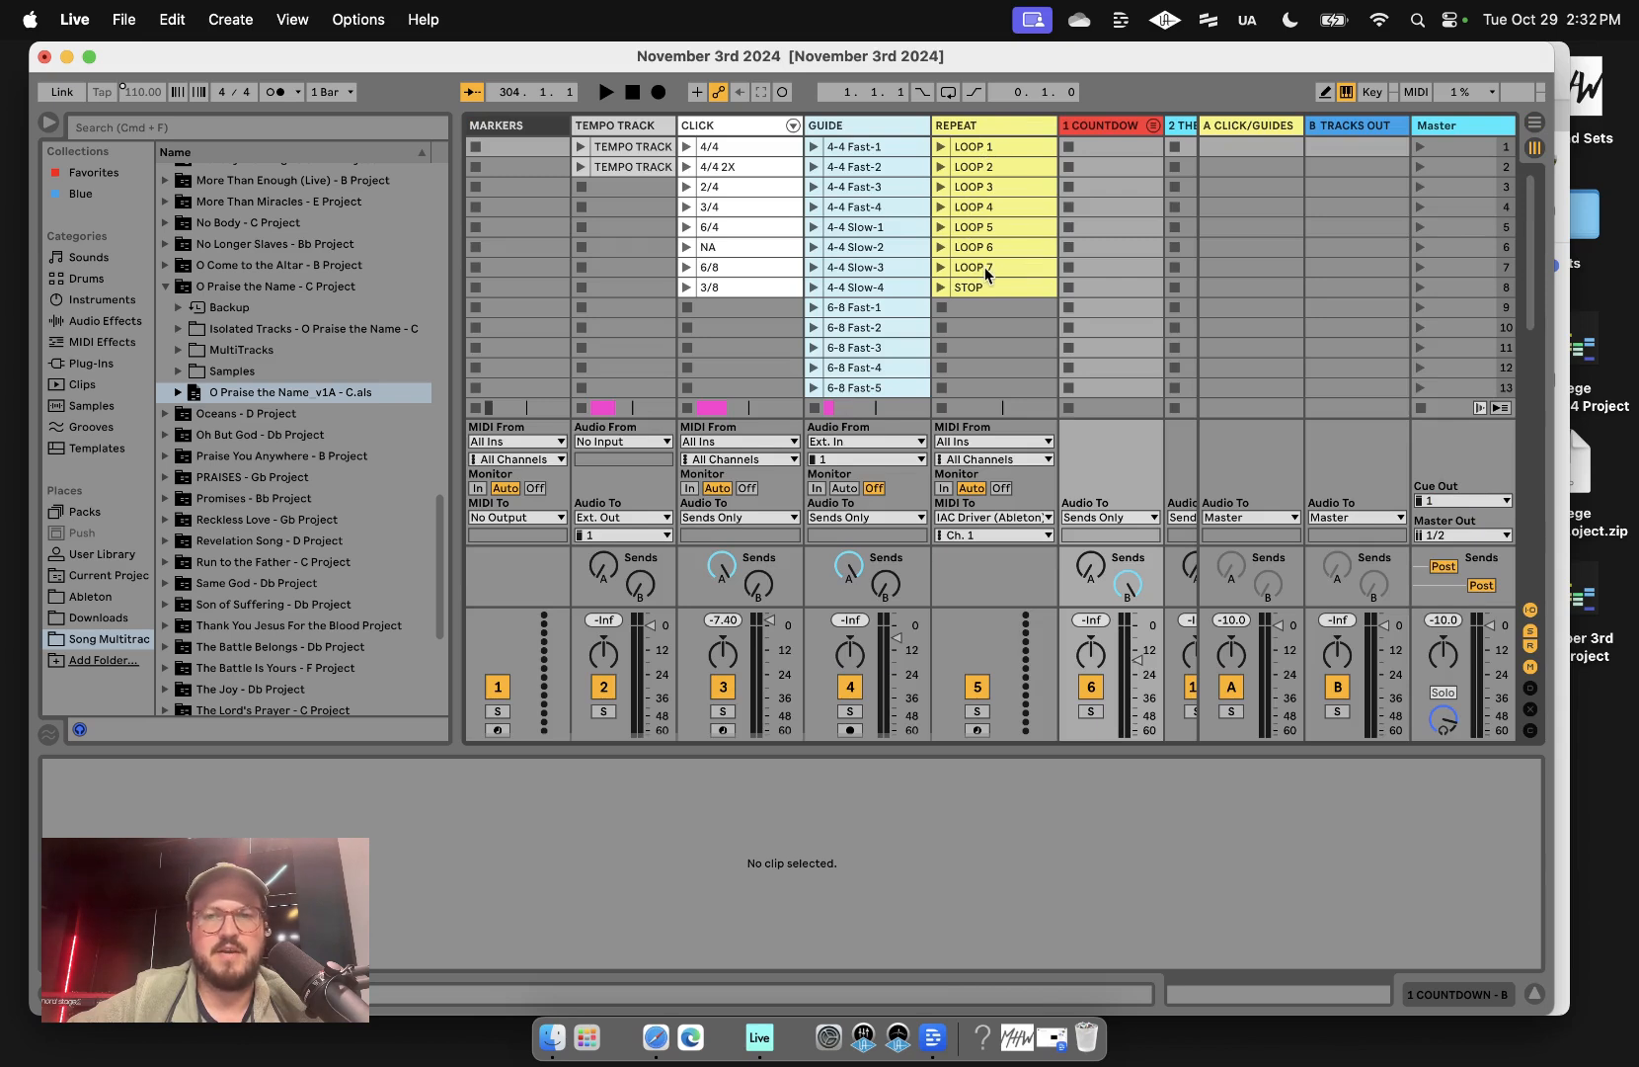
{"action": "left_click", "coordinate": [997, 147]}
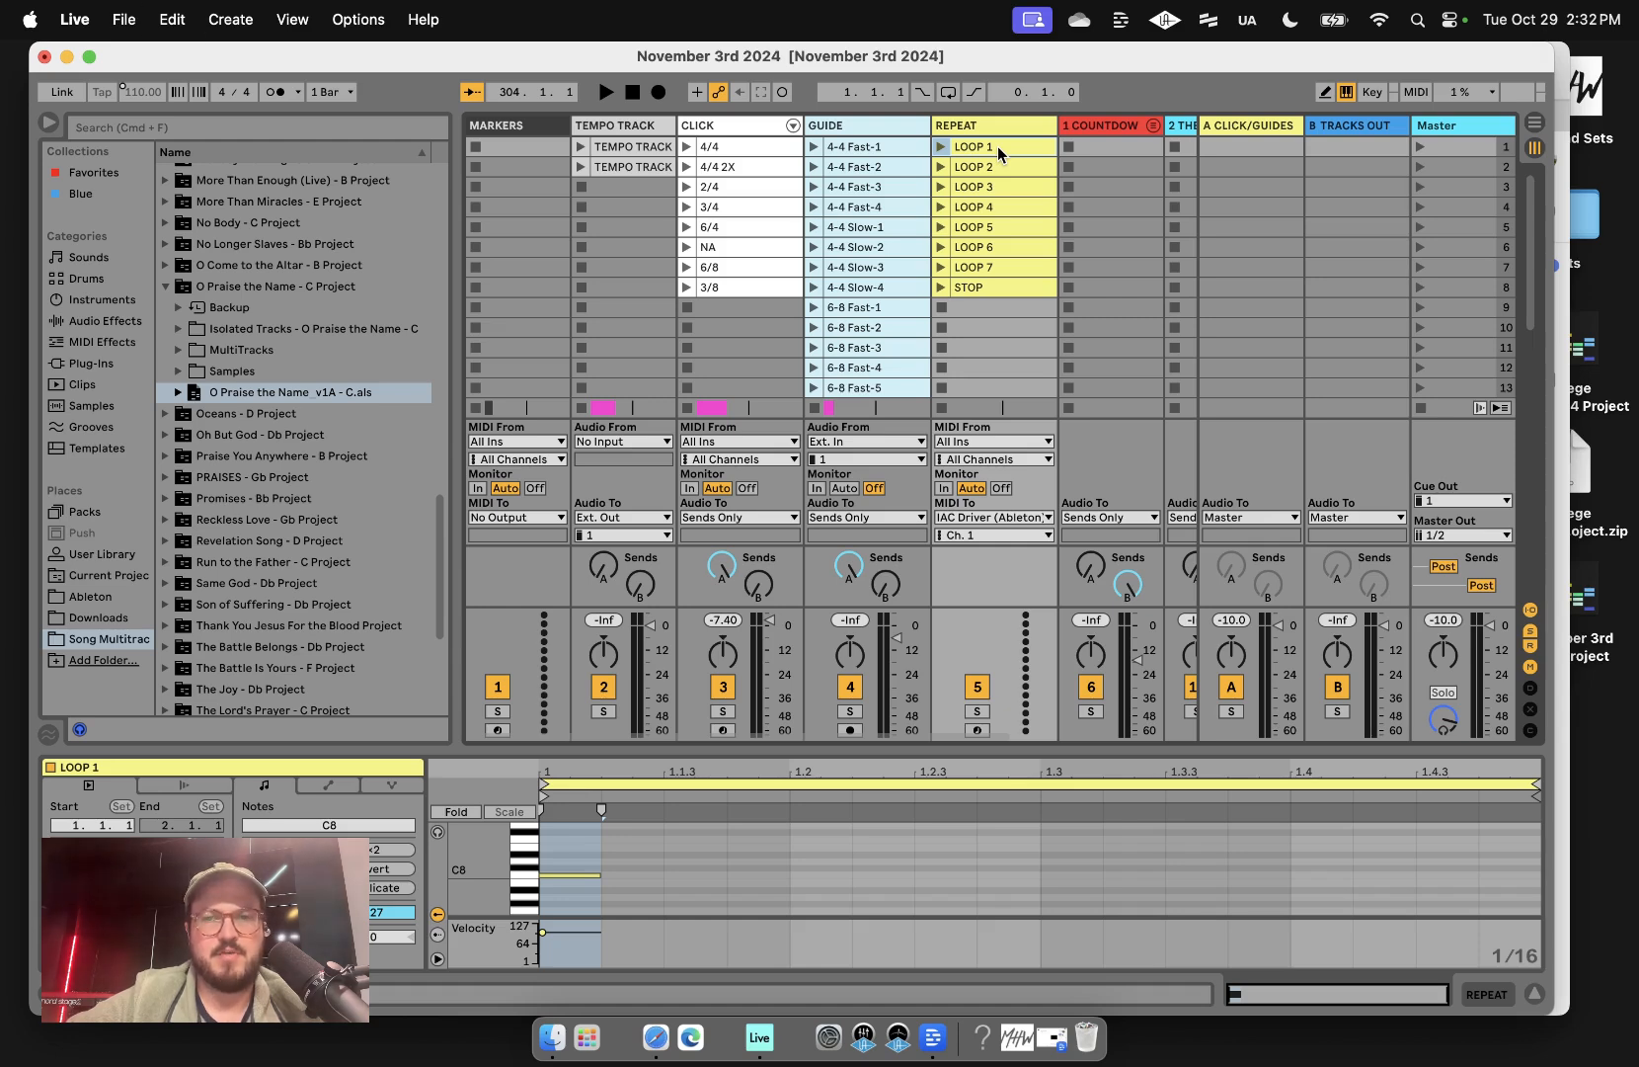
{"action": "key", "text": "Tab"}
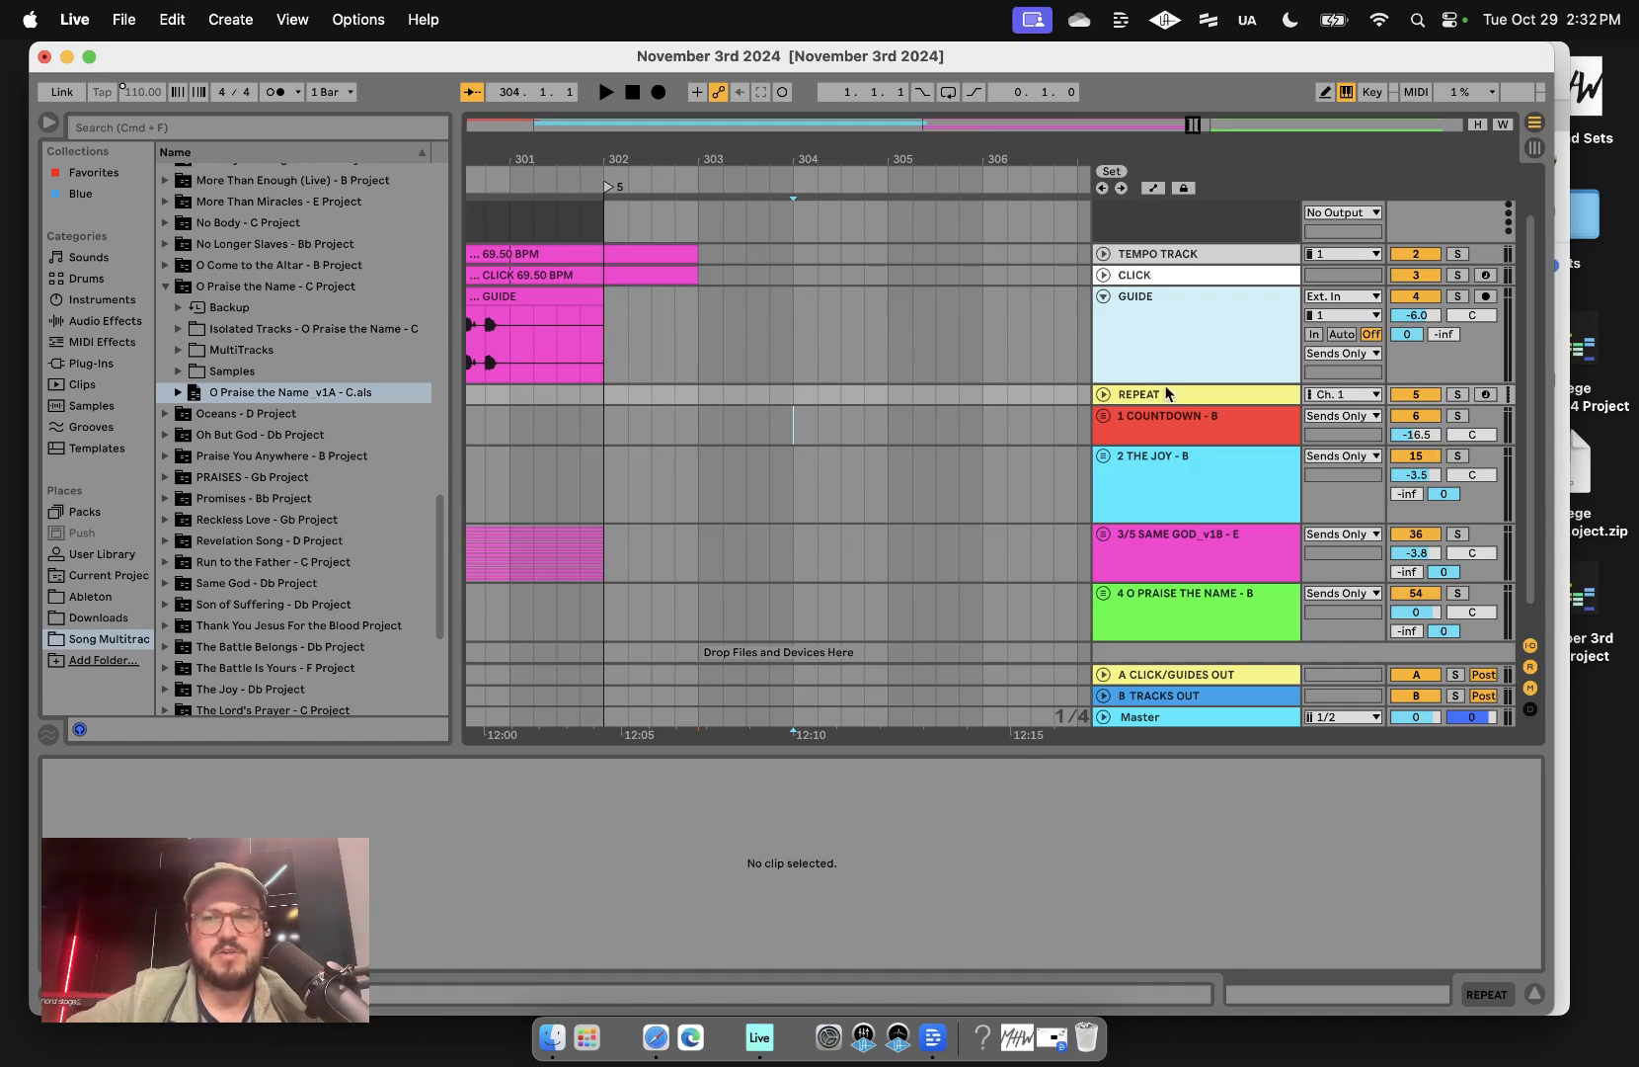
- Paste the LOOP 1 clip at bar 302 on the REPEAT track and MIDI-map its note C8 to locator 5
{"action": "left_click", "coordinate": [605, 394]}
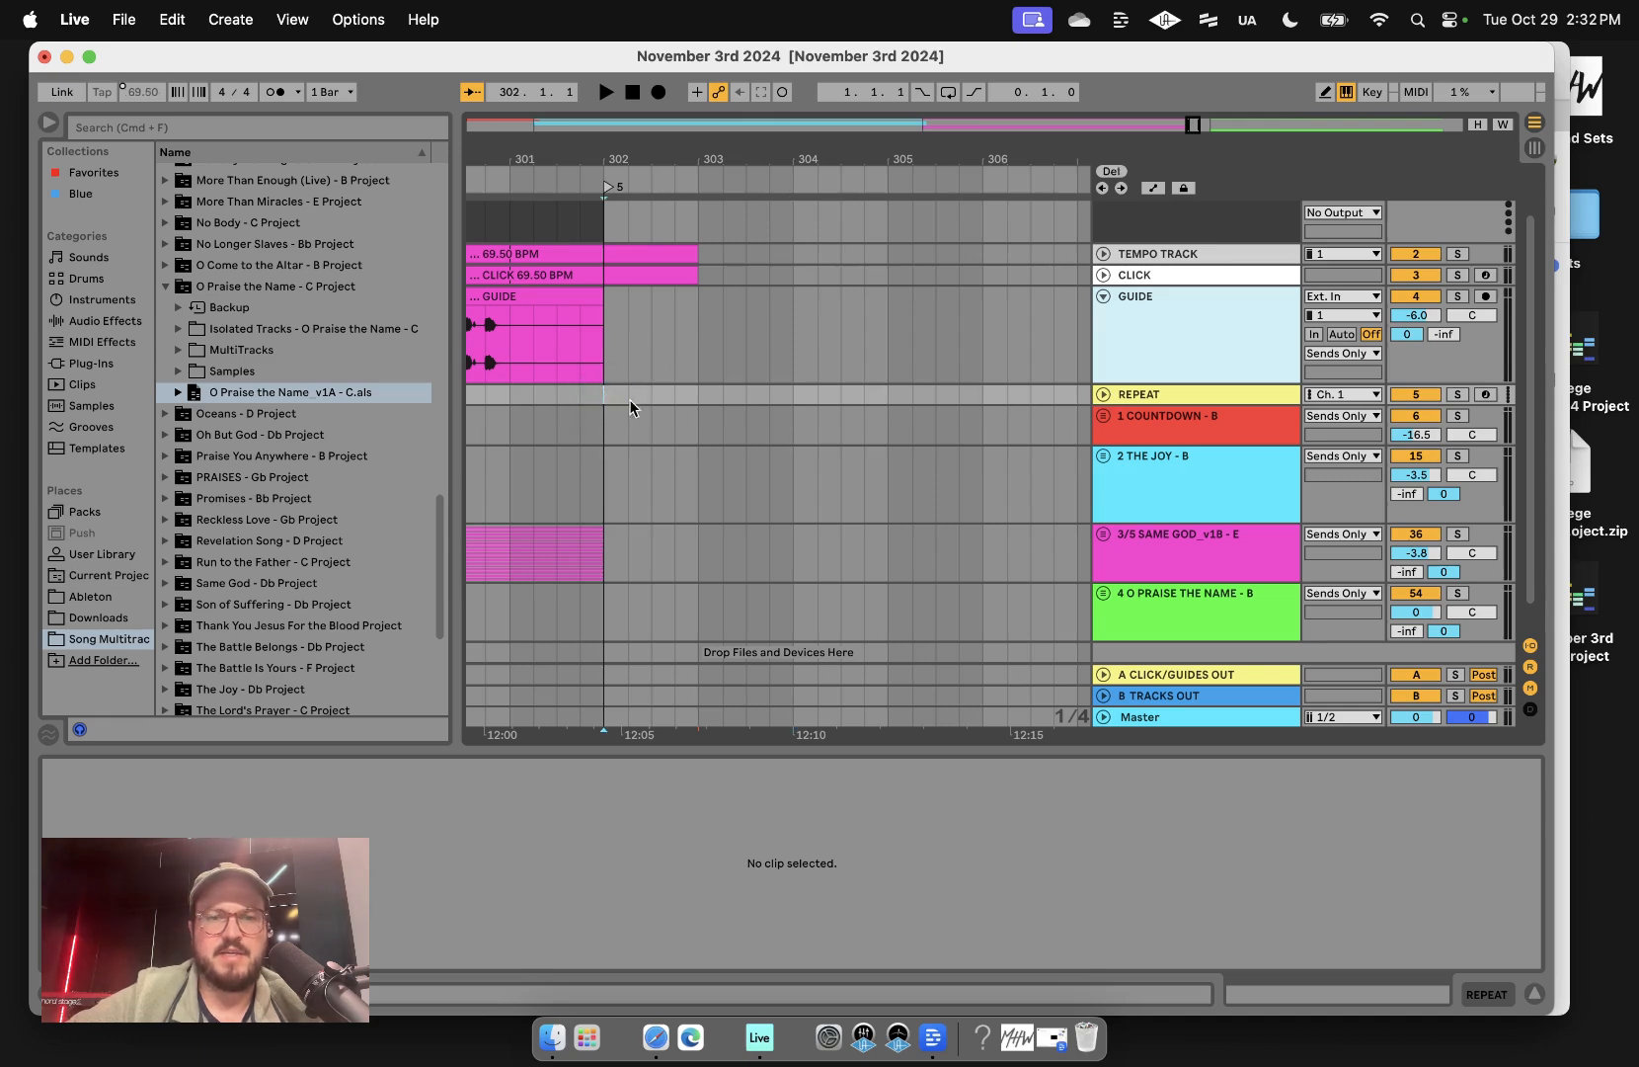
{"action": "key", "text": "super+v"}
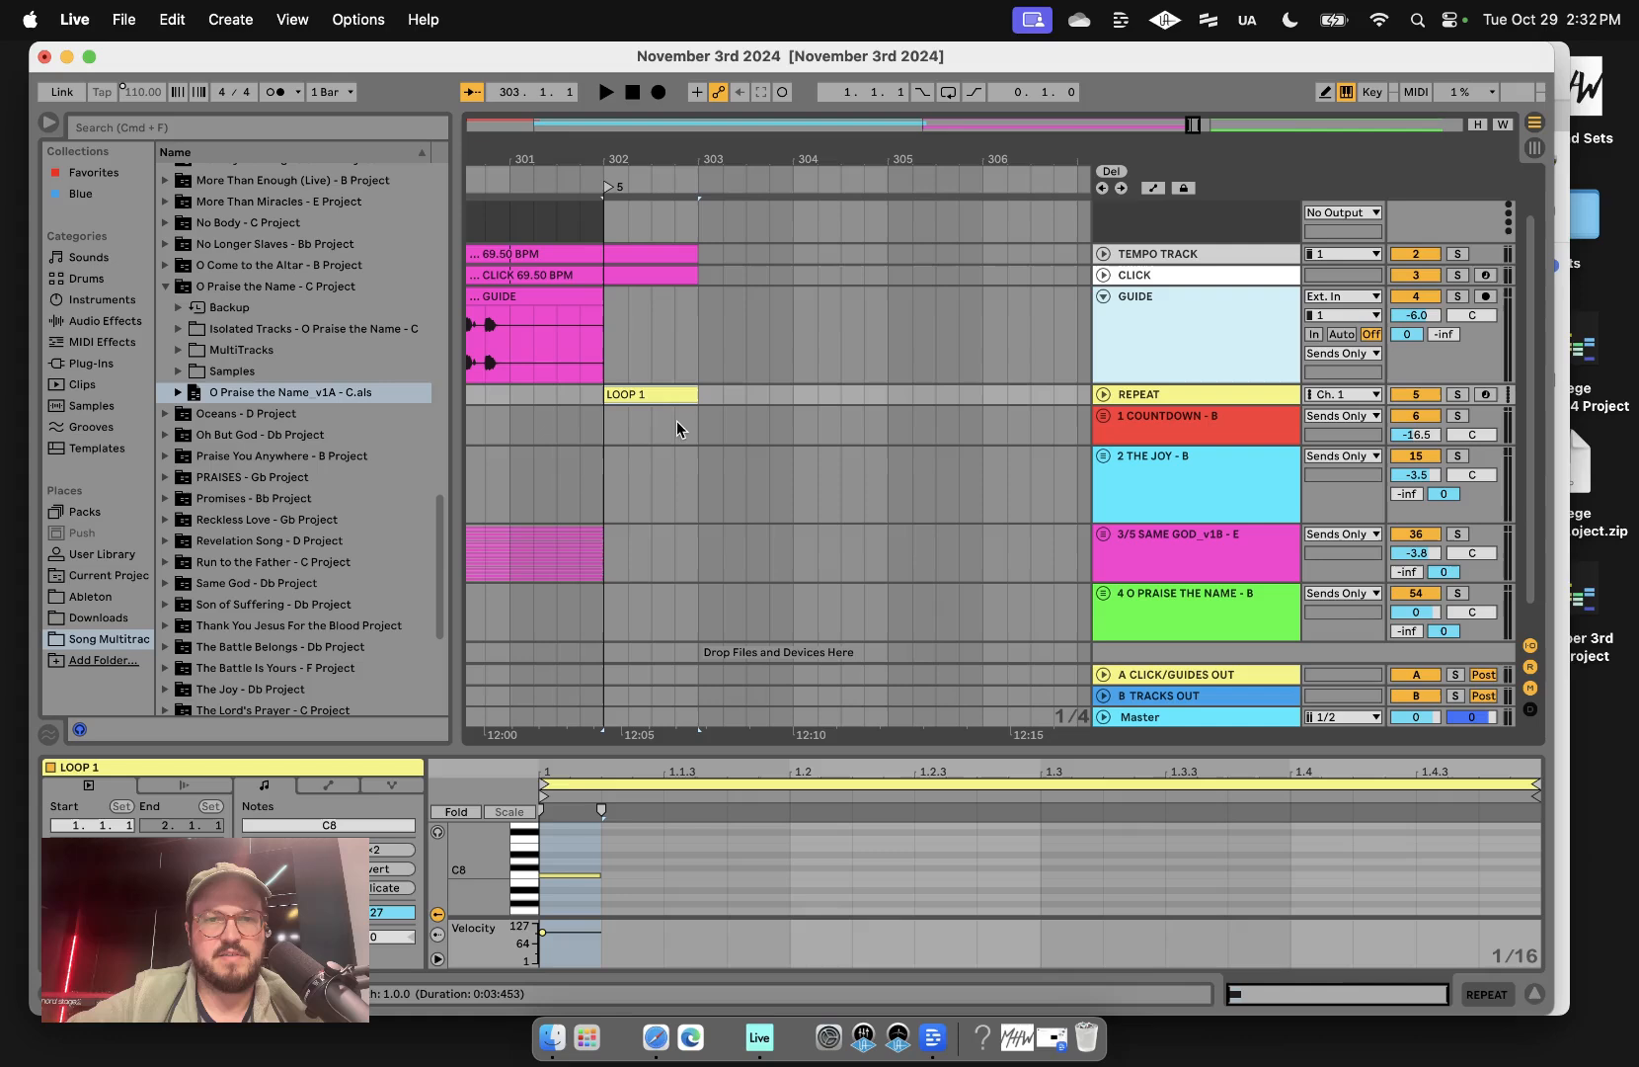
{"action": "left_click", "coordinate": [608, 363]}
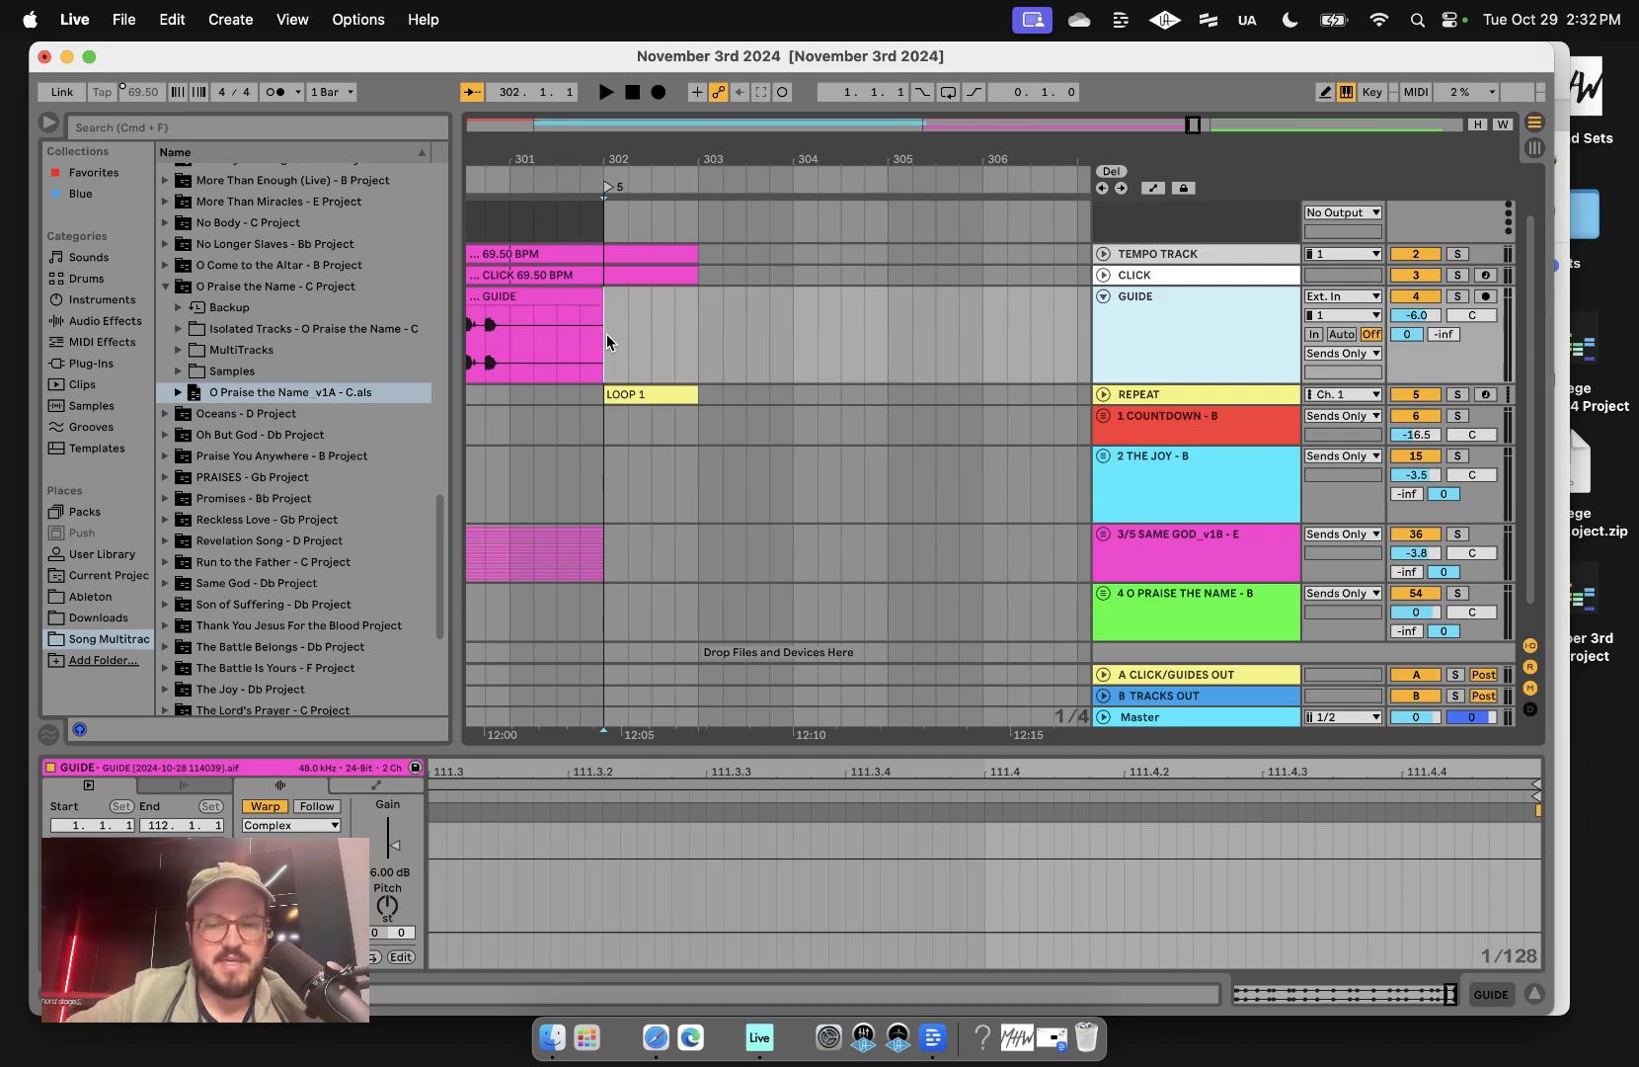
{"action": "key", "text": "super+m"}
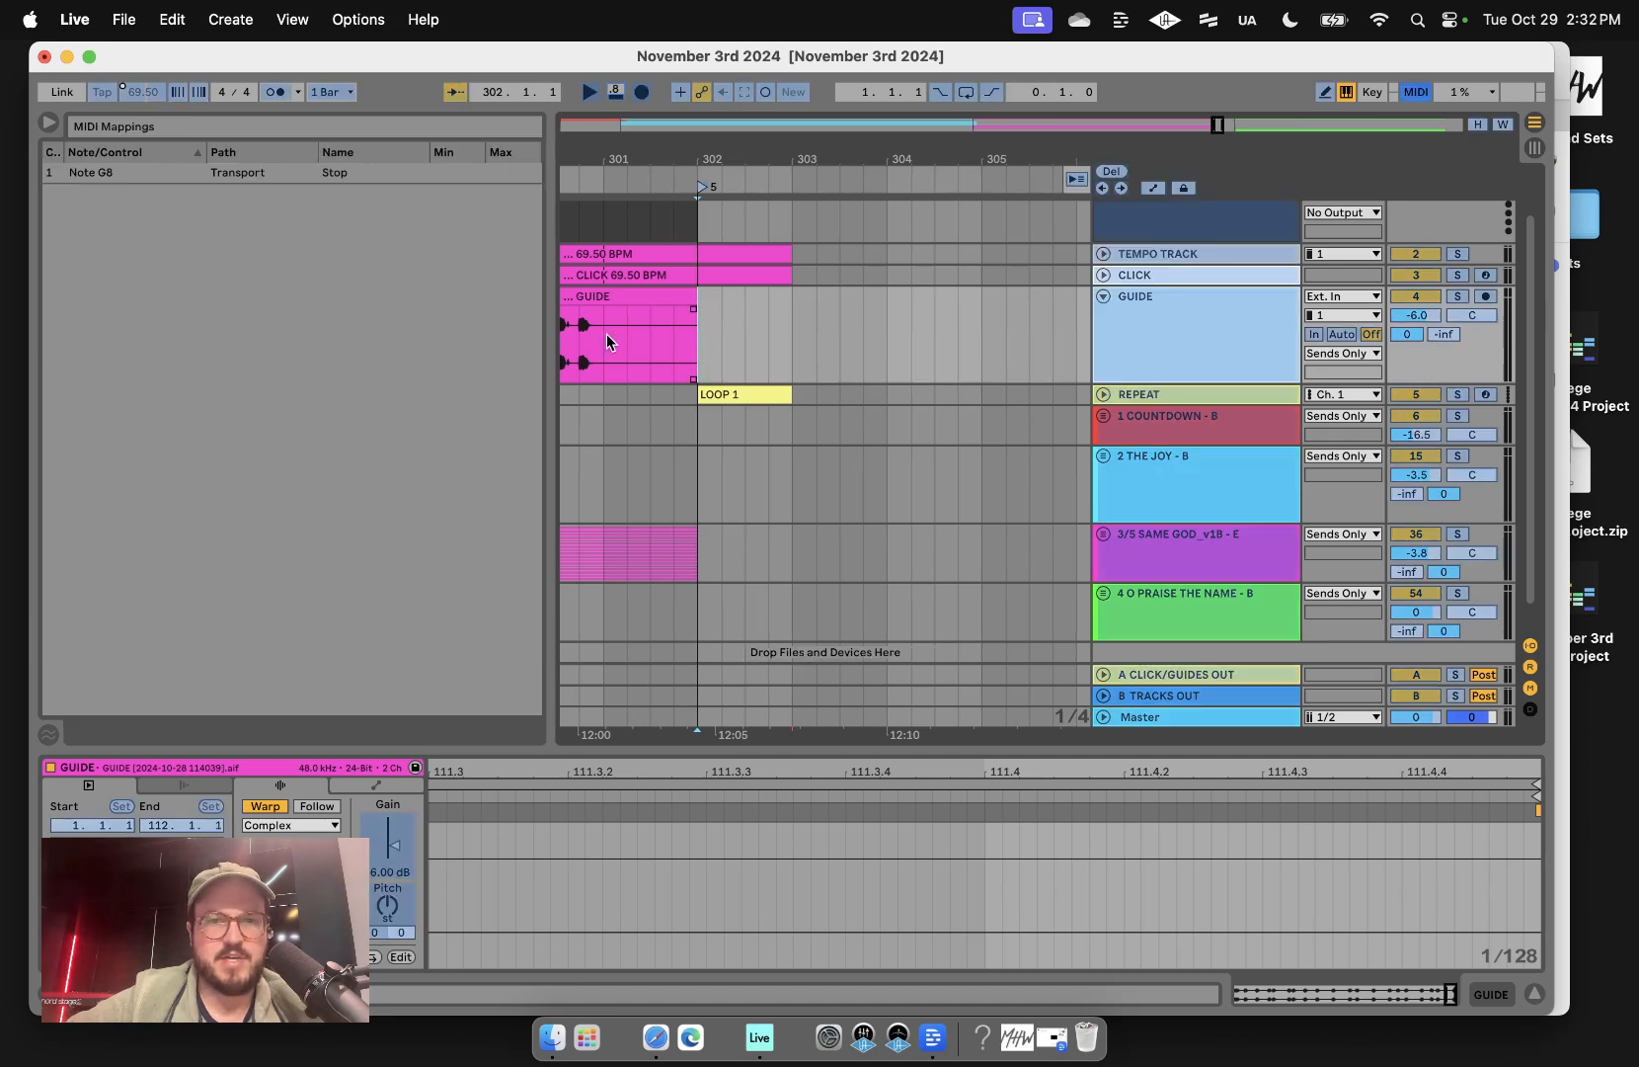
{"action": "left_click", "coordinate": [700, 186]}
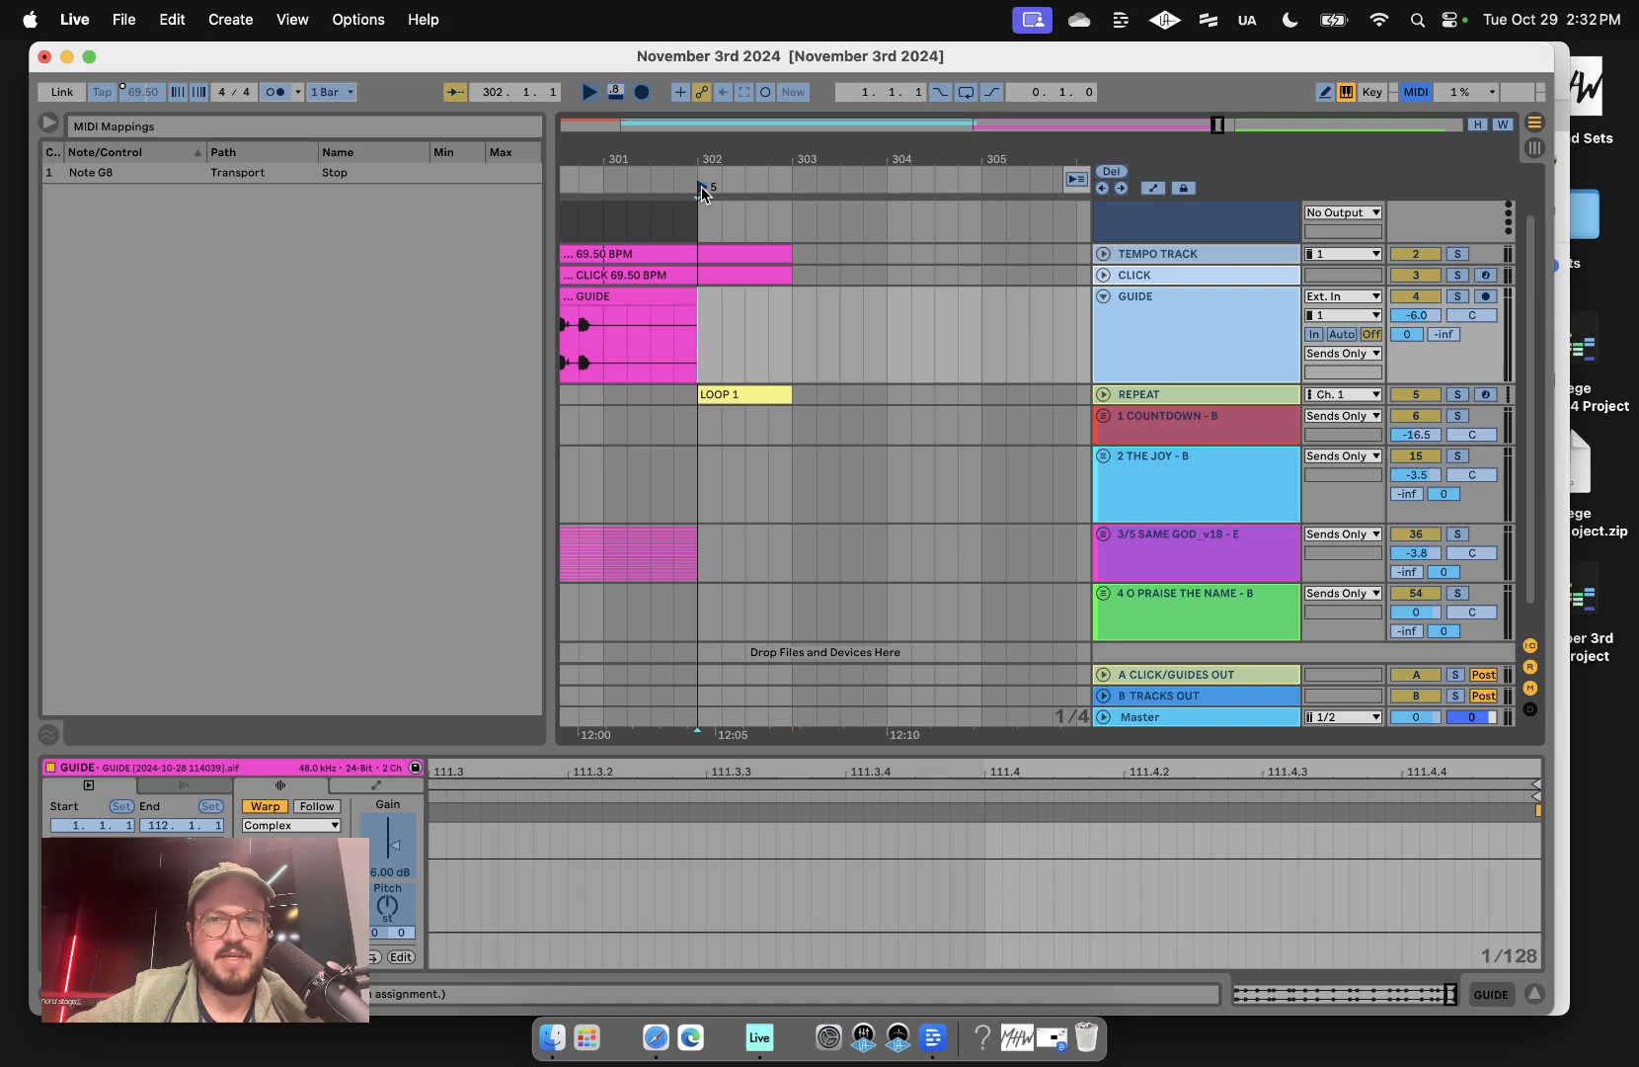
{"action": "key", "text": "a"}
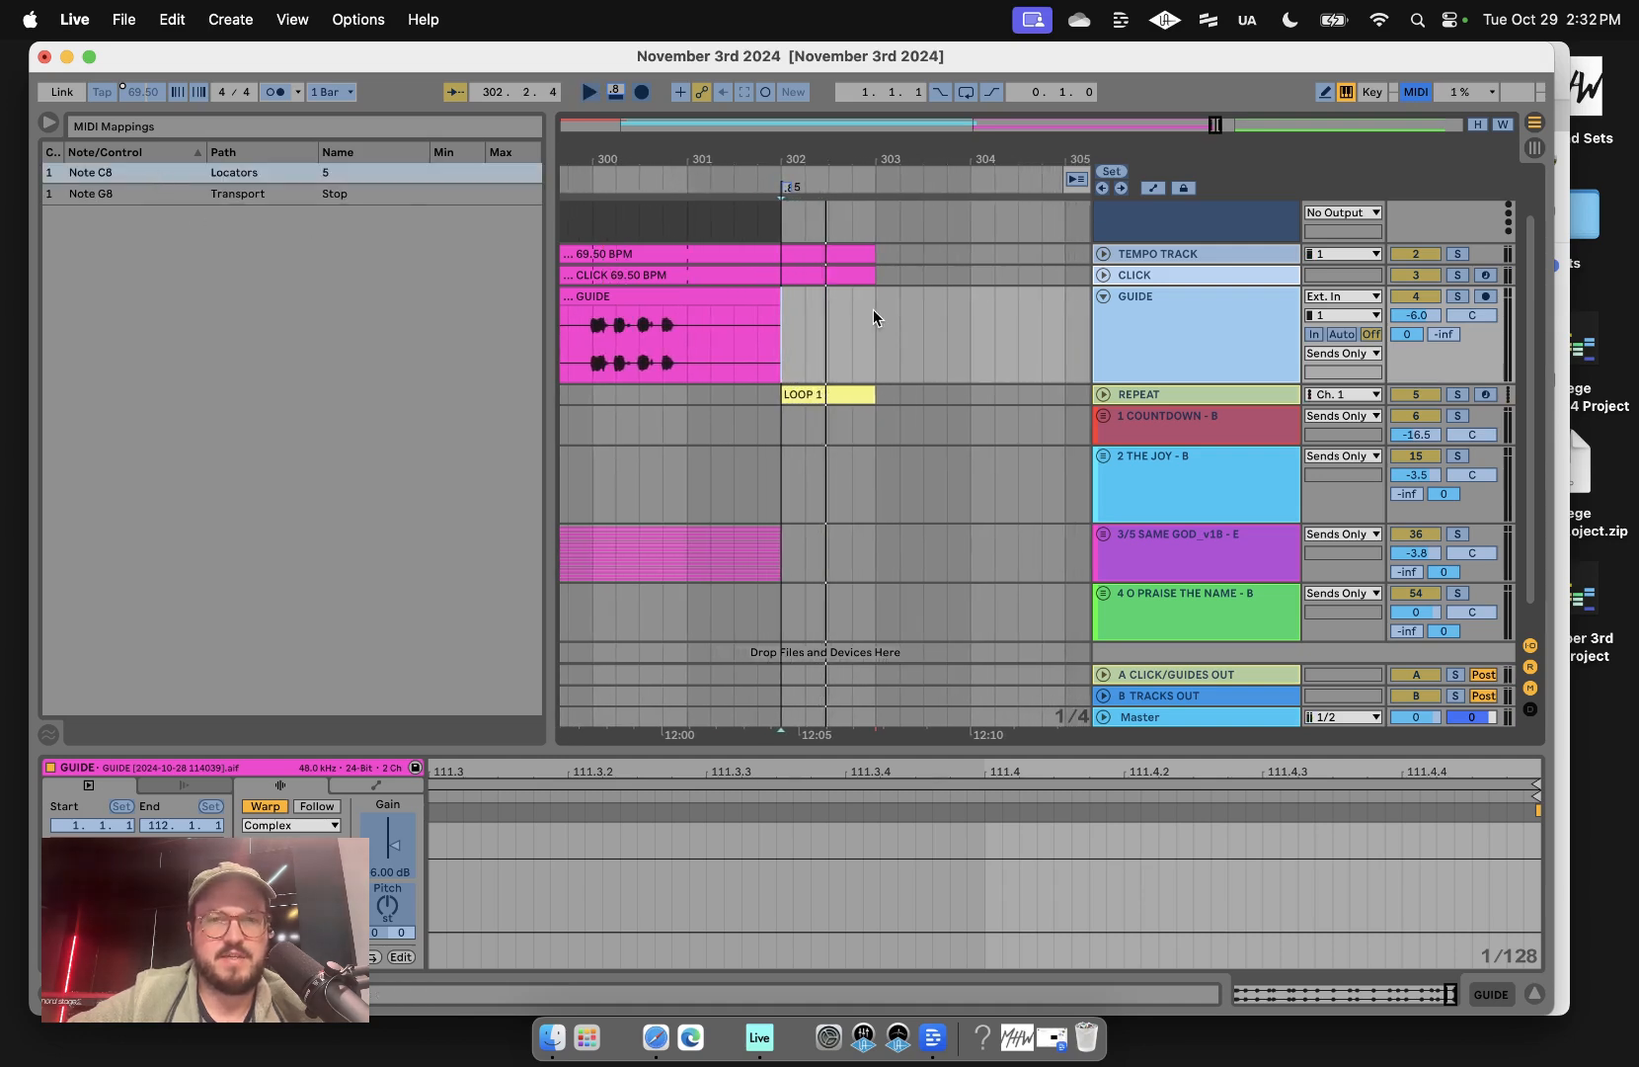
{"action": "key", "text": "super+m"}
{"action": "key", "text": "a"}
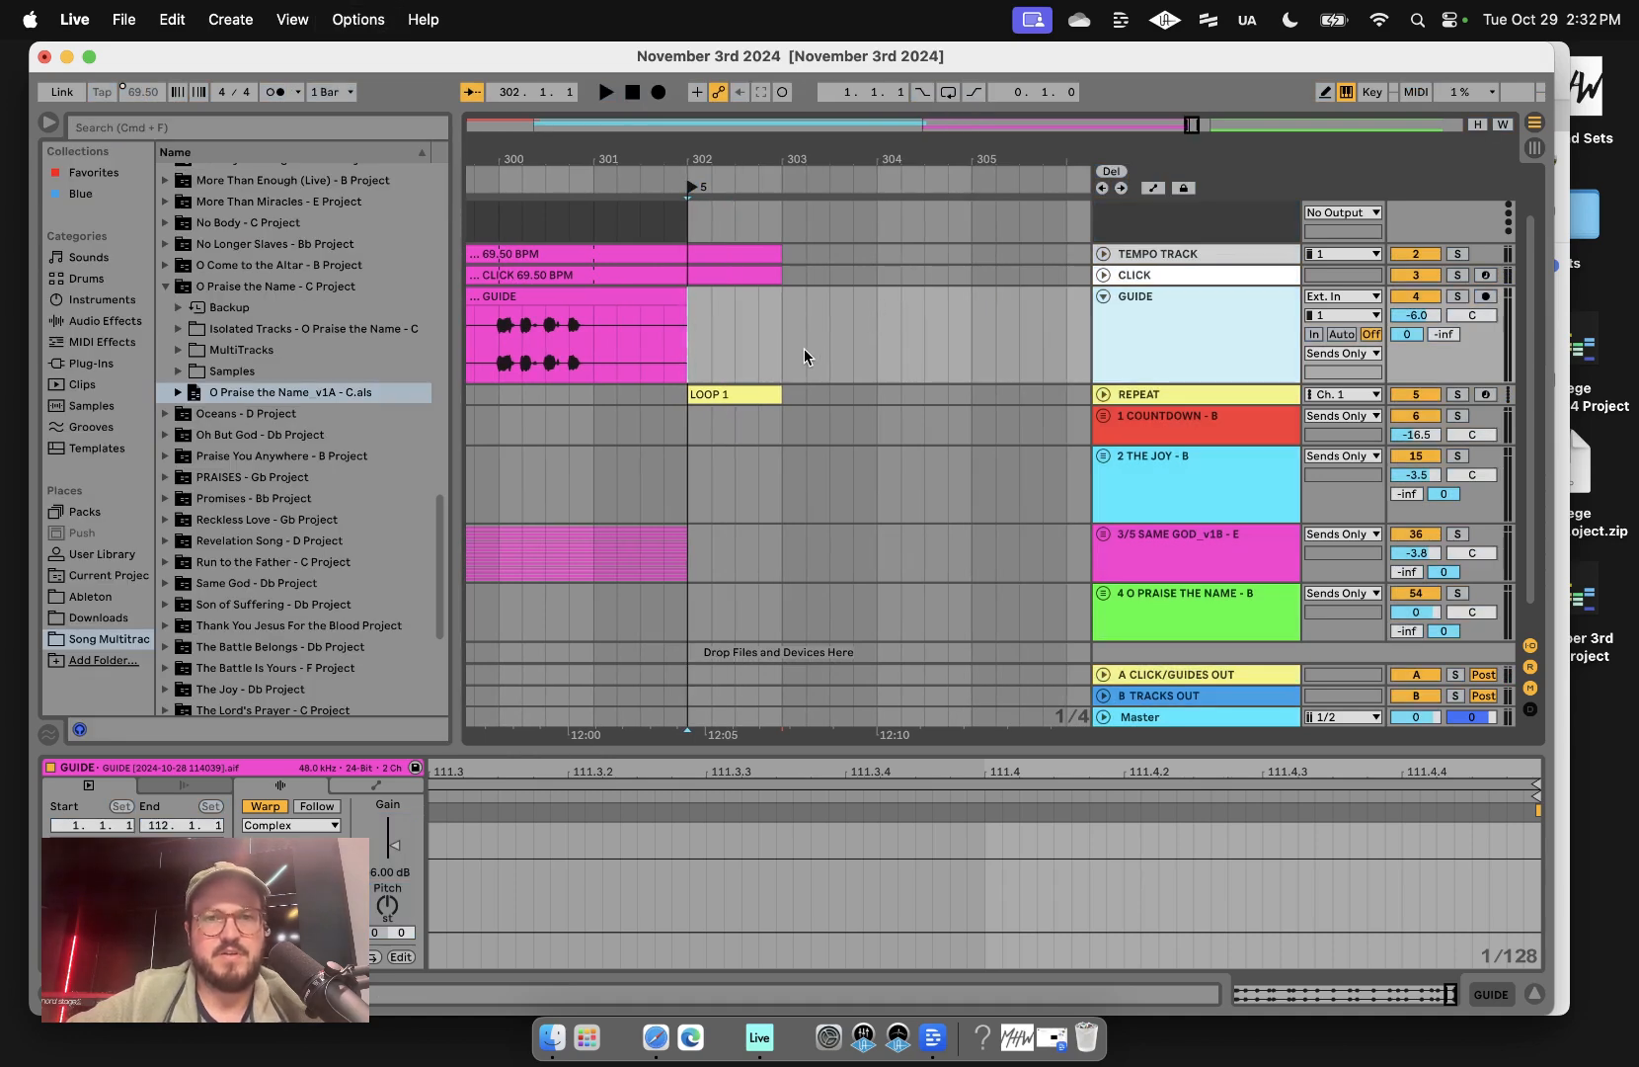
- Play bar 302 briefly to test the repeat back to locator 5, and bring up the LOOP 1 clip's editing options
{"action": "key", "text": "space"}
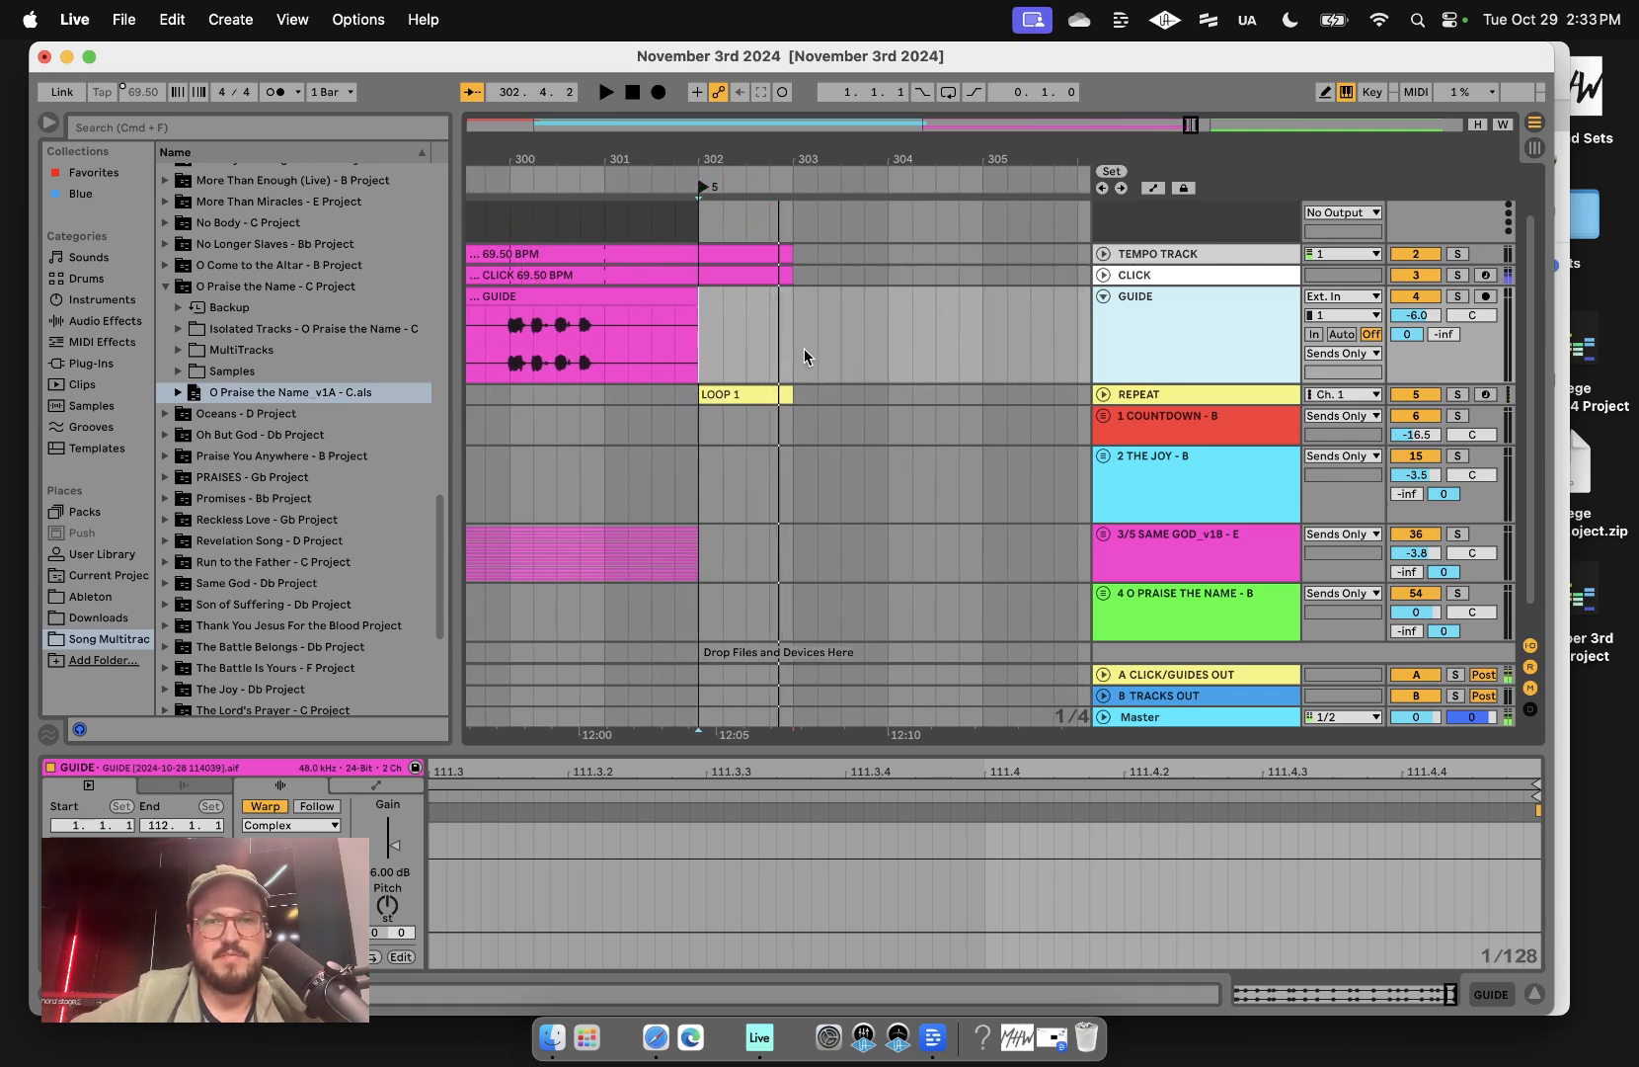
{"action": "key", "text": "space"}
{"action": "left_click", "coordinate": [743, 398]}
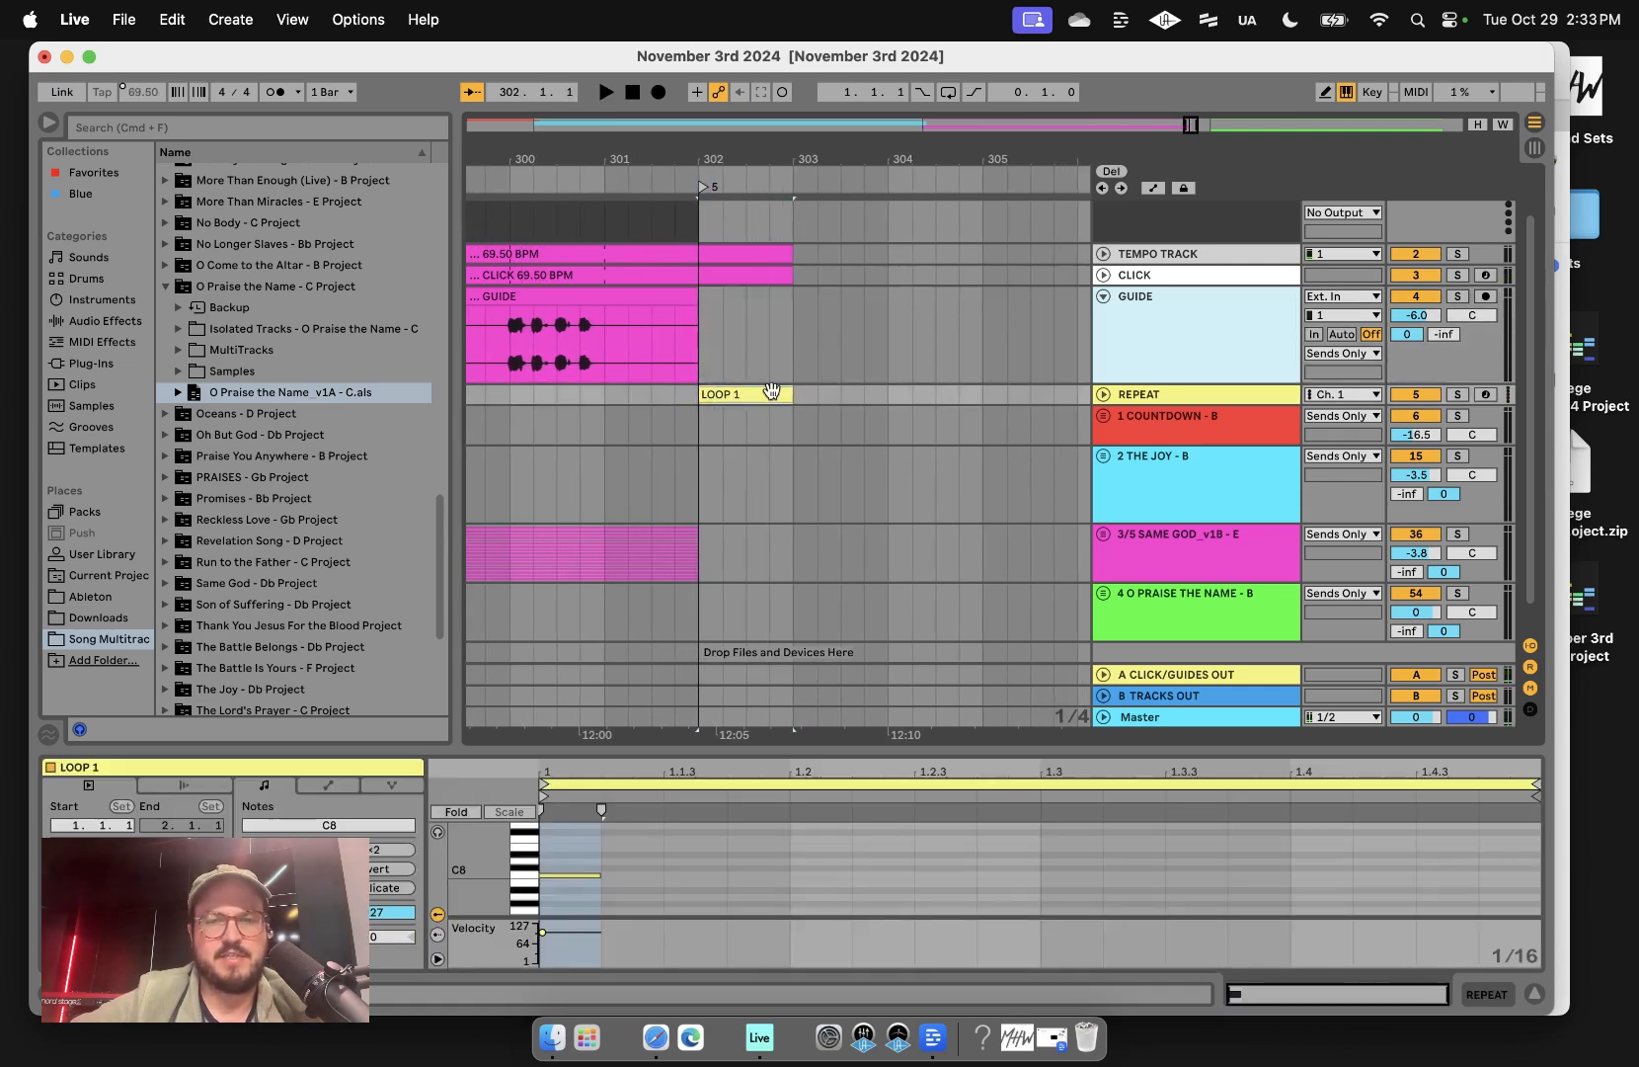
{"action": "right_click", "coordinate": [771, 393]}
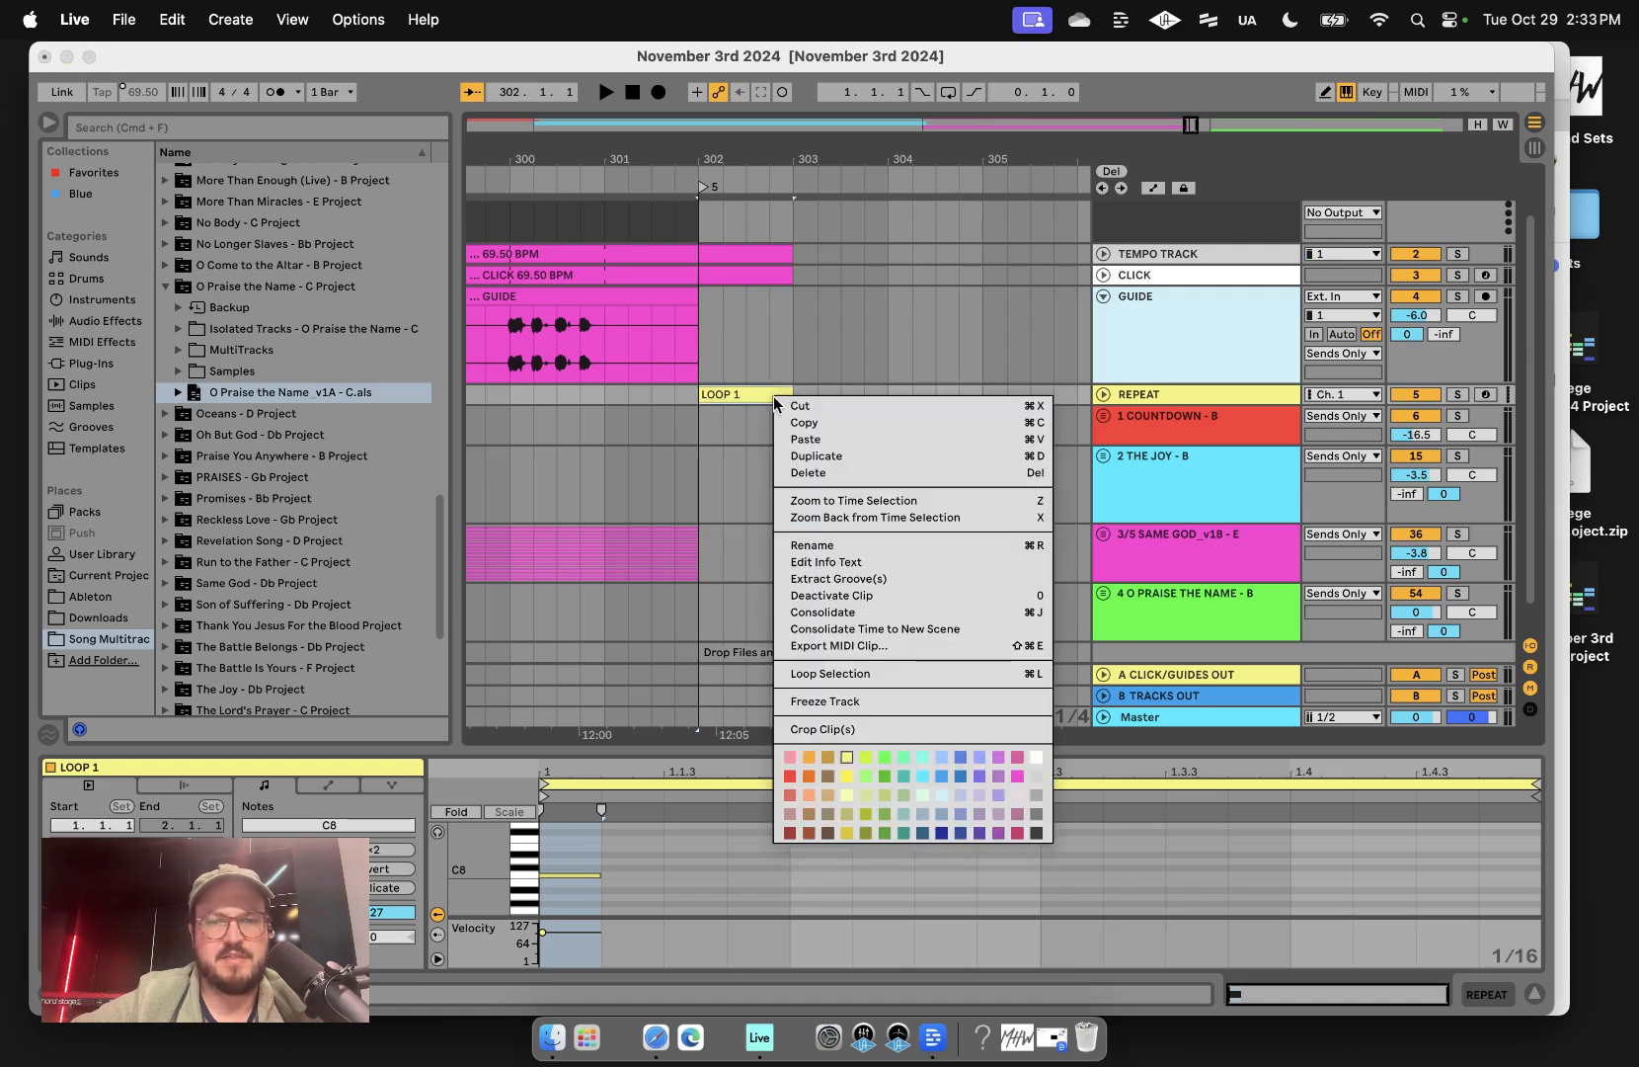
{"action": "left_click", "coordinate": [917, 475]}
- Extend the TEMPO TRACK and CLICK clips at the end of O Praise the Name by one bar to bar 409
{"action": "scroll", "coordinate": [919, 478], "scroll_direction": "right", "scroll_amount": 1}
{"action": "scroll", "coordinate": [920, 478], "scroll_direction": "down", "scroll_amount": 5}
{"action": "scroll", "coordinate": [919, 478], "scroll_direction": "right", "scroll_amount": 6}
{"action": "scroll", "coordinate": [920, 470], "scroll_direction": "right", "scroll_amount": 6}
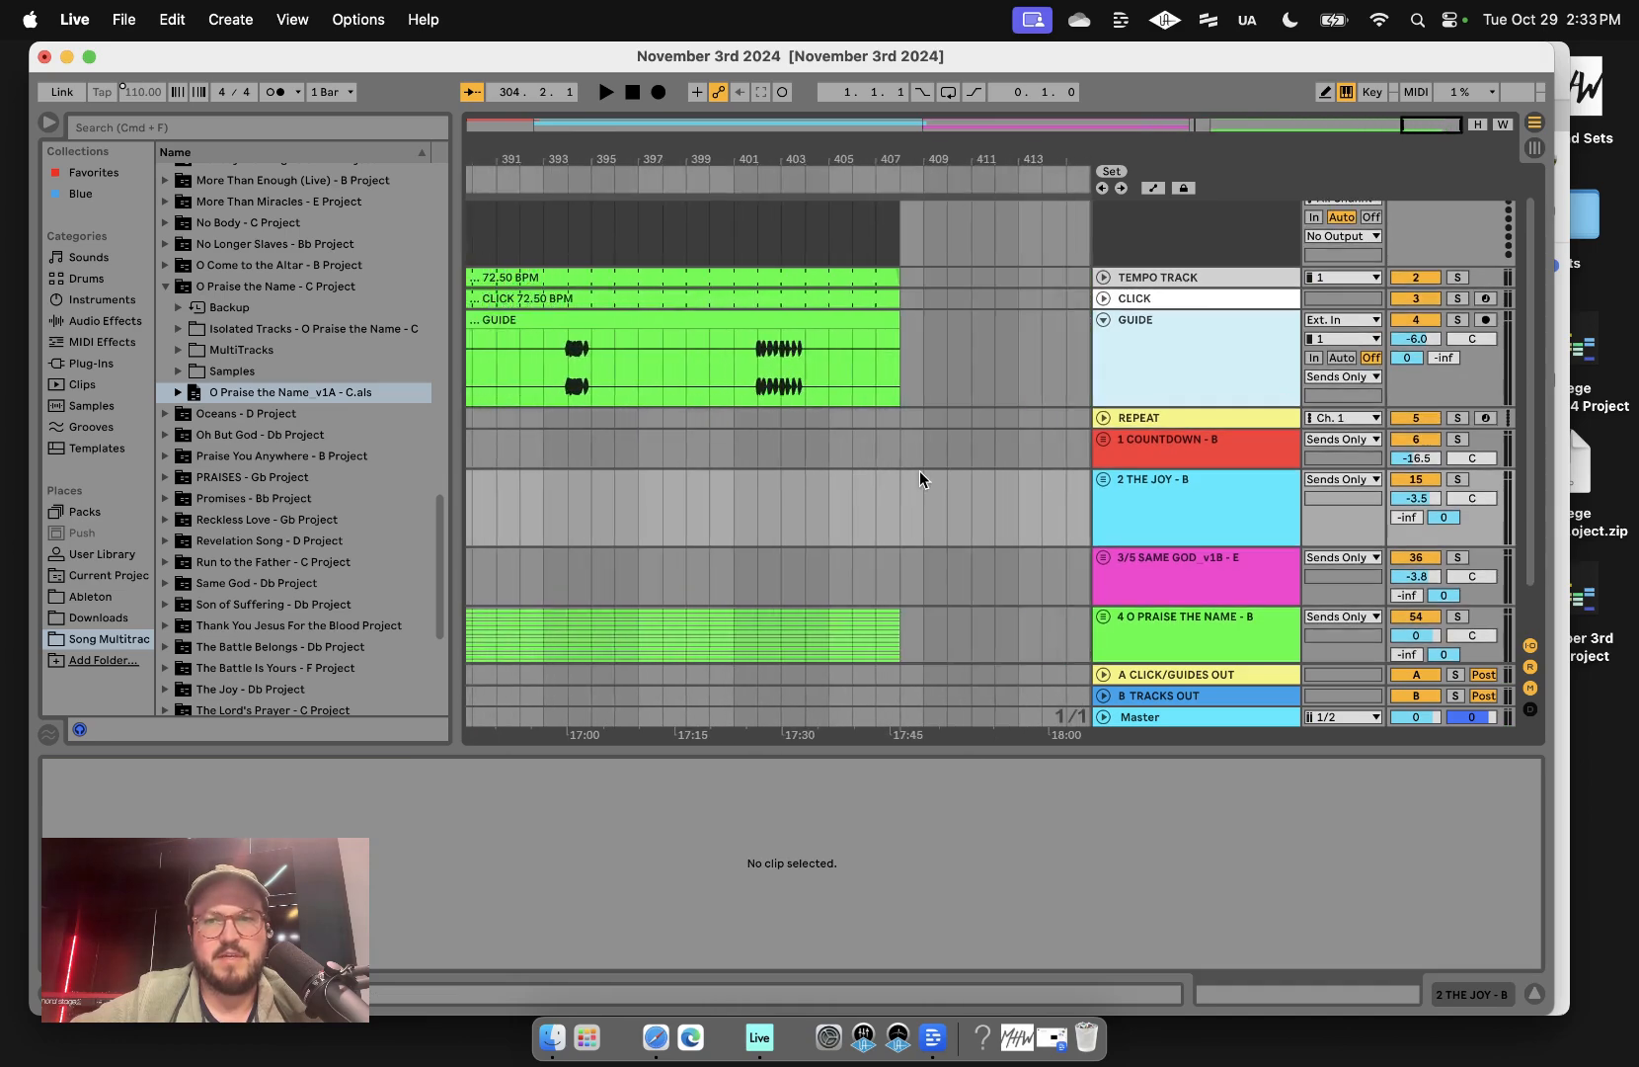
{"action": "scroll", "coordinate": [896, 391], "scroll_direction": "up", "scroll_amount": 6}
{"action": "scroll", "coordinate": [878, 347], "scroll_direction": "right", "scroll_amount": 1}
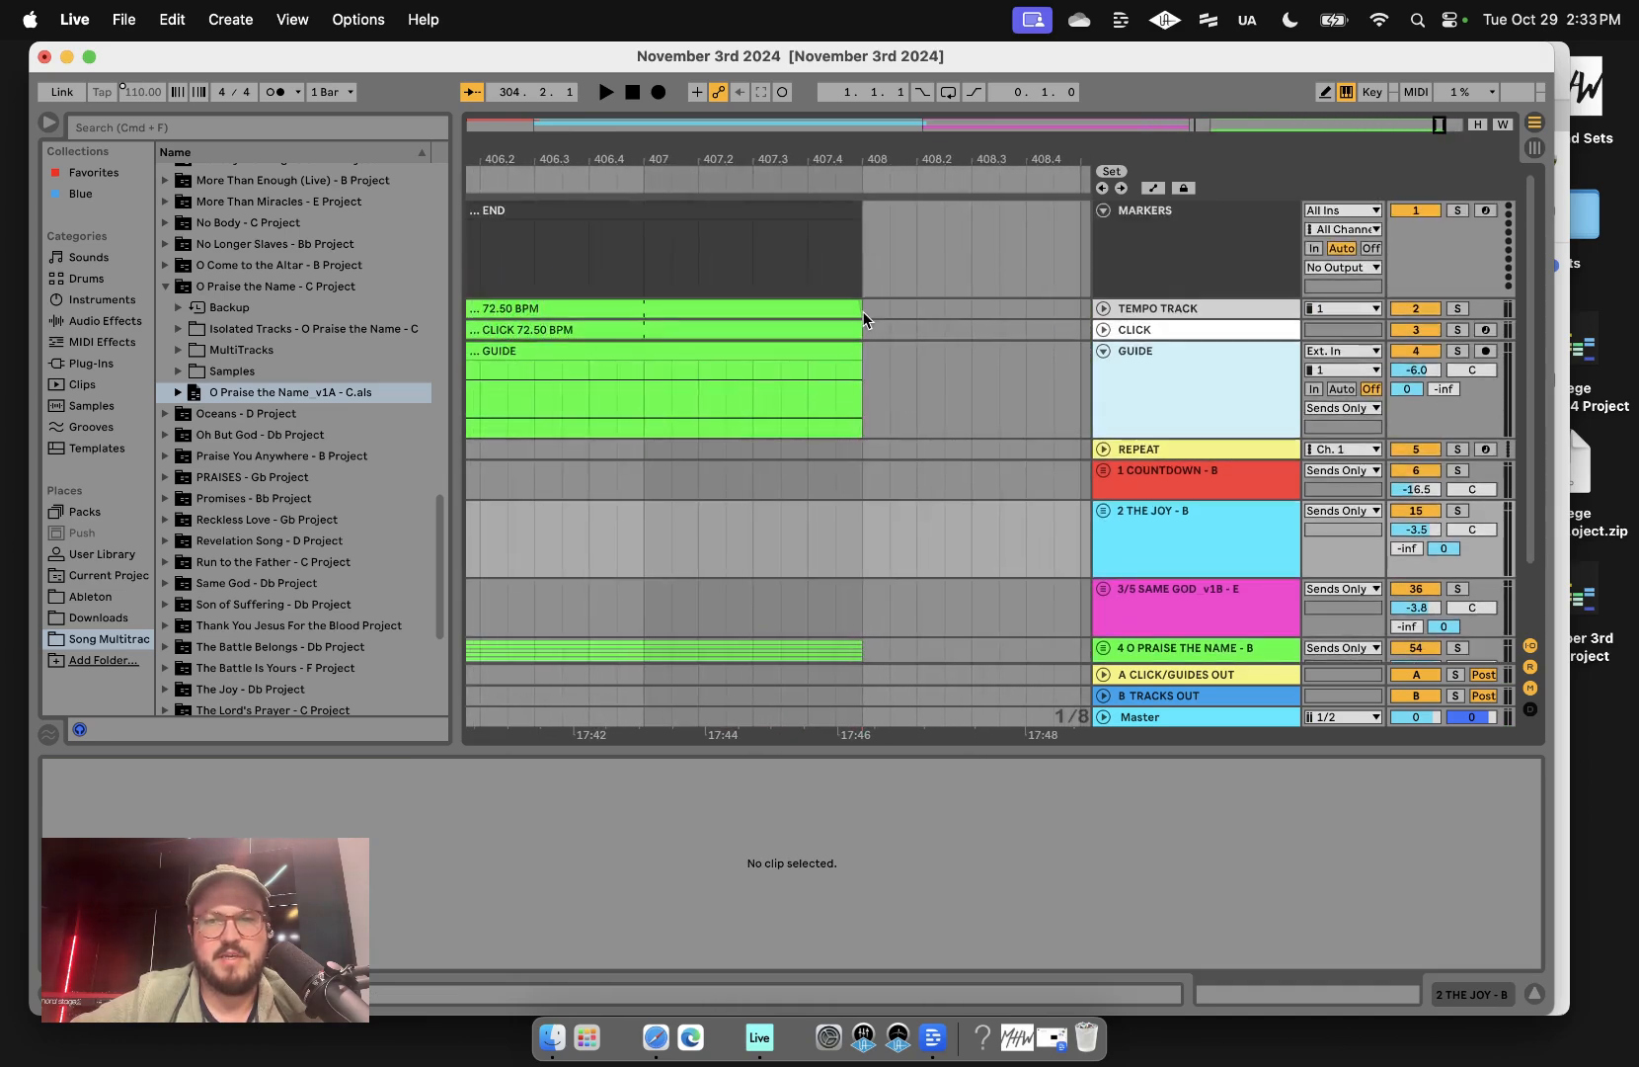
{"action": "scroll", "coordinate": [924, 357], "scroll_direction": "right", "scroll_amount": 3}
{"action": "scroll", "coordinate": [924, 357], "scroll_direction": "down", "scroll_amount": 3}
{"action": "scroll", "coordinate": [924, 356], "scroll_direction": "down", "scroll_amount": 3}
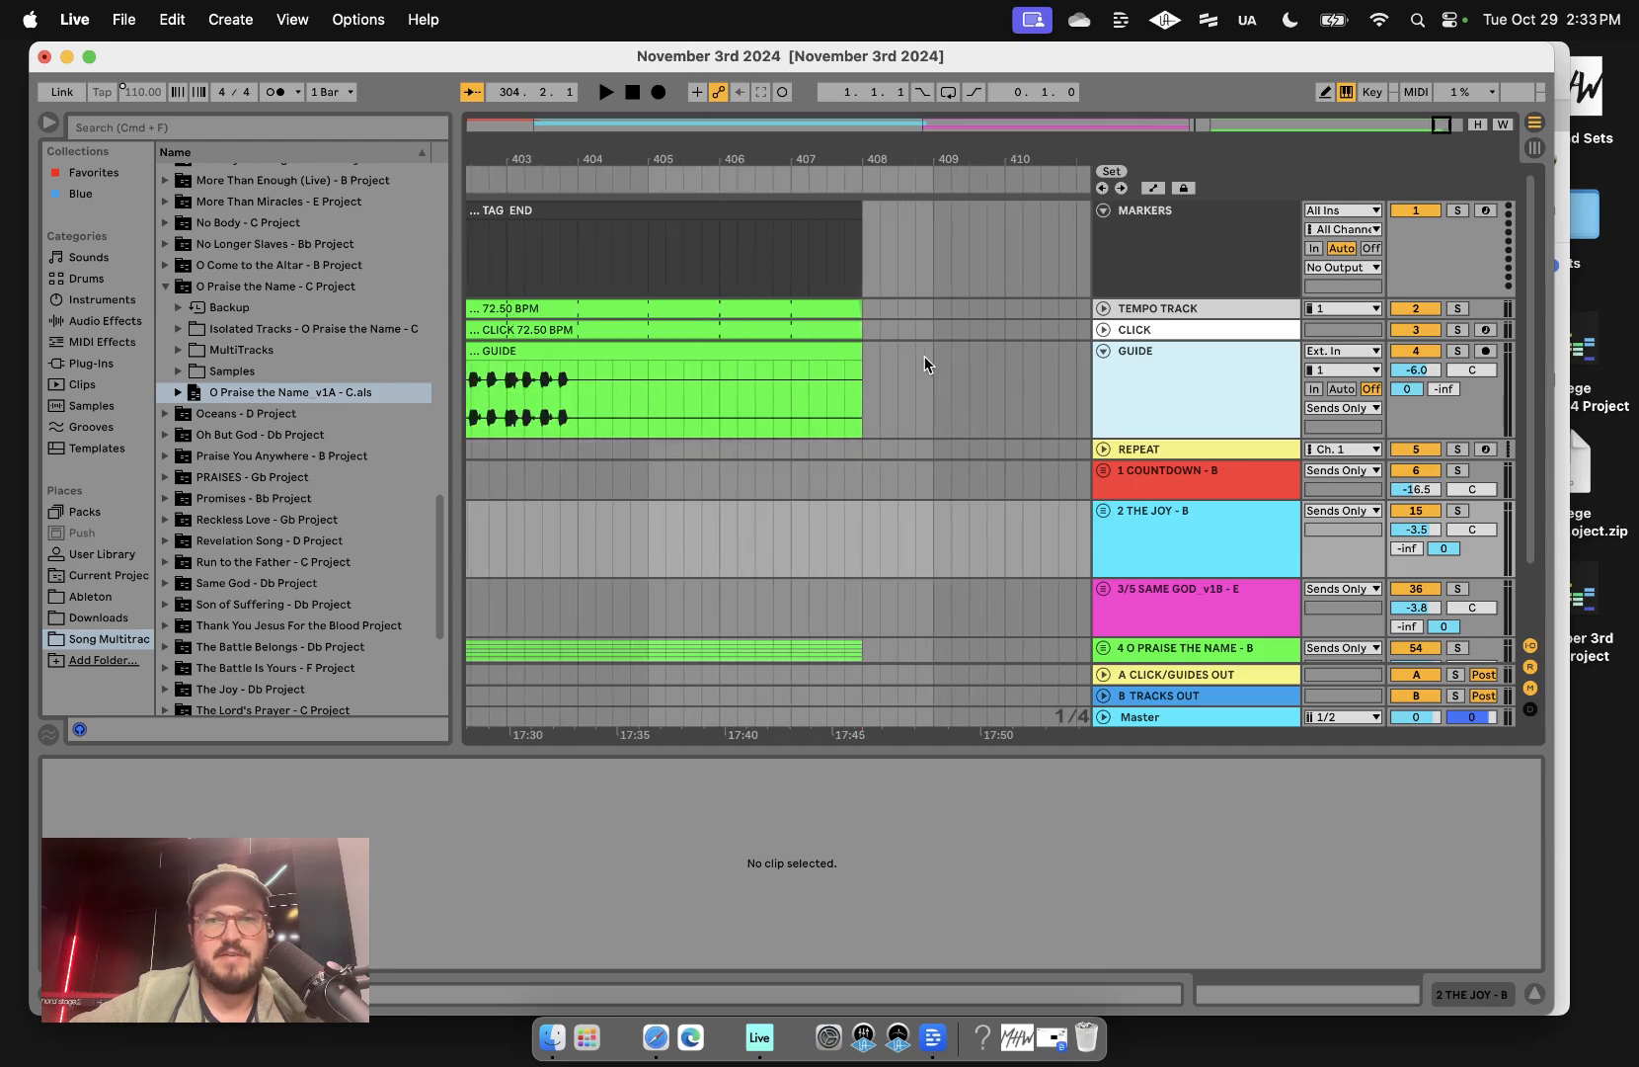
{"action": "scroll", "coordinate": [924, 356], "scroll_direction": "right", "scroll_amount": 2}
{"action": "left_click", "coordinate": [742, 309]}
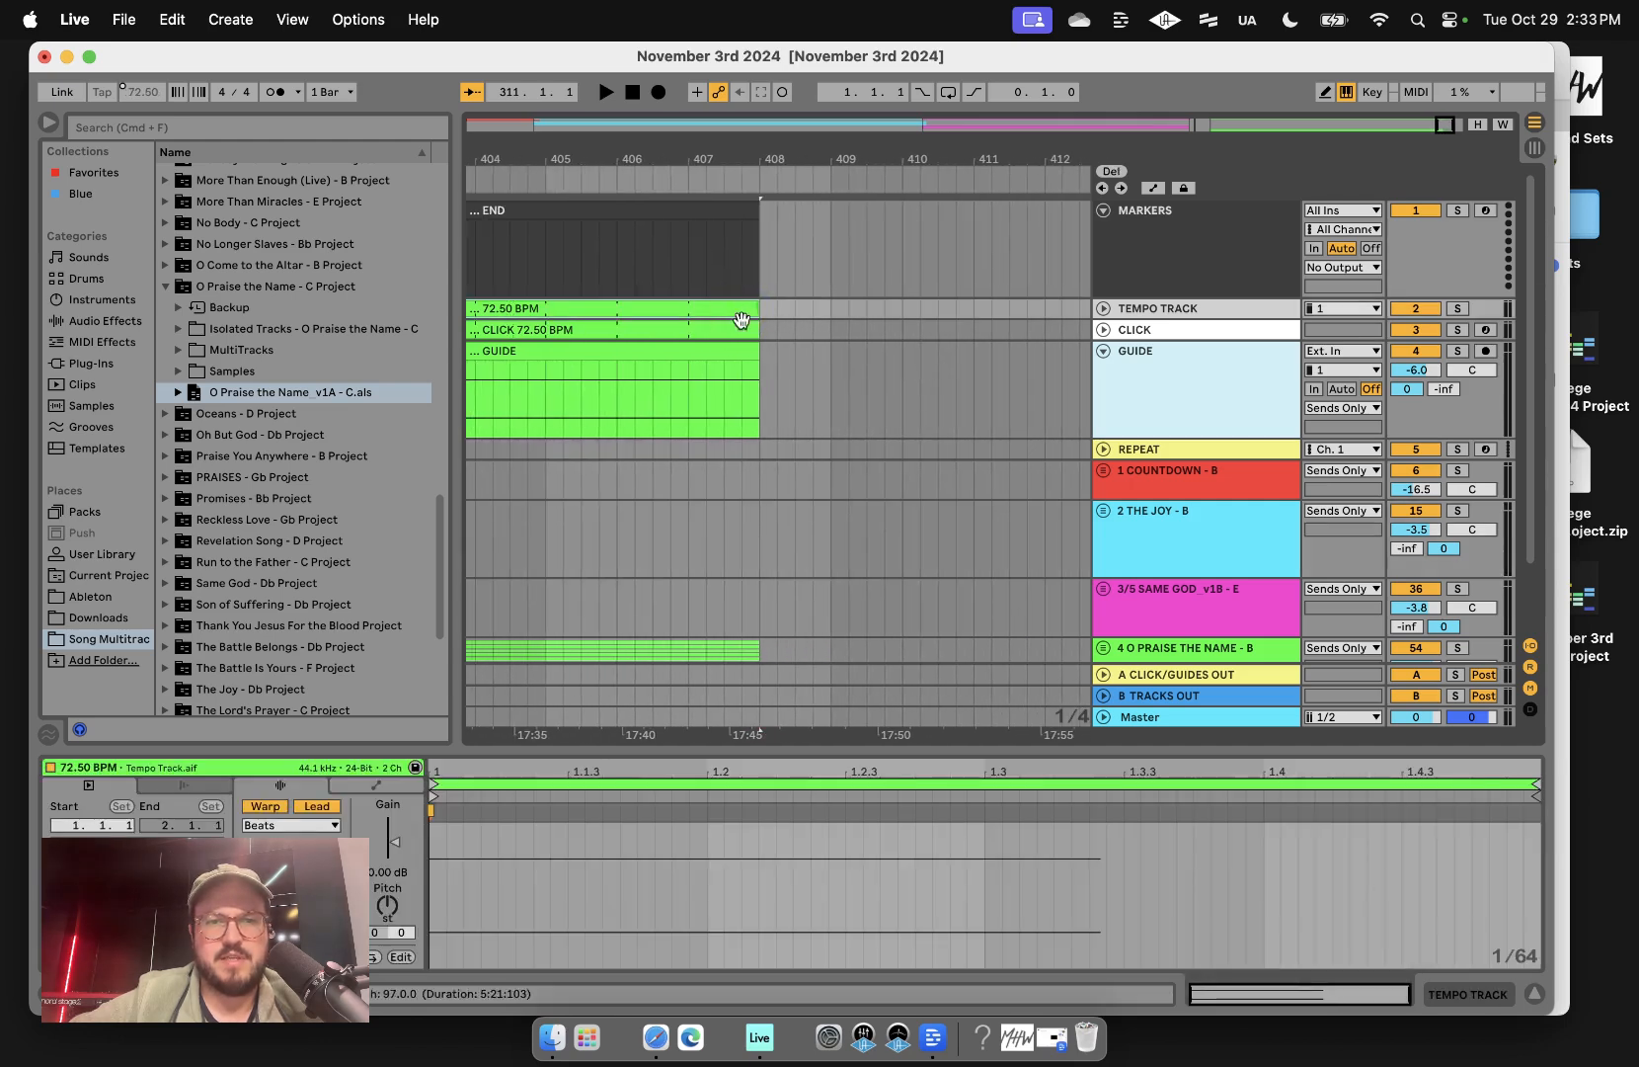
{"action": "left_click", "coordinate": [740, 328], "text": "shift"}
{"action": "left_click_drag", "start_coordinate": [757, 307], "coordinate": [831, 305]}
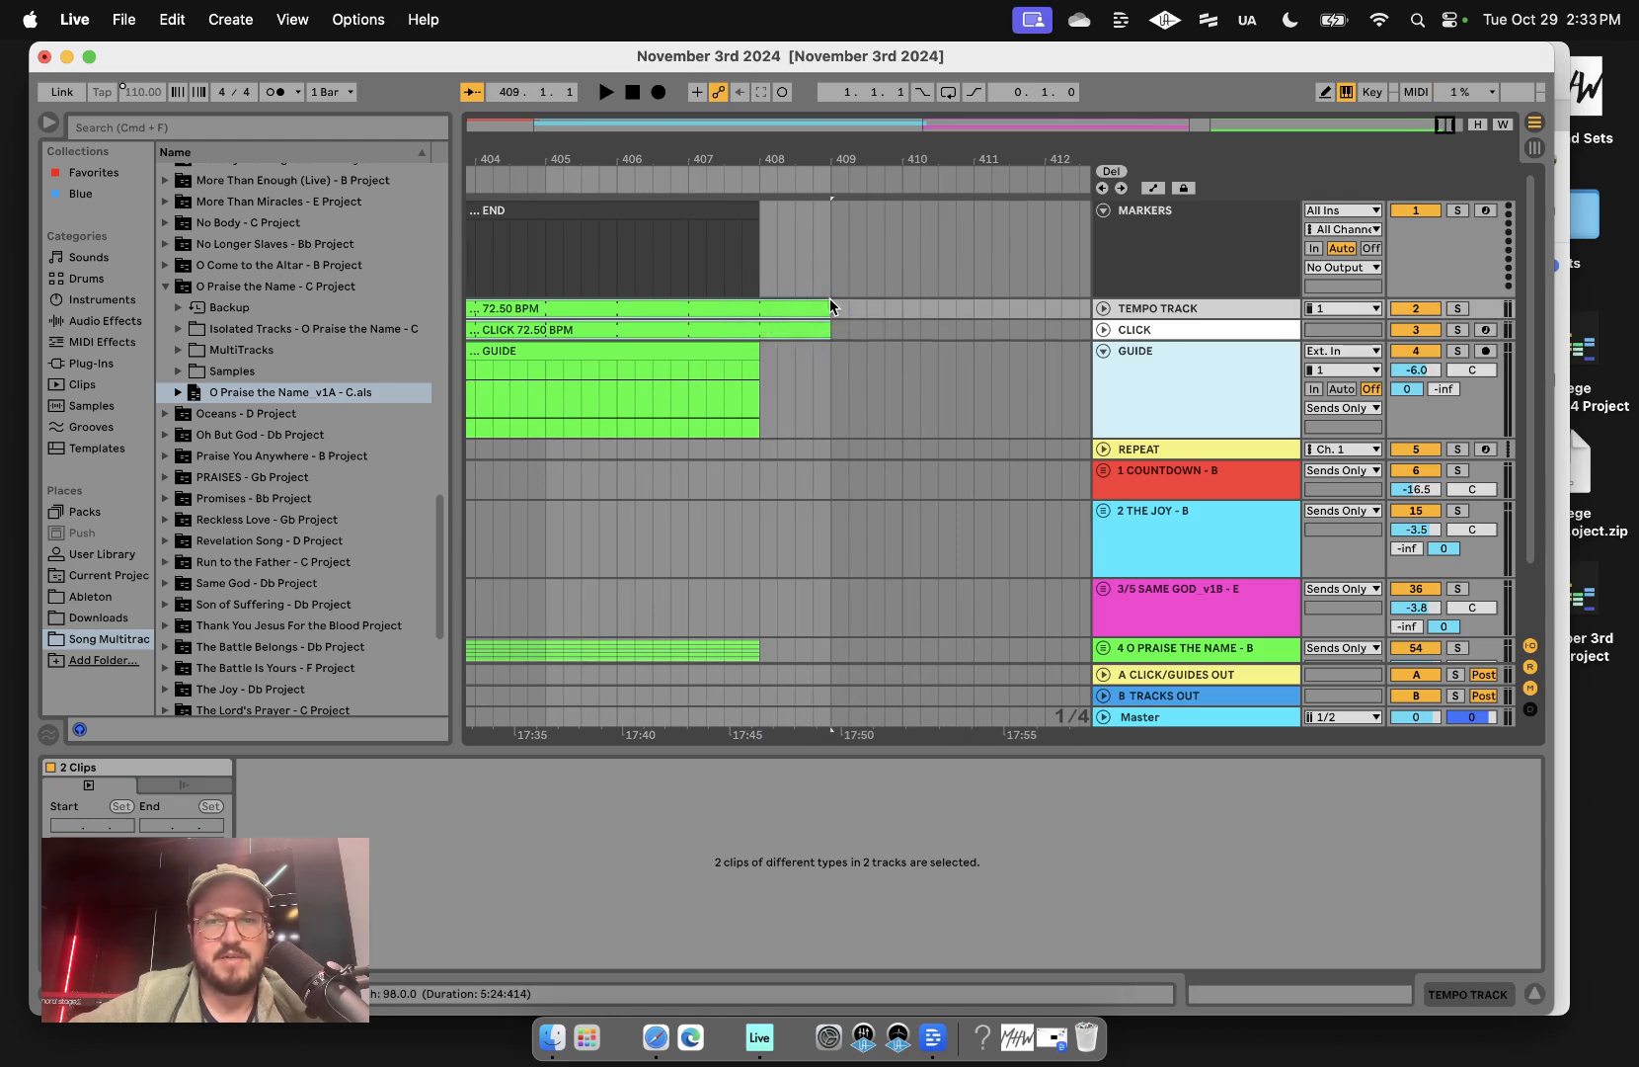
- Add locator 6 at bar 408 where O Praise the Name's GUIDE clip ends, and map it to computer key 6
{"action": "left_click", "coordinate": [765, 348]}
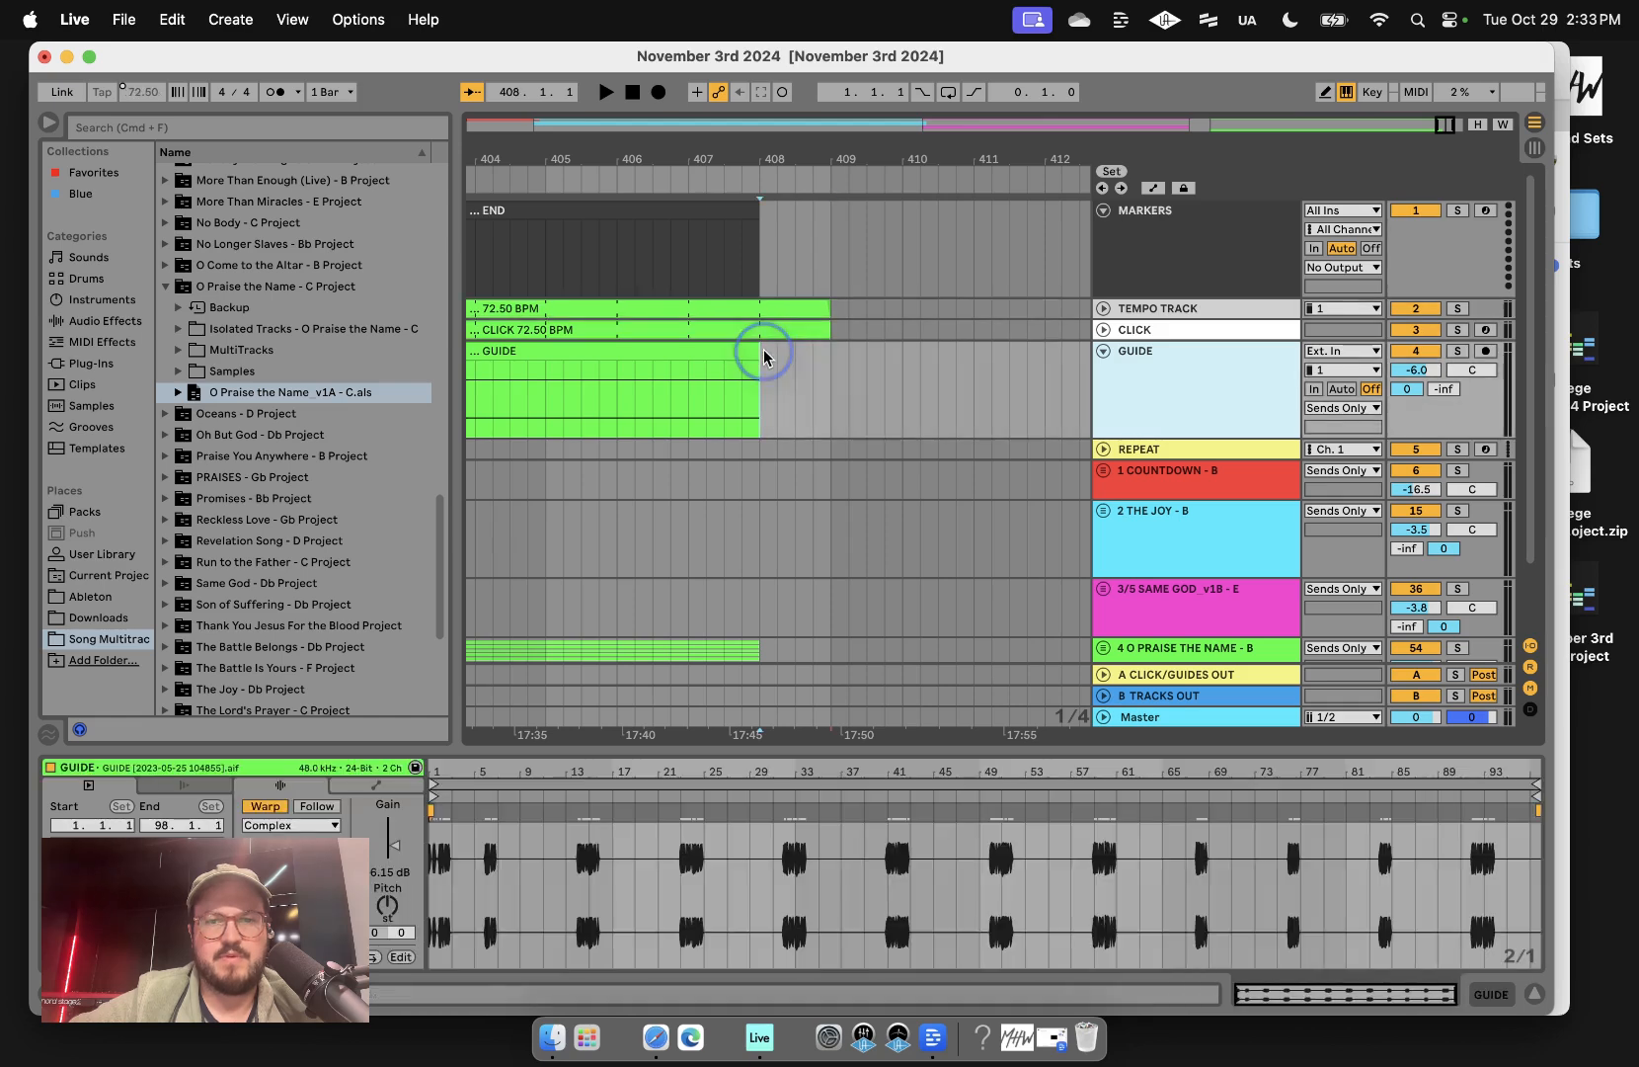
{"action": "left_click", "coordinate": [766, 189]}
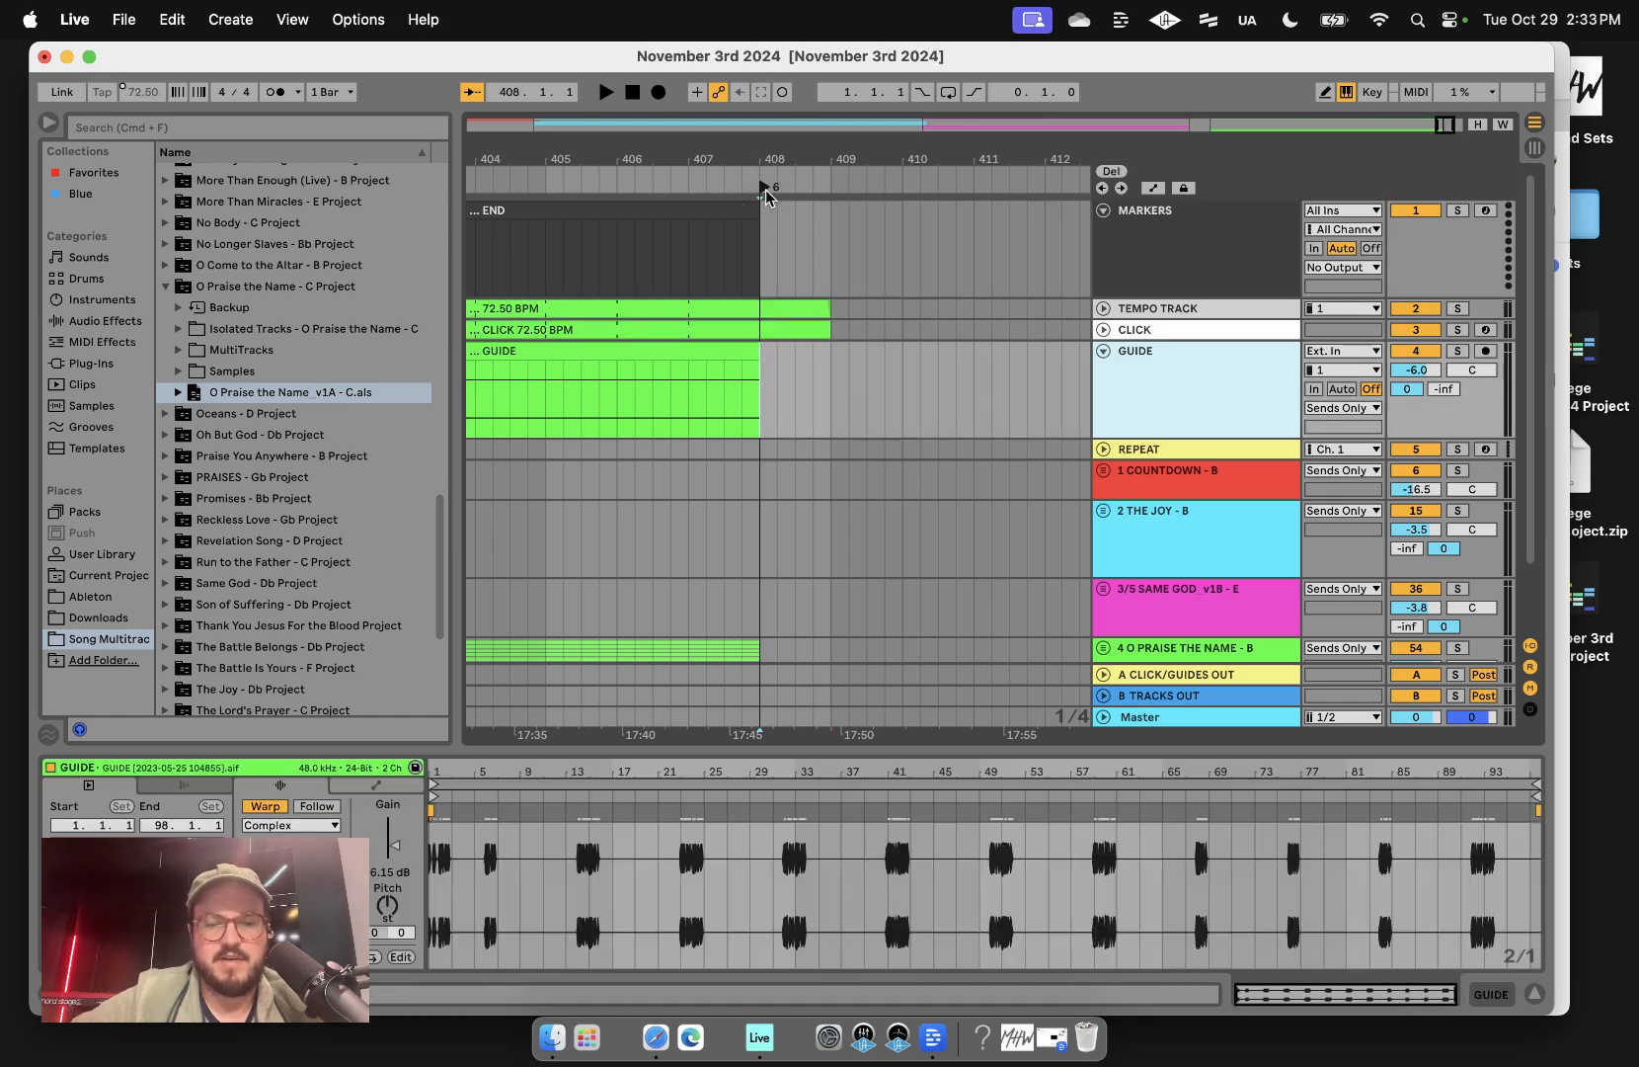
{"action": "key", "text": "super+k"}
{"action": "key", "text": "6"}
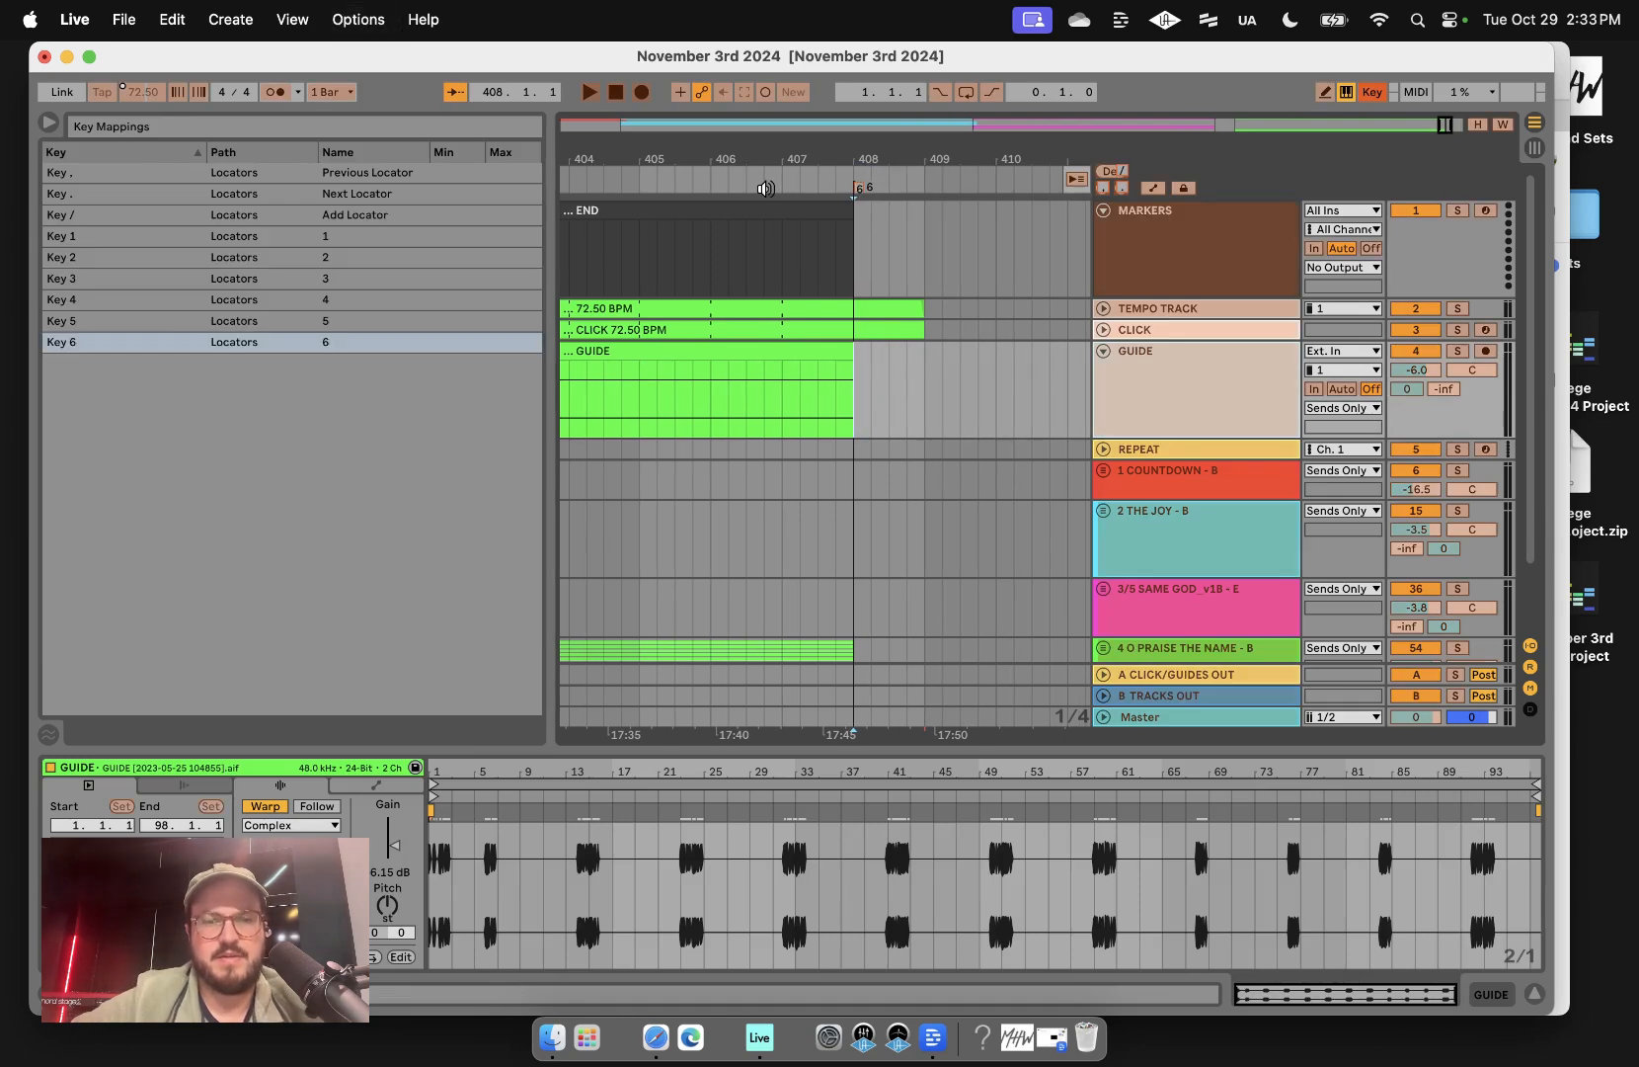
{"action": "key", "text": "super+k"}
- Rename the O Praise the Name group to 4/6 O PRAISE THE NAME - B
{"action": "scroll", "coordinate": [1213, 602], "scroll_direction": "down", "scroll_amount": 3}
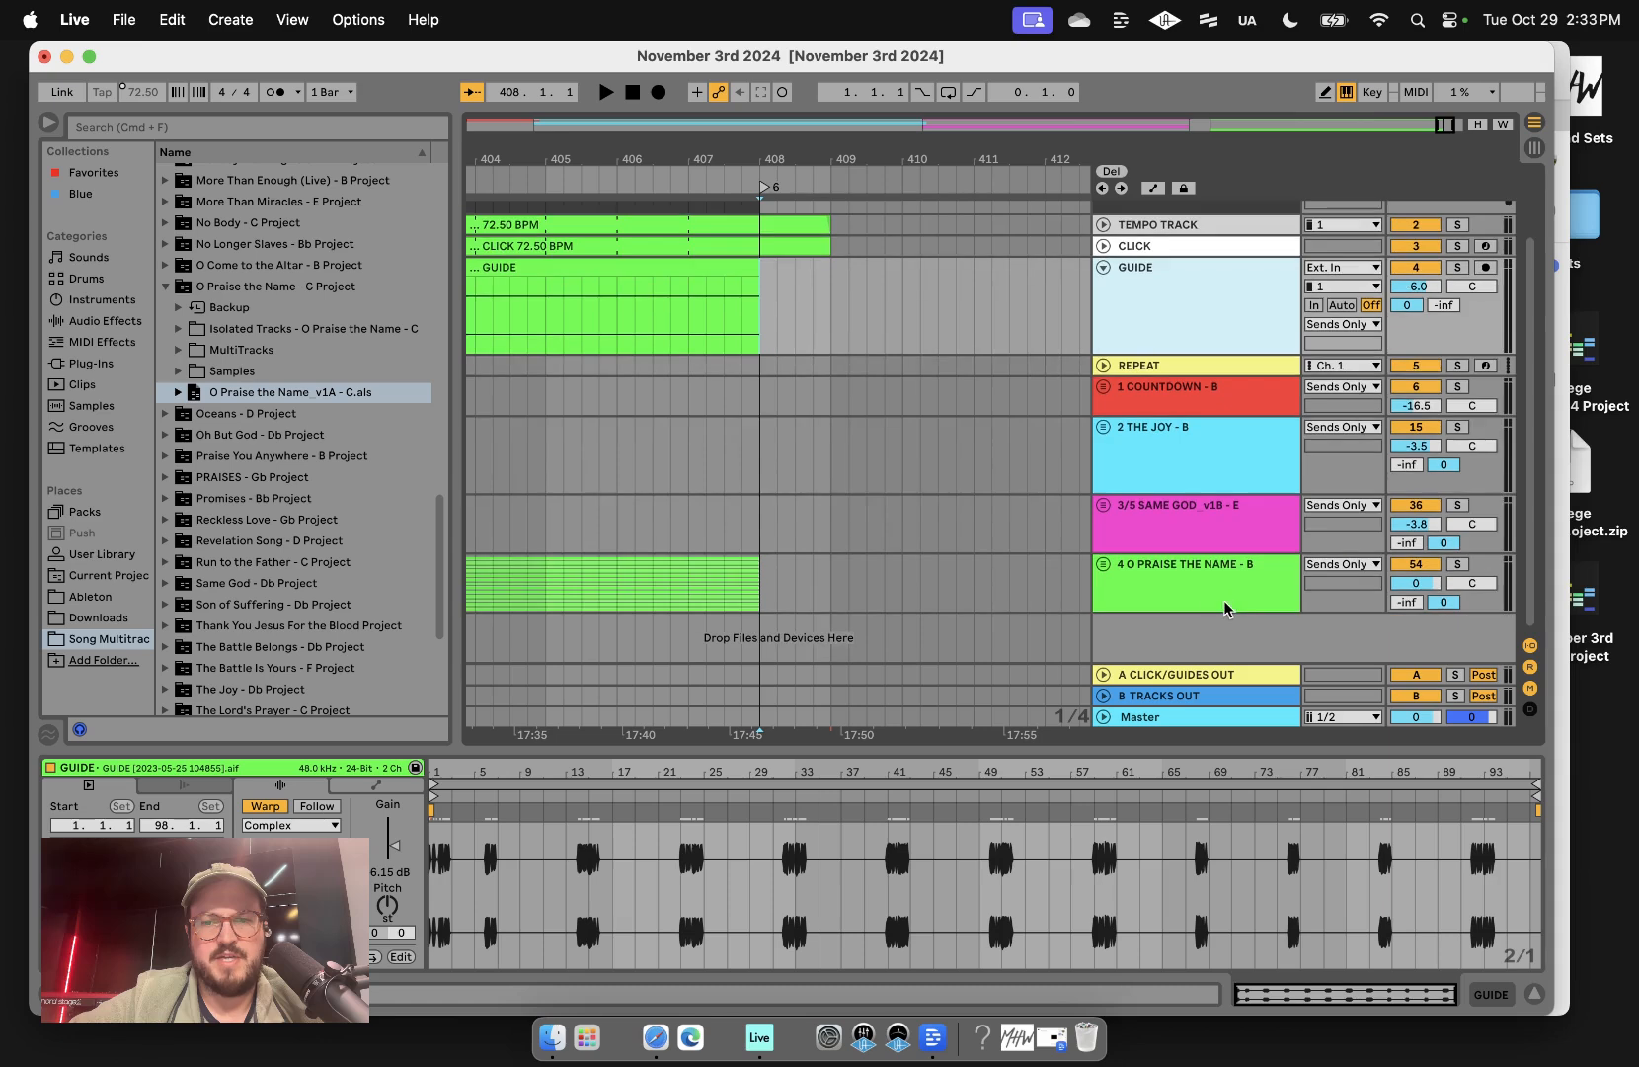
{"action": "left_click", "coordinate": [1175, 580]}
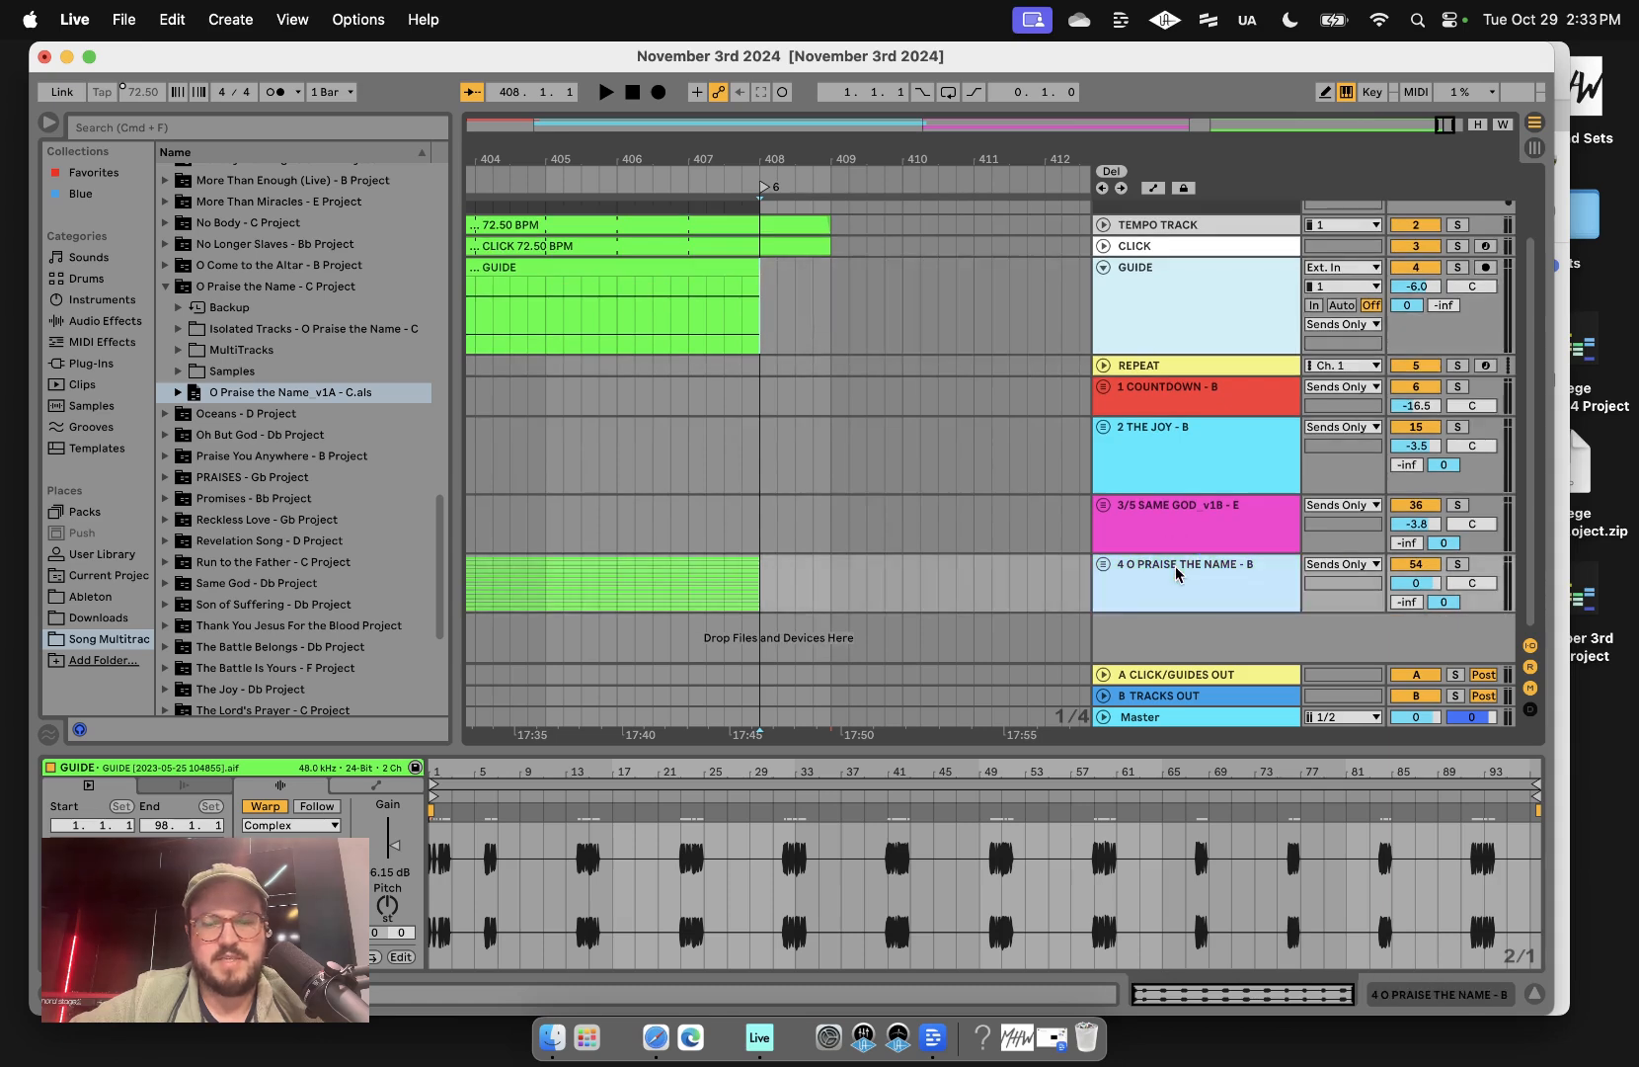
{"action": "key", "text": "super+r"}
{"action": "key", "text": "Return"}
{"action": "type", "text": "/6"}
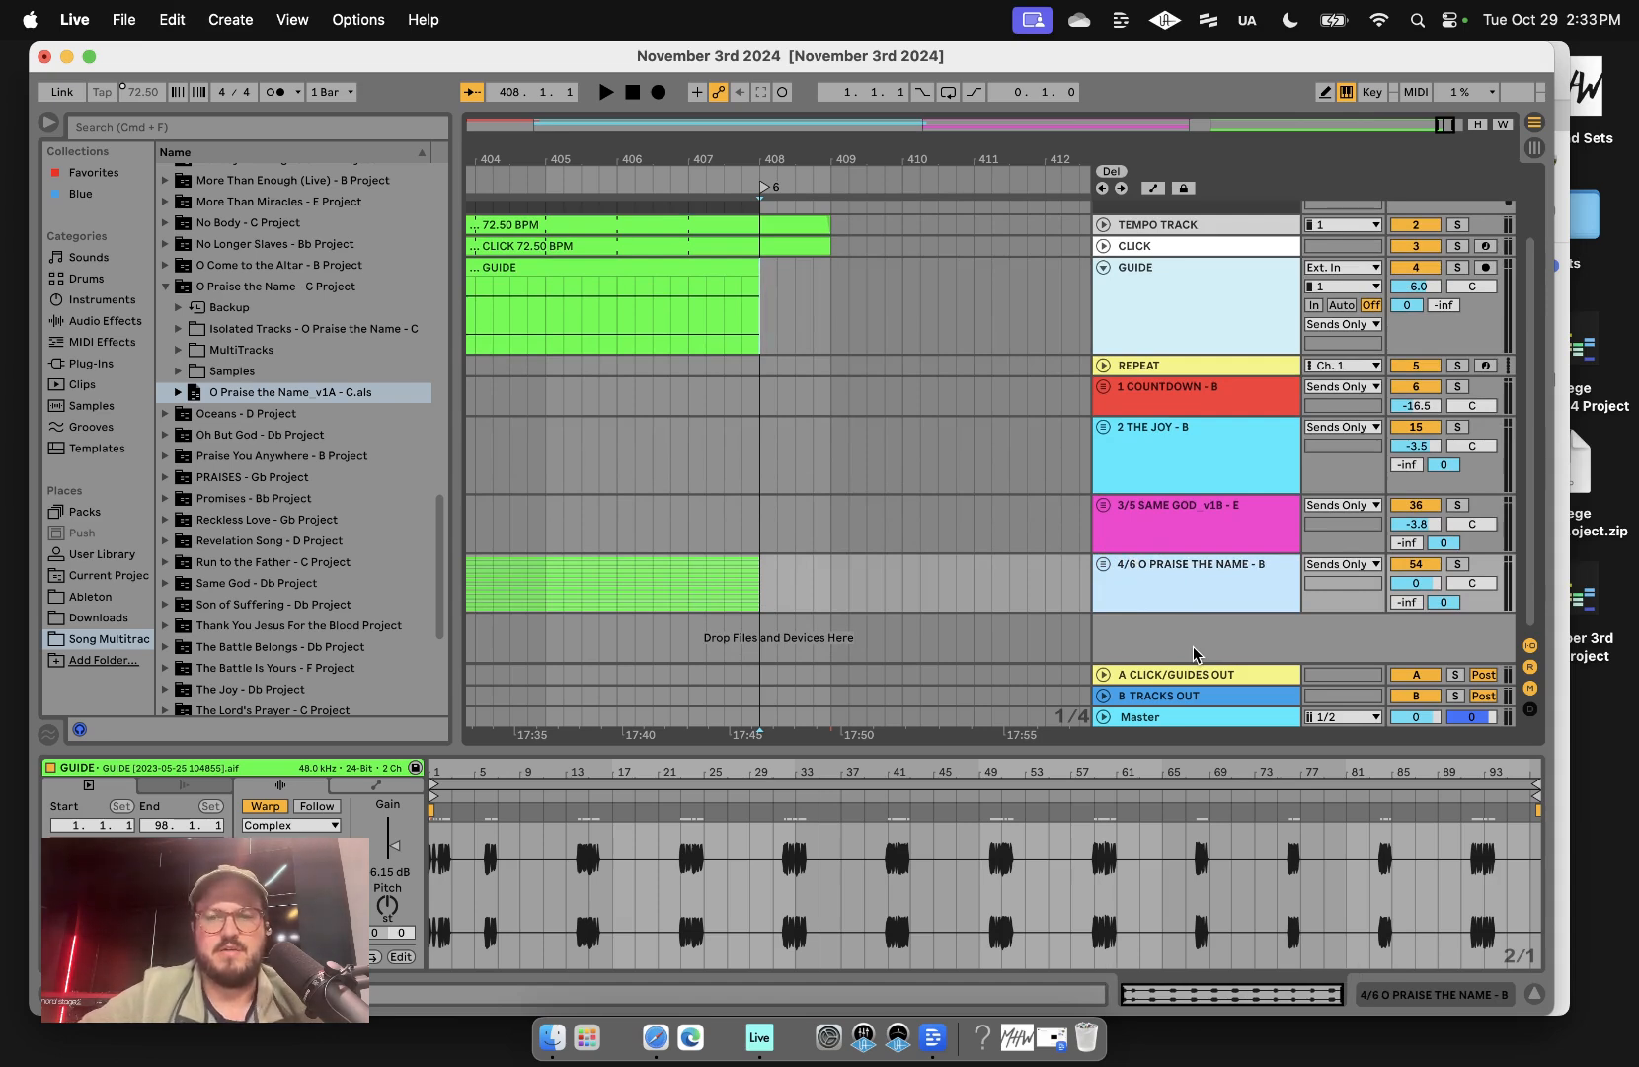
{"action": "left_click", "coordinate": [862, 539]}
- Copy the LOOP 2 clip from the REPEAT track in Session View and paste it at bar 408 on that track's arrangement
{"action": "scroll", "coordinate": [861, 538], "scroll_direction": "up", "scroll_amount": 2}
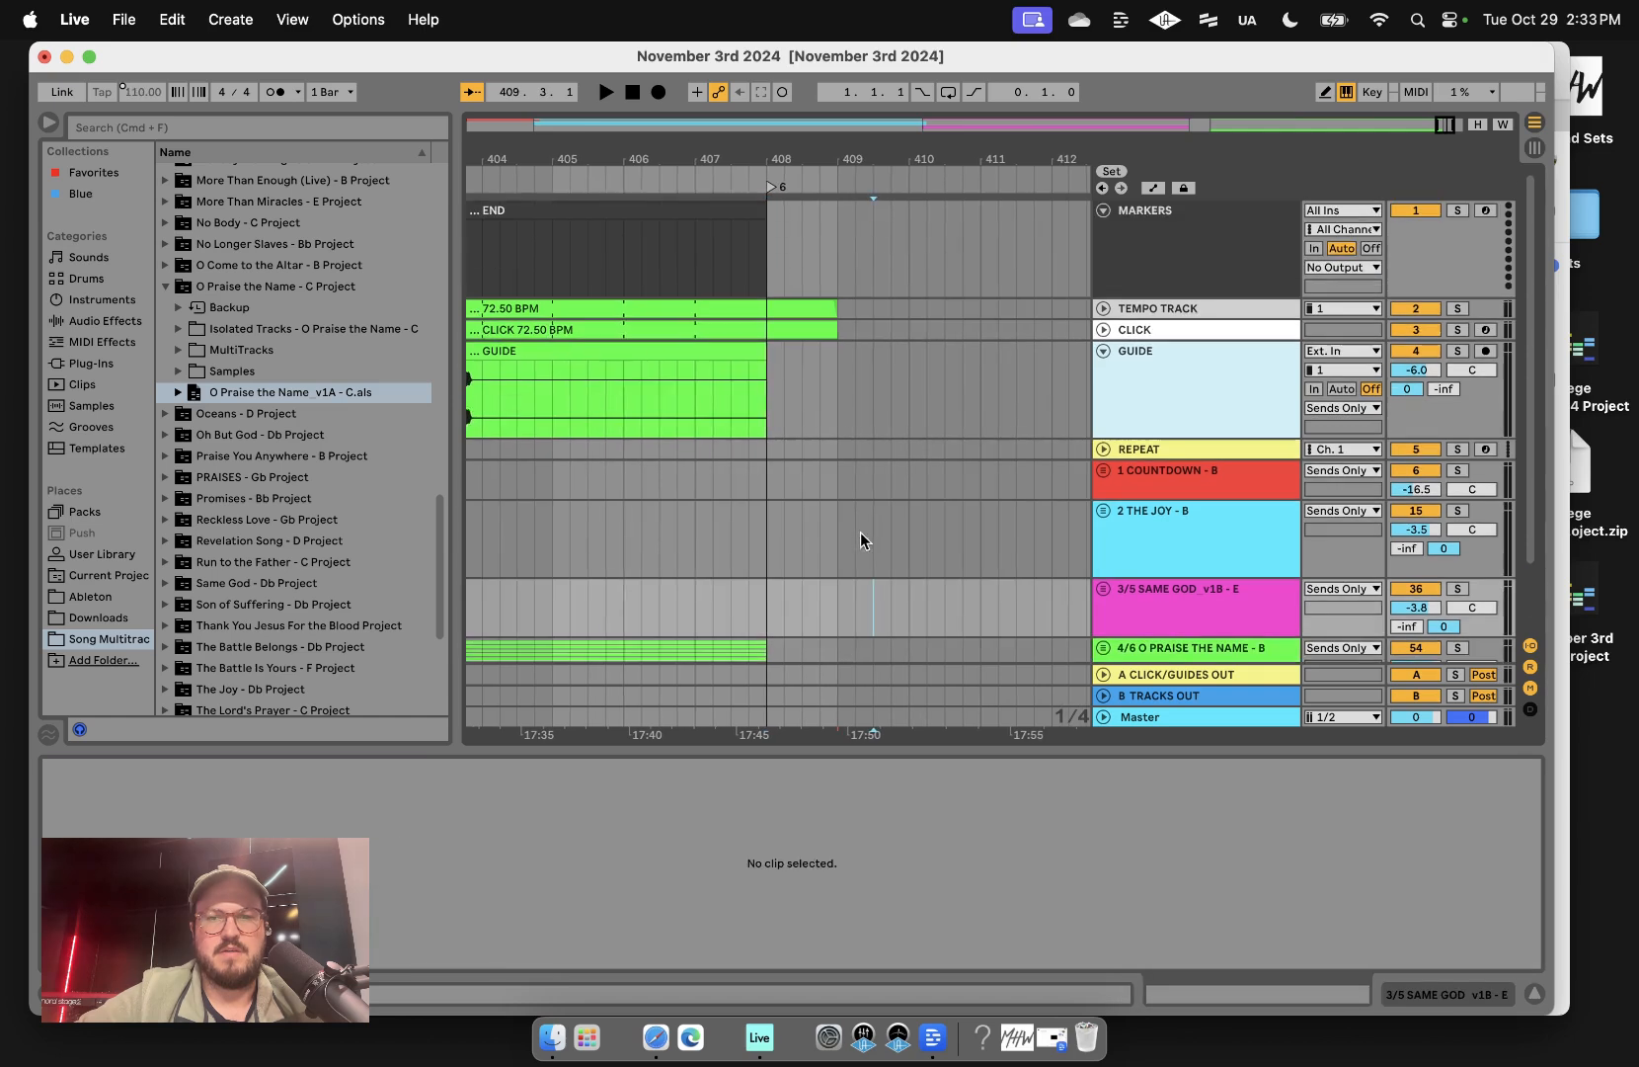
{"action": "left_click", "coordinate": [770, 395]}
{"action": "key", "text": "Tab"}
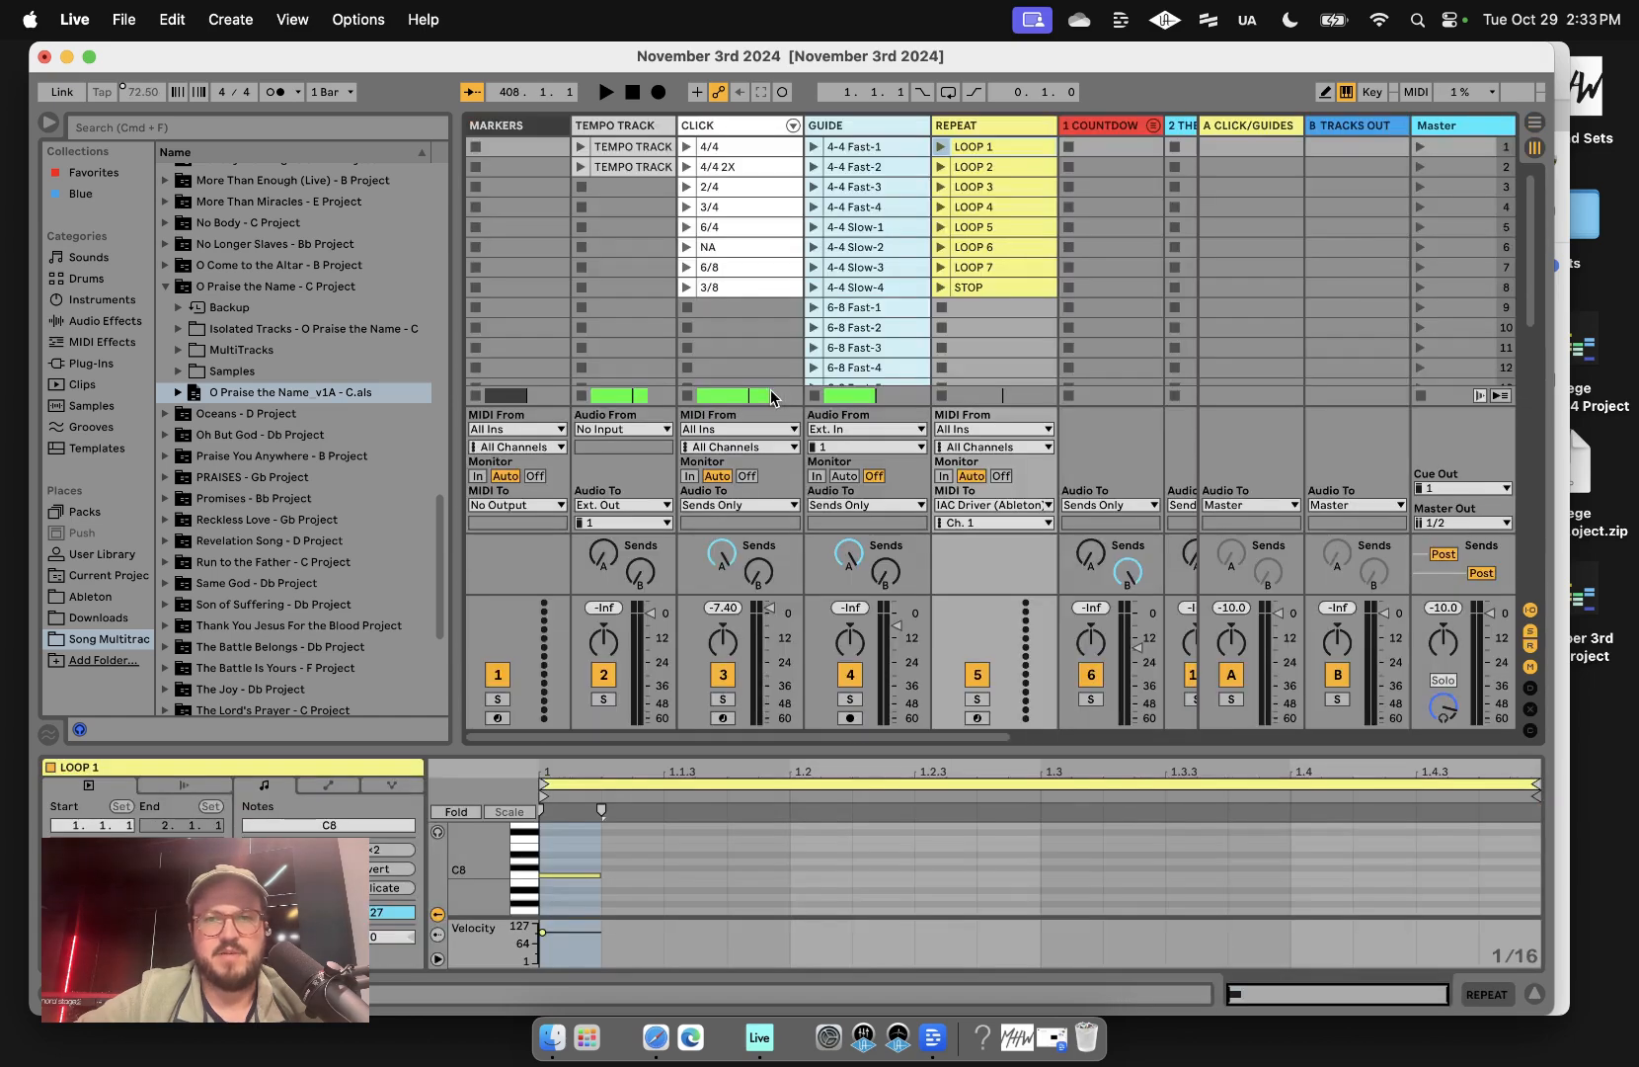
{"action": "left_click", "coordinate": [989, 167]}
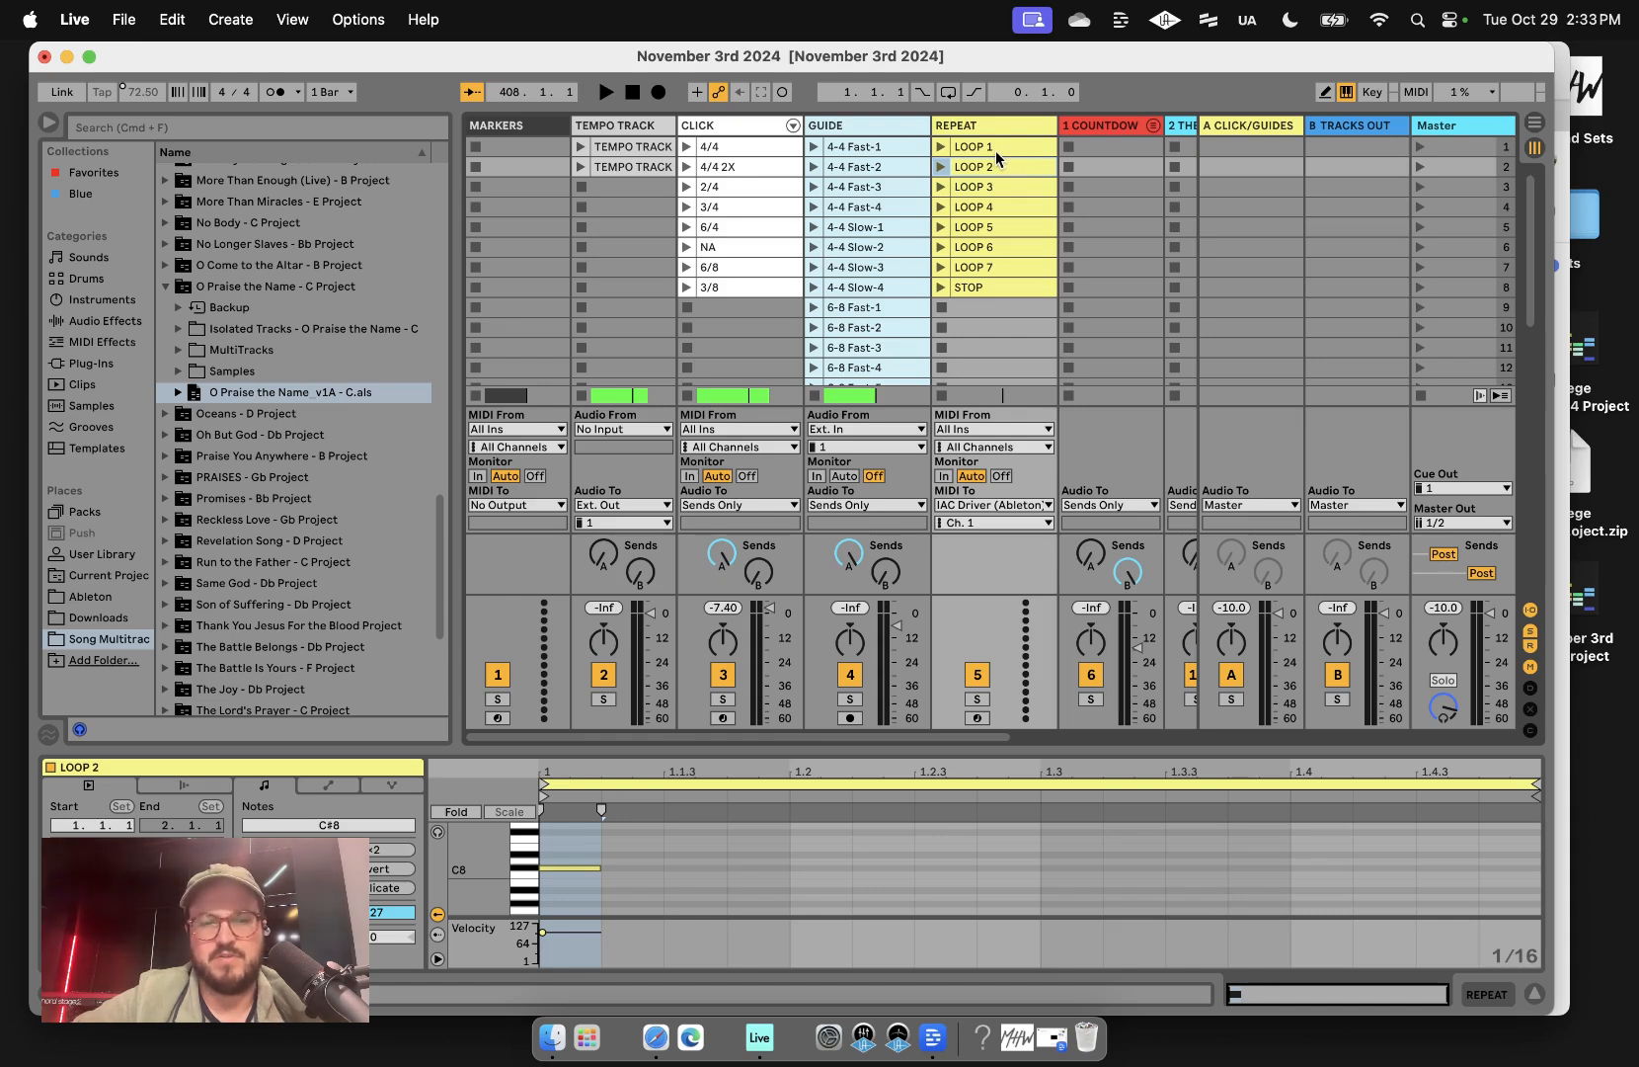
{"action": "left_click", "coordinate": [999, 169]}
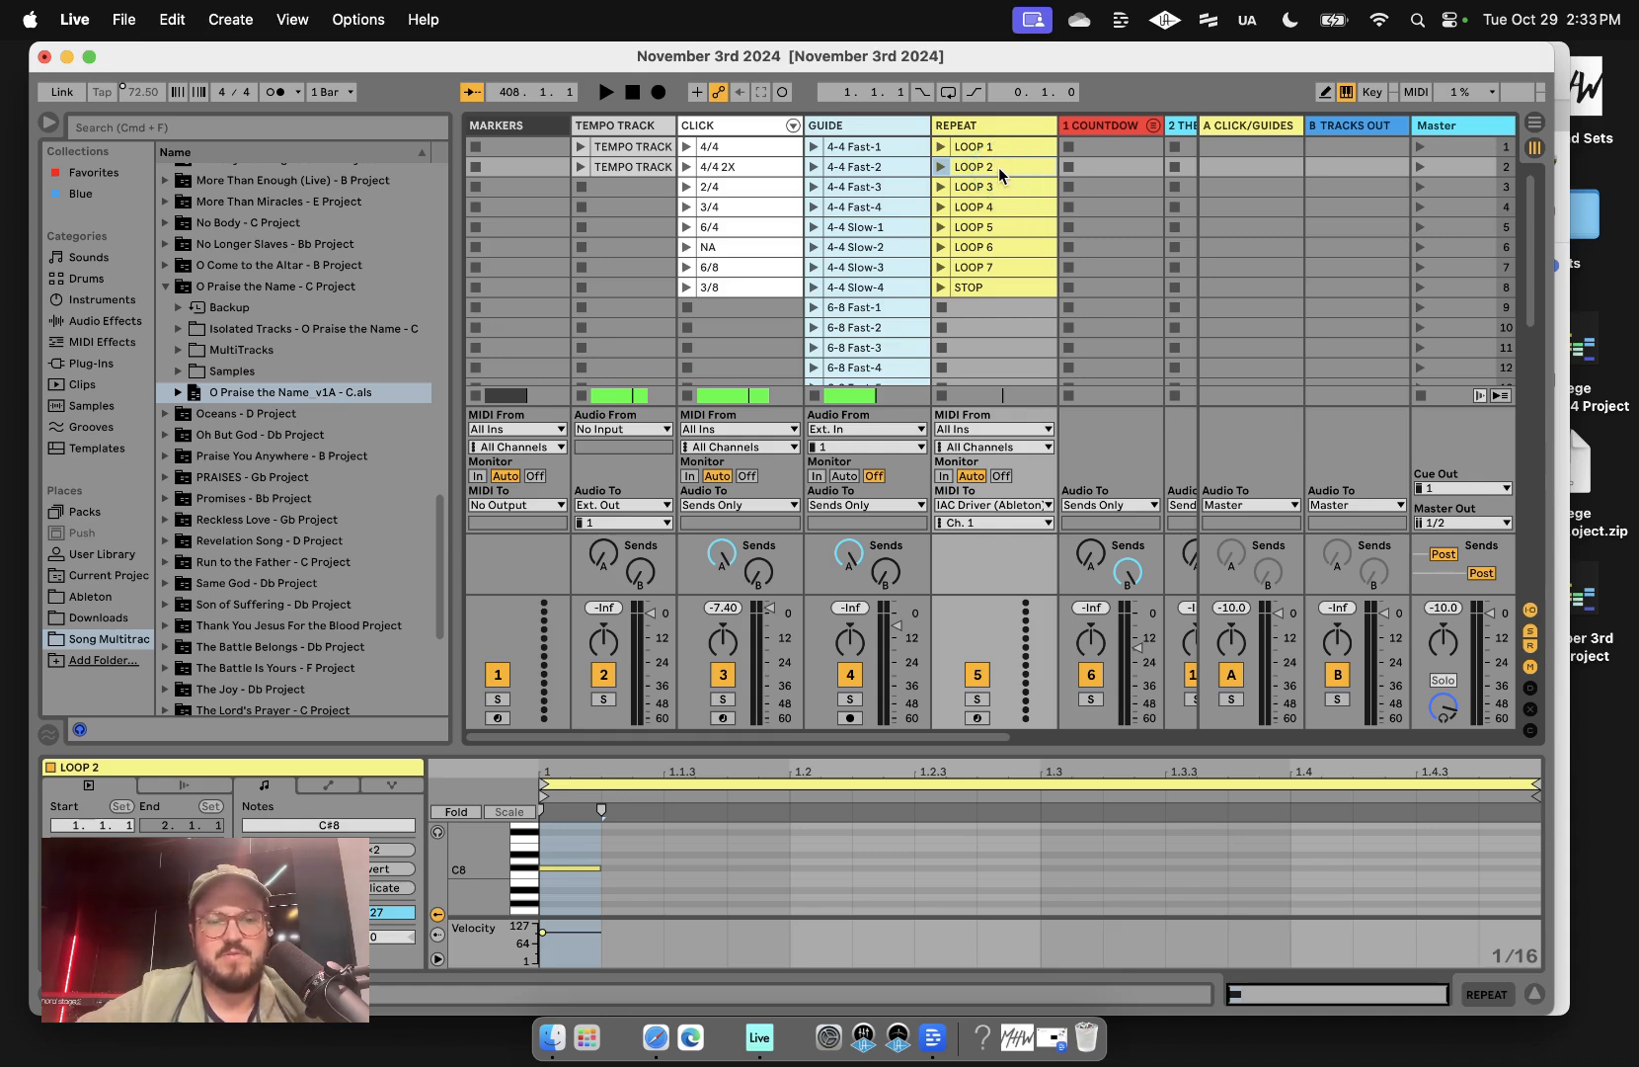
{"action": "key", "text": "Tab"}
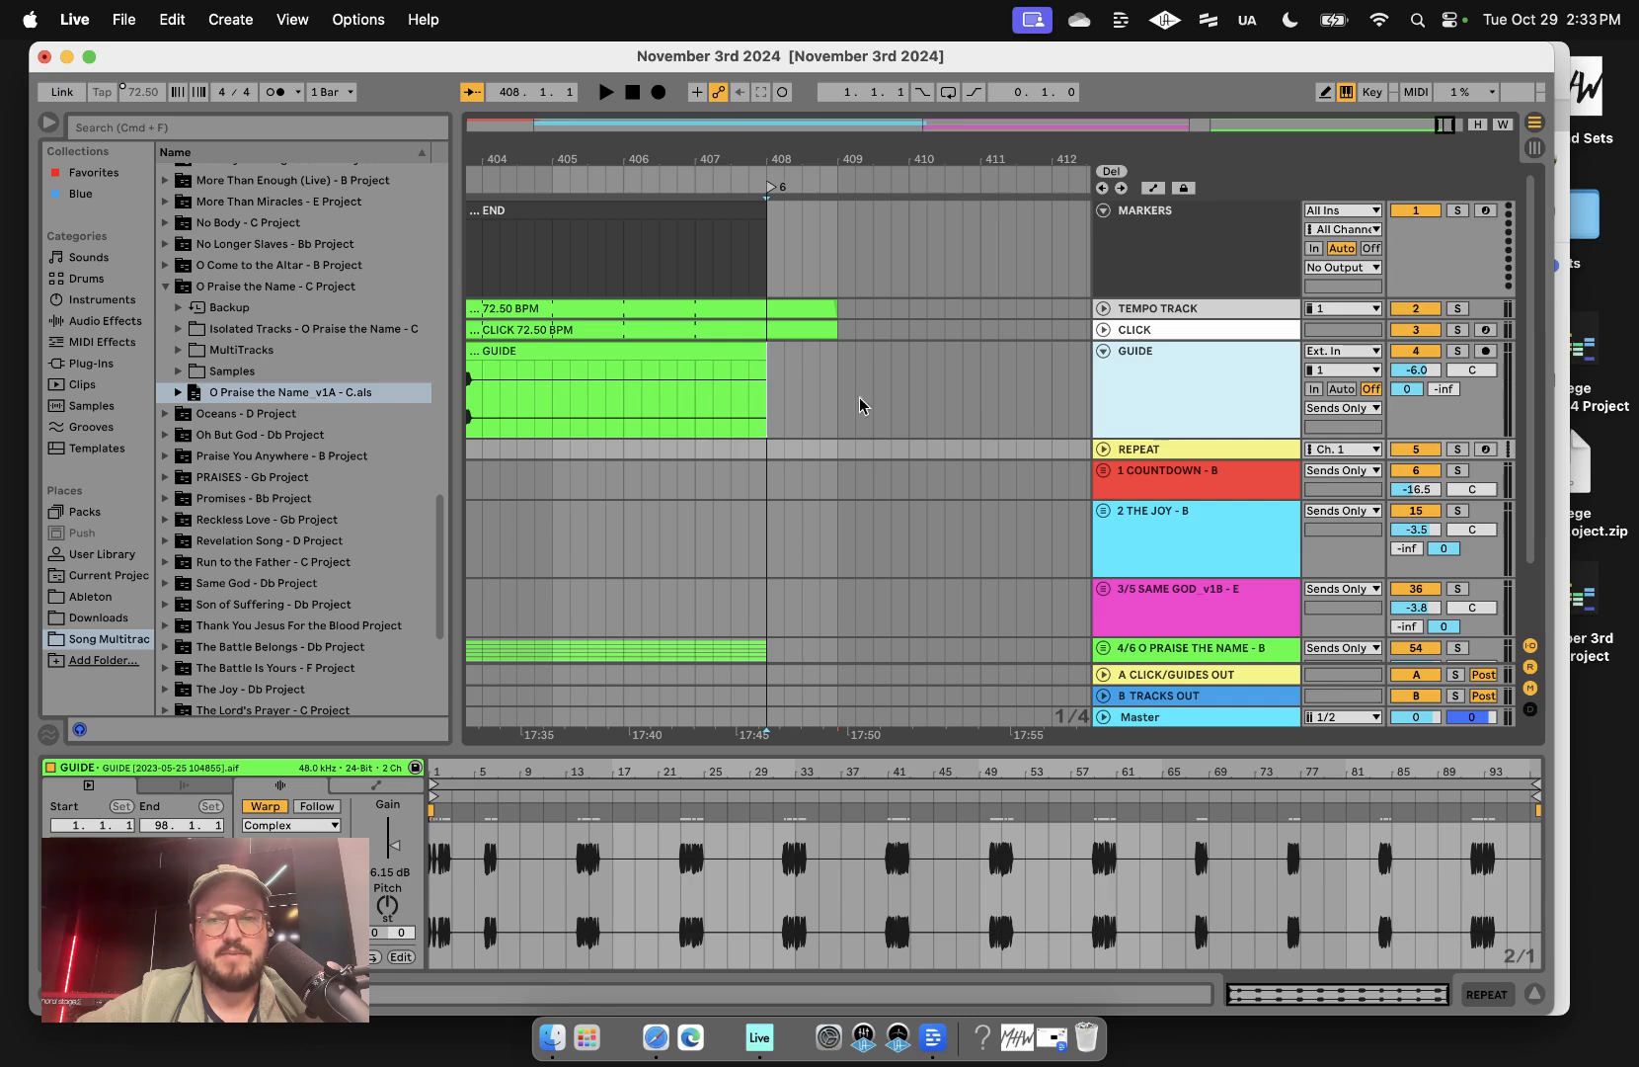
{"action": "left_click", "coordinate": [769, 455]}
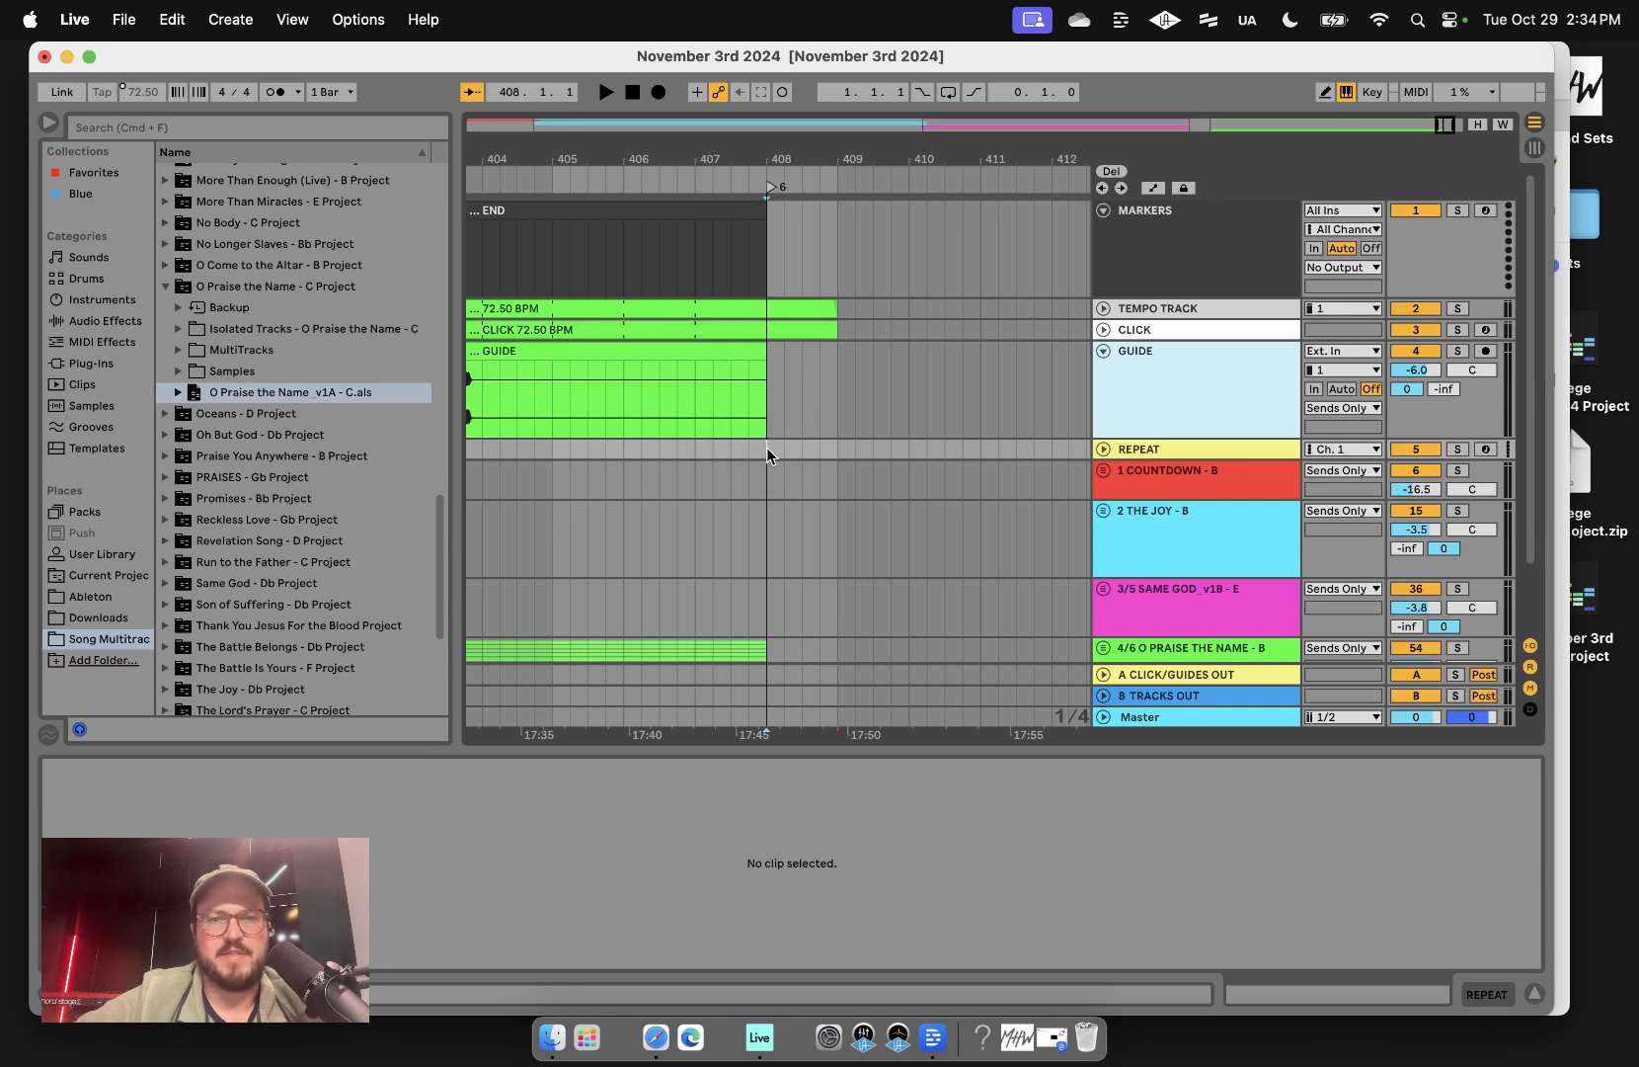
{"action": "key", "text": "super+v"}
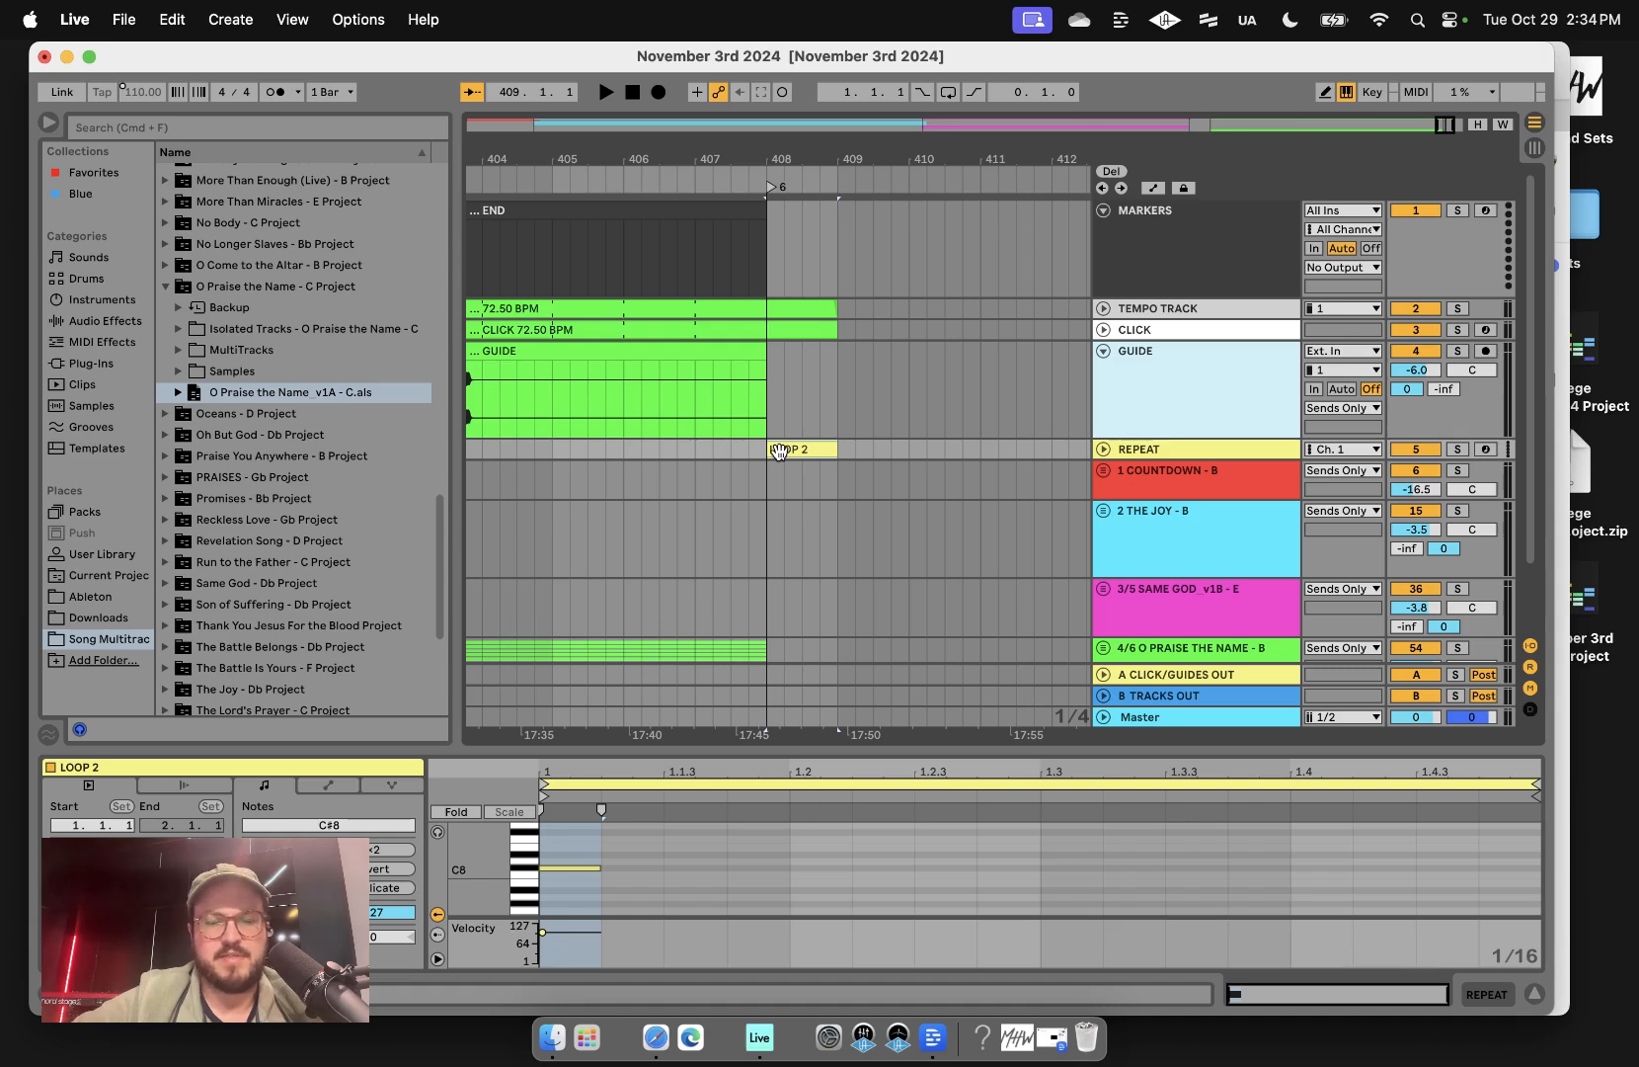
- MIDI-map LOOP 2's note C#8 to locator 6 and play bar 408 briefly to test the repeat
{"action": "key", "text": "super+m"}
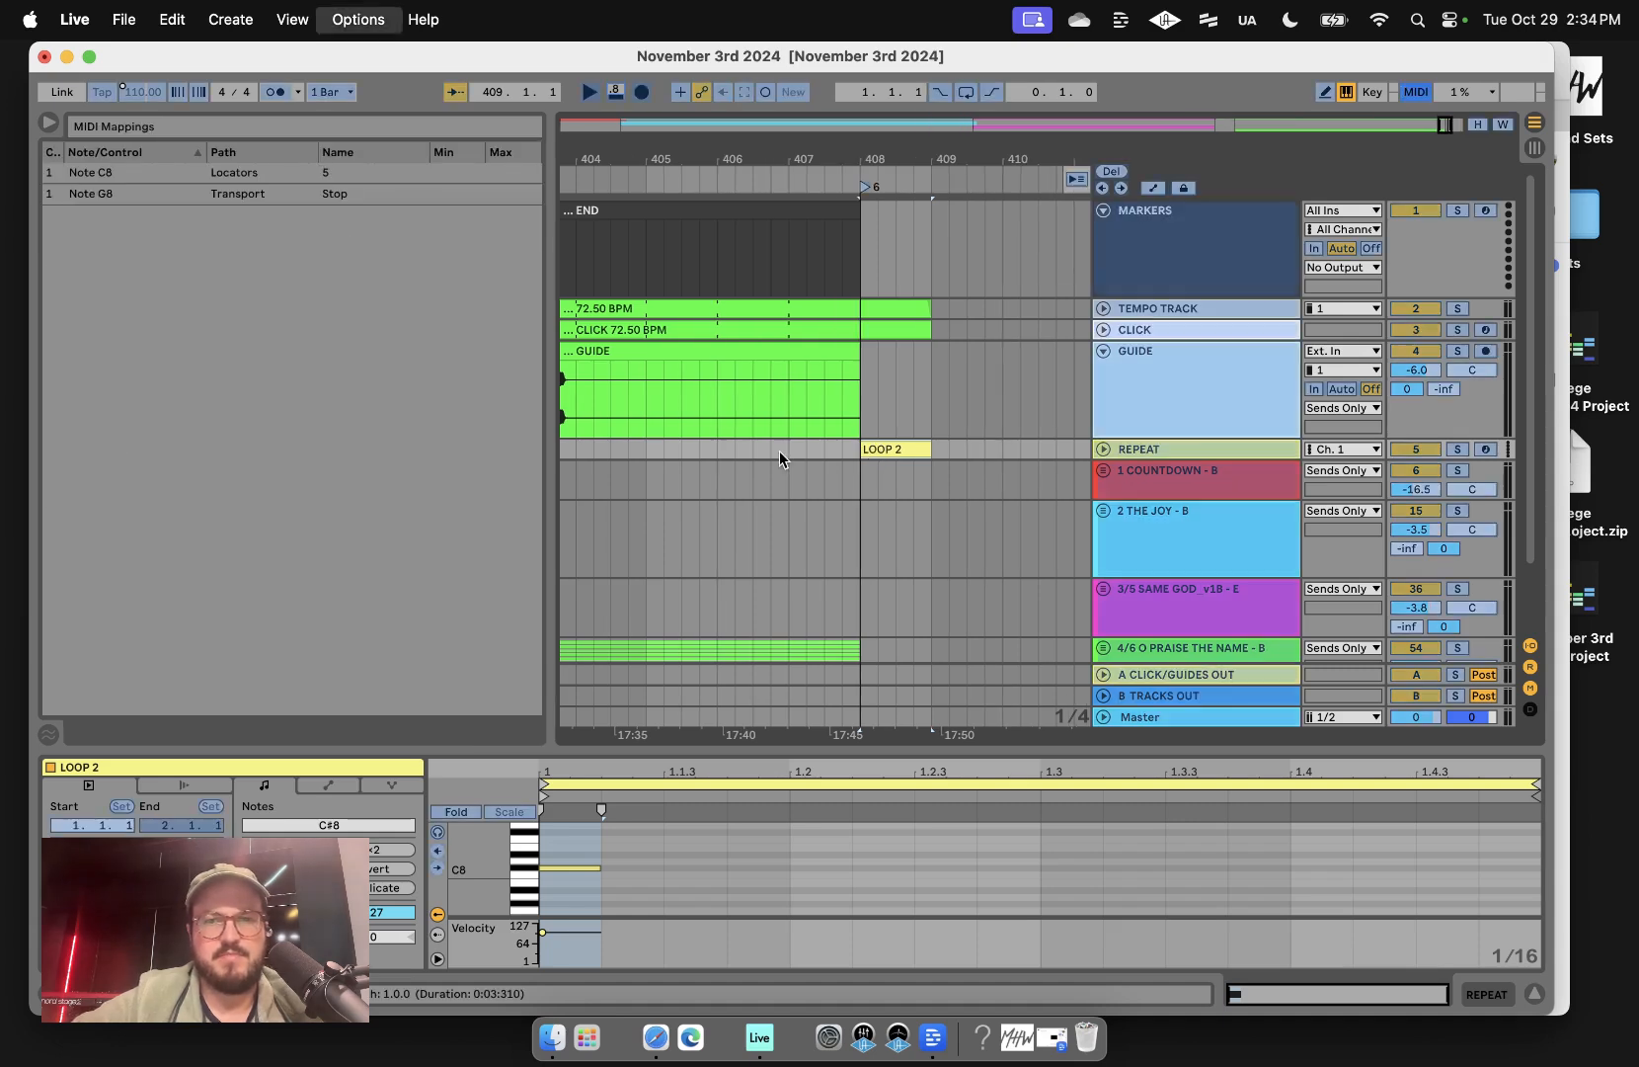
{"action": "left_click", "coordinate": [865, 191]}
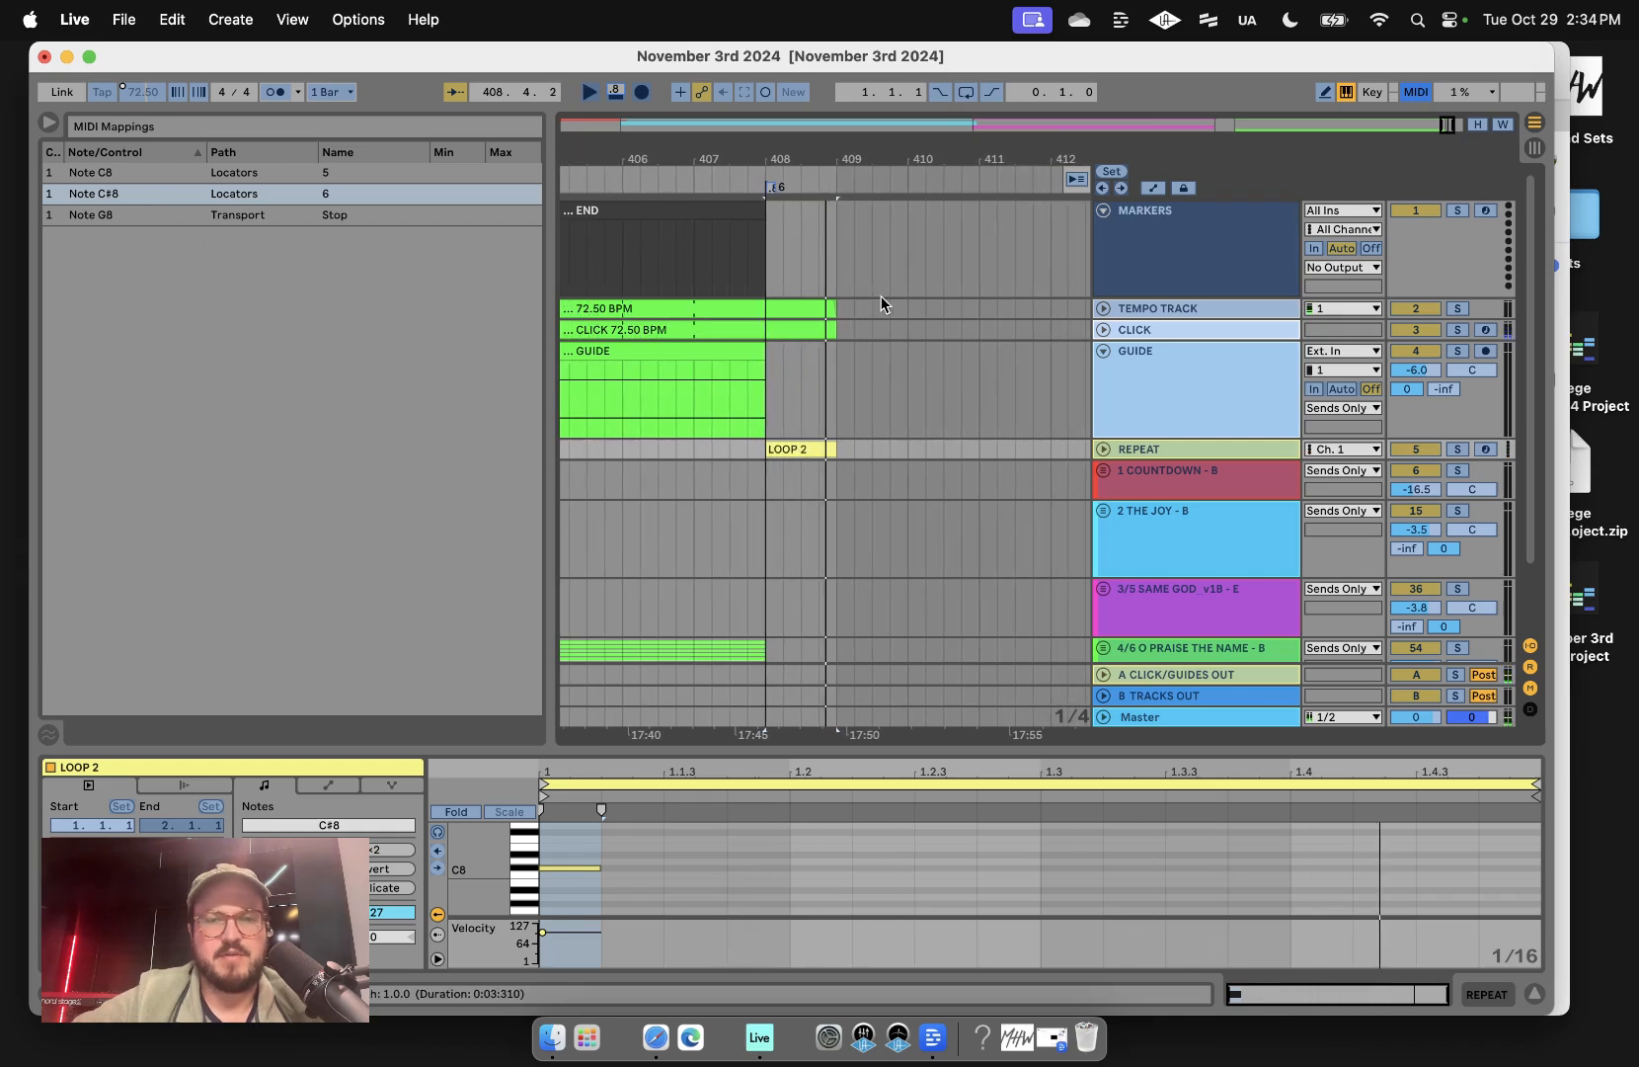
{"action": "key", "text": "super+m"}
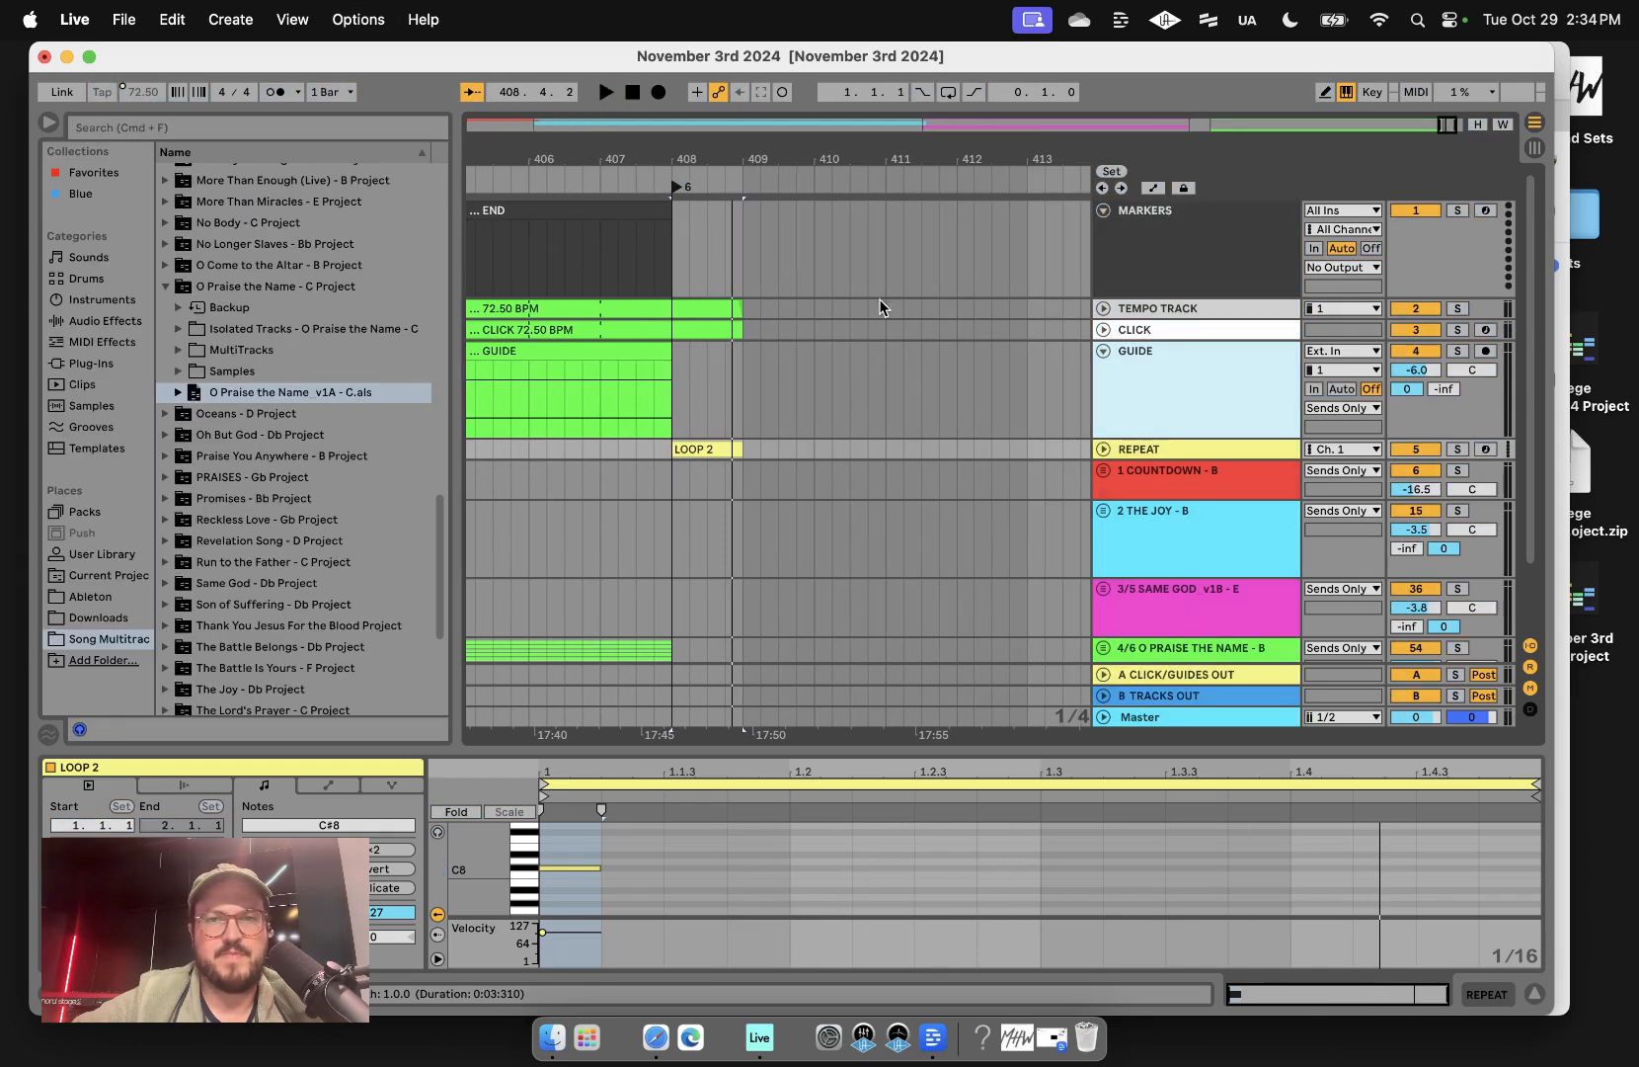
{"action": "key", "text": "space"}
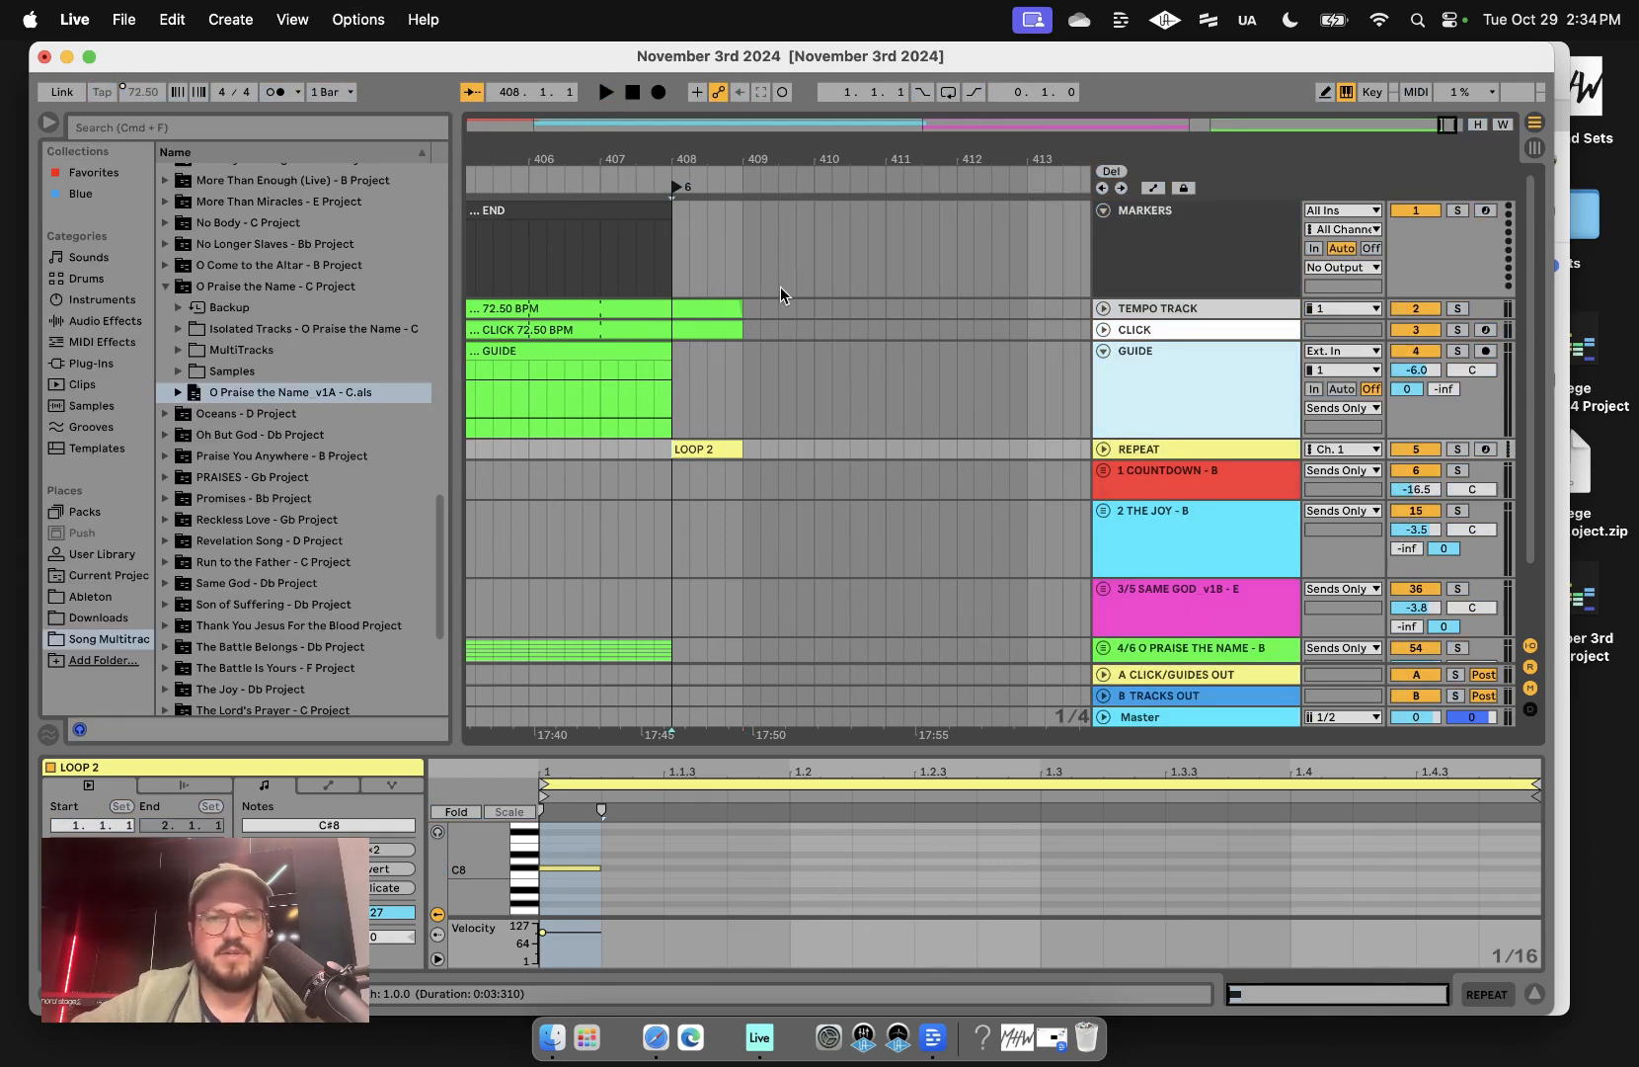
{"action": "key", "text": "space"}
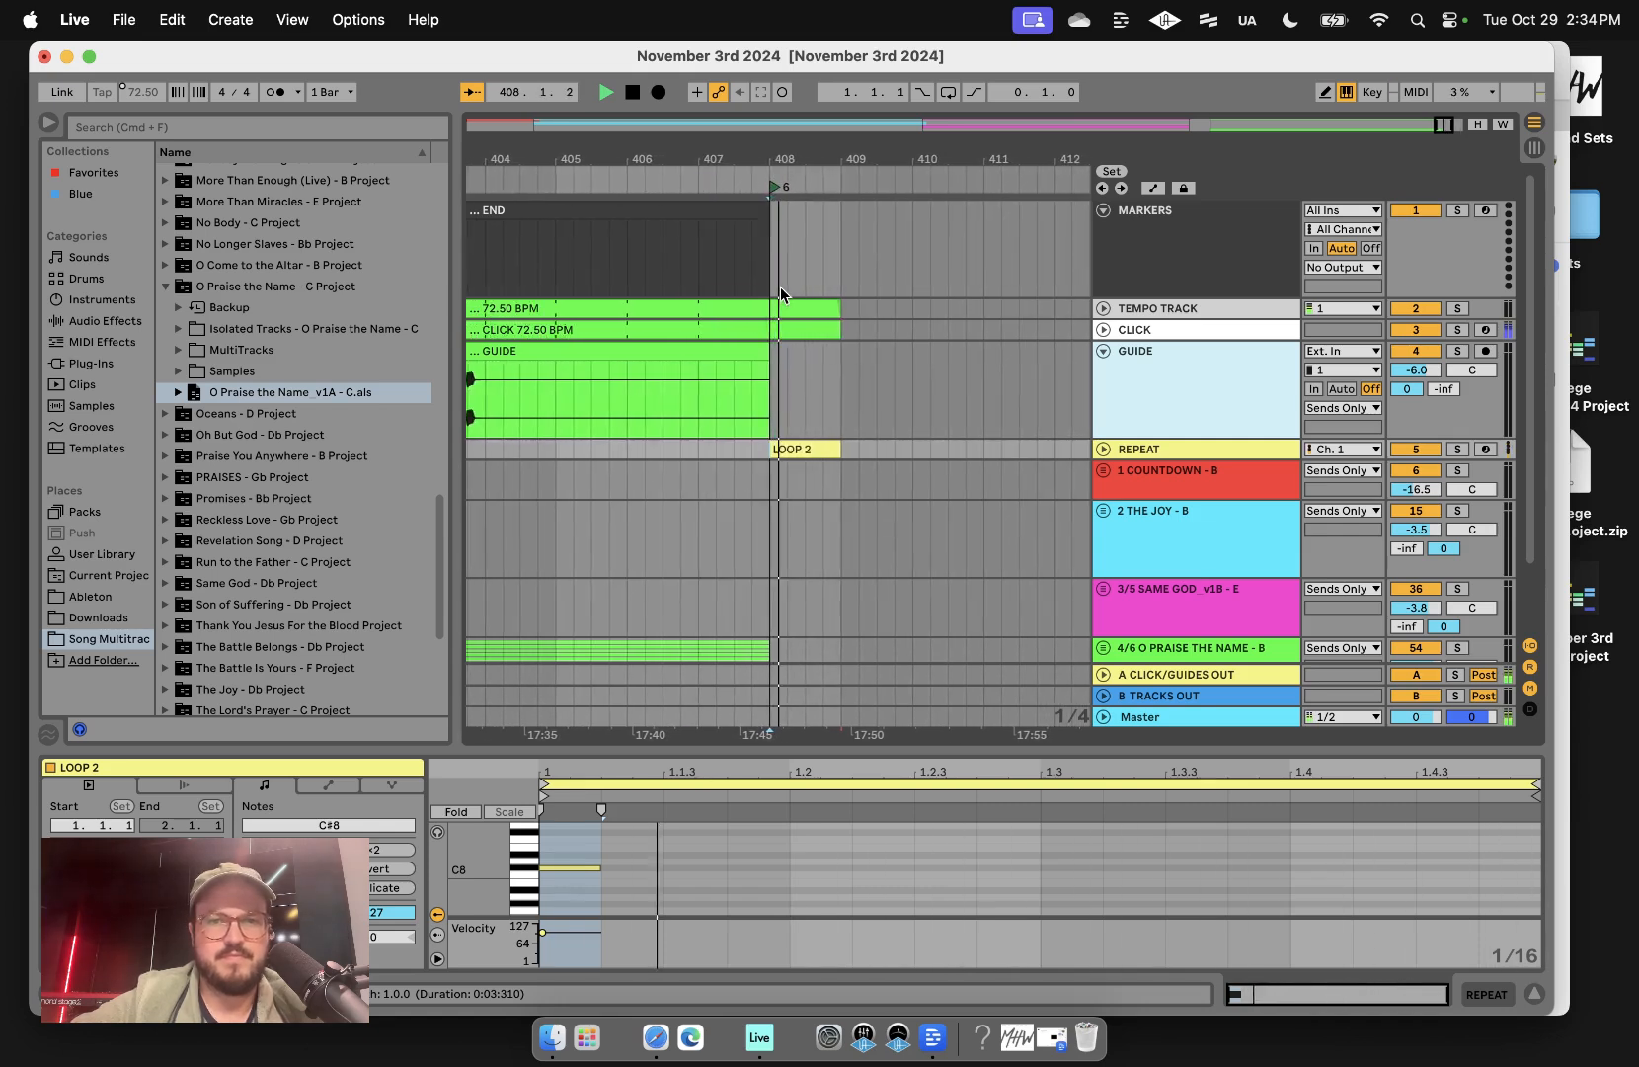
{"action": "key", "text": "space"}
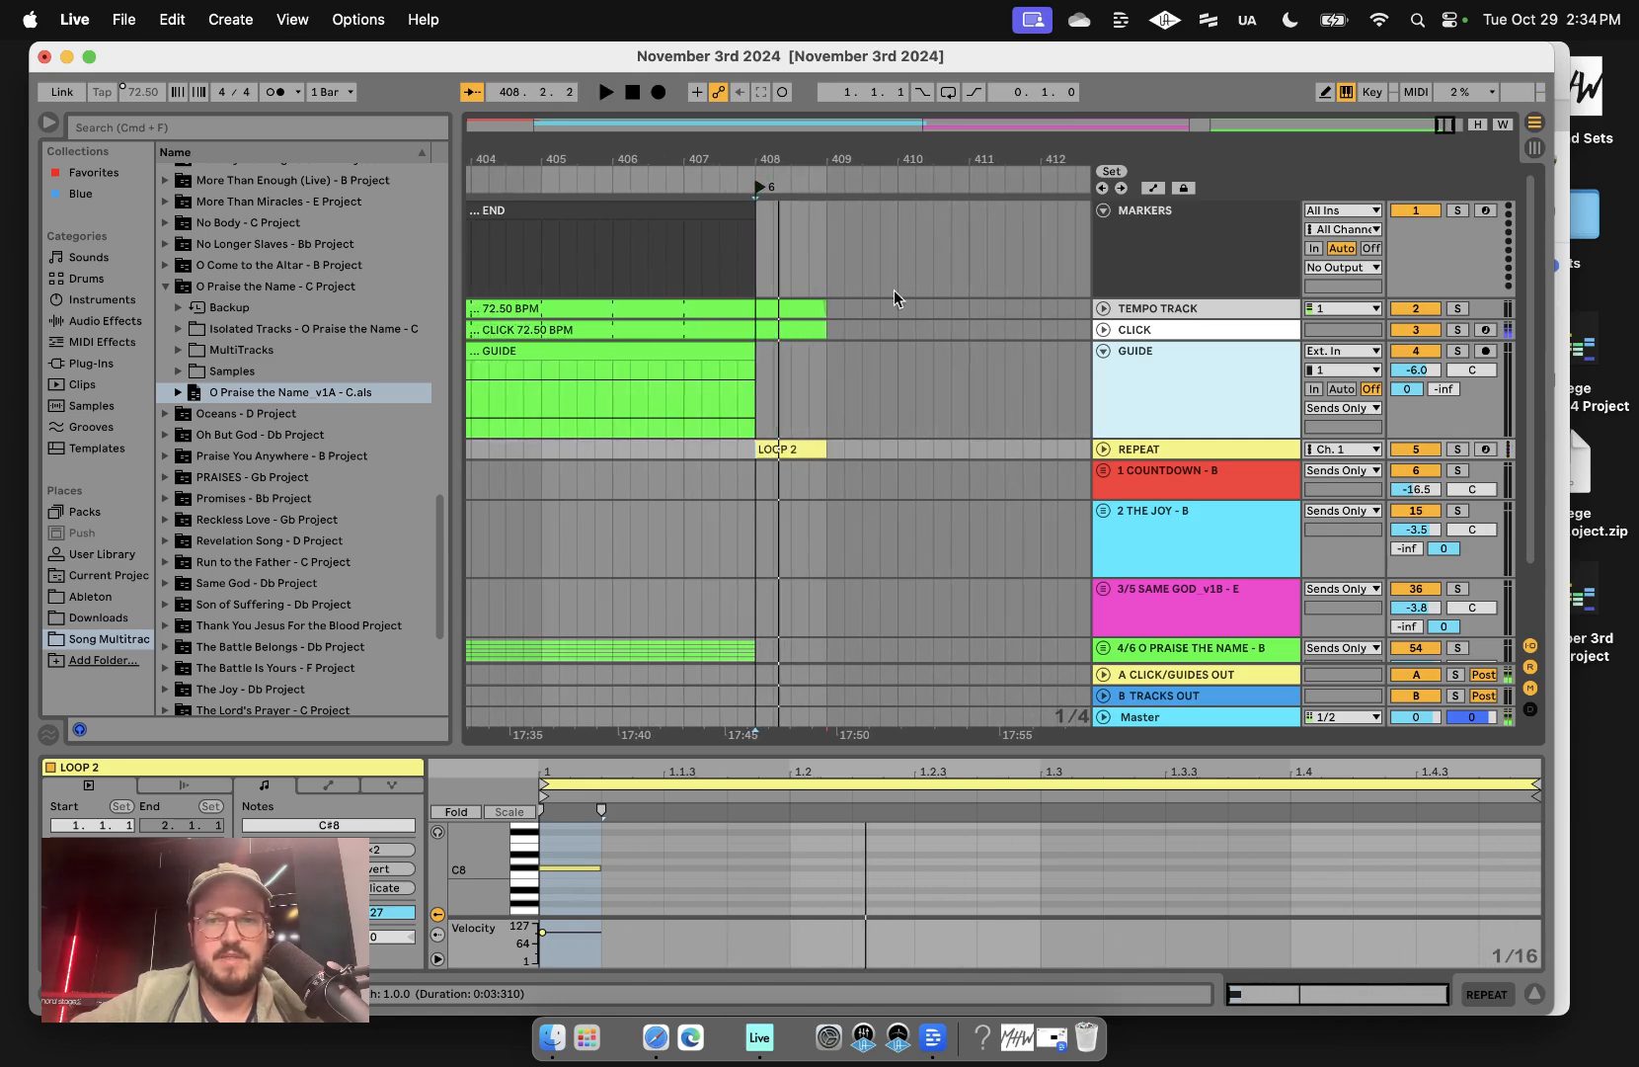
- Fold the GUIDE track and colour the LOOP 2 clip at bar 408 green to match O Praise the Name
{"action": "left_click", "coordinate": [1103, 351]}
{"action": "left_click", "coordinate": [810, 376]}
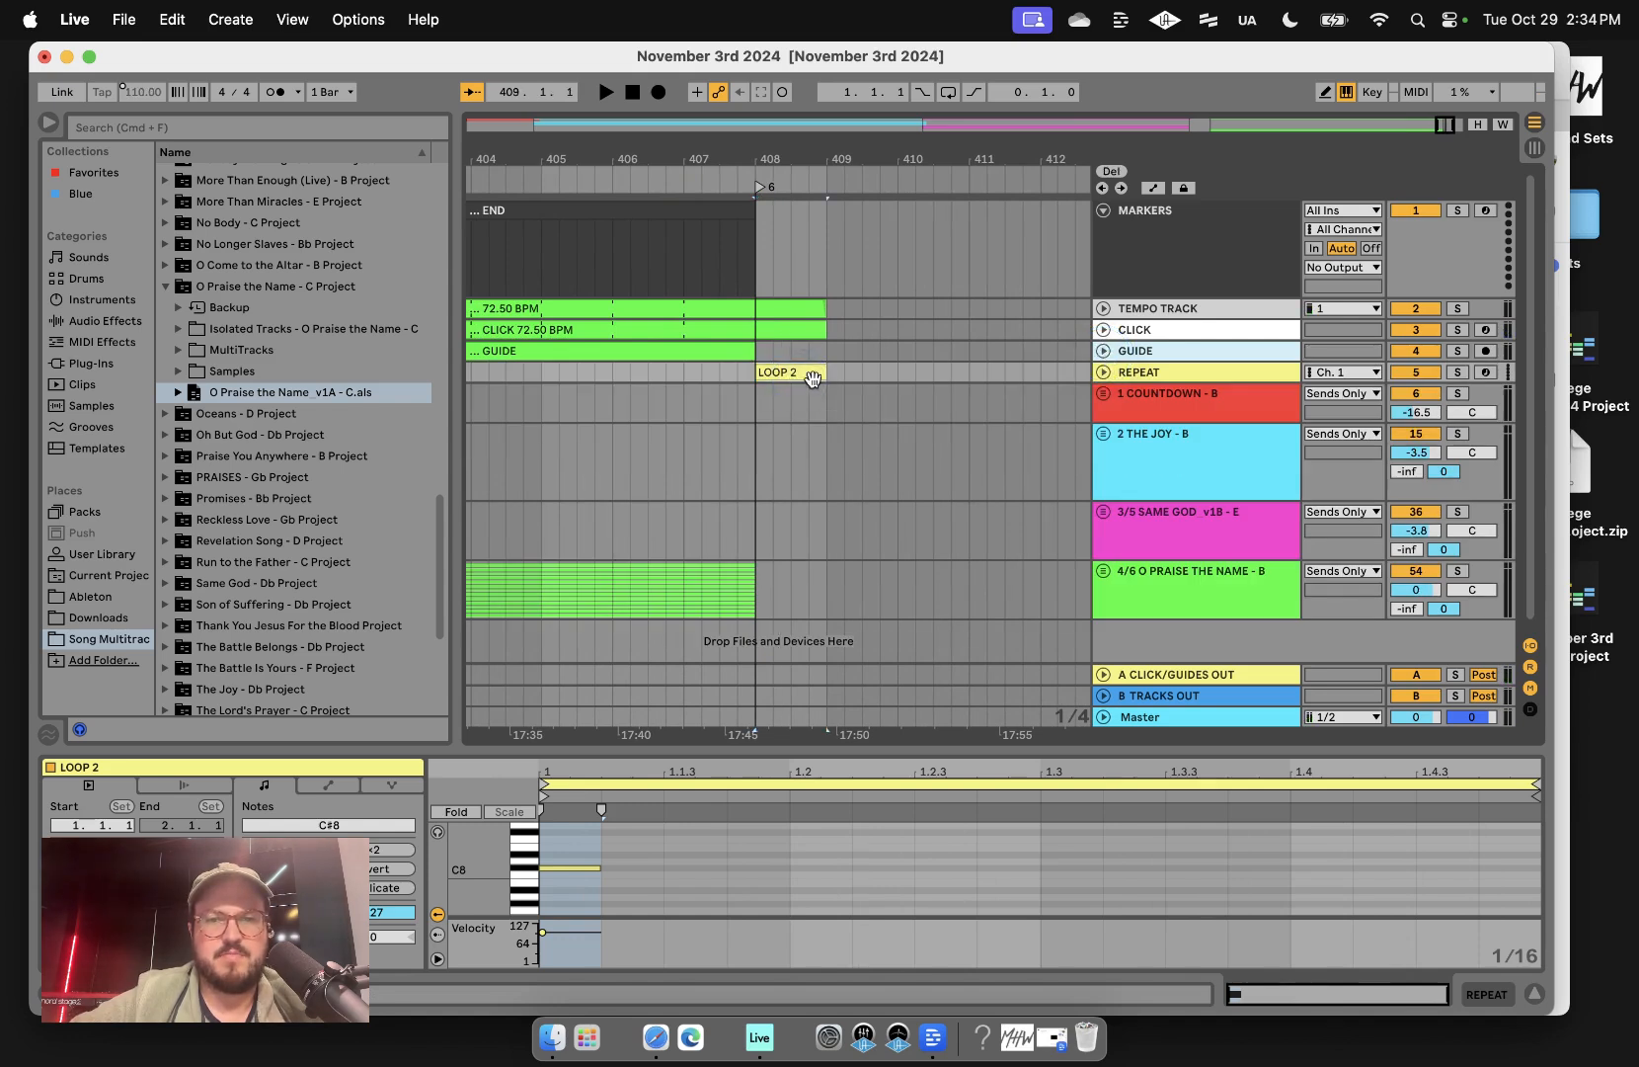
{"action": "right_click", "coordinate": [812, 379]}
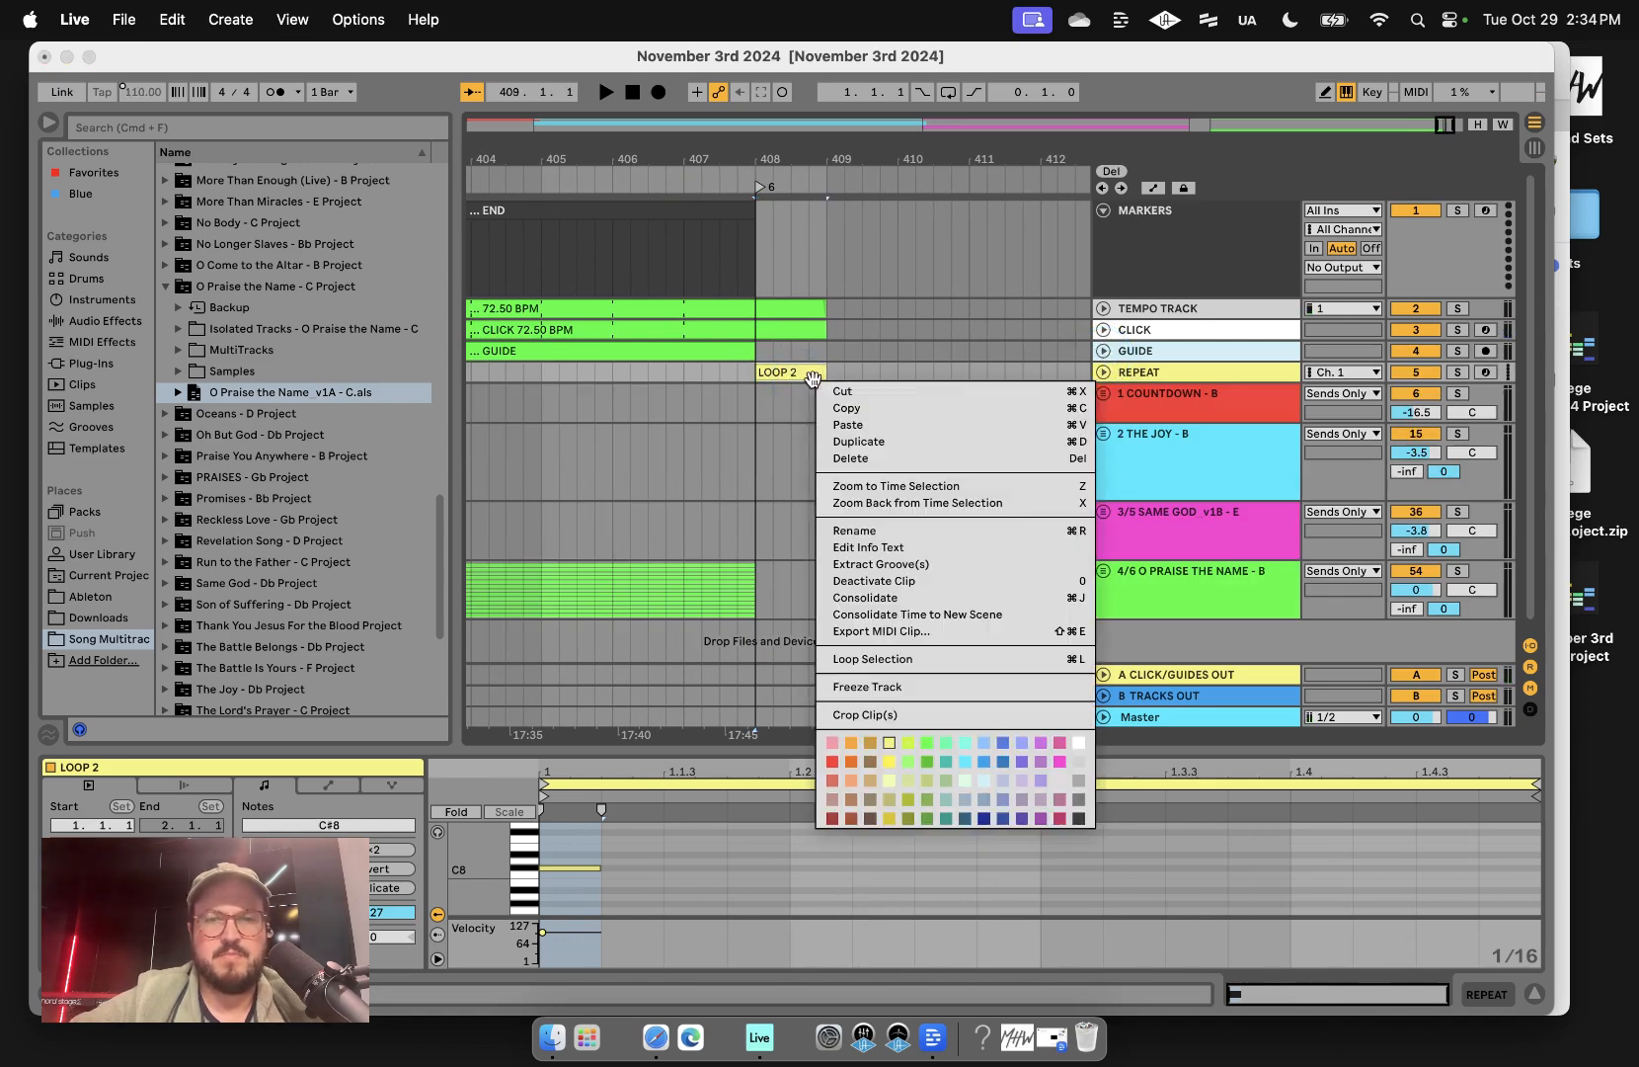
{"action": "left_click", "coordinate": [925, 741]}
{"action": "left_click", "coordinate": [923, 470]}
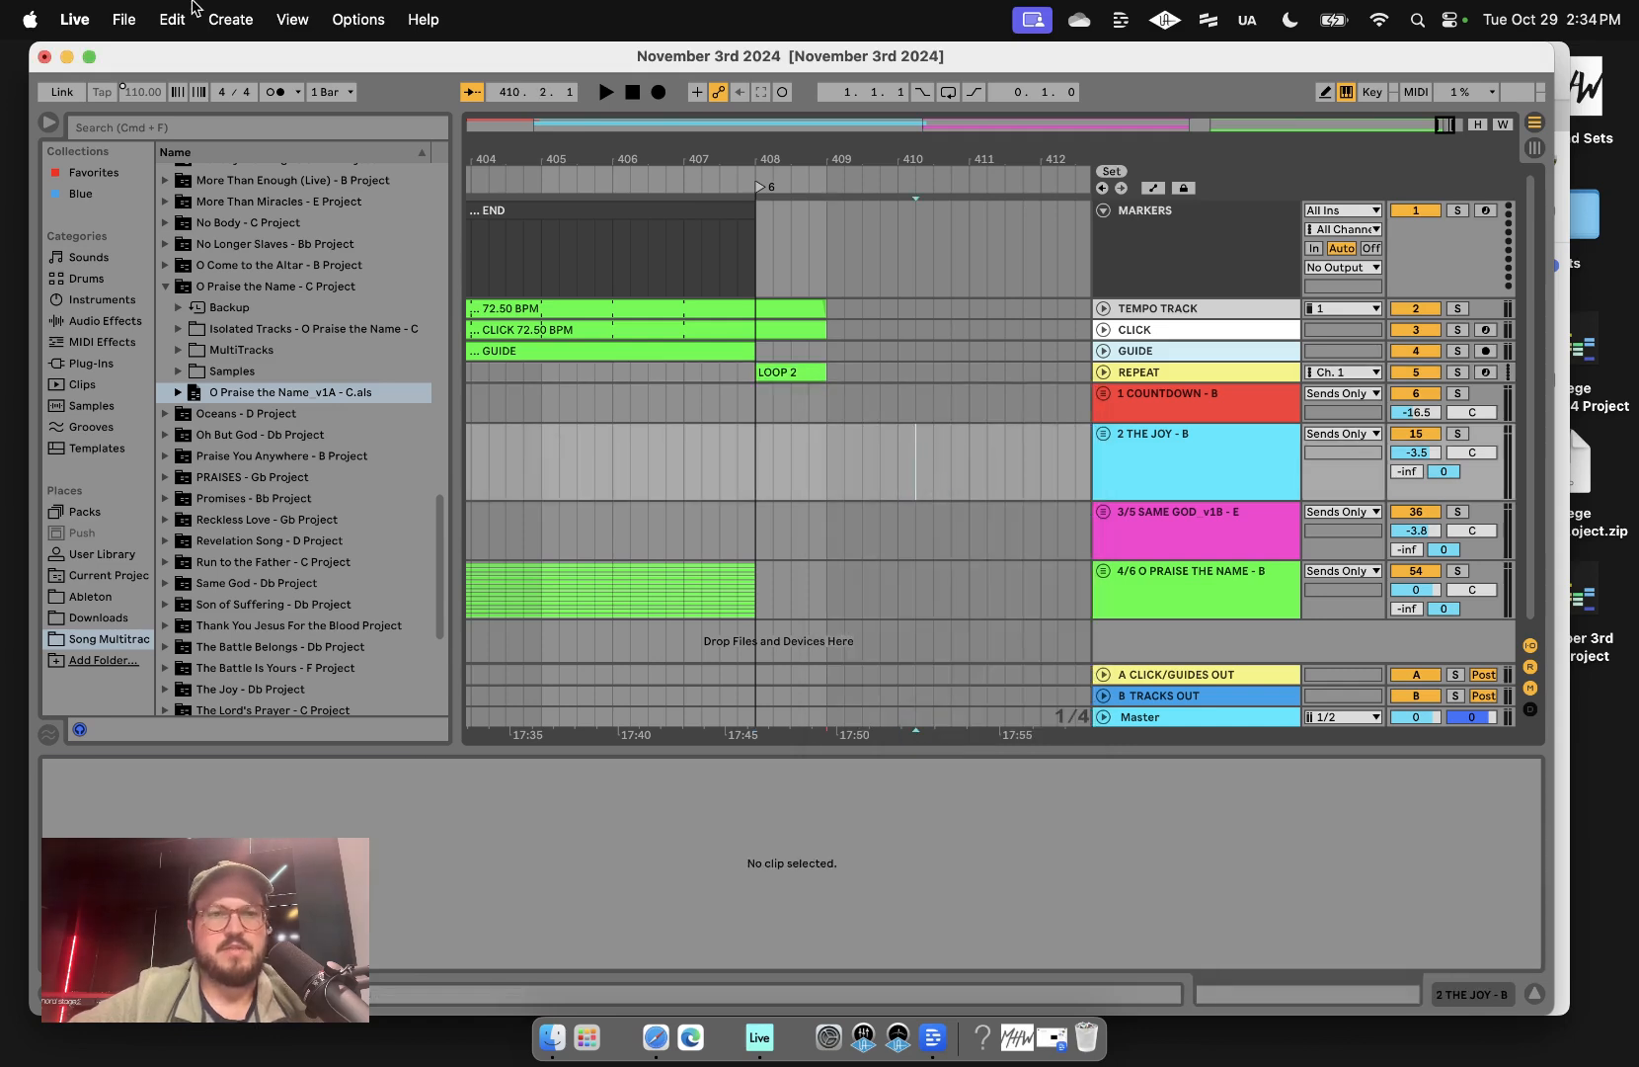
- Collect all and save the set, copying in files from elsewhere, other Projects and the User Library but not Factory Packs
{"action": "left_click", "coordinate": [126, 22]}
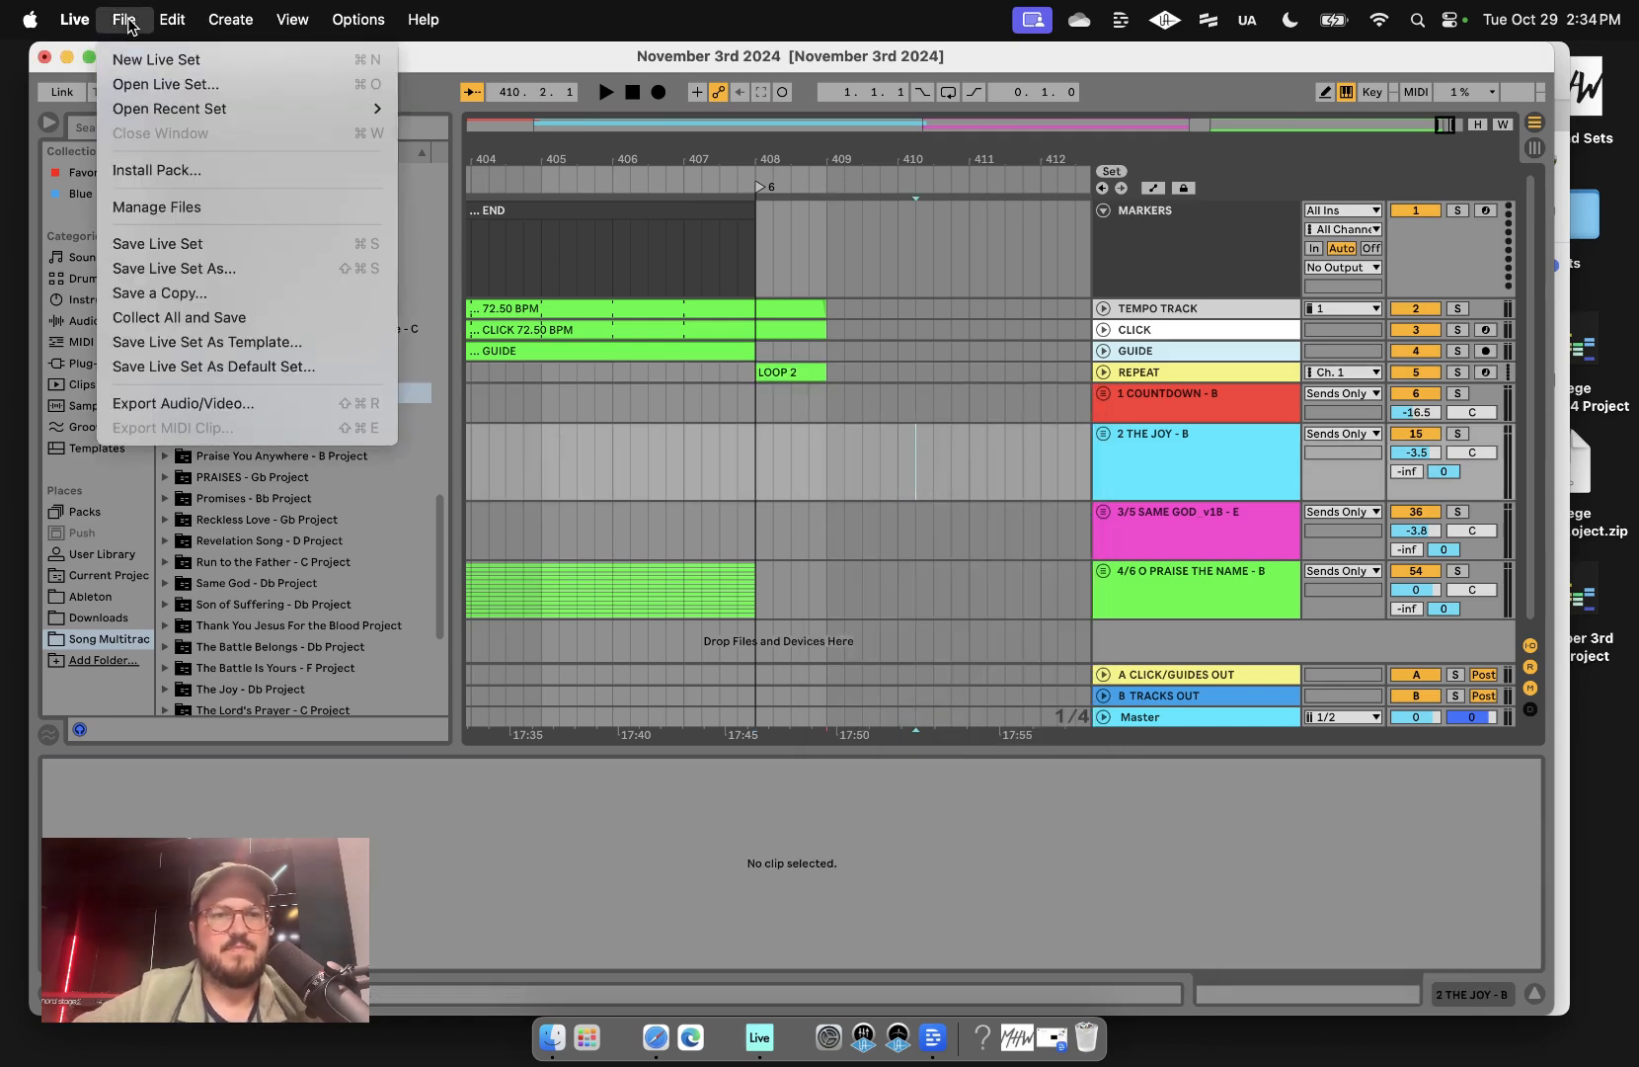
{"action": "left_click", "coordinate": [303, 324]}
{"action": "key", "text": "Return"}
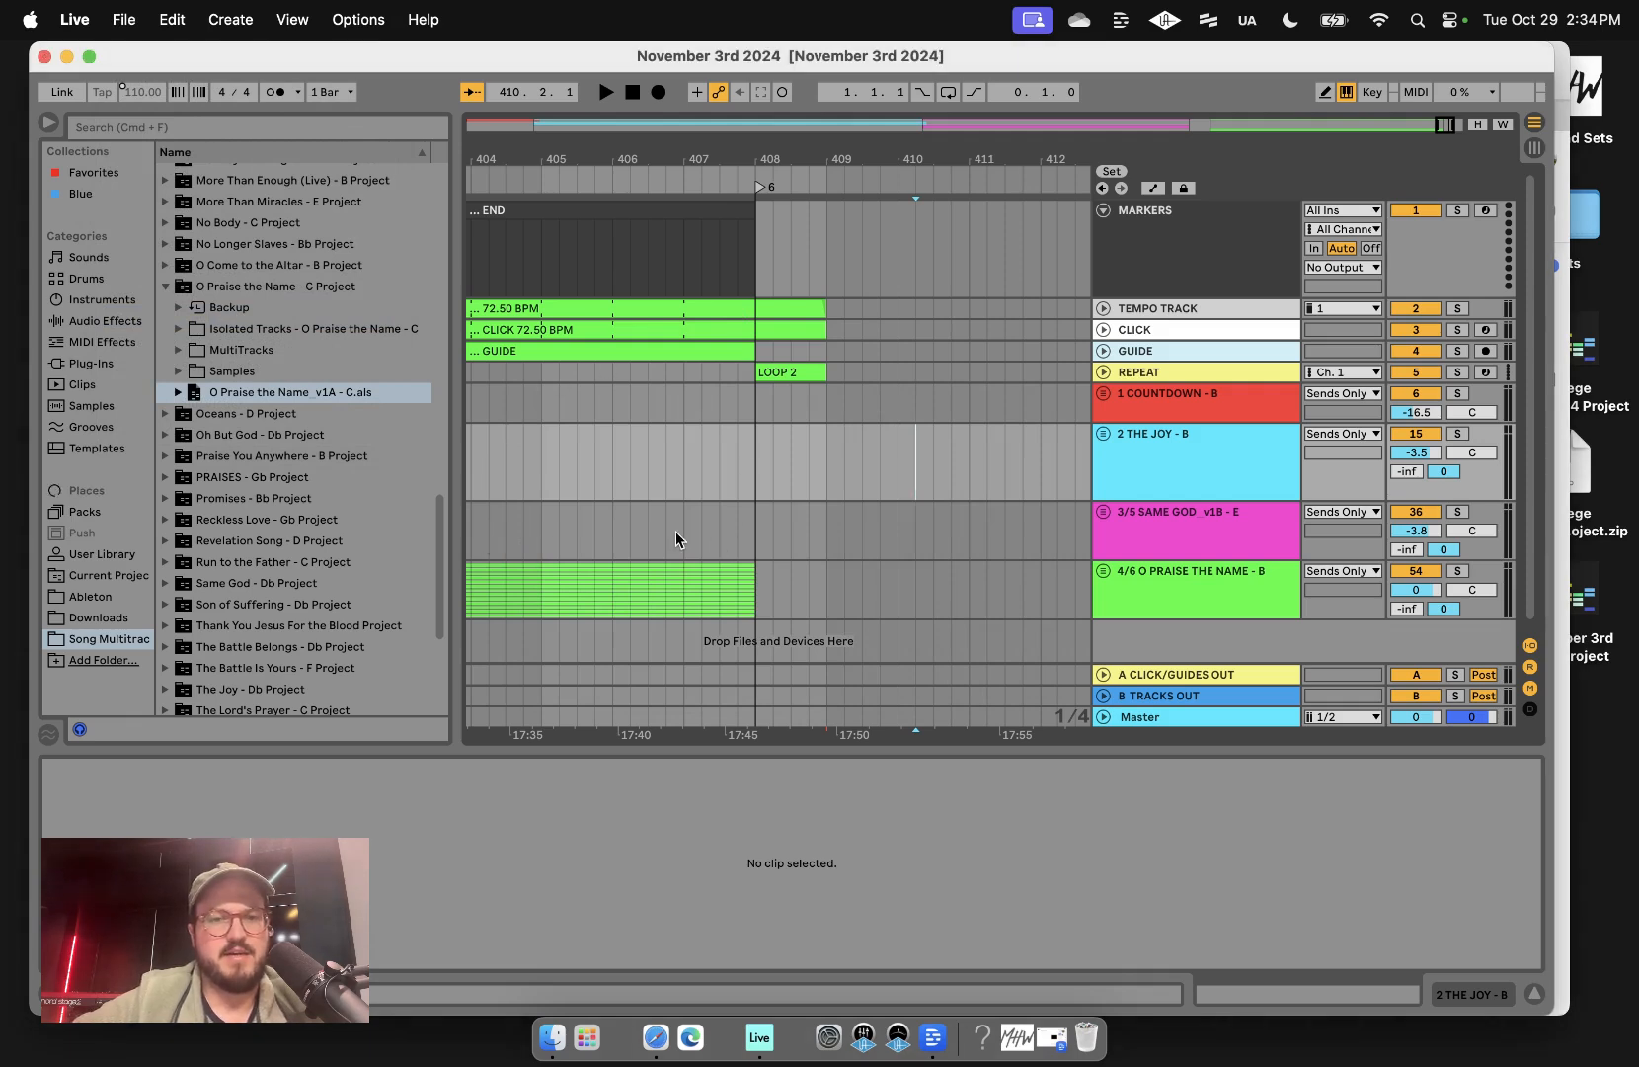
{"action": "left_click", "coordinate": [130, 21]}
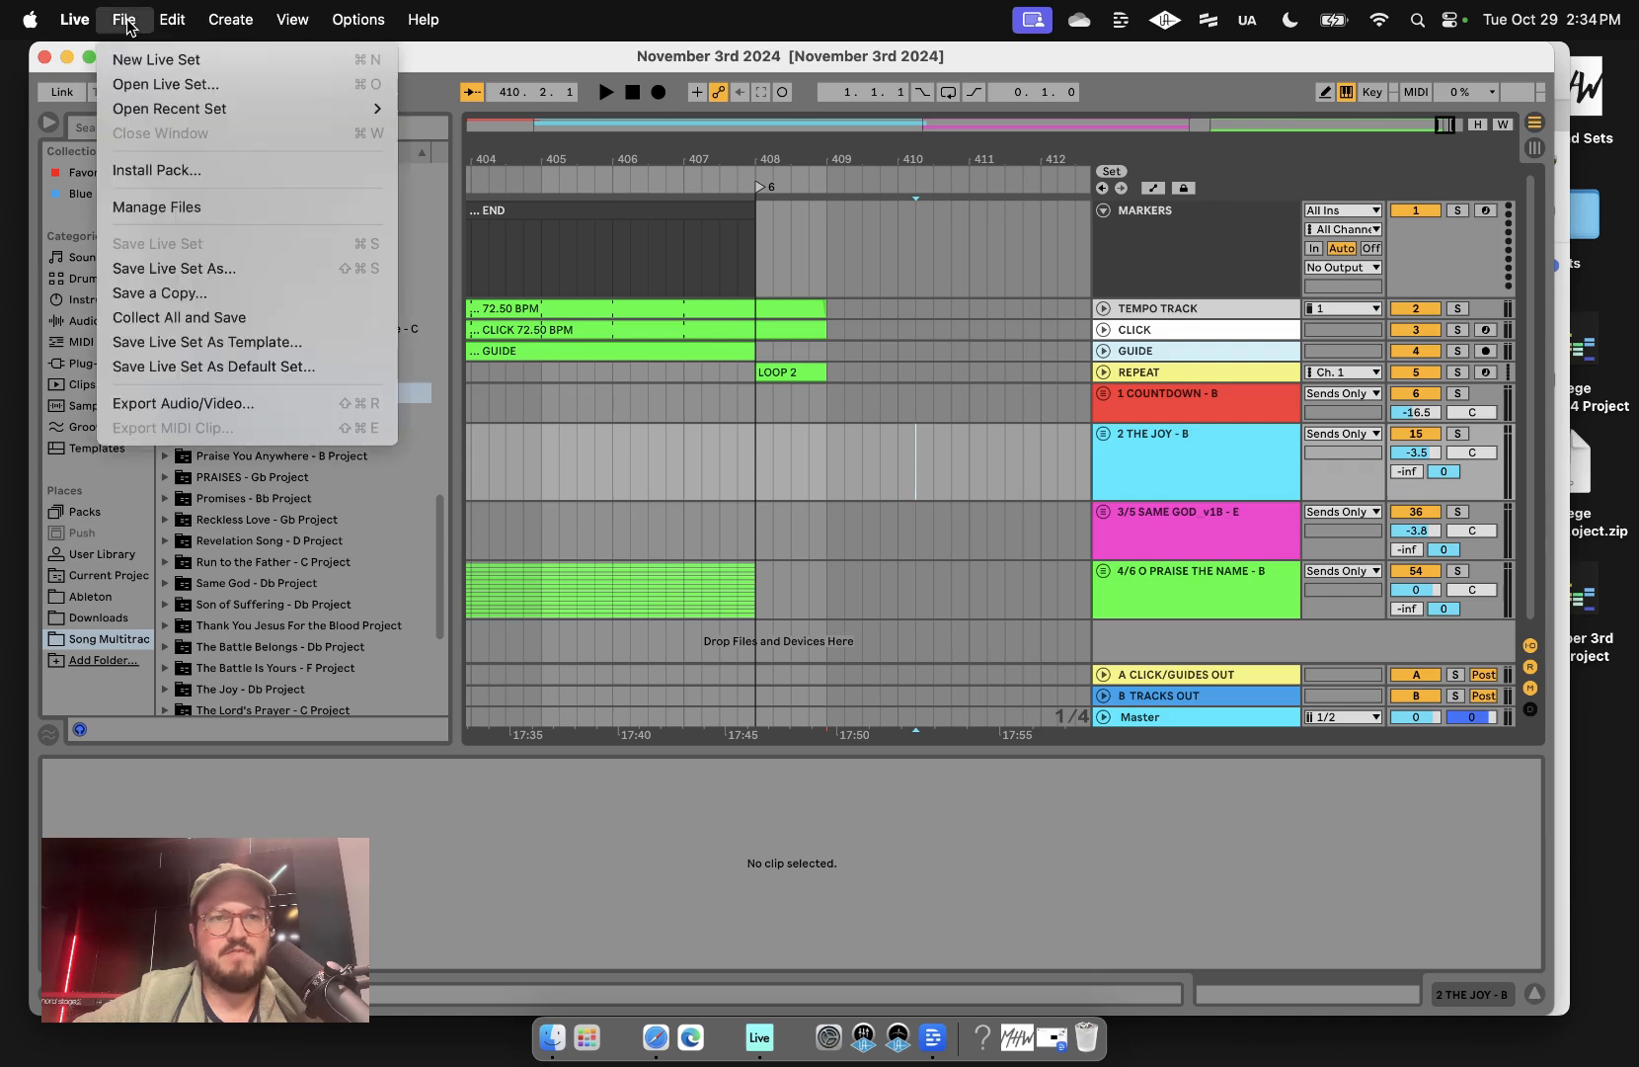
{"action": "left_click", "coordinate": [188, 314]}
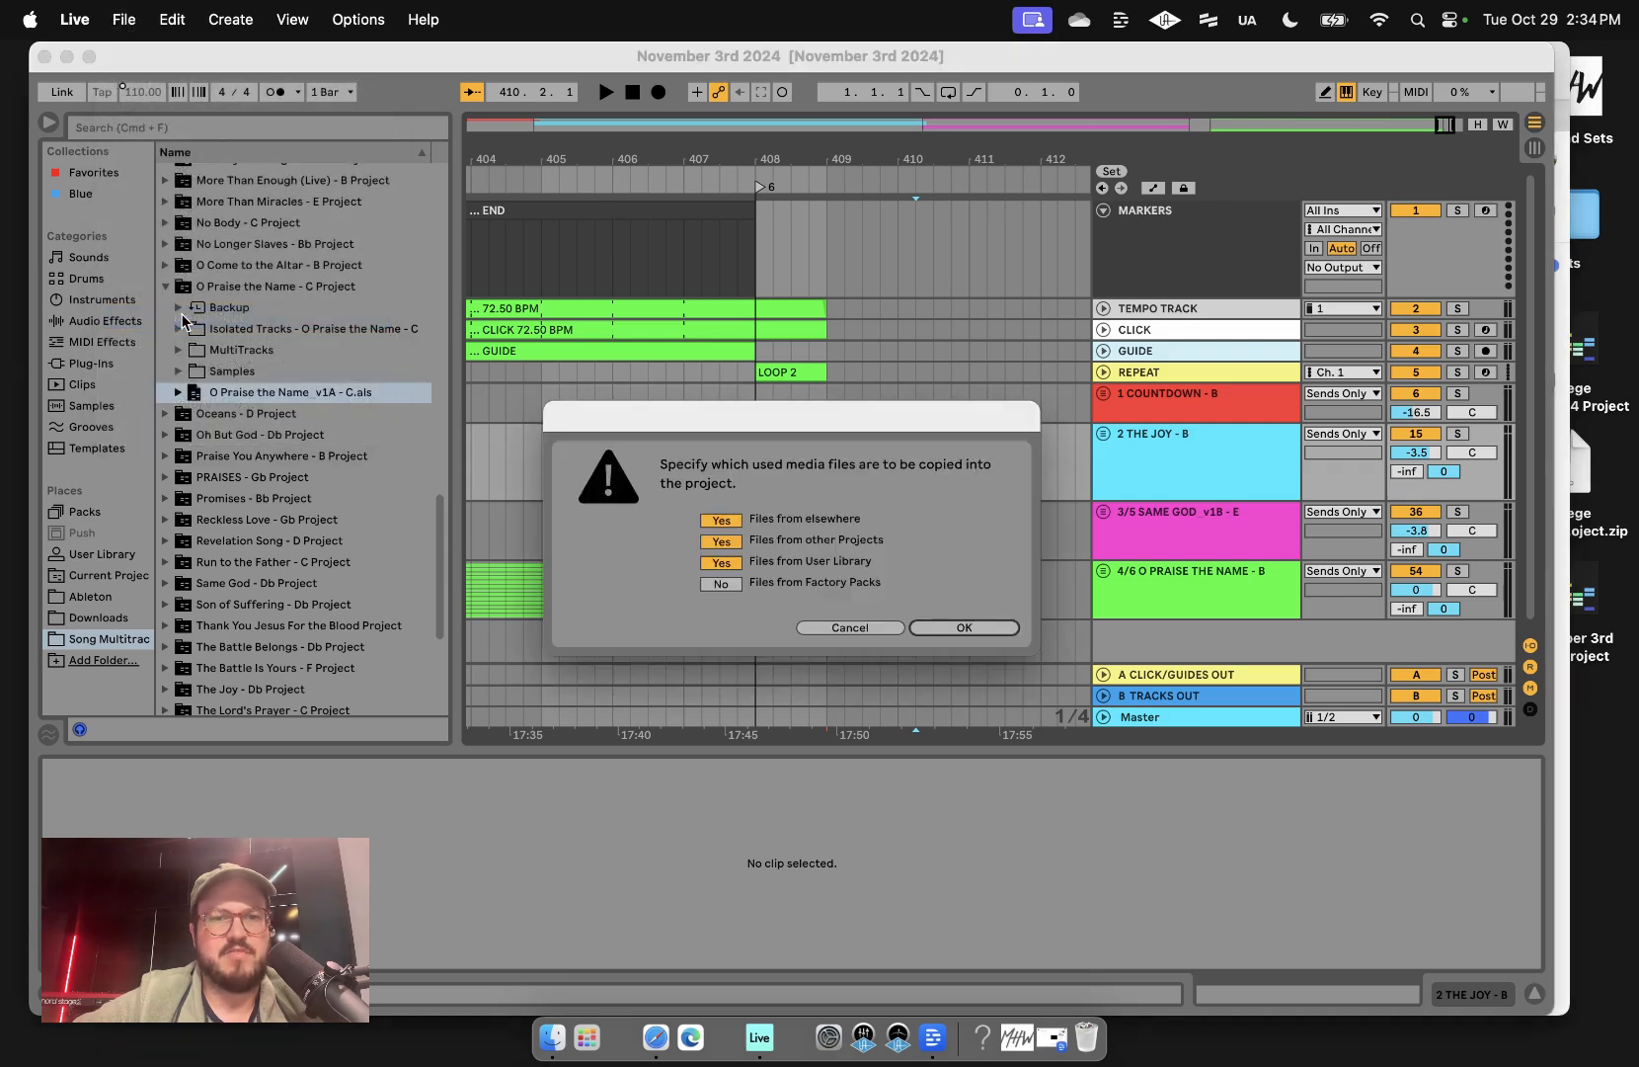
{"action": "left_click", "coordinate": [964, 628]}
- Review the whole arrangement and test the key-mapped locators by jumping through 1 to 6, ending back at locator 1
{"action": "scroll", "coordinate": [661, 542], "scroll_direction": "down", "scroll_amount": 3}
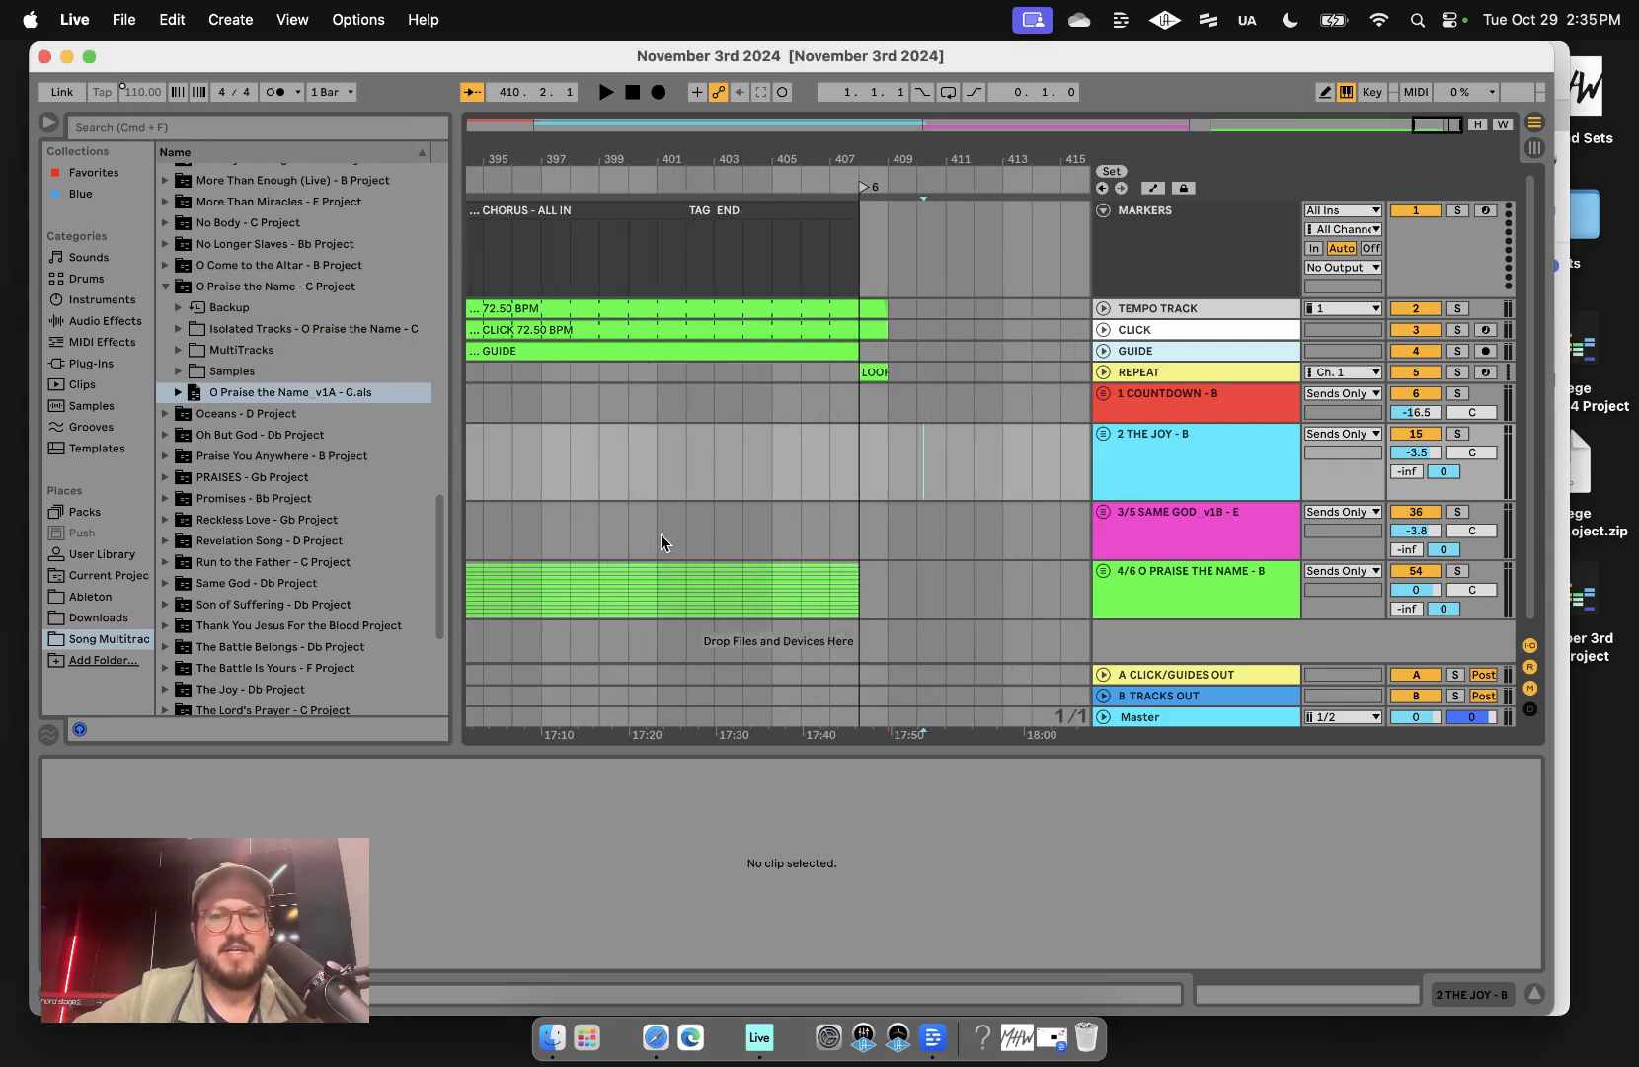
{"action": "scroll", "coordinate": [661, 541], "scroll_direction": "left", "scroll_amount": 10}
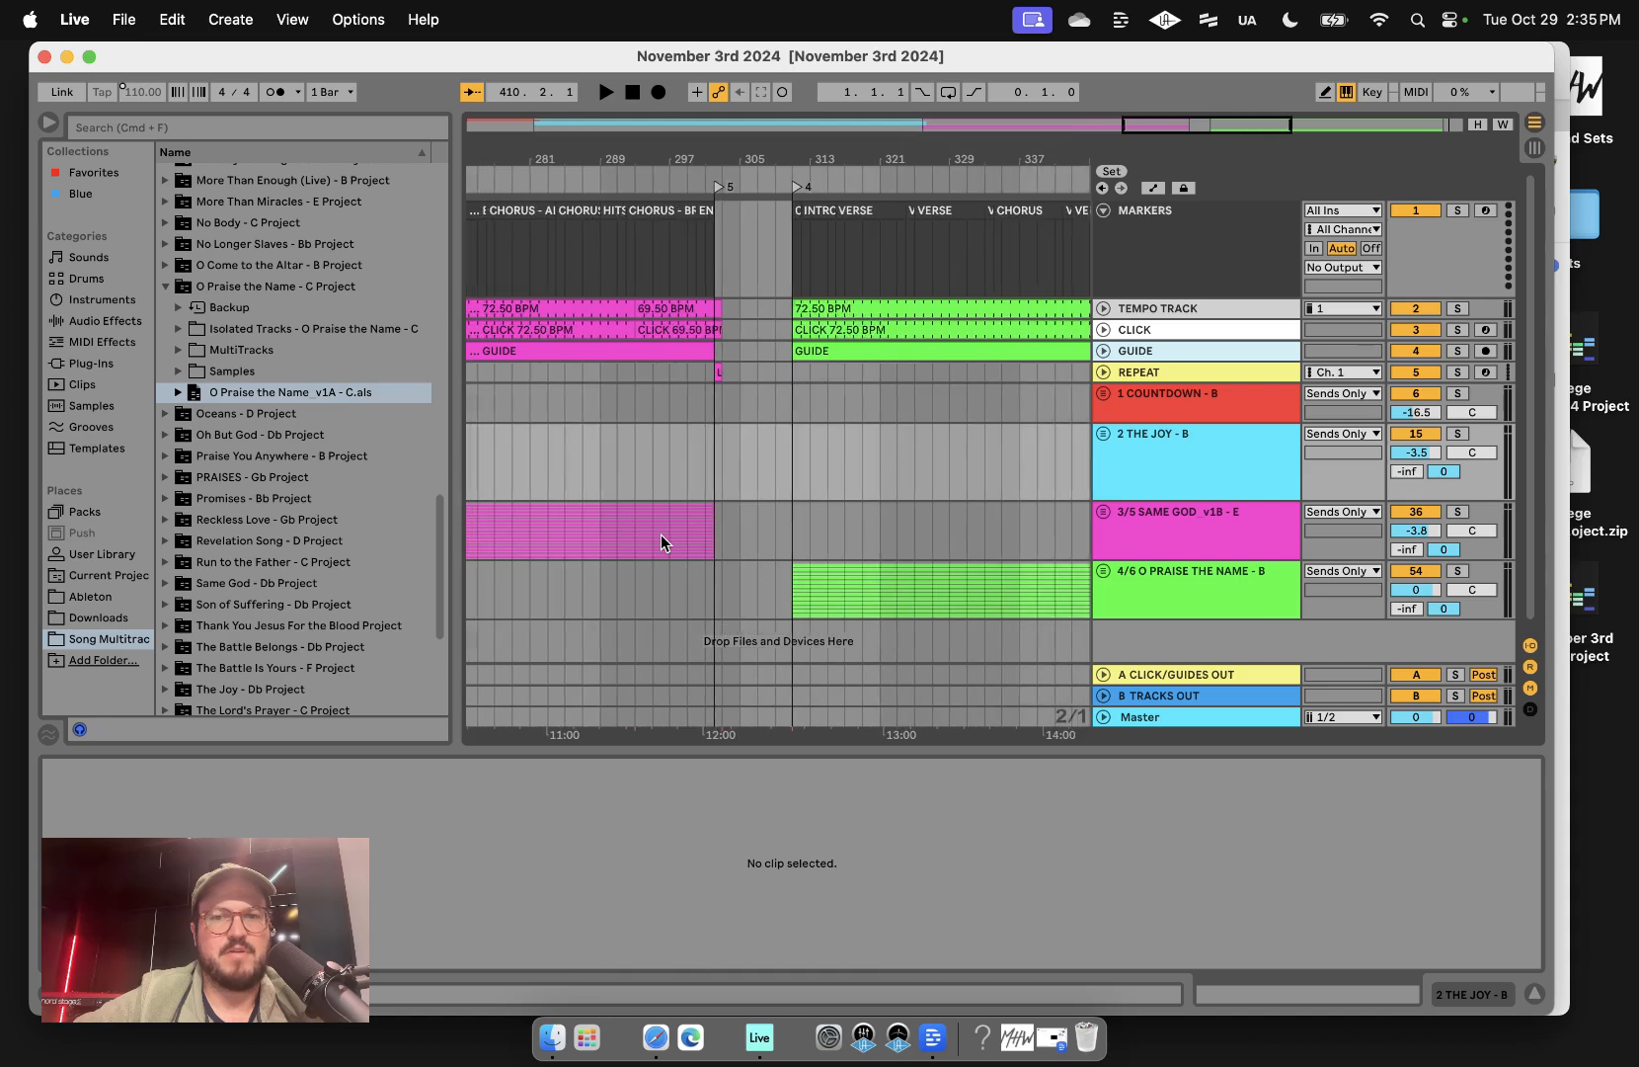
{"action": "scroll", "coordinate": [661, 541], "scroll_direction": "left", "scroll_amount": 15}
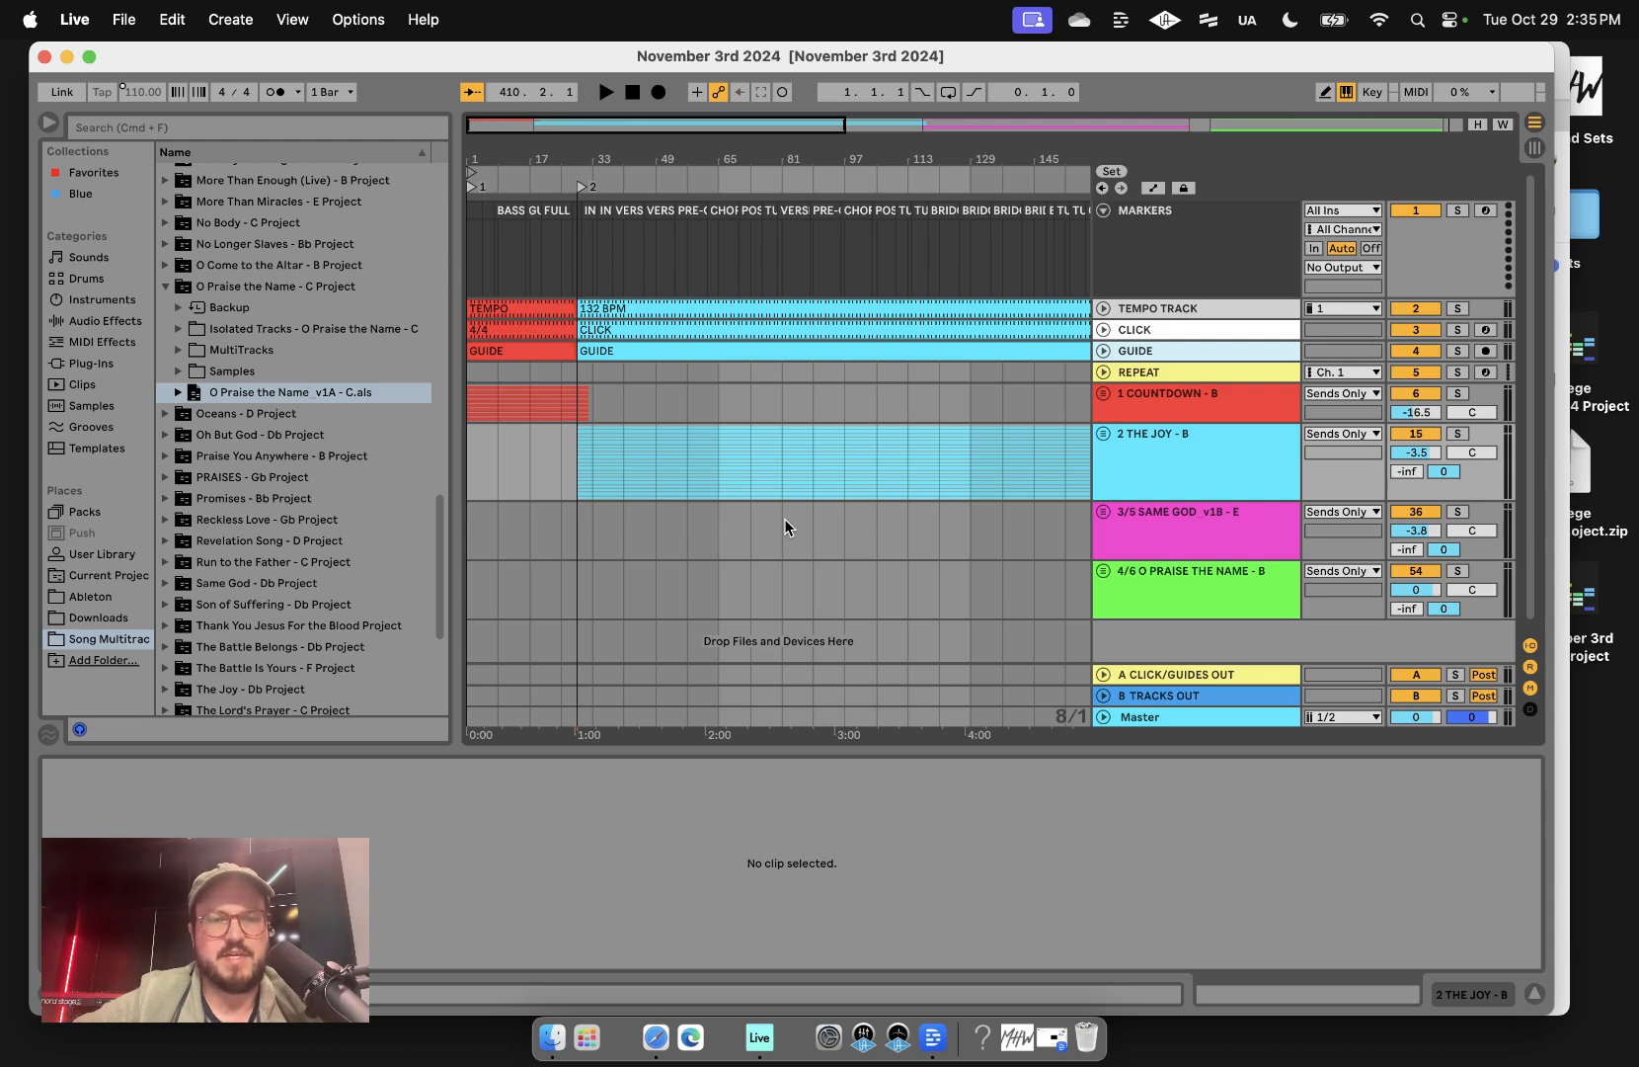
{"action": "key", "text": "1"}
{"action": "key", "text": "2"}
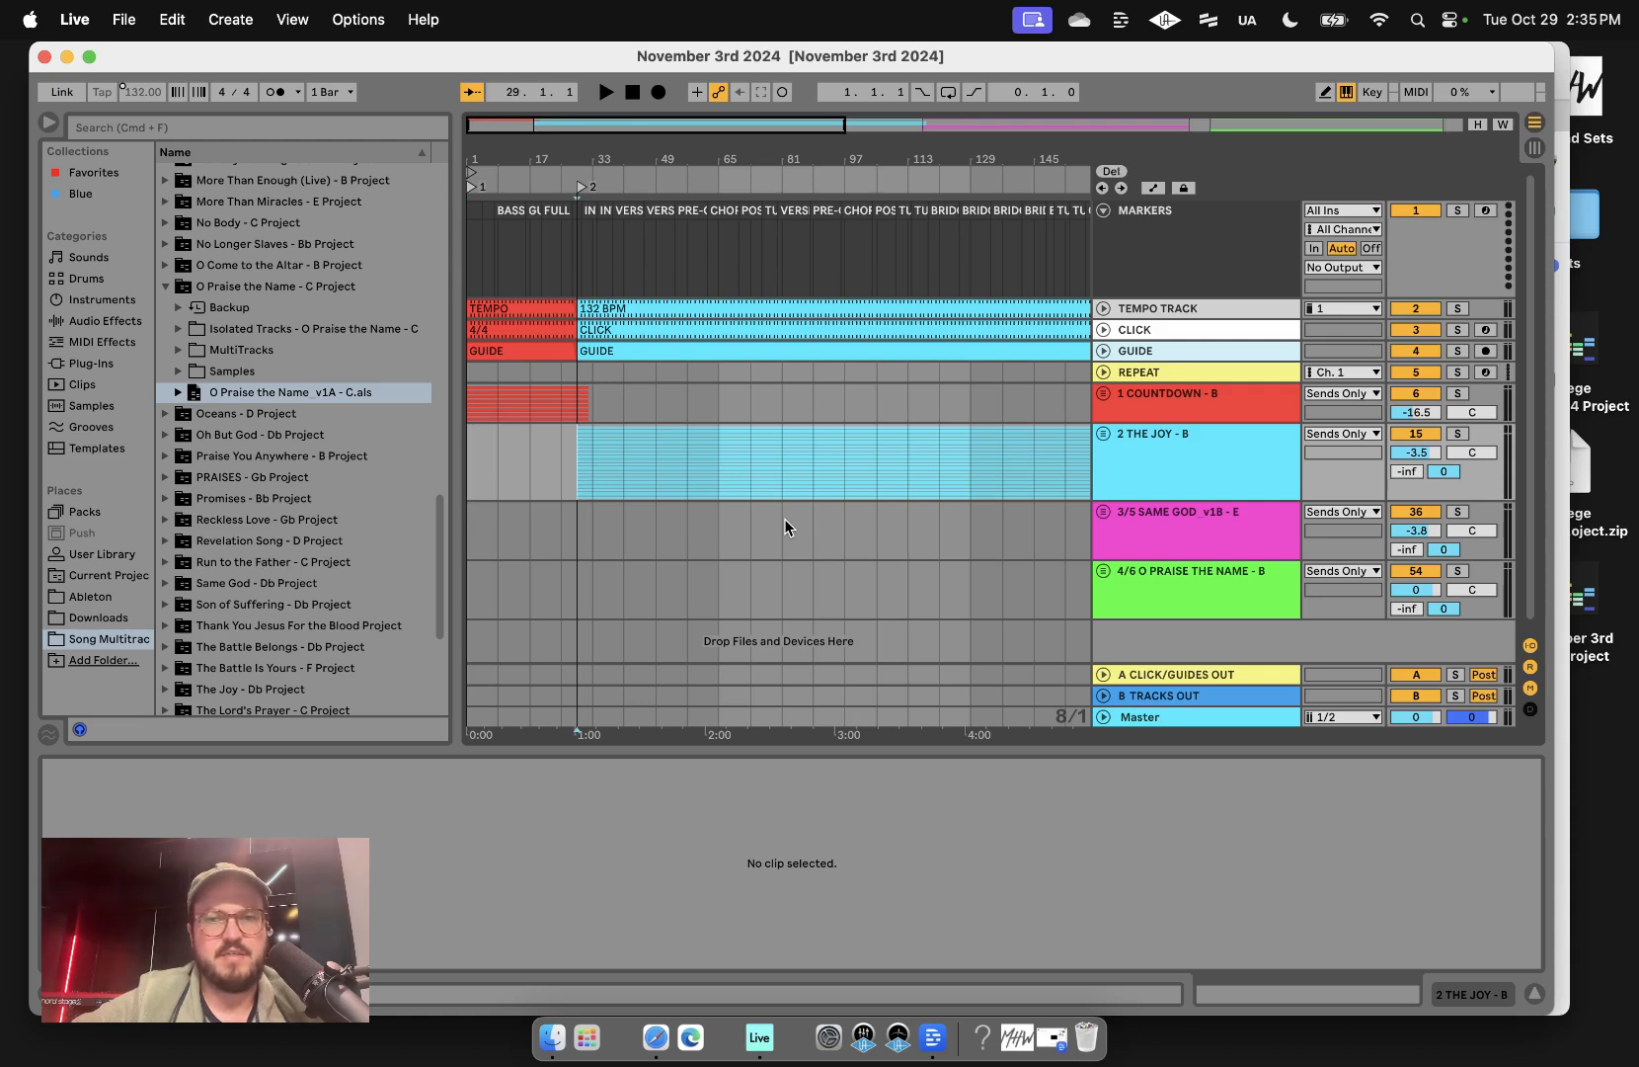
{"action": "key", "text": "3"}
{"action": "key", "text": "4"}
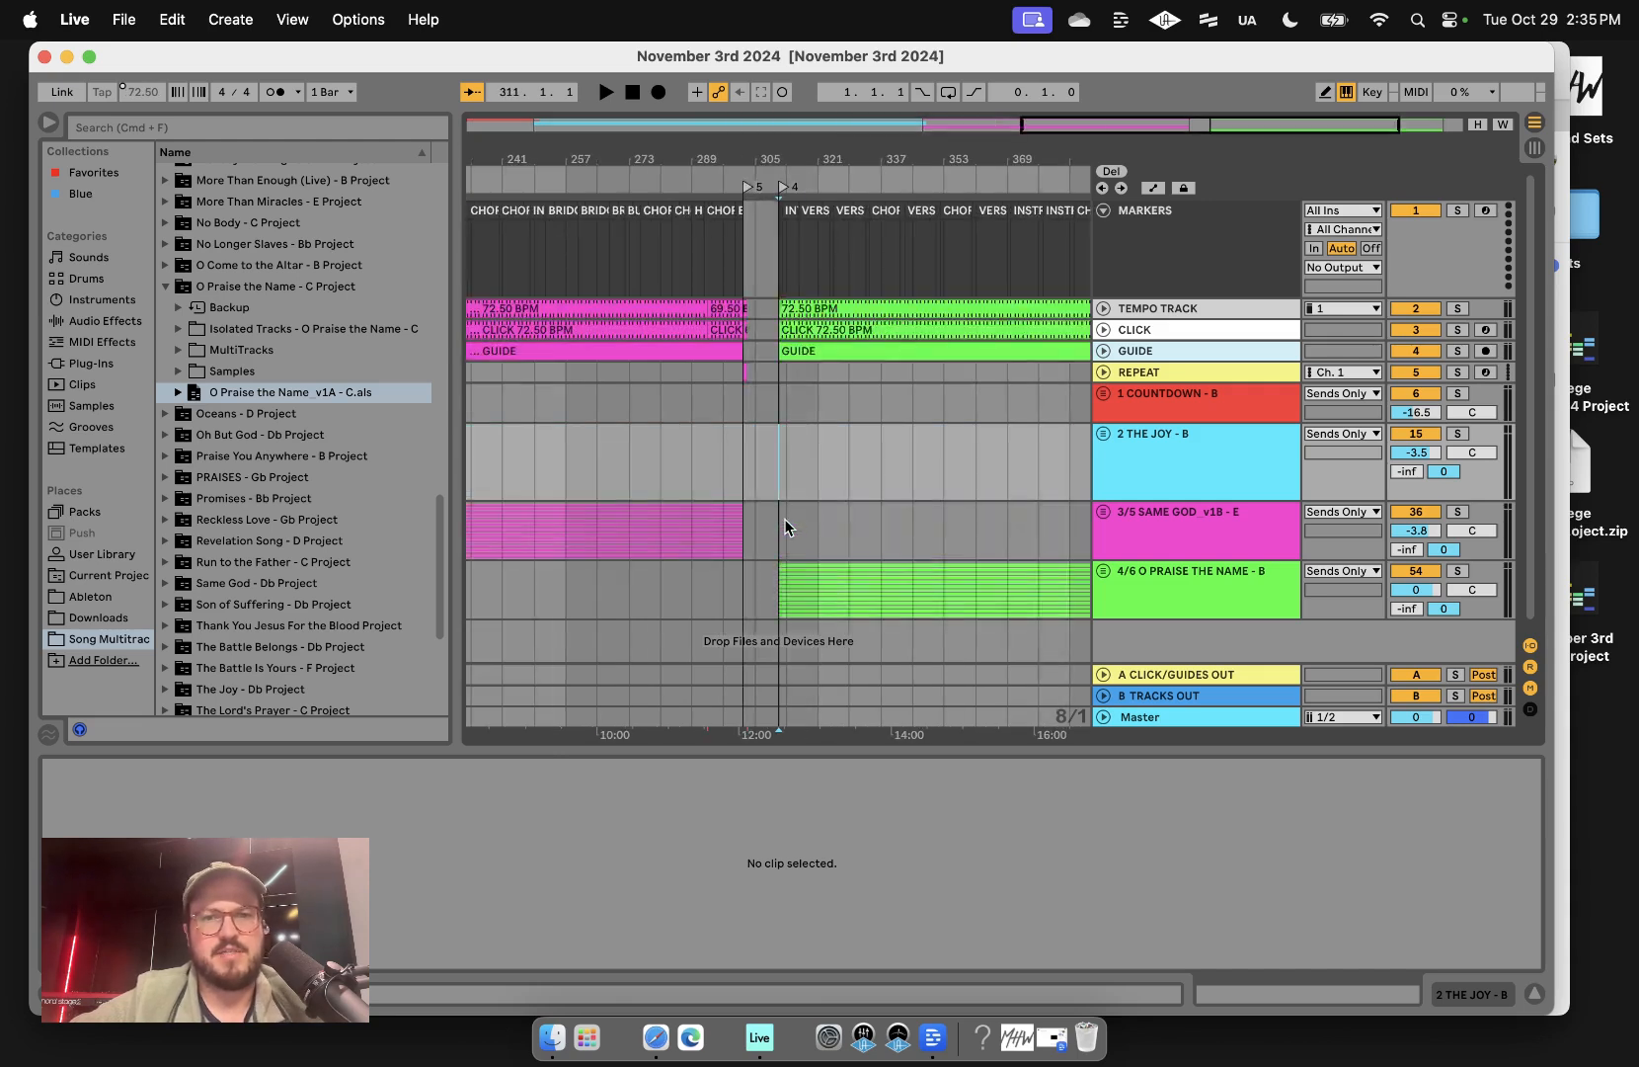
{"action": "key", "text": "5"}
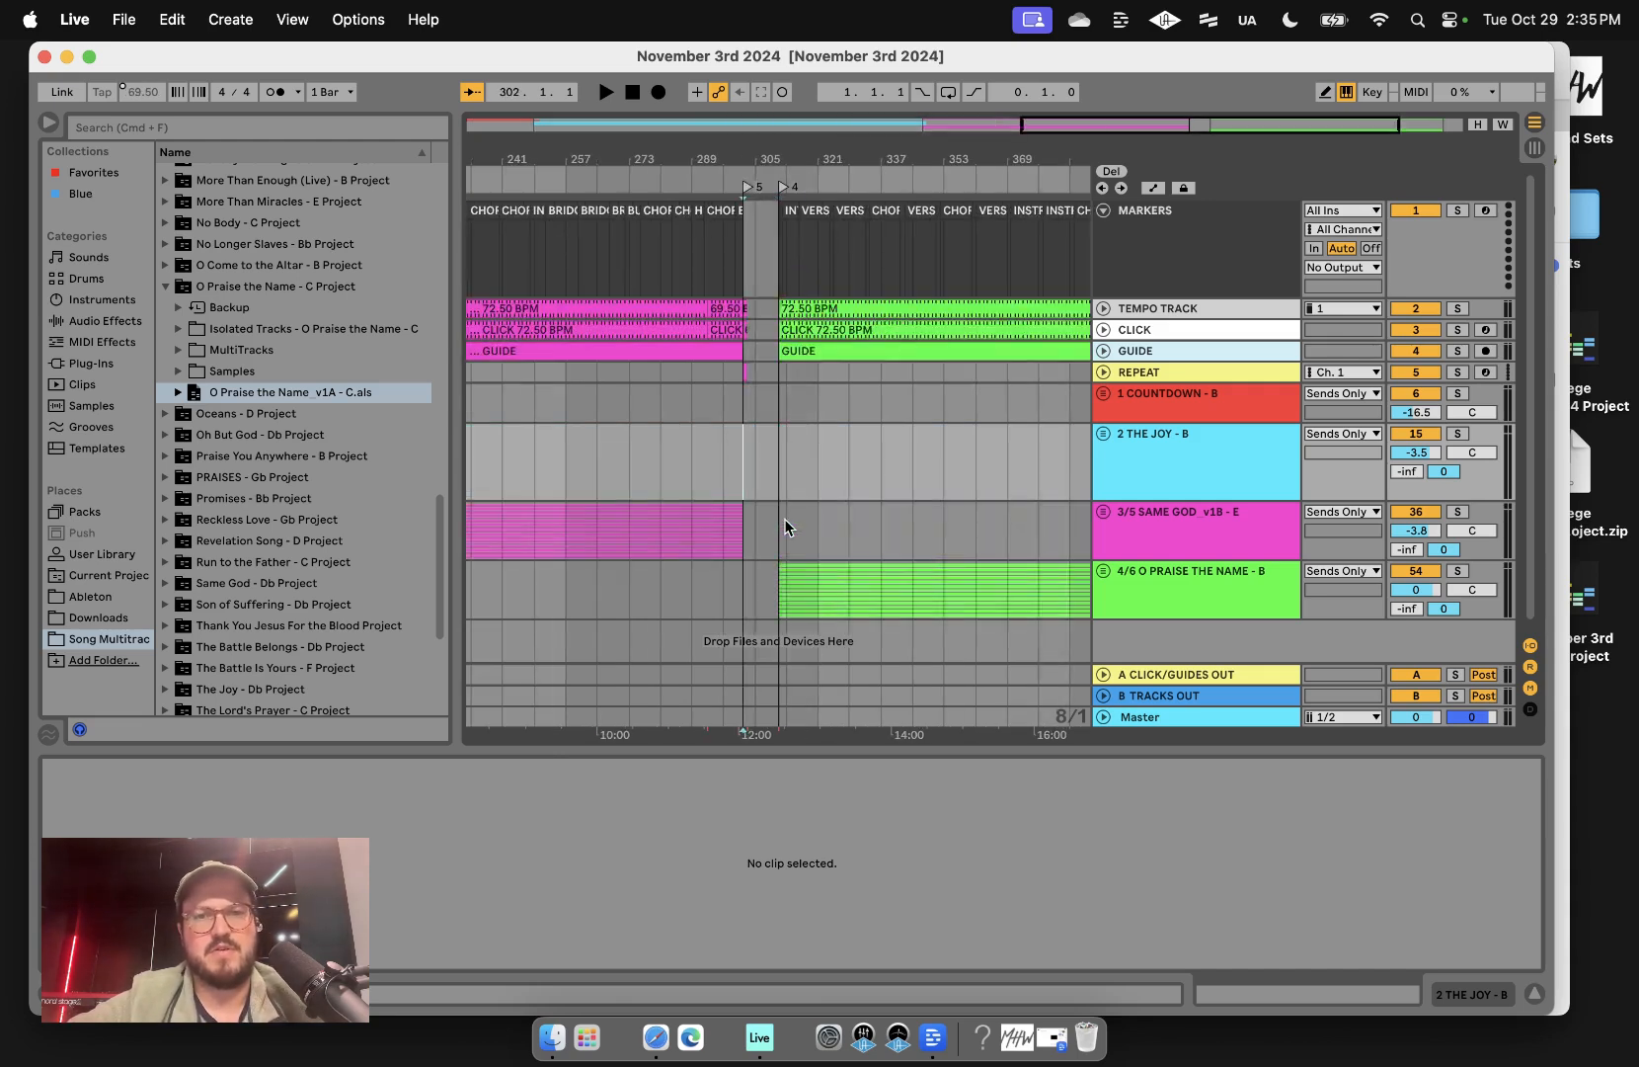
{"action": "key", "text": "6"}
{"action": "key", "text": "4"}
{"action": "key", "text": "1"}
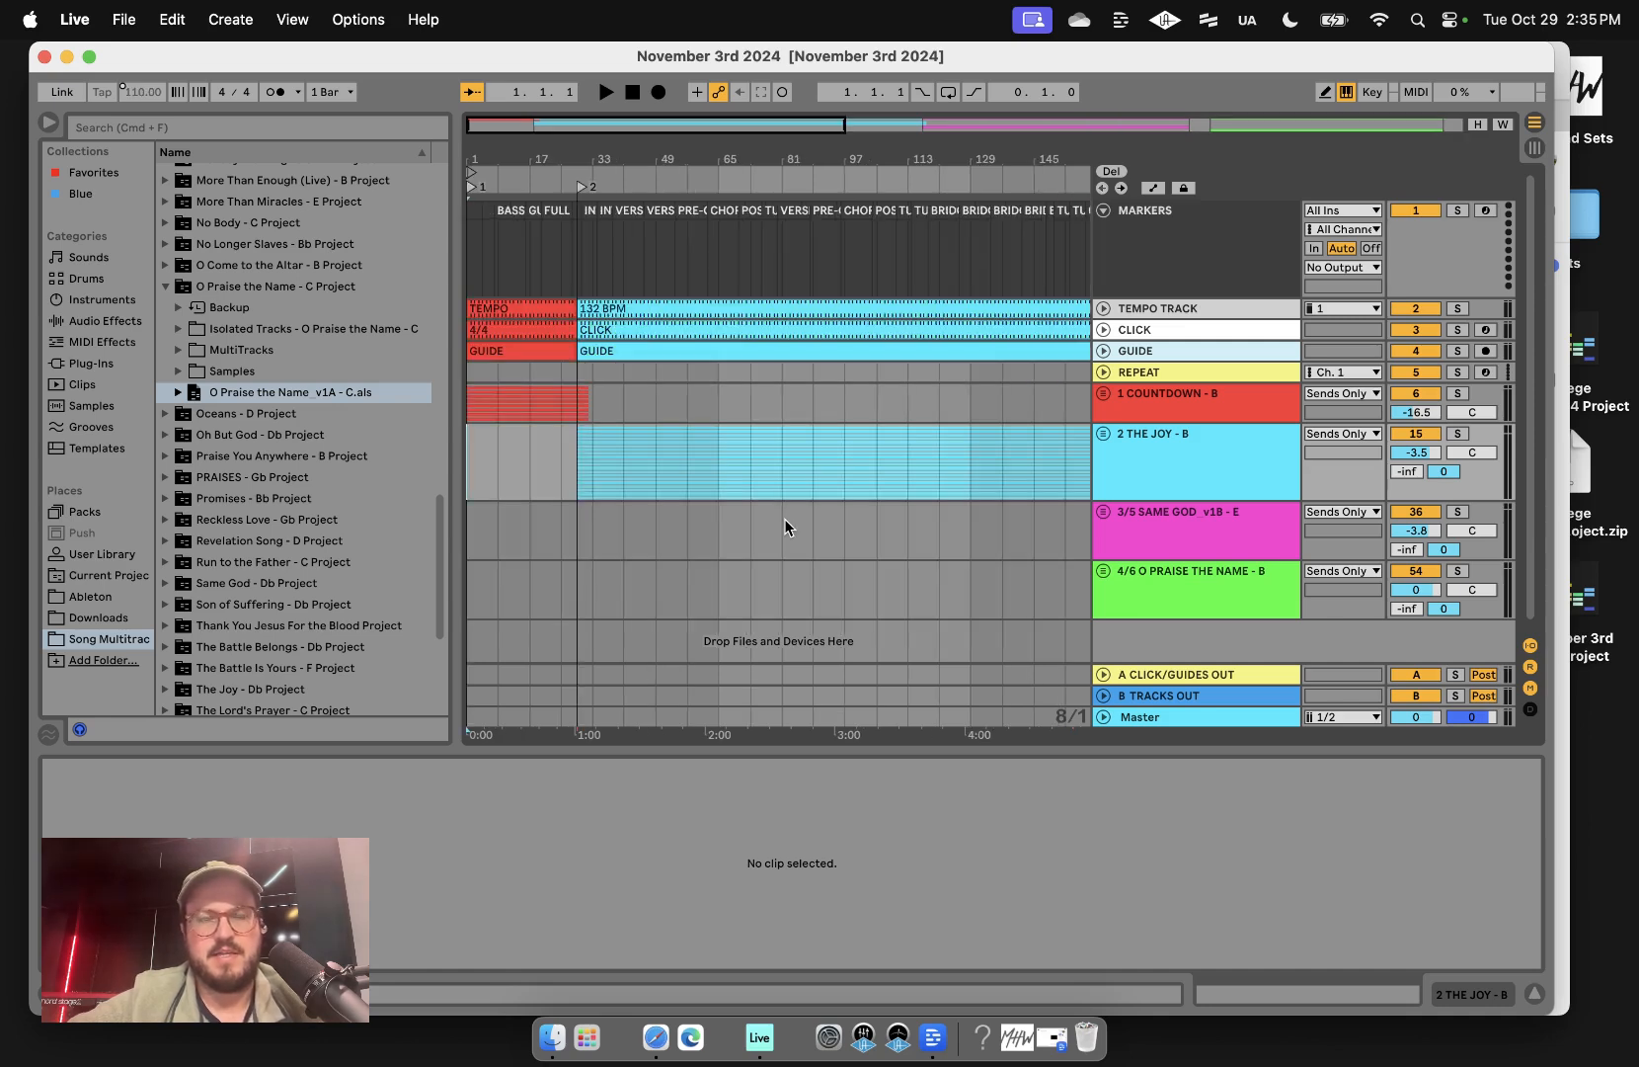